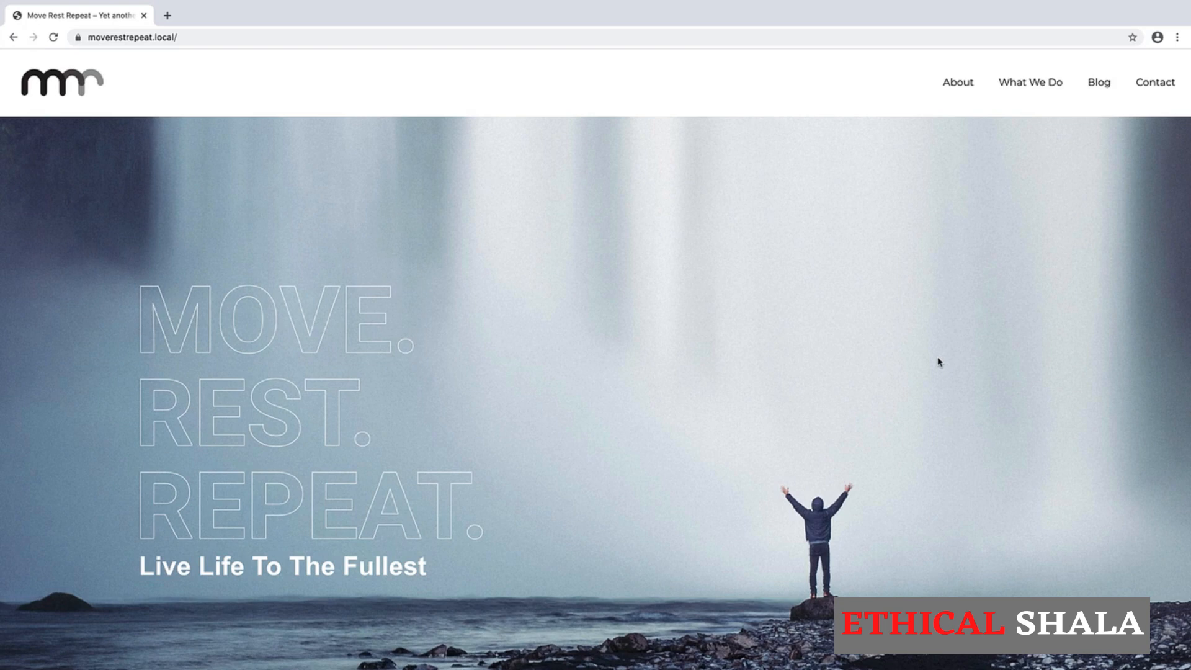
Look through the Move Rest Repeat home page from the hero banner down to the Newest Articles section
{"action": "scroll", "coordinate": [938, 362], "scroll_direction": "down", "scroll_amount": 3}
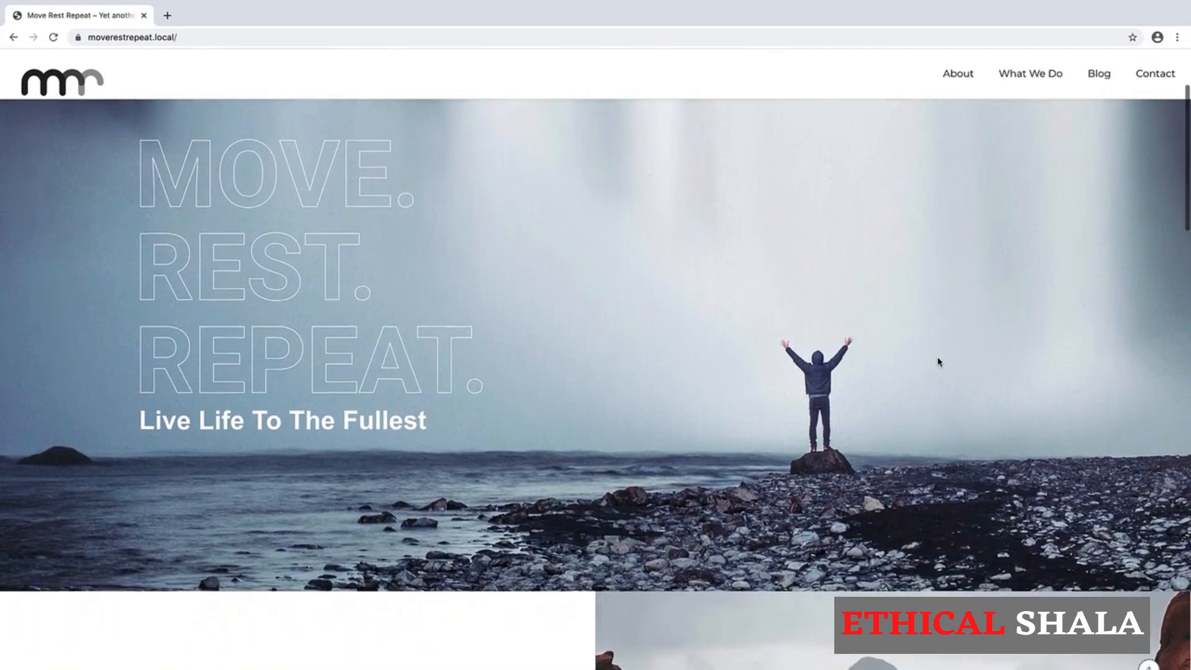
{"action": "scroll", "coordinate": [938, 362], "scroll_direction": "down", "scroll_amount": 2}
{"action": "scroll", "coordinate": [938, 362], "scroll_direction": "down", "scroll_amount": 1}
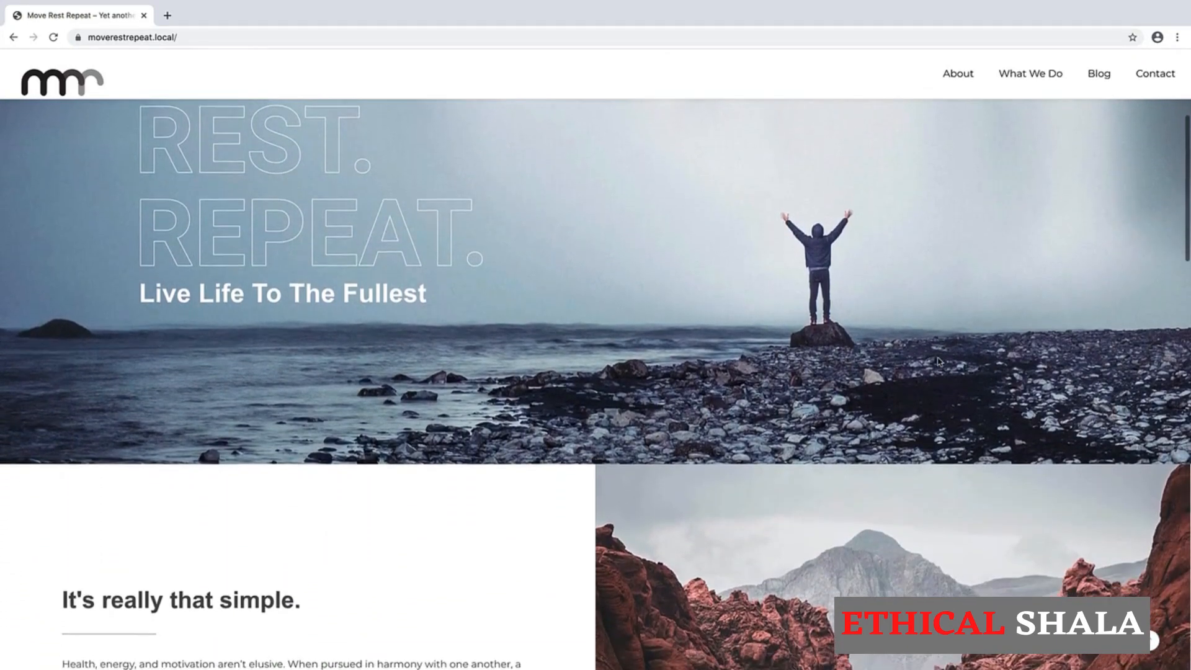
{"action": "scroll", "coordinate": [938, 362], "scroll_direction": "down", "scroll_amount": 4}
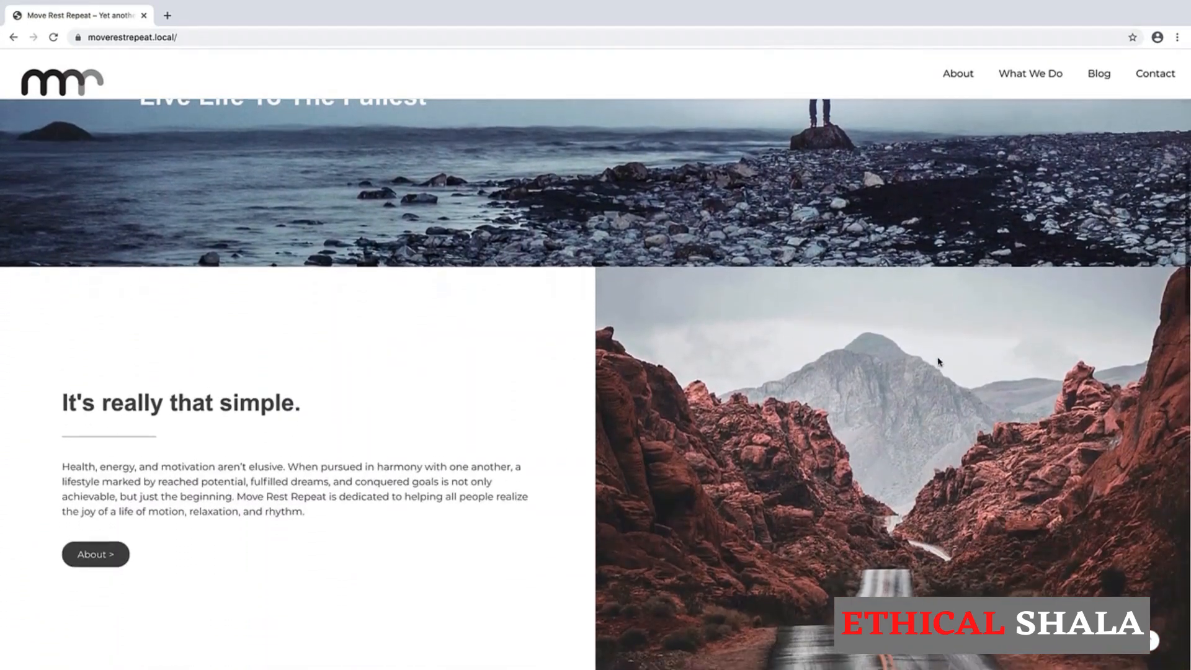
{"action": "scroll", "coordinate": [939, 362], "scroll_direction": "down", "scroll_amount": 2}
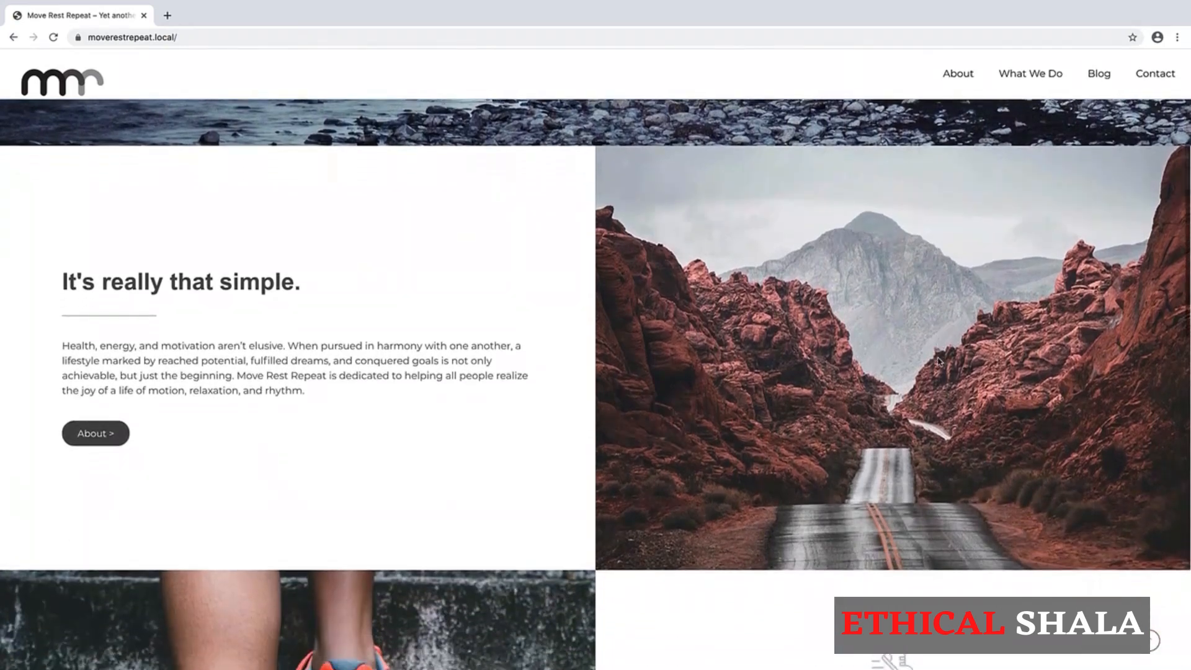
{"action": "scroll", "coordinate": [938, 362], "scroll_direction": "down", "scroll_amount": 2}
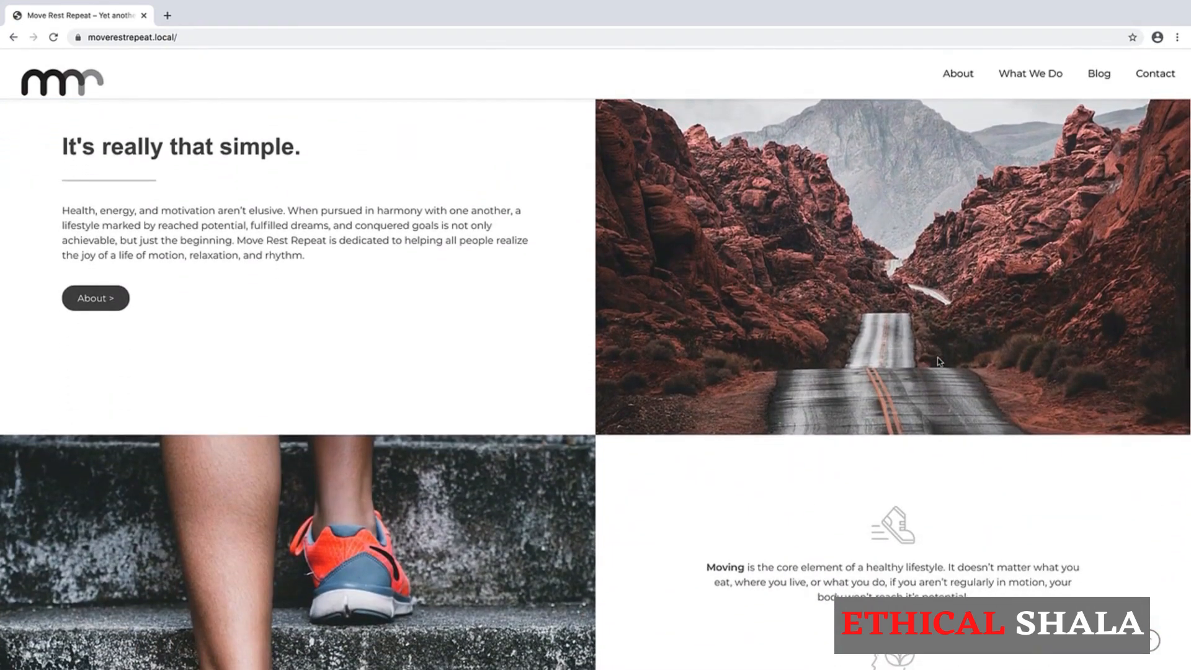
{"action": "scroll", "coordinate": [938, 362], "scroll_direction": "down", "scroll_amount": 4}
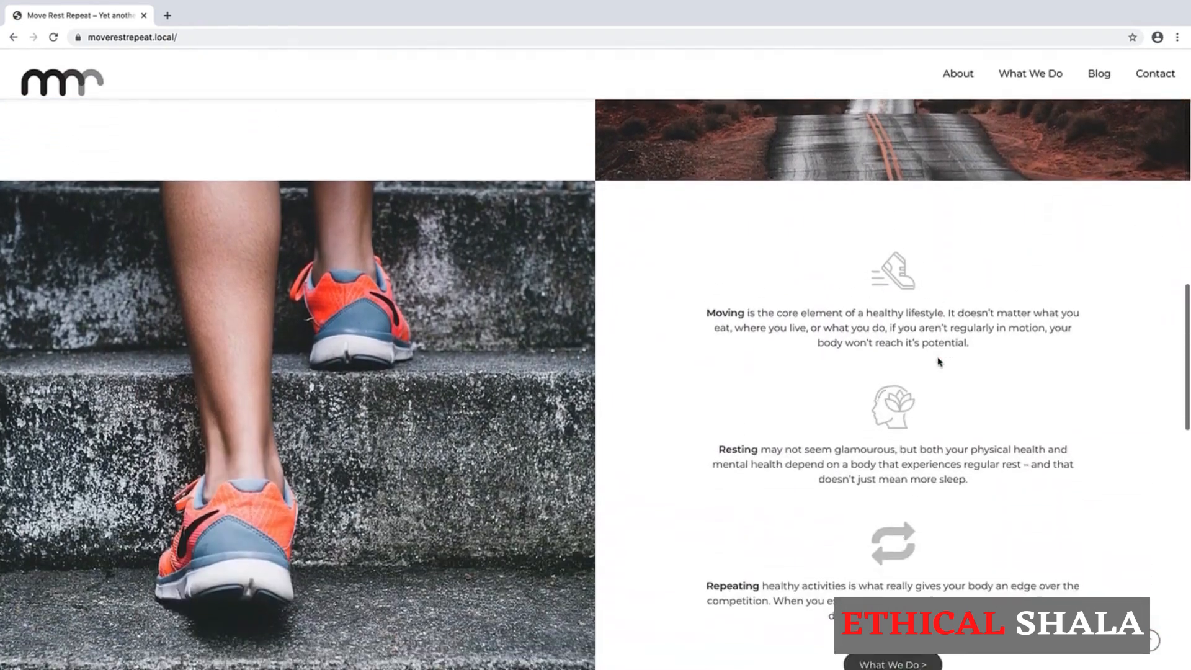
{"action": "scroll", "coordinate": [938, 362], "scroll_direction": "down", "scroll_amount": 3}
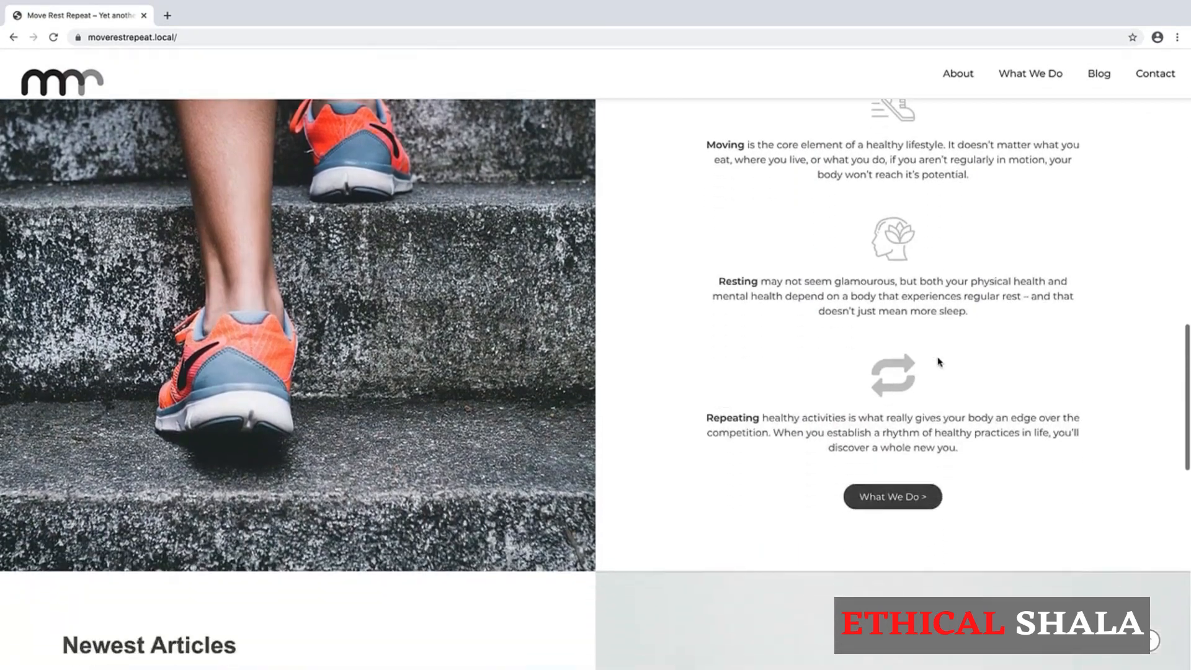
{"action": "scroll", "coordinate": [938, 362], "scroll_direction": "down", "scroll_amount": 2}
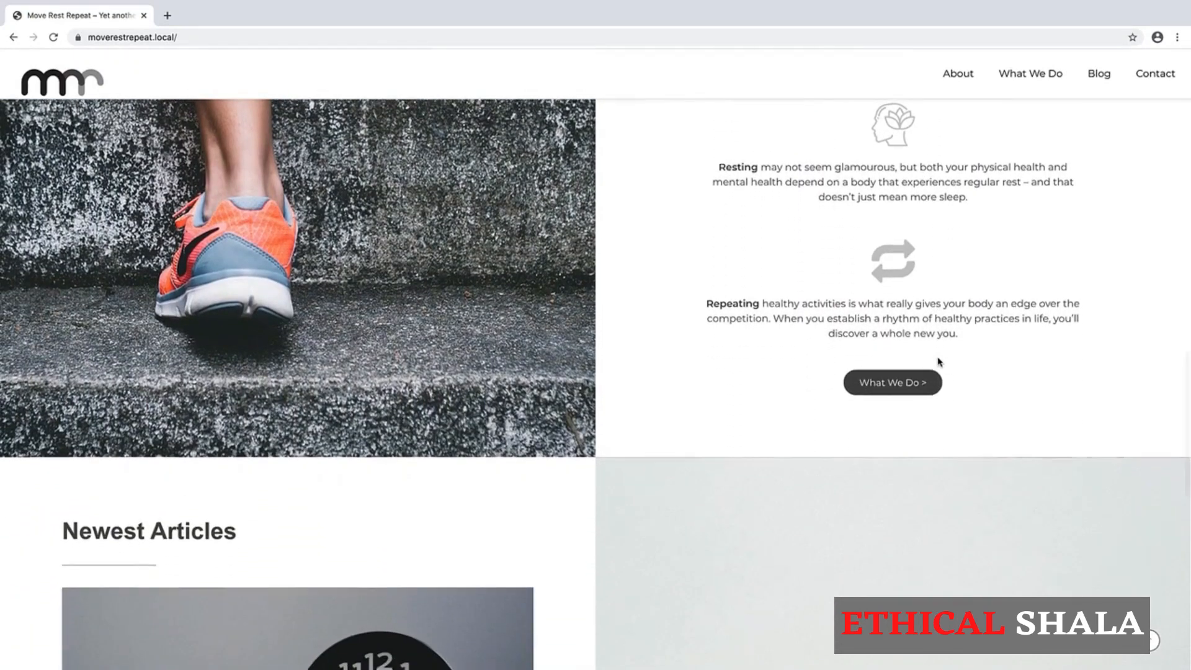
{"action": "scroll", "coordinate": [938, 363], "scroll_direction": "down", "scroll_amount": 4}
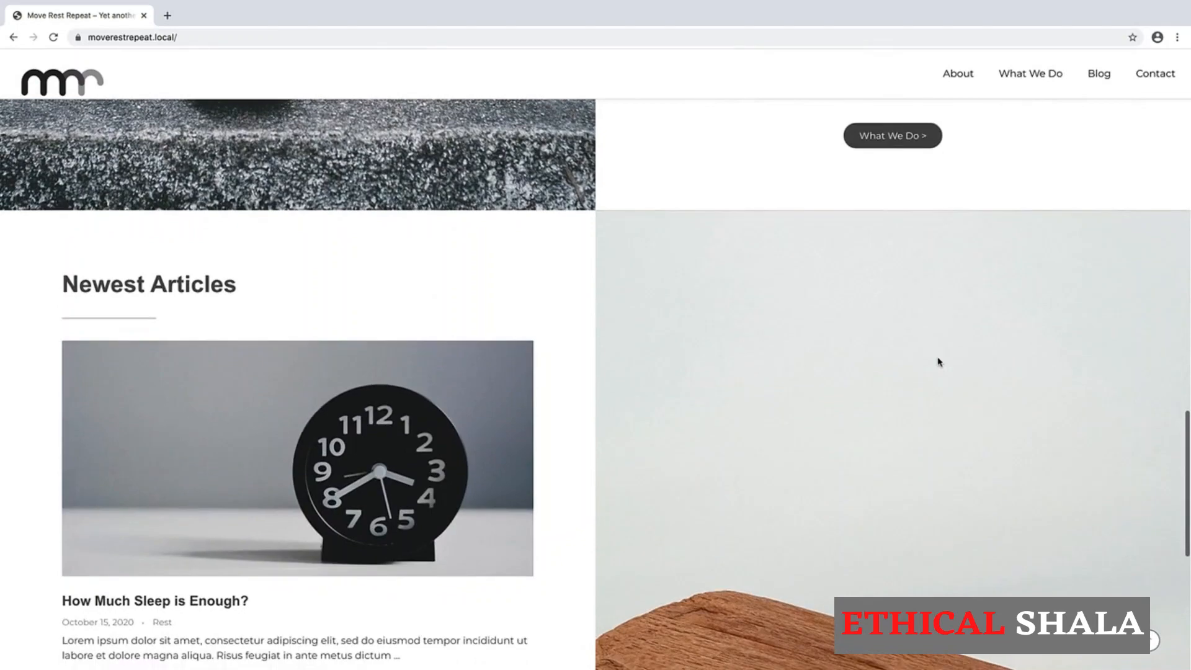
{"action": "scroll", "coordinate": [938, 362], "scroll_direction": "down", "scroll_amount": 4}
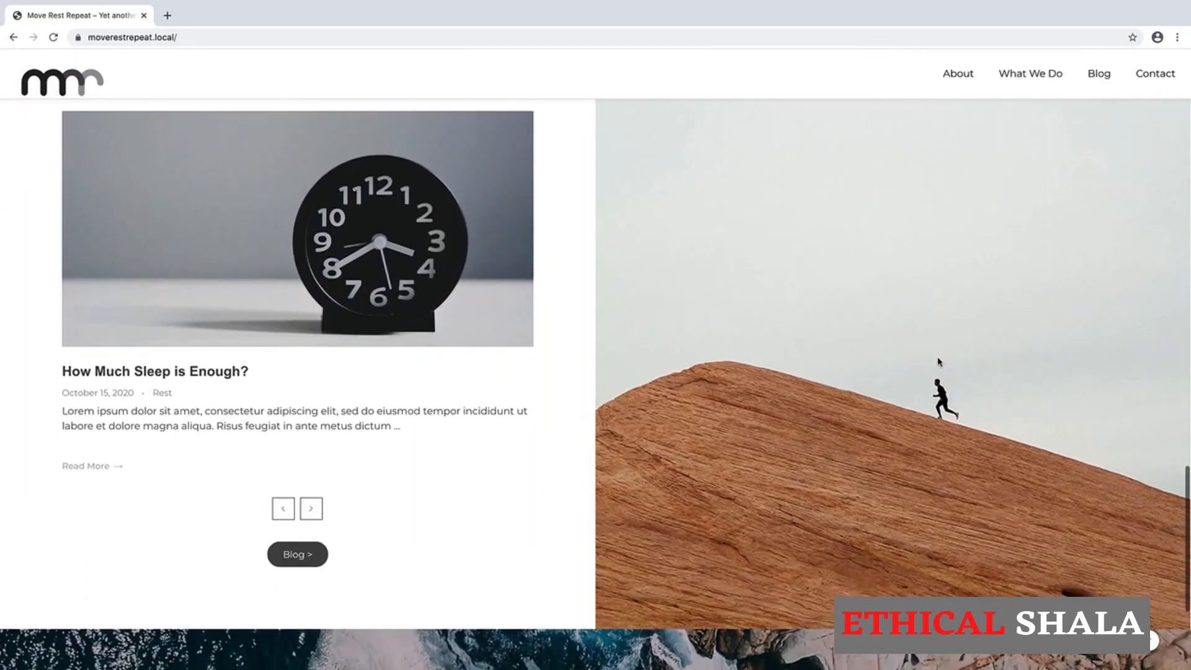
{"action": "scroll", "coordinate": [938, 362], "scroll_direction": "down", "scroll_amount": 3}
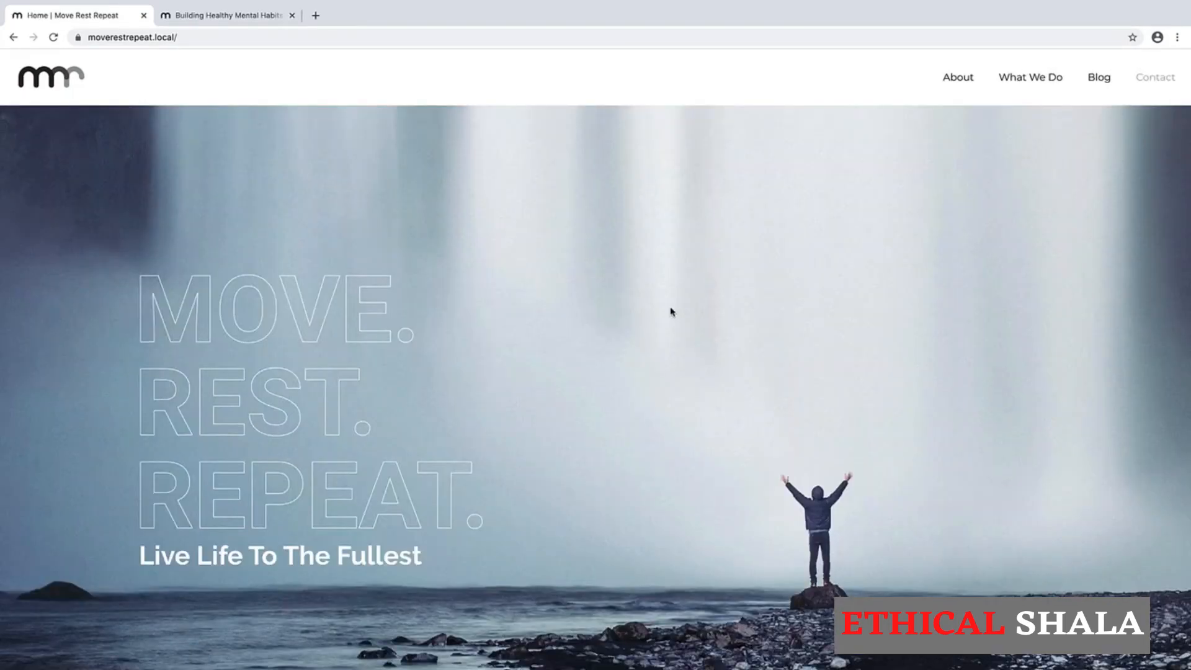
Review the finished home page's hero banner, intro section and the Moving, Resting and Repeating texts
{"action": "scroll", "coordinate": [671, 318], "scroll_direction": "down", "scroll_amount": 3}
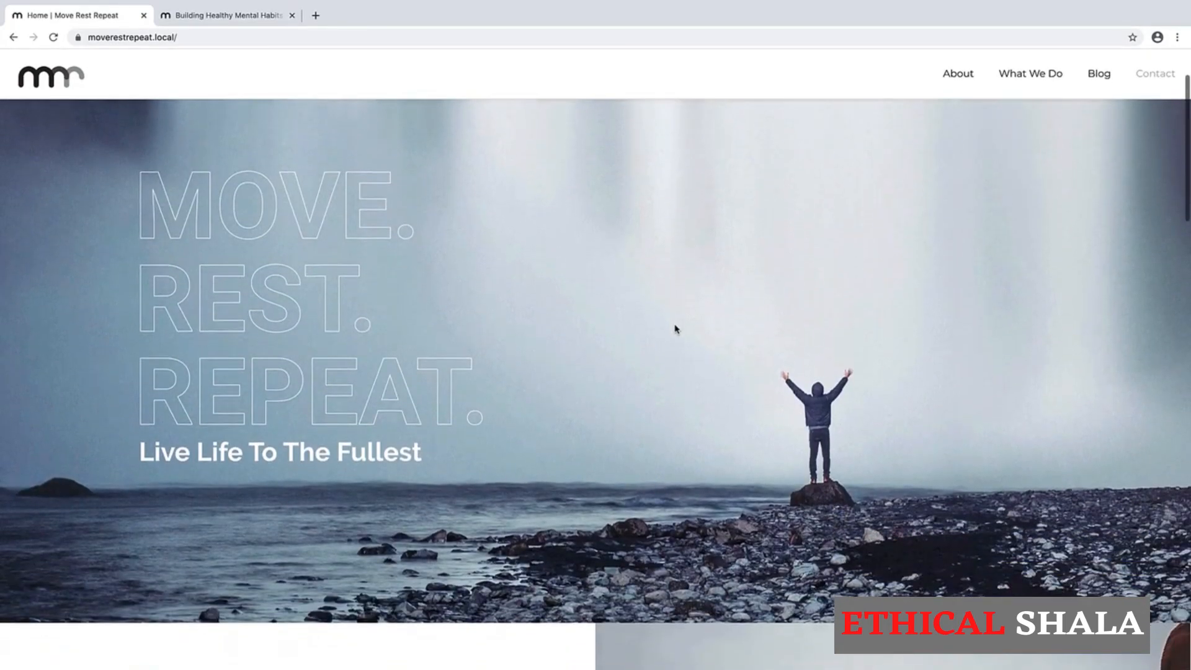
{"action": "scroll", "coordinate": [675, 329], "scroll_direction": "down", "scroll_amount": 4}
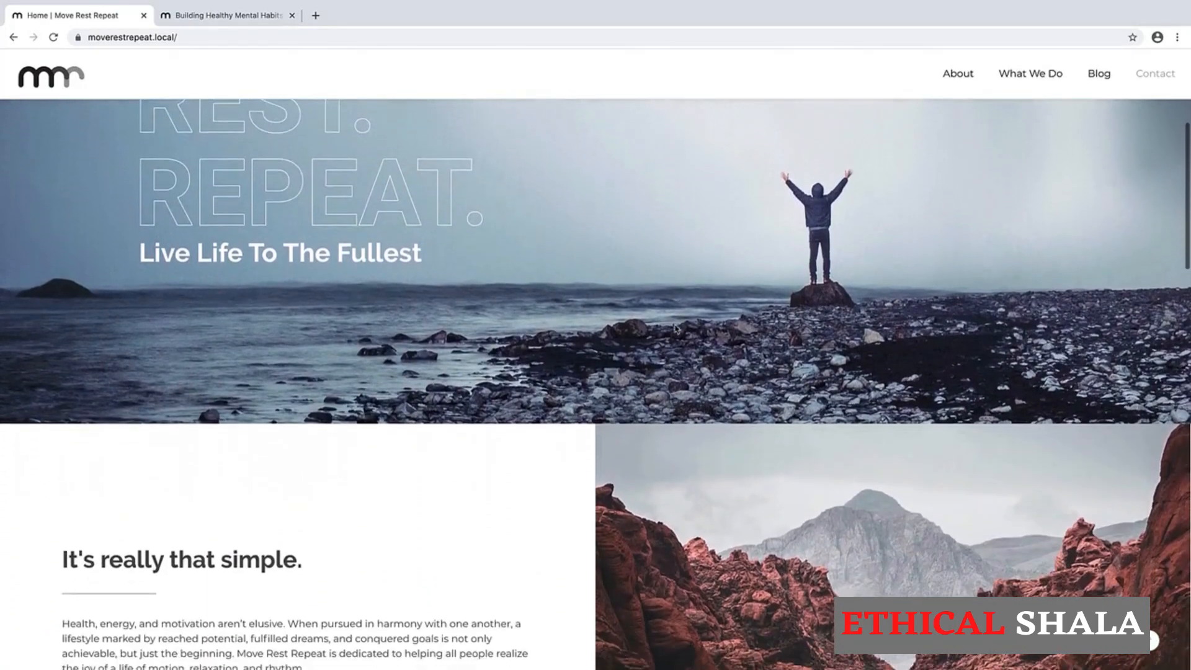
{"action": "scroll", "coordinate": [675, 328], "scroll_direction": "down", "scroll_amount": 1}
{"action": "scroll", "coordinate": [678, 359], "scroll_direction": "down", "scroll_amount": 2}
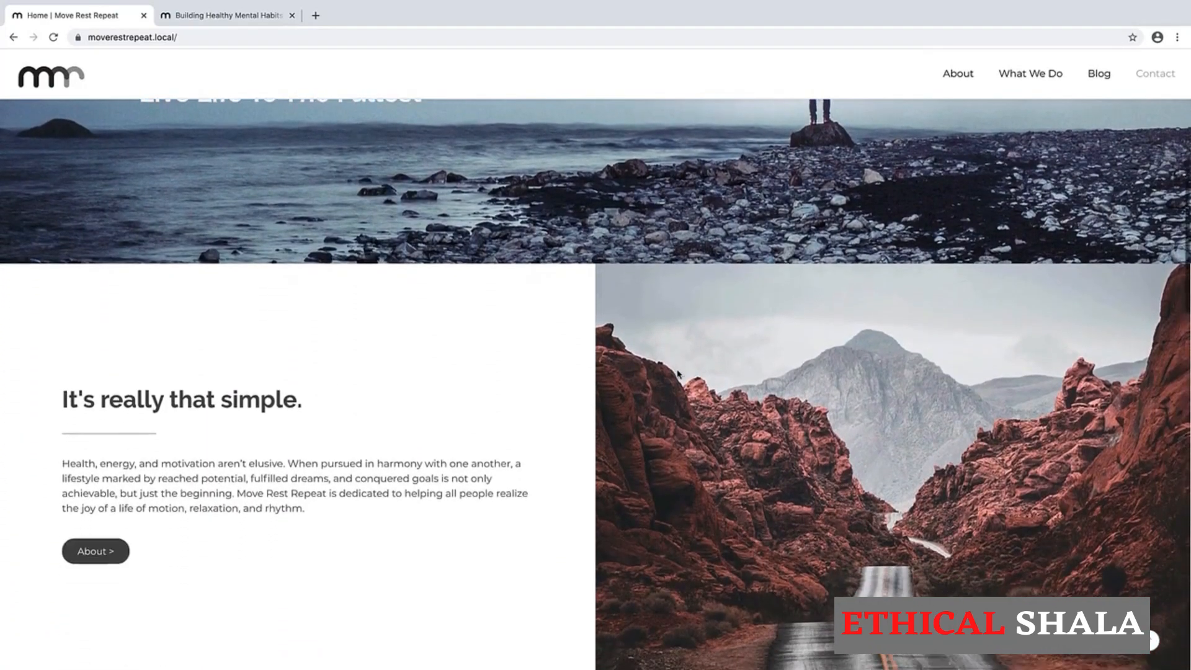
{"action": "scroll", "coordinate": [677, 374], "scroll_direction": "down", "scroll_amount": 4}
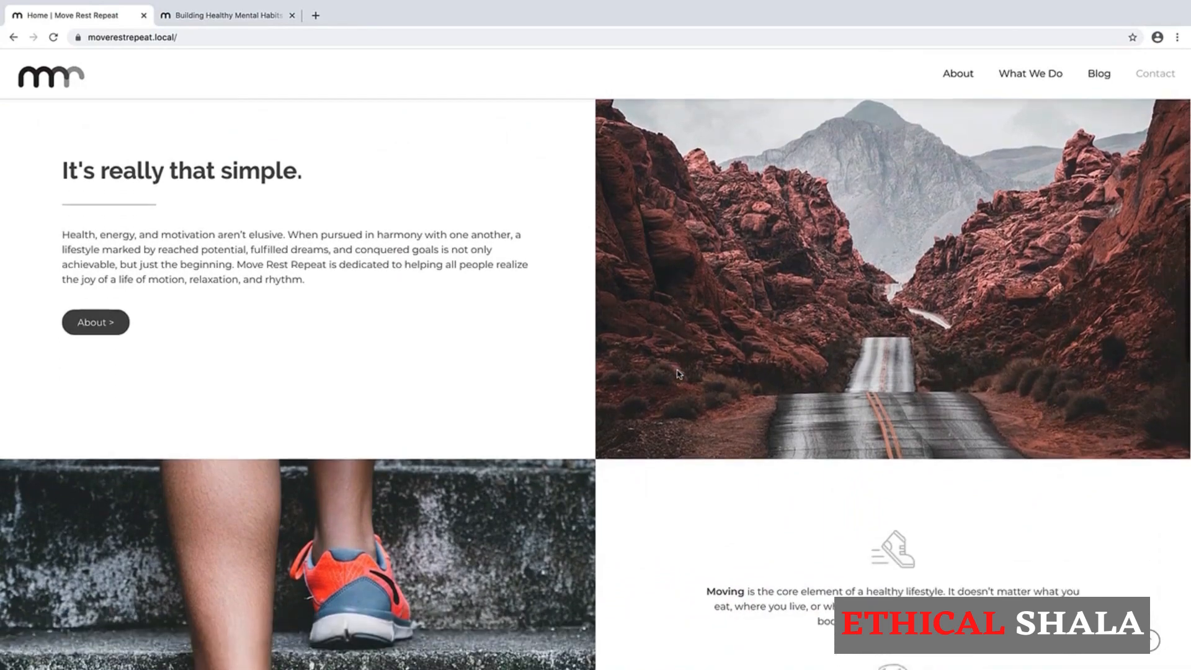
{"action": "scroll", "coordinate": [677, 373], "scroll_direction": "down", "scroll_amount": 5}
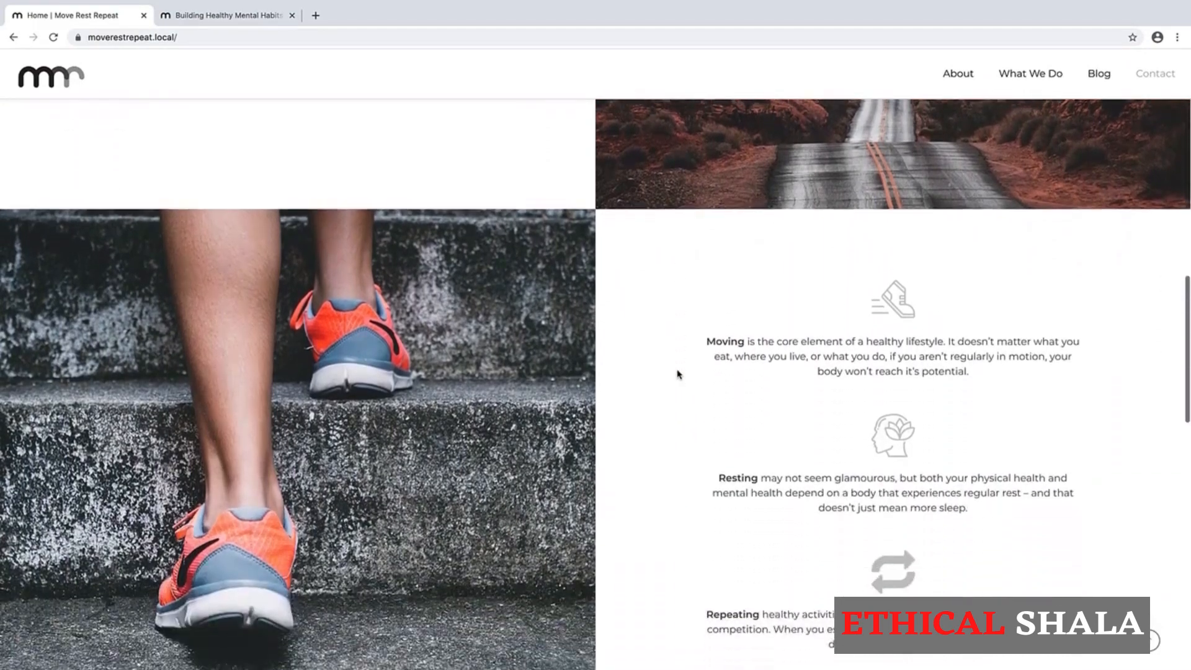
{"action": "scroll", "coordinate": [678, 373], "scroll_direction": "down", "scroll_amount": 4}
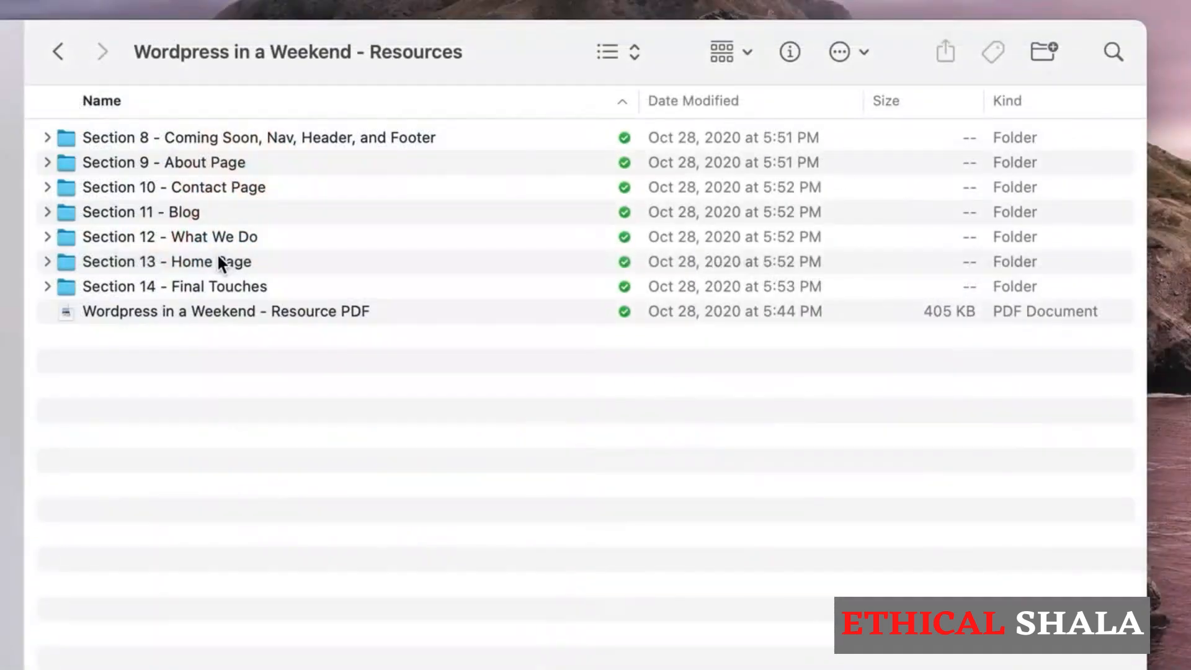
In Finder, expand the Section 13 - Home Page folder and its Templates - Home Page subfolder to examine the JSON templates
{"action": "left_click", "coordinate": [219, 260]}
{"action": "left_click", "coordinate": [46, 259]}
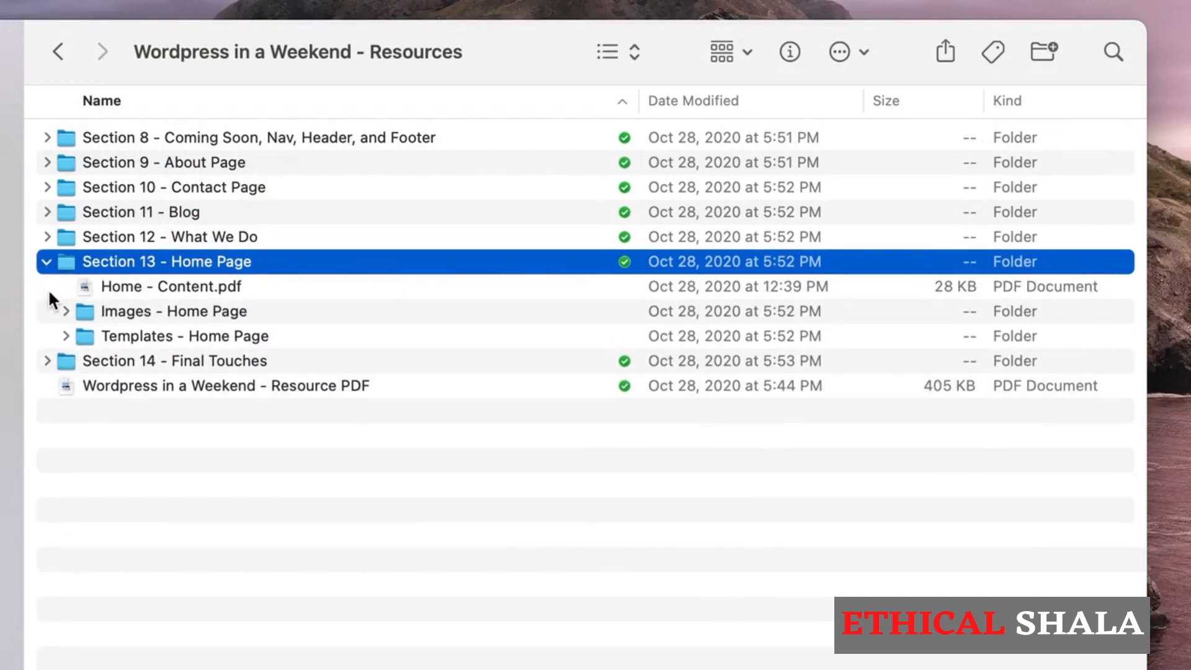
{"action": "left_click", "coordinate": [115, 335]}
{"action": "left_click", "coordinate": [64, 335]}
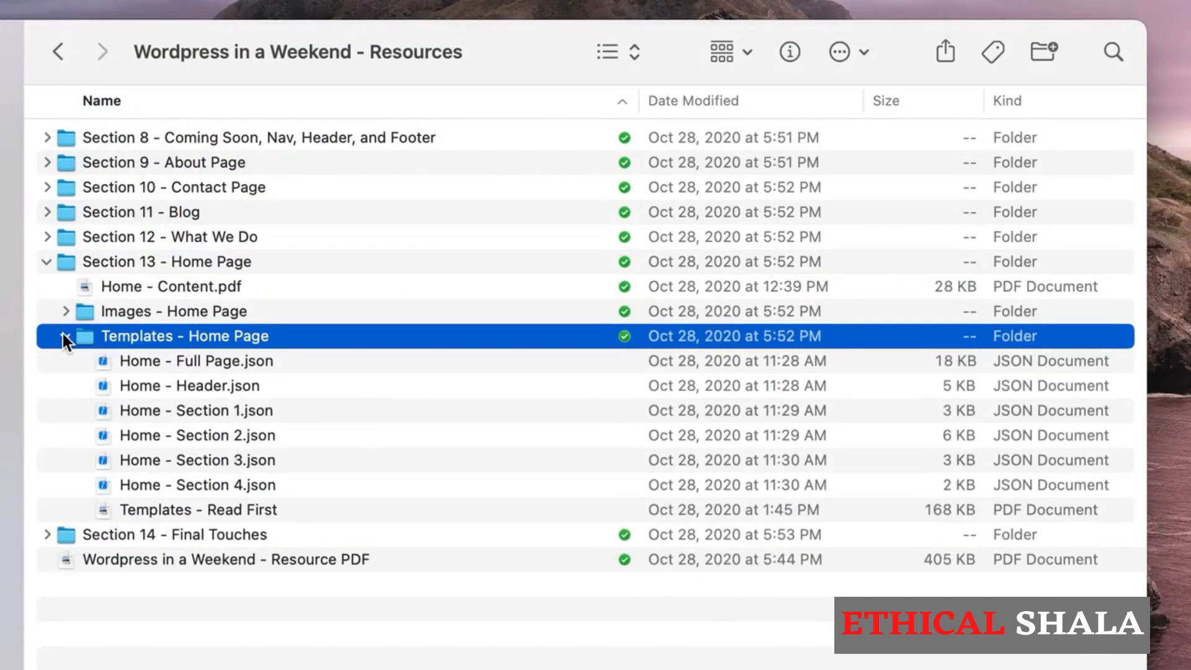
{"action": "left_click", "coordinate": [163, 384]}
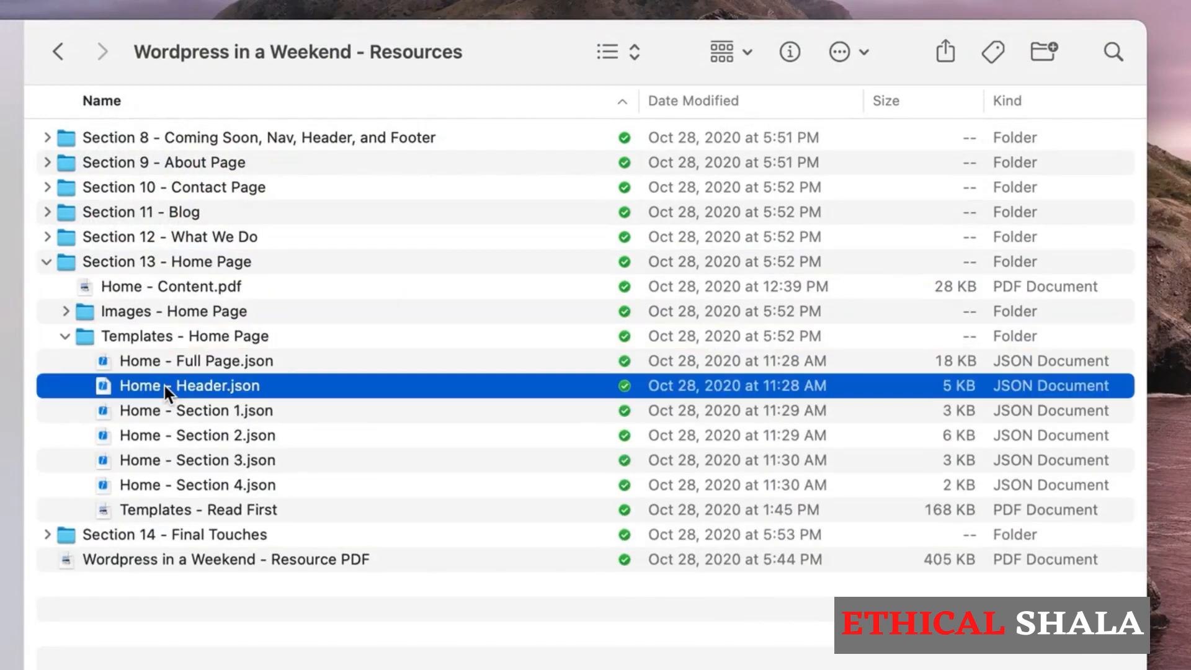
Collapse Section 13 and expand Section 8 with its Templates - Site Setup subfolder to examine the header and footer templates
{"action": "left_click", "coordinate": [47, 260]}
{"action": "left_click", "coordinate": [183, 138]}
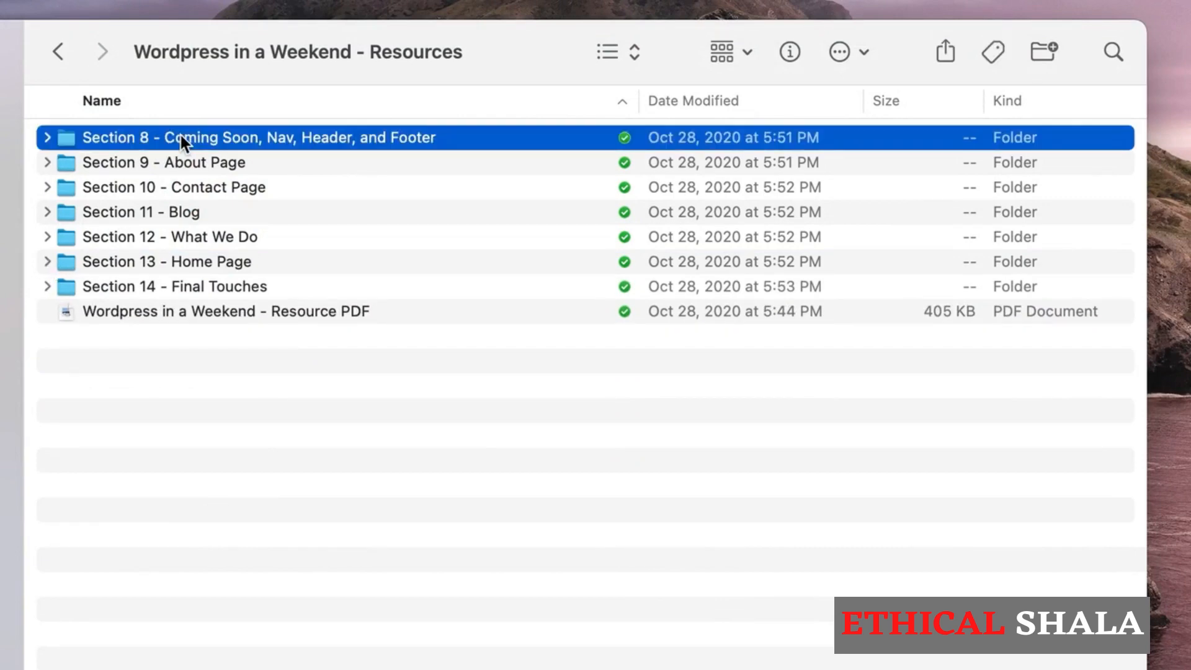
{"action": "left_click", "coordinate": [46, 137]}
{"action": "left_click", "coordinate": [130, 188]}
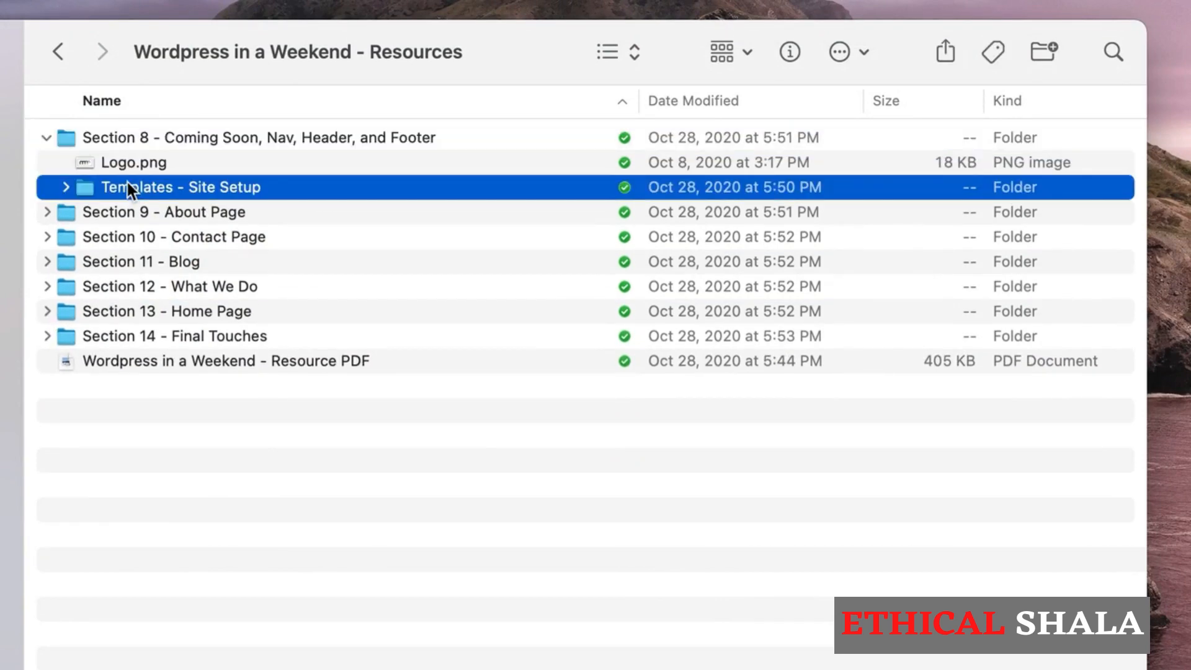
{"action": "left_click", "coordinate": [63, 187]}
{"action": "left_click", "coordinate": [187, 262]}
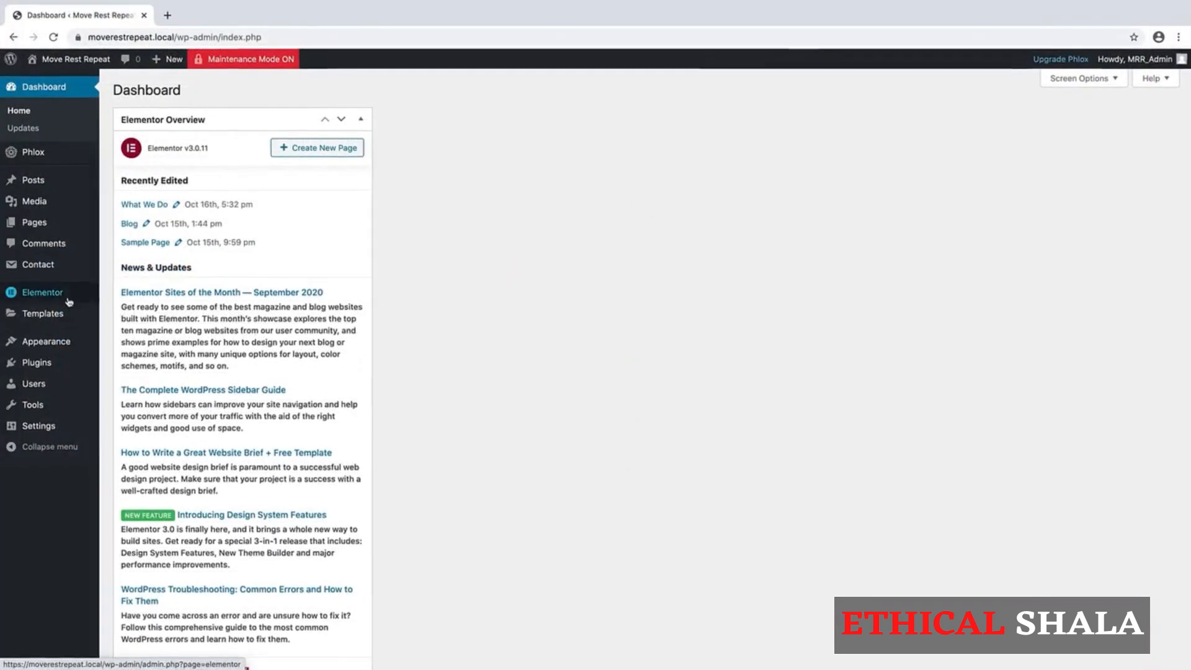
In the WordPress admin in Chrome, import Move Rest Repeat - Header.json from the Templates folder as a saved template
{"action": "left_click", "coordinate": [69, 362]}
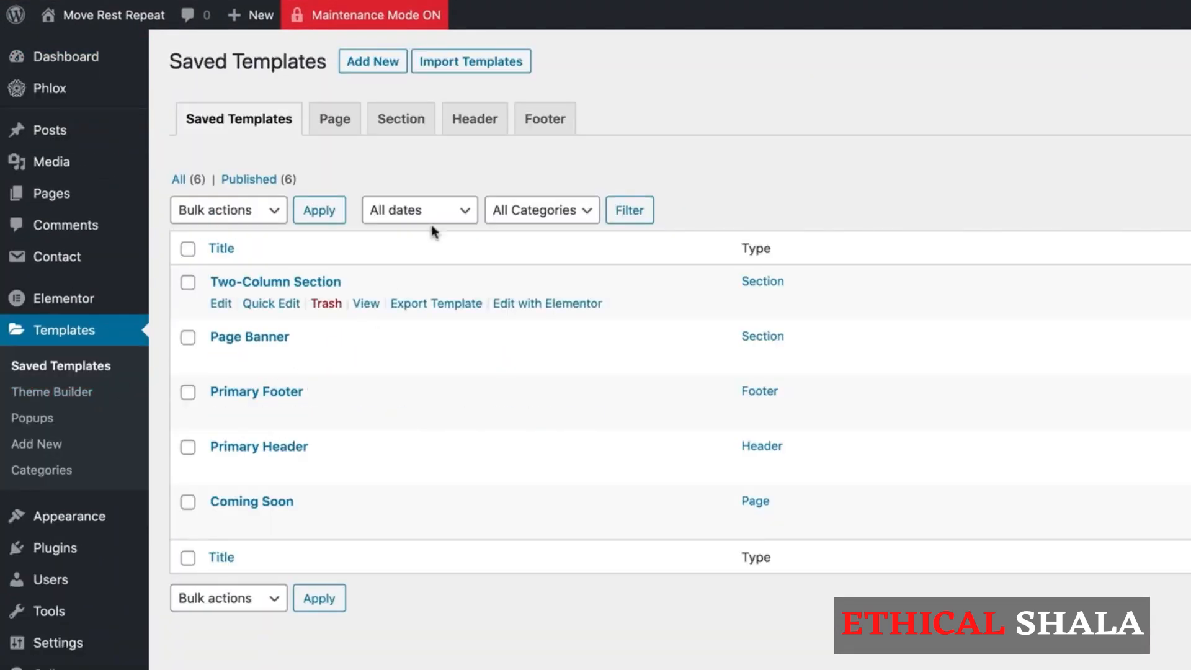
{"action": "left_click", "coordinate": [477, 60]}
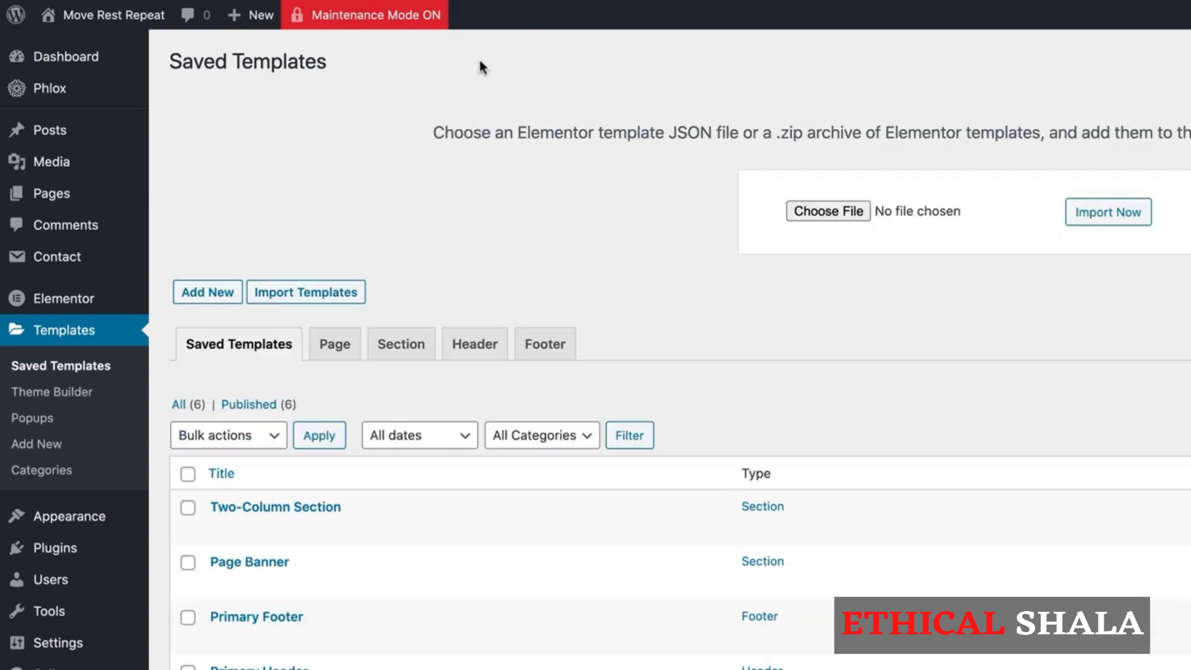
{"action": "left_click", "coordinate": [814, 213]}
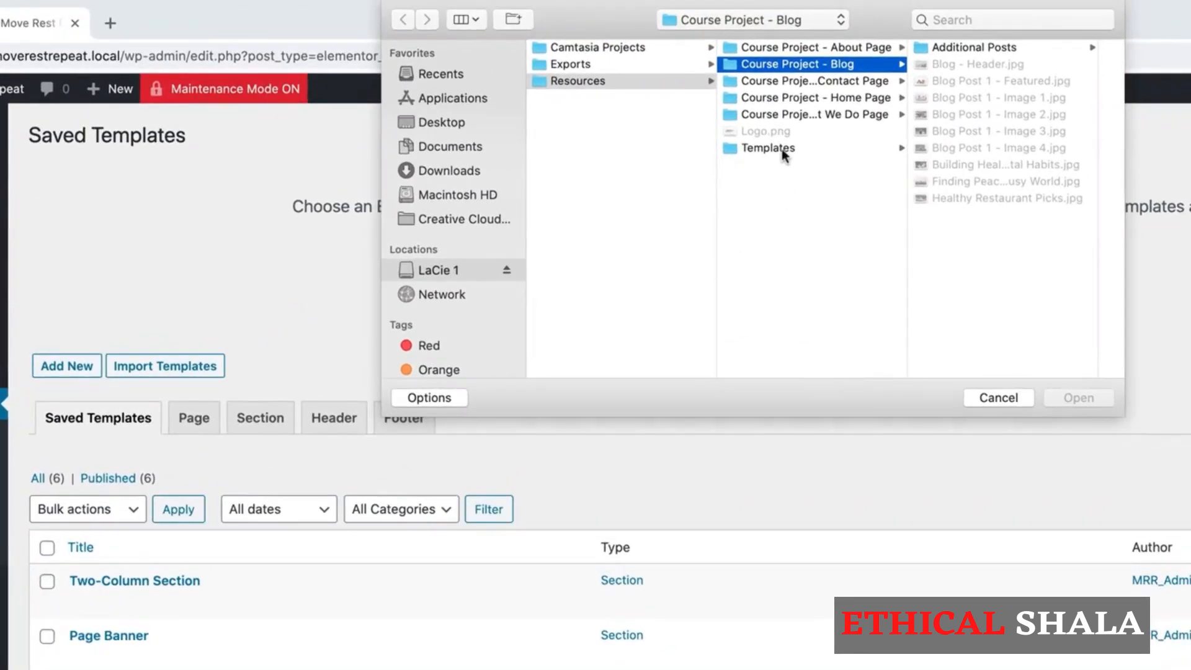
{"action": "left_click", "coordinate": [785, 149]}
{"action": "left_click", "coordinate": [983, 63]}
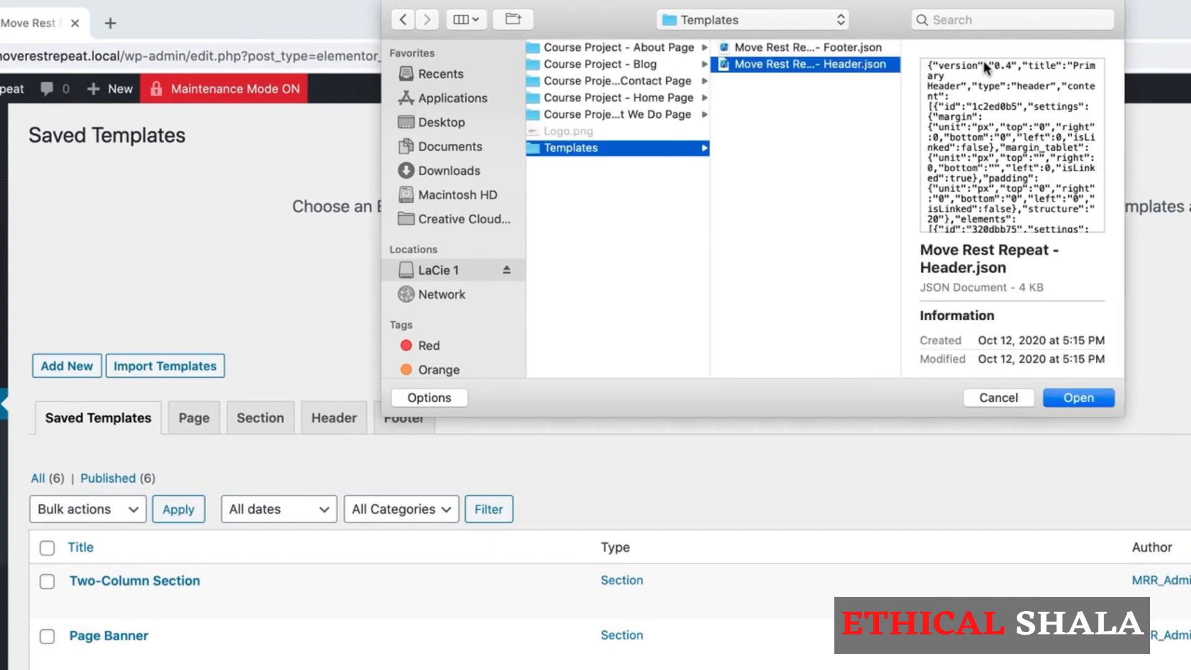
{"action": "left_click", "coordinate": [1069, 399]}
{"action": "left_click", "coordinate": [983, 302]}
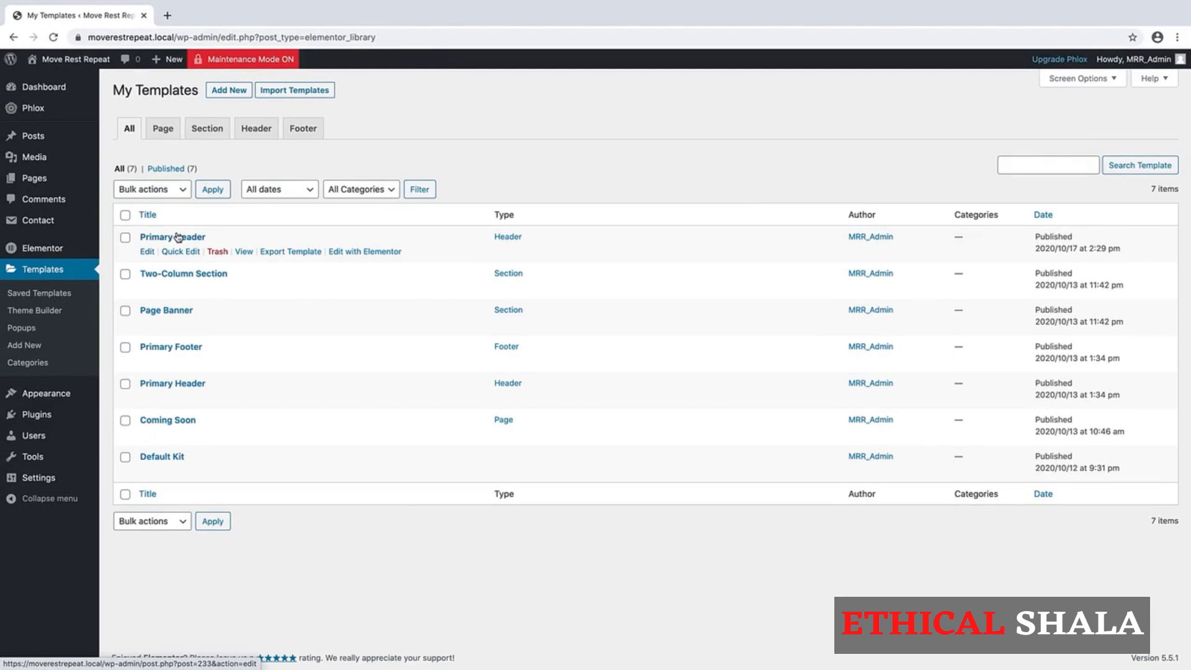
Rename the newly imported Primary Header template to Home Page Header and update it
{"action": "left_click", "coordinate": [145, 252]}
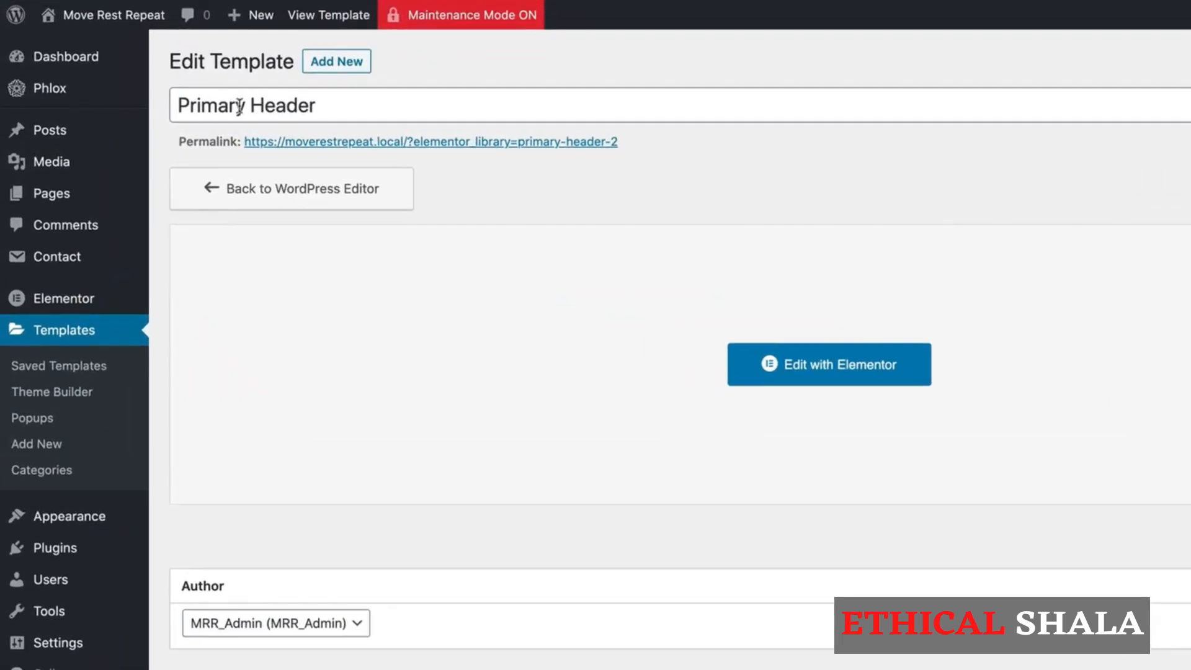
{"action": "double_click", "coordinate": [157, 121]}
{"action": "type", "text": "Home P"}
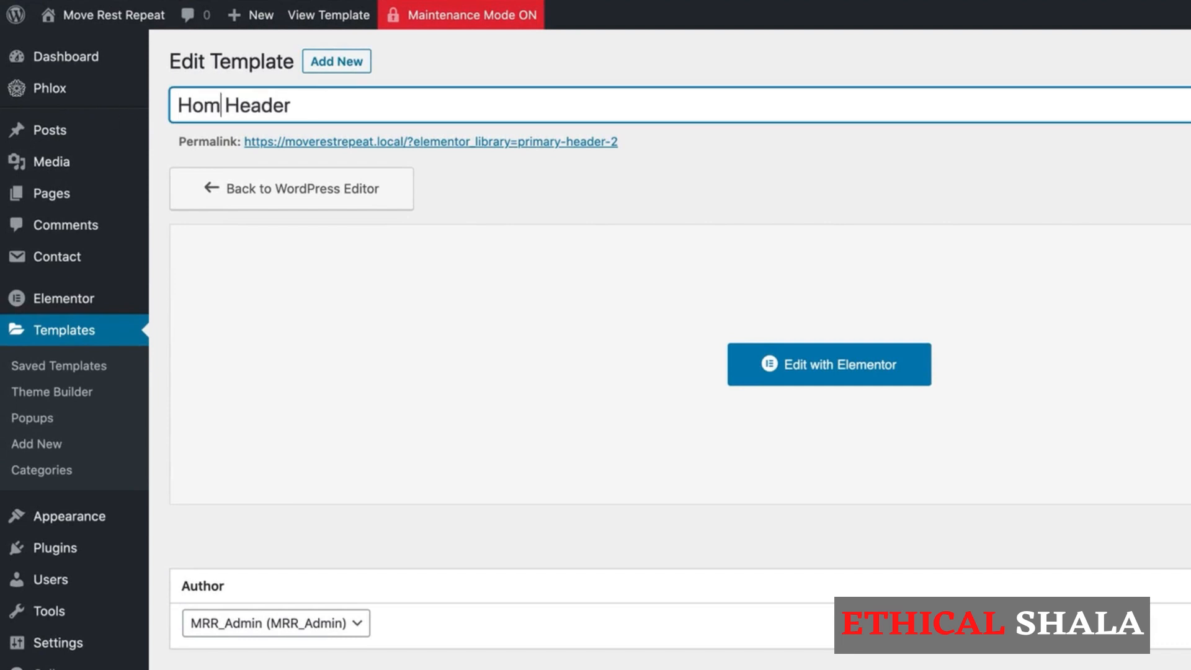
{"action": "type", "text": "age"}
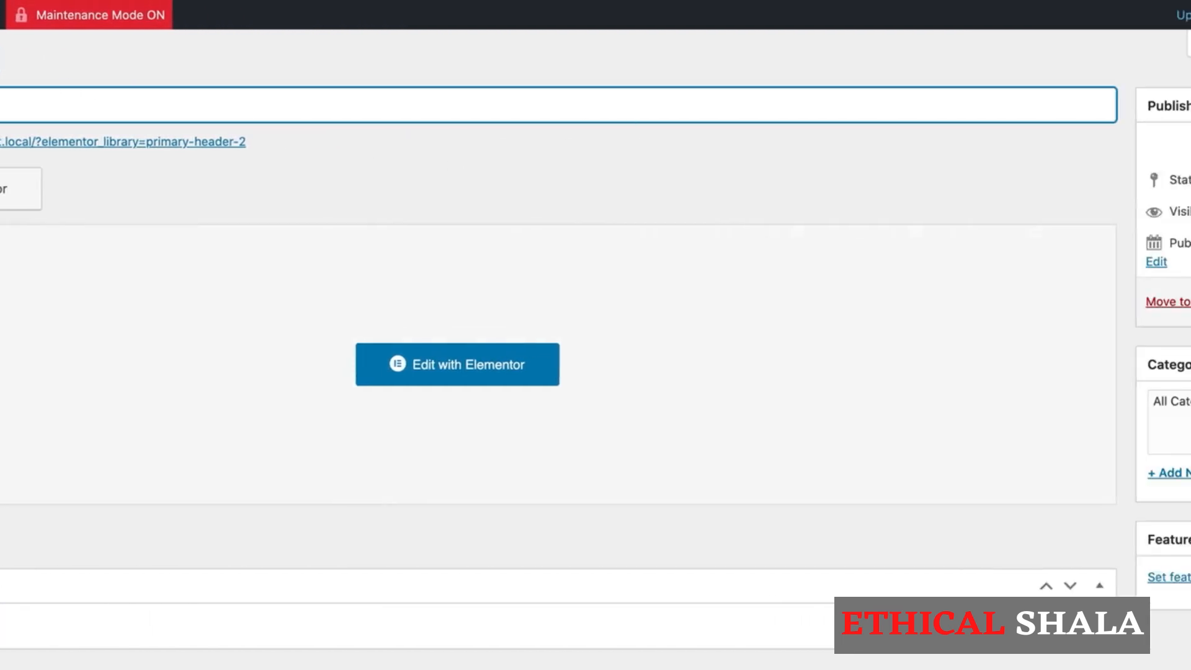
{"action": "left_click", "coordinate": [1128, 304]}
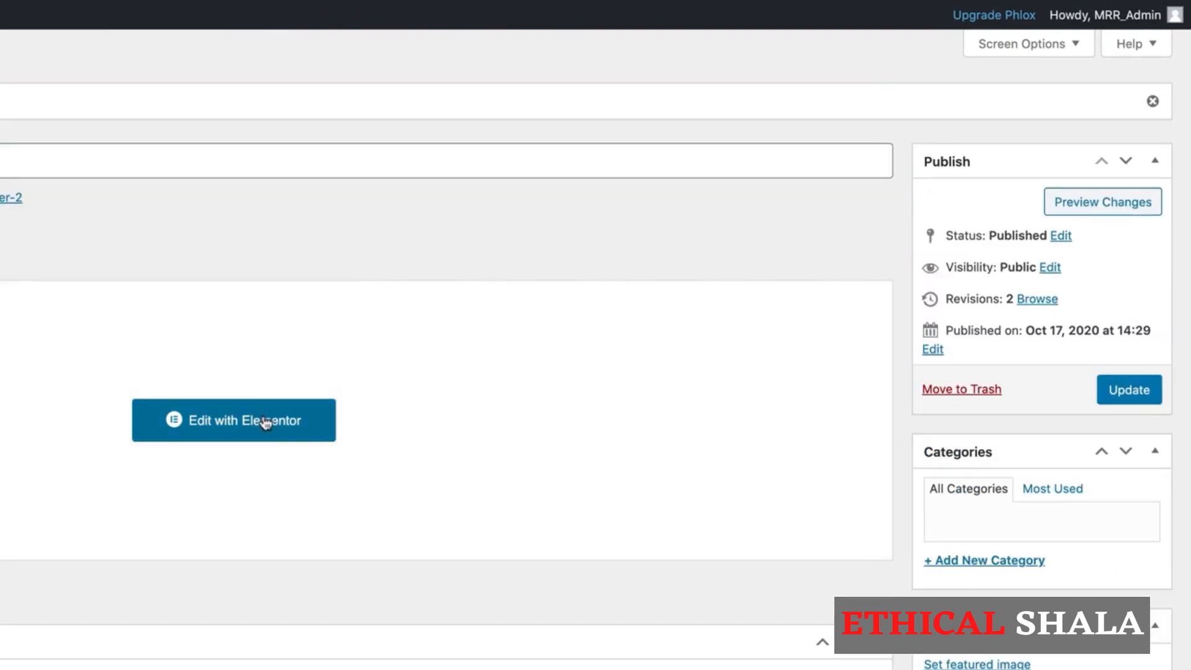
Open the Home Page Header template in Elementor and replace its placeholder image with Logo.png from the media library
{"action": "left_click", "coordinate": [265, 425]}
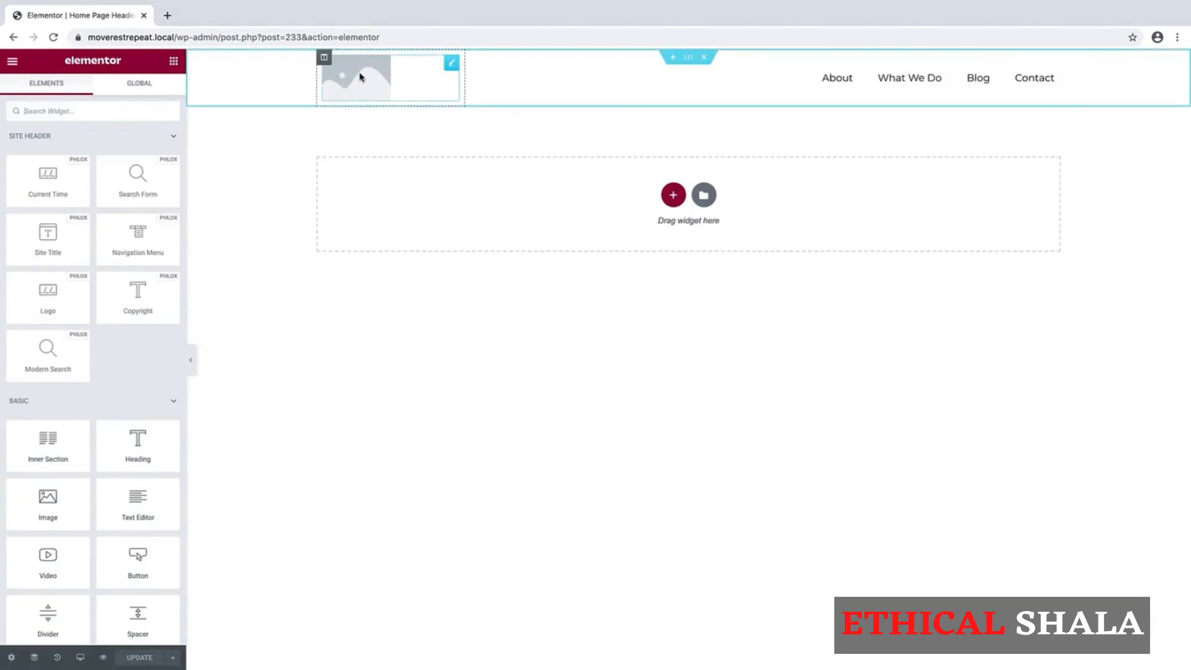
{"action": "left_click", "coordinate": [360, 76]}
{"action": "left_click", "coordinate": [102, 193]}
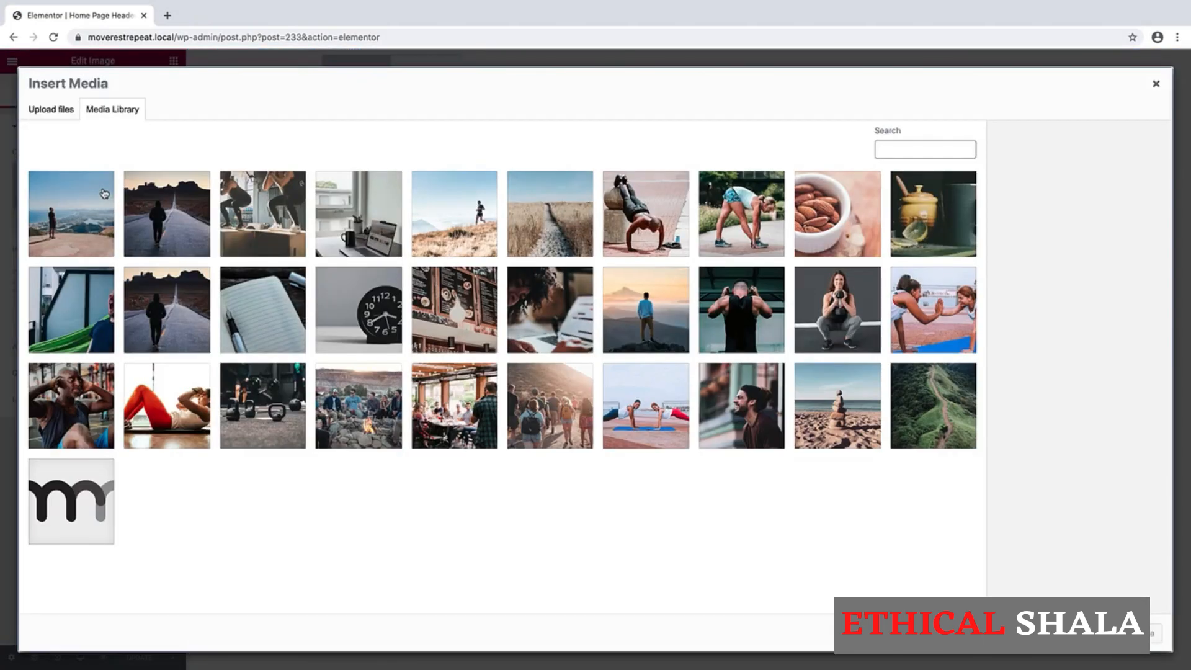
{"action": "left_click", "coordinate": [74, 506]}
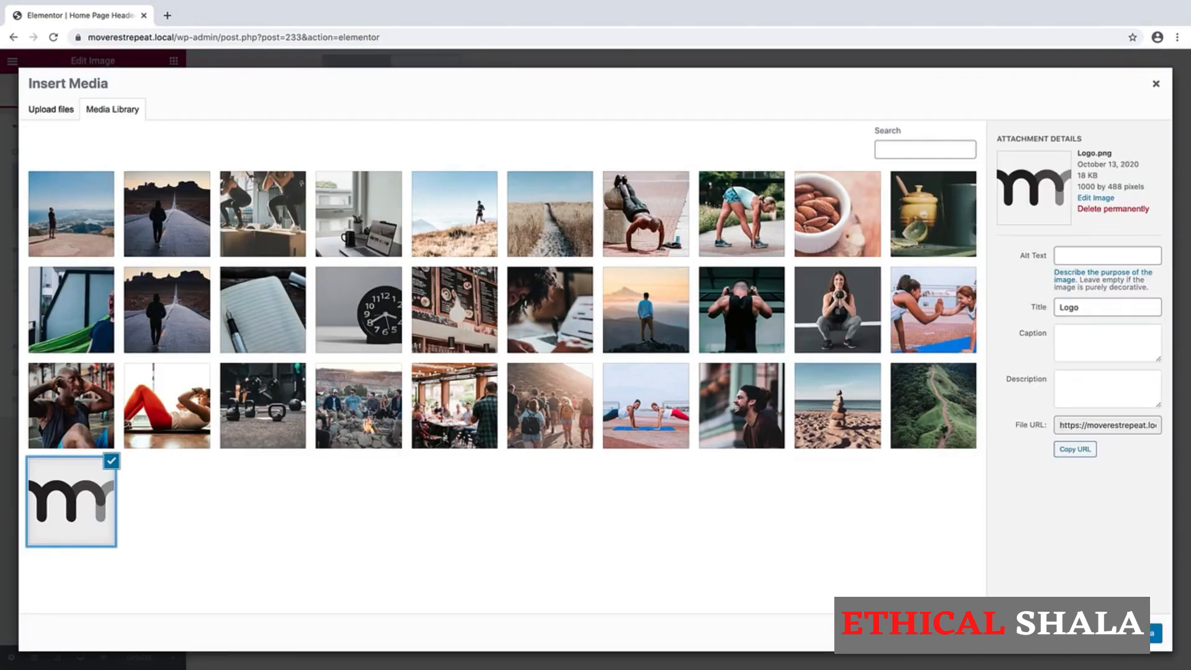
{"action": "left_click", "coordinate": [1130, 633]}
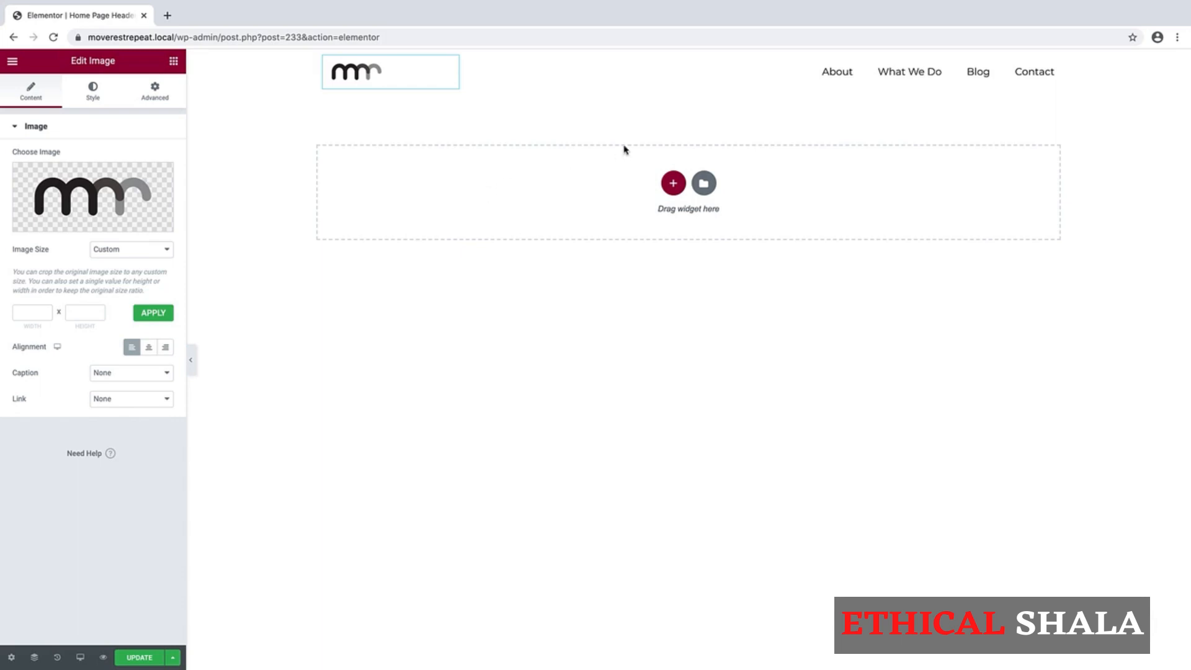
Set the content width of the header section to Full Width
{"action": "mouse_move", "coordinate": [670, 73]}
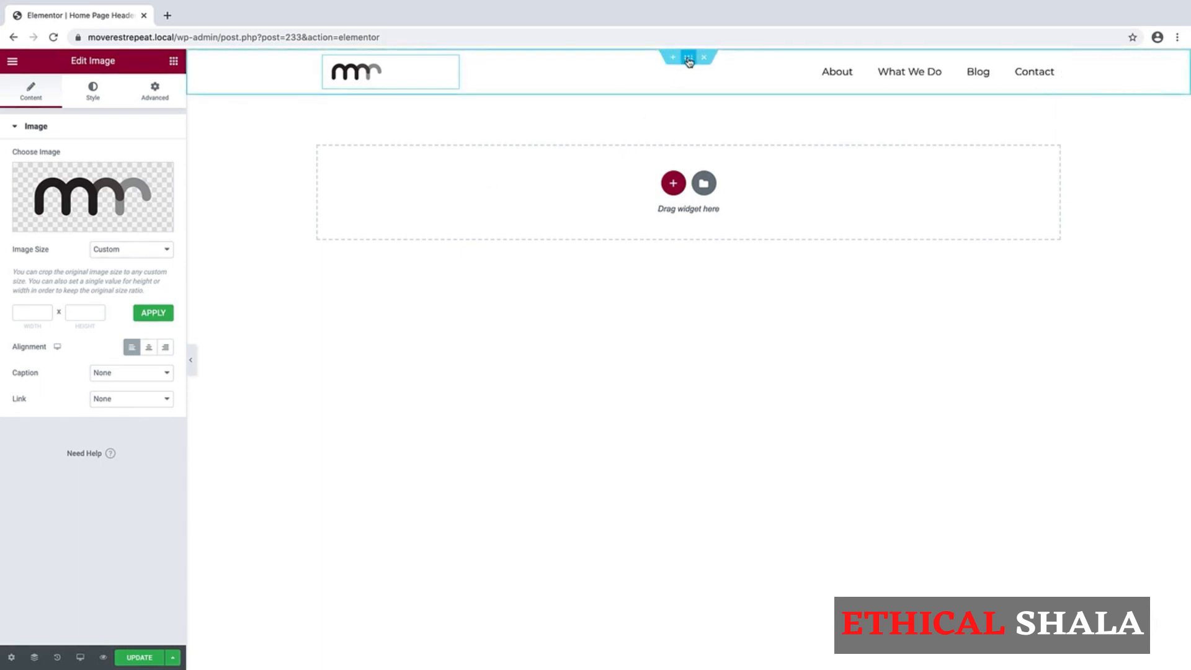
{"action": "left_click", "coordinate": [689, 59]}
{"action": "left_click", "coordinate": [144, 158]}
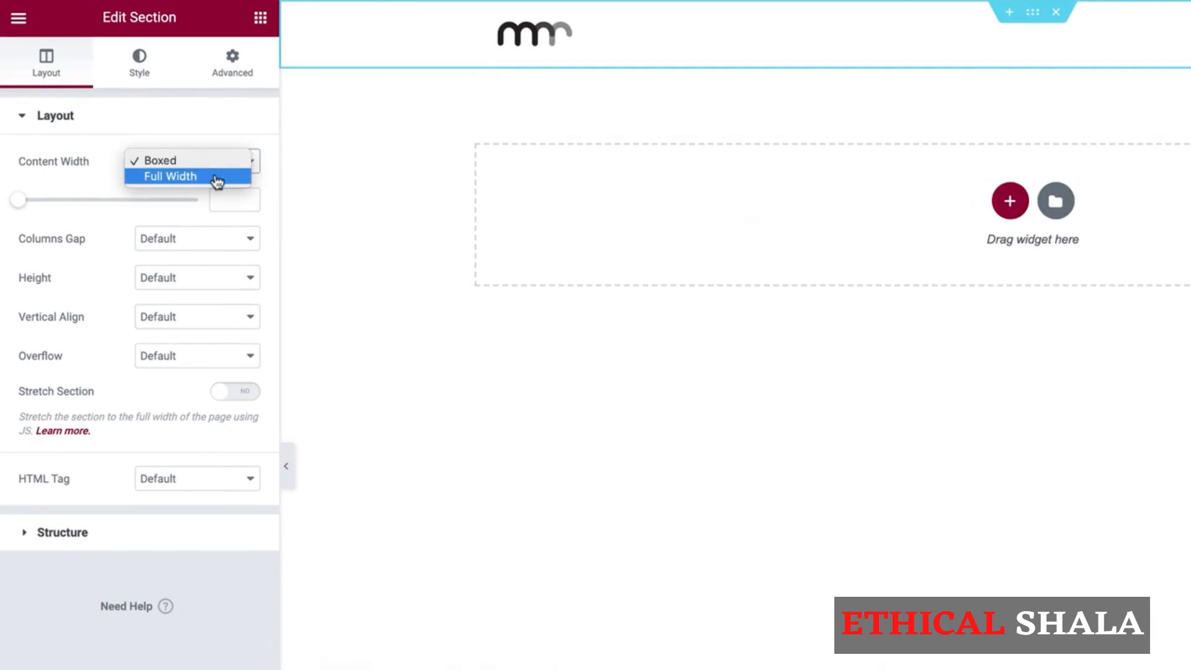
{"action": "left_click", "coordinate": [215, 177]}
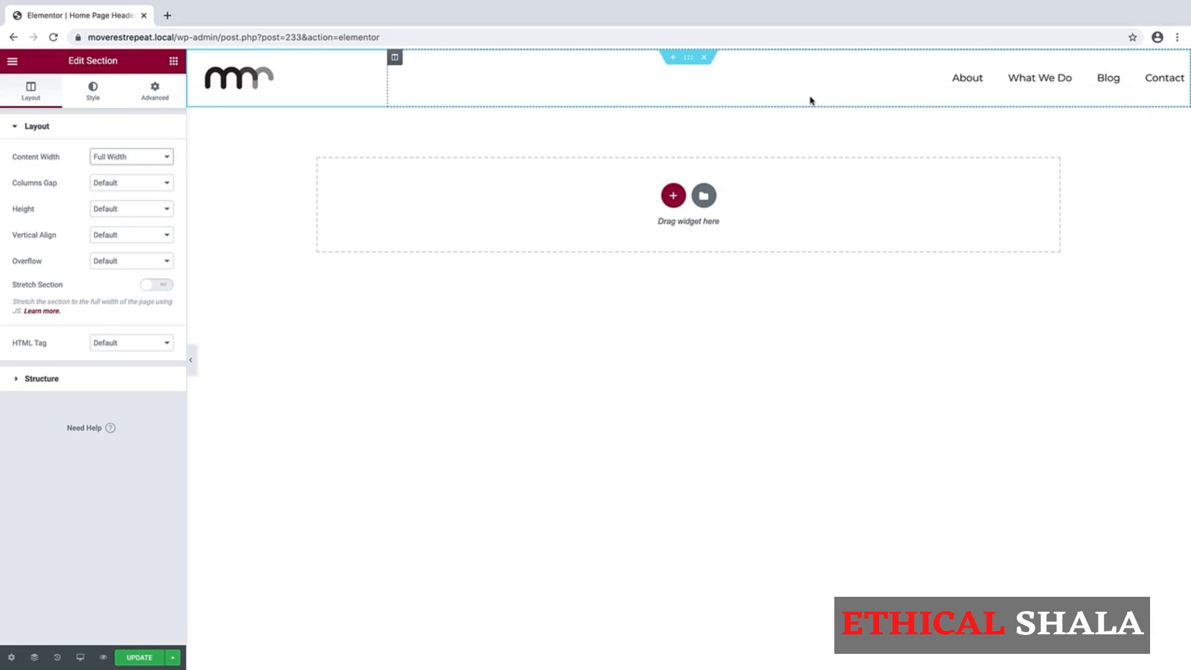
Give the header's navigation menu column 25 px of right padding, with the sides unlinked, and update the template
{"action": "left_click", "coordinate": [395, 57]}
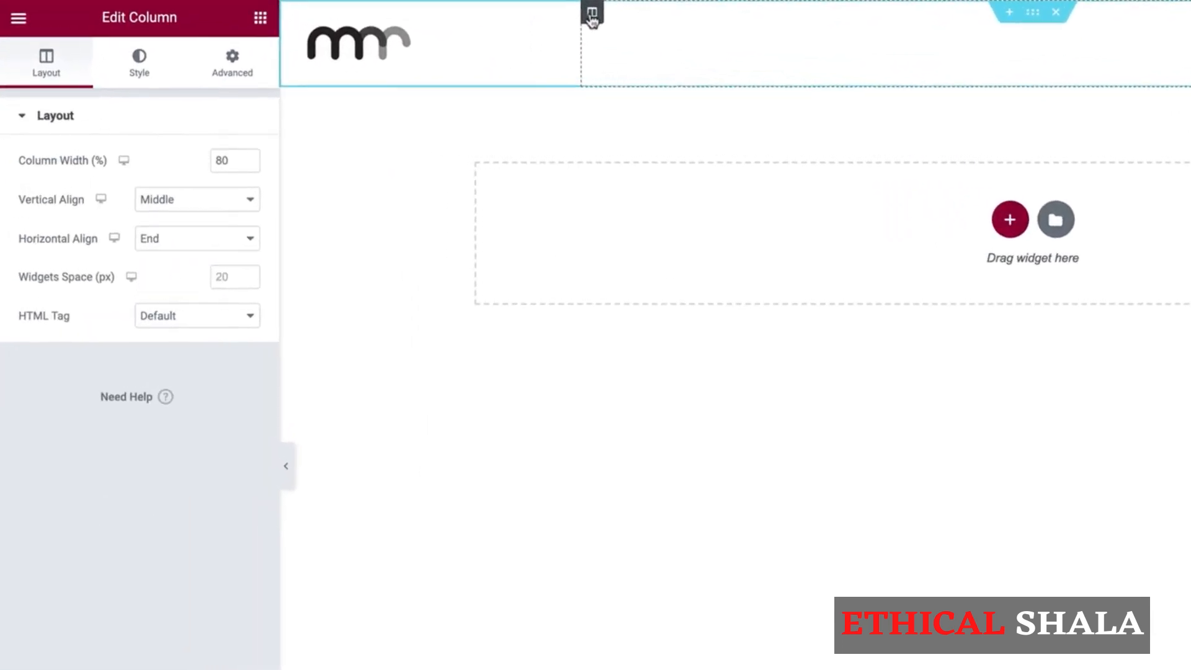
{"action": "left_click", "coordinate": [230, 64]}
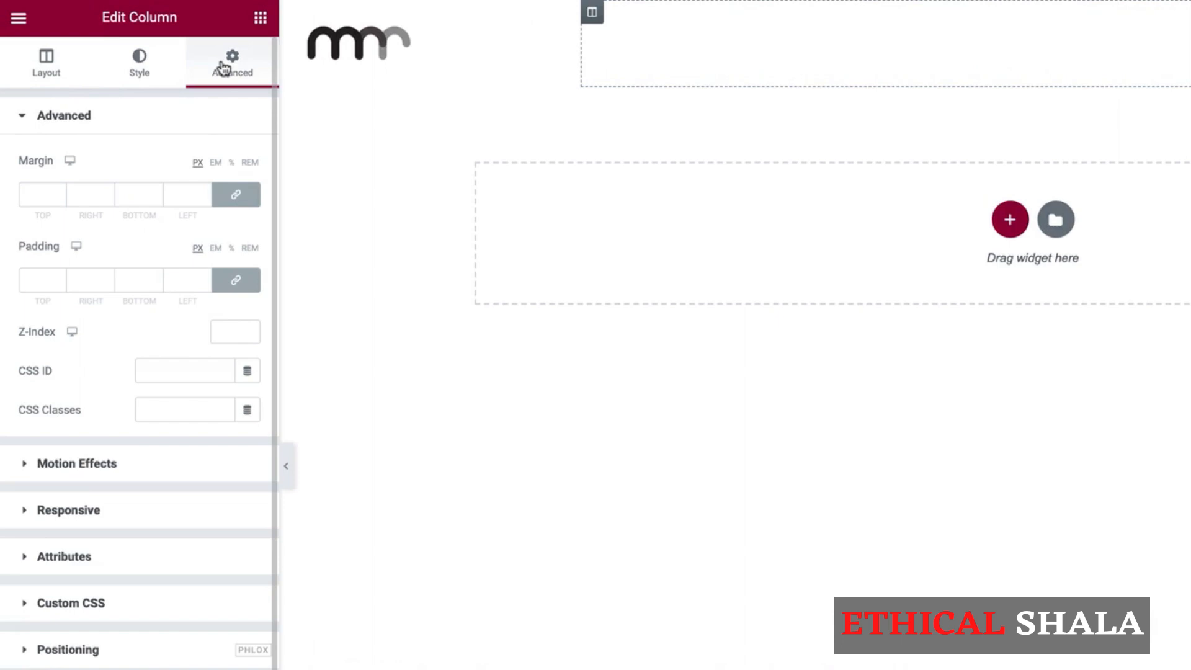
{"action": "left_click", "coordinate": [250, 288]}
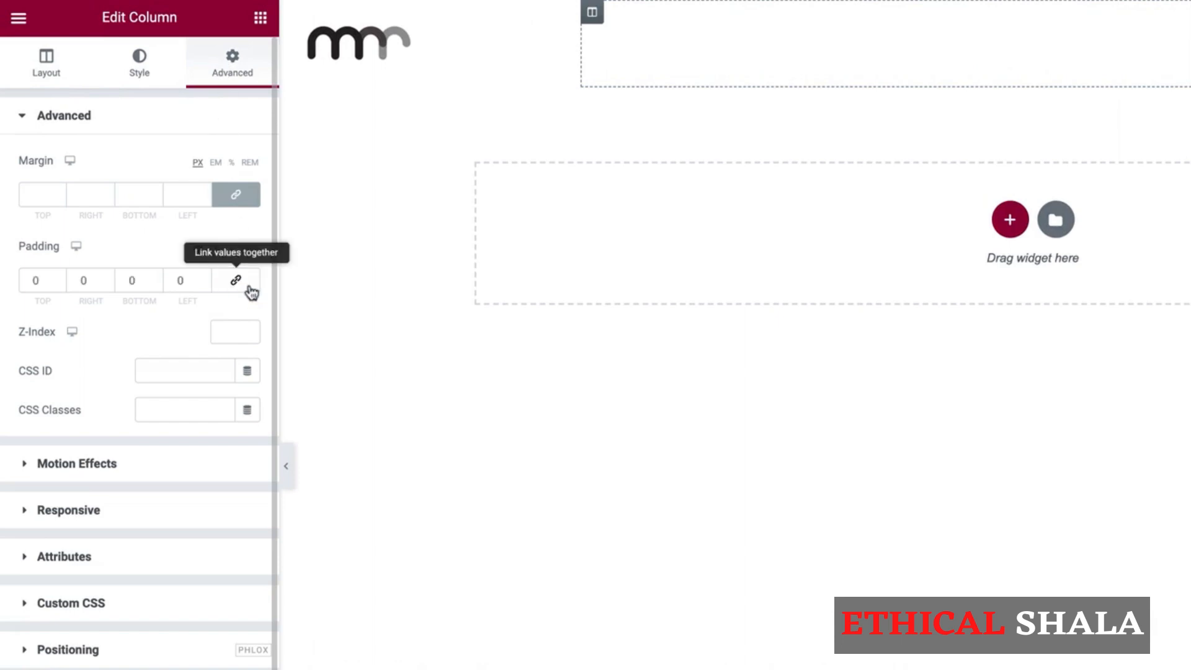
{"action": "double_click", "coordinate": [84, 281]}
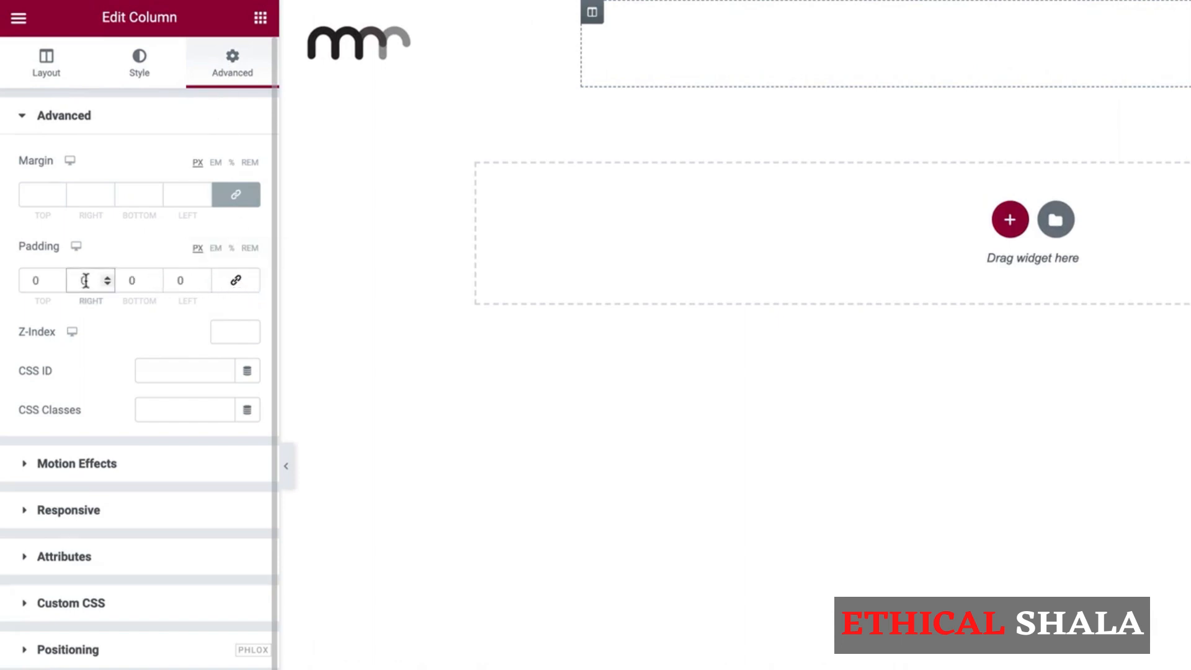
{"action": "type", "text": "20"}
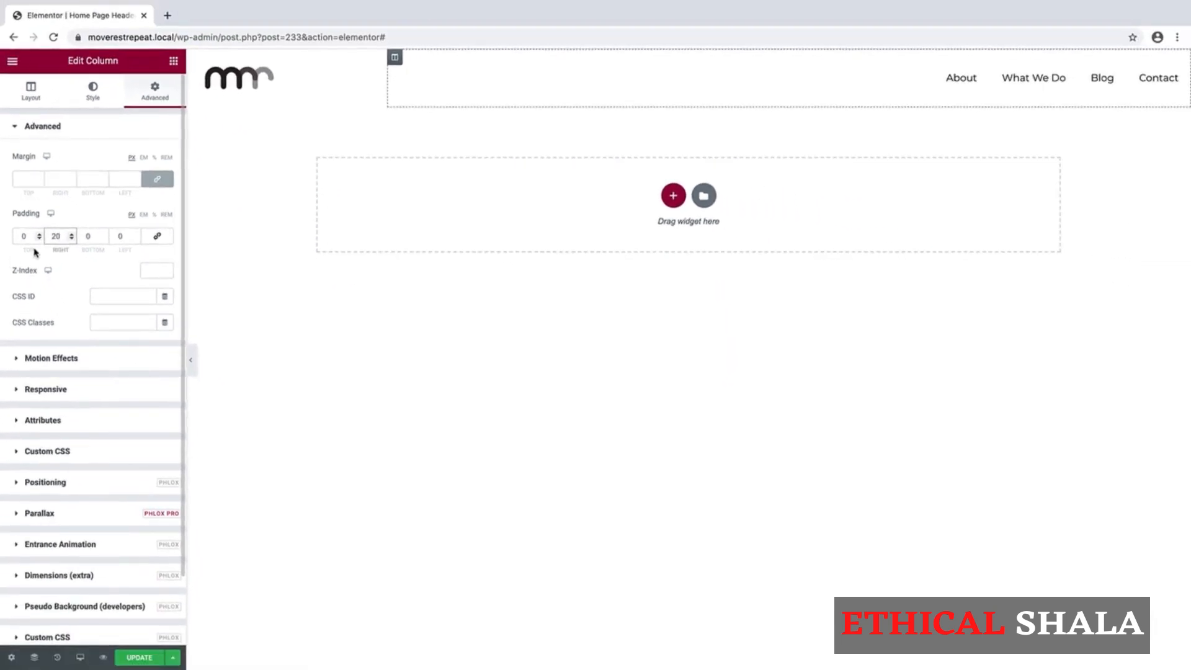
{"action": "key", "text": "BackSpace"}
{"action": "type", "text": "5"}
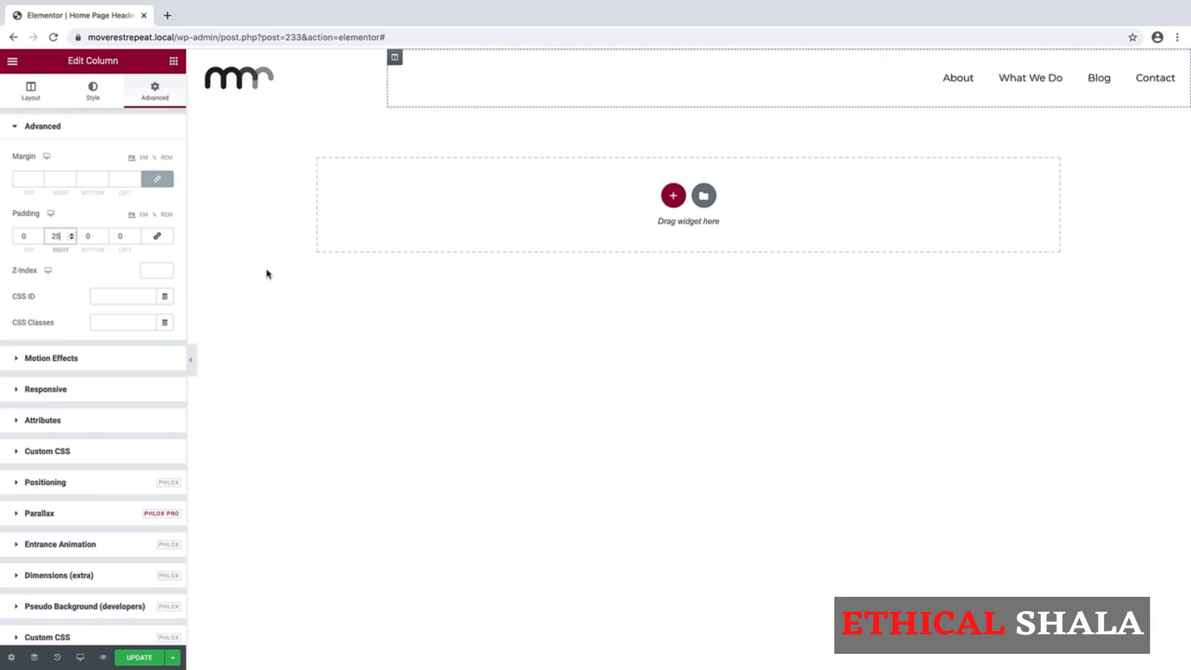
{"action": "left_click", "coordinate": [137, 658]}
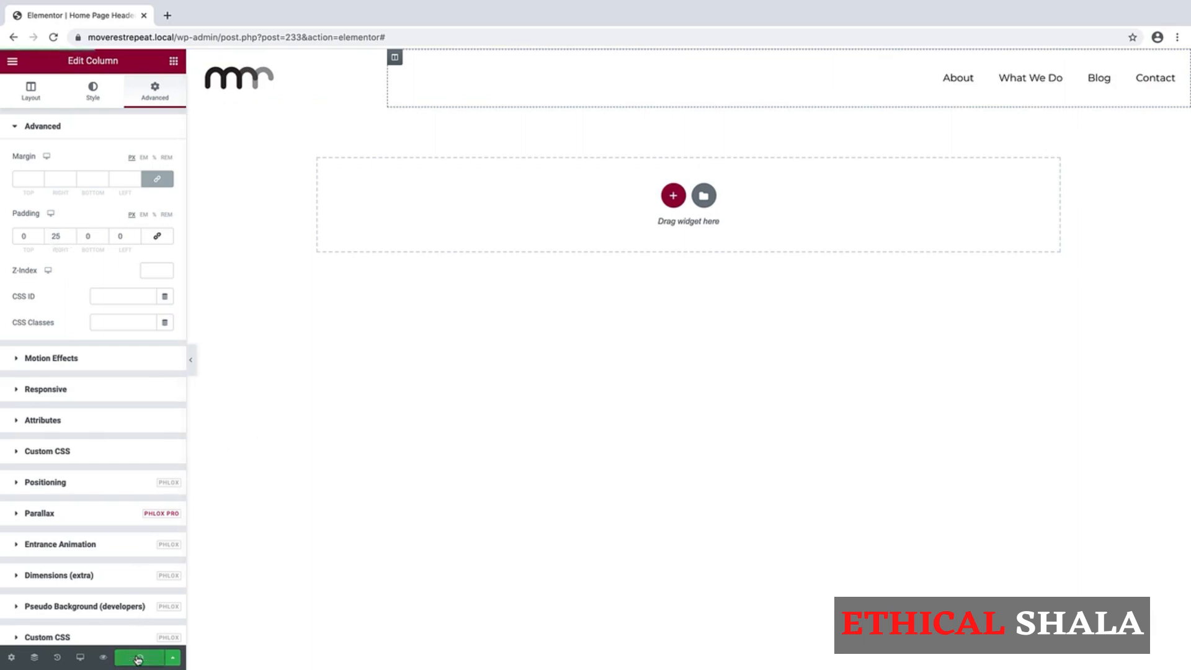
Leave the Elementor editor for the WordPress admin and open the Home page for editing
{"action": "left_click", "coordinate": [12, 63]}
{"action": "left_click", "coordinate": [74, 278]}
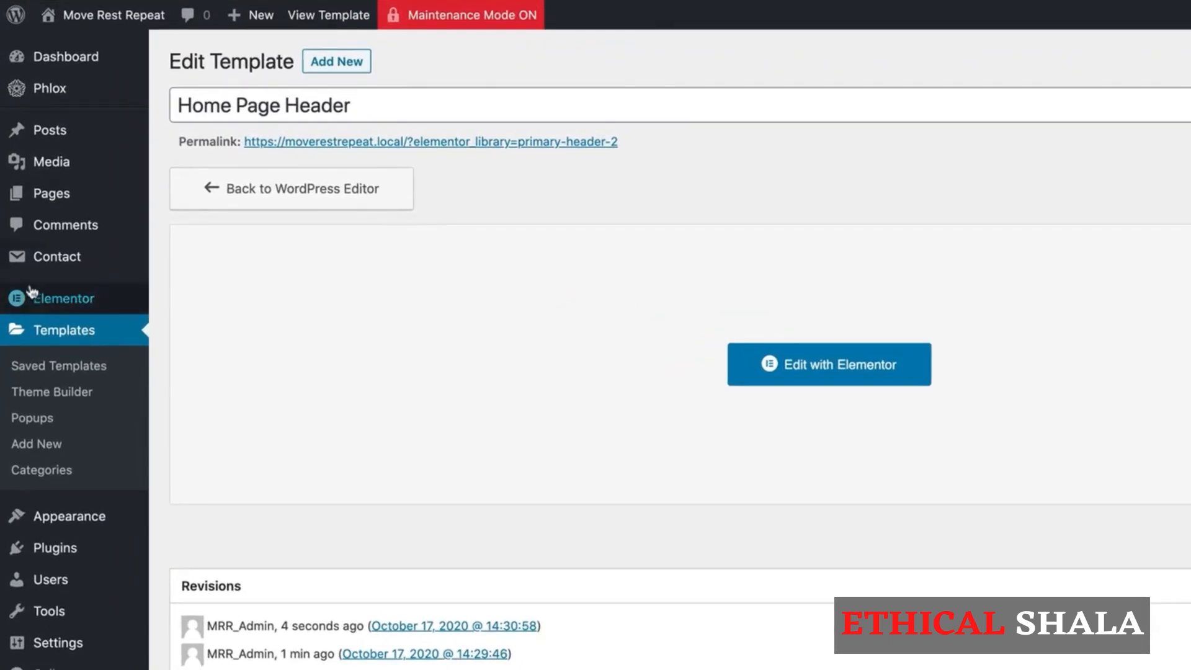
{"action": "left_click", "coordinate": [48, 200]}
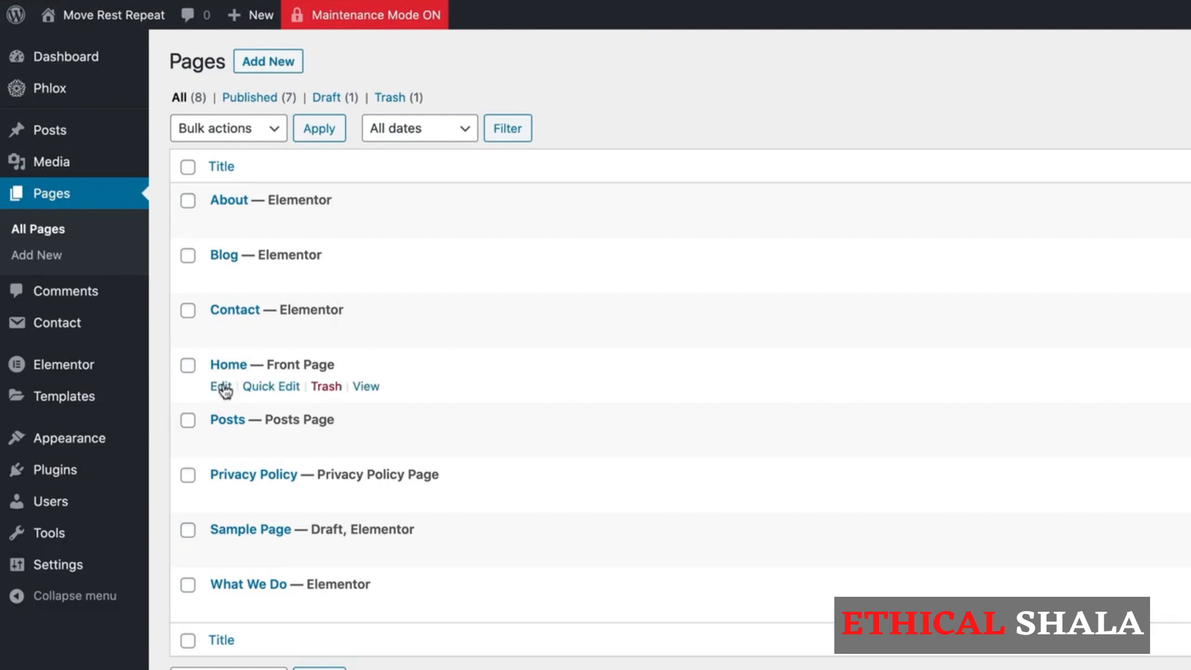
{"action": "left_click", "coordinate": [222, 386]}
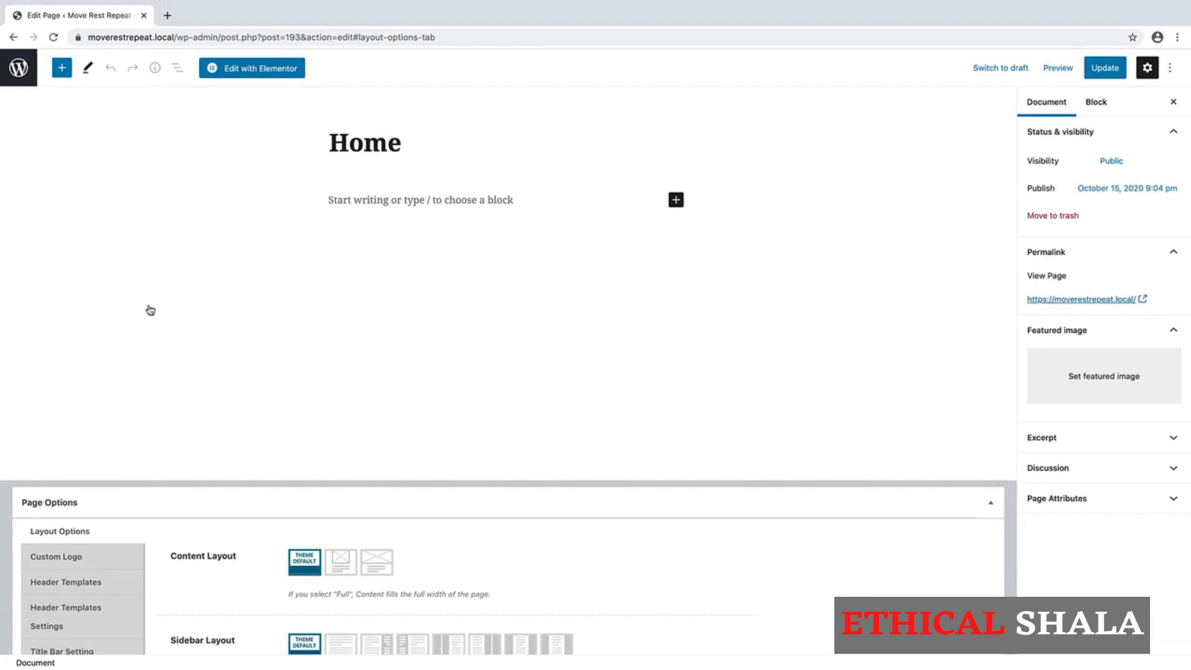
In the Home page's header template options, set Use Legacy Header to No, choose Home Page Header and update the page
{"action": "scroll", "coordinate": [169, 346], "scroll_direction": "down", "scroll_amount": 5}
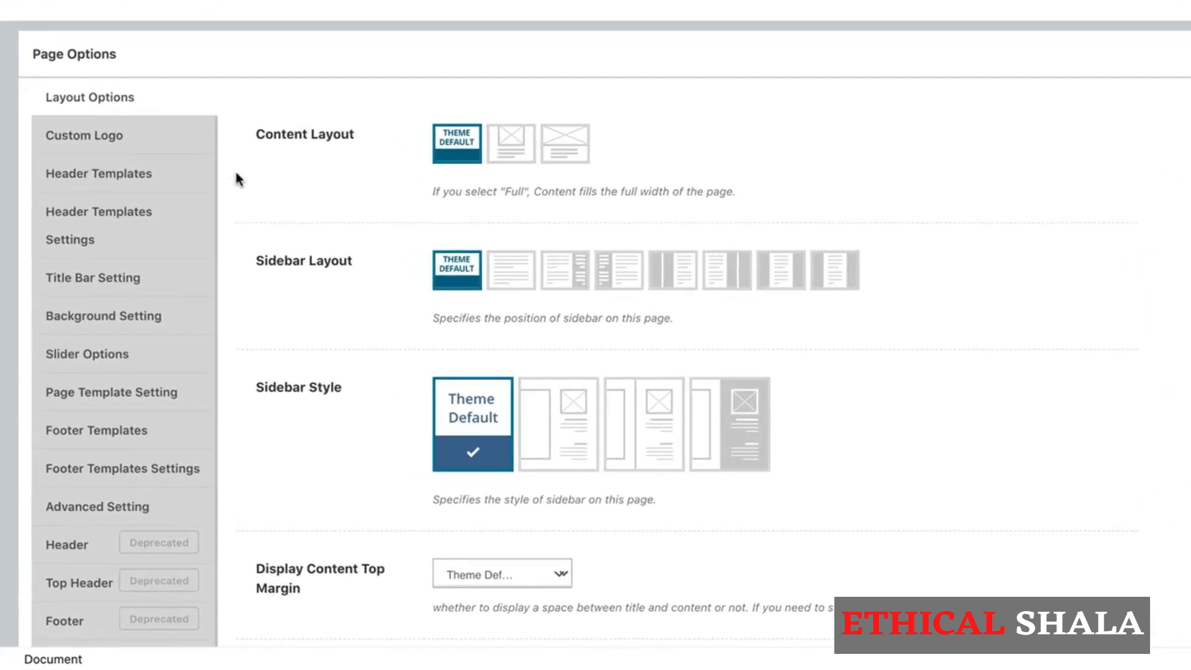
{"action": "left_click", "coordinate": [110, 175]}
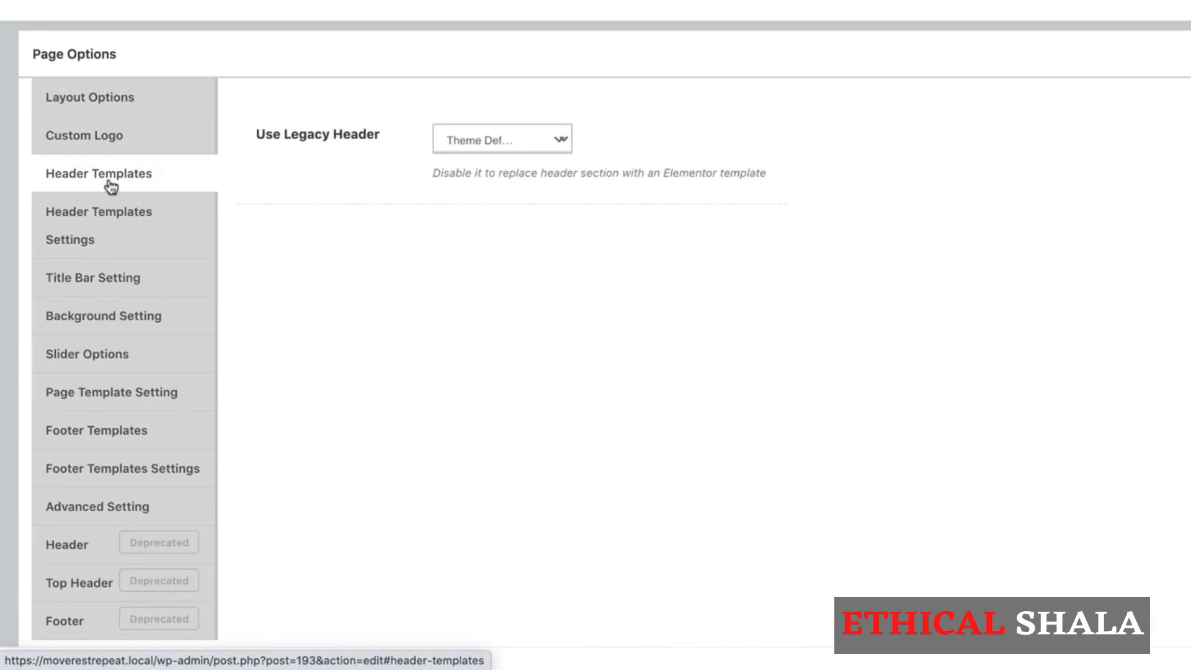
{"action": "left_click", "coordinate": [475, 140]}
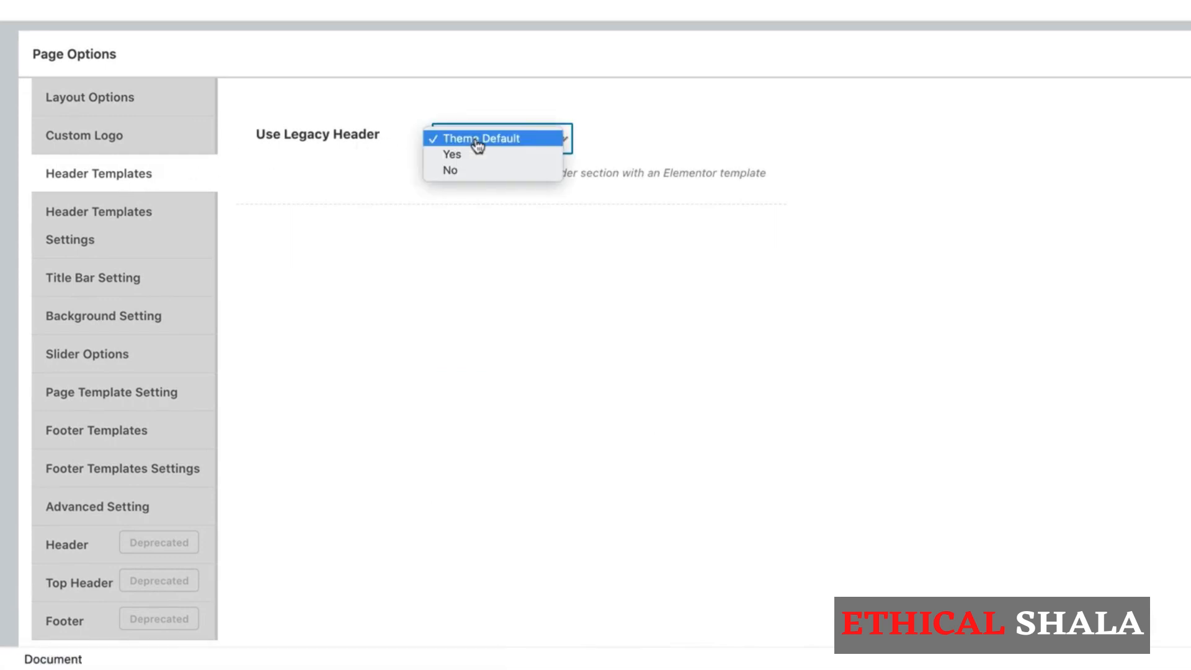
{"action": "left_click", "coordinate": [466, 174]}
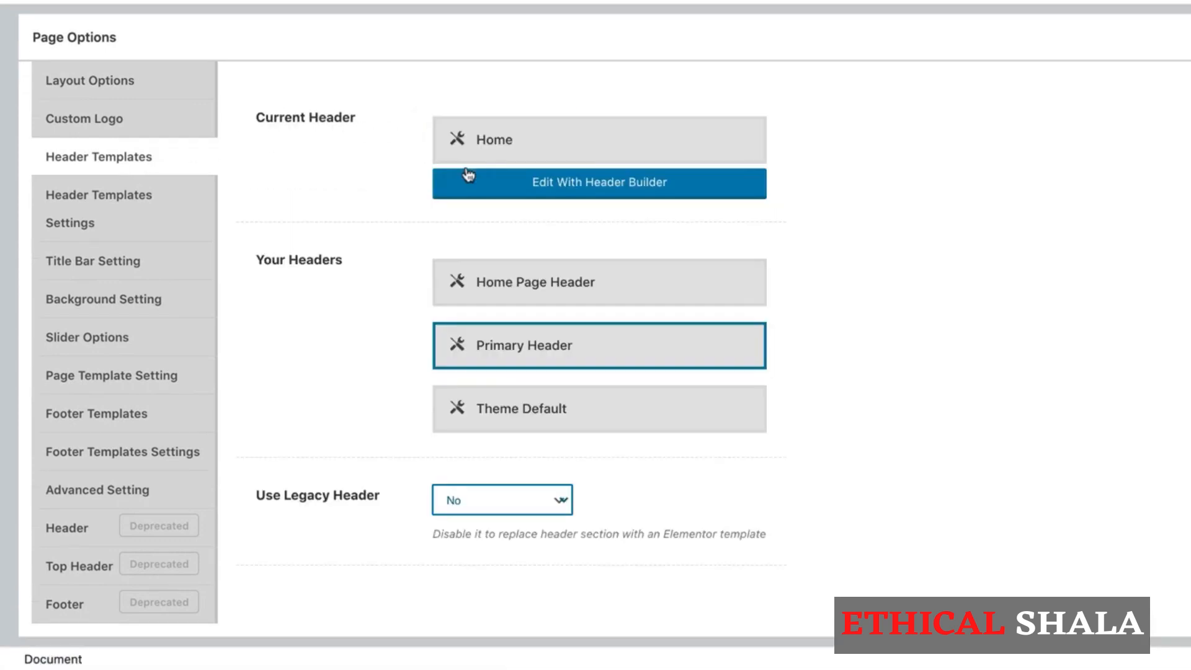
{"action": "left_click", "coordinate": [522, 289]}
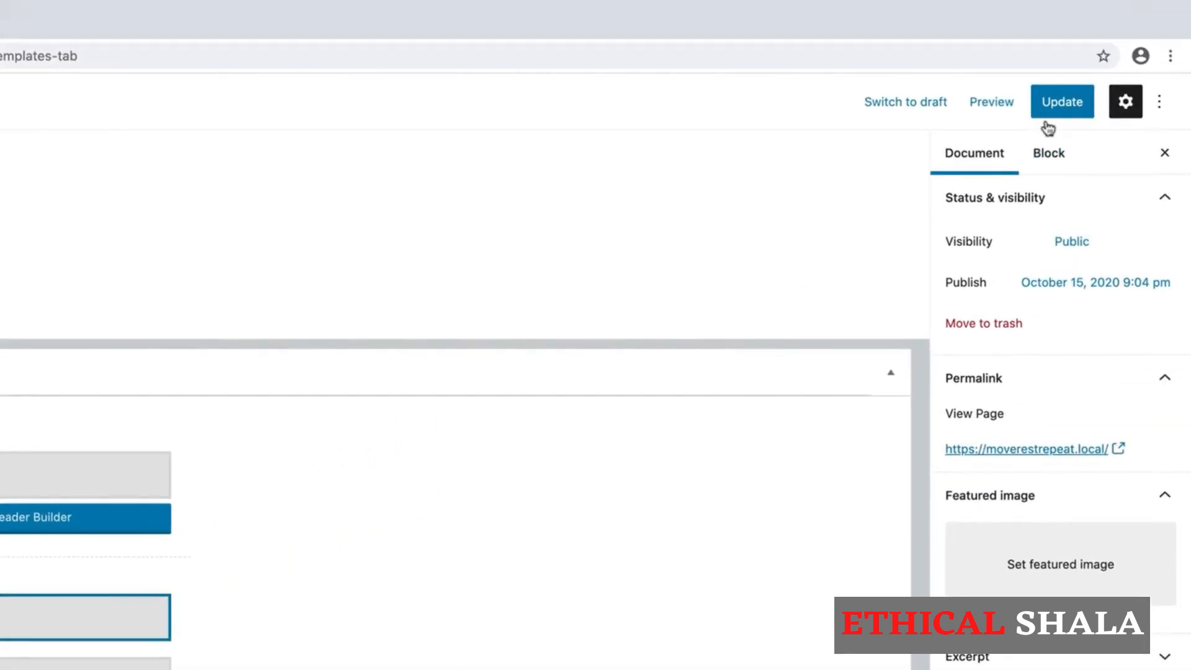
{"action": "left_click", "coordinate": [1062, 107]}
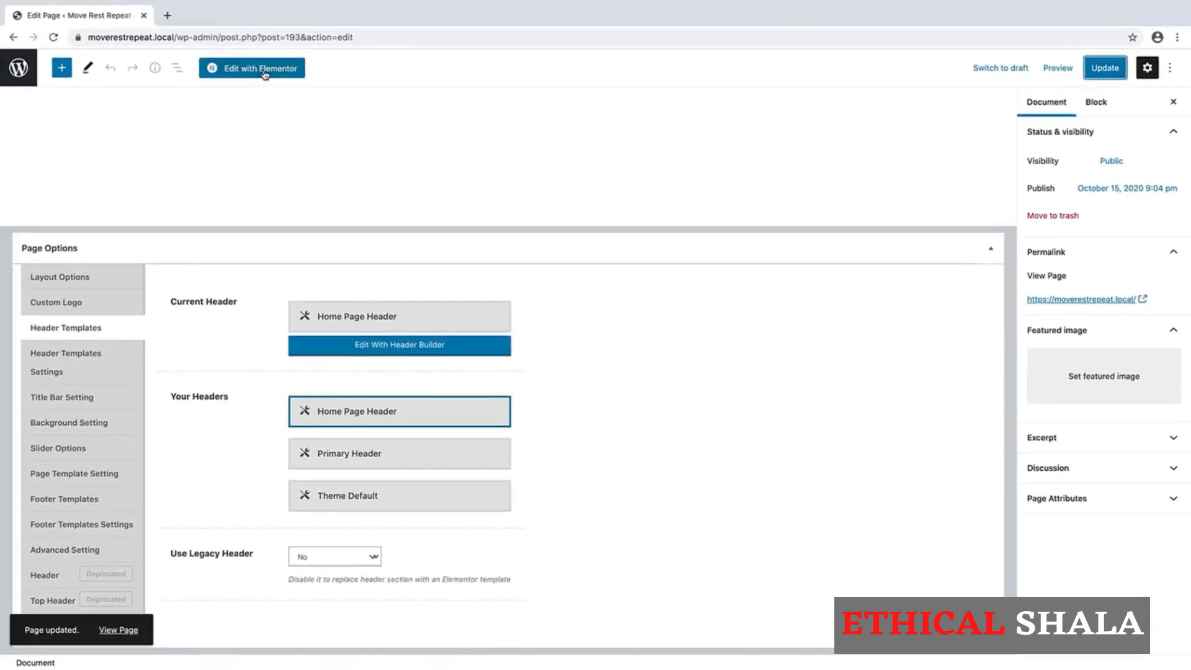
Open the Home page in Elementor and insert the saved Page Banner template, including its document settings
{"action": "left_click", "coordinate": [265, 70]}
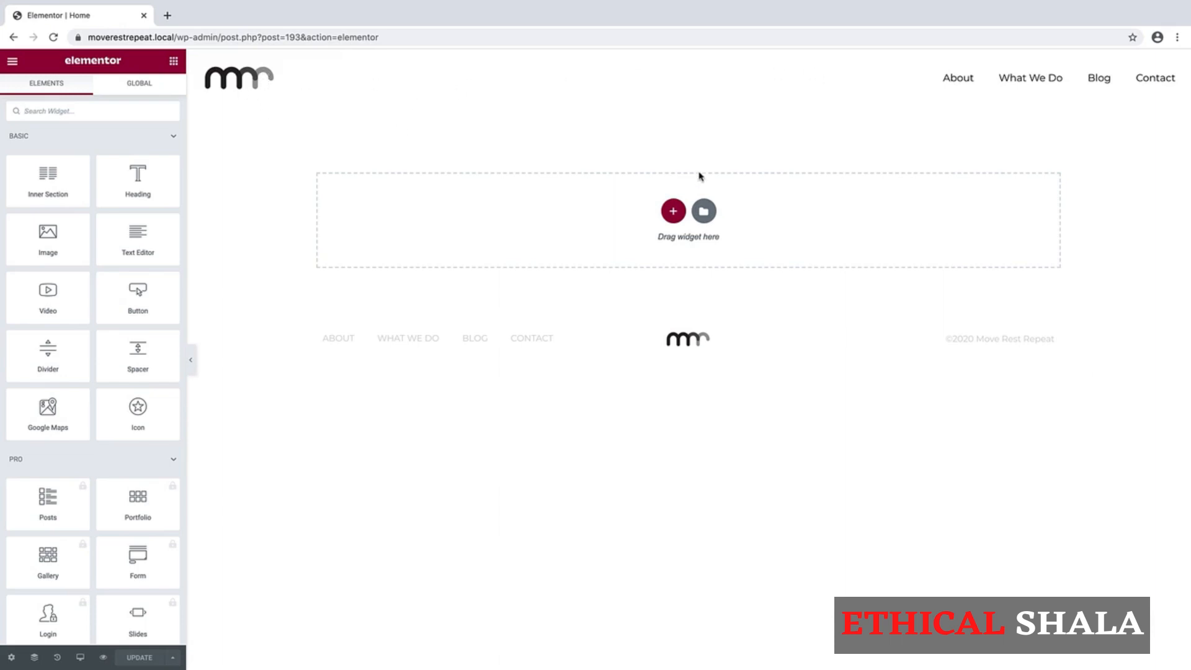
{"action": "left_click", "coordinate": [703, 211]}
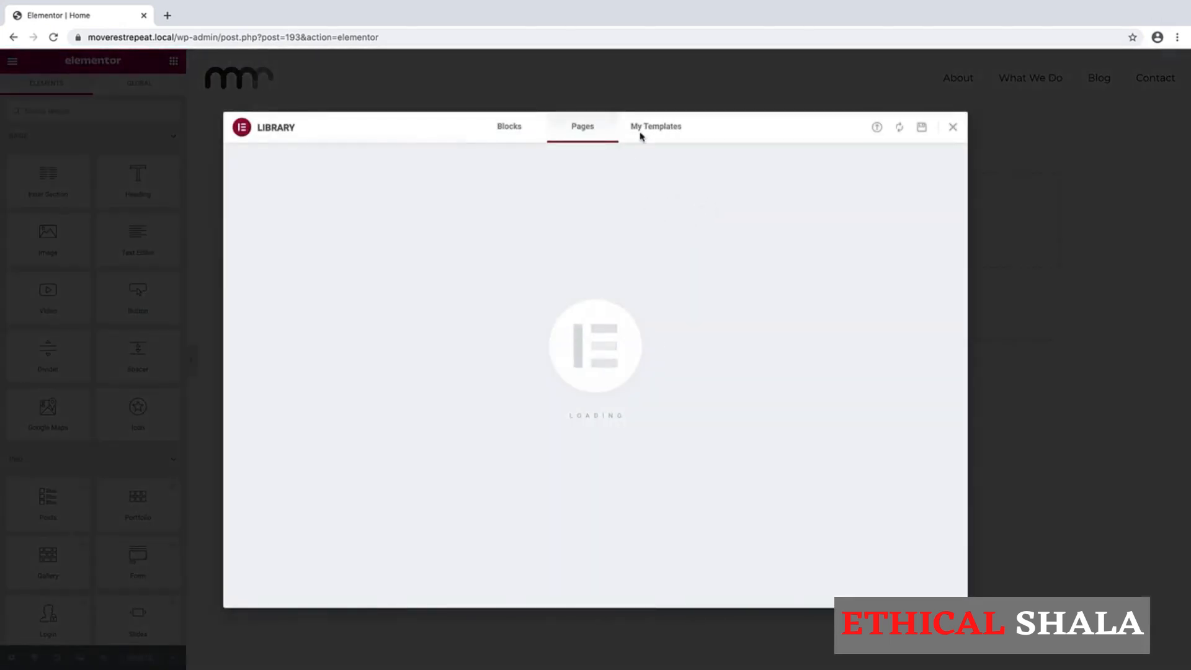
{"action": "left_click", "coordinate": [658, 127]}
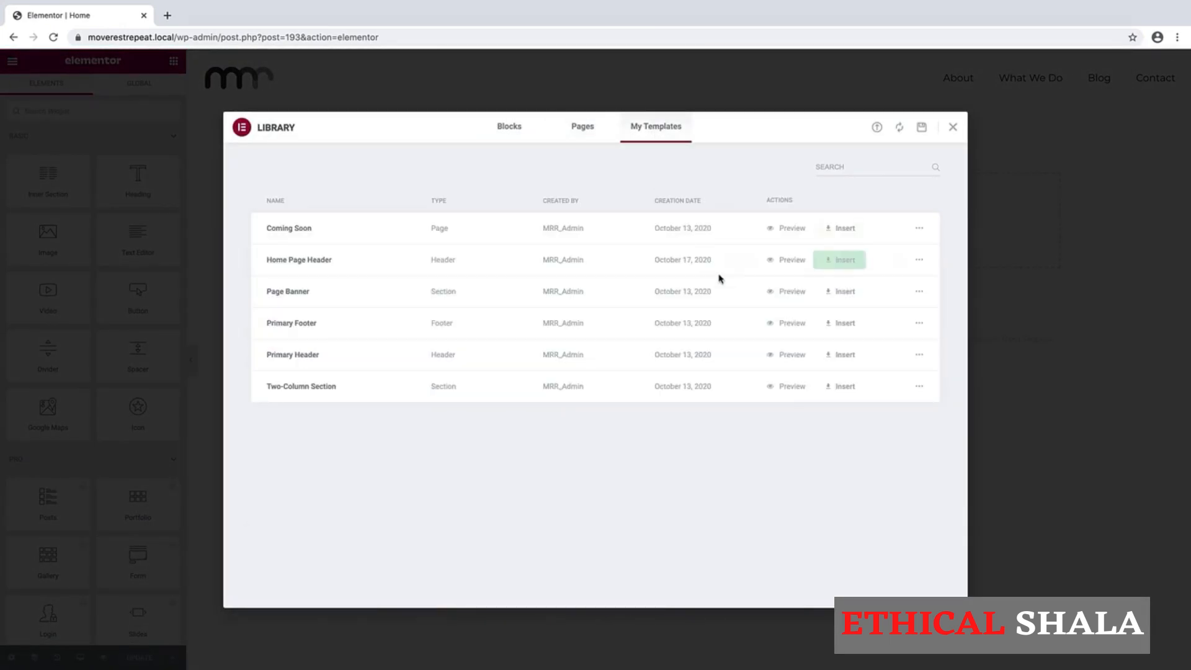
{"action": "left_click", "coordinate": [834, 299]}
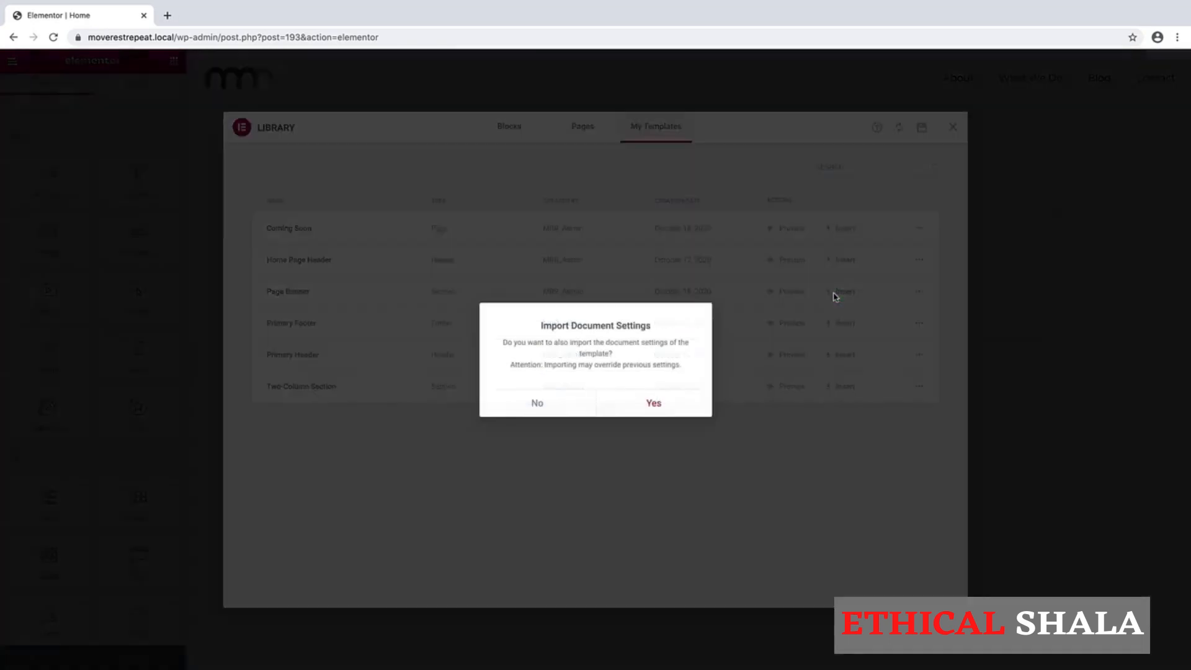
{"action": "left_click", "coordinate": [654, 404]}
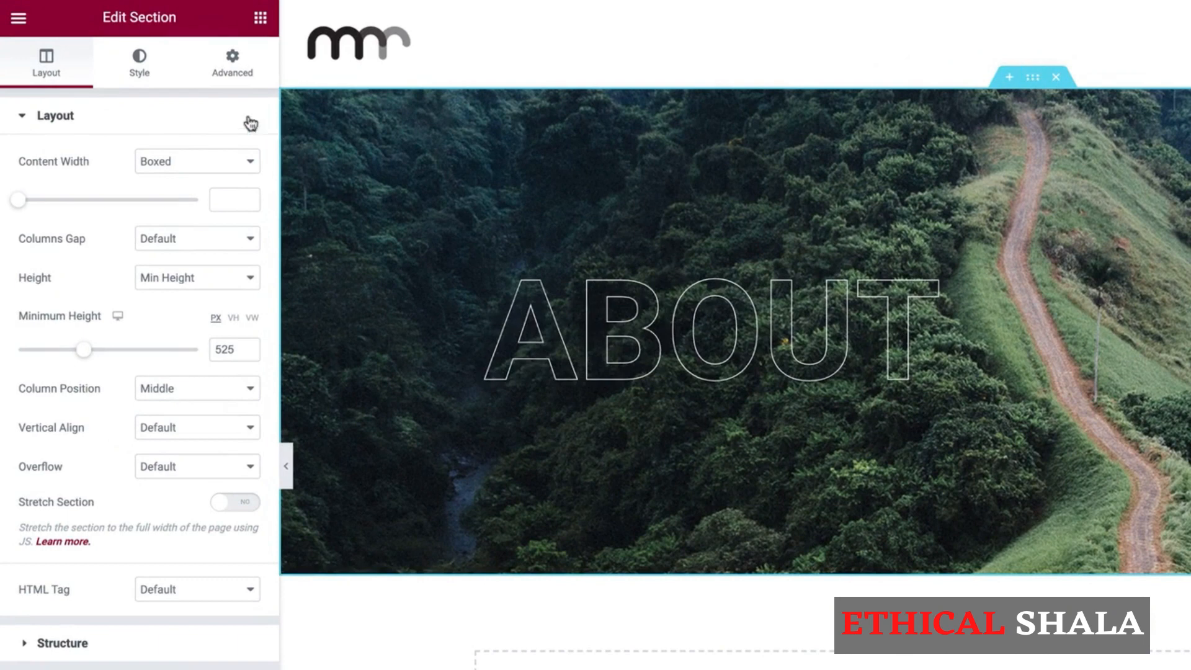
Set the banner section's layout to Full Width content, a minimum height of 100 VH and Stretch column position
{"action": "left_click", "coordinate": [213, 167]}
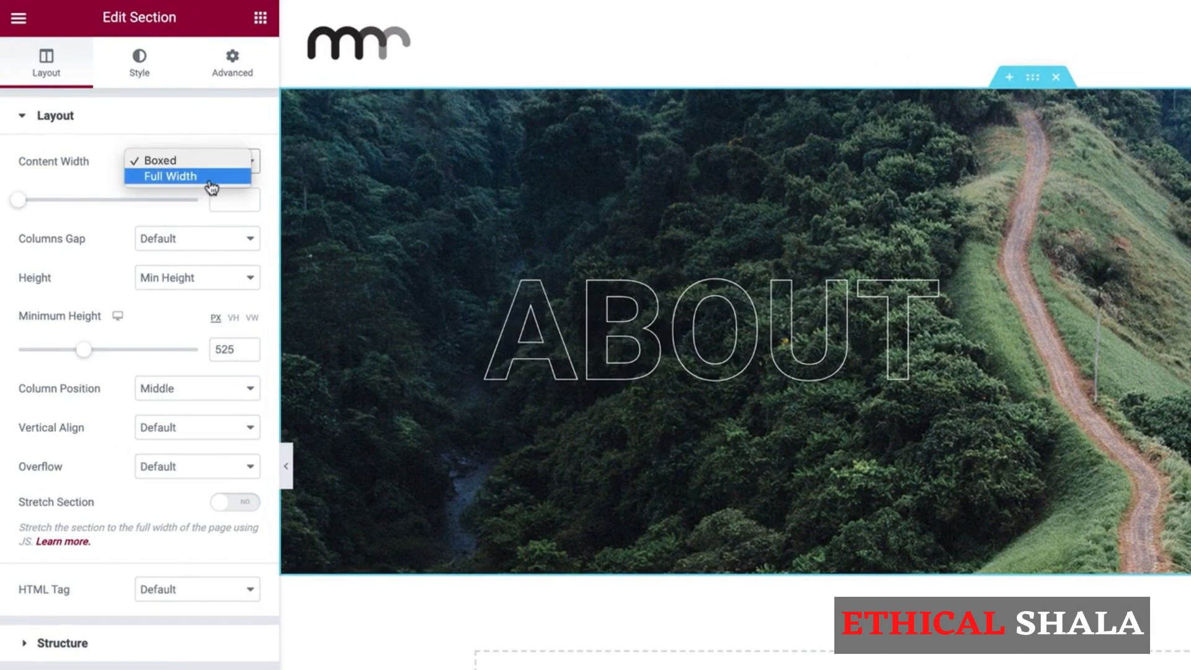
{"action": "left_click", "coordinate": [211, 177]}
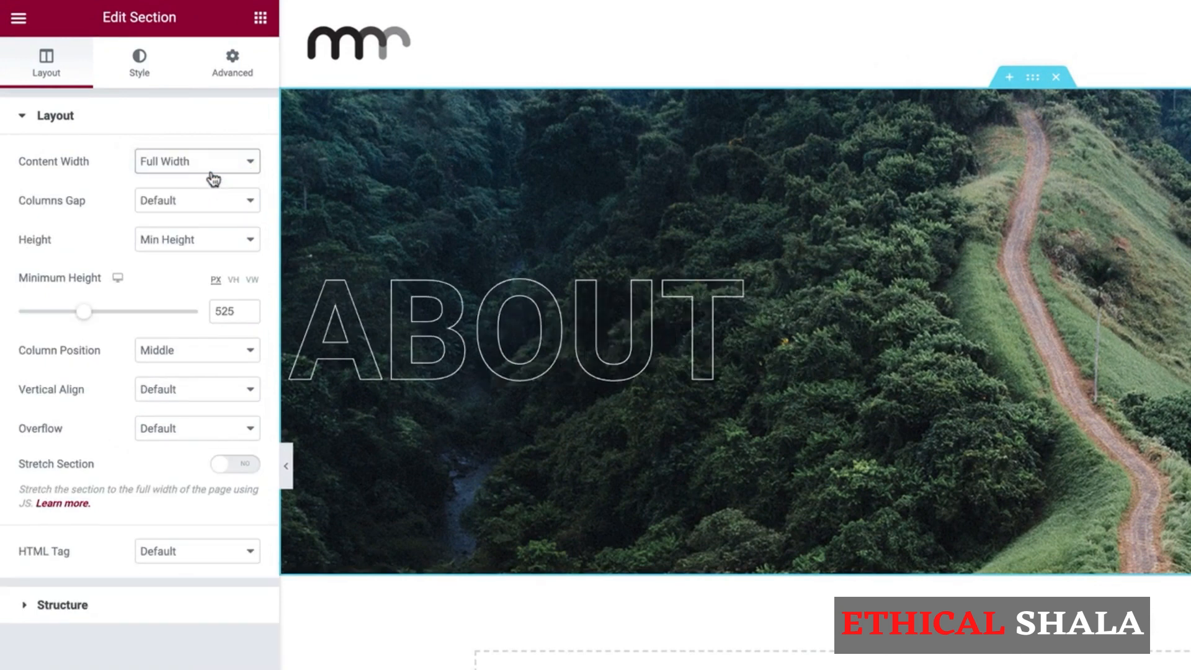
{"action": "left_click", "coordinate": [233, 281]}
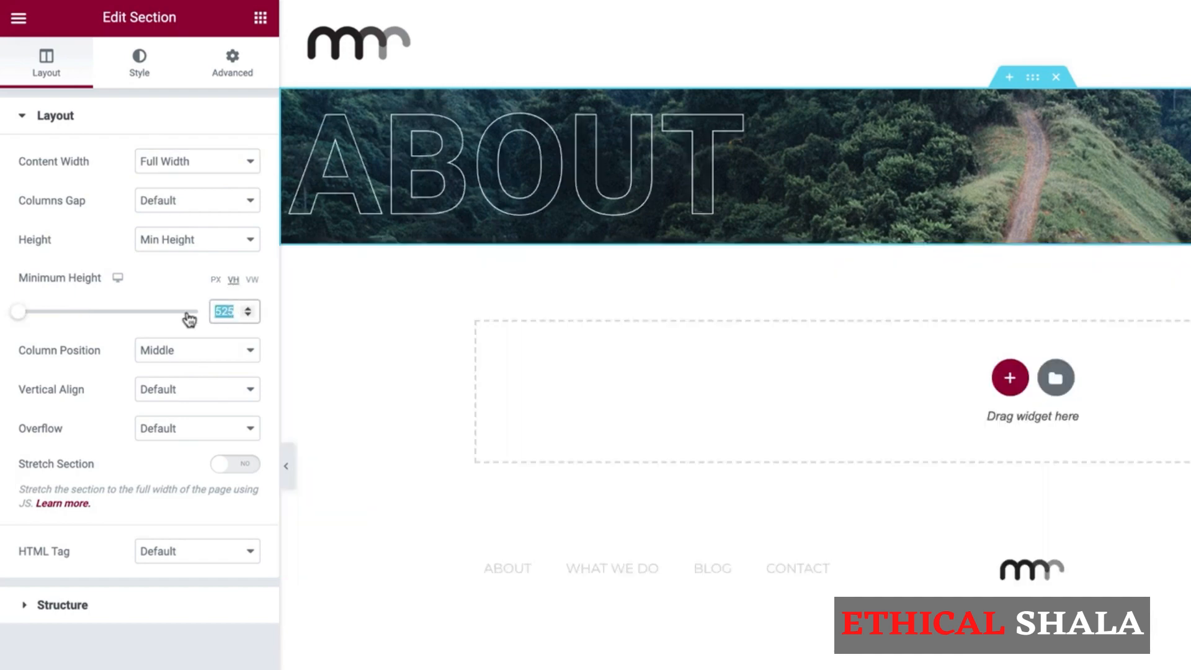
{"action": "type", "text": "100"}
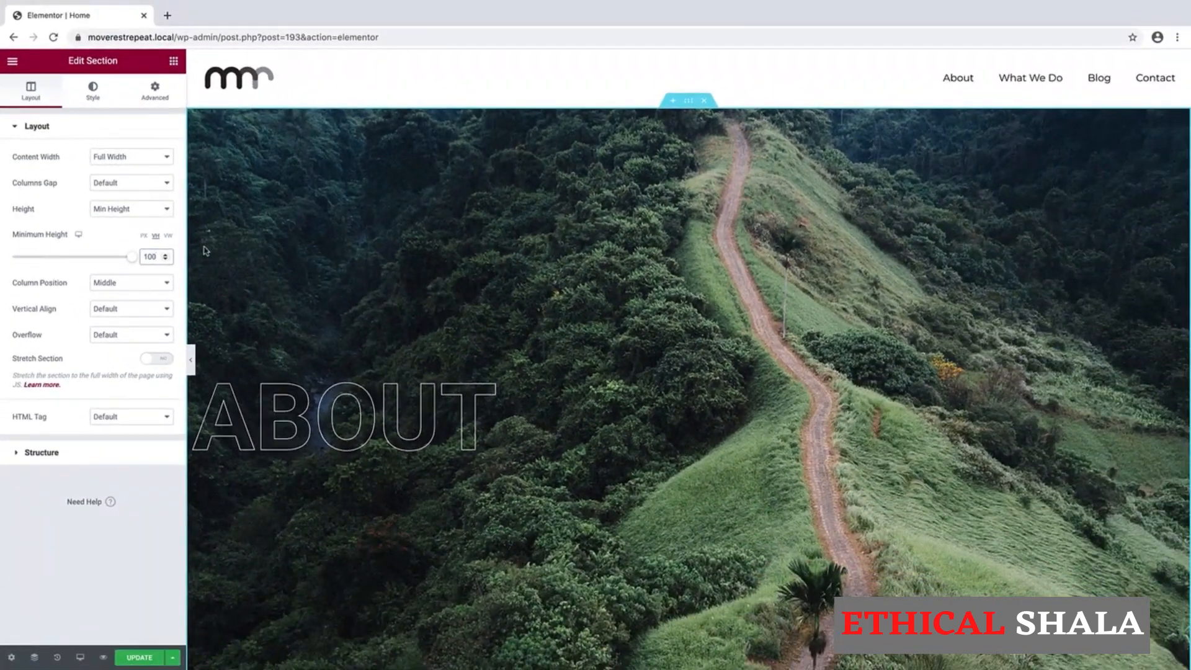
{"action": "left_click", "coordinate": [138, 285]}
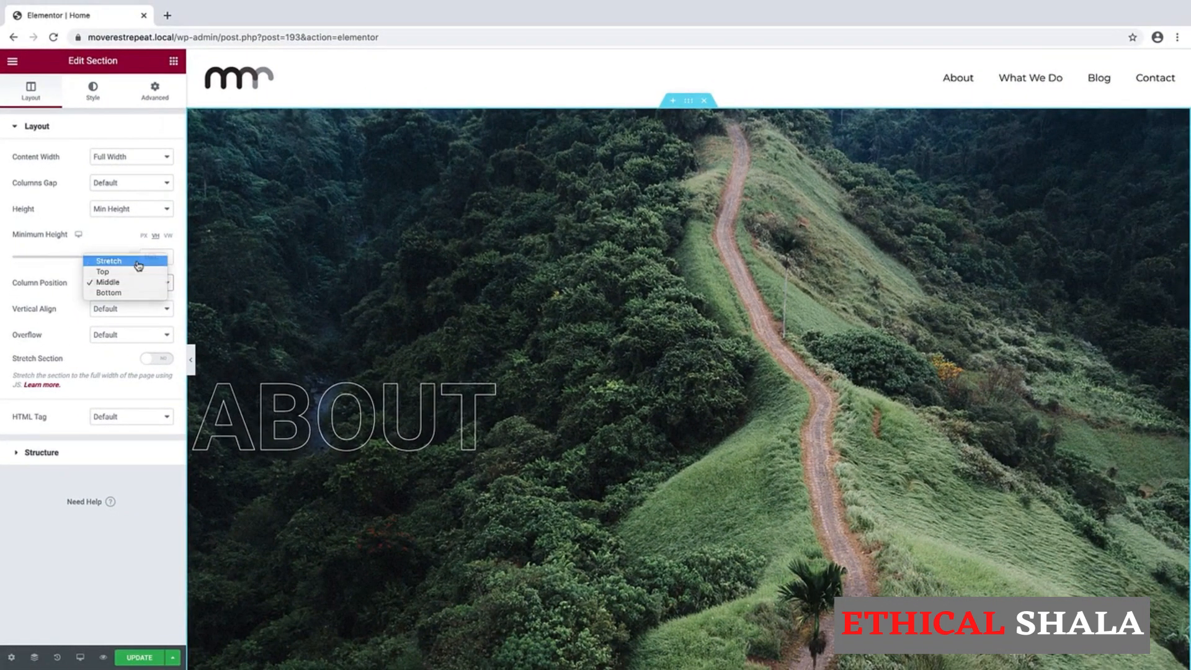
{"action": "left_click", "coordinate": [140, 261]}
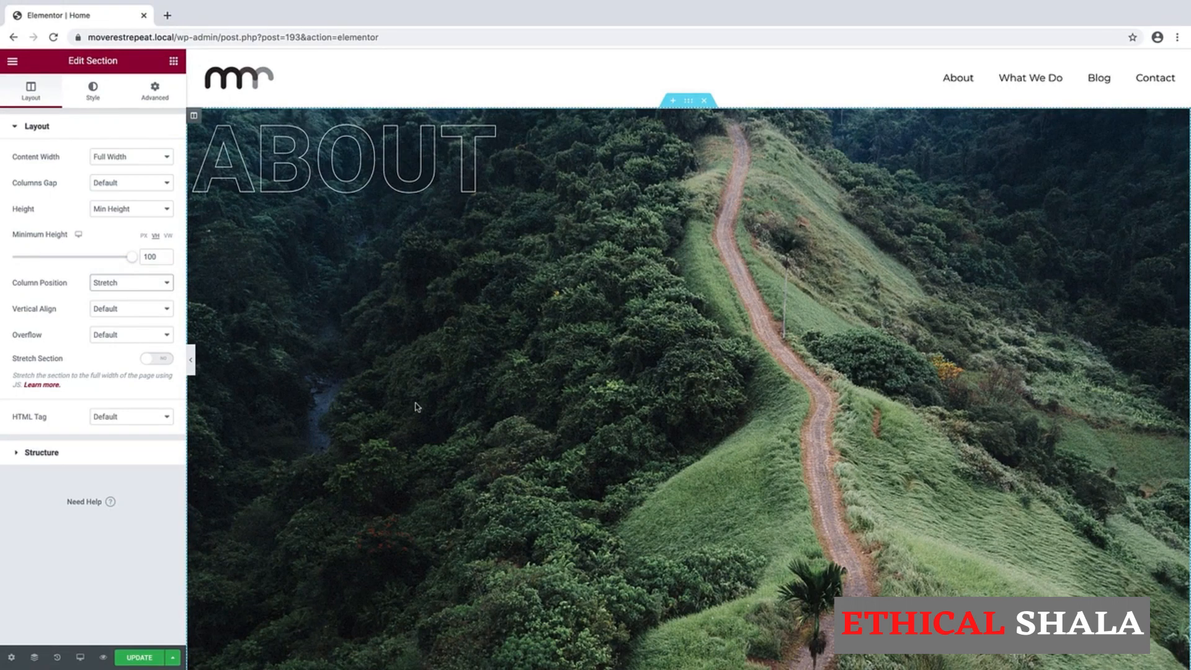
Unlink the banner section's margin and padding values, with top and bottom margins and all padding at 0
{"action": "left_click", "coordinate": [156, 98]}
{"action": "left_click", "coordinate": [156, 179]}
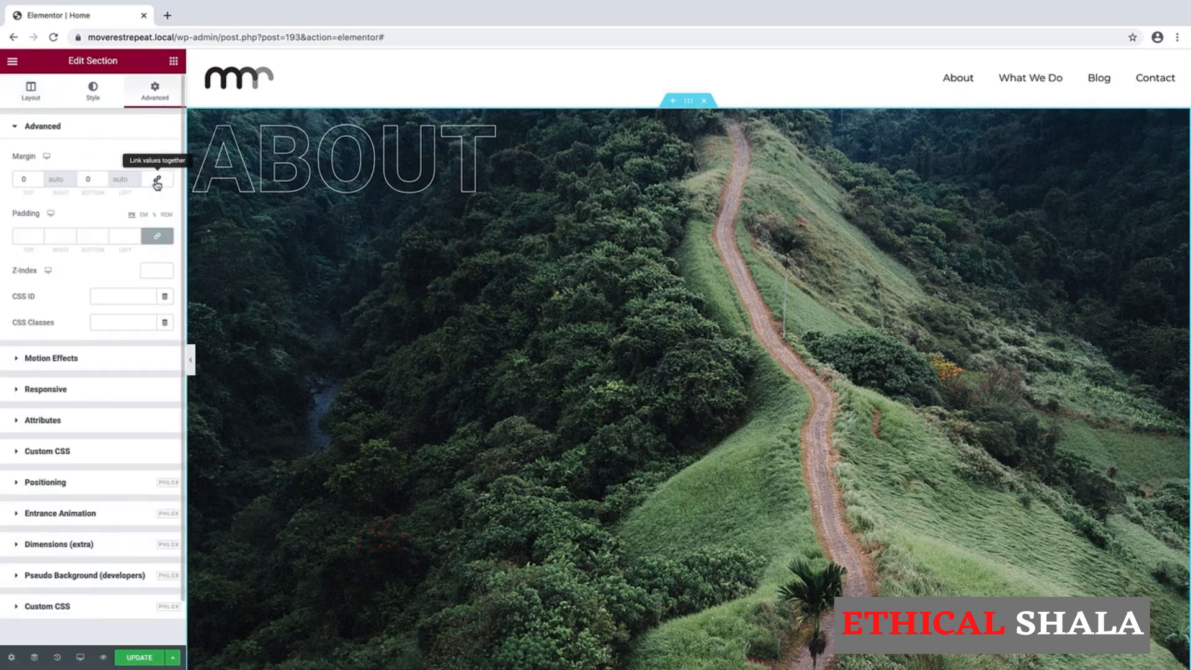
{"action": "left_click", "coordinate": [156, 238]}
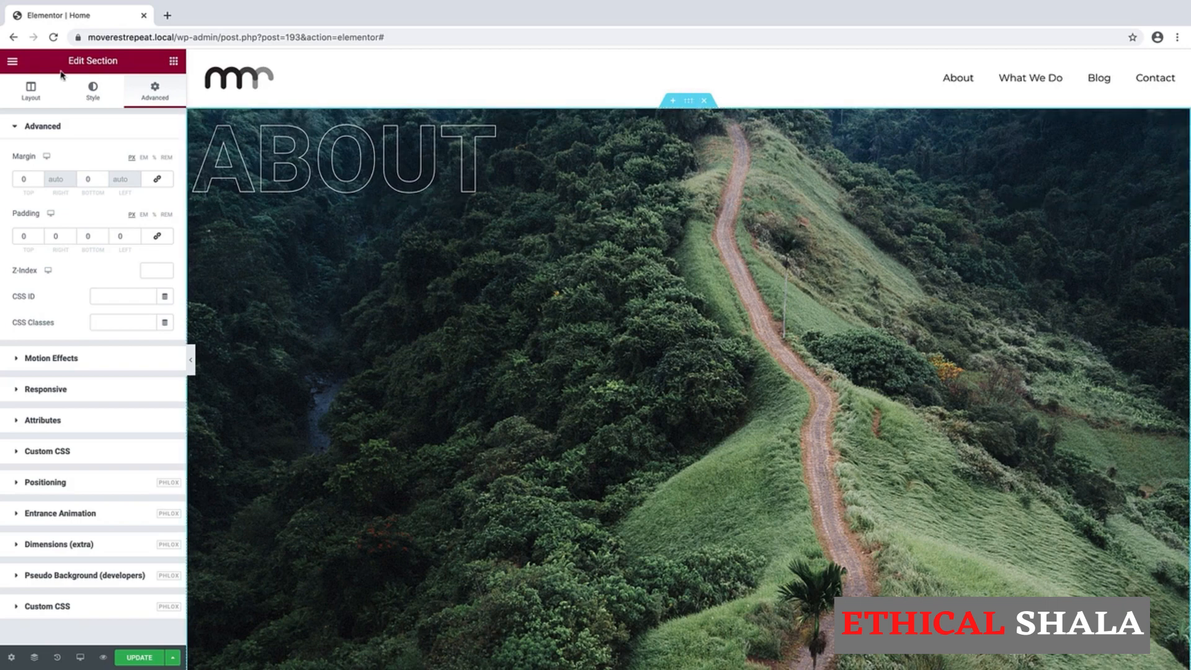
Start replacing the section's background image and upload the home page image files to the media library
{"action": "left_click", "coordinate": [93, 92]}
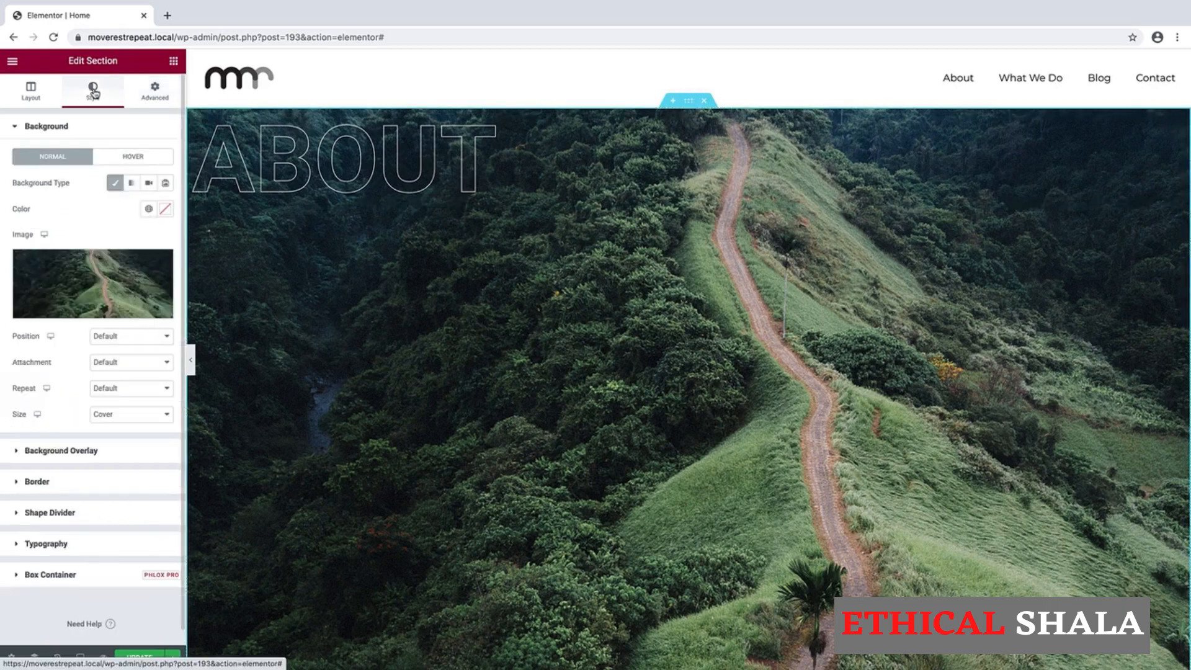
{"action": "left_click", "coordinate": [86, 280]}
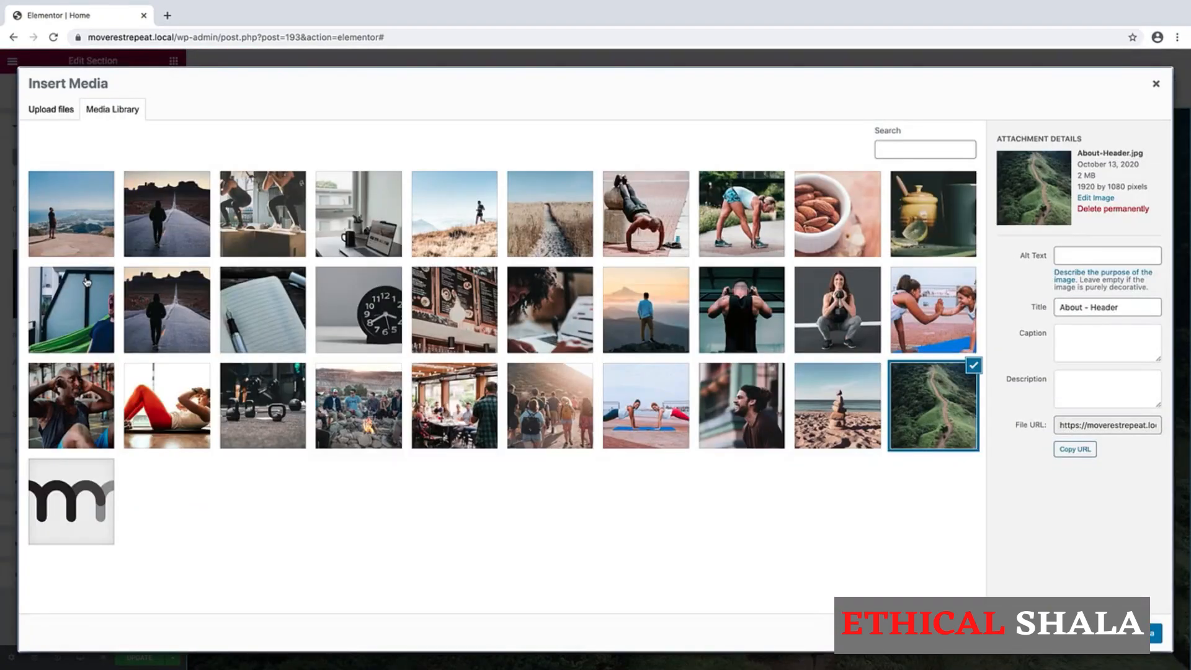
{"action": "left_click", "coordinate": [45, 107]}
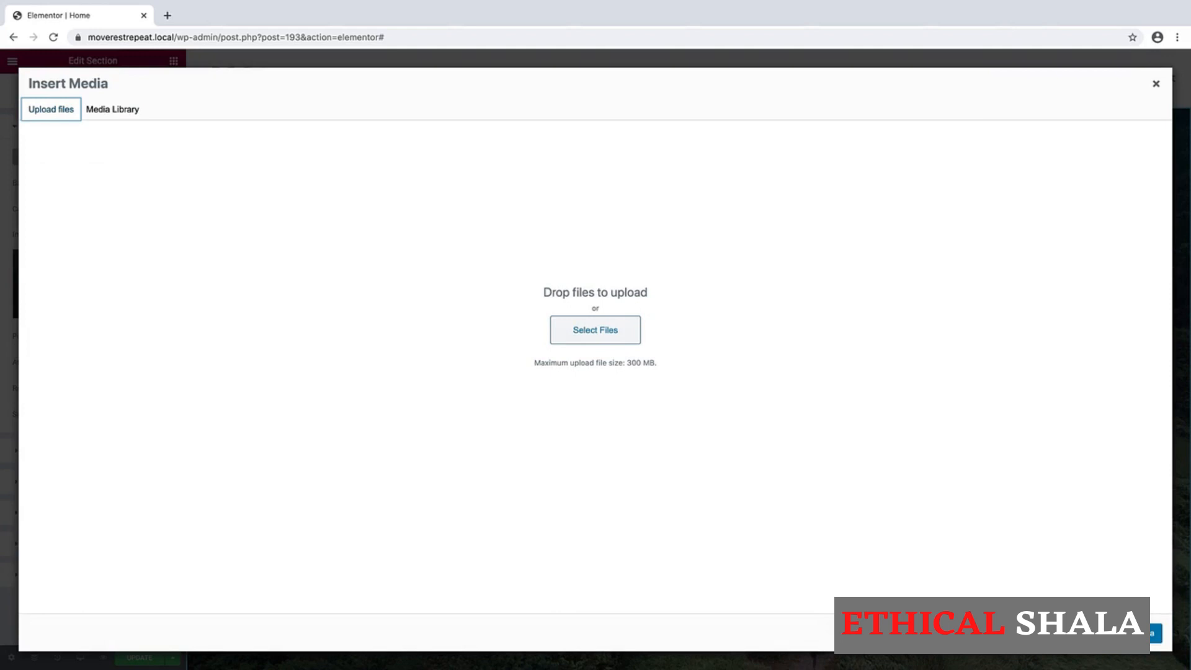
{"action": "left_click_drag", "start_coordinate": [273, 668], "coordinate": [233, 167]}
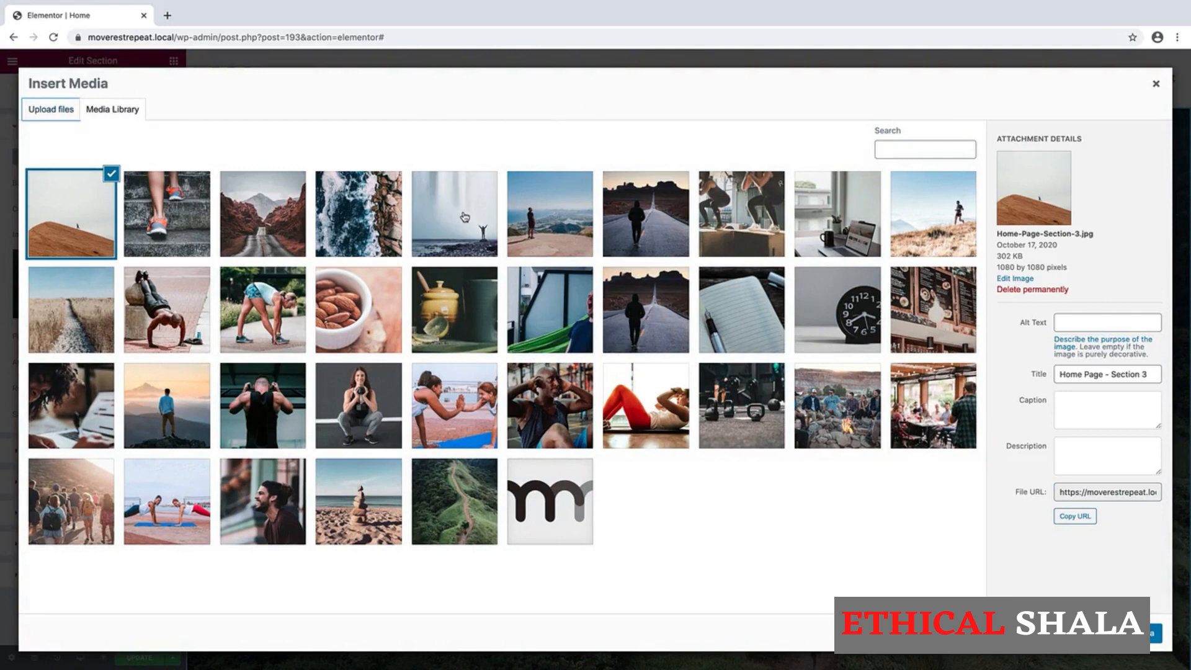
Use Home-Page-Header.jpg as the section's background image and set its position to Bottom Center
{"action": "left_click", "coordinate": [464, 217]}
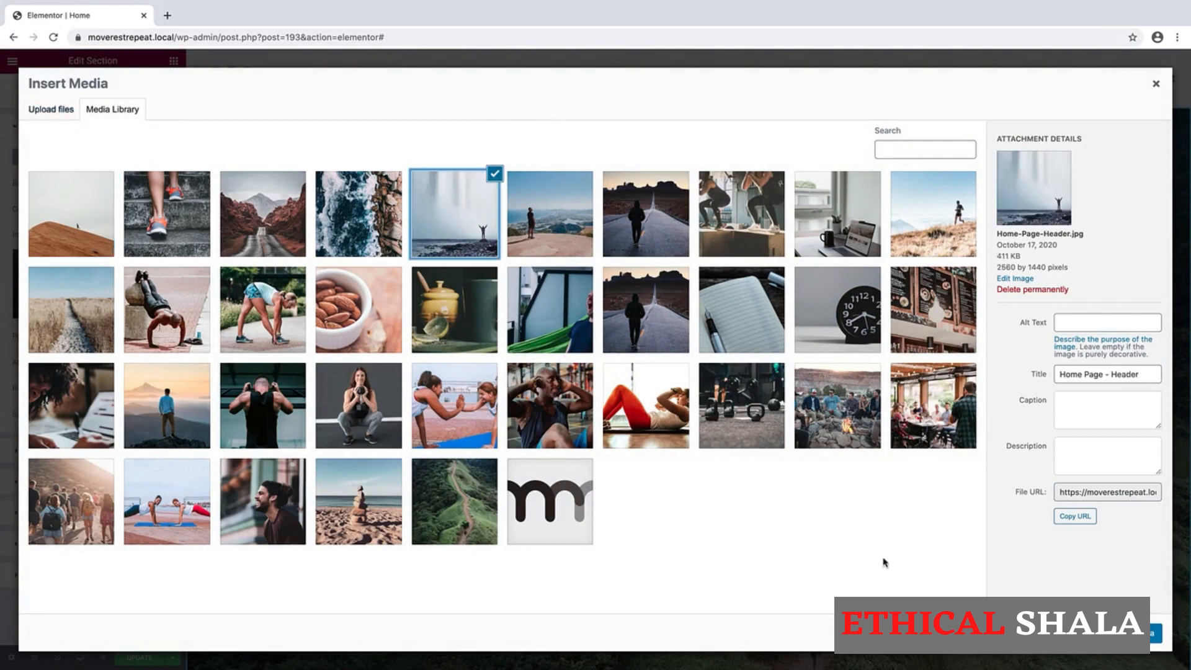
{"action": "left_click", "coordinate": [1155, 632]}
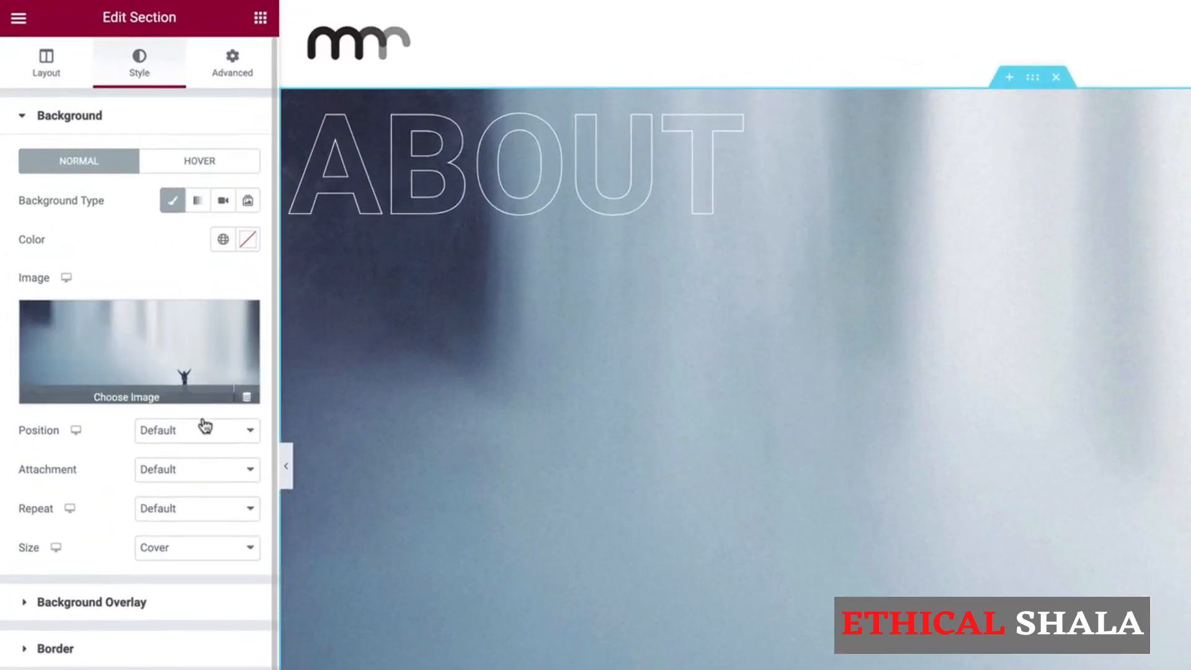
{"action": "left_click", "coordinate": [136, 337]}
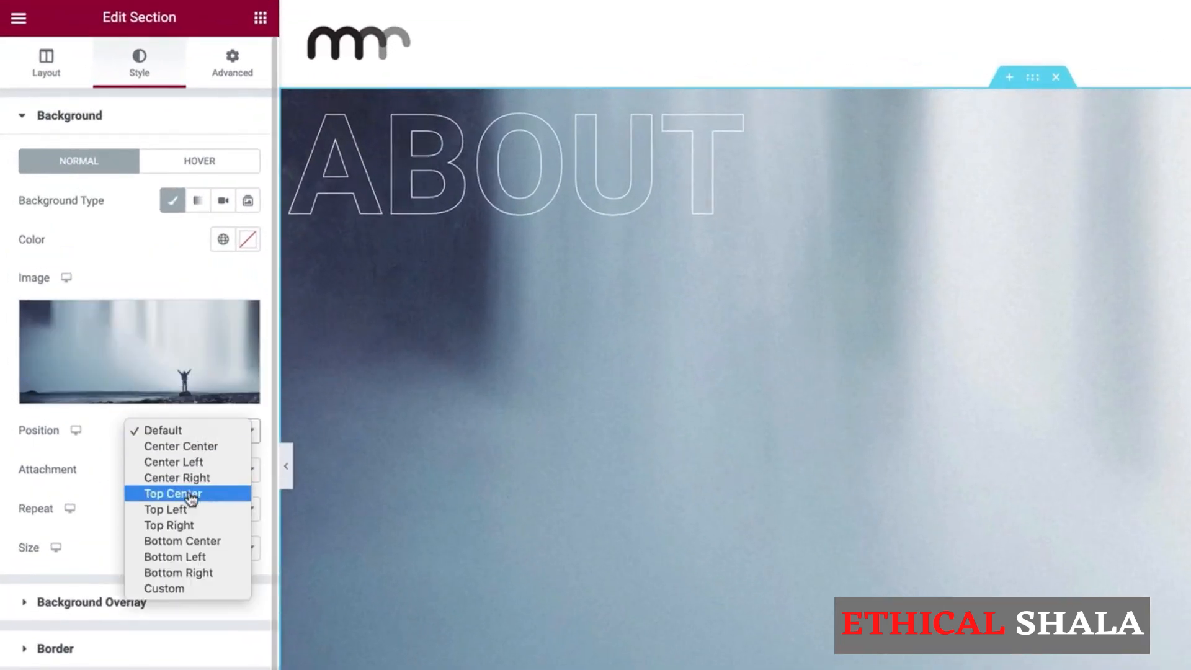
{"action": "left_click", "coordinate": [189, 541]}
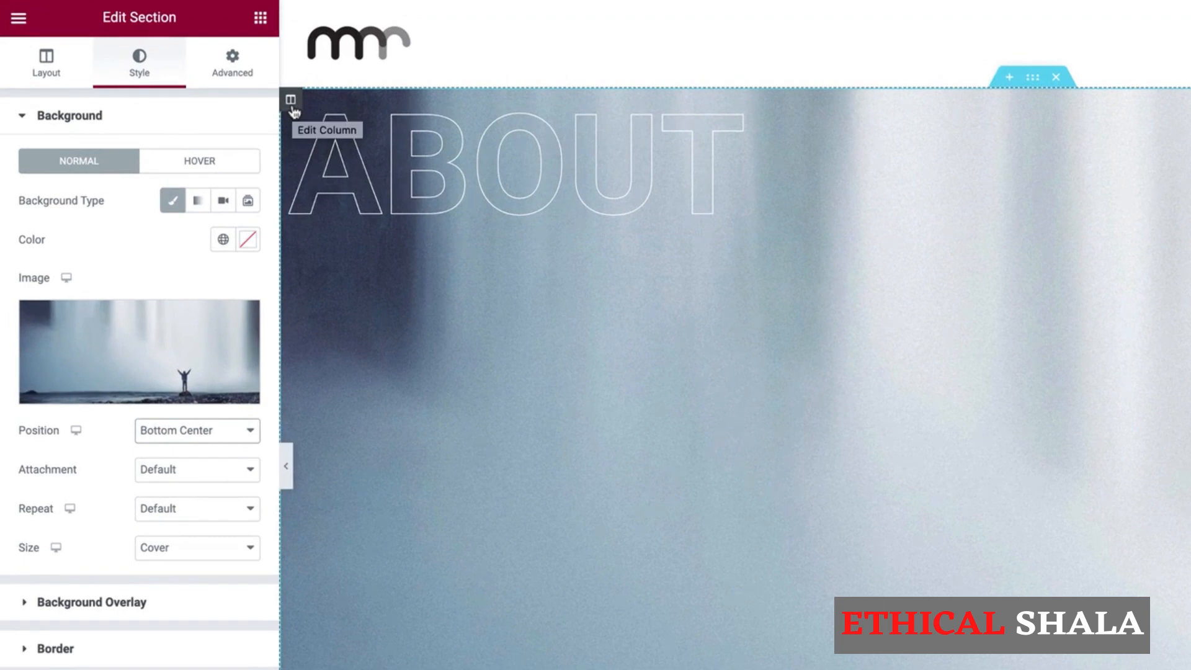
Add a new column to the banner section, move it before the heading column and set its width to 10%
{"action": "right_click", "coordinate": [293, 107]}
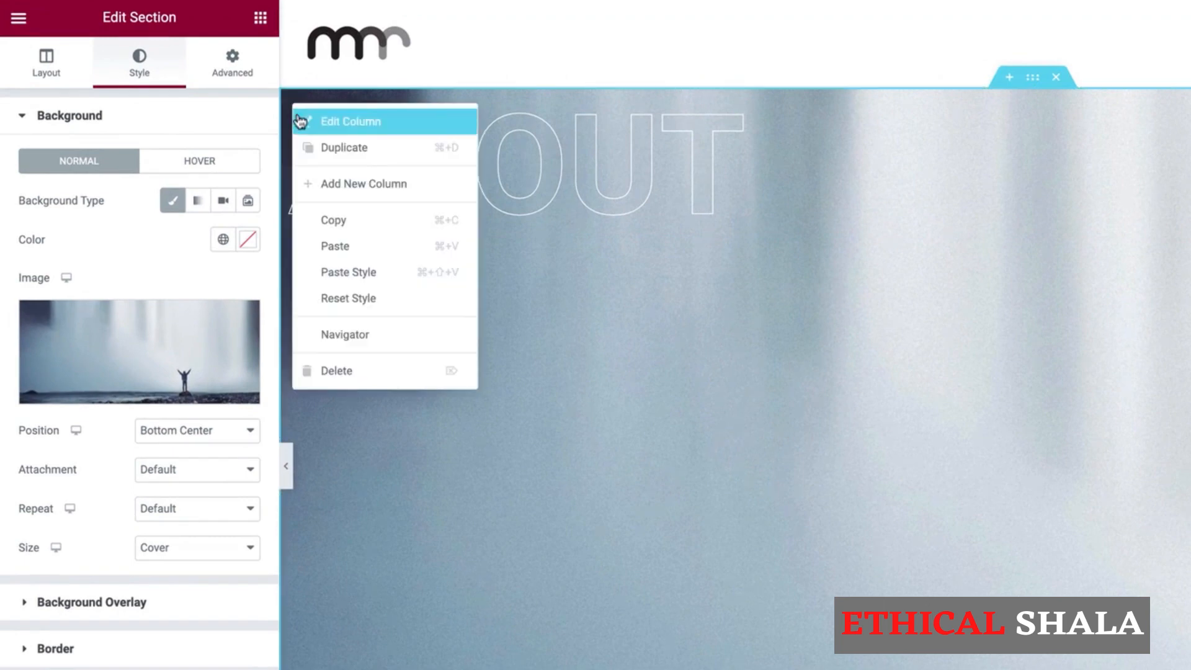
{"action": "left_click", "coordinate": [322, 185]}
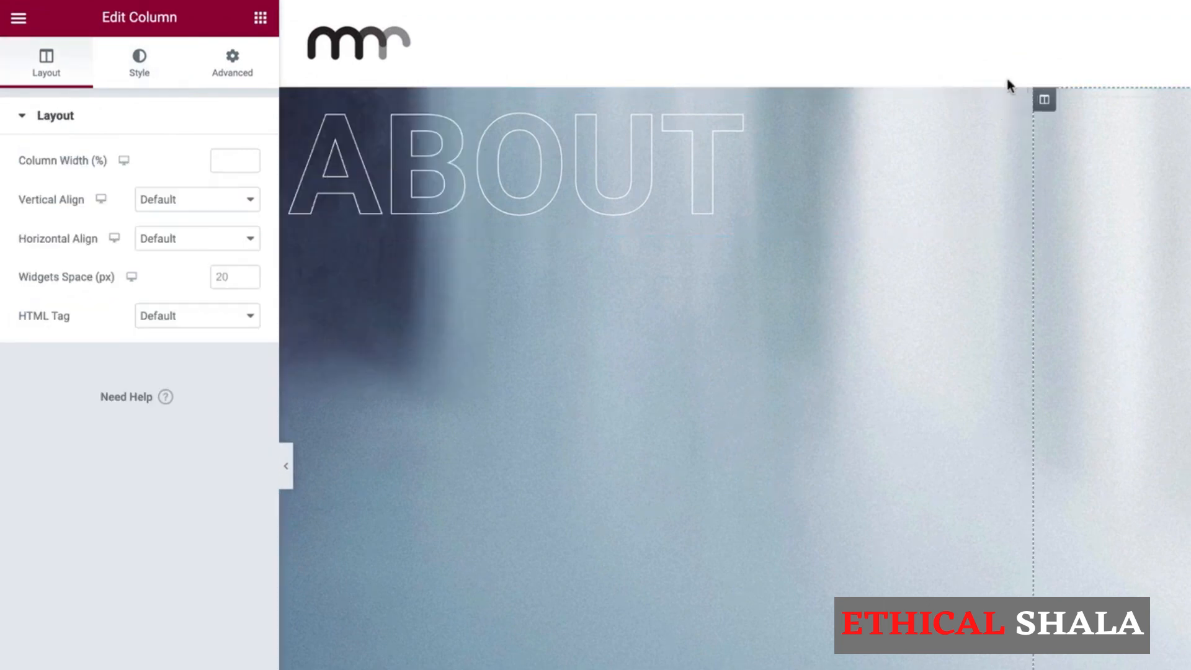
{"action": "left_click_drag", "start_coordinate": [1044, 101], "coordinate": [297, 168]}
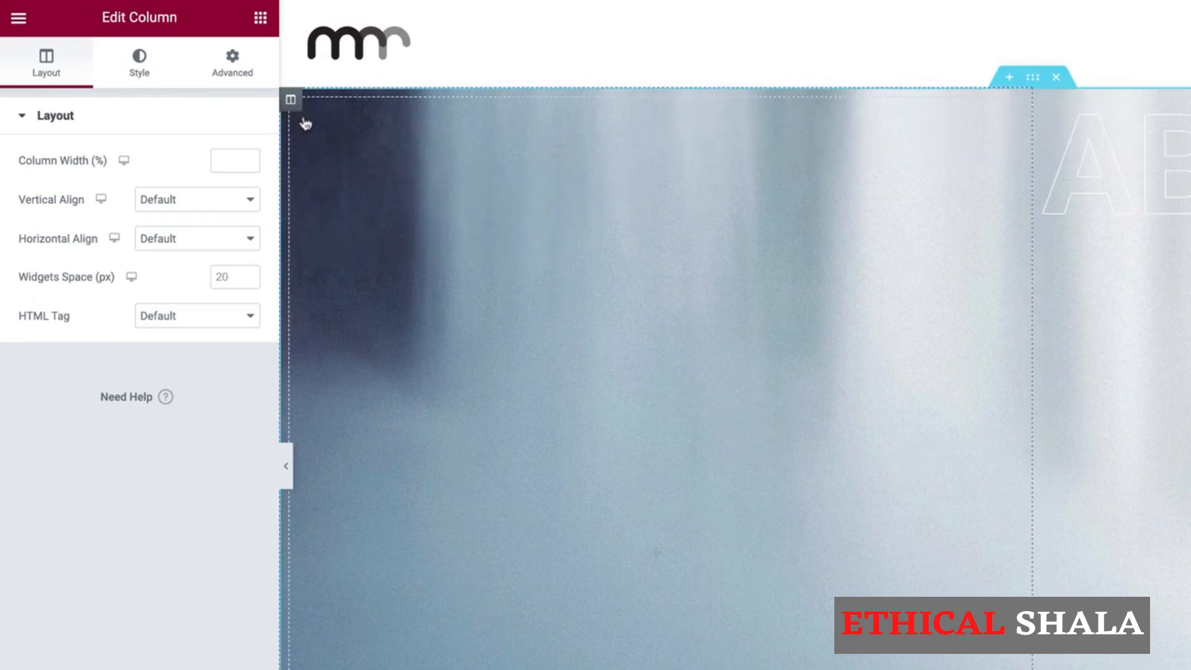
{"action": "left_click", "coordinate": [227, 164]}
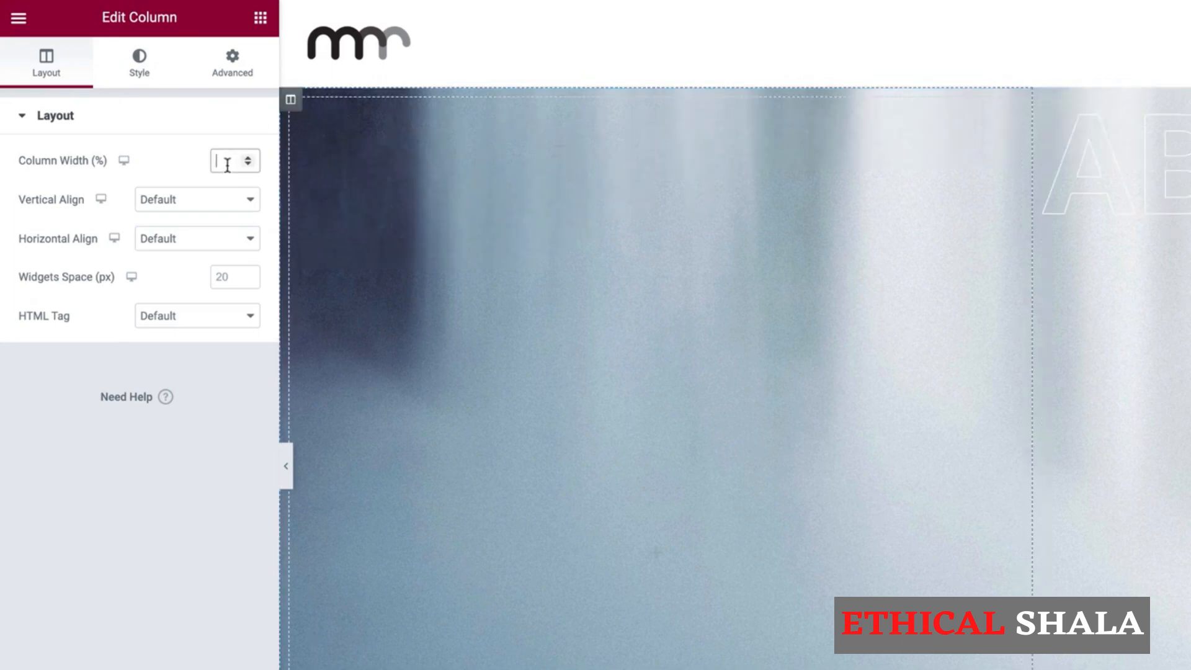
{"action": "type", "text": "10"}
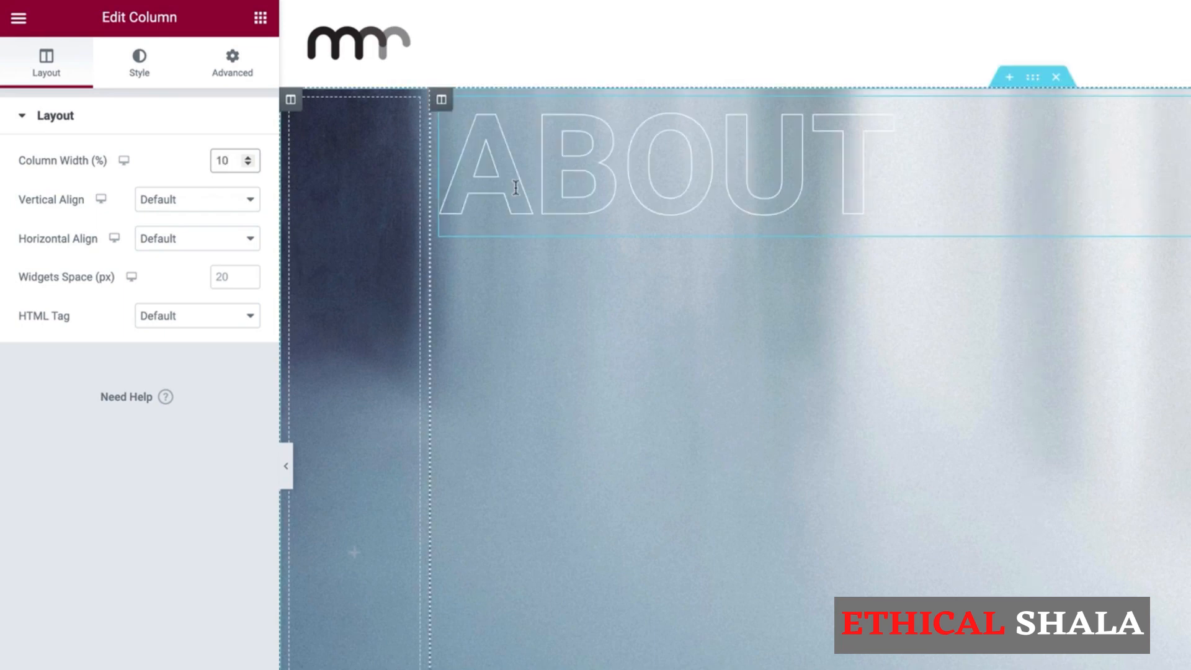
Align the heading column's content vertically to Middle and set all its margin and padding values to 0
{"action": "left_click", "coordinate": [442, 108]}
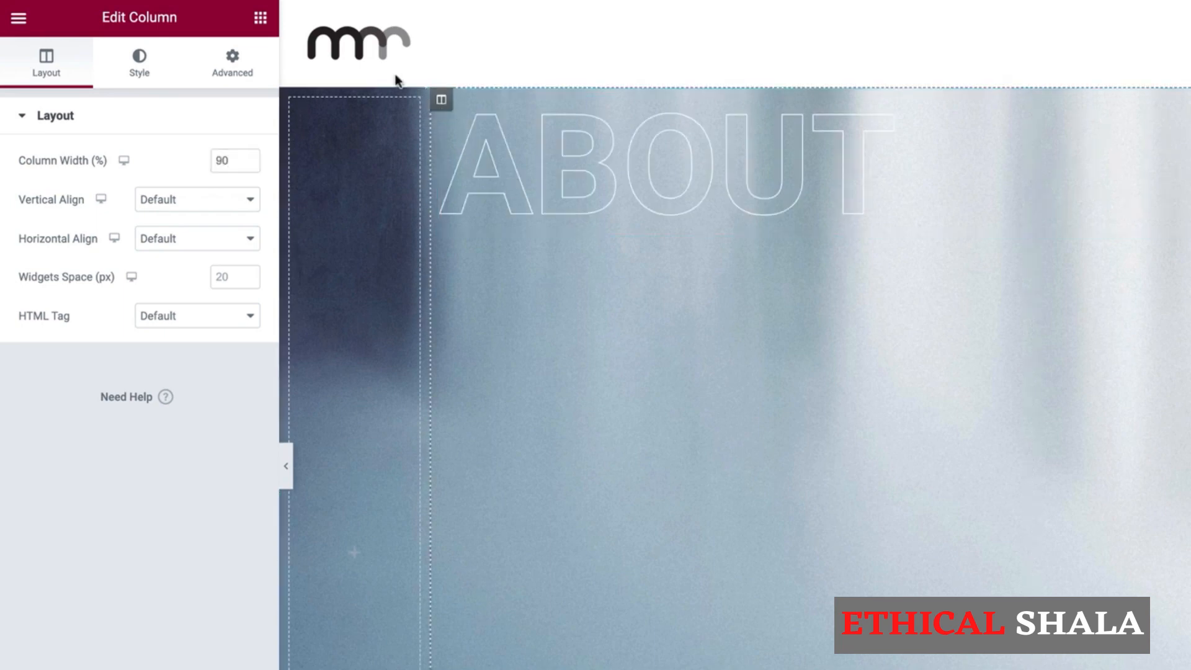
{"action": "left_click", "coordinate": [191, 200]}
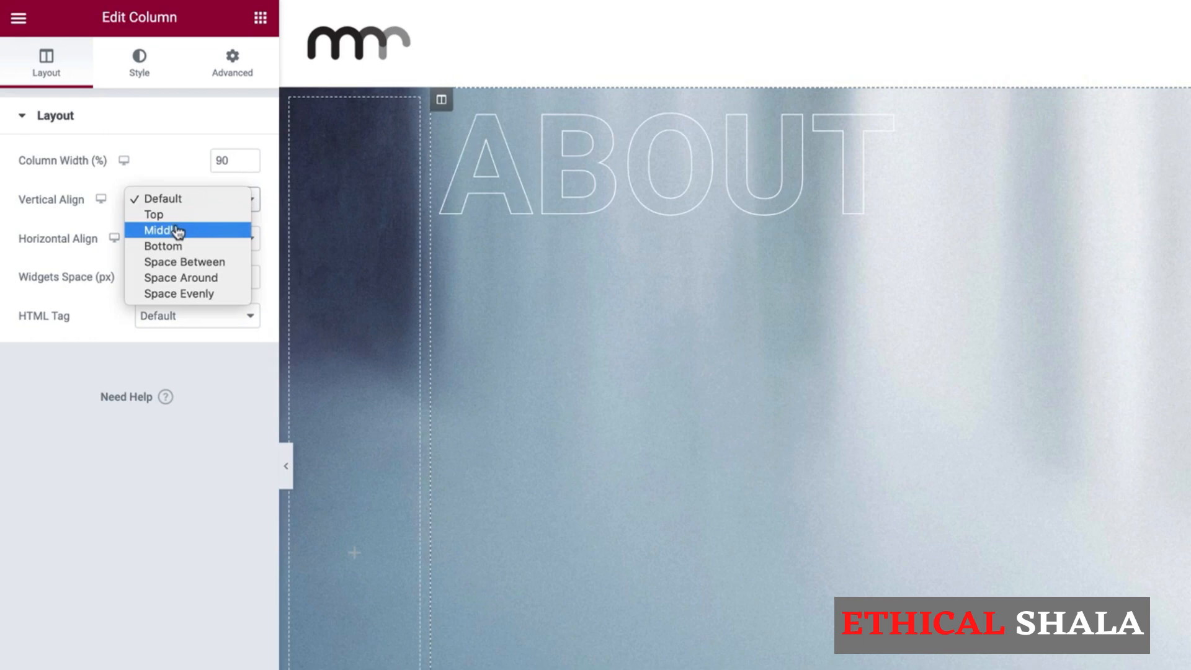
{"action": "left_click", "coordinate": [178, 231]}
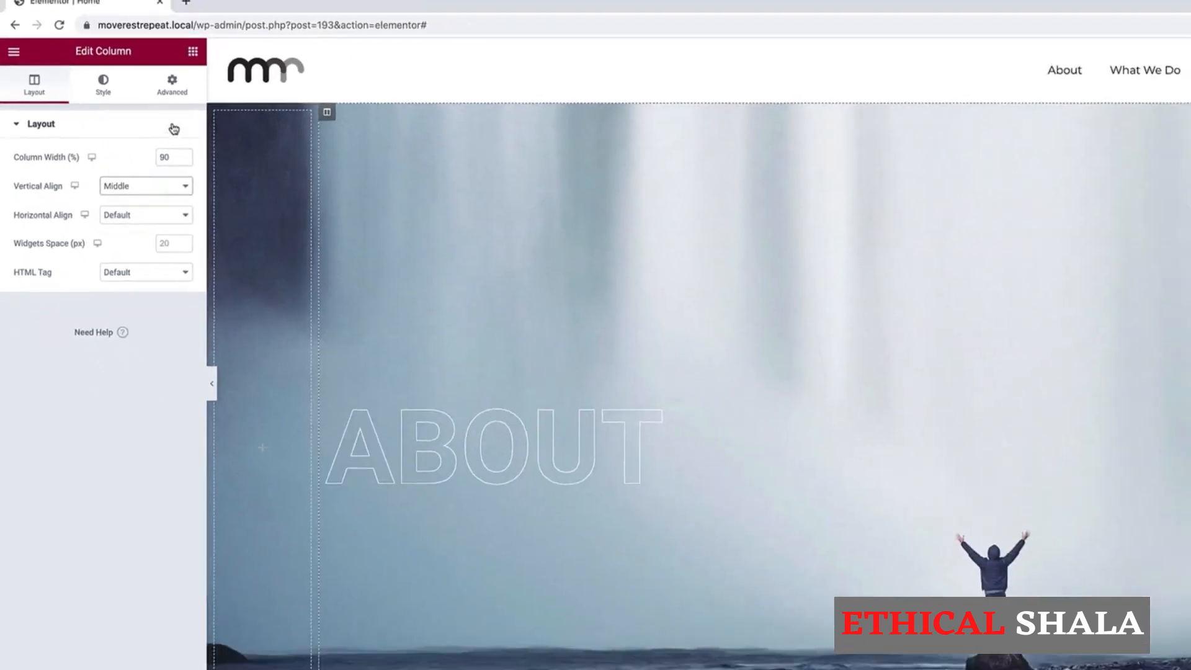
{"action": "left_click", "coordinate": [232, 74]}
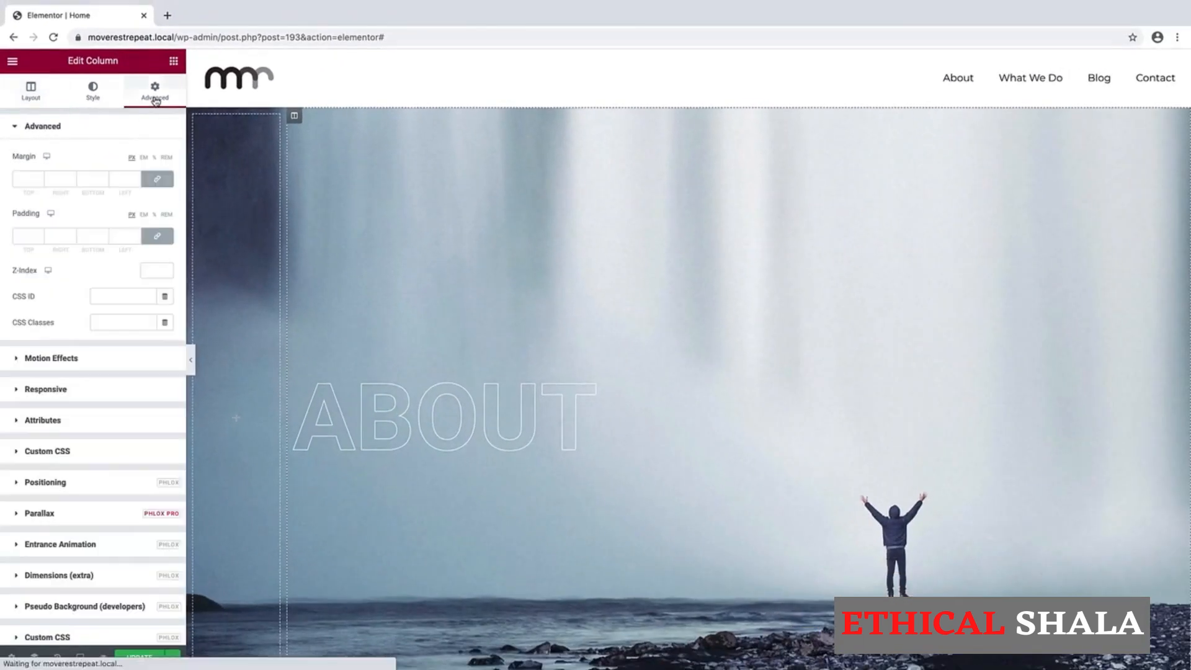
{"action": "left_click", "coordinate": [158, 179]}
{"action": "left_click", "coordinate": [157, 236]}
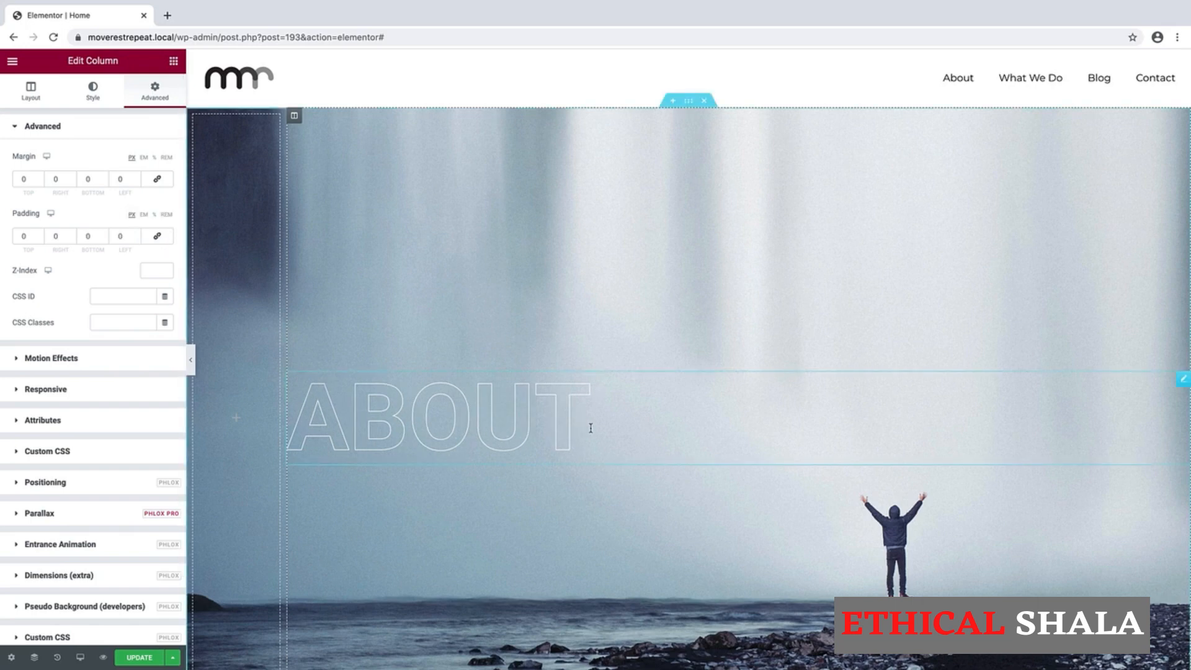
Replace the banner heading's text "About" with "move."
{"action": "left_click_drag", "start_coordinate": [590, 428], "coordinate": [309, 436]}
{"action": "type", "text": "m"}
{"action": "key", "text": "BackSpace"}
{"action": "key", "text": "BackSpace"}
{"action": "key", "text": "BackSpace"}
{"action": "key", "text": "BackSpace"}
{"action": "key", "text": "BackSpace"}
{"action": "key", "text": "BackSpace"}
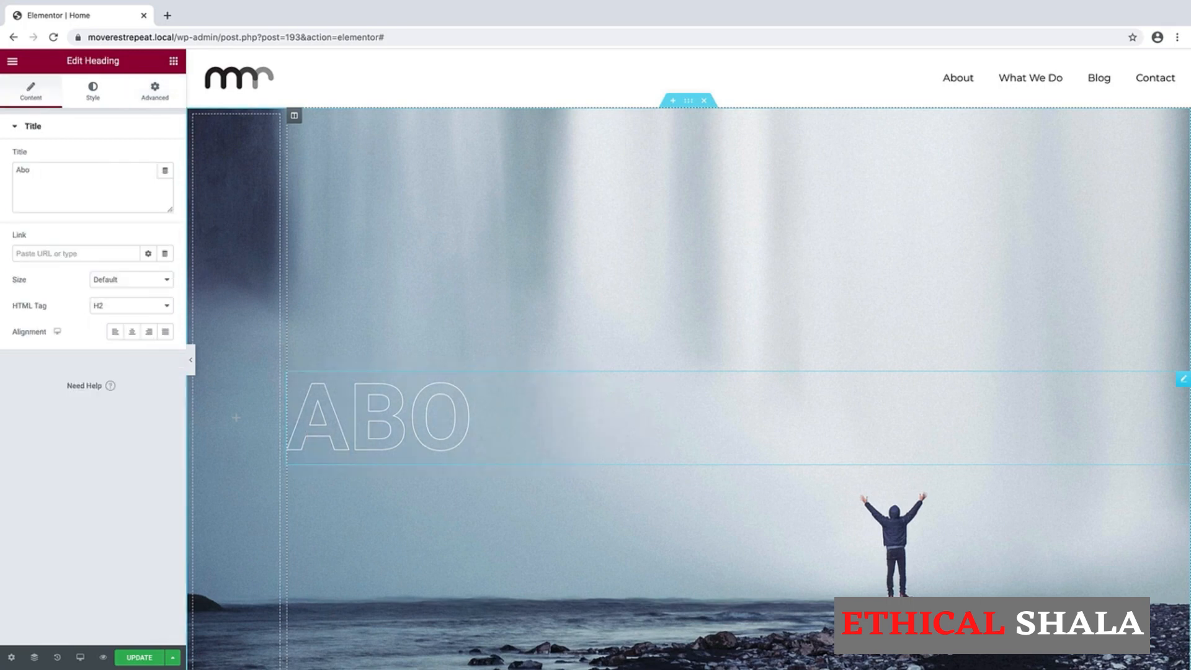
{"action": "type", "text": "move."}
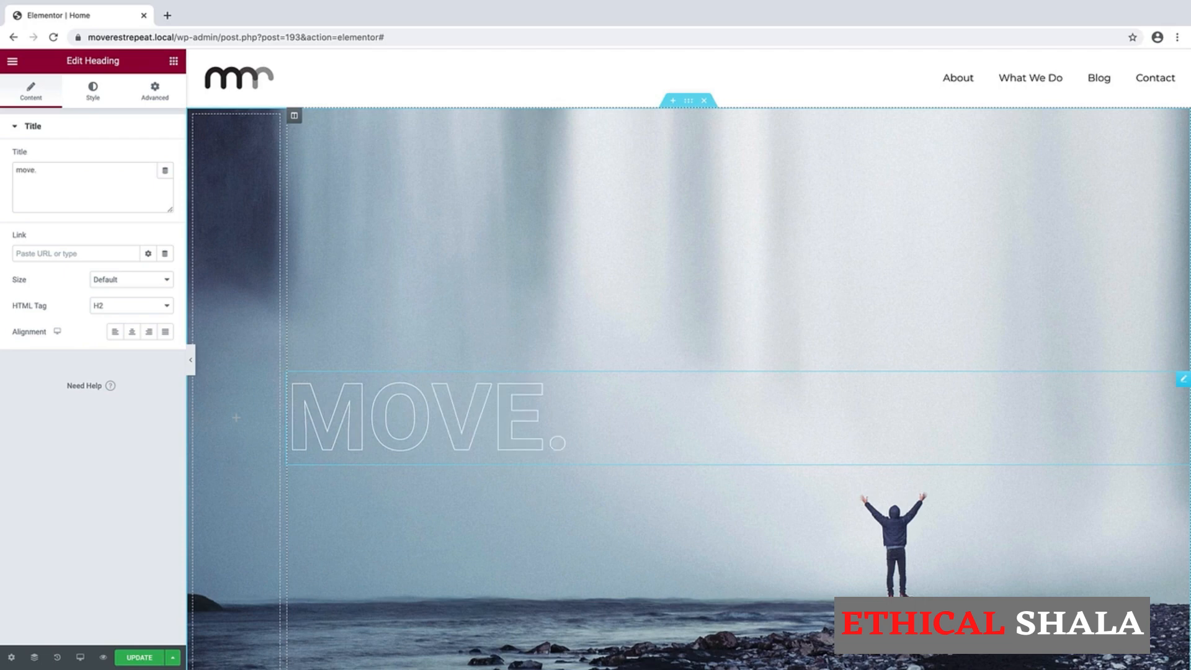
Duplicate the "move." heading and change the copy's text to "REST."
{"action": "right_click", "coordinate": [1184, 385]}
{"action": "left_click", "coordinate": [1120, 410]}
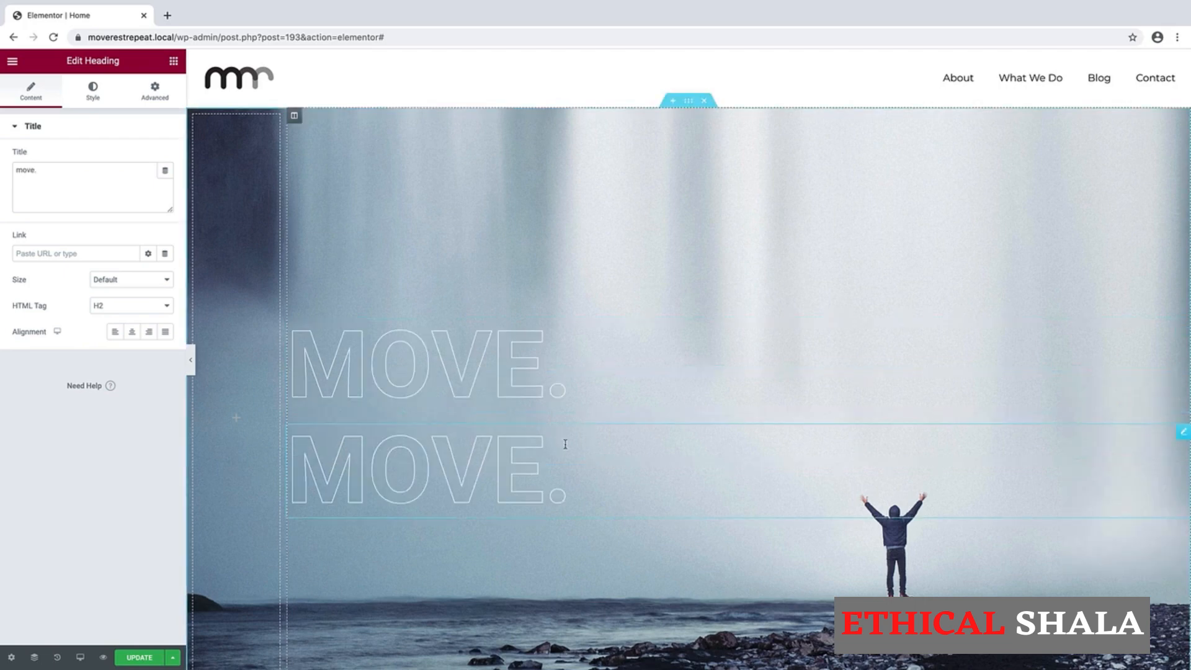
{"action": "left_click_drag", "start_coordinate": [539, 473], "coordinate": [290, 474]}
{"action": "type", "text": "REST."}
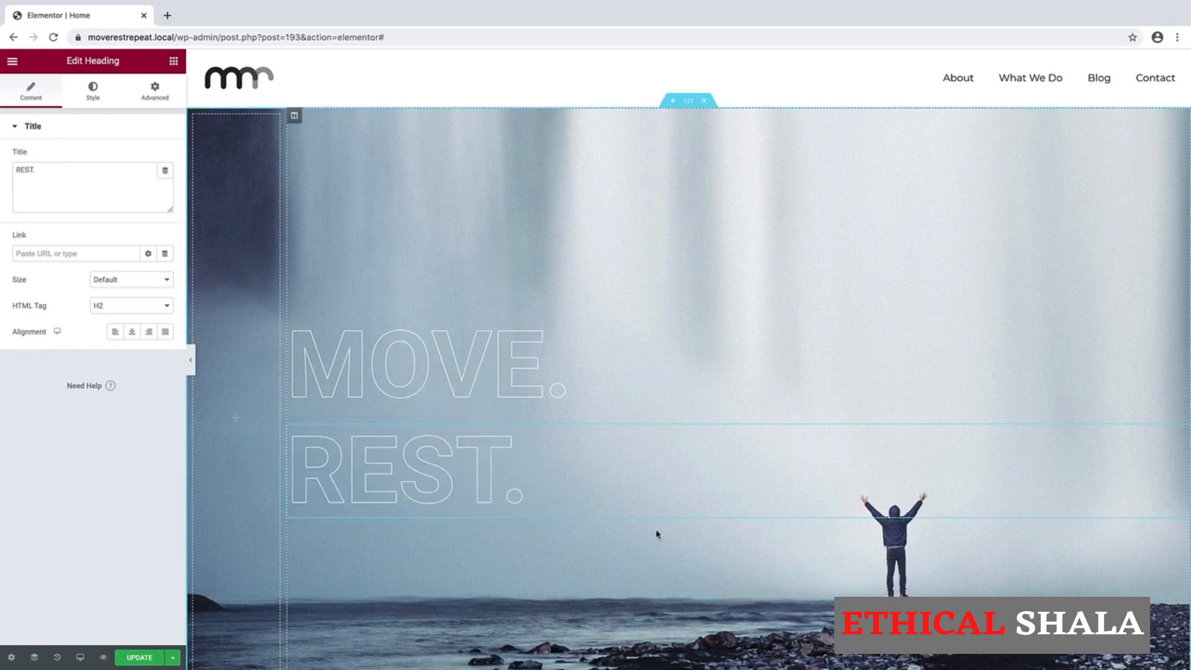
Duplicate the "REST." heading and change the copy's text to "REPEAT."
{"action": "right_click", "coordinate": [1183, 436]}
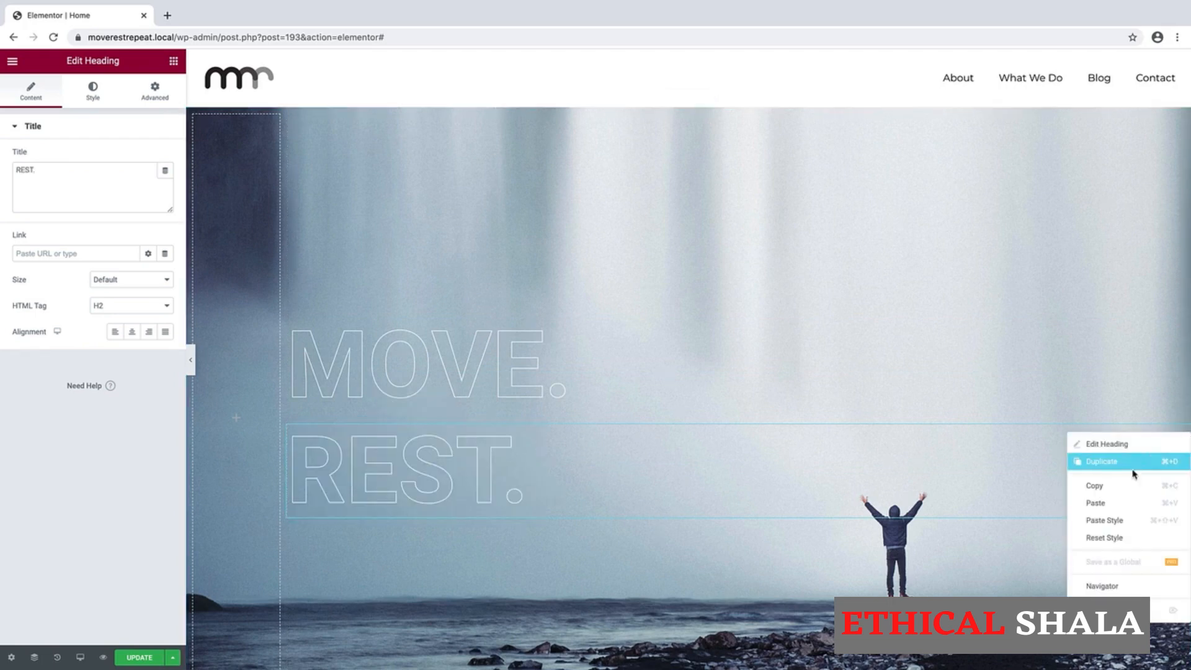
{"action": "left_click", "coordinate": [1129, 464]}
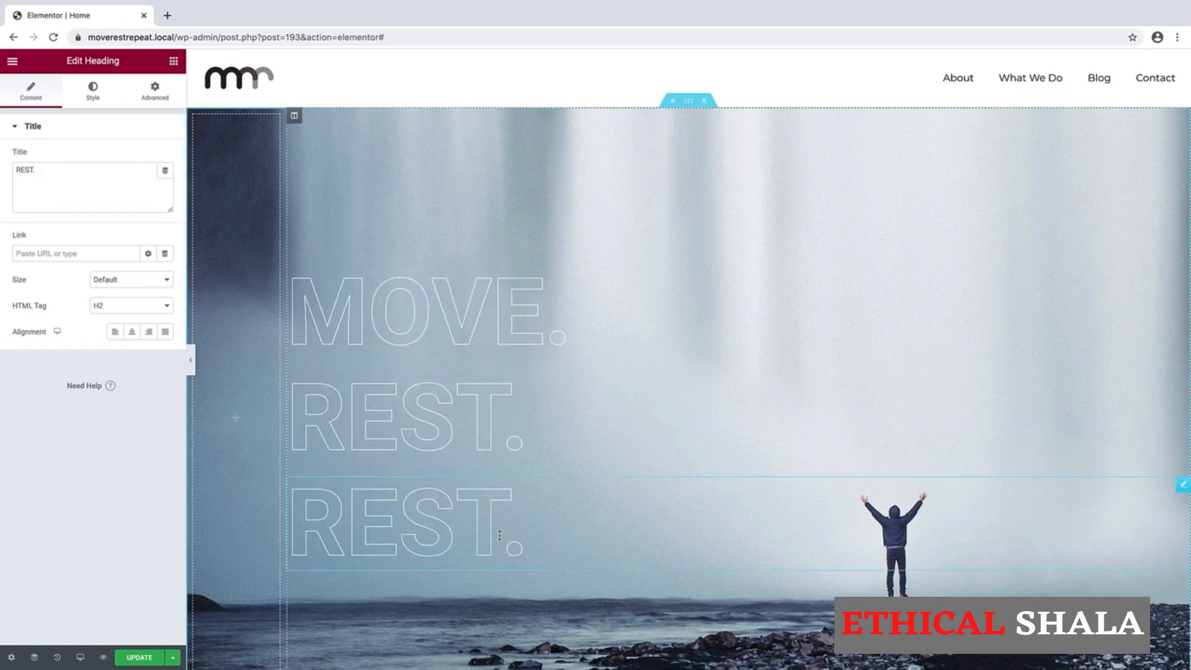
{"action": "left_click_drag", "start_coordinate": [495, 539], "coordinate": [399, 537]}
{"action": "type", "text": "PEAT"}
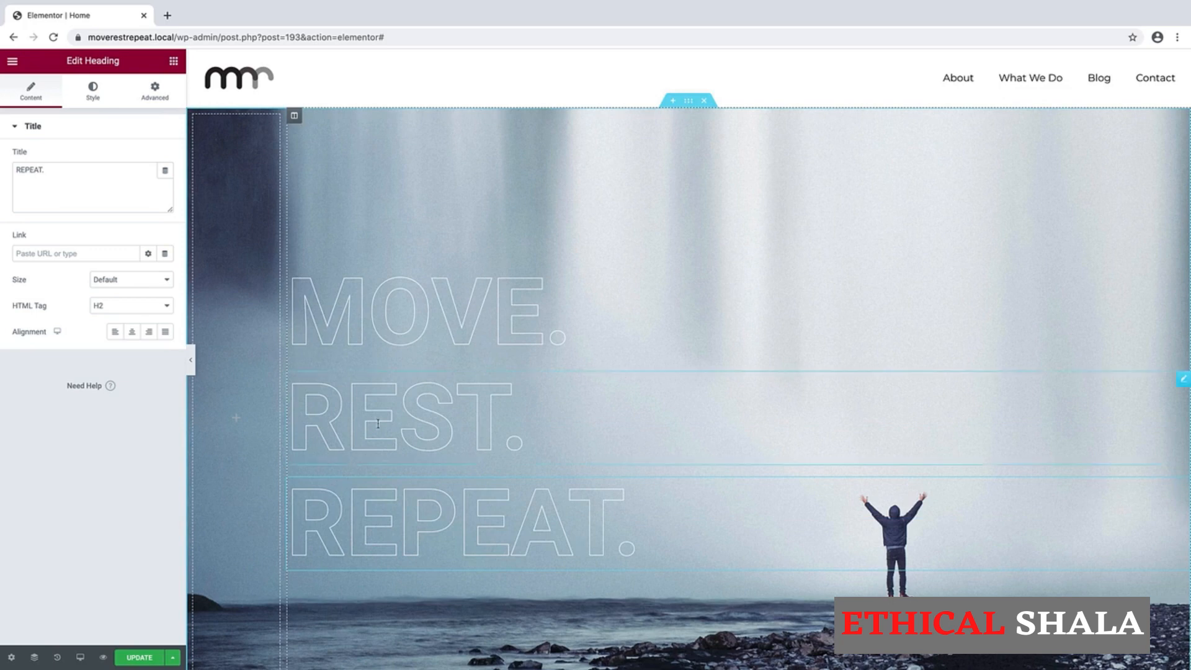
Unlink the "move." heading's padding values and set its left padding to 25 px, leaving the other sides at 0
{"action": "left_click", "coordinate": [532, 415]}
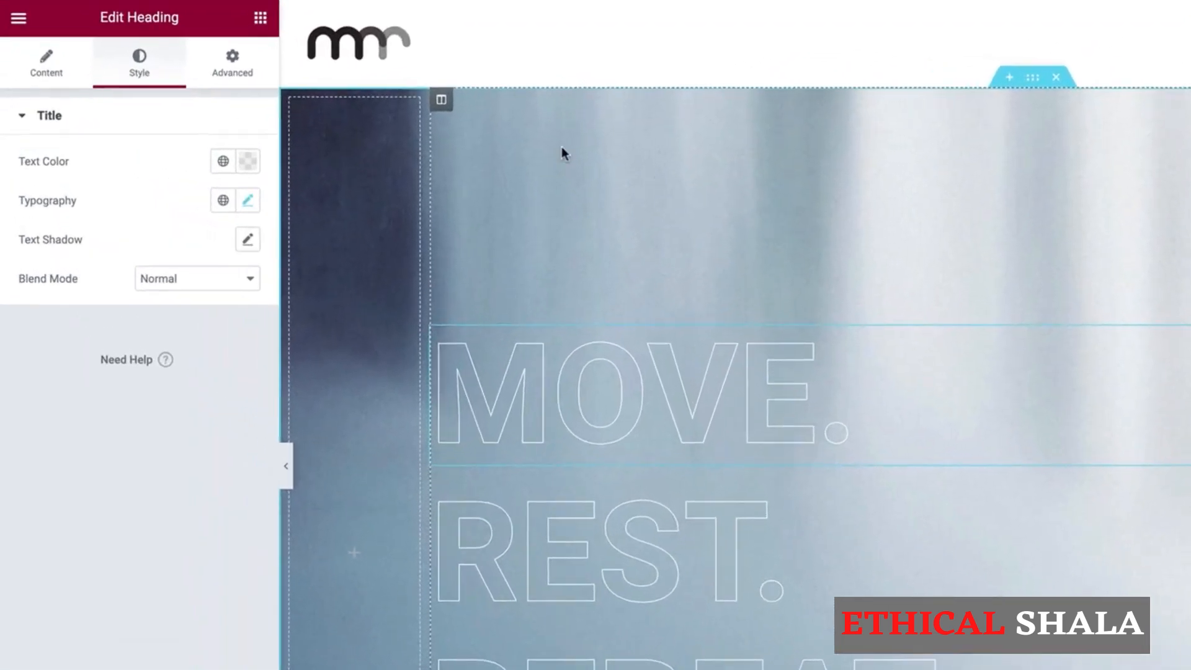
{"action": "left_click", "coordinate": [242, 72]}
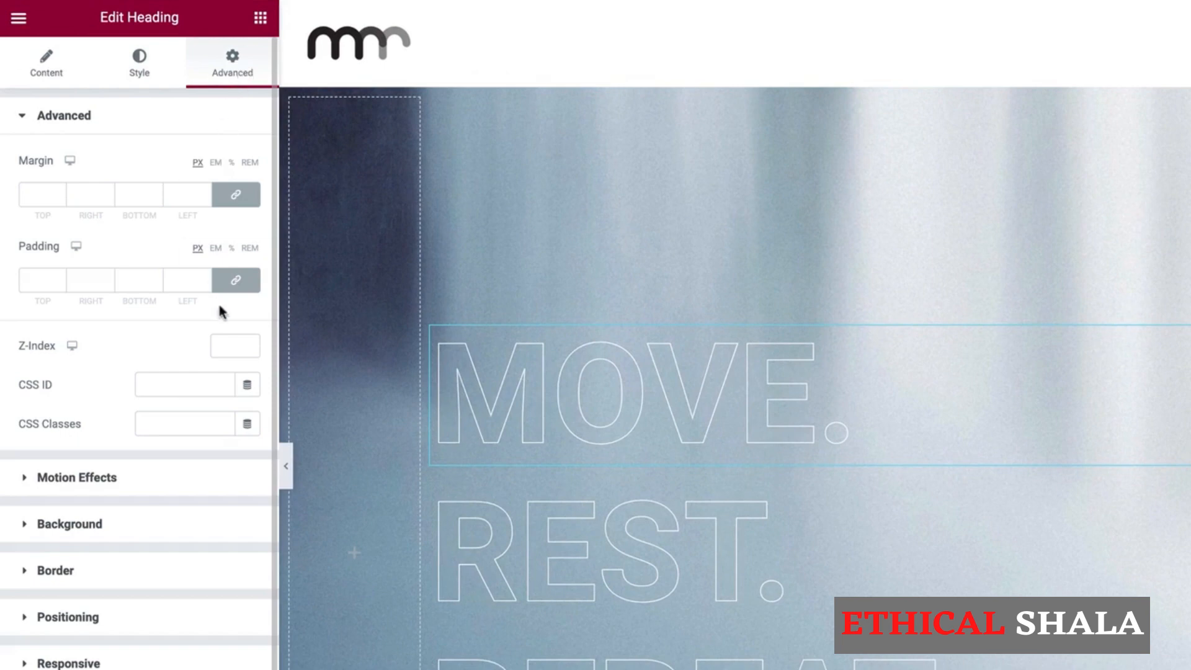
{"action": "left_click", "coordinate": [236, 284]}
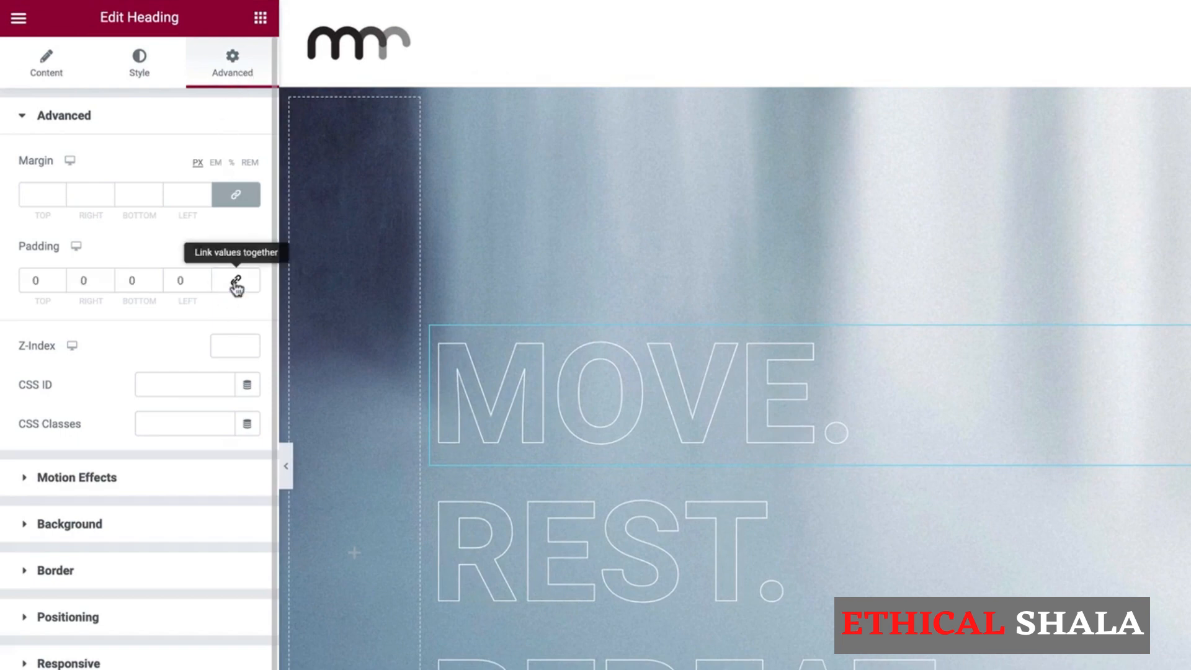
{"action": "double_click", "coordinate": [183, 281]}
{"action": "type", "text": "25"}
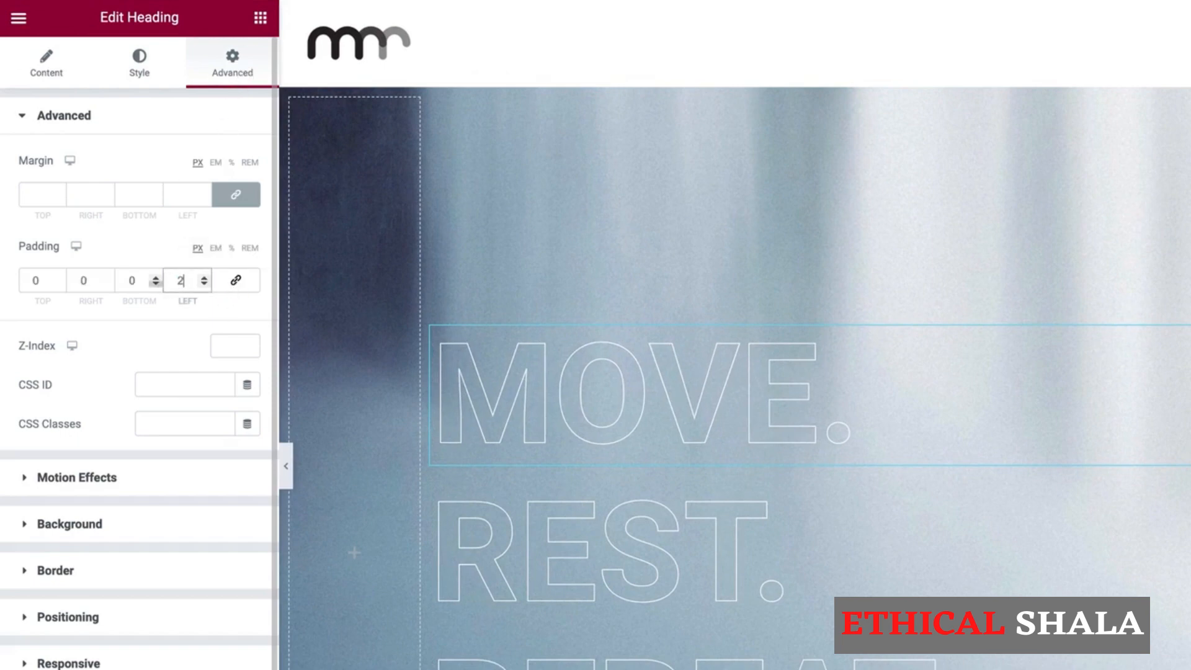
Unlink the "REST." heading's padding values and give it 25 px of left padding, with the other sides at 0
{"action": "left_click", "coordinate": [791, 566]}
{"action": "left_click", "coordinate": [222, 75]}
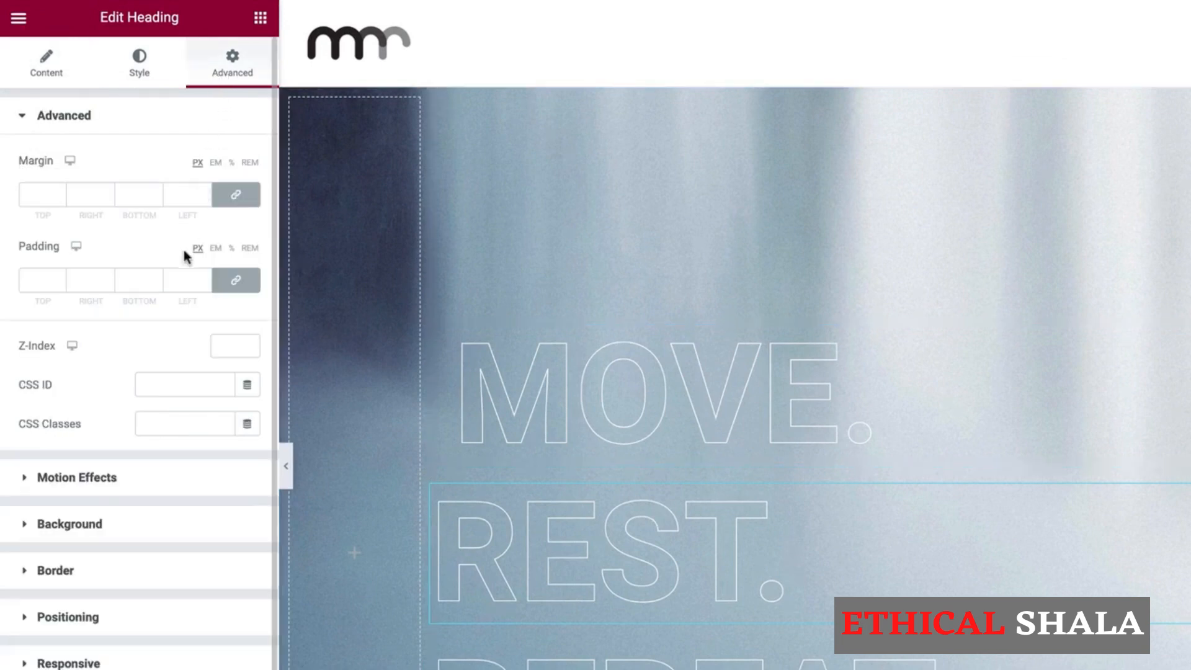
{"action": "left_click", "coordinate": [237, 280]}
{"action": "double_click", "coordinate": [184, 280]}
{"action": "type", "text": "25"}
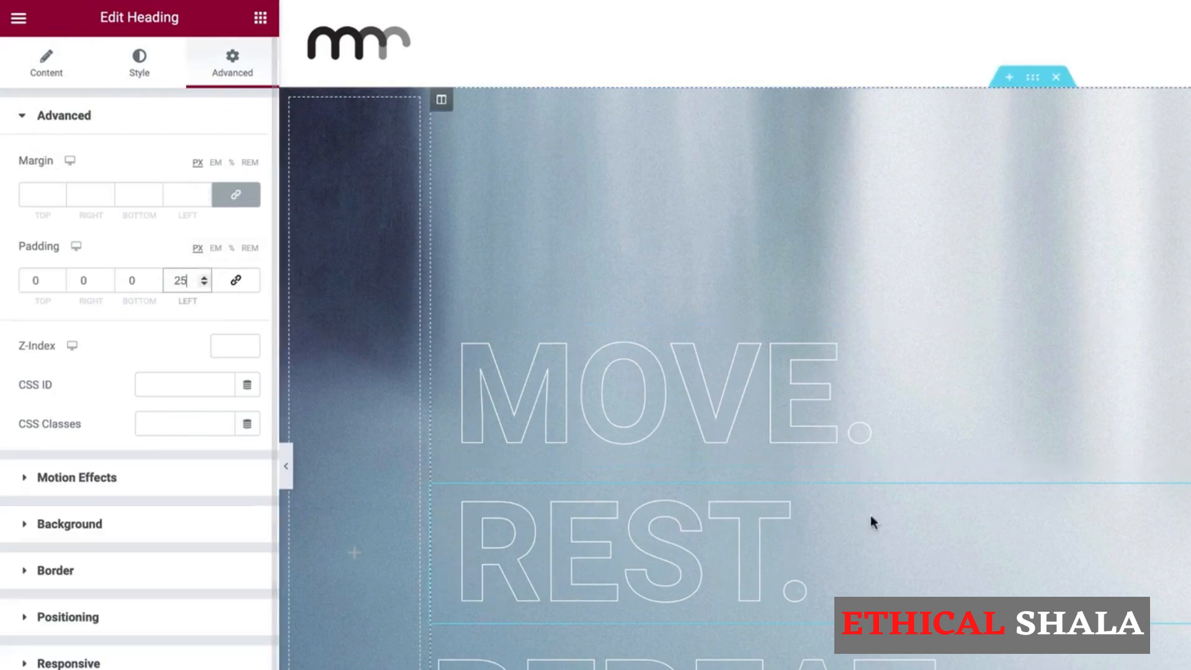
Set the "REPEAT." heading's linked padding to 25 px on all sides
{"action": "left_click", "coordinate": [946, 650]}
{"action": "left_click", "coordinate": [224, 77]}
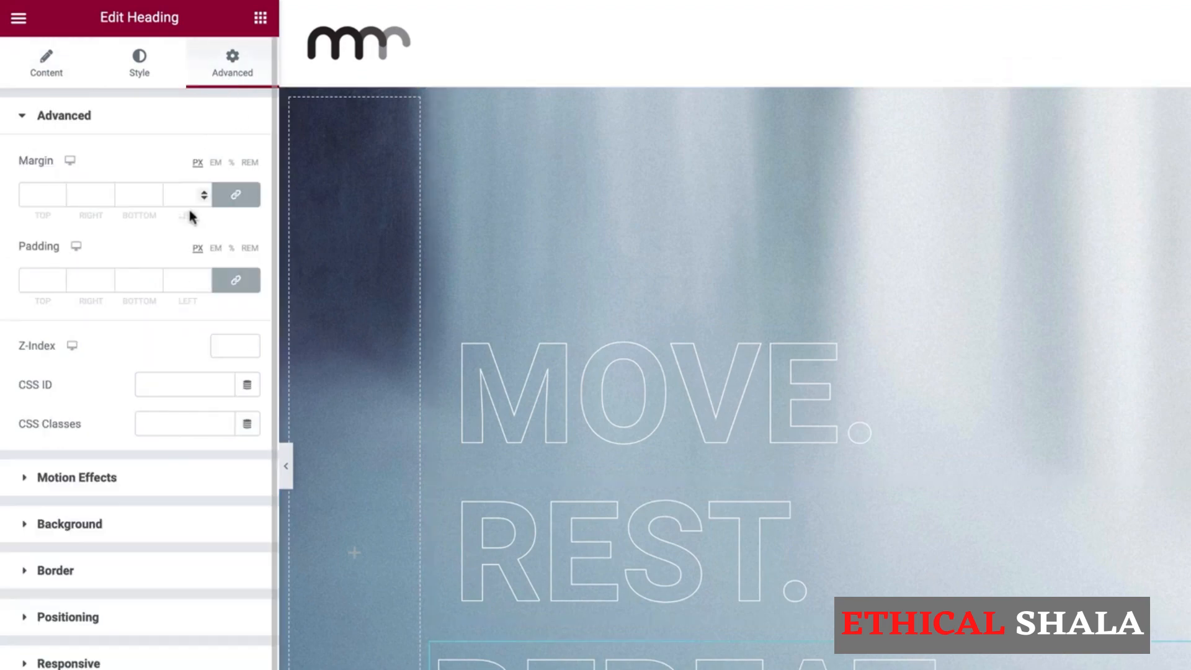
{"action": "left_click", "coordinate": [186, 280]}
{"action": "type", "text": "25"}
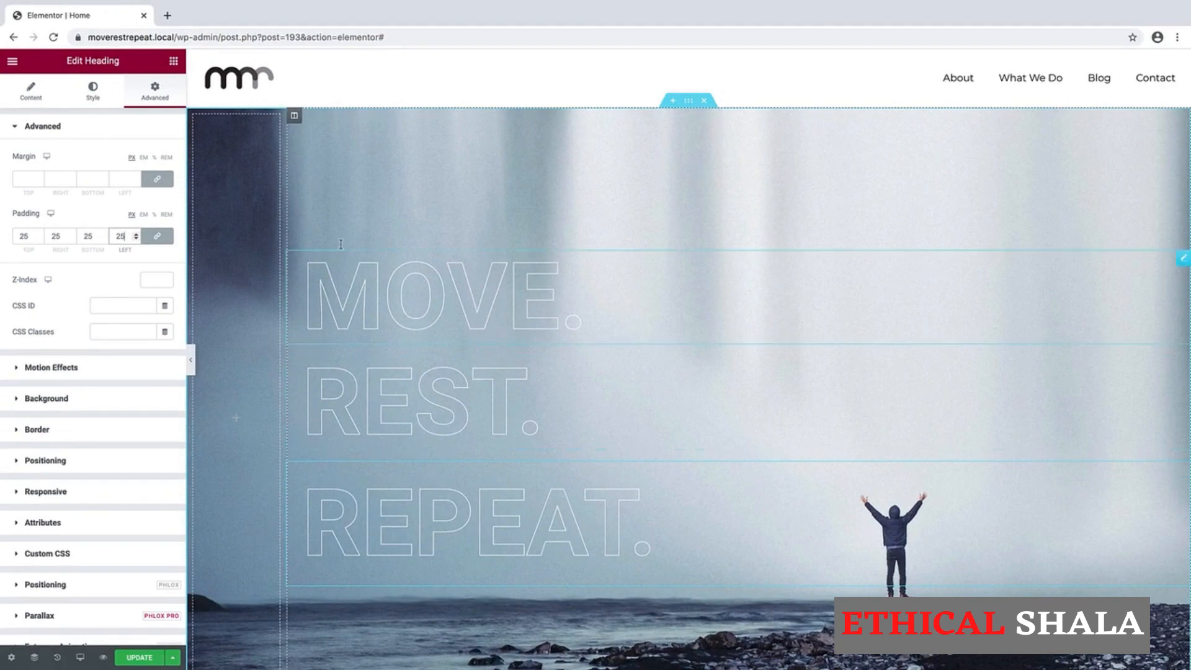
Add a heading widget below "REPEAT." with the text "Live Life To The Fullest"
{"action": "left_click", "coordinate": [174, 64]}
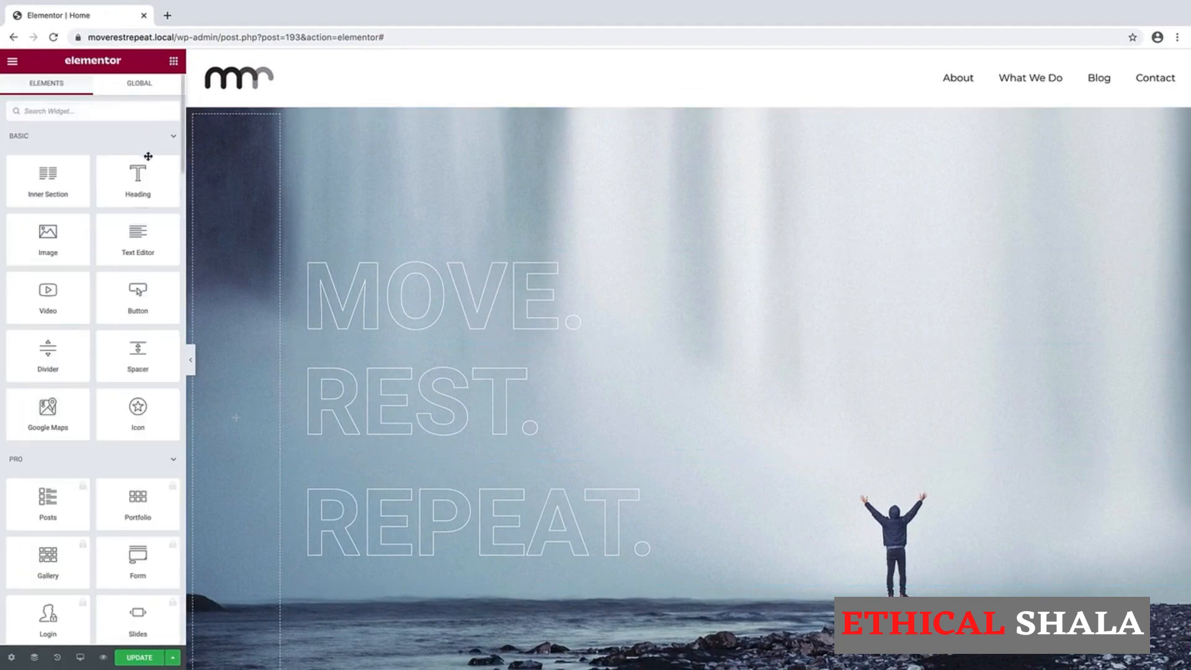
{"action": "left_click_drag", "start_coordinate": [138, 180], "coordinate": [399, 558]}
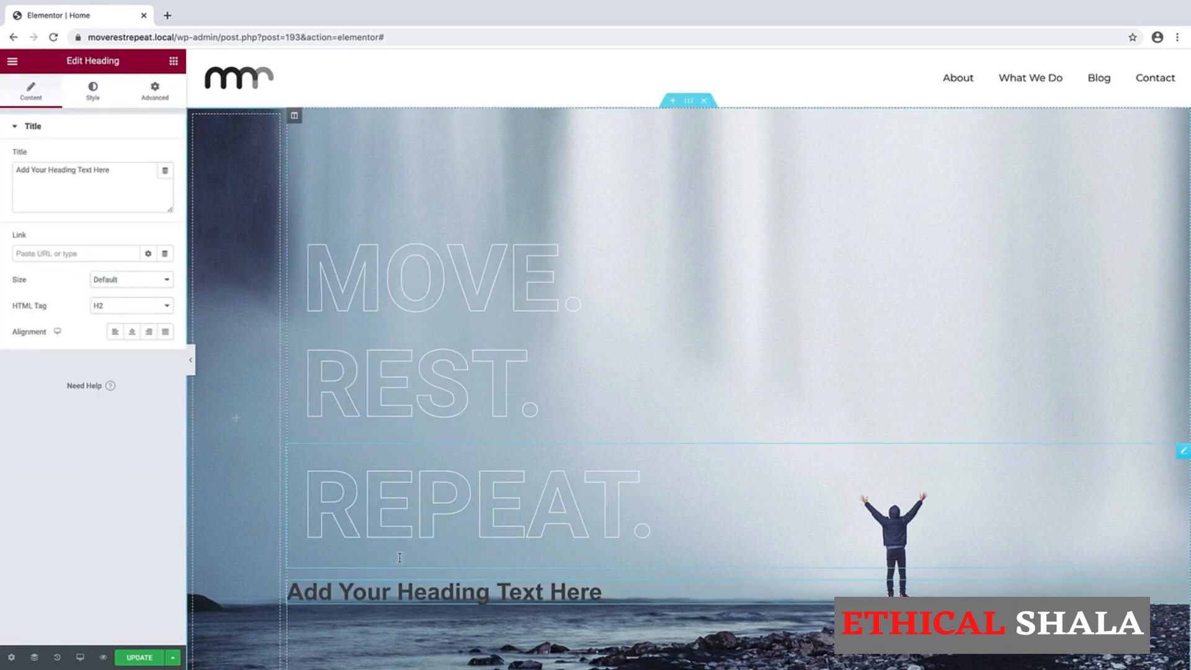
{"action": "triple_click", "coordinate": [120, 173]}
{"action": "type", "text": "Live Life to t"}
{"action": "key", "text": "BackSpace"}
{"action": "key", "text": "BackSpace"}
{"action": "key", "text": "BackSpace"}
{"action": "key", "text": "BackSpace"}
{"action": "type", "text": "To"}
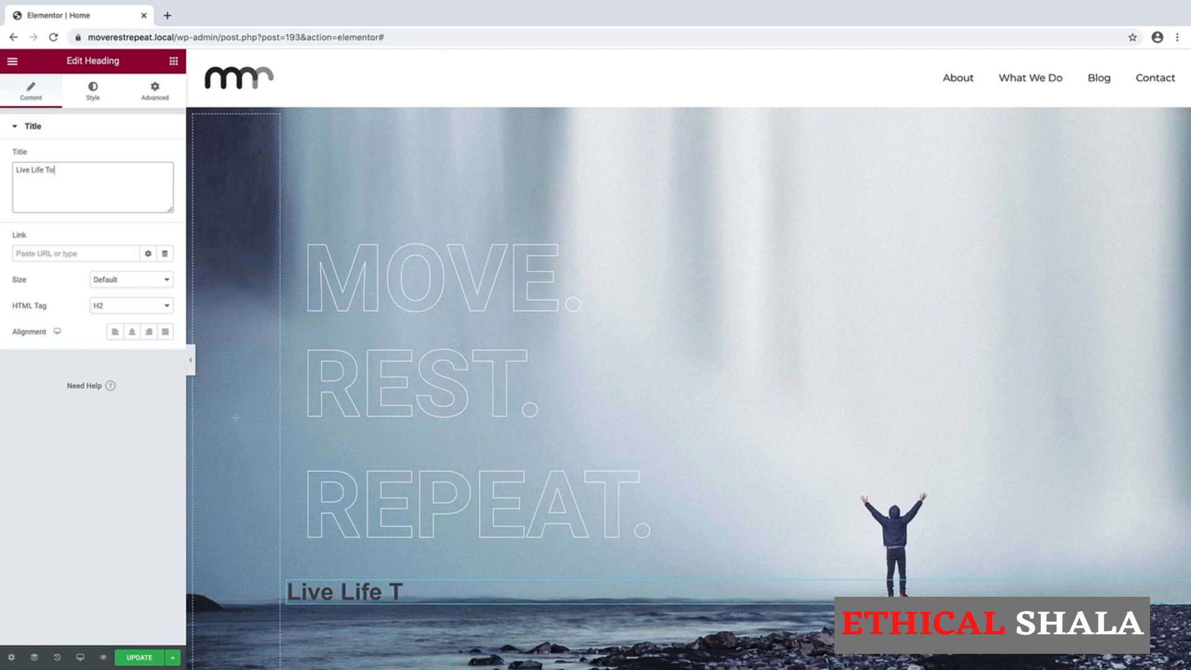
{"action": "type", "text": " The Fullest"}
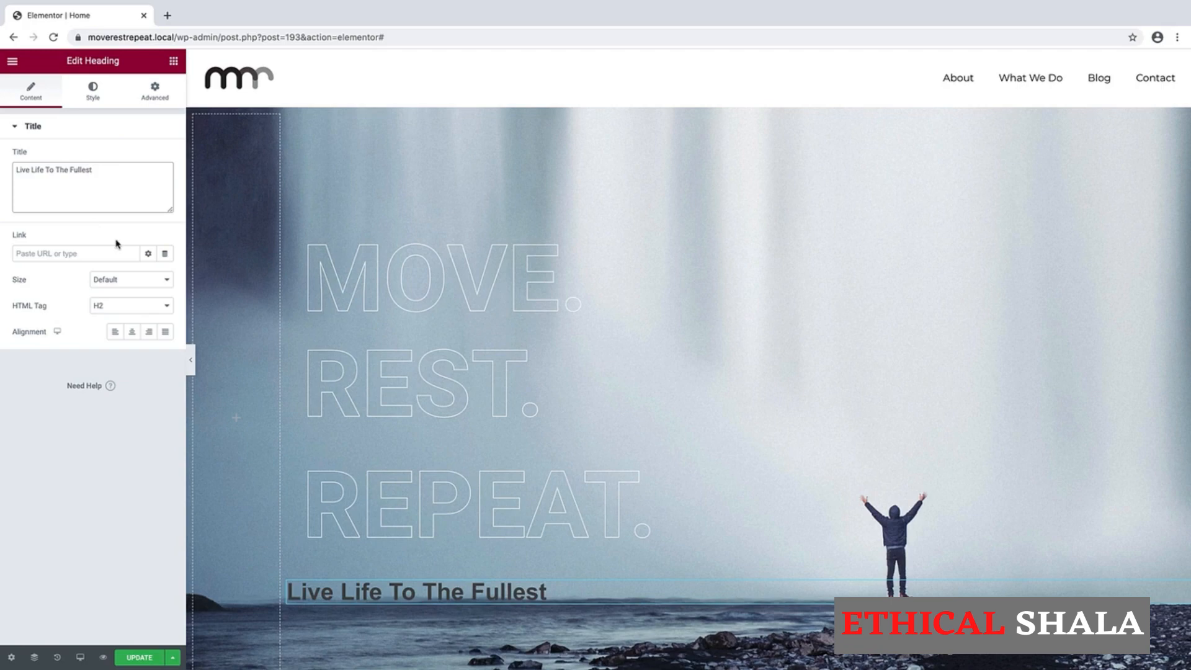
Style the "Live Life To The Fullest" heading with text color #FFFFFF and a font size of 42 px
{"action": "left_click", "coordinate": [94, 93]}
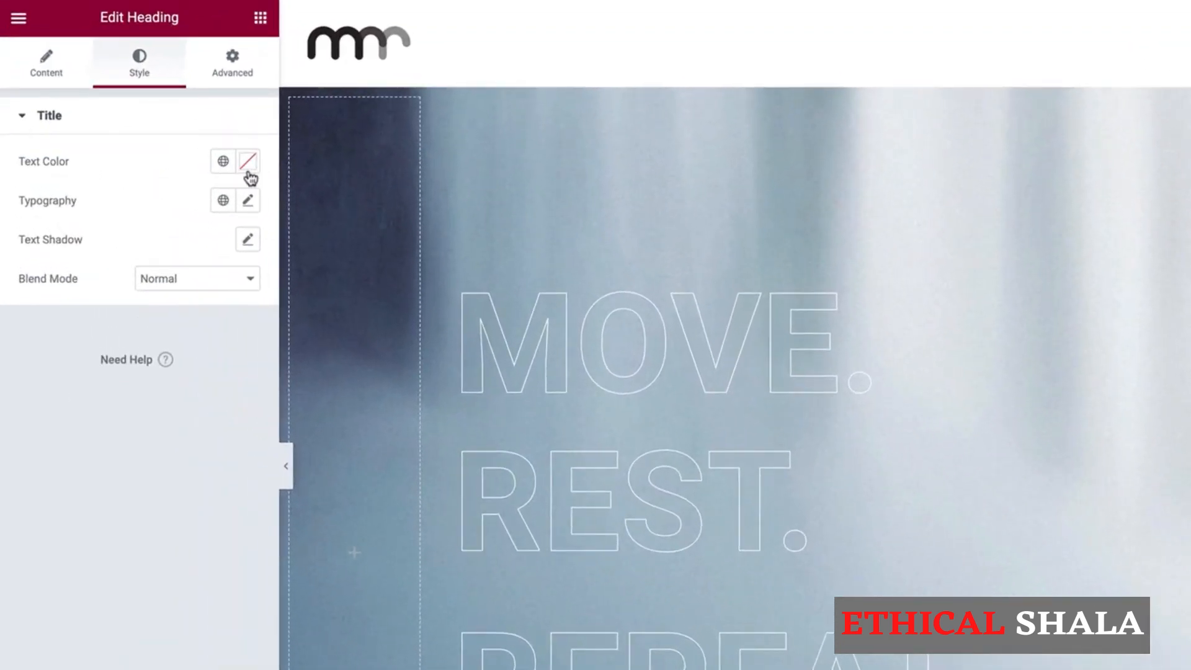
{"action": "left_click", "coordinate": [248, 163]}
{"action": "type", "text": "#FFFFFF"}
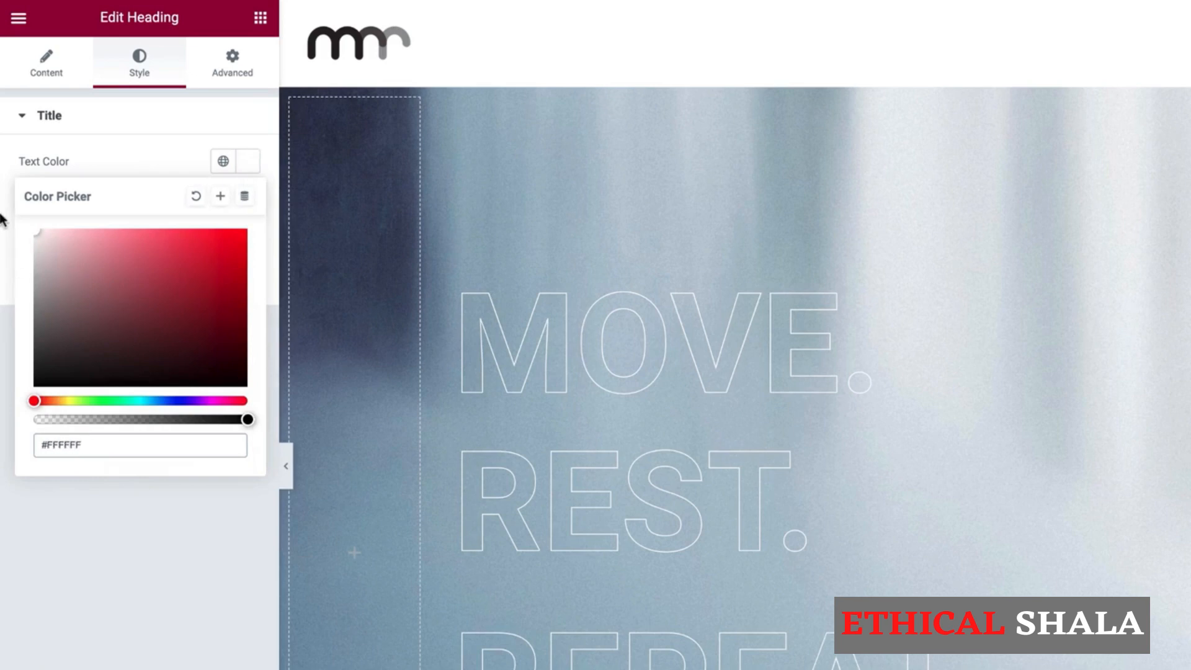
{"action": "left_click", "coordinate": [124, 142]}
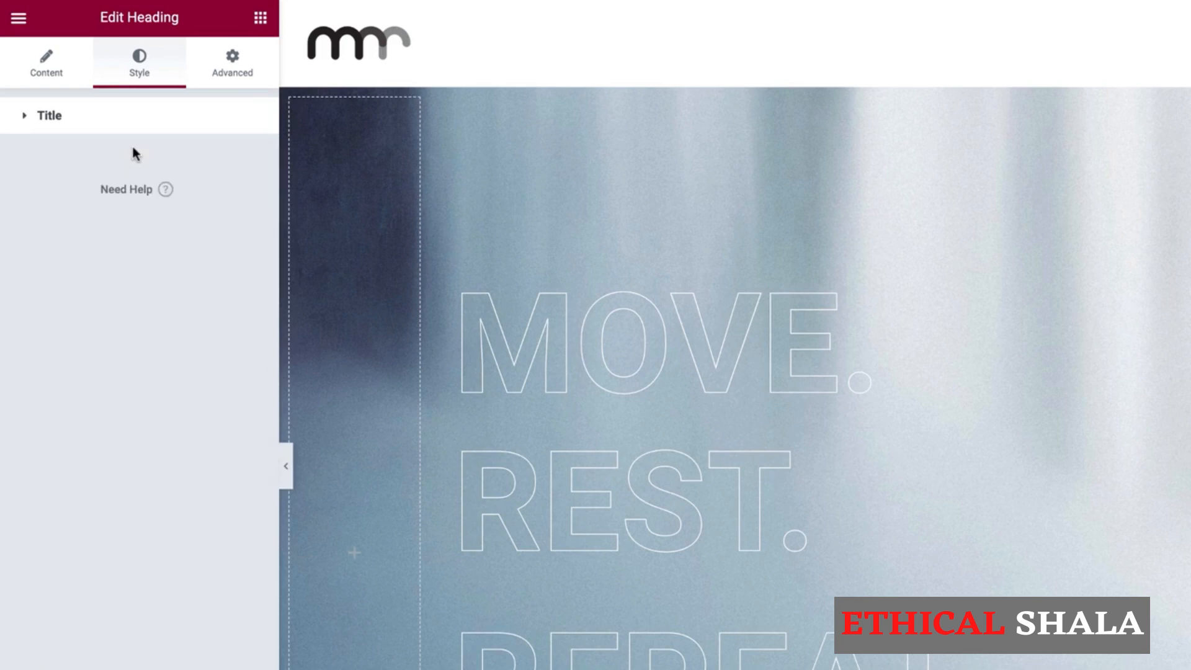
{"action": "left_click", "coordinate": [47, 117]}
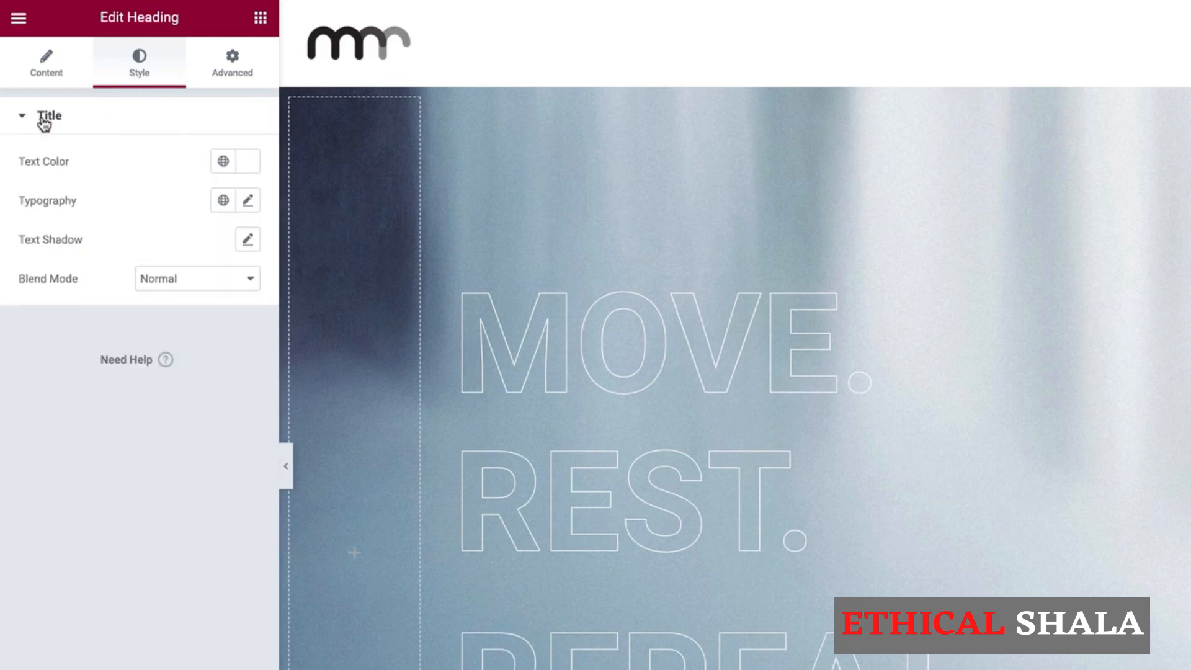
{"action": "left_click", "coordinate": [248, 203]}
{"action": "left_click", "coordinate": [218, 358]}
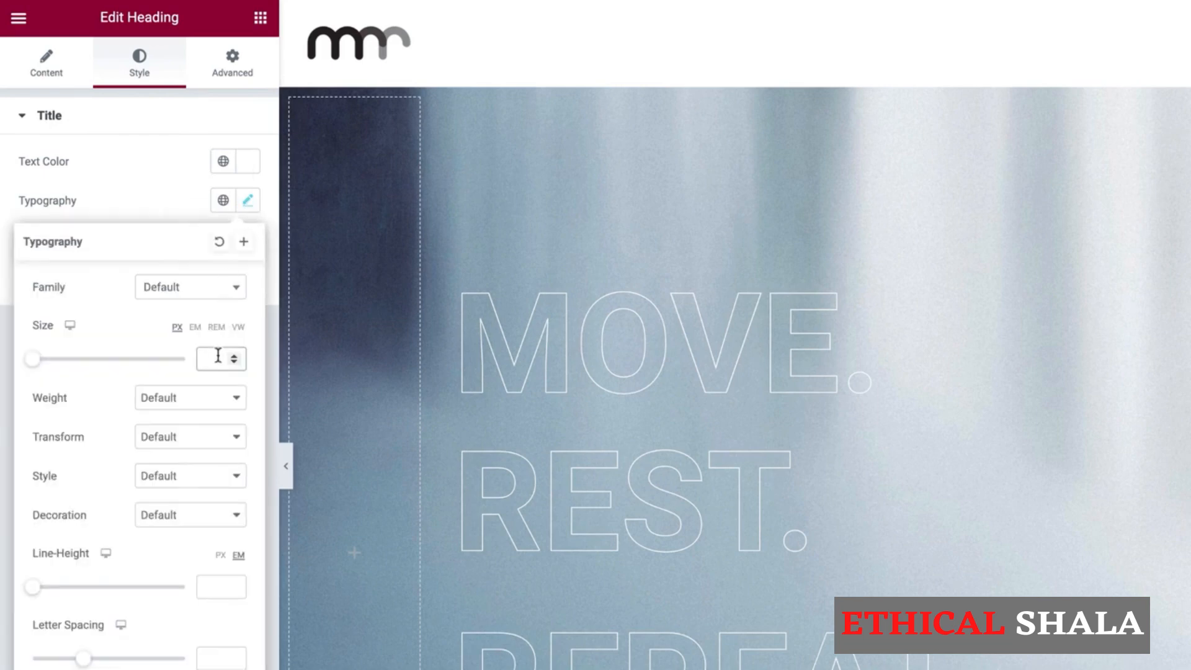
{"action": "type", "text": "42"}
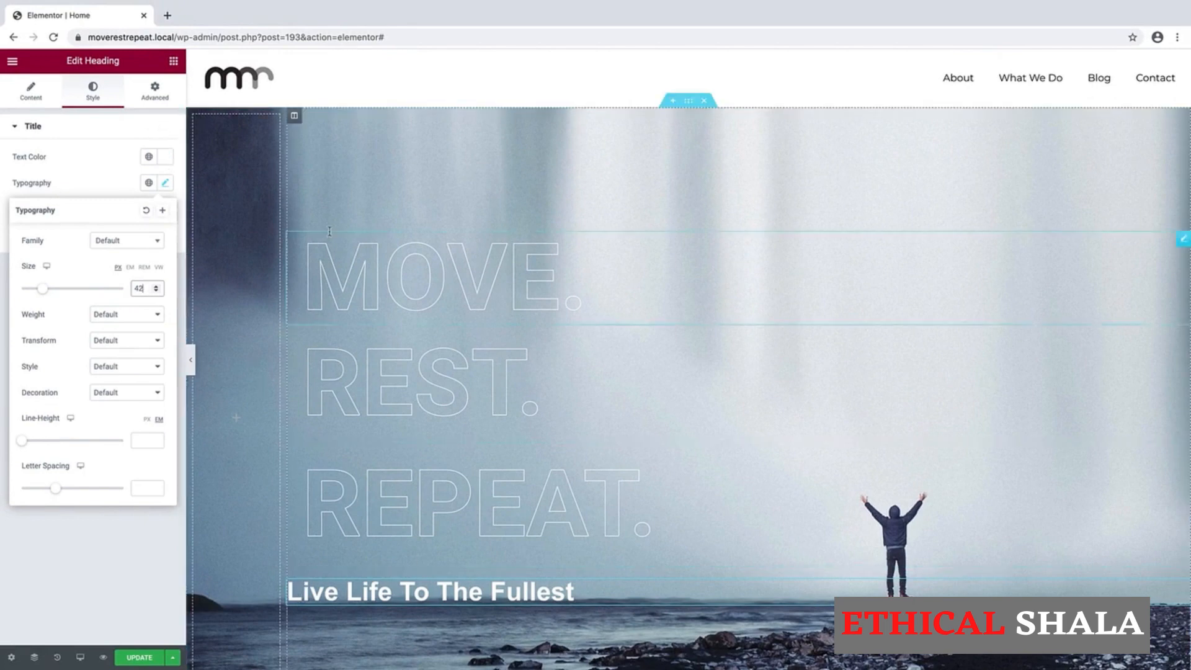
Unlink the "Live Life To The Fullest" heading's padding values and set its left padding to 32 px
{"action": "left_click", "coordinate": [154, 88]}
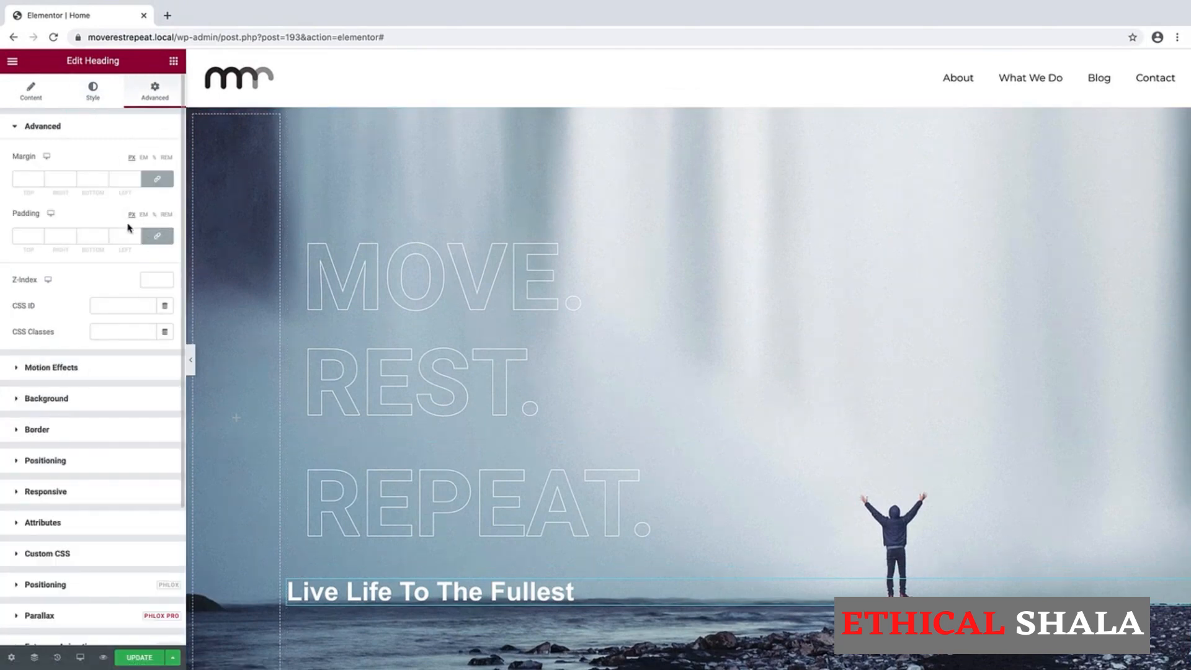
{"action": "left_click", "coordinate": [157, 236]}
{"action": "double_click", "coordinate": [131, 237]}
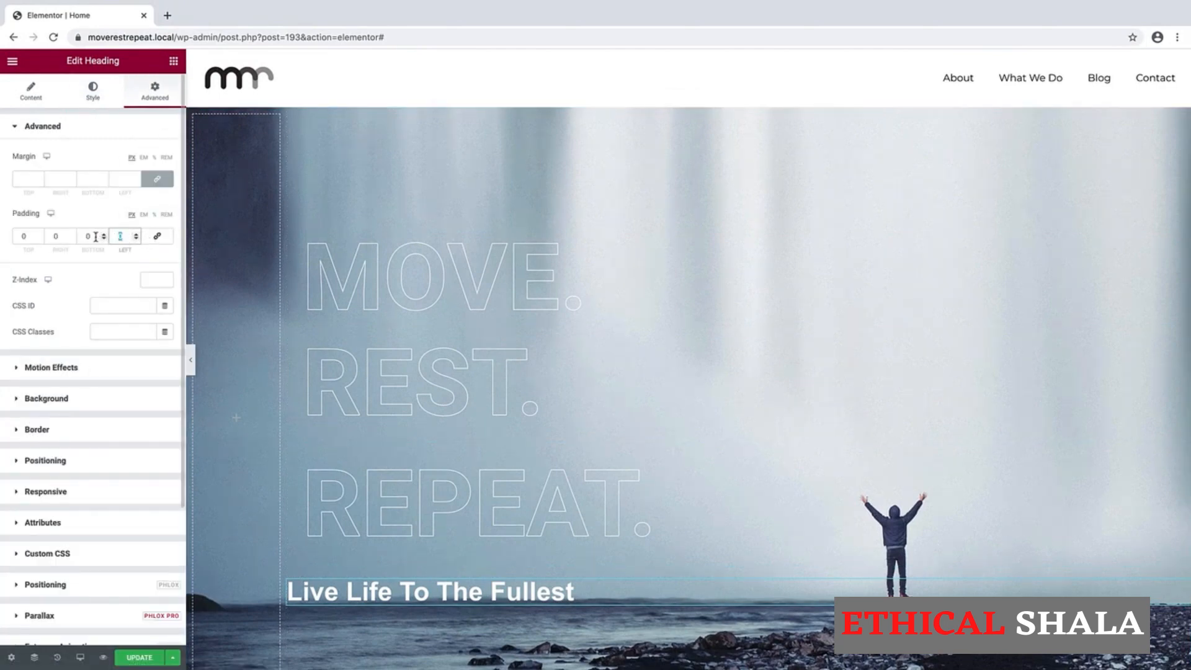
{"action": "type", "text": "32"}
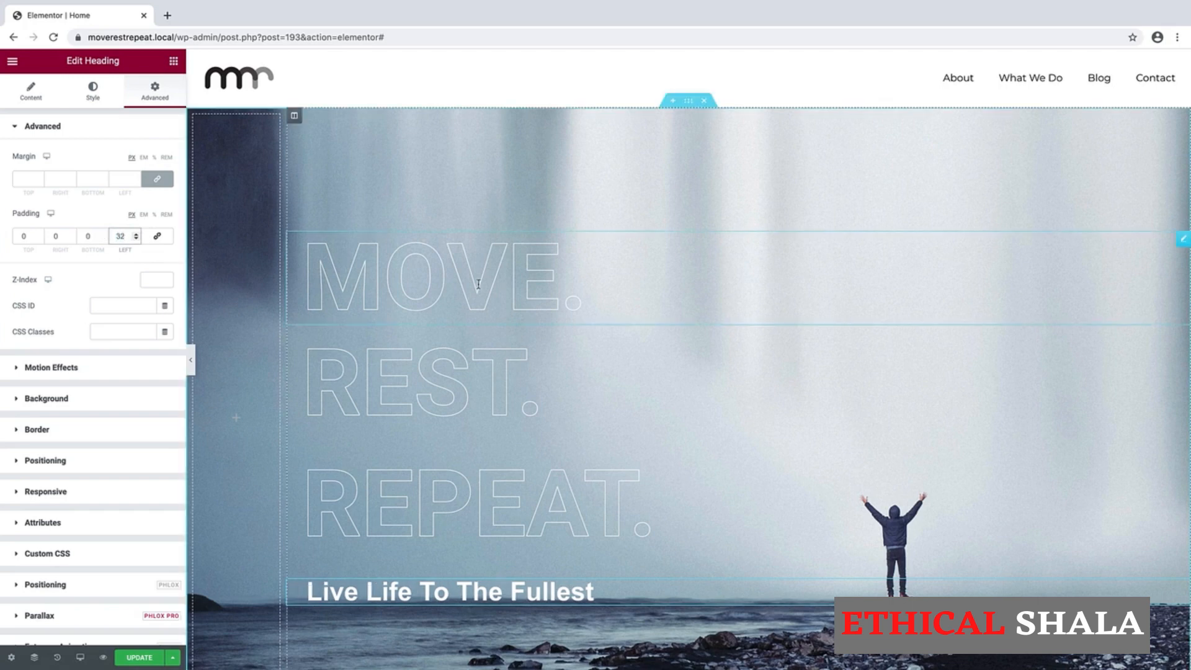
Set the widgets space of the column holding the banner headings to 0 px
{"action": "left_click", "coordinate": [295, 117]}
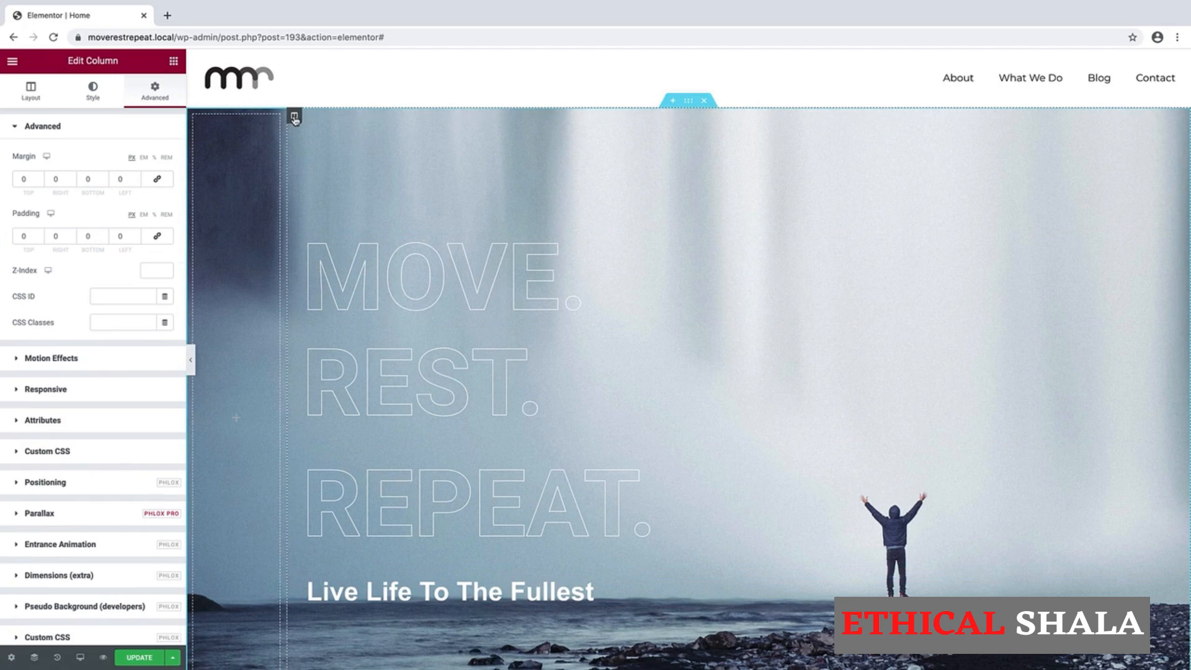
{"action": "left_click", "coordinate": [32, 93]}
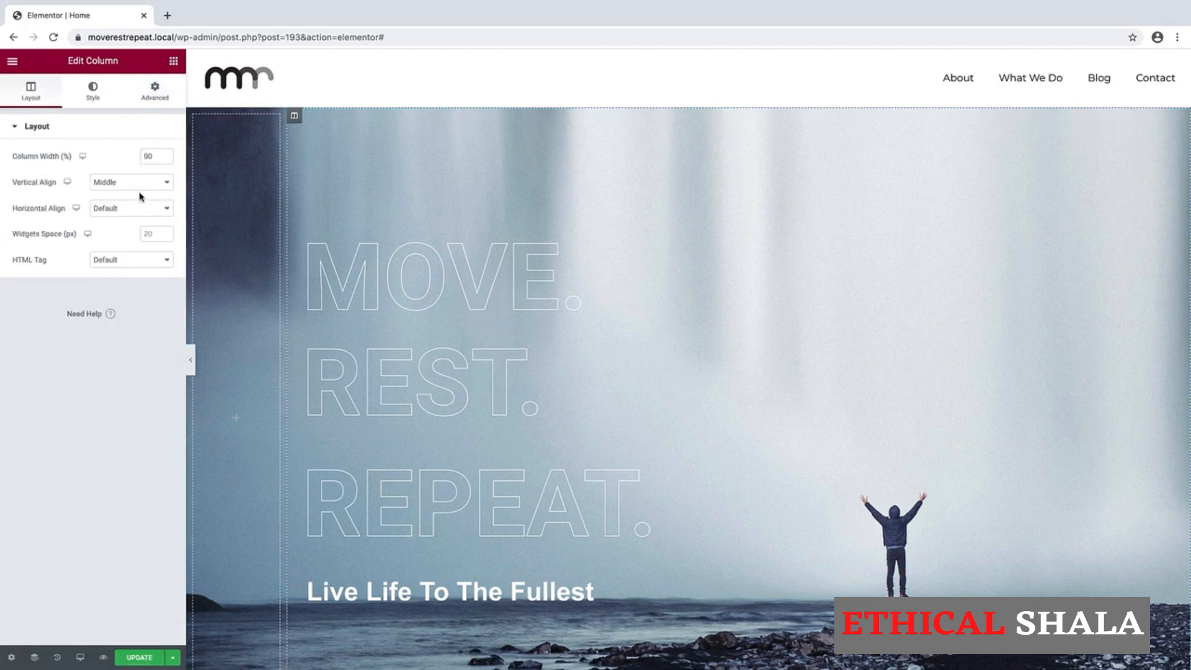
{"action": "left_click", "coordinate": [155, 234]}
{"action": "type", "text": "0"}
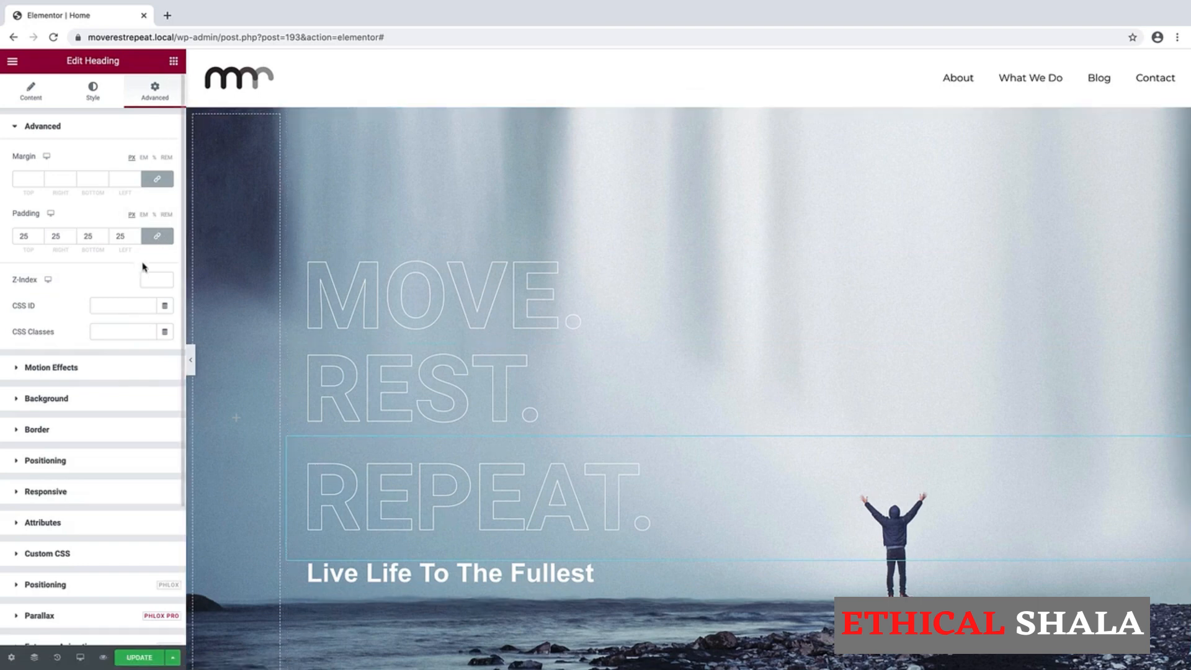
Unlink the "REPEAT." heading's padding, set its top, right and bottom values to 0, and update the page
{"action": "left_click", "coordinate": [157, 236]}
{"action": "double_click", "coordinate": [89, 236]}
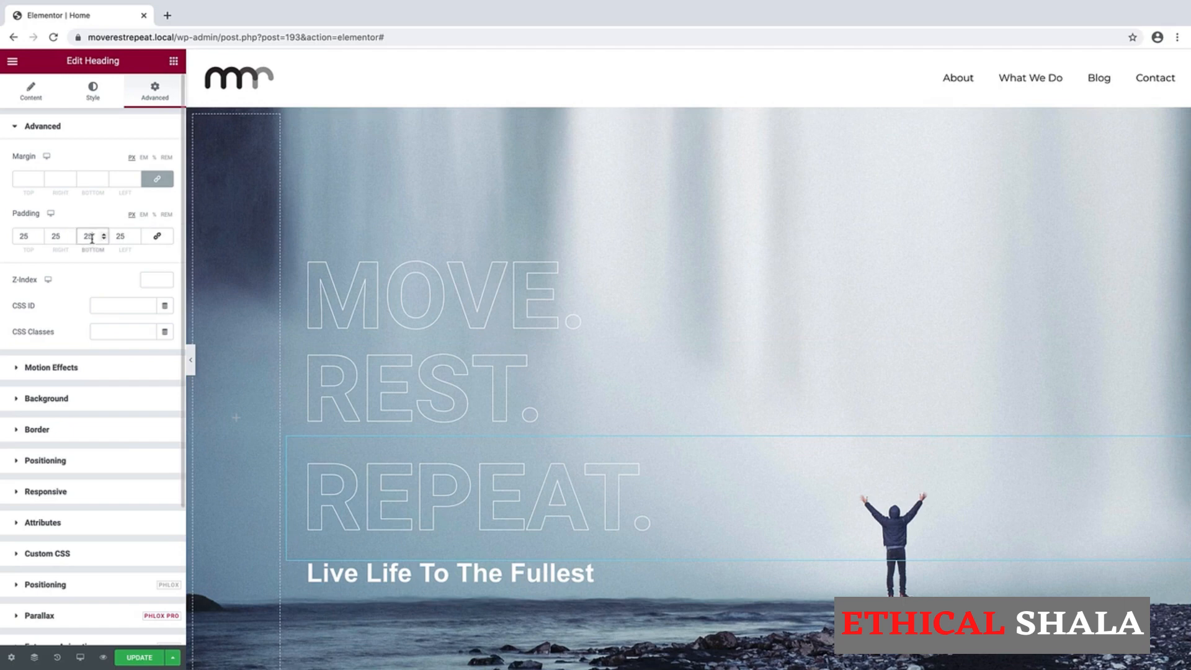
{"action": "type", "text": "0"}
{"action": "double_click", "coordinate": [53, 240]}
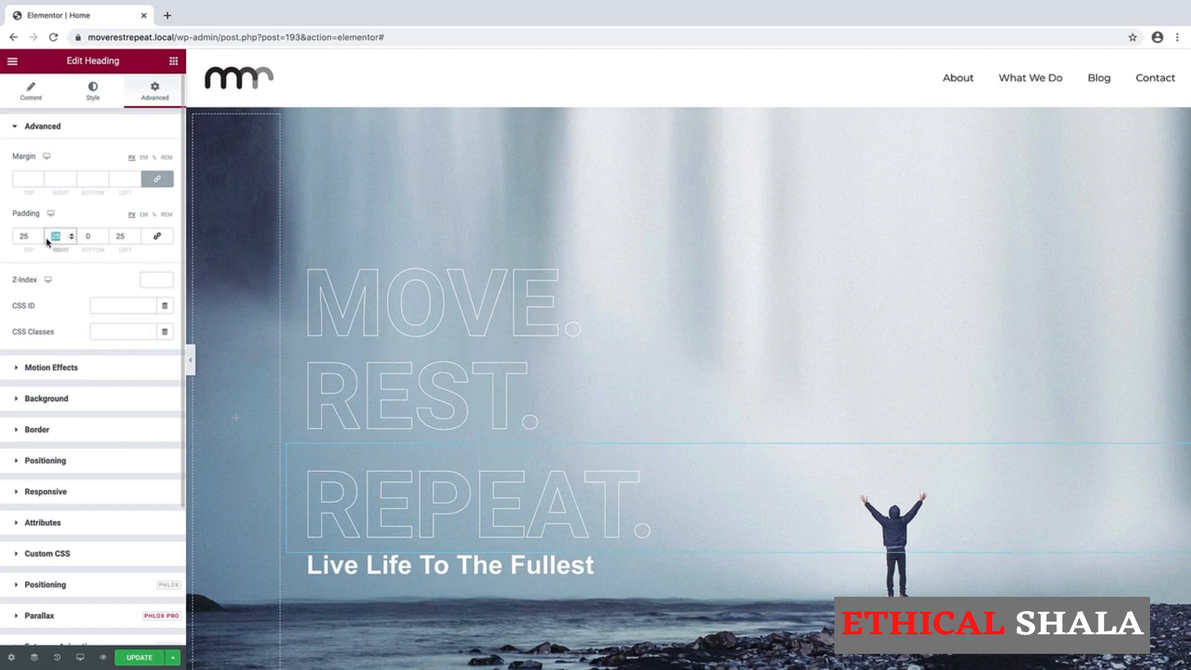
{"action": "type", "text": "0"}
{"action": "double_click", "coordinate": [28, 236]}
{"action": "type", "text": "0"}
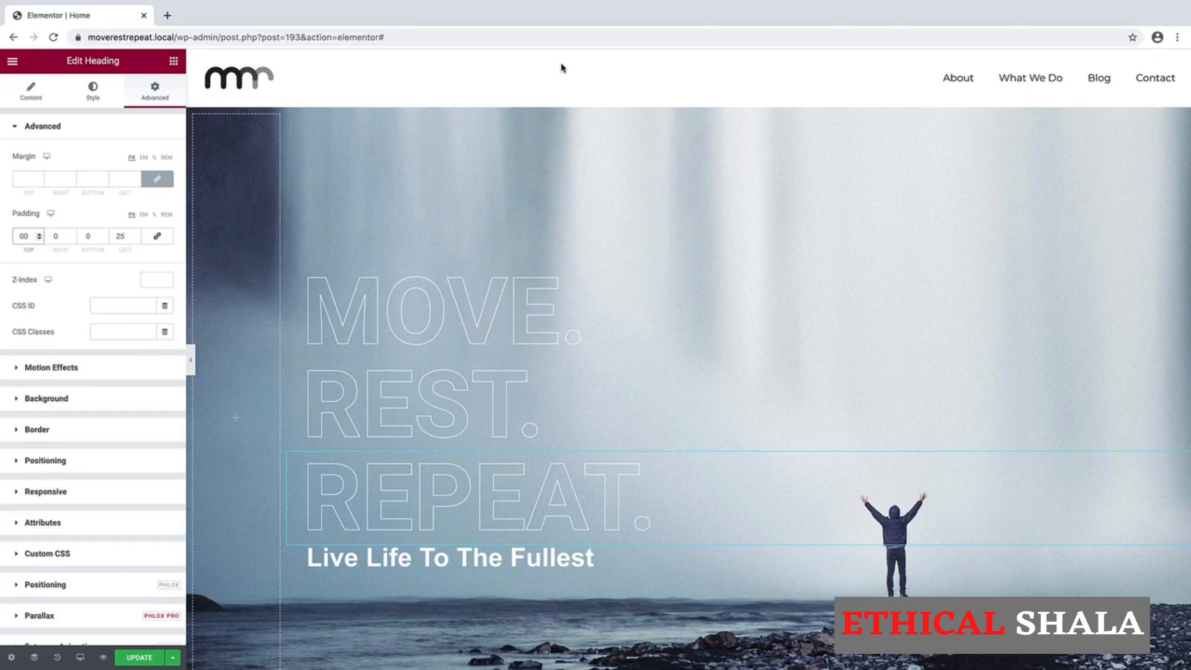
{"action": "left_click", "coordinate": [158, 657]}
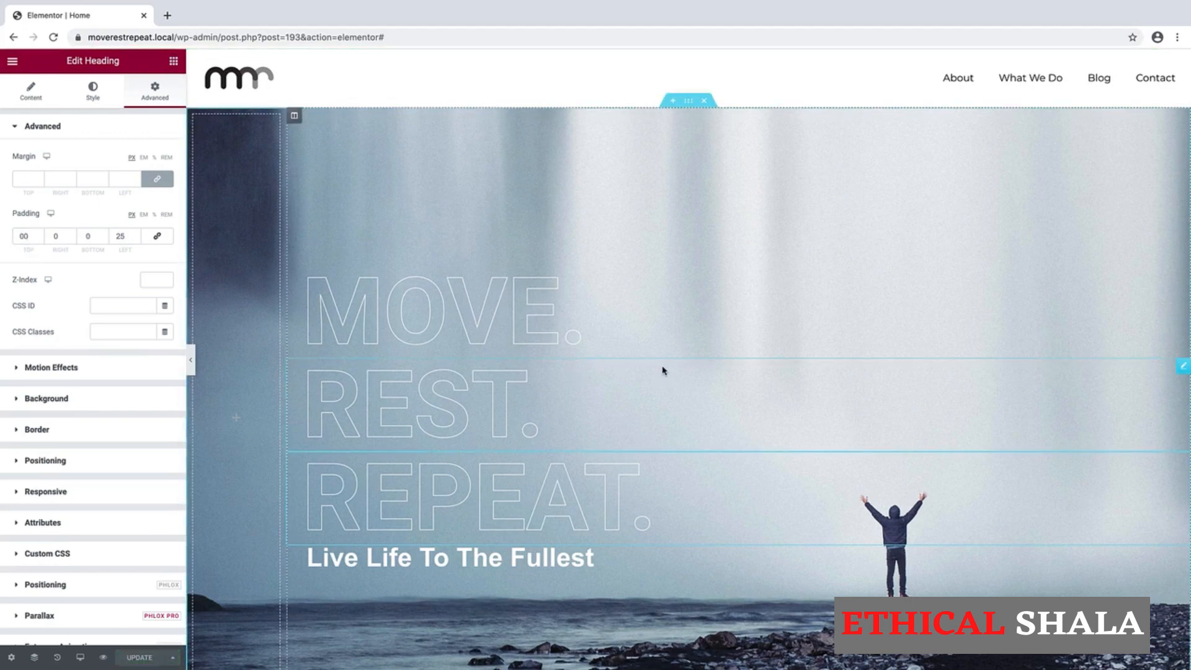
Insert the saved "Two-Column Section" template below the banner, importing its document settings too
{"action": "scroll", "coordinate": [662, 371], "scroll_direction": "down", "scroll_amount": 2}
{"action": "scroll", "coordinate": [663, 370], "scroll_direction": "down", "scroll_amount": 5}
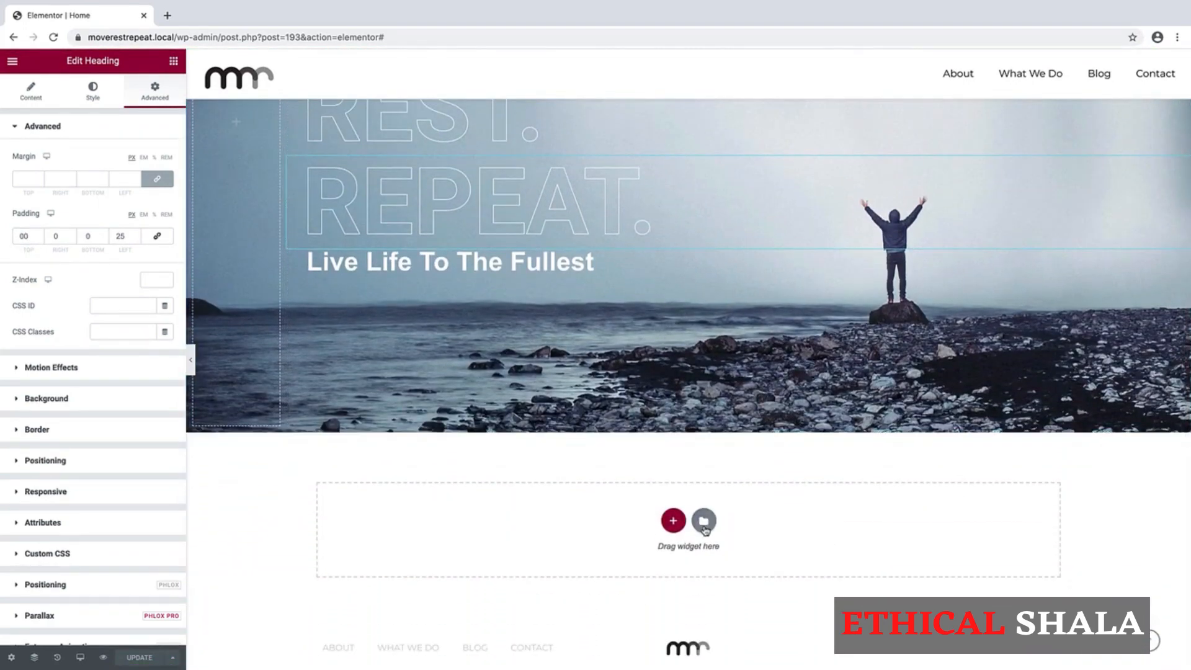
{"action": "left_click", "coordinate": [703, 524]}
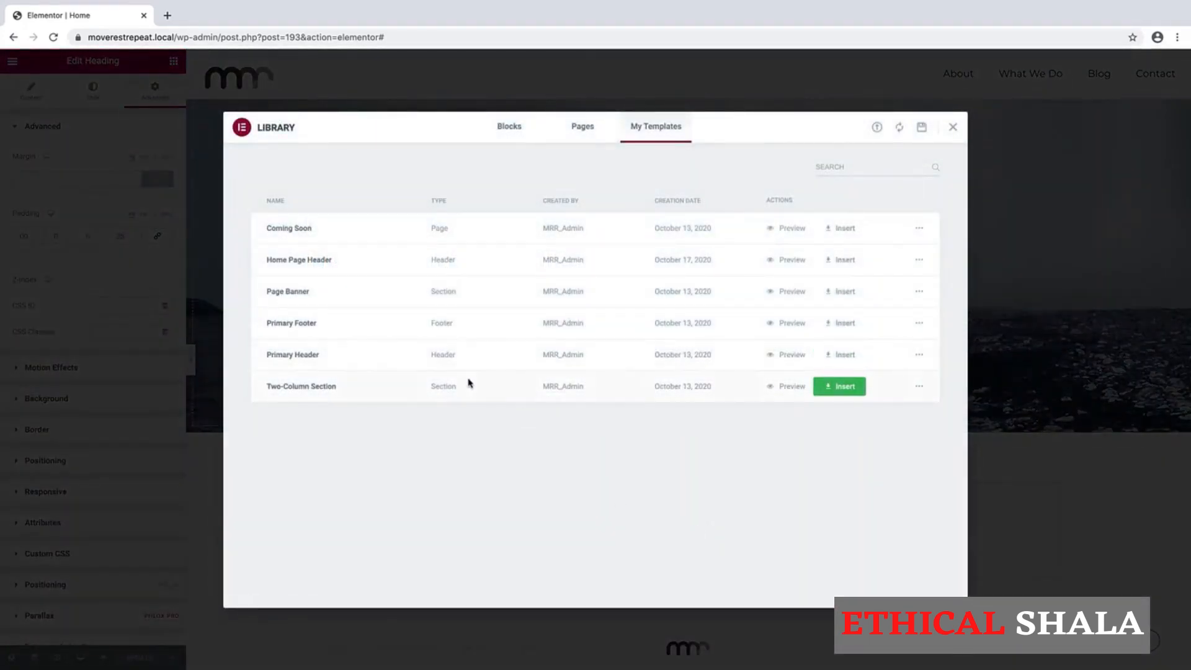
{"action": "left_click", "coordinate": [845, 389]}
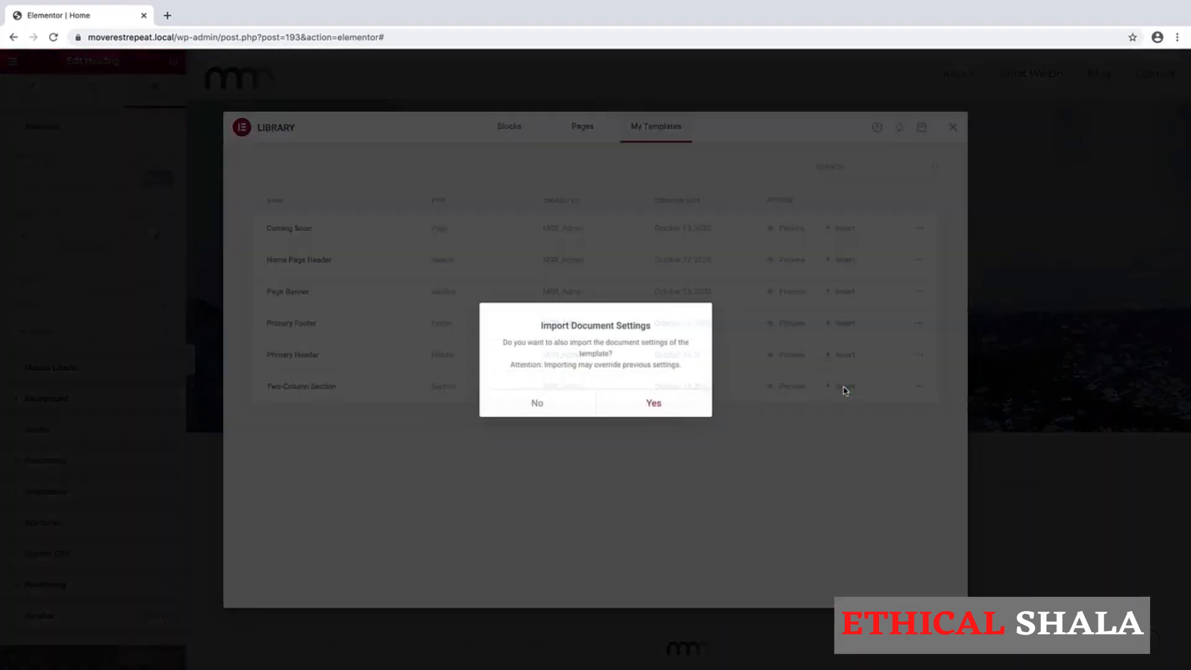
{"action": "left_click", "coordinate": [654, 404]}
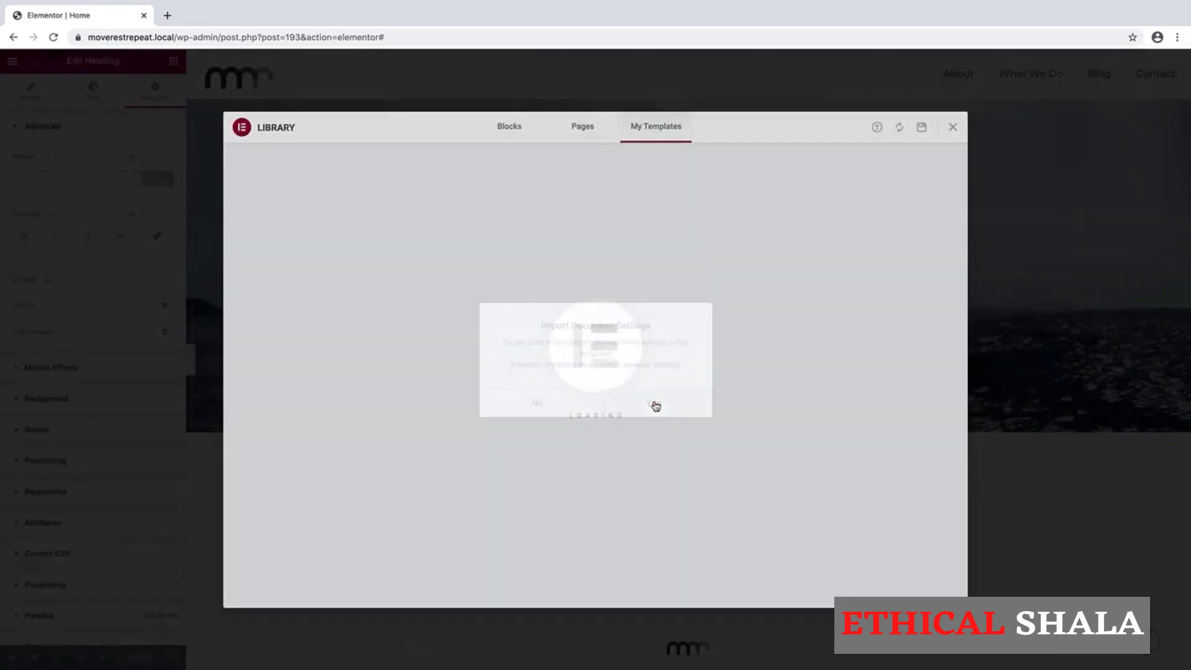
{"action": "scroll", "coordinate": [680, 360], "scroll_direction": "down", "scroll_amount": 4}
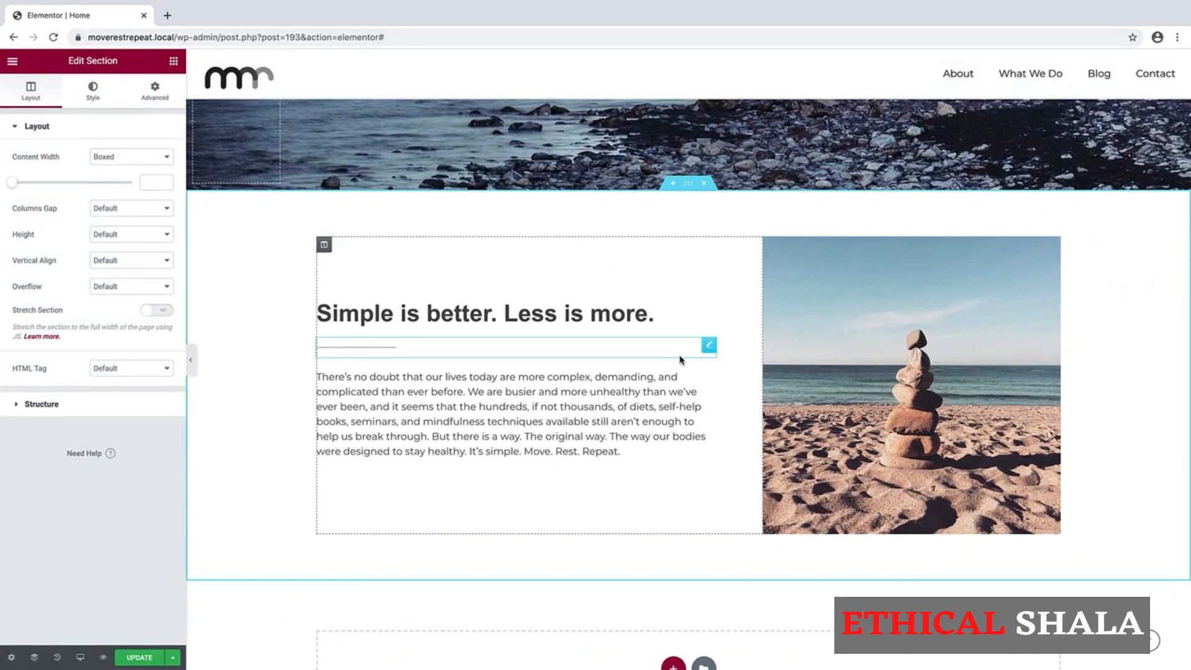
Set the content width of the new two-column section to Full Width
{"action": "right_click", "coordinate": [688, 188]}
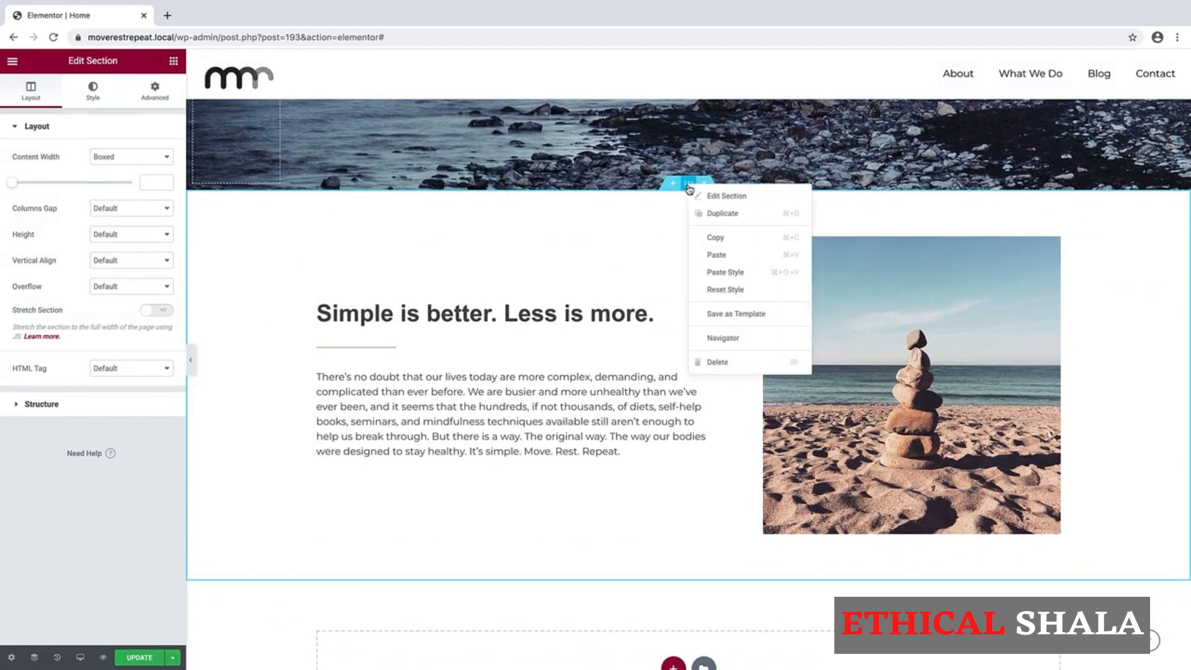
{"action": "left_click", "coordinate": [707, 198]}
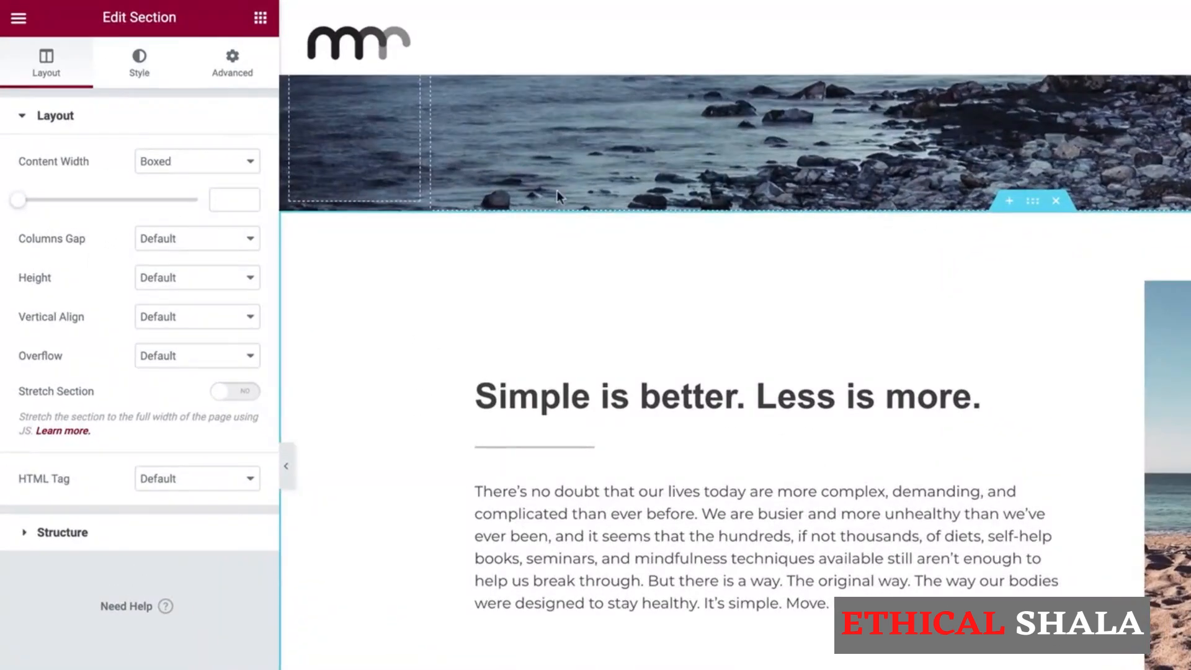
{"action": "left_click", "coordinate": [181, 166]}
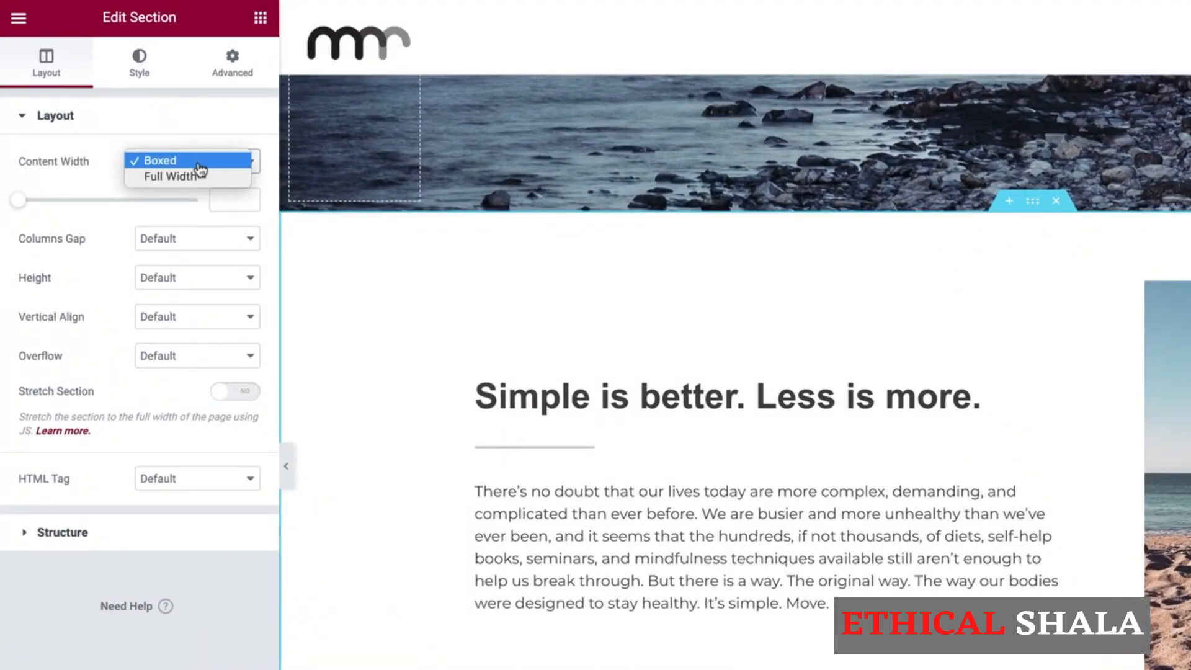
{"action": "left_click", "coordinate": [196, 180]}
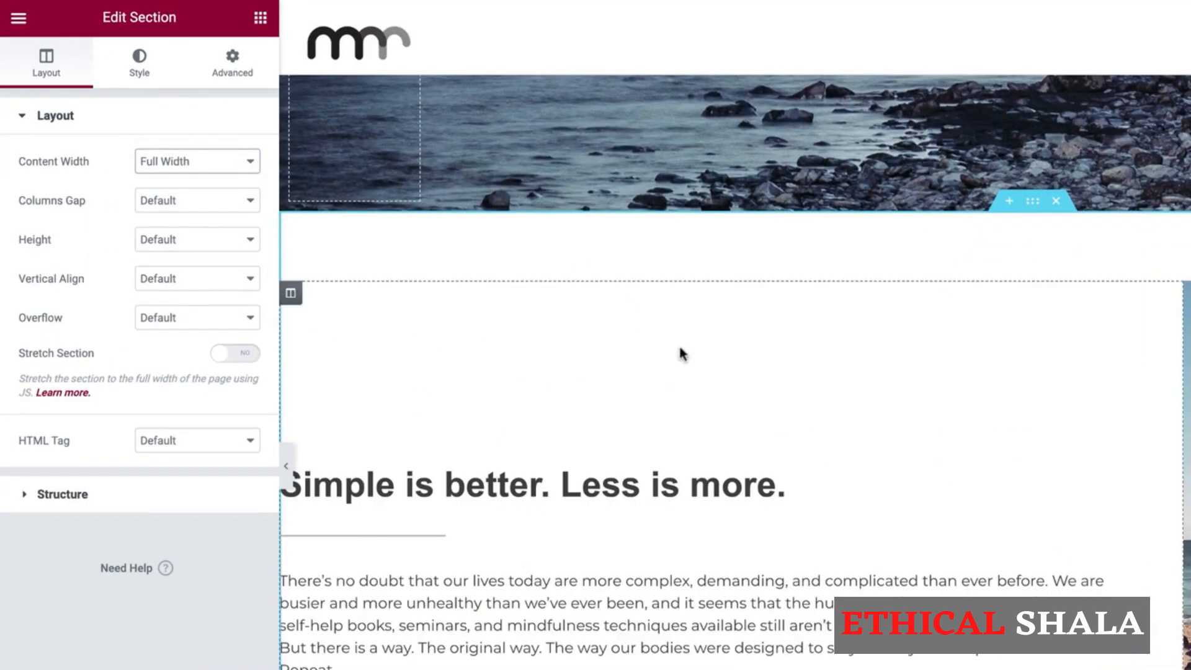
{"action": "scroll", "coordinate": [627, 244], "scroll_direction": "down", "scroll_amount": 3}
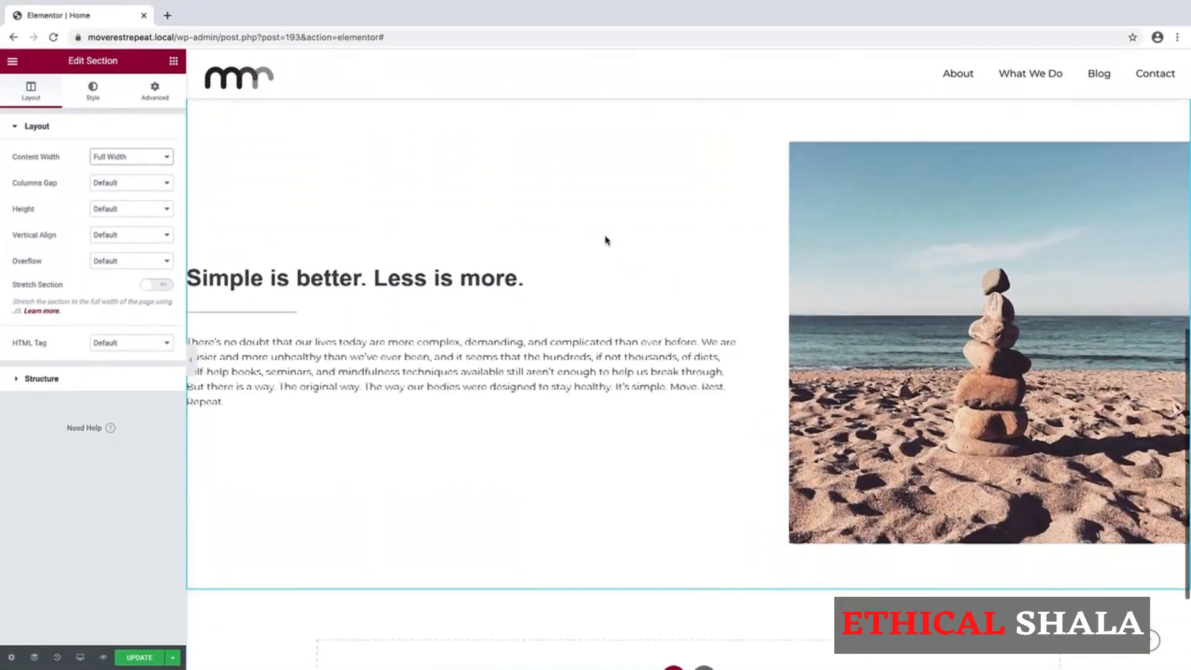
{"action": "scroll", "coordinate": [628, 245], "scroll_direction": "up", "scroll_amount": 2}
{"action": "scroll", "coordinate": [607, 241], "scroll_direction": "up", "scroll_amount": 1}
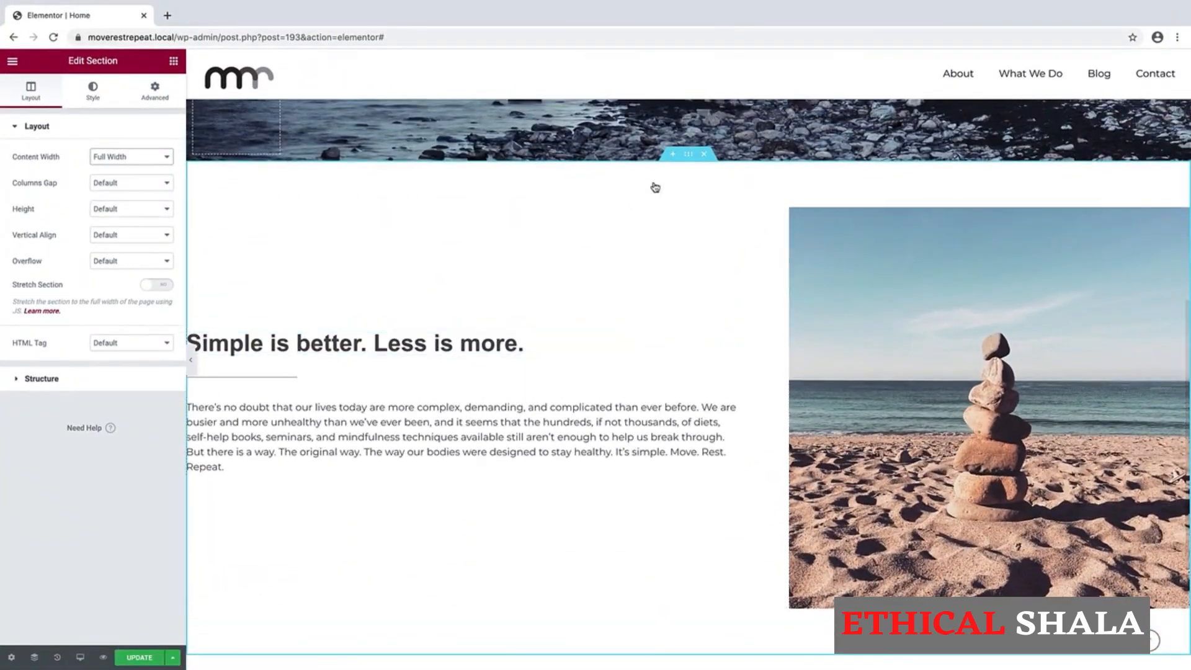
Set the two-column section's top and bottom padding to 0
{"action": "left_click", "coordinate": [155, 91]}
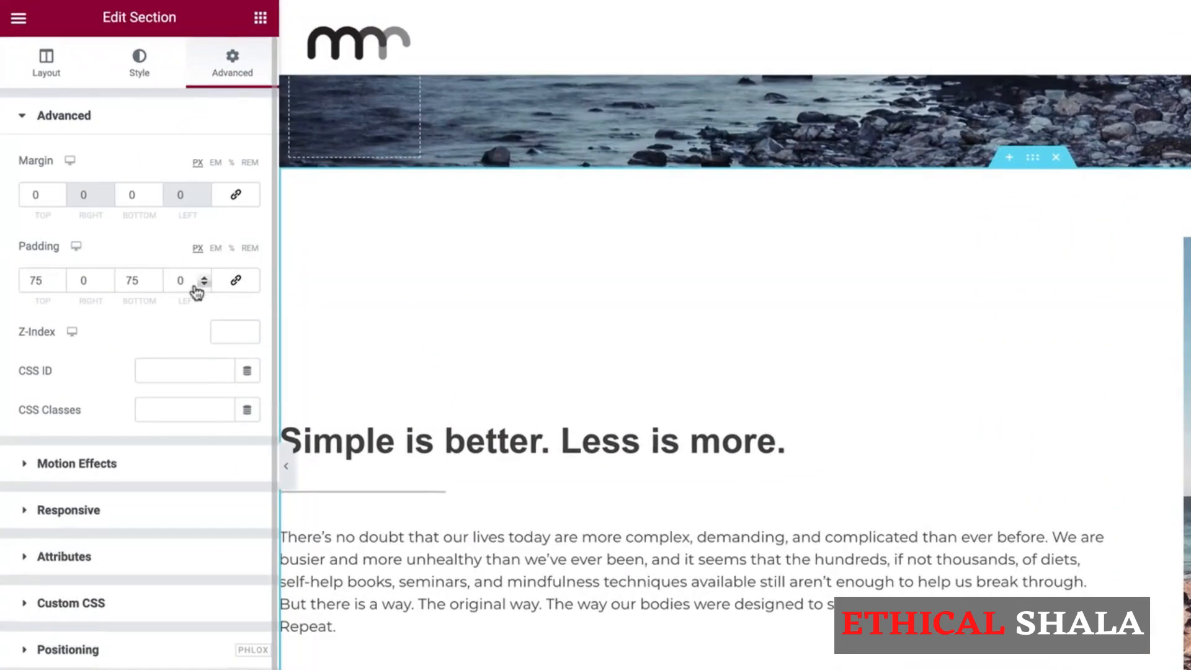
{"action": "double_click", "coordinate": [141, 280]}
{"action": "type", "text": "0"}
{"action": "double_click", "coordinate": [35, 280]}
{"action": "type", "text": "0"}
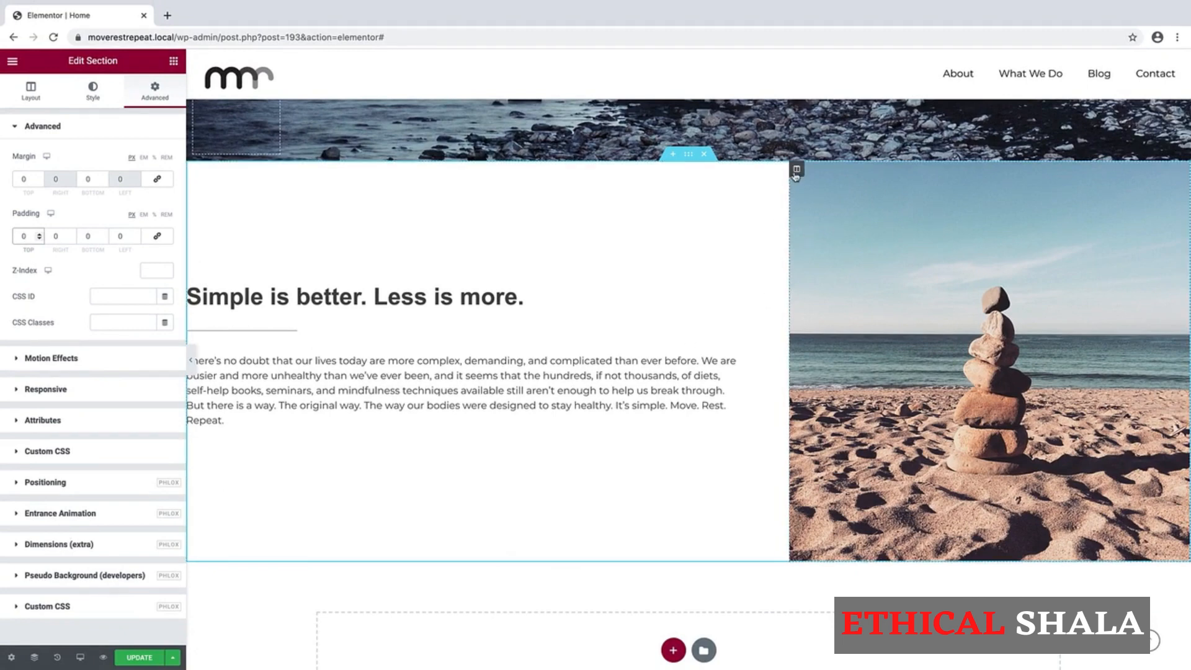
Set the width of the column with the stacked-stones image to 50%
{"action": "right_click", "coordinate": [795, 175]}
{"action": "left_click", "coordinate": [816, 183]}
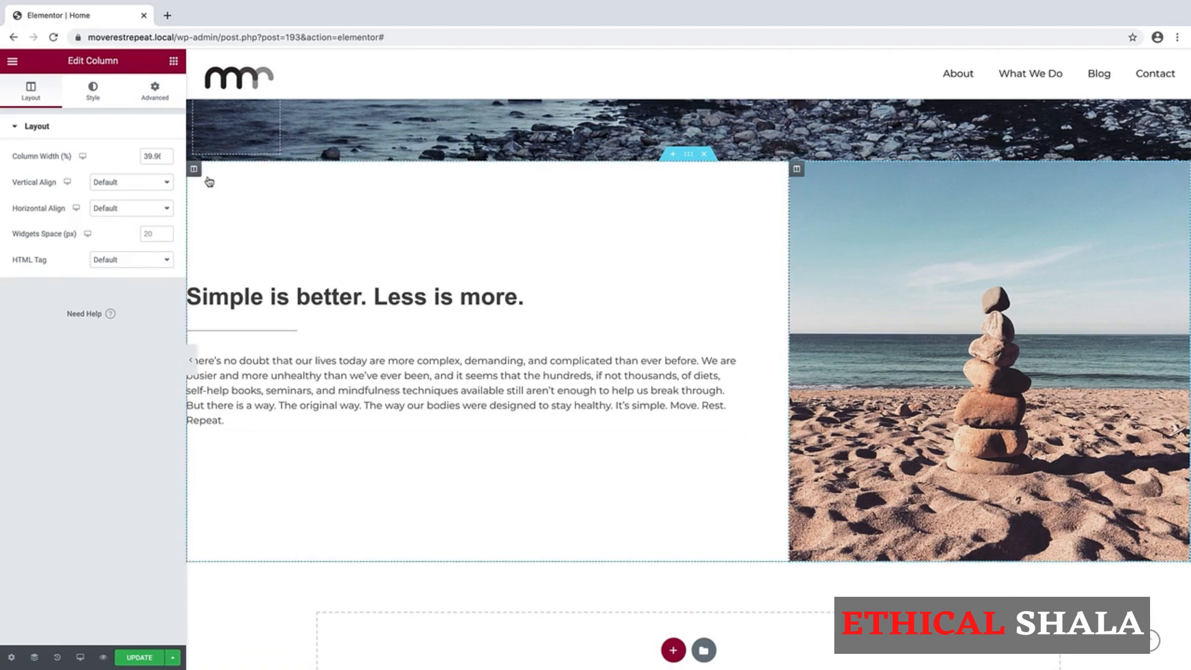
{"action": "left_click", "coordinate": [152, 157]}
{"action": "key", "text": "ctrl+a"}
{"action": "type", "text": "50"}
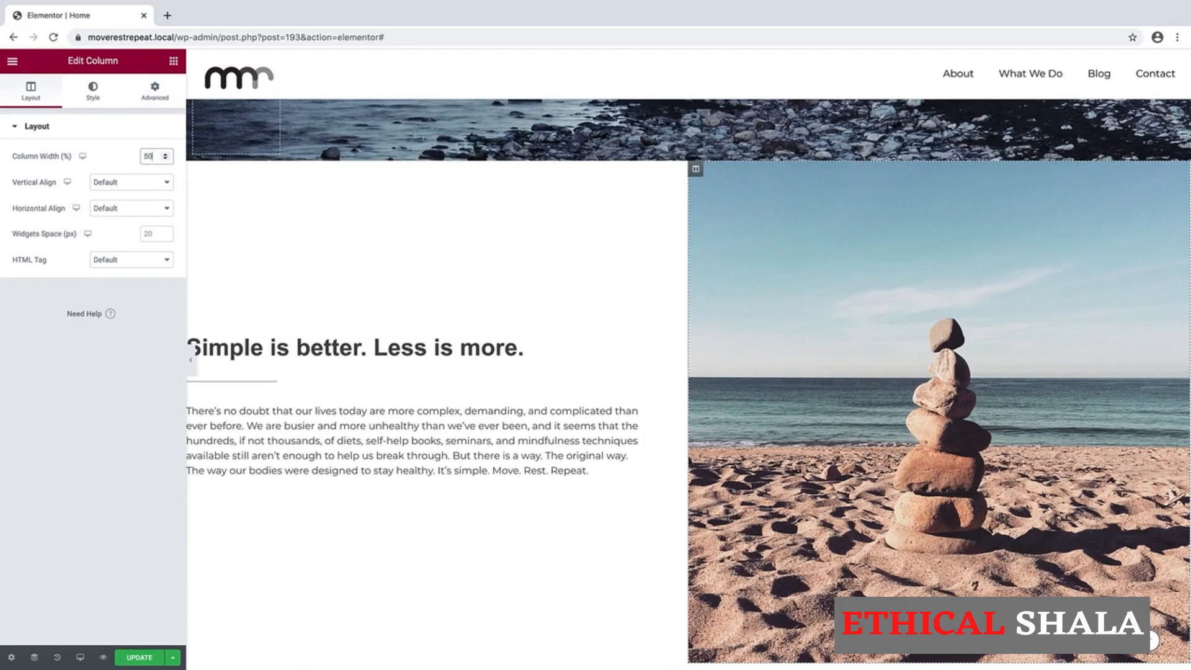
Set the text column's width to 50% and its padding to 200 top, 100 right, 200 bottom and 100 left
{"action": "left_click", "coordinate": [194, 169]}
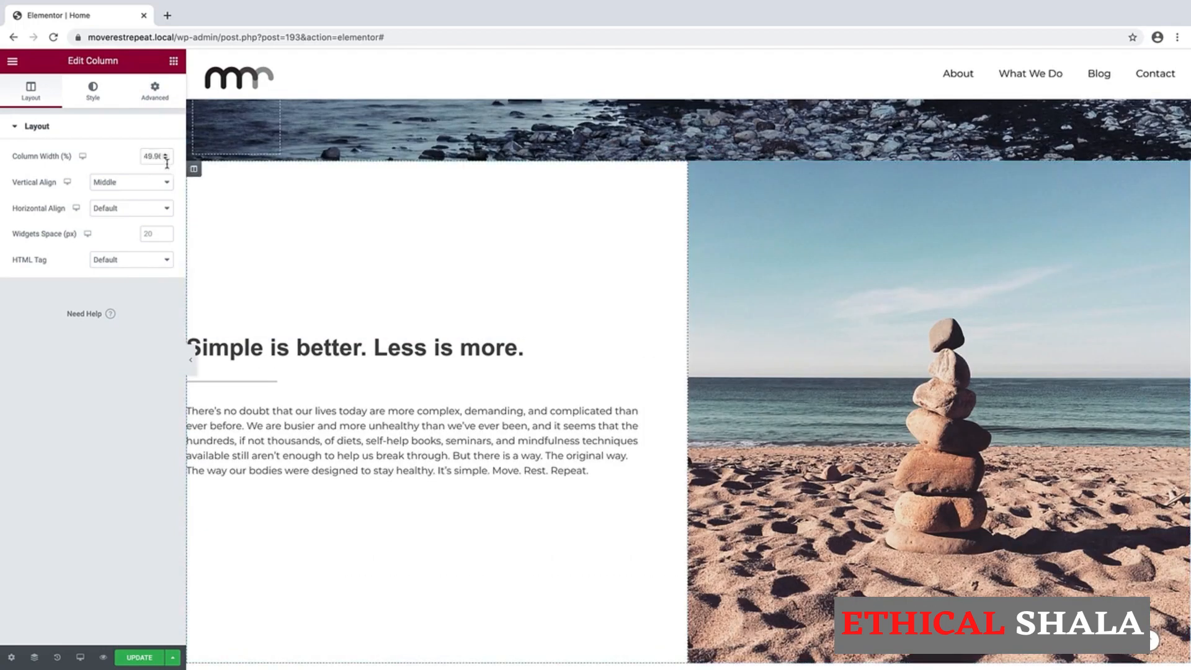
{"action": "left_click", "coordinate": [165, 154]}
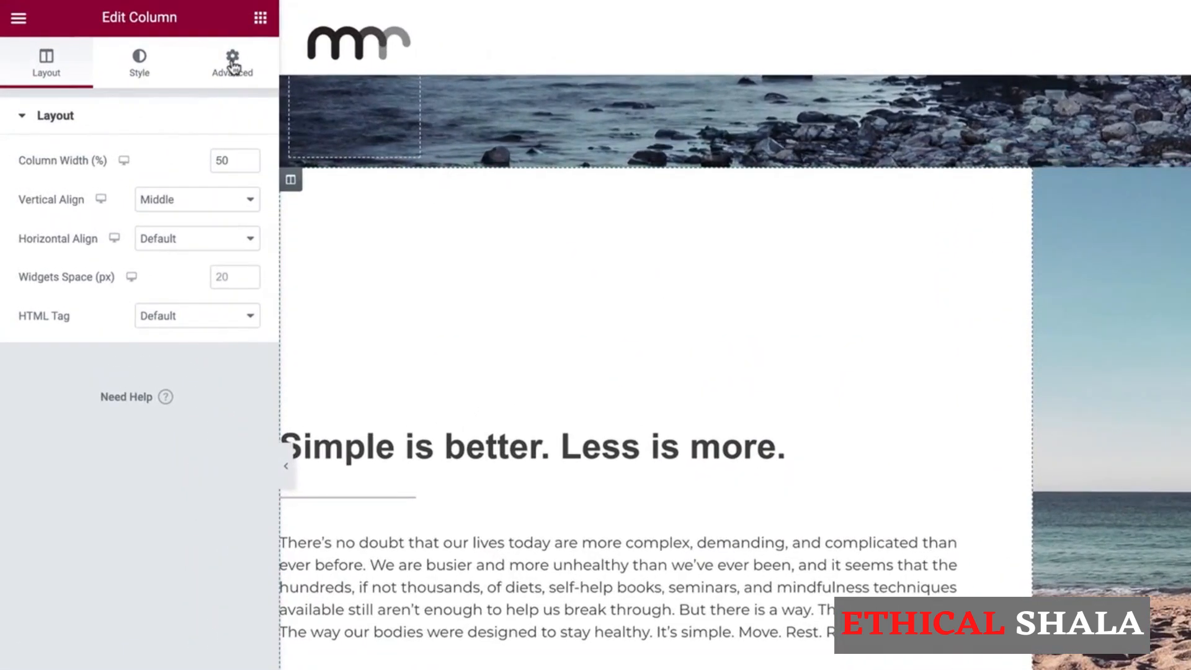
{"action": "left_click", "coordinate": [232, 64]}
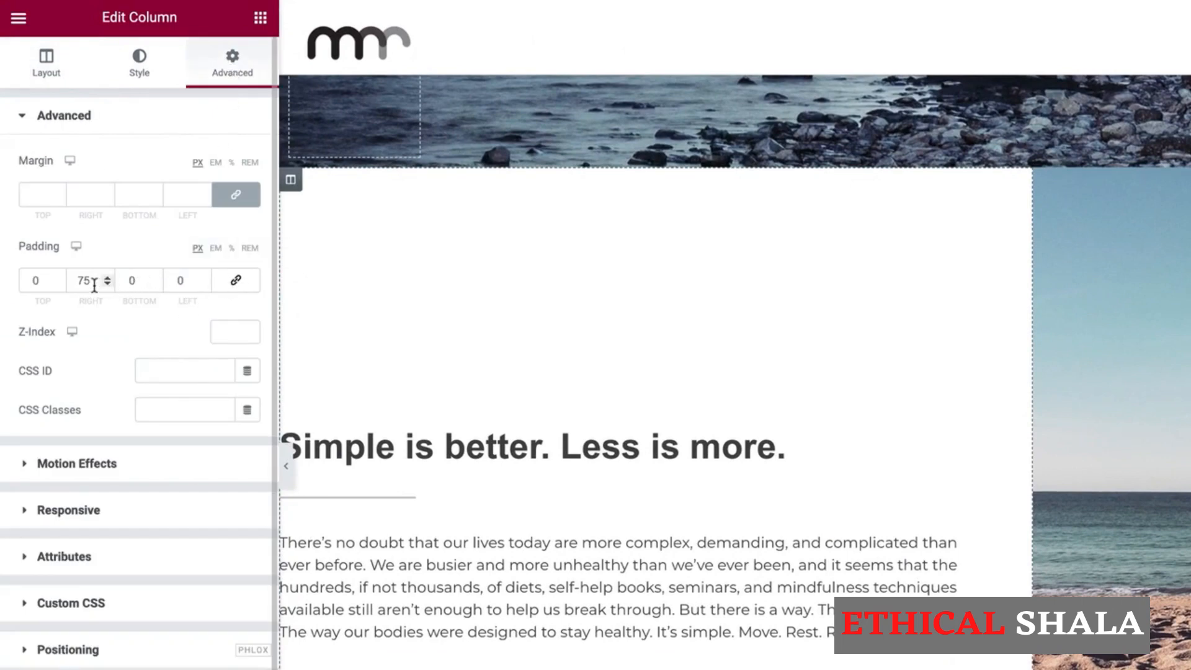
{"action": "double_click", "coordinate": [39, 281]}
{"action": "type", "text": "200"}
{"action": "key", "text": "Tab"}
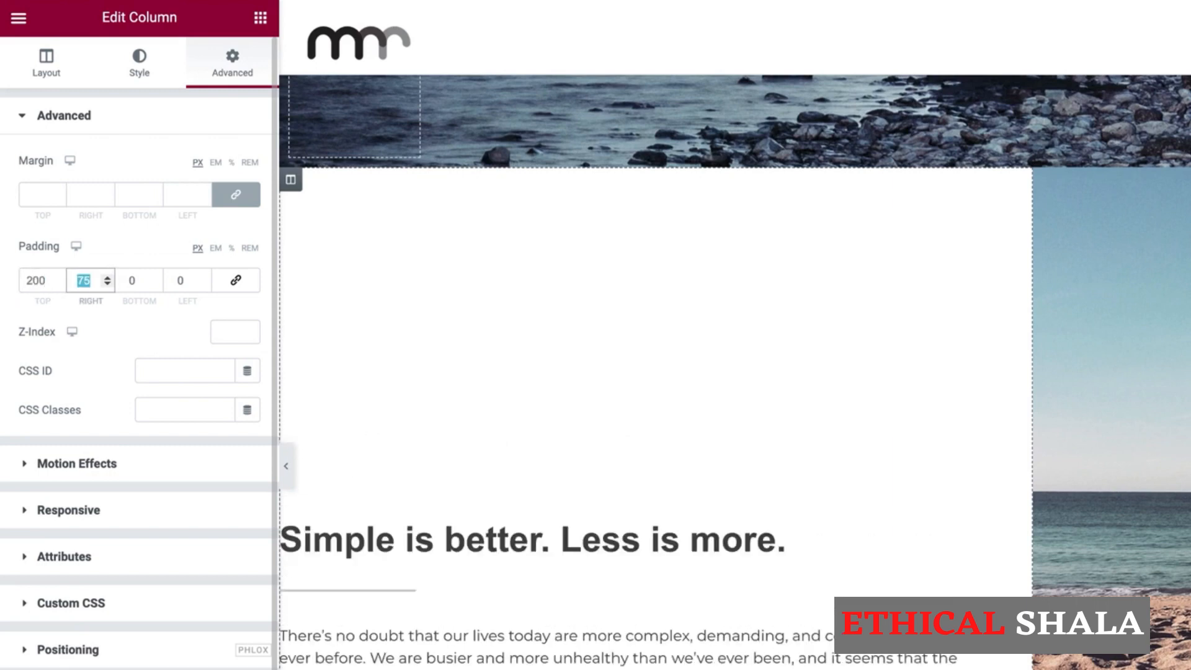
{"action": "type", "text": "100"}
{"action": "key", "text": "Tab"}
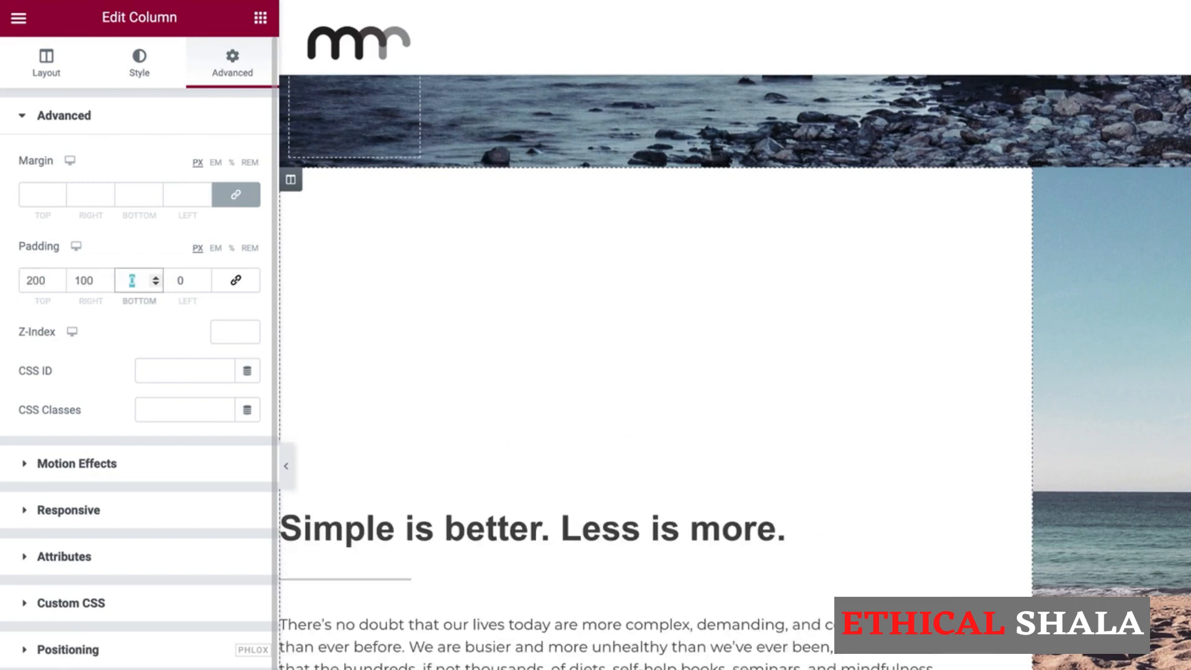
{"action": "type", "text": "200"}
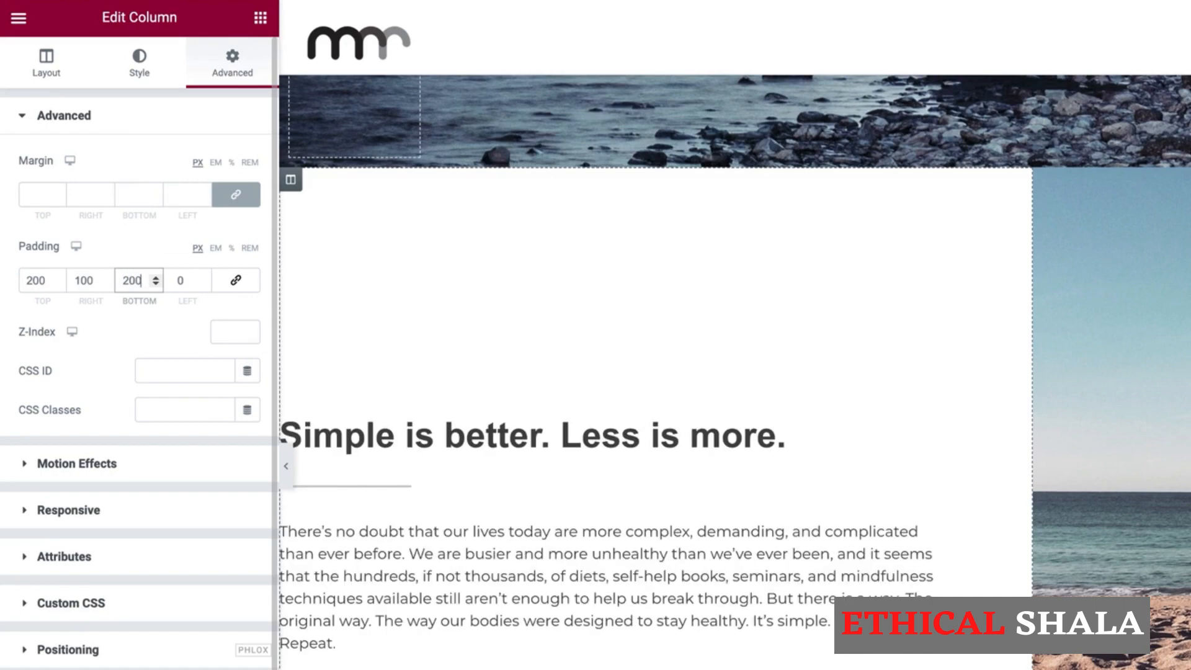
{"action": "key", "text": "Tab"}
{"action": "type", "text": "100"}
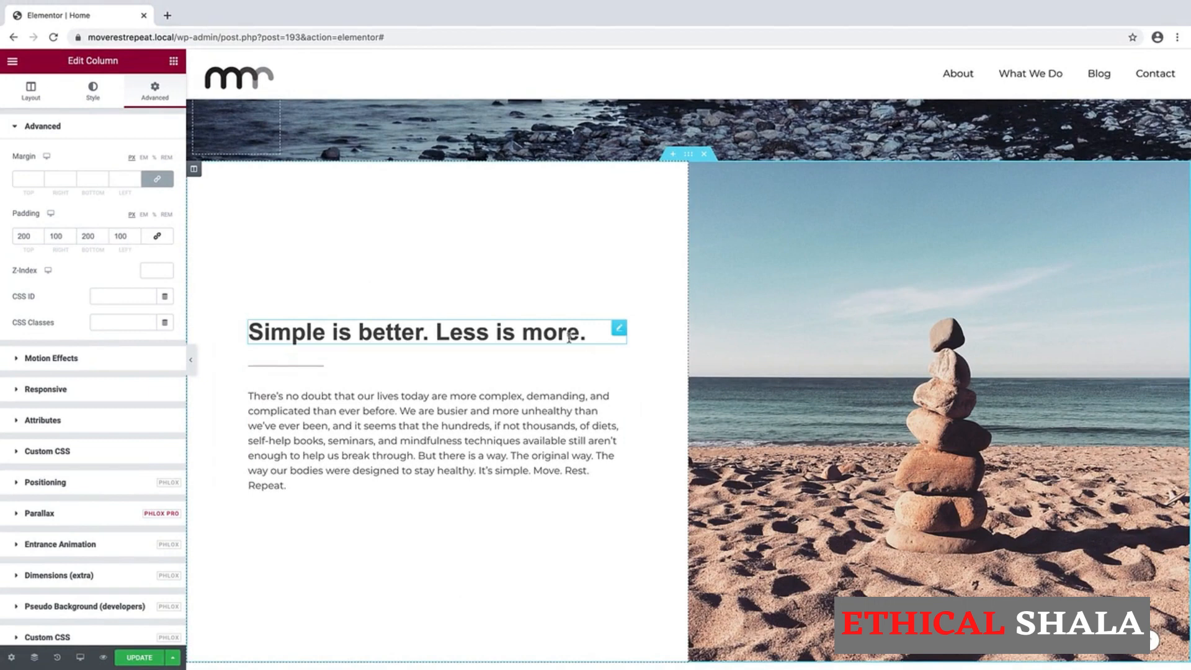
Change the heading to "It's really that simple." and replace the paragraph with the copy from "Health, energy, and motivation aren't elusive." to "motion, relaxation, and rhythm."
{"action": "left_click_drag", "start_coordinate": [588, 333], "coordinate": [254, 333]}
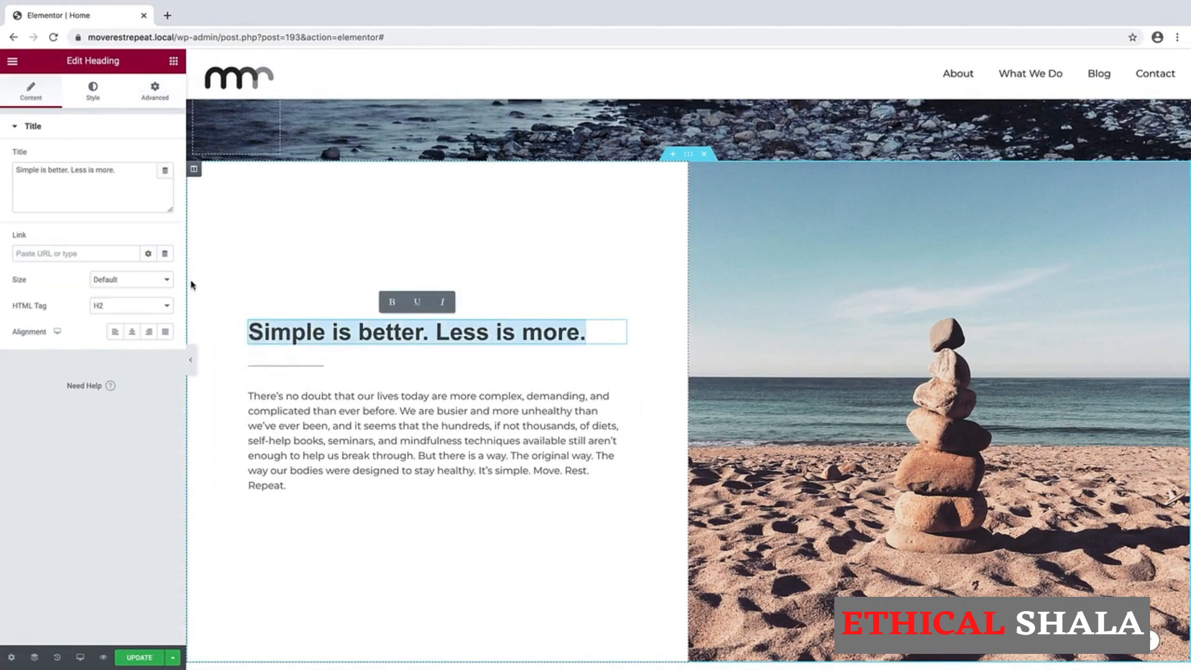
{"action": "type", "text": "It's really that simple."}
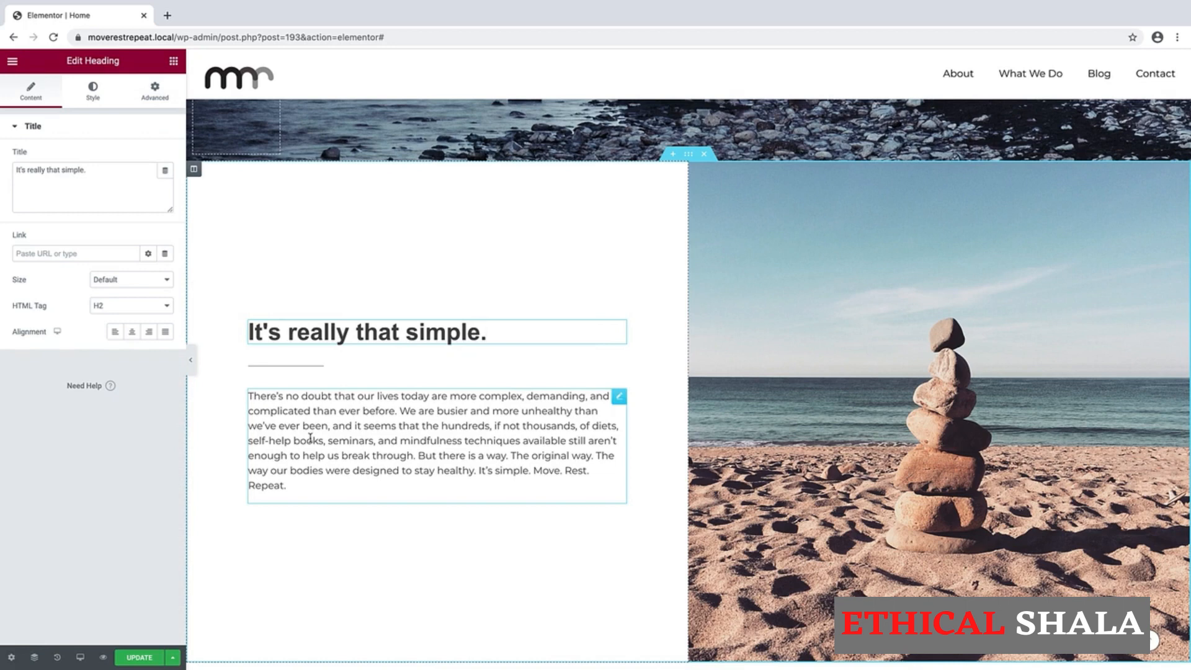
{"action": "left_click", "coordinate": [310, 439]}
{"action": "left_click", "coordinate": [72, 271]}
{"action": "key", "text": "ctrl+a"}
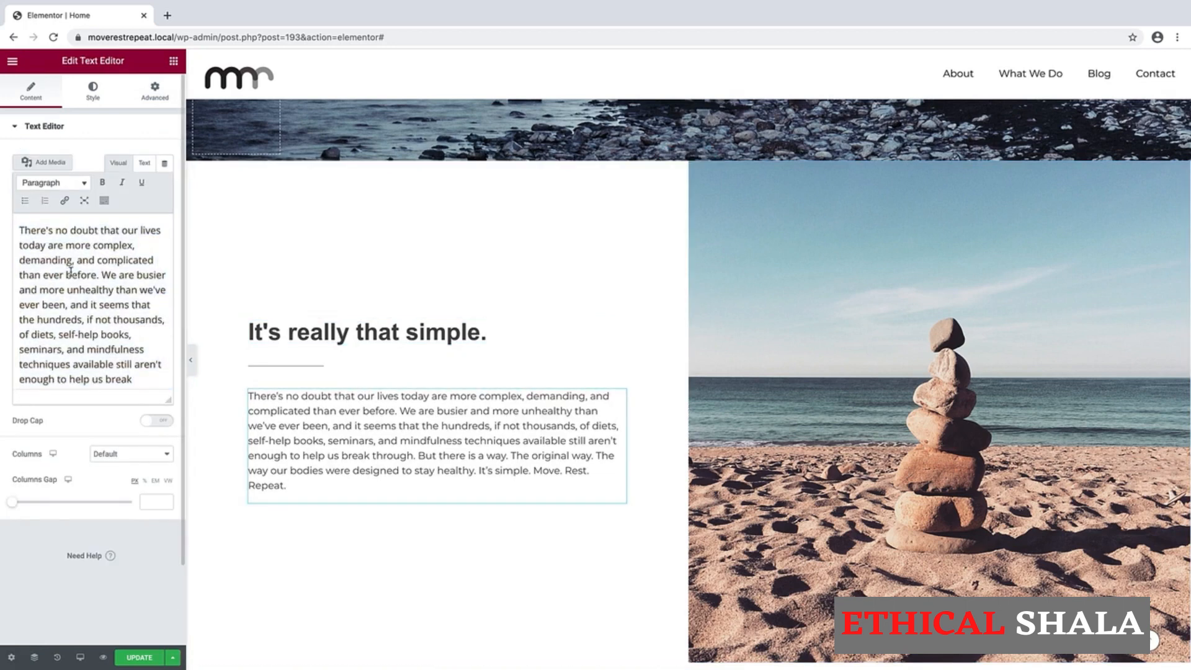
{"action": "type", "text": "Health, energy, and motivation aren't elusive. When pursued in harmony with one another, a lifestyle marked by reached potential, fulfilled dreams, and conquered goals is not only achievable, but just the beginning. Move Rest Repeat is dedicated to helping all people realize the joy of a life of motion, relaxation, and rhythm."}
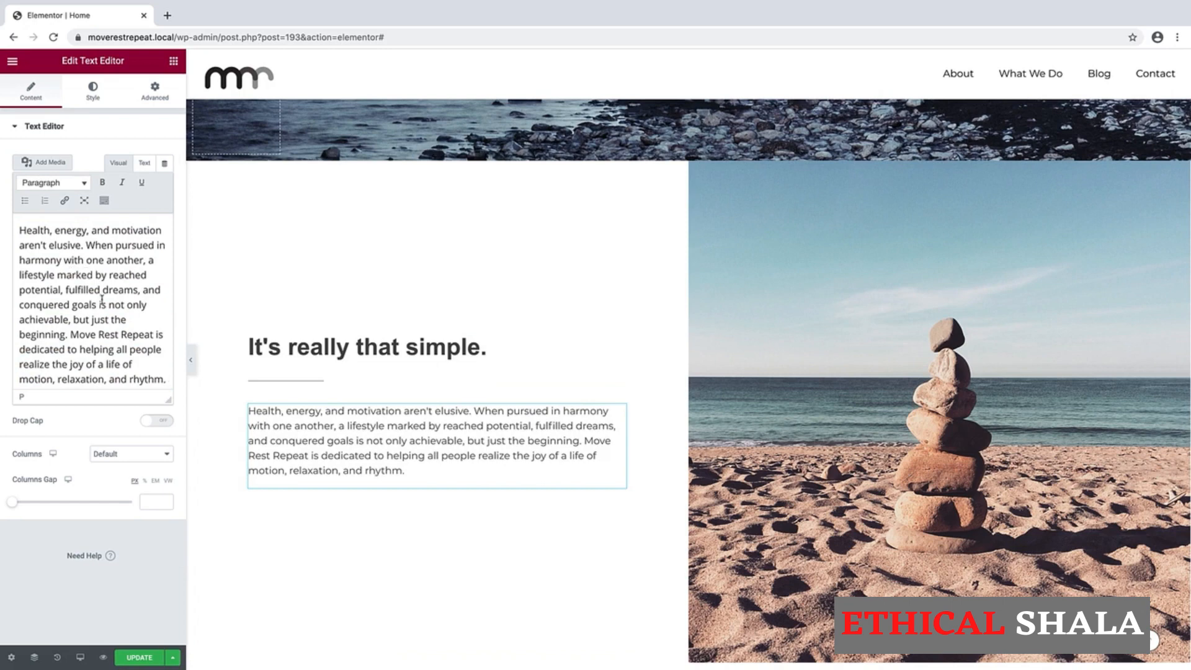
Add a Button widget below the paragraph in the text column and set its text to "About >"
{"action": "left_click", "coordinate": [174, 61]}
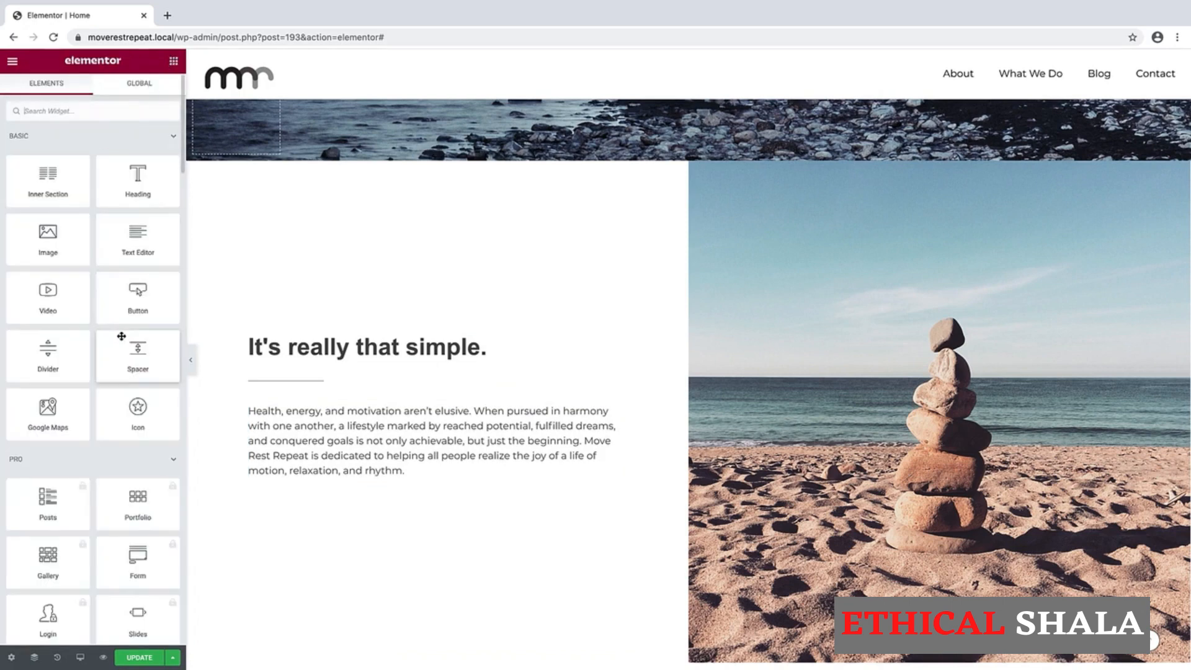
{"action": "left_click_drag", "start_coordinate": [130, 296], "coordinate": [341, 478]}
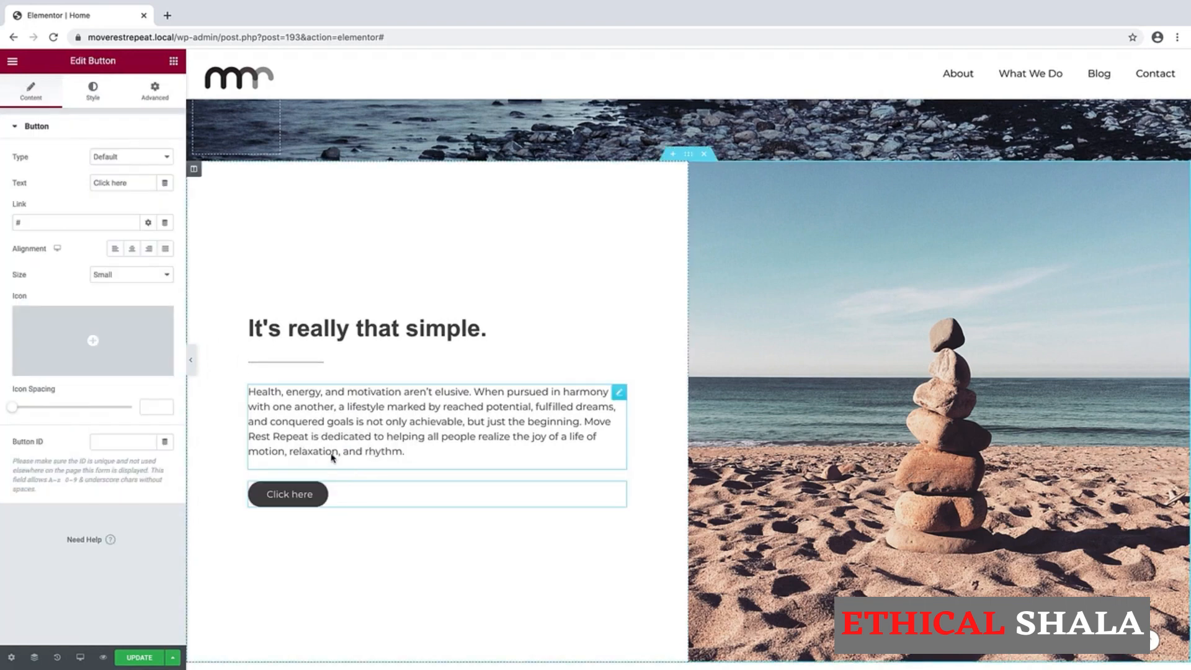
{"action": "left_click_drag", "start_coordinate": [128, 182], "coordinate": [70, 182]}
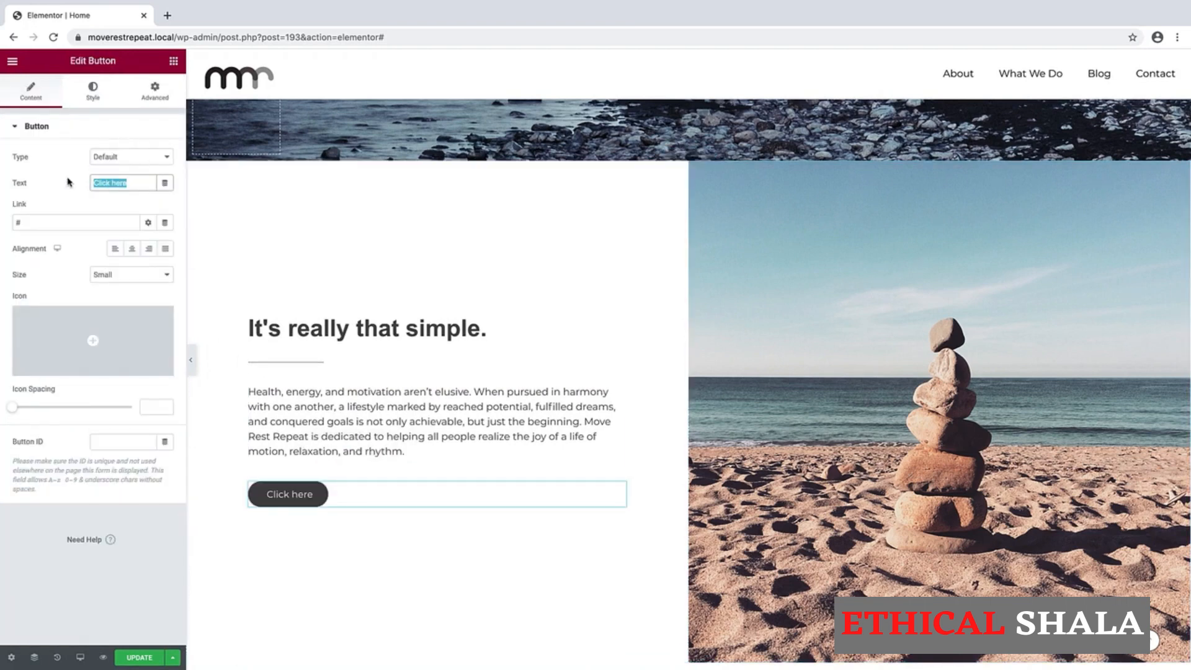
{"action": "type", "text": "About >"}
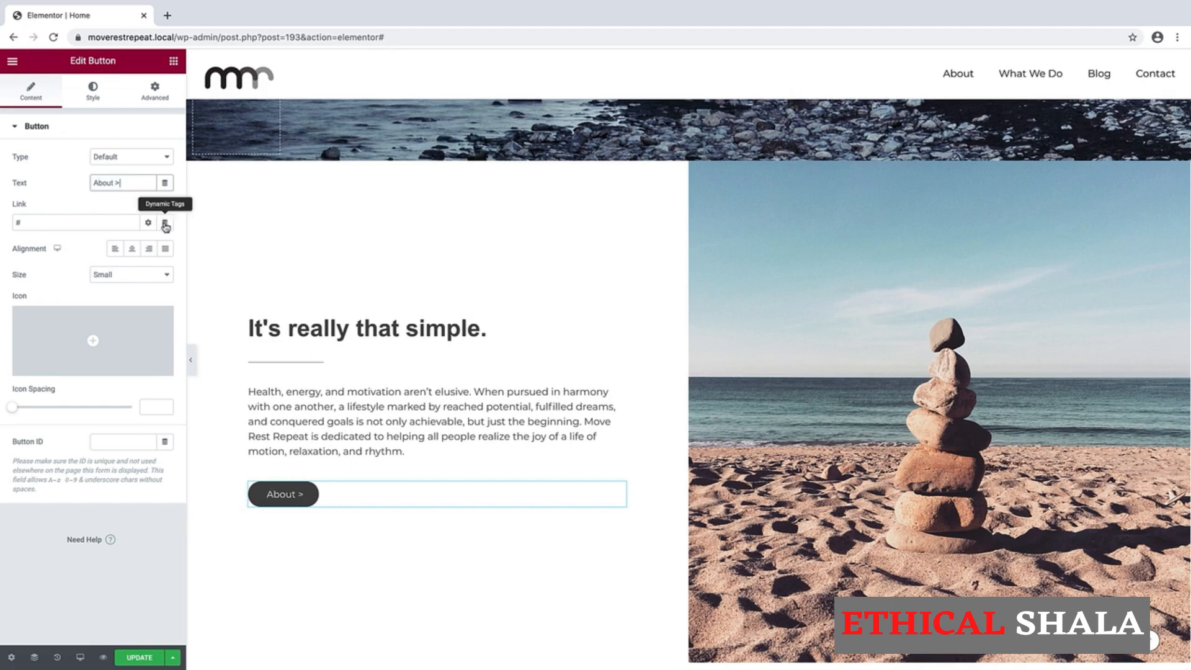
Link the button to the About page using the dynamic Pages URL tag
{"action": "left_click", "coordinate": [166, 224]}
{"action": "left_click", "coordinate": [23, 297]}
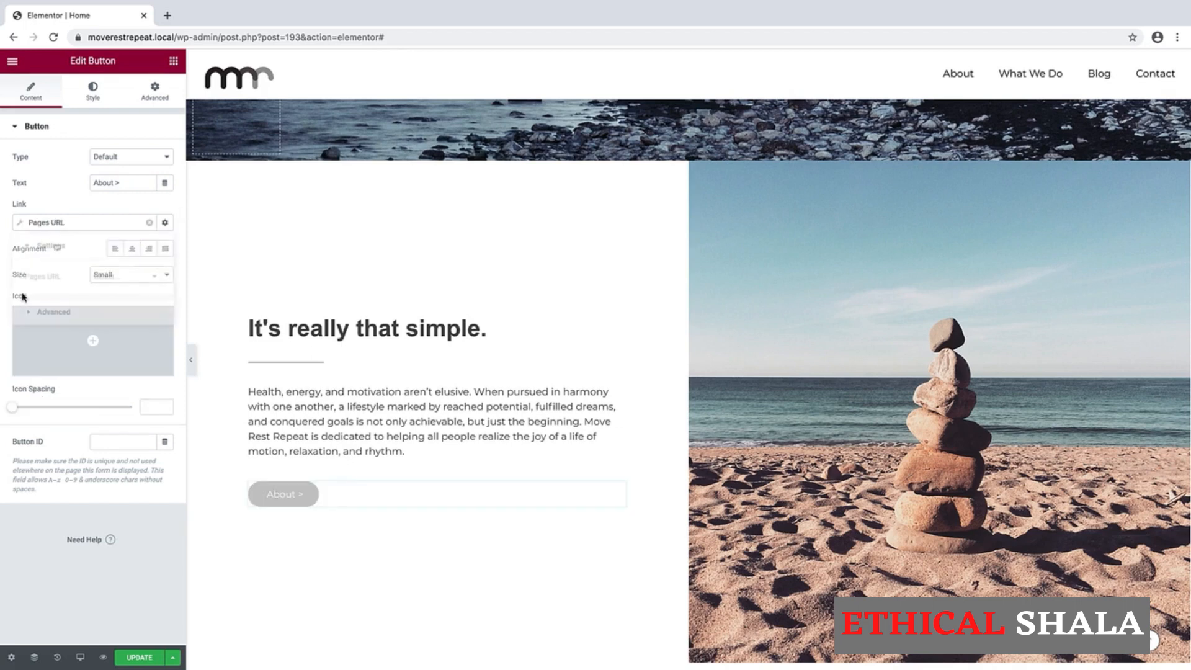
{"action": "left_click", "coordinate": [128, 276]}
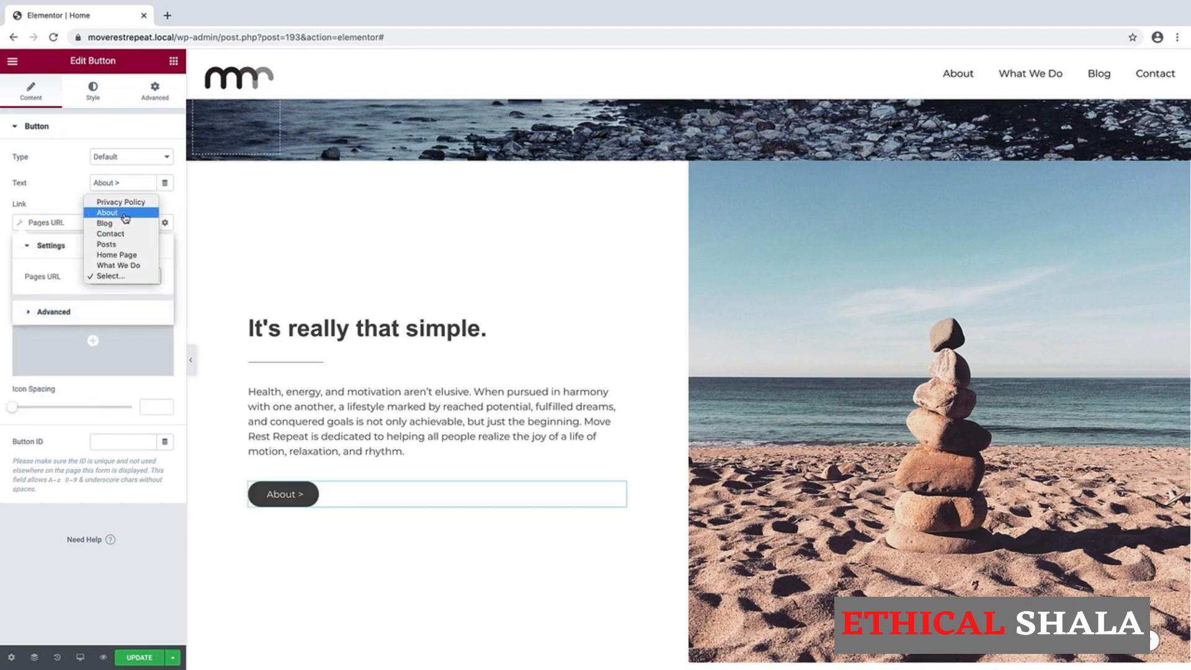
{"action": "left_click", "coordinate": [112, 213]}
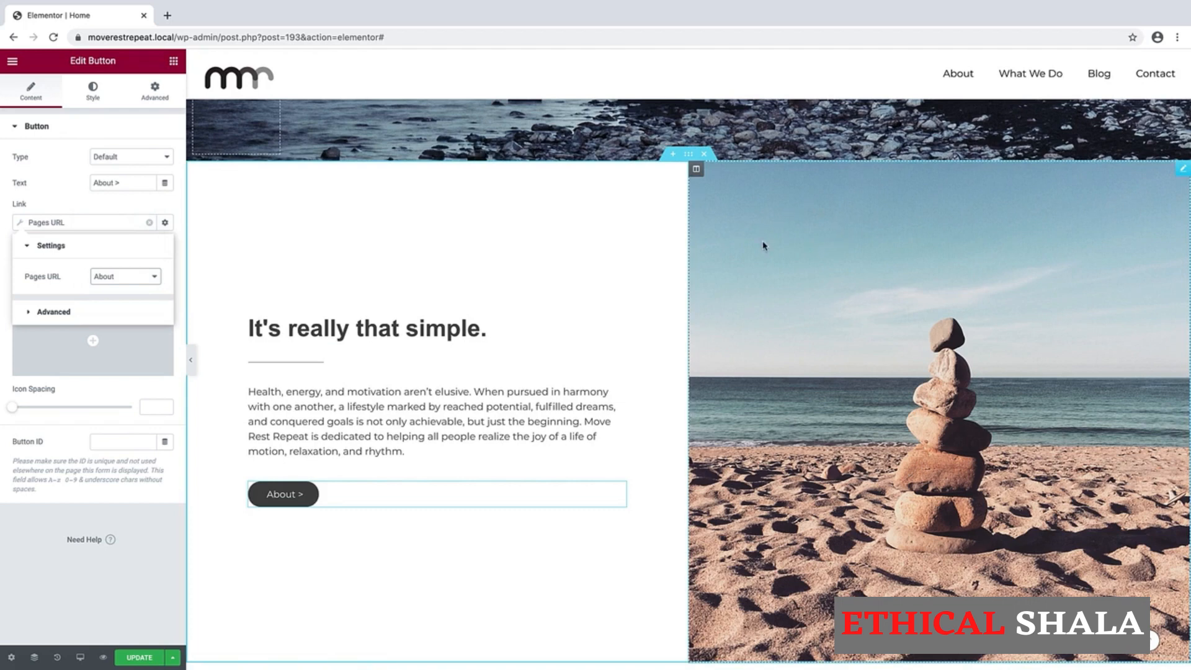
Delete the stacked-stones image and give its column a Classic background with the image Home-Page-Section-1.jpg
{"action": "right_click", "coordinate": [1180, 174]}
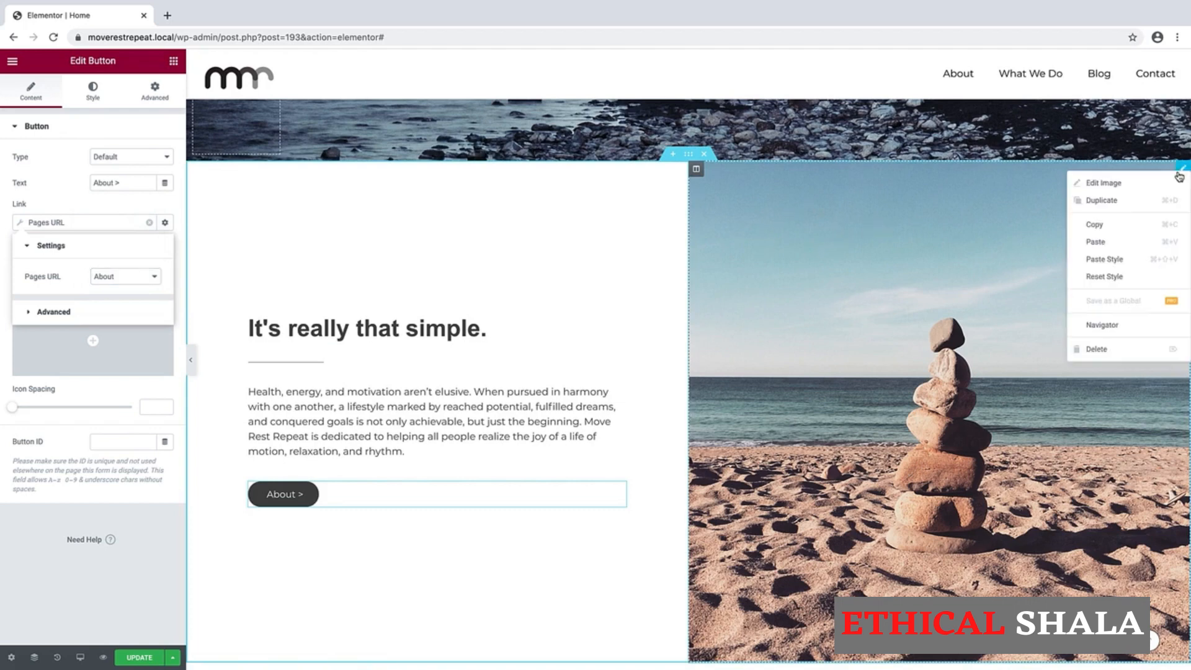
{"action": "left_click", "coordinate": [1093, 347]}
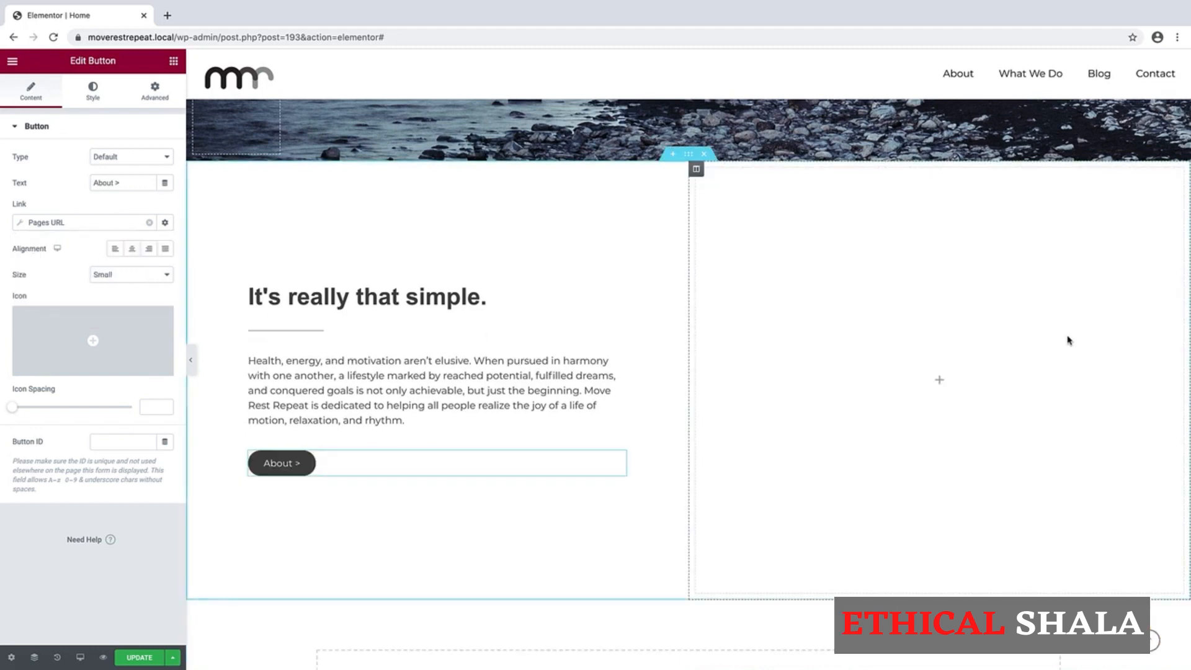
{"action": "right_click", "coordinate": [696, 169]}
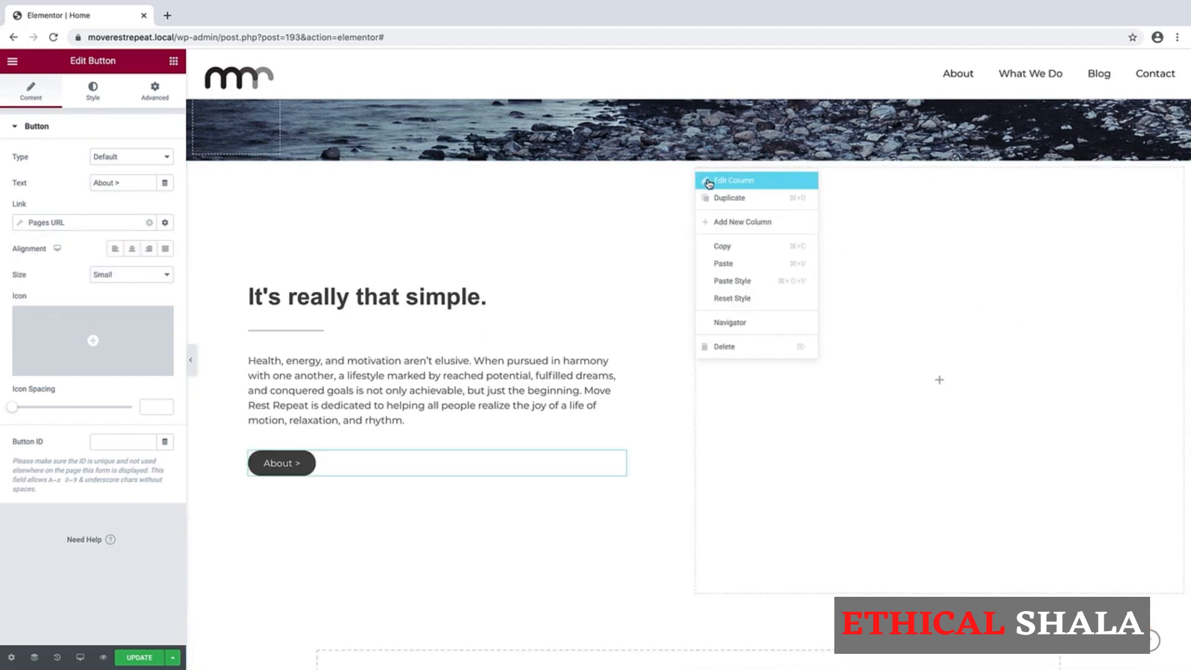
{"action": "left_click", "coordinate": [709, 181]}
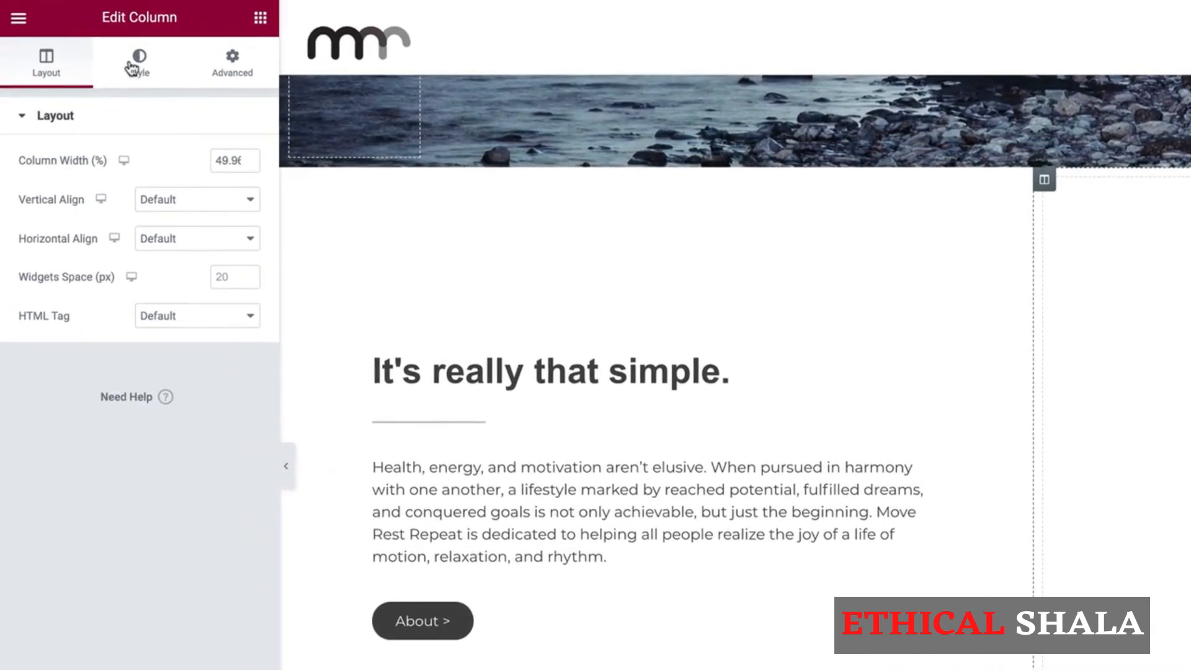
{"action": "left_click", "coordinate": [133, 64]}
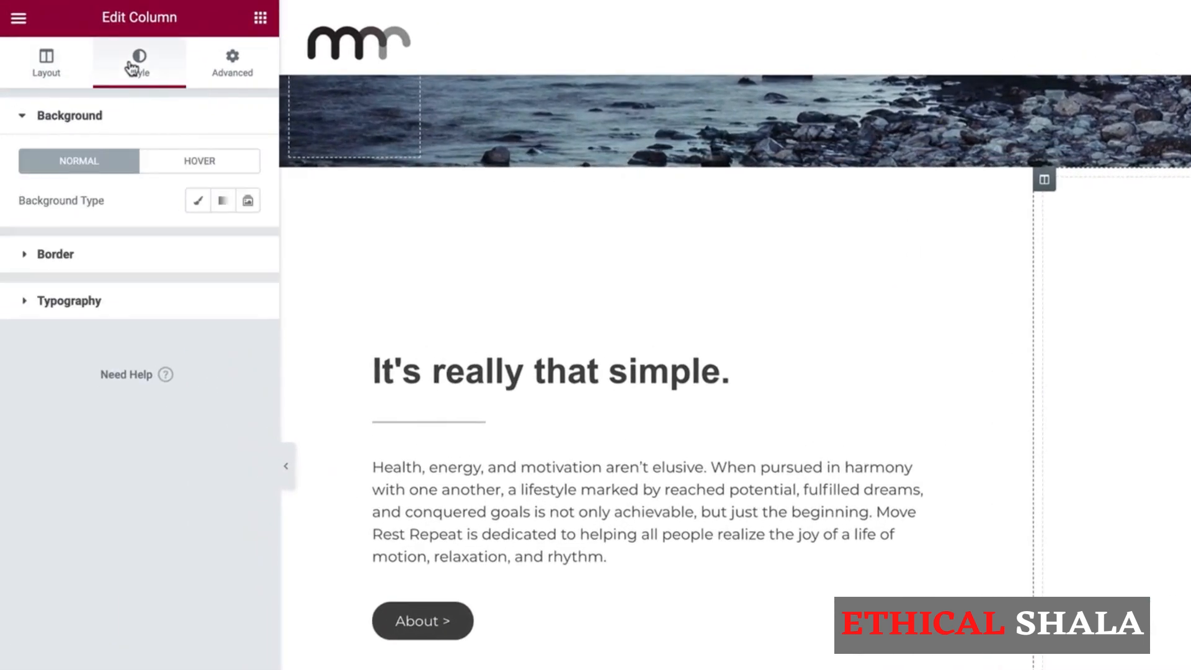
{"action": "left_click", "coordinate": [197, 200]}
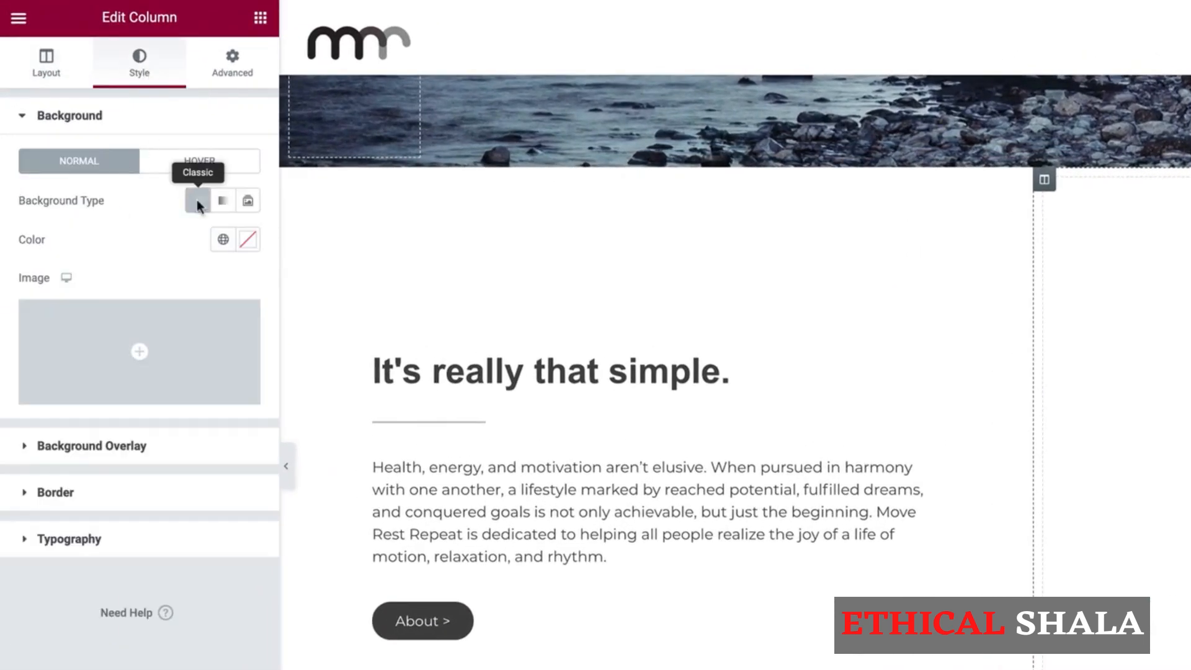
{"action": "left_click", "coordinate": [150, 353]}
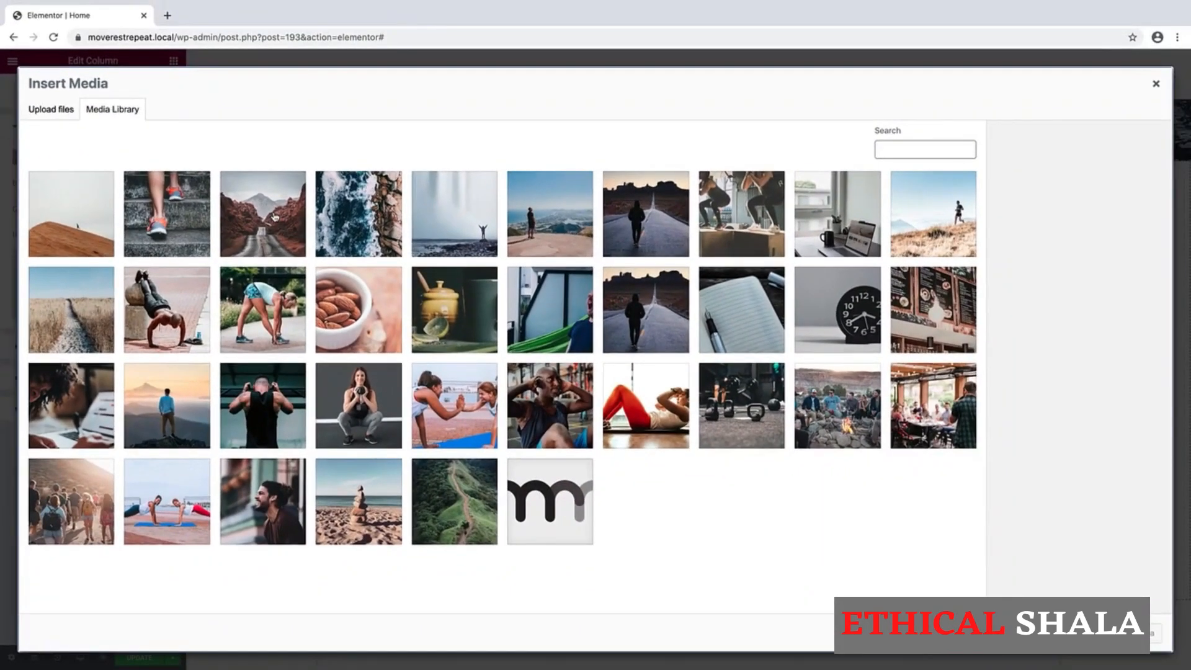
{"action": "left_click", "coordinate": [275, 216]}
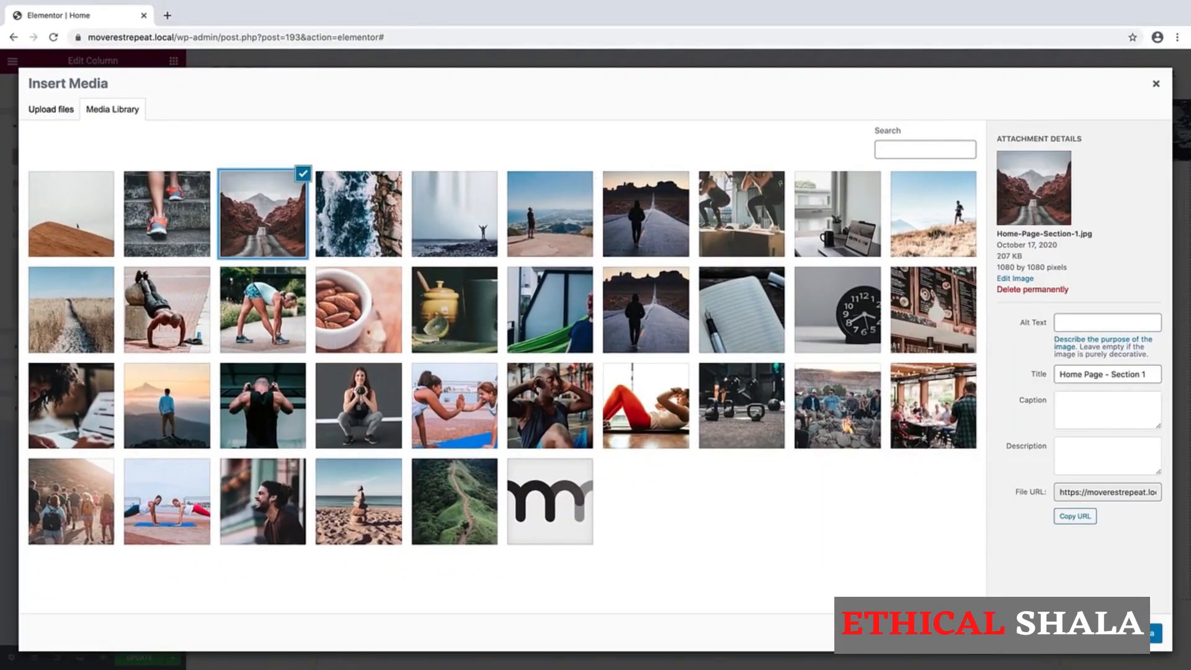
{"action": "left_click", "coordinate": [1155, 633]}
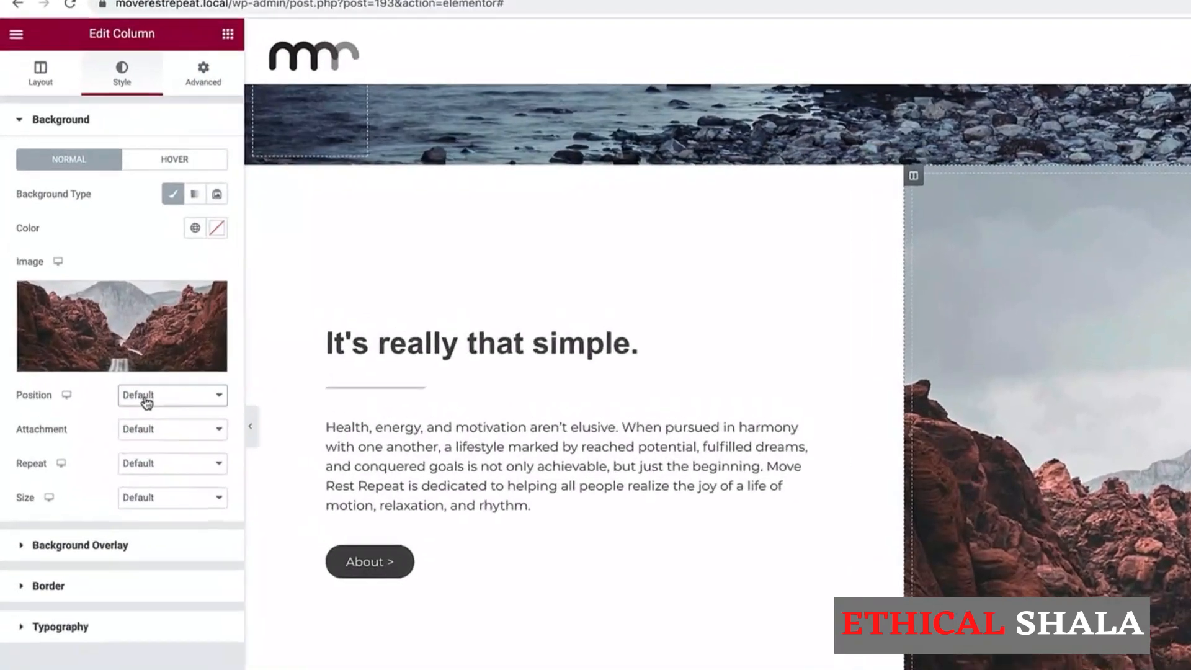
Set the column's background image position to Center Center and its size to Cover
{"action": "left_click", "coordinate": [147, 403]}
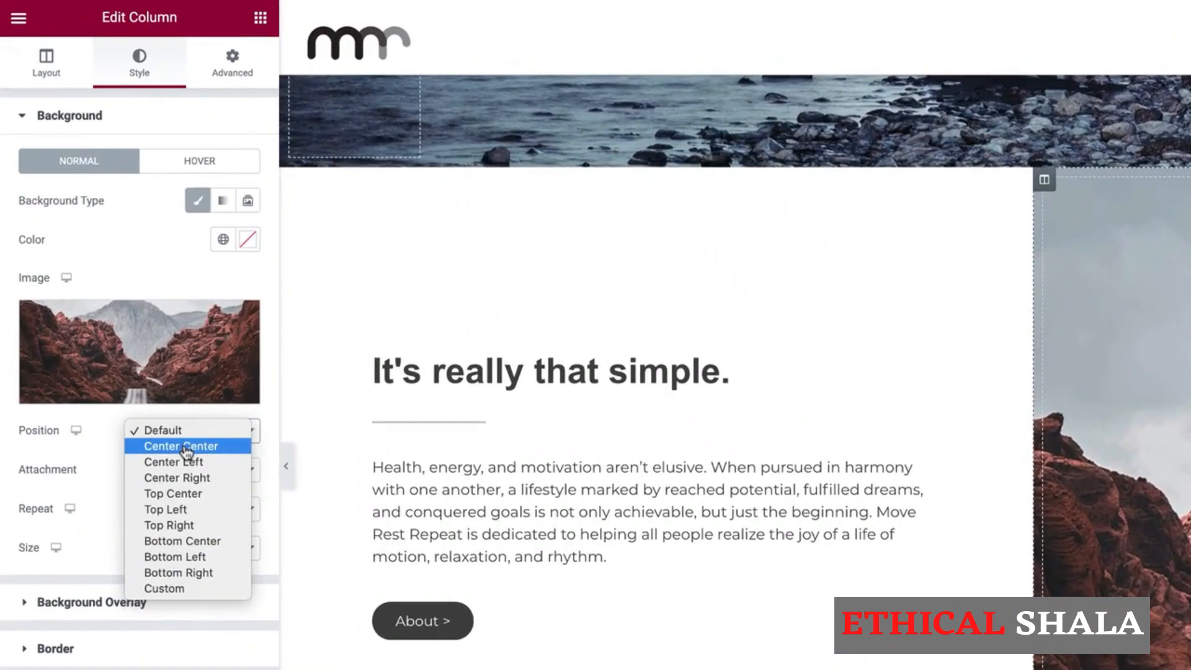
{"action": "left_click", "coordinate": [186, 447]}
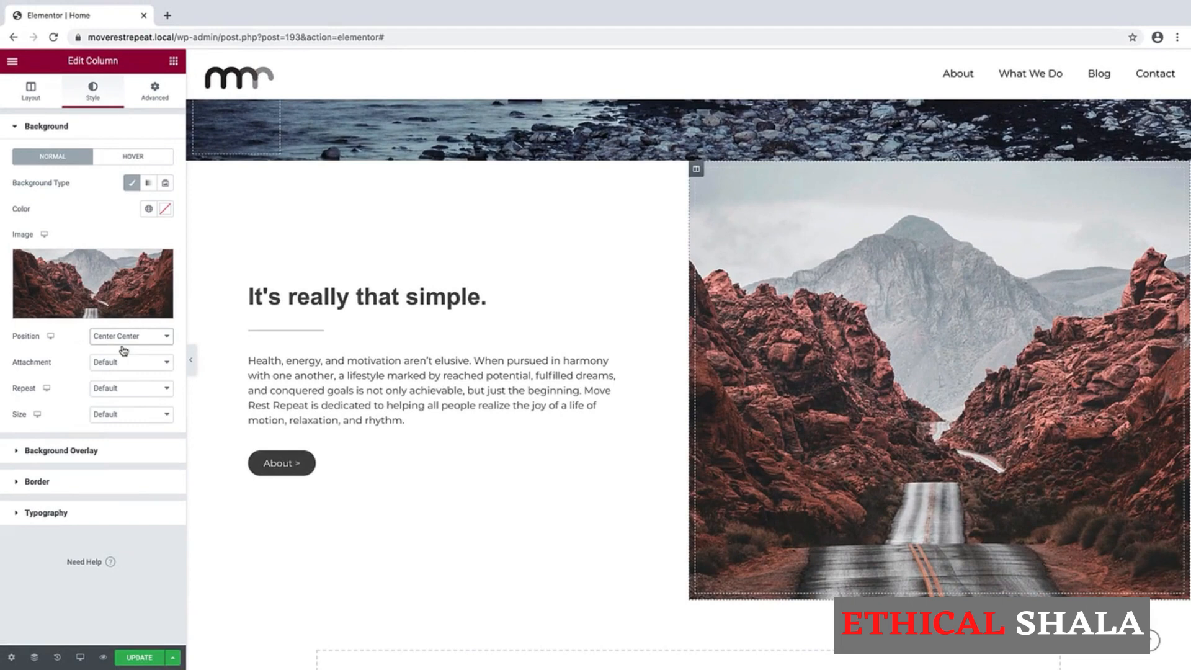
{"action": "left_click", "coordinate": [106, 414]}
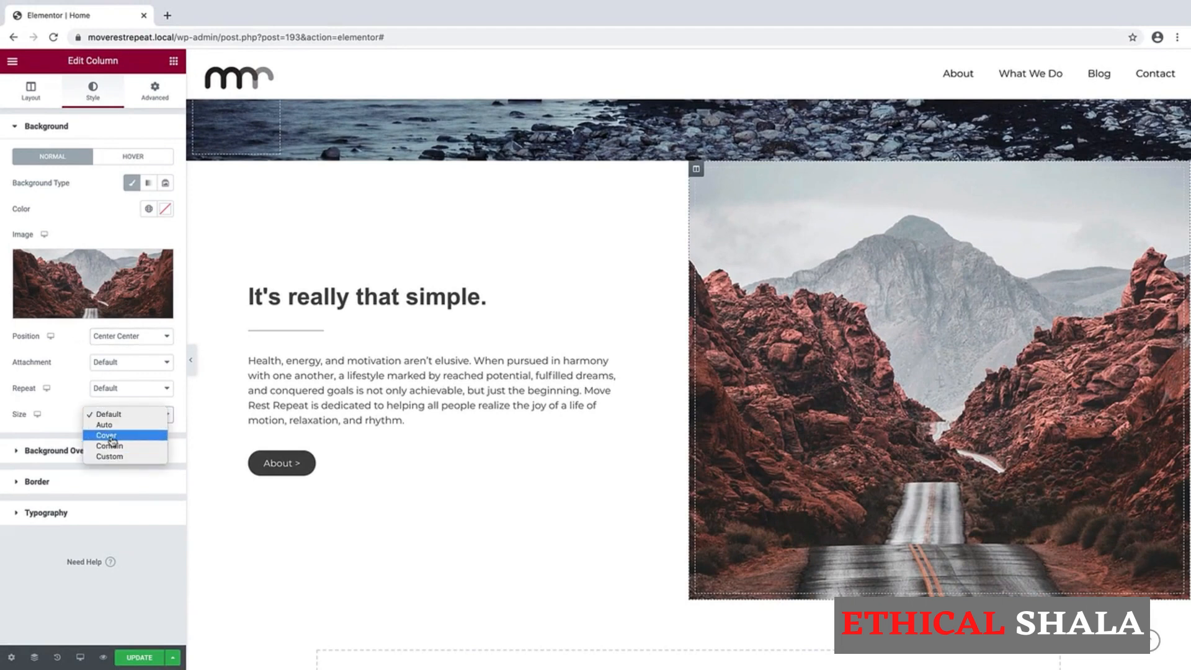
{"action": "left_click", "coordinate": [106, 435]}
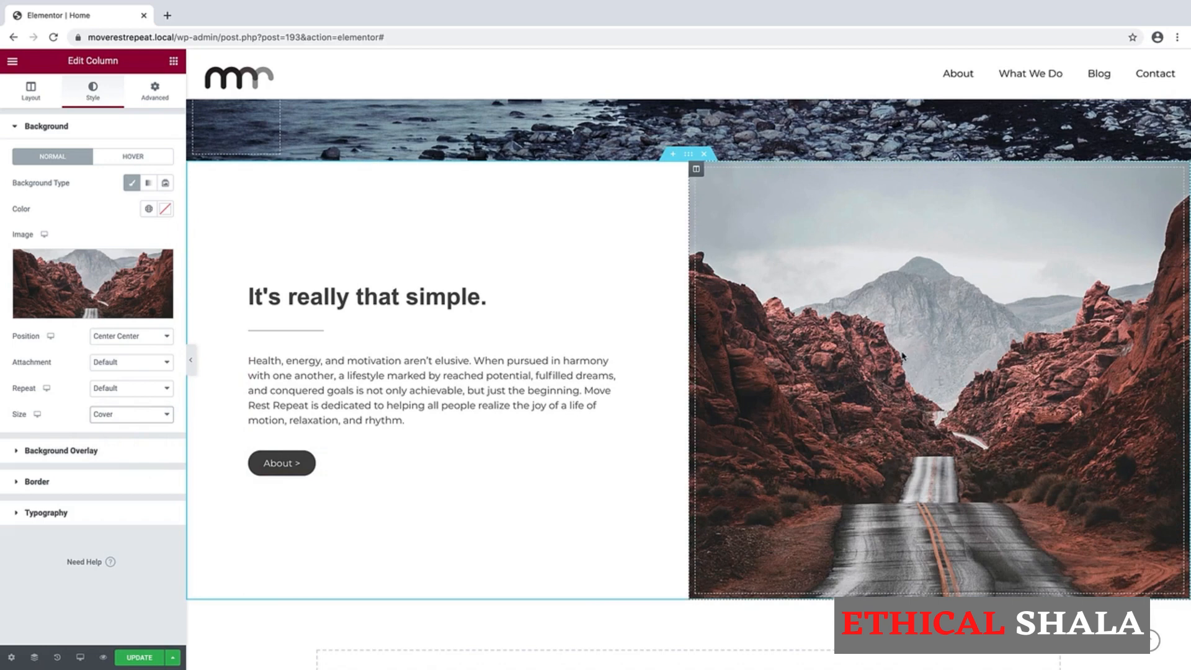
Unlink the margin values of the column with the mountain-road background and set all four margins to 0
{"action": "left_click", "coordinate": [155, 93]}
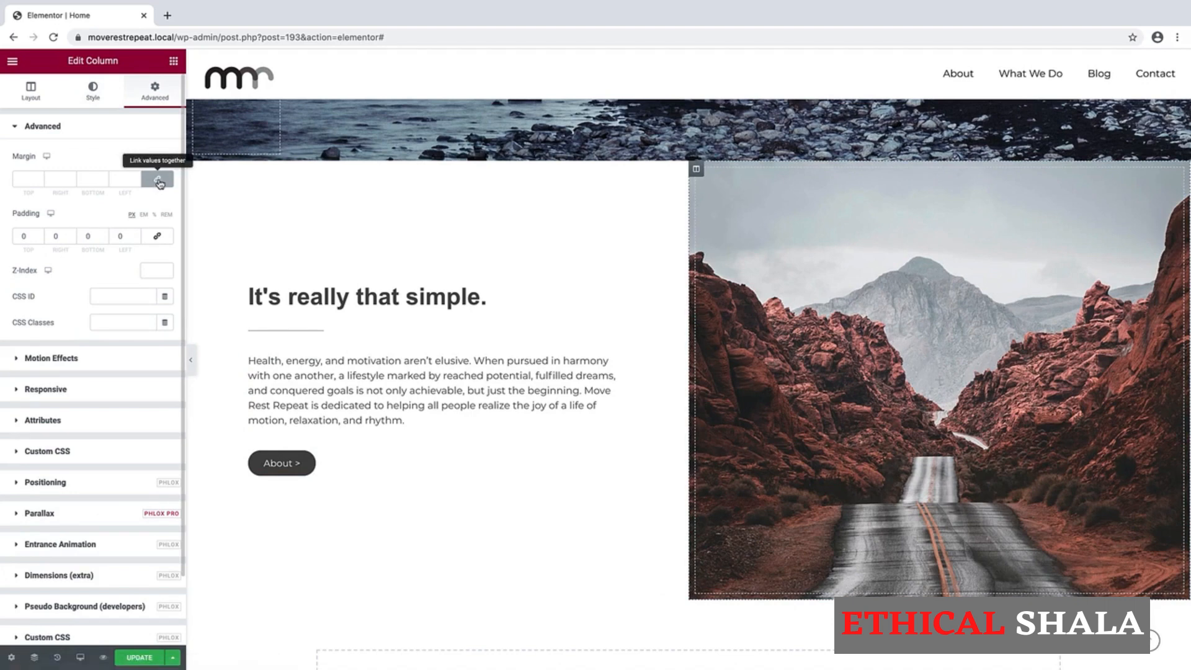
{"action": "left_click", "coordinate": [159, 183]}
{"action": "left_click", "coordinate": [159, 240]}
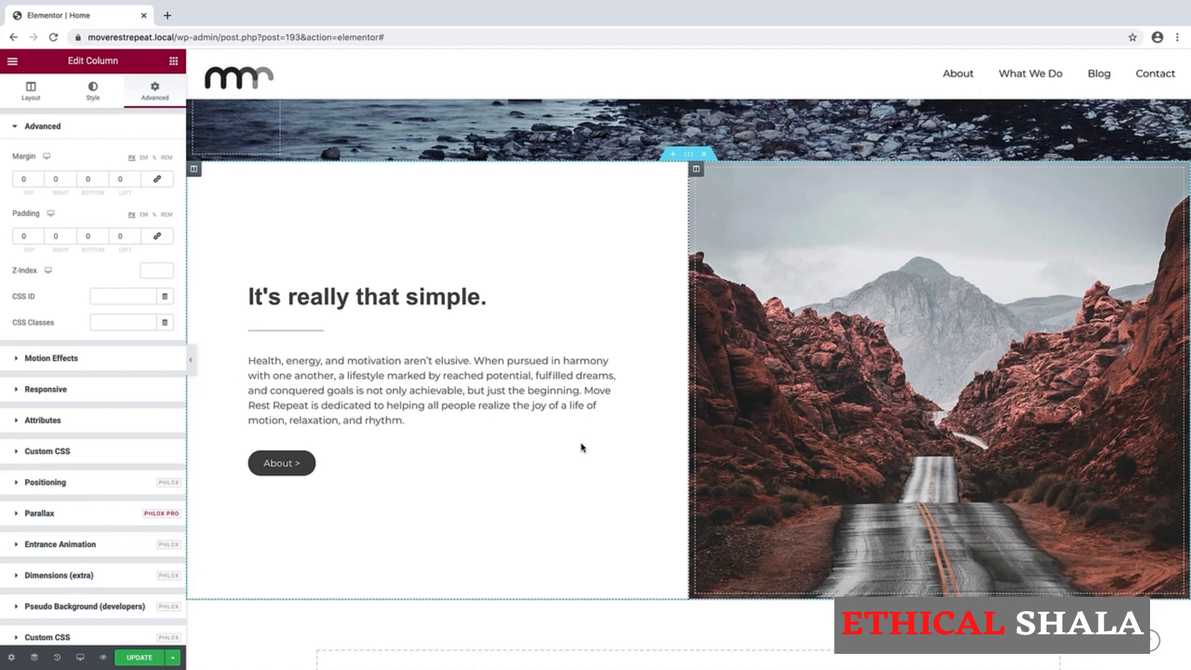
Duplicate the full-width two-column section directly below itself
{"action": "right_click", "coordinate": [688, 158]}
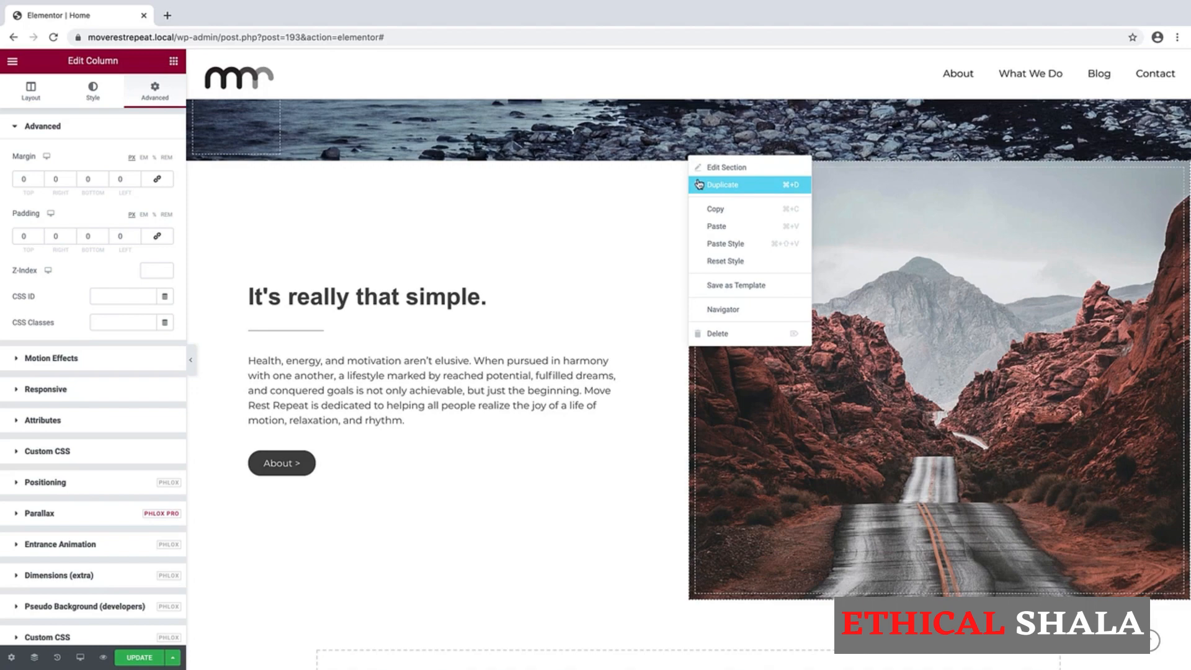
{"action": "left_click", "coordinate": [699, 184]}
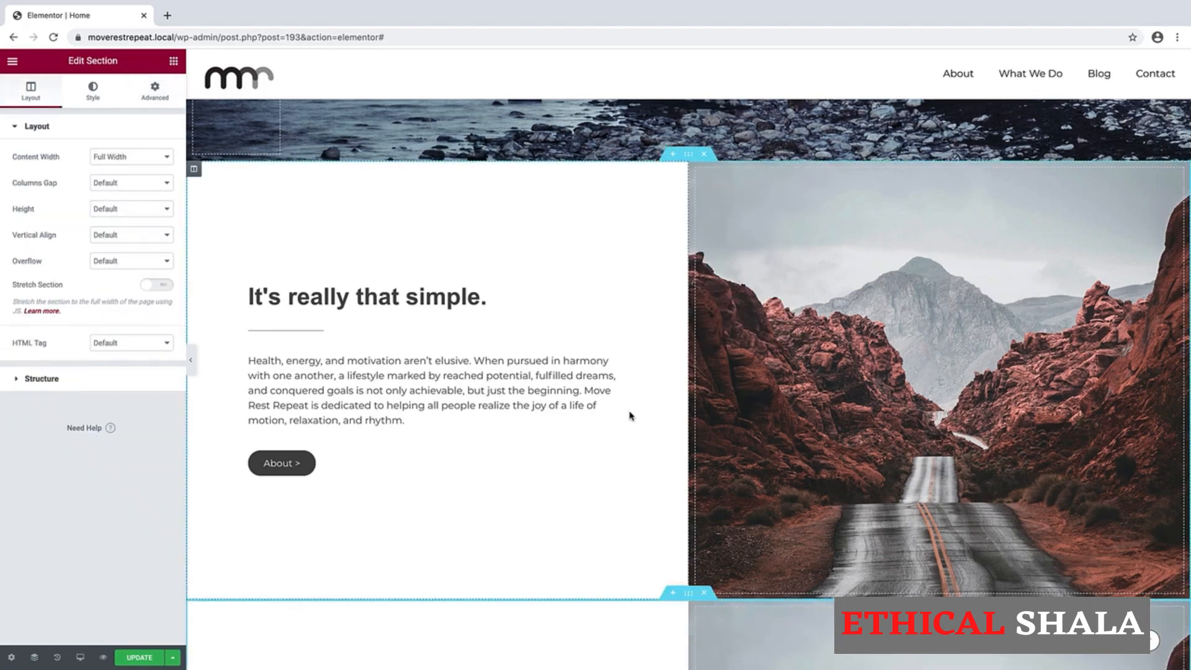
In the duplicated section, move the mountain-road image column to the left of the text column
{"action": "scroll", "coordinate": [630, 415], "scroll_direction": "down", "scroll_amount": 7}
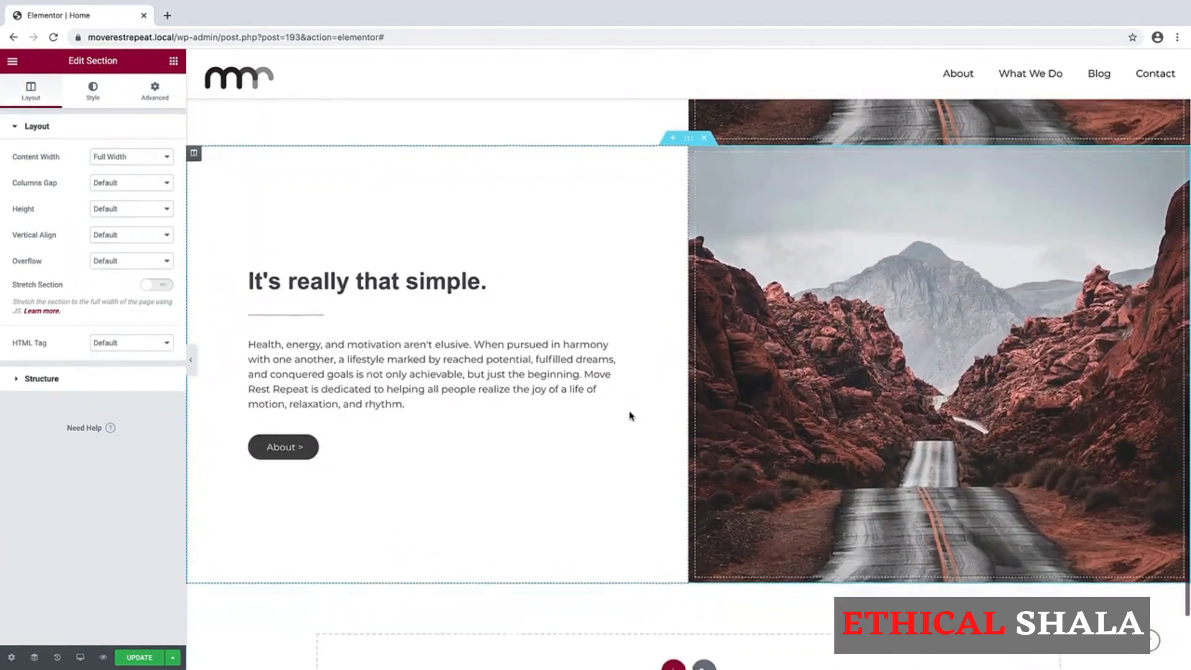
{"action": "scroll", "coordinate": [630, 416], "scroll_direction": "up", "scroll_amount": 1}
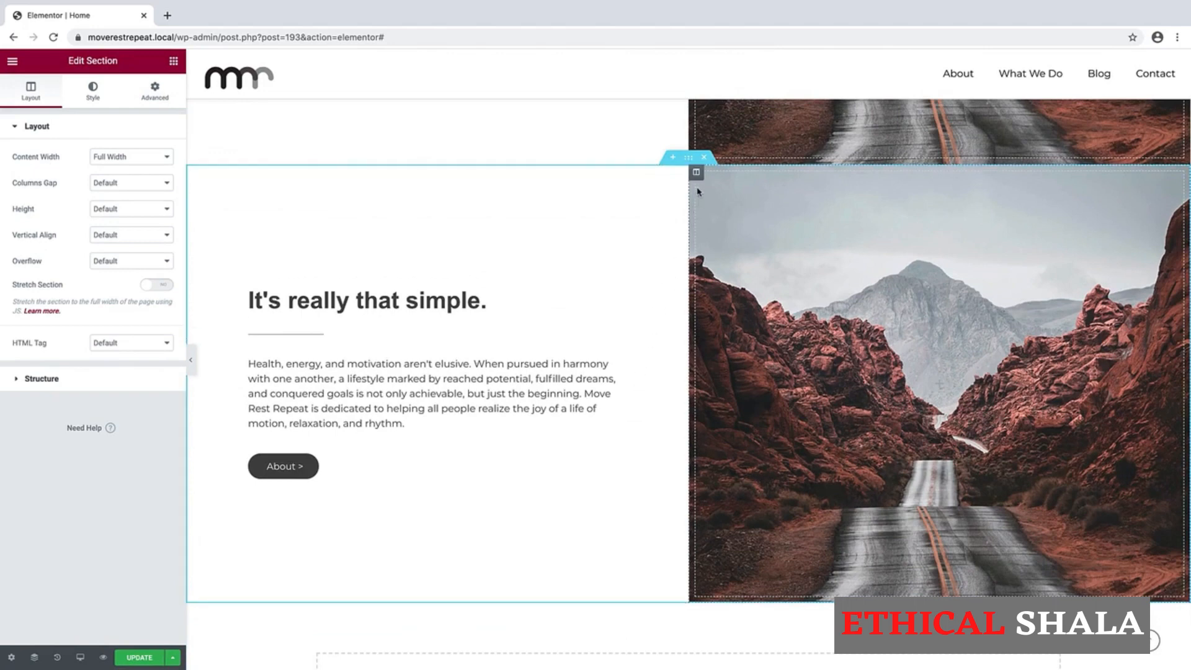
{"action": "left_click_drag", "start_coordinate": [695, 175], "coordinate": [256, 215]}
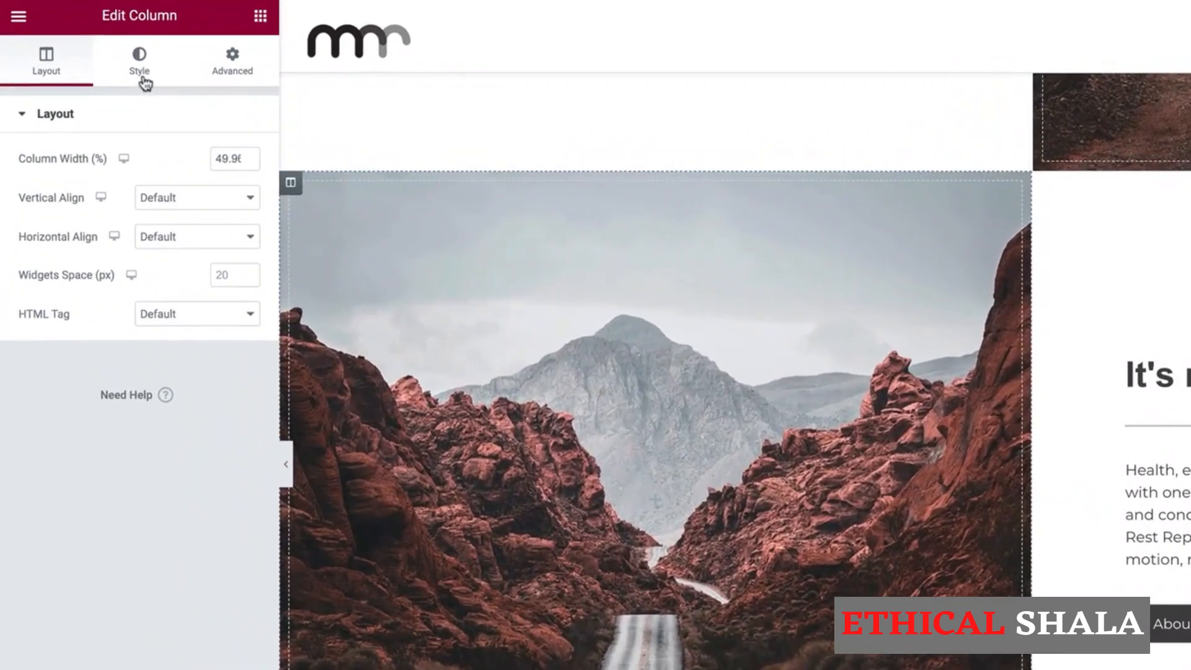
Replace the background image of the moved column with Home-Page-Section-2.jpg from the media library
{"action": "left_click", "coordinate": [96, 103]}
{"action": "mouse_move", "coordinate": [141, 343]}
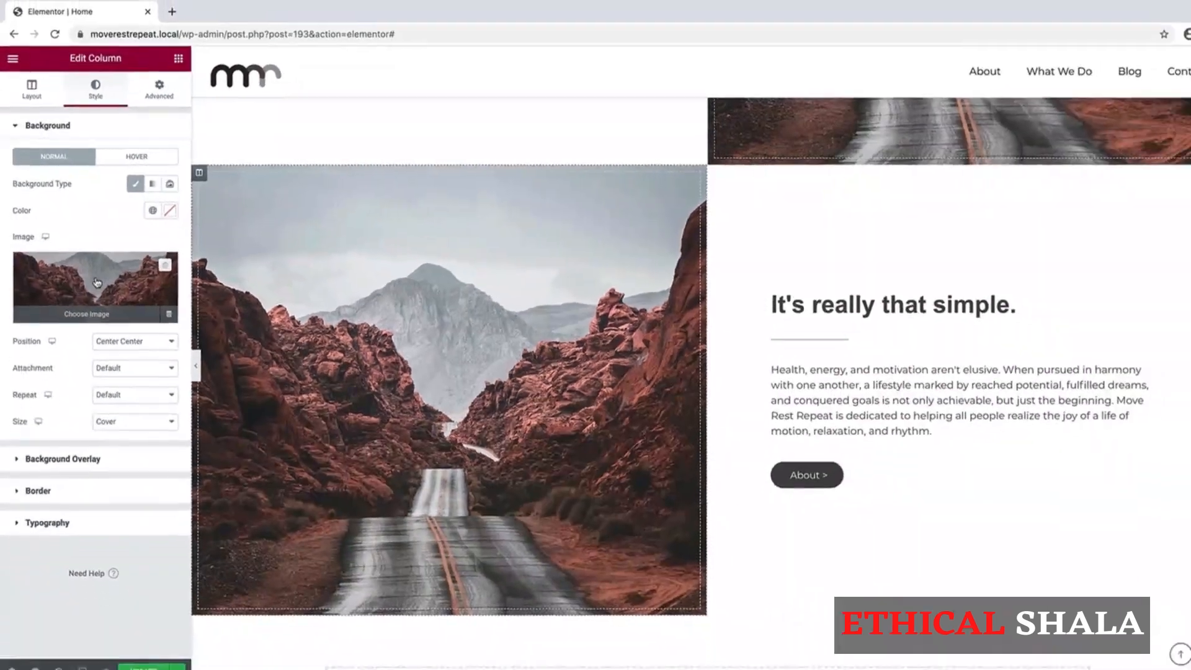
{"action": "left_click", "coordinate": [142, 342]}
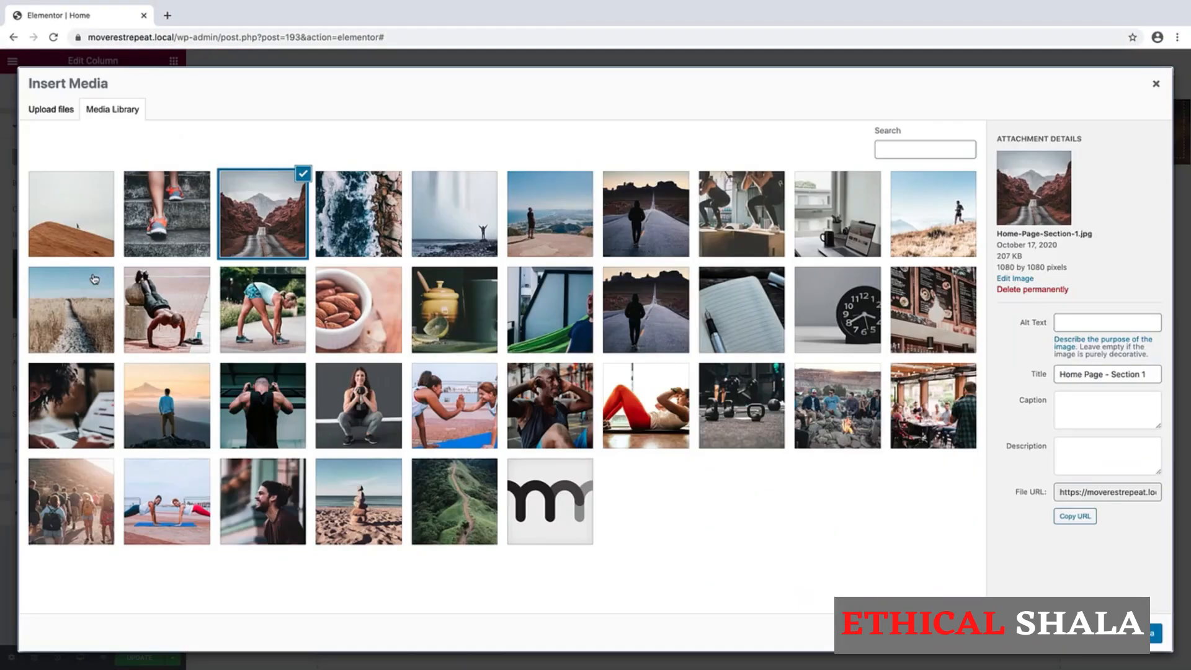
{"action": "left_click", "coordinate": [178, 217]}
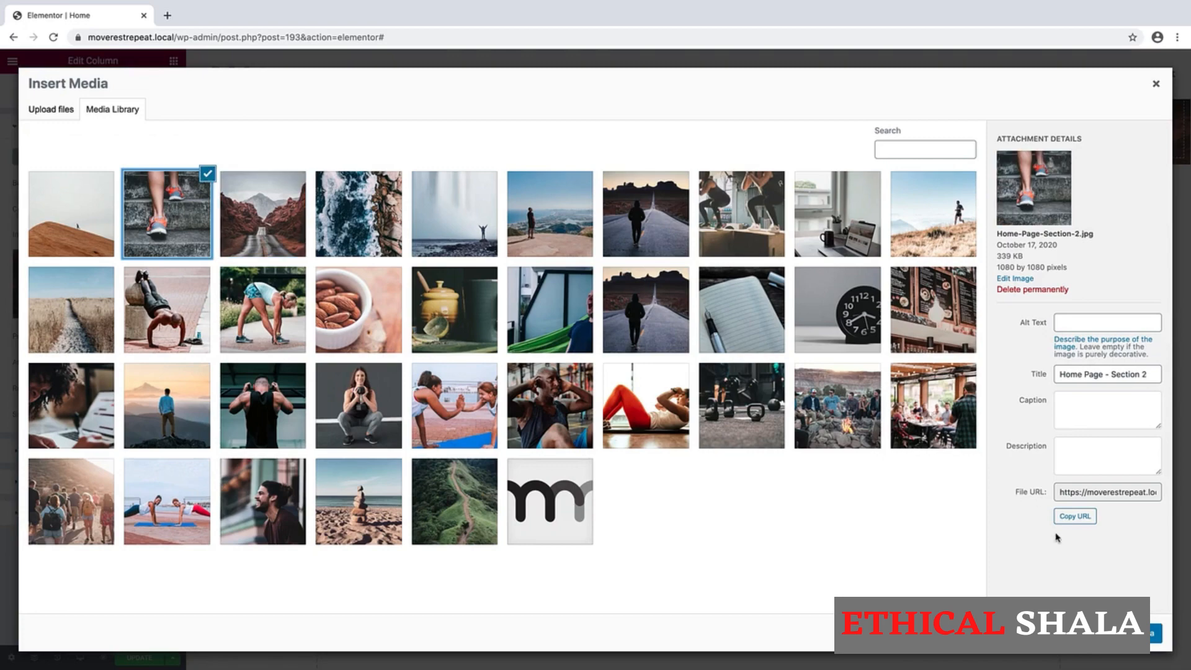
{"action": "left_click", "coordinate": [1156, 633]}
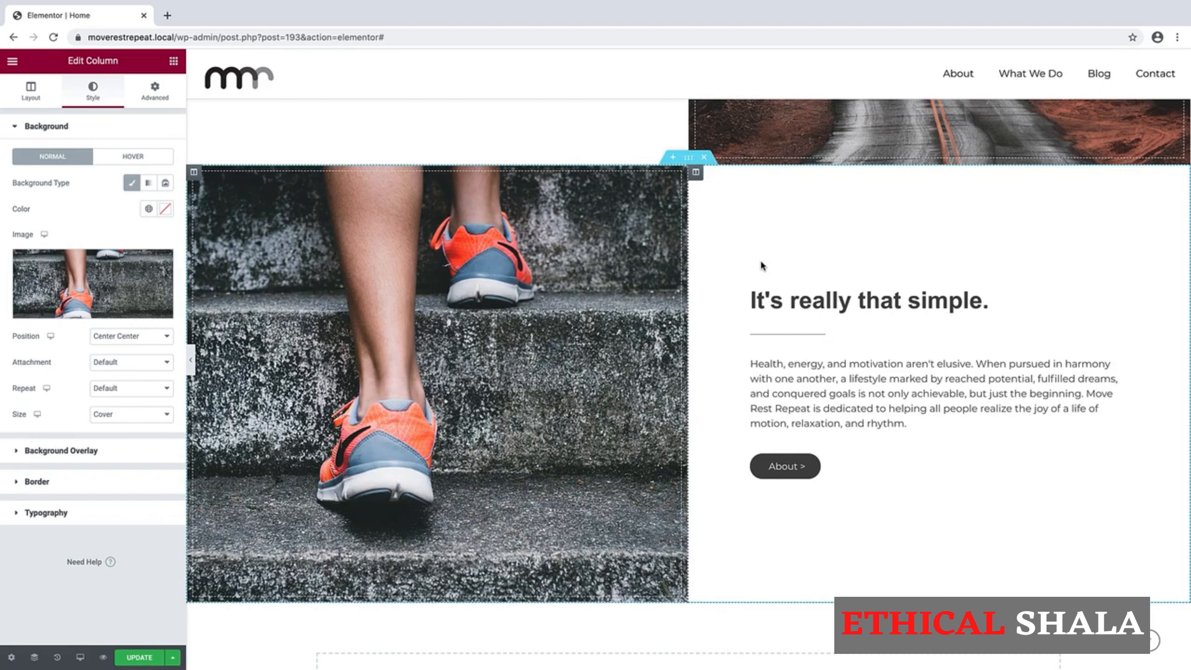
Set the duplicated section's text column to unlinked margins of 0 and linked padding of 100 px on all sides
{"action": "right_click", "coordinate": [697, 178]}
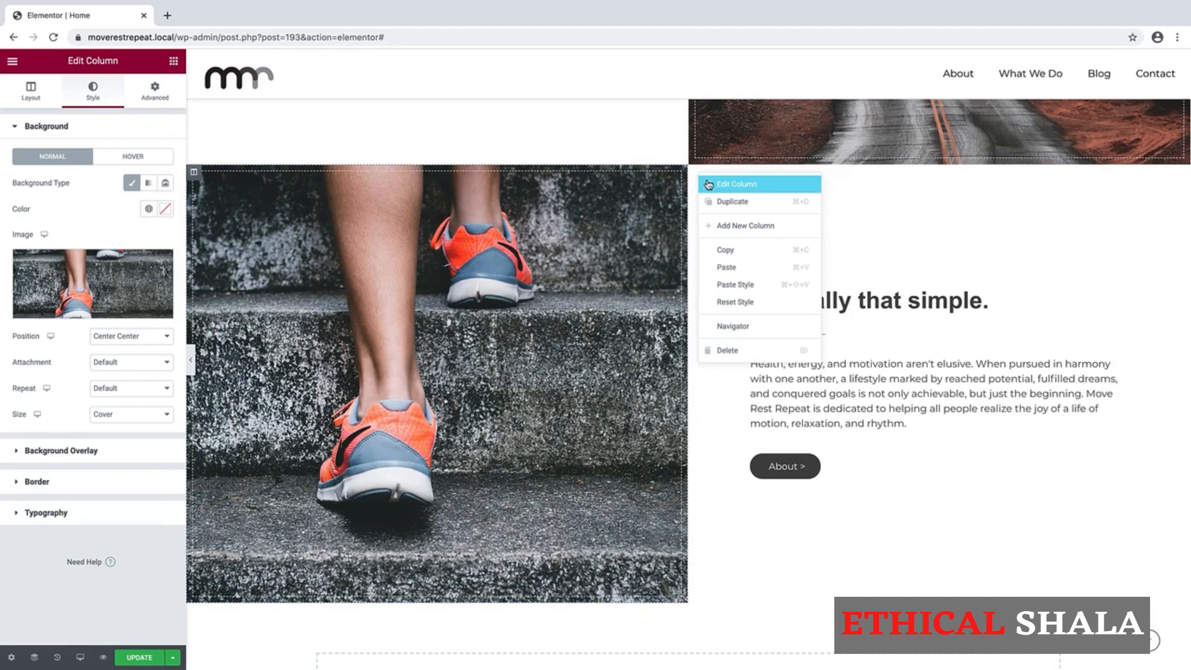
{"action": "left_click", "coordinate": [722, 184]}
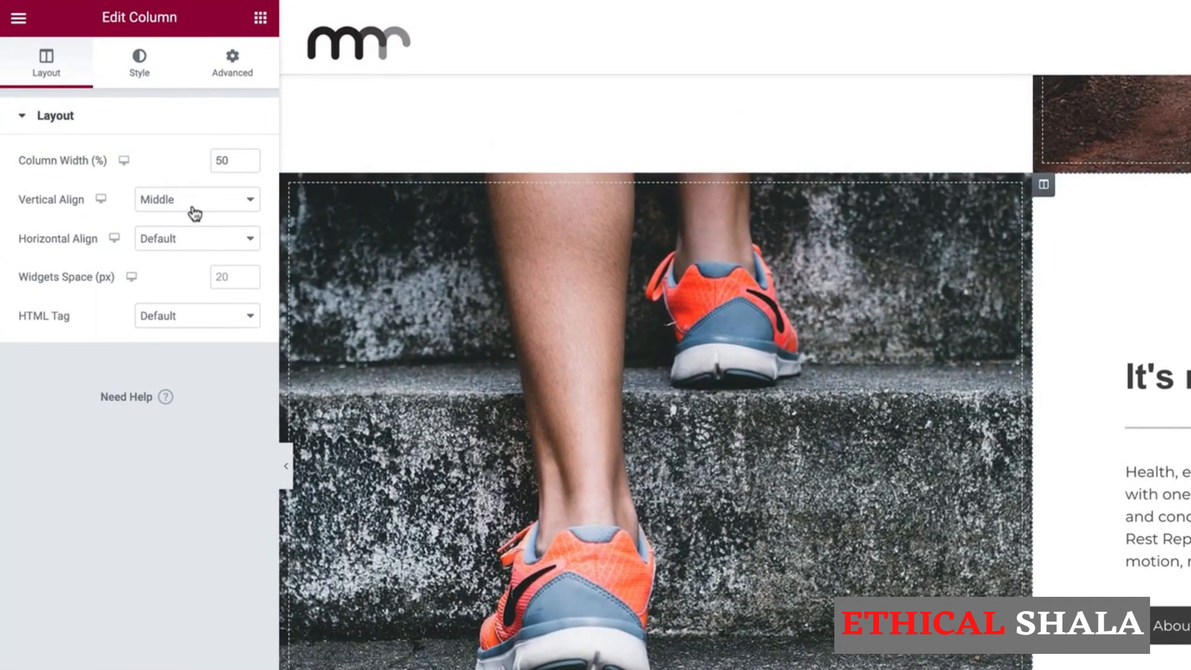
{"action": "left_click", "coordinate": [231, 77]}
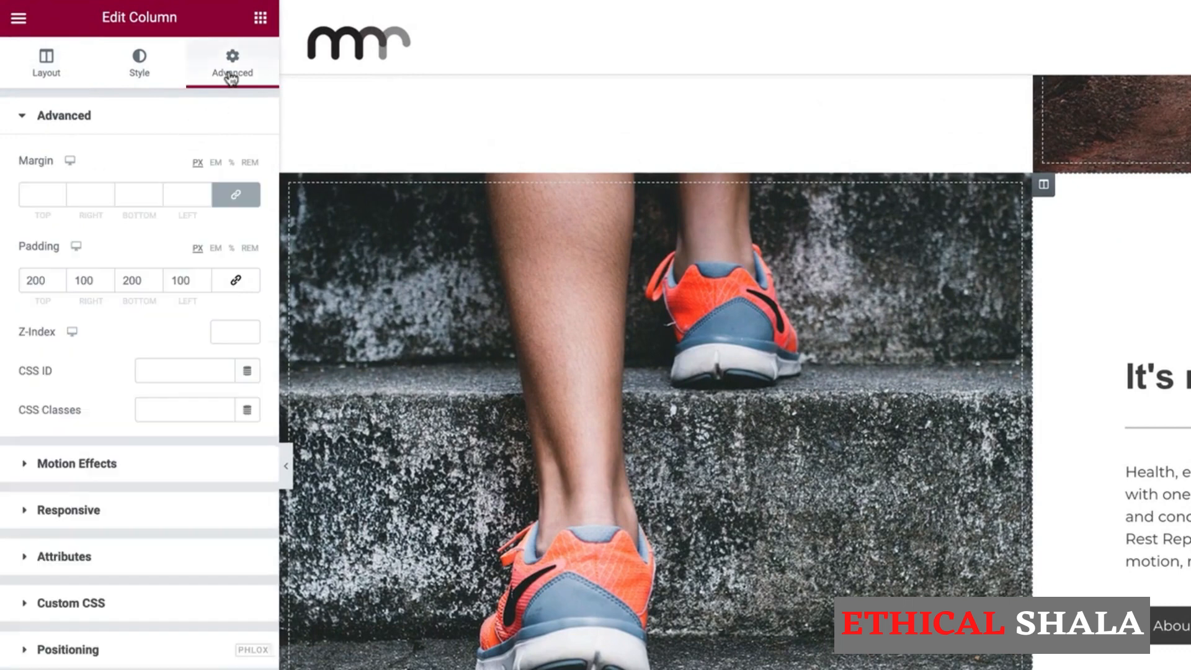
{"action": "left_click", "coordinate": [234, 196]}
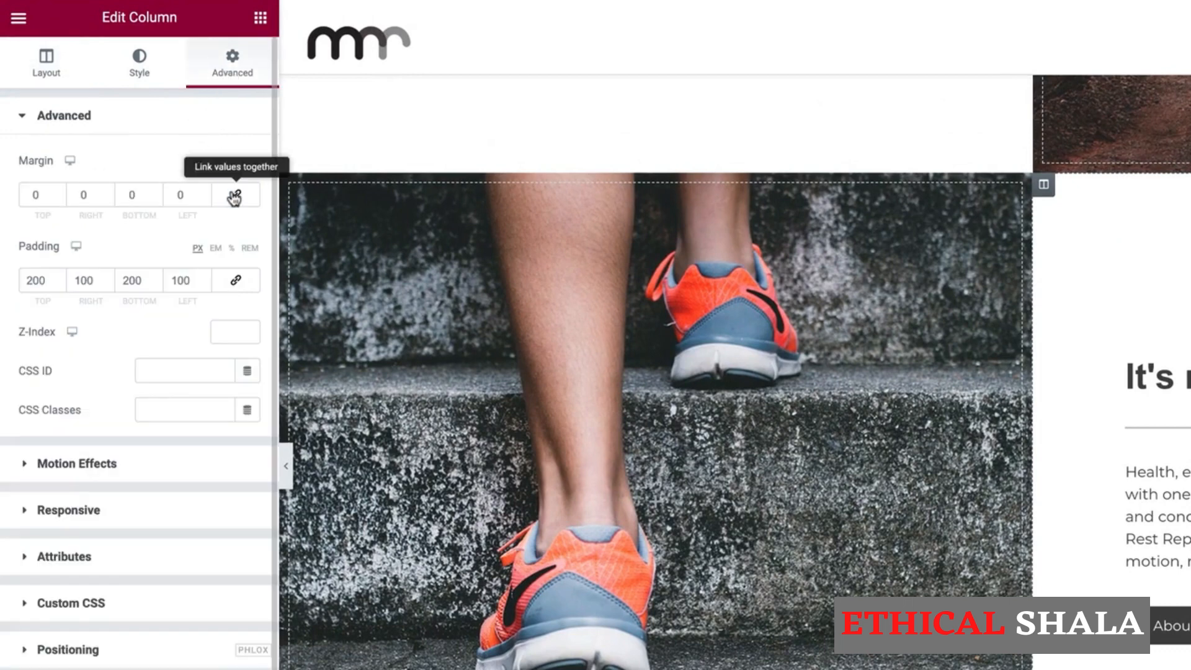
{"action": "left_click", "coordinate": [234, 284]}
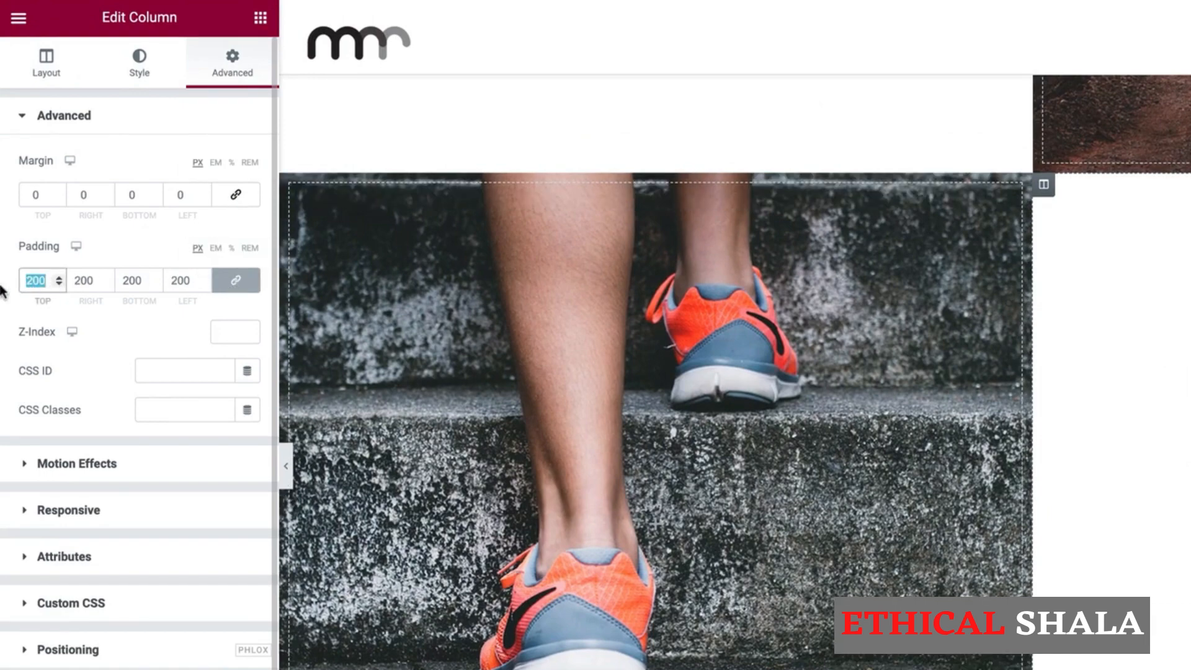
{"action": "type", "text": "100"}
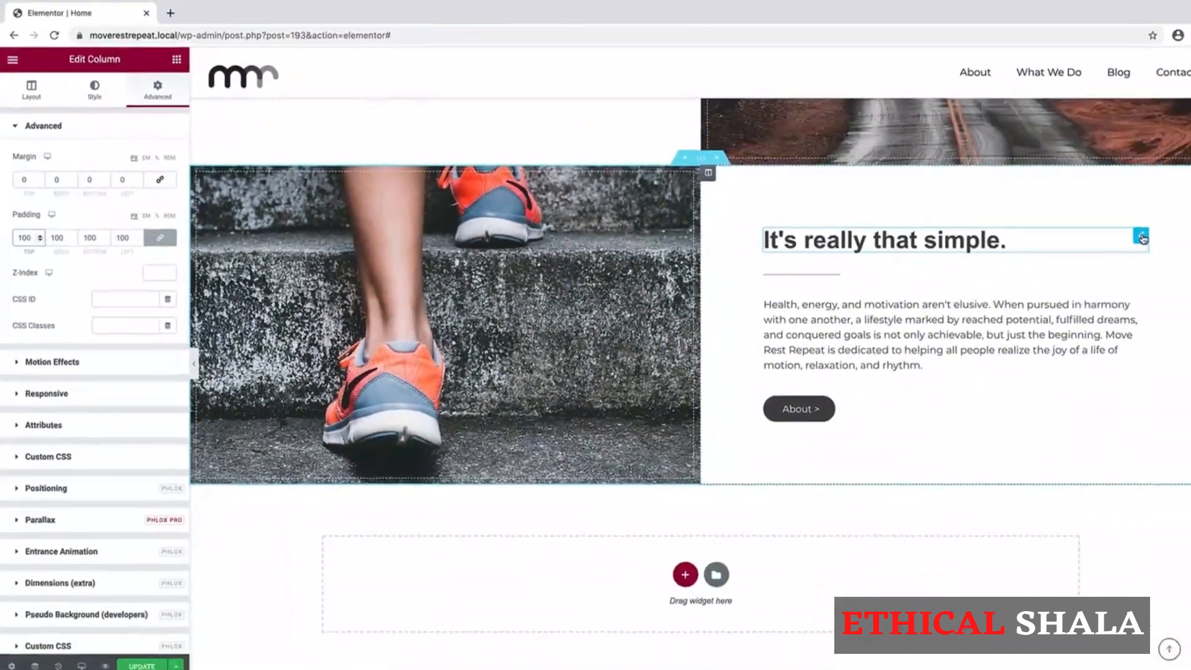
Delete the heading, divider and paragraph text from the column beside the running-shoes image, keeping the About button
{"action": "right_click", "coordinate": [1190, 281]}
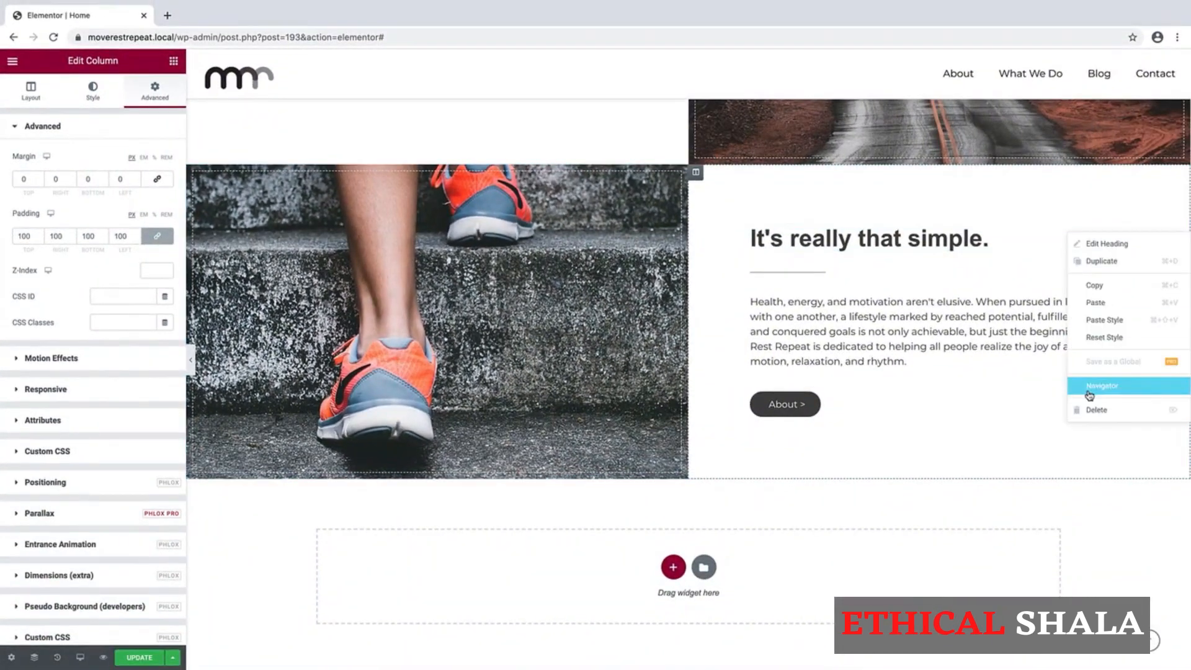
{"action": "left_click", "coordinate": [1091, 409]}
{"action": "right_click", "coordinate": [1115, 238]}
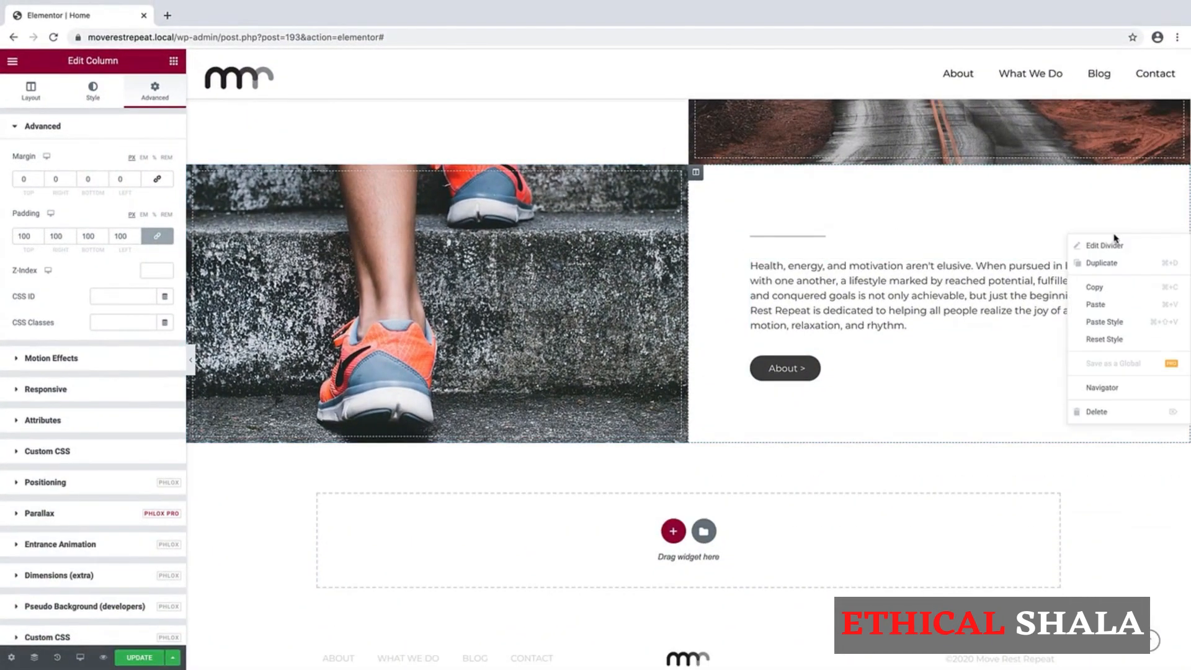
{"action": "left_click", "coordinate": [1093, 411]}
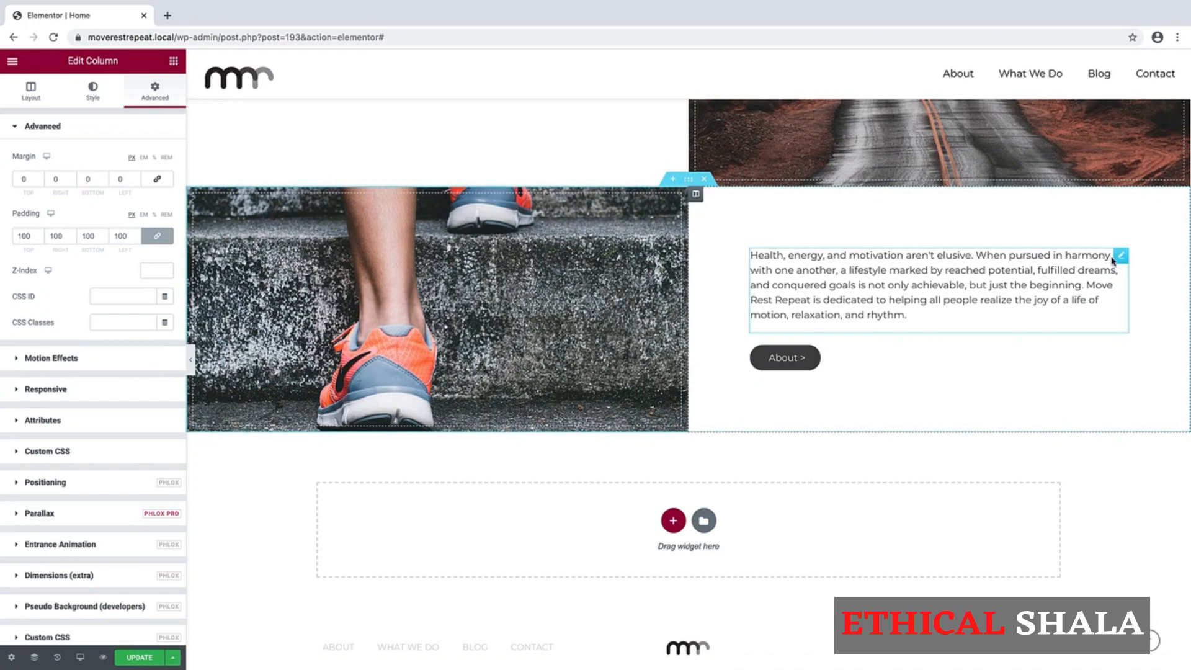
{"action": "right_click", "coordinate": [1113, 261]}
{"action": "left_click", "coordinate": [1086, 431]}
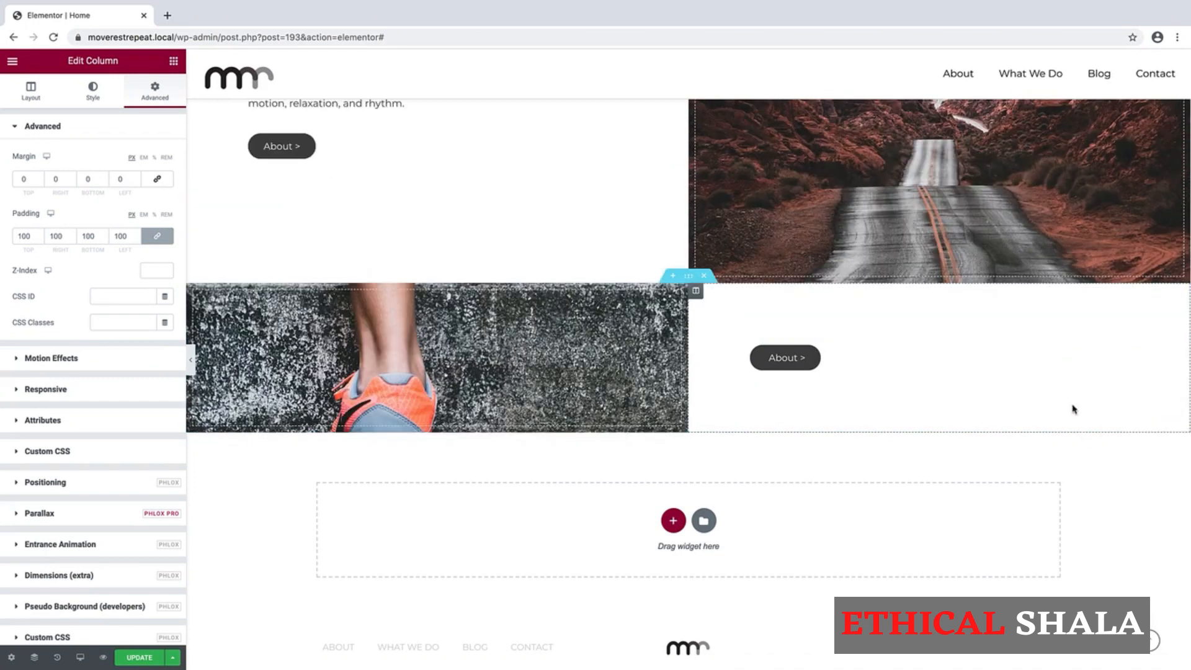
Add an Inner Section above the remaining About button and delete its second column
{"action": "mouse_move", "coordinate": [1119, 355]}
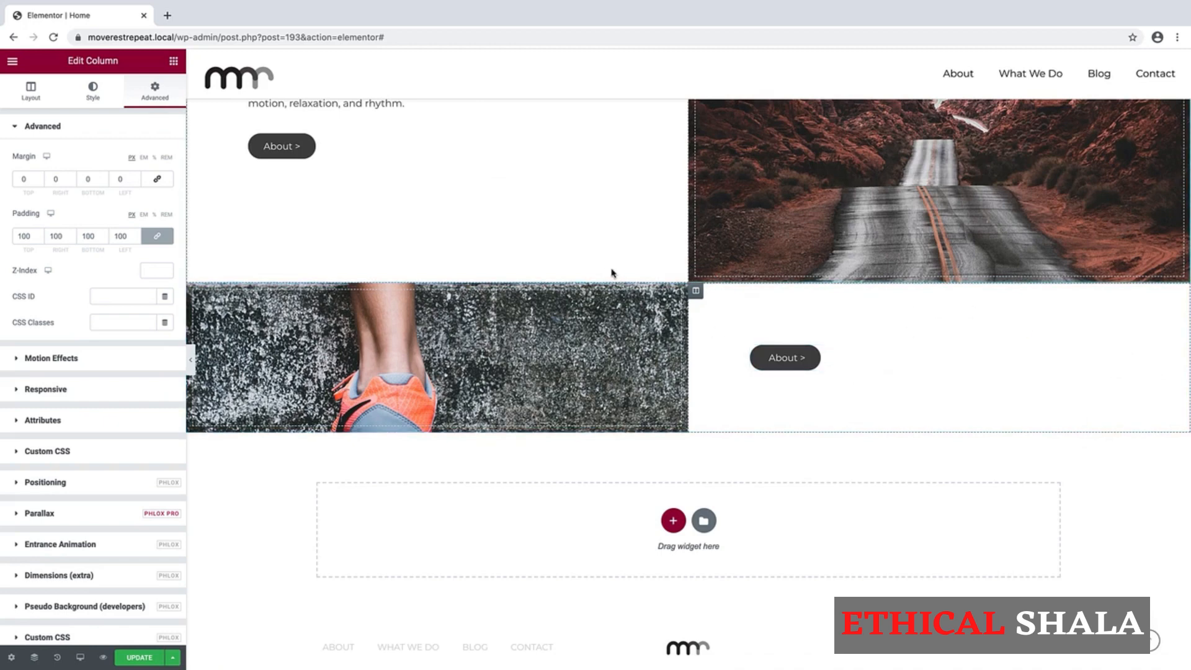
{"action": "left_click", "coordinate": [173, 60]}
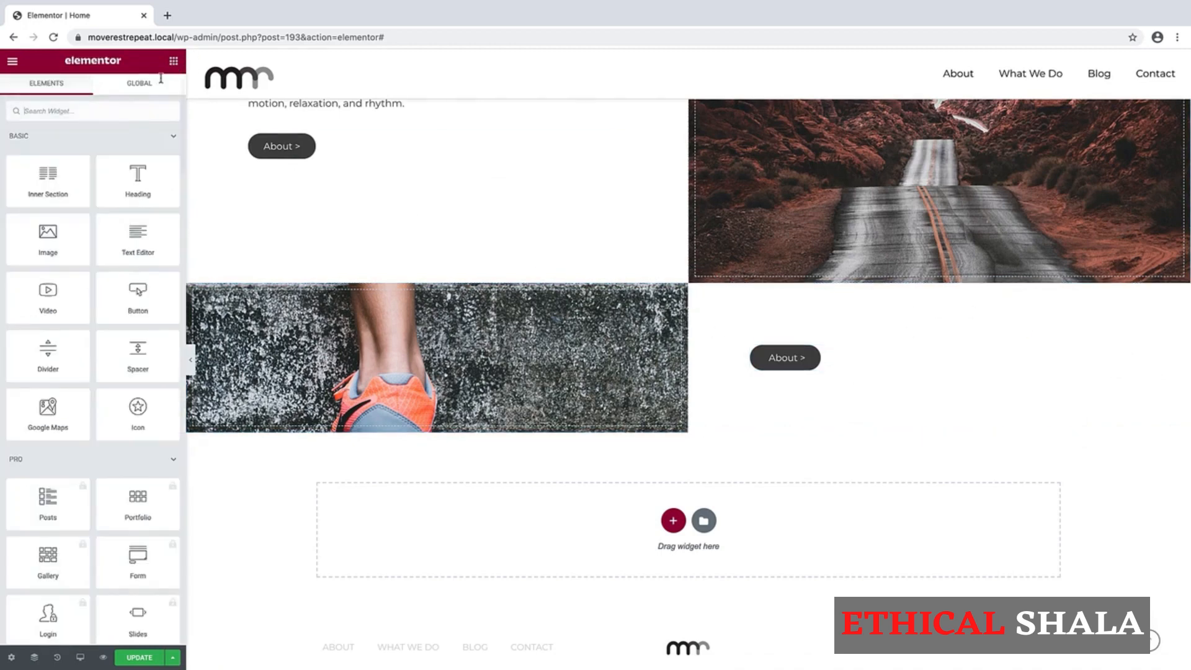
{"action": "left_click_drag", "start_coordinate": [46, 177], "coordinate": [811, 346]}
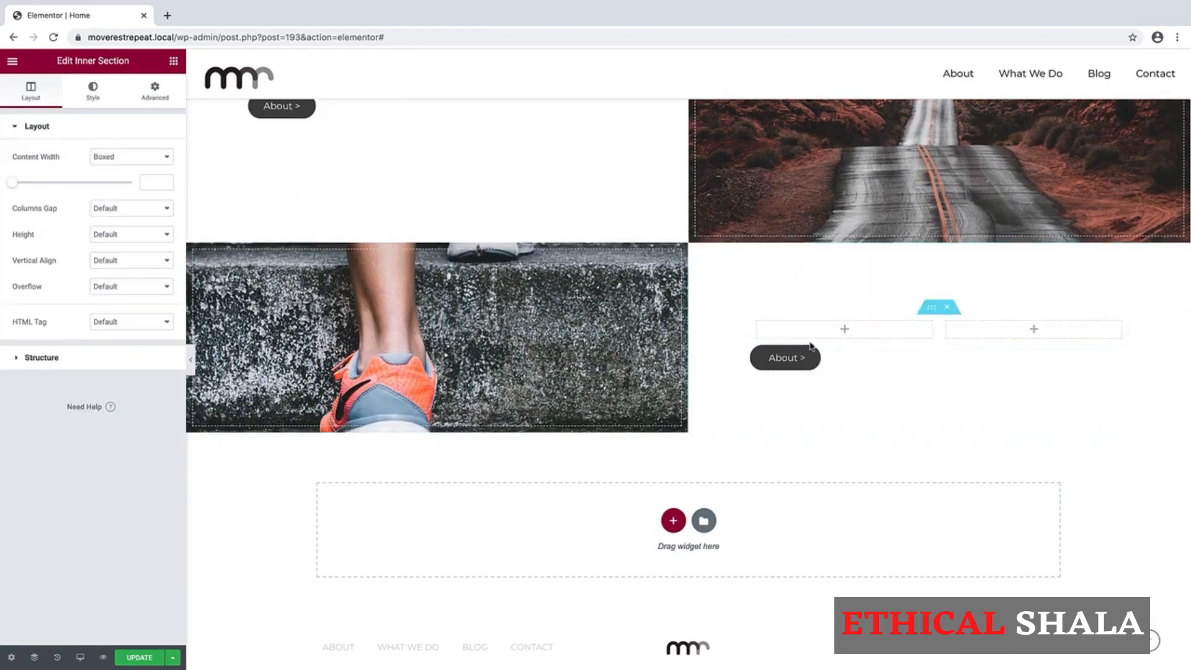
{"action": "right_click", "coordinate": [944, 324]}
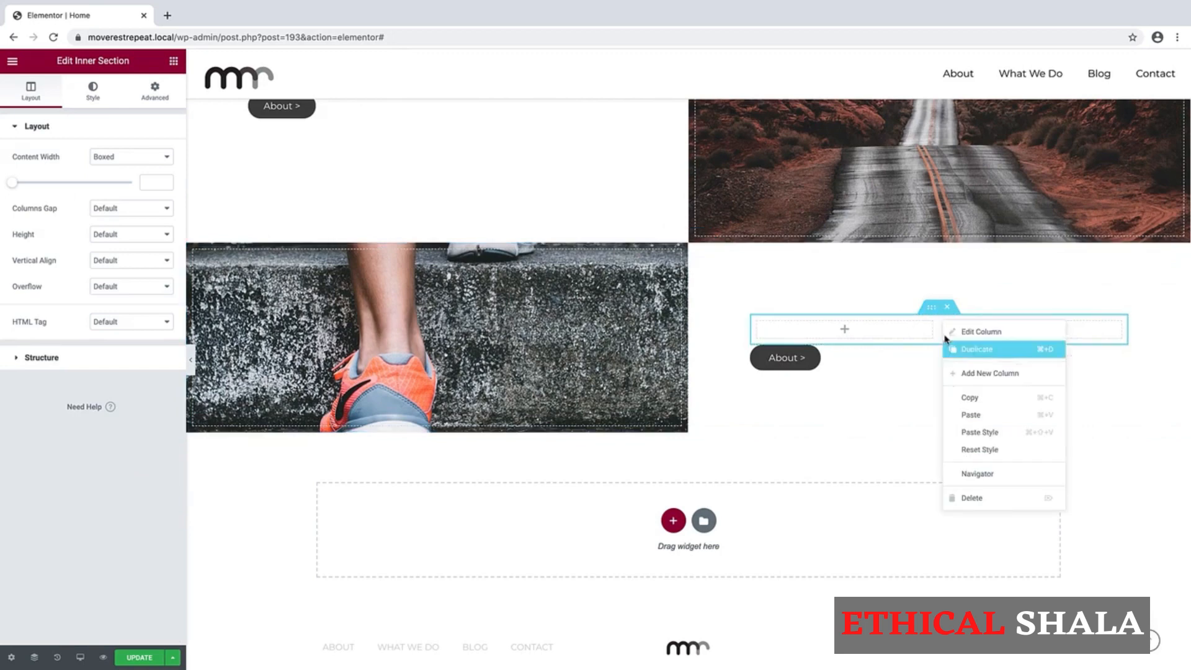
{"action": "left_click", "coordinate": [954, 498]}
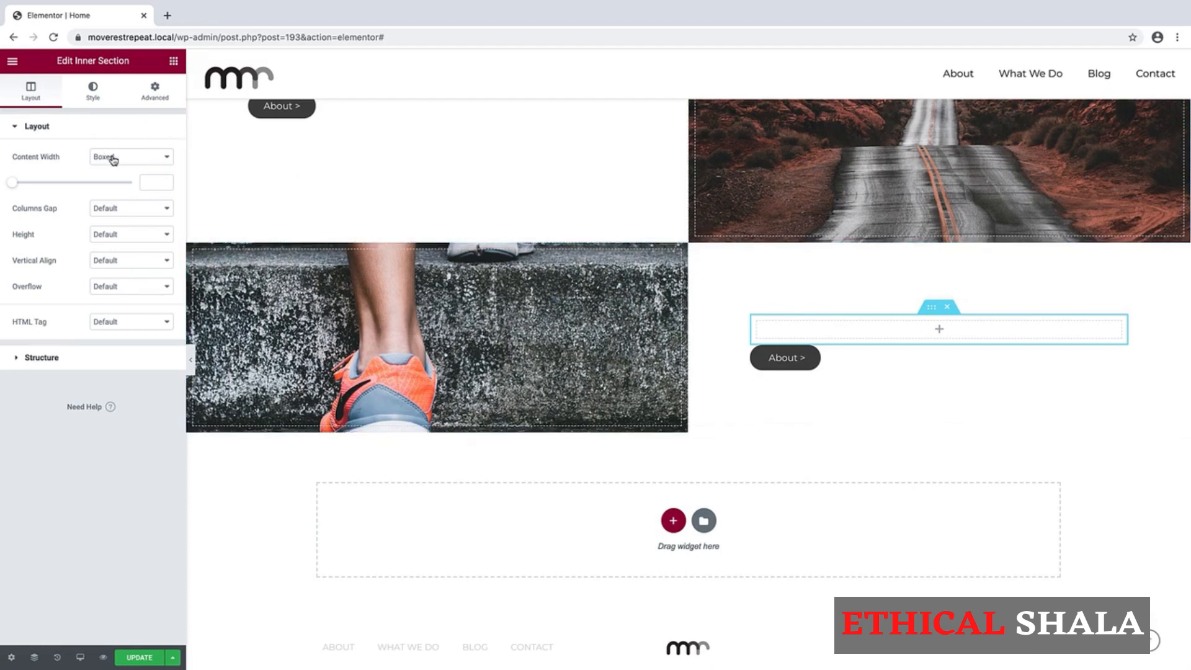
Unlink the inner section's margin and padding, with 0 top margin, 30 px bottom margin and 0 padding on all sides
{"action": "left_click", "coordinate": [155, 96]}
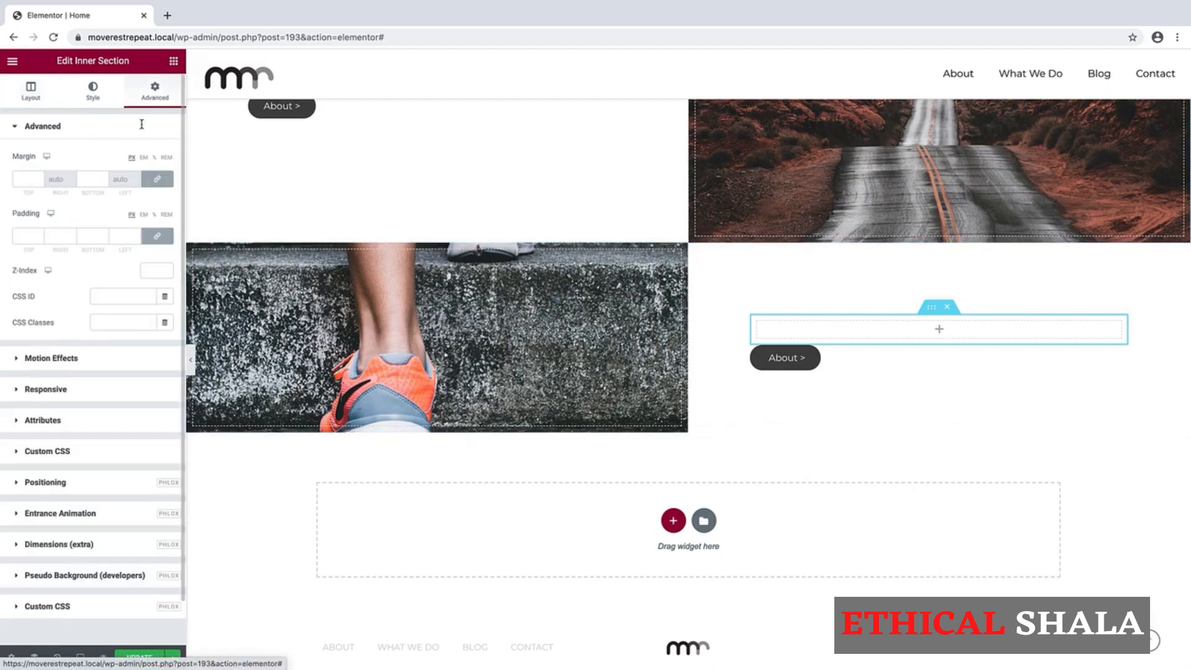
{"action": "left_click", "coordinate": [157, 179]}
{"action": "left_click", "coordinate": [158, 237]}
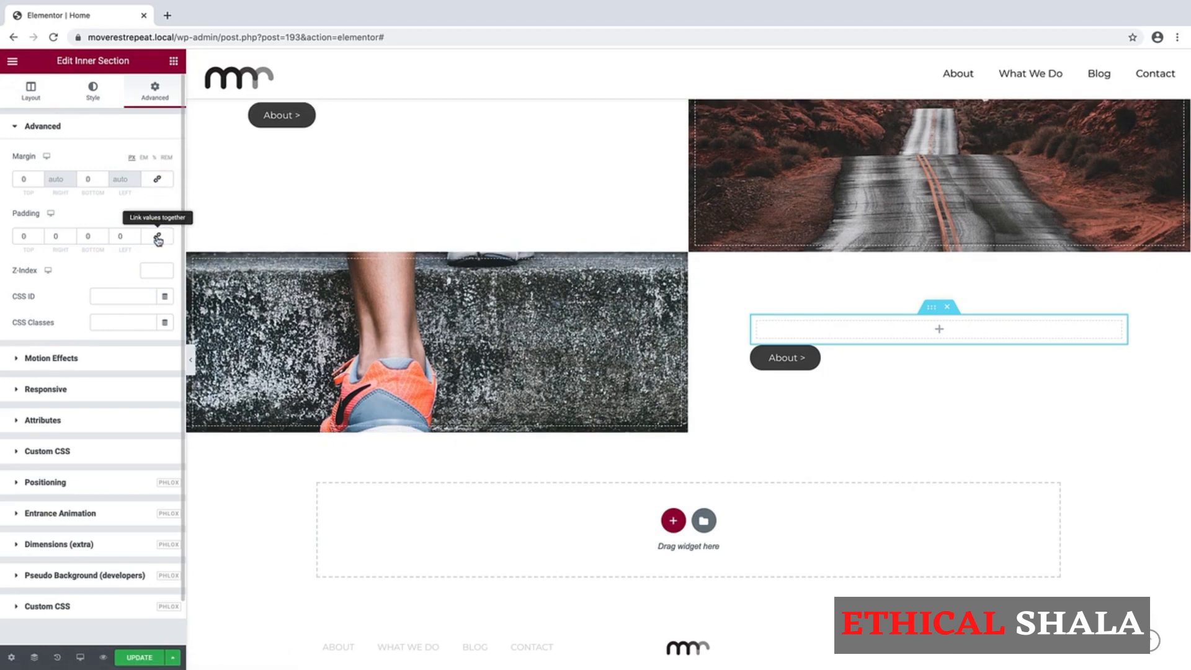
{"action": "double_click", "coordinate": [88, 179]}
{"action": "type", "text": "30"}
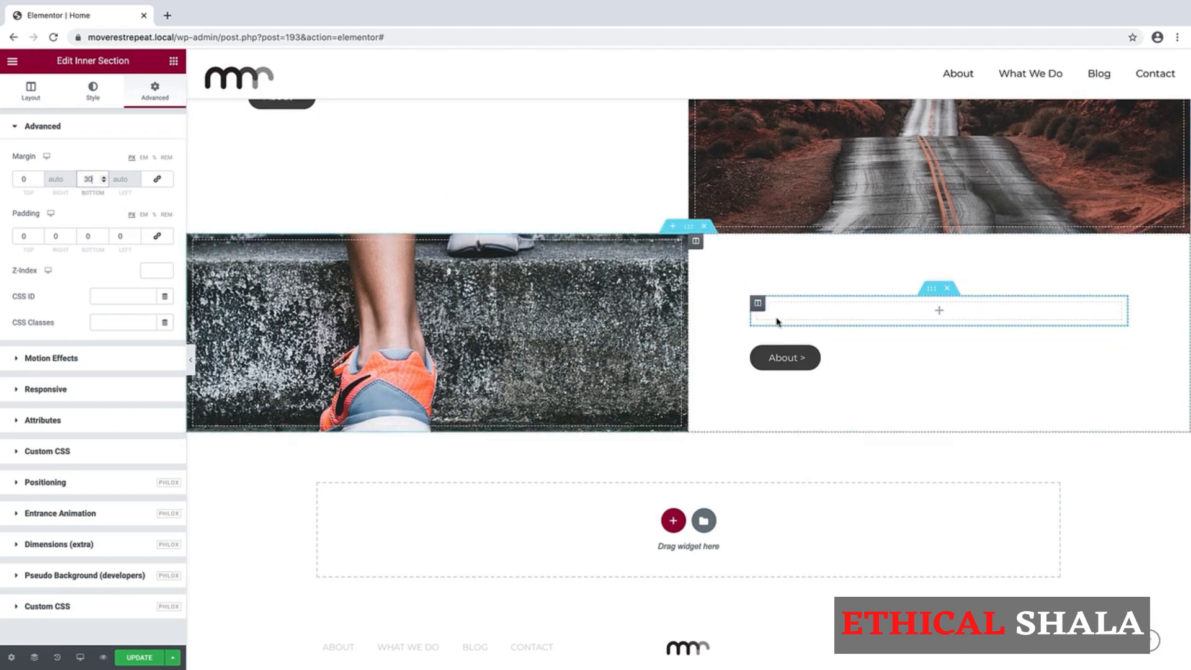
Set the widgets space of the inner section's column to 5 px
{"action": "left_click", "coordinate": [757, 304]}
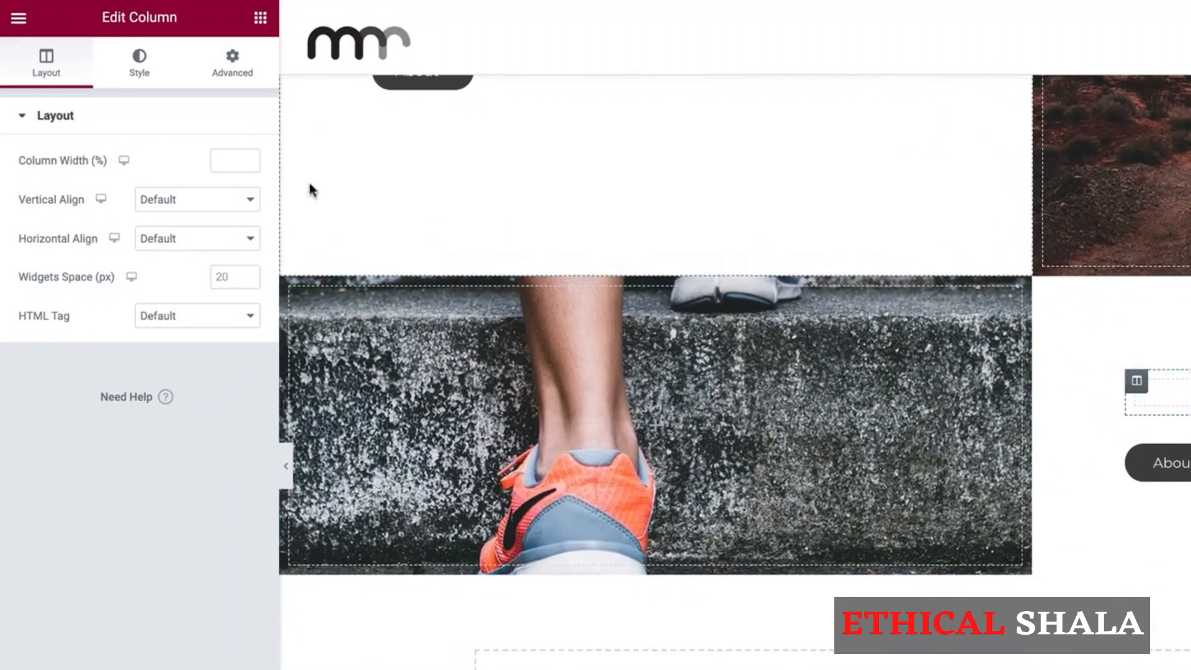
{"action": "left_click", "coordinate": [224, 277]}
{"action": "type", "text": "5"}
Unlink the inner column's padding and set it to 0 top and bottom, 75 px right and left
{"action": "left_click", "coordinate": [232, 67]}
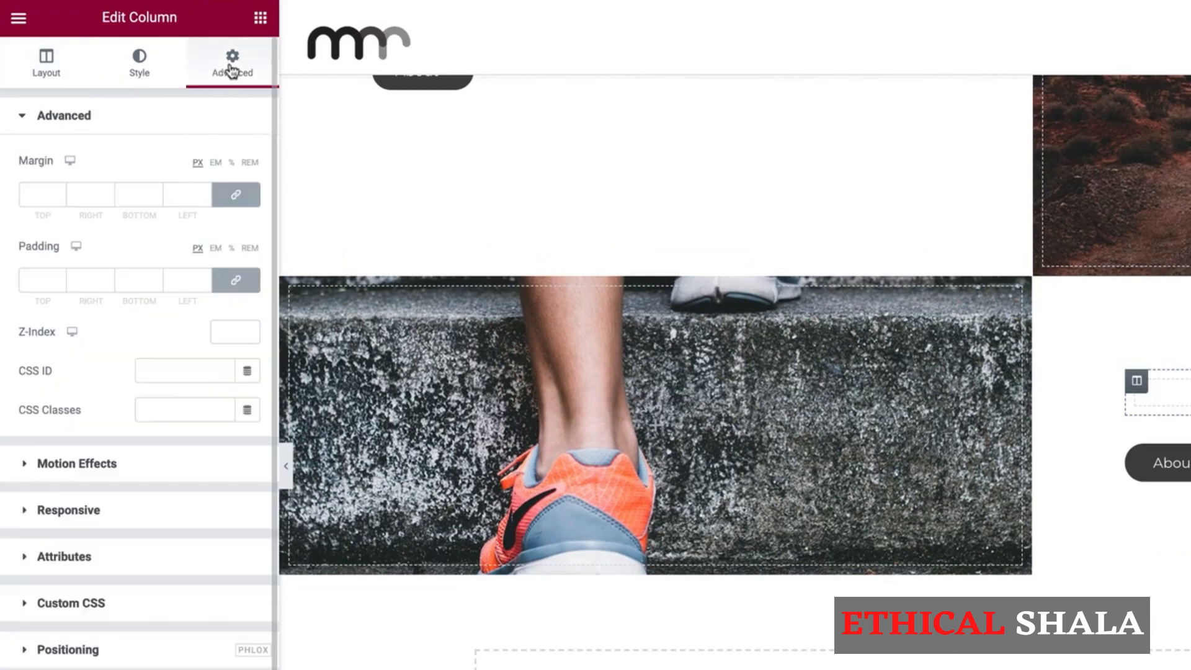
{"action": "left_click", "coordinate": [236, 283]}
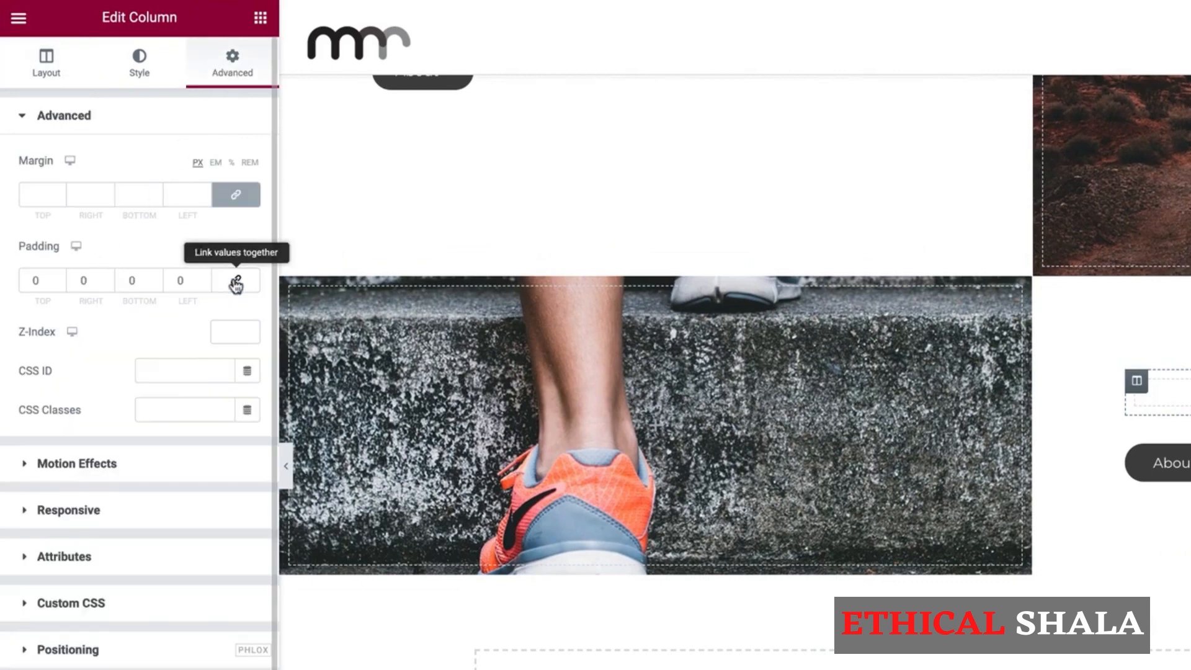
{"action": "left_click", "coordinate": [89, 284]}
{"action": "double_click", "coordinate": [89, 285]}
{"action": "type", "text": "75"}
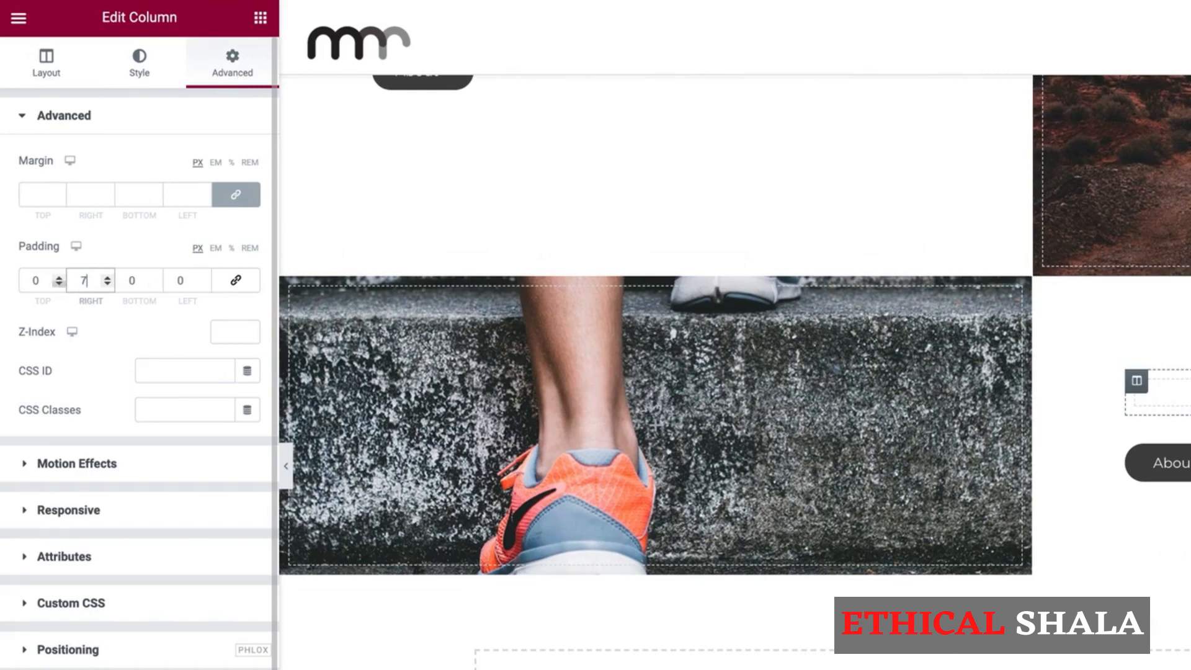
{"action": "double_click", "coordinate": [172, 284]}
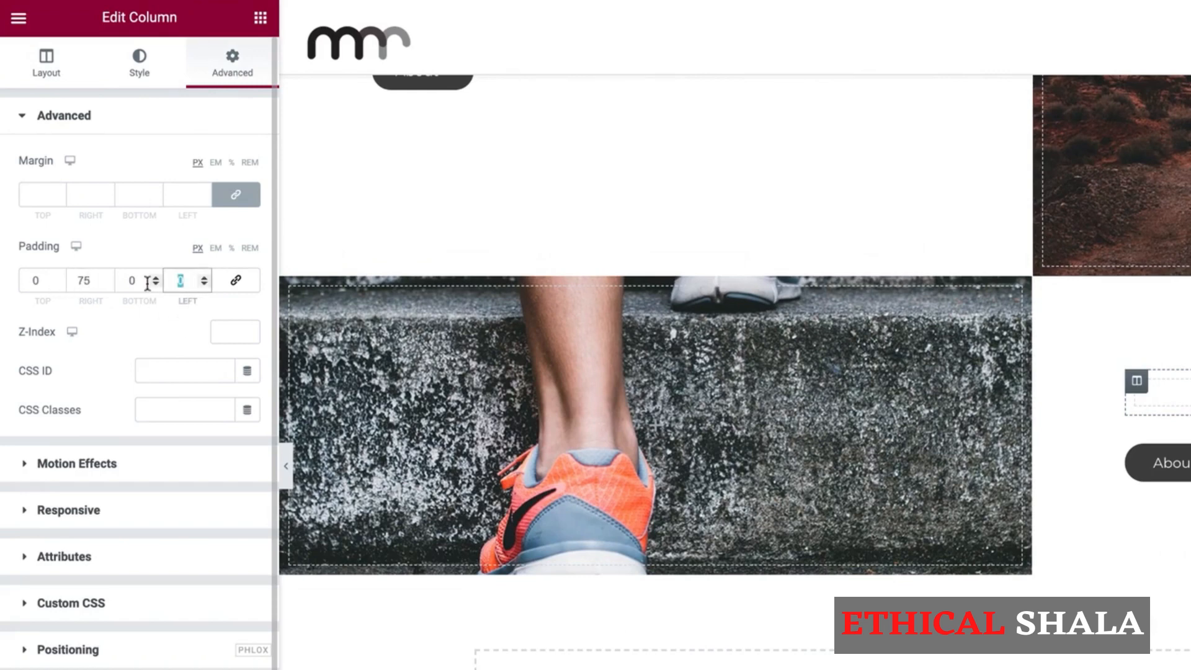
{"action": "type", "text": "75"}
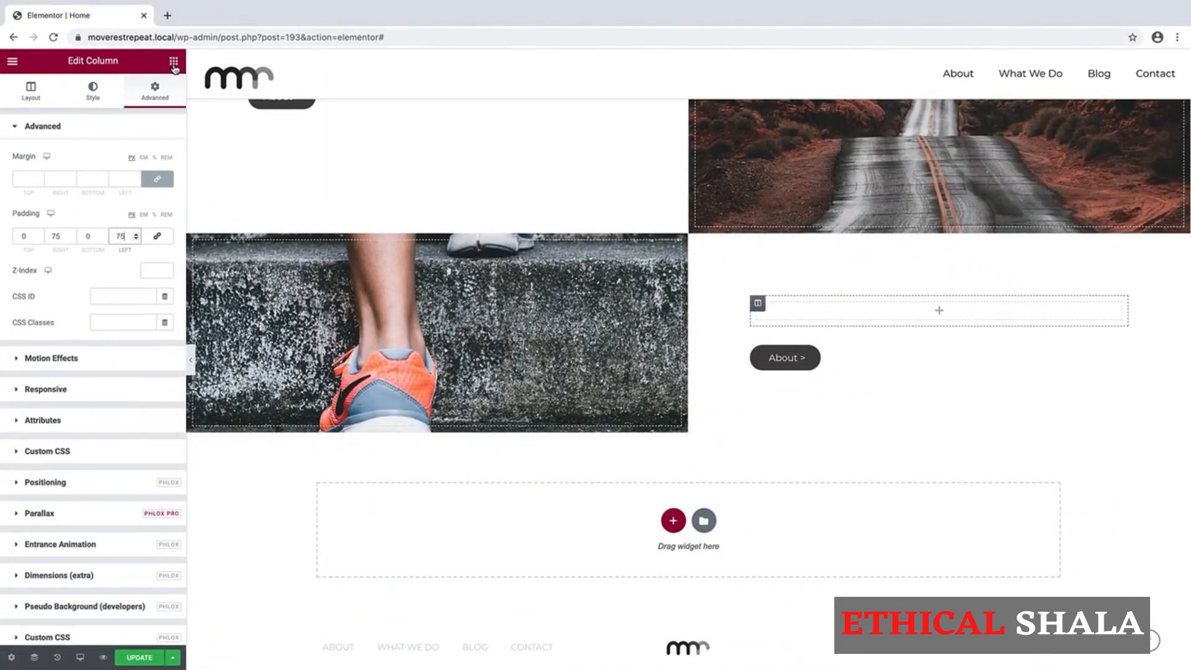
Add an Icon widget to the empty inner section, enable unfiltered file uploads, and upload and insert Move.svg as its icon
{"action": "left_click", "coordinate": [173, 63]}
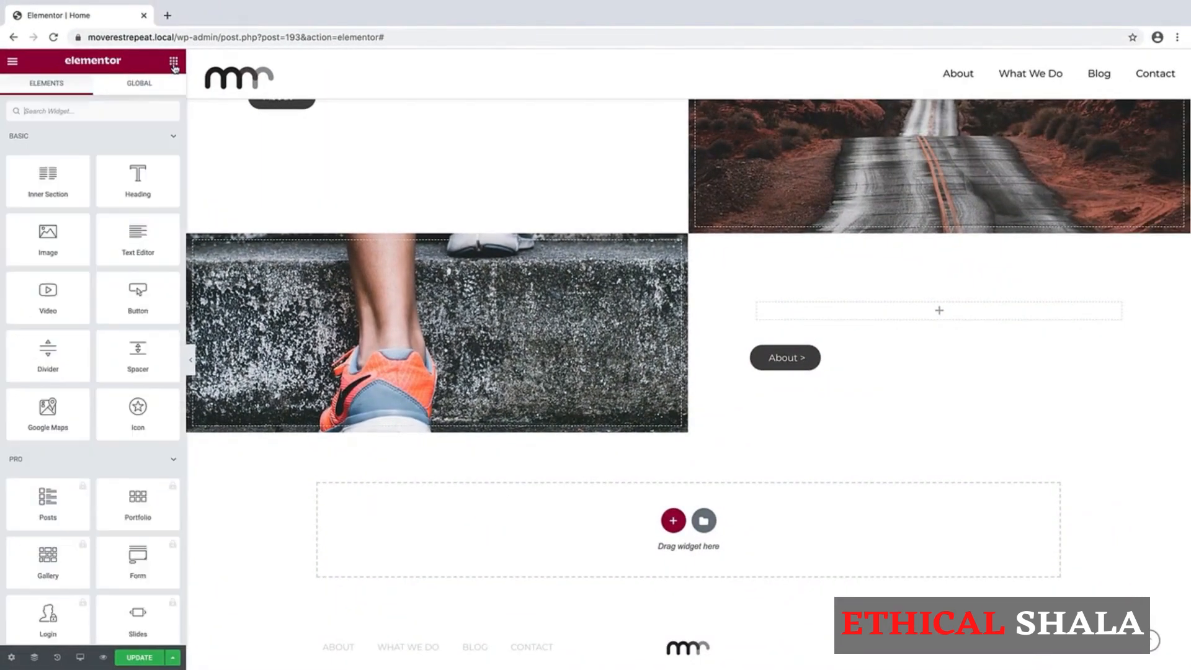
{"action": "left_click_drag", "start_coordinate": [138, 409], "coordinate": [879, 319]}
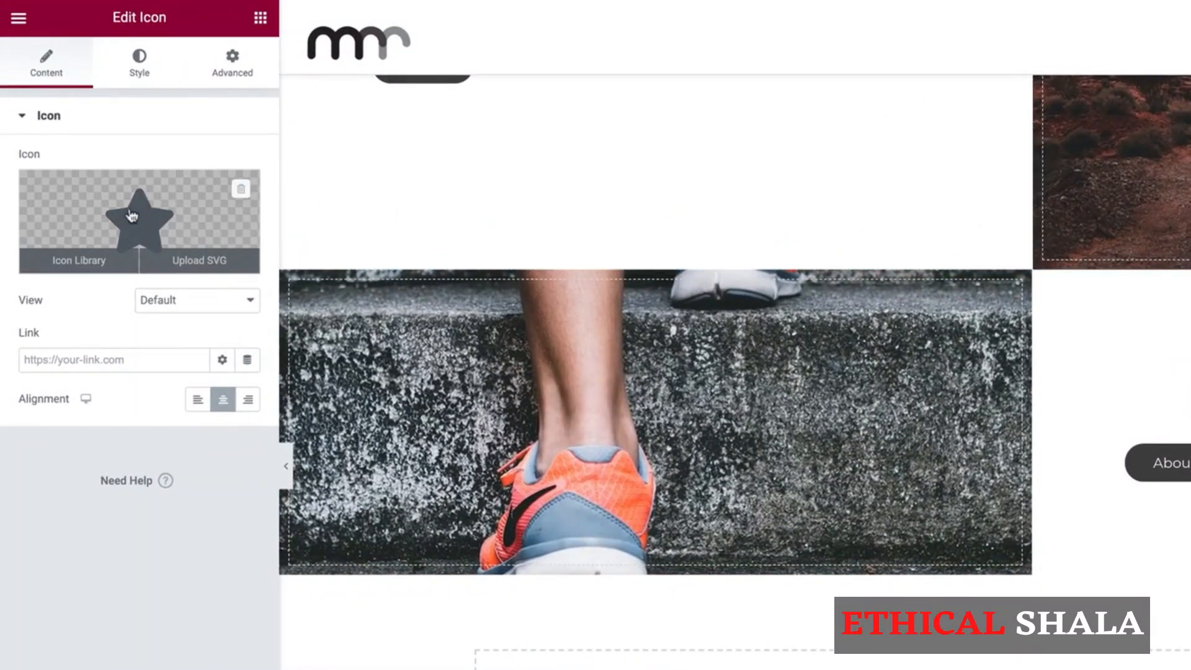
{"action": "left_click", "coordinate": [198, 263]}
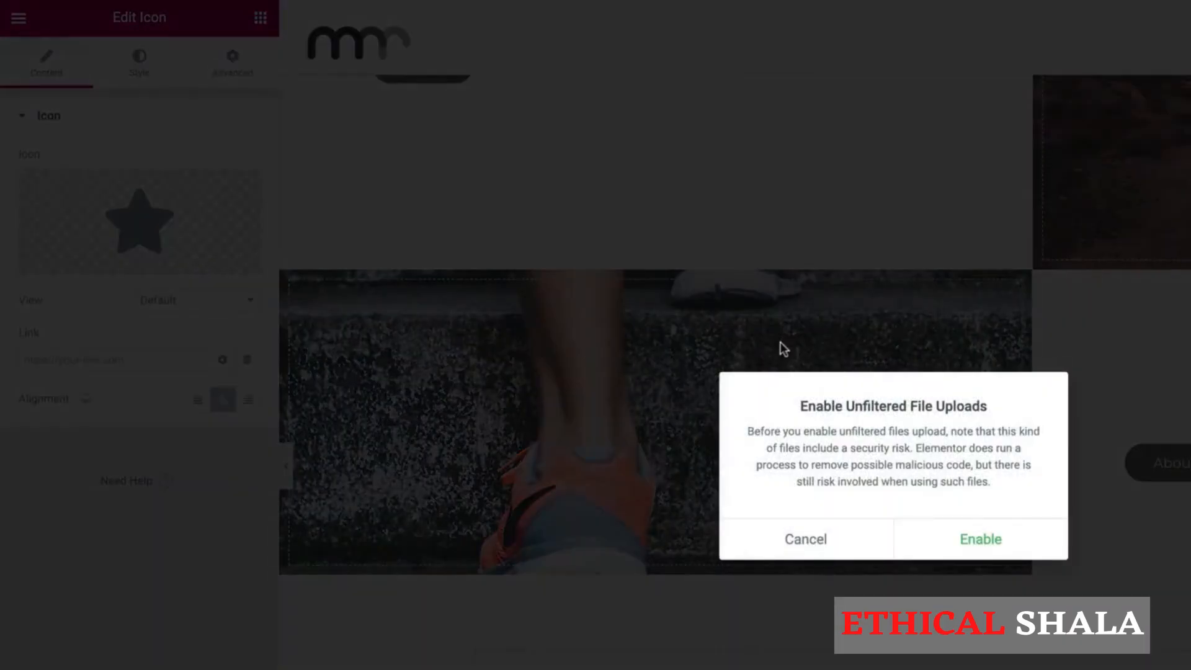
{"action": "left_click", "coordinate": [970, 546]}
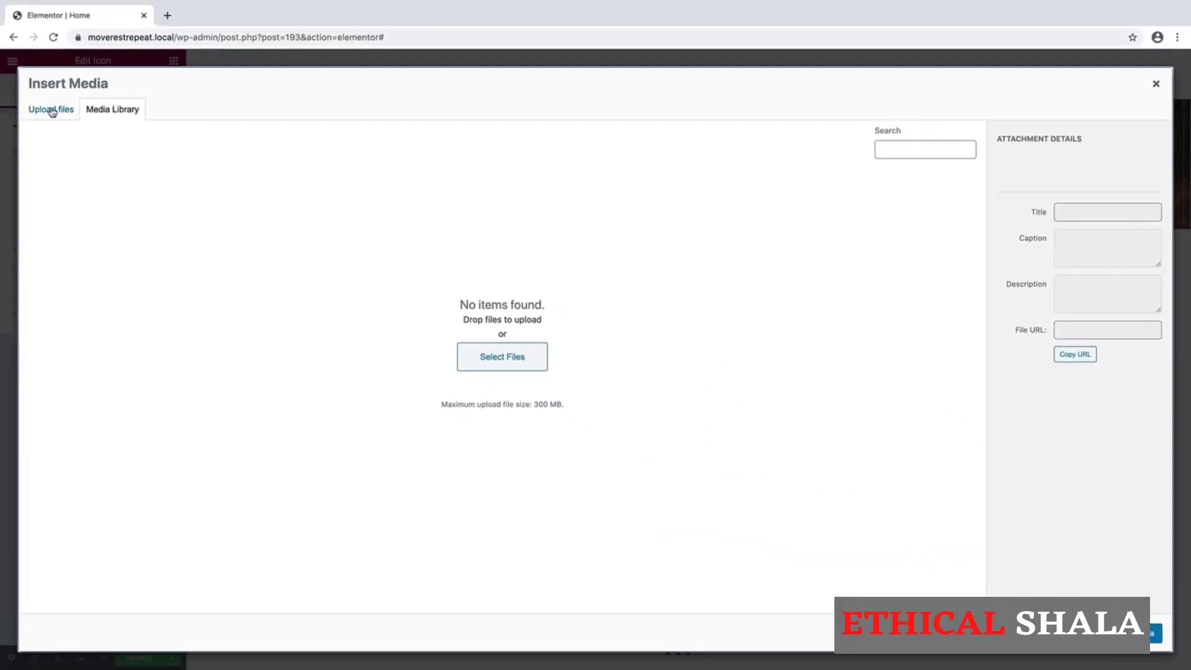
{"action": "left_click", "coordinate": [52, 110]}
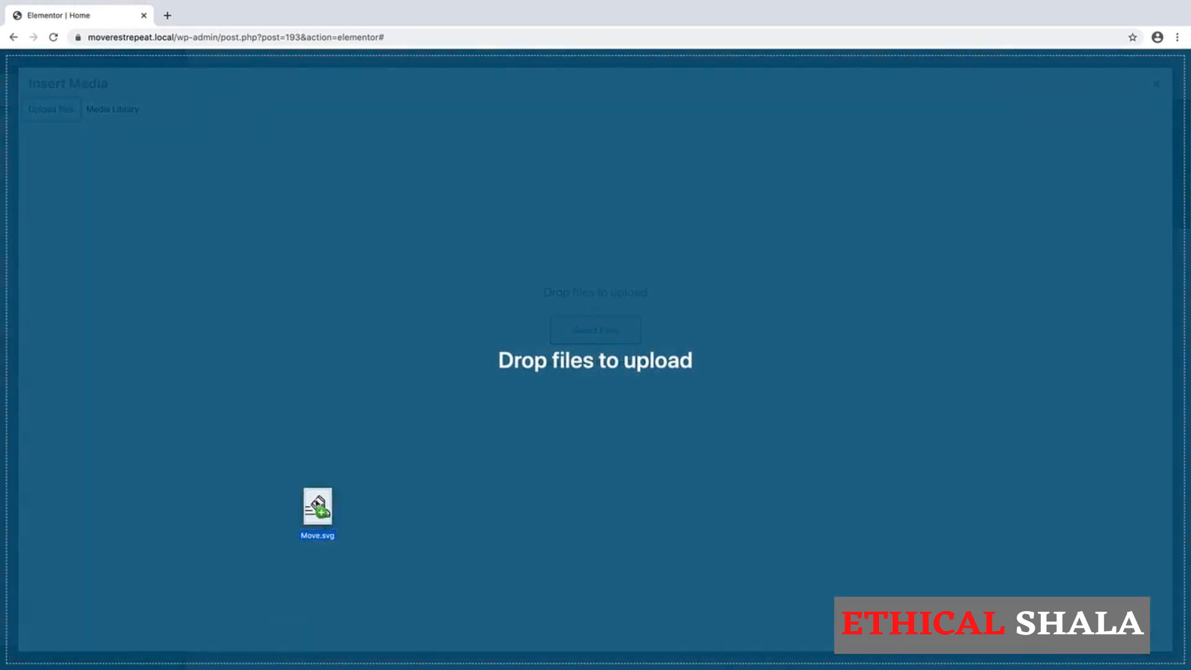
{"action": "left_click_drag", "start_coordinate": [316, 510], "coordinate": [221, 199]}
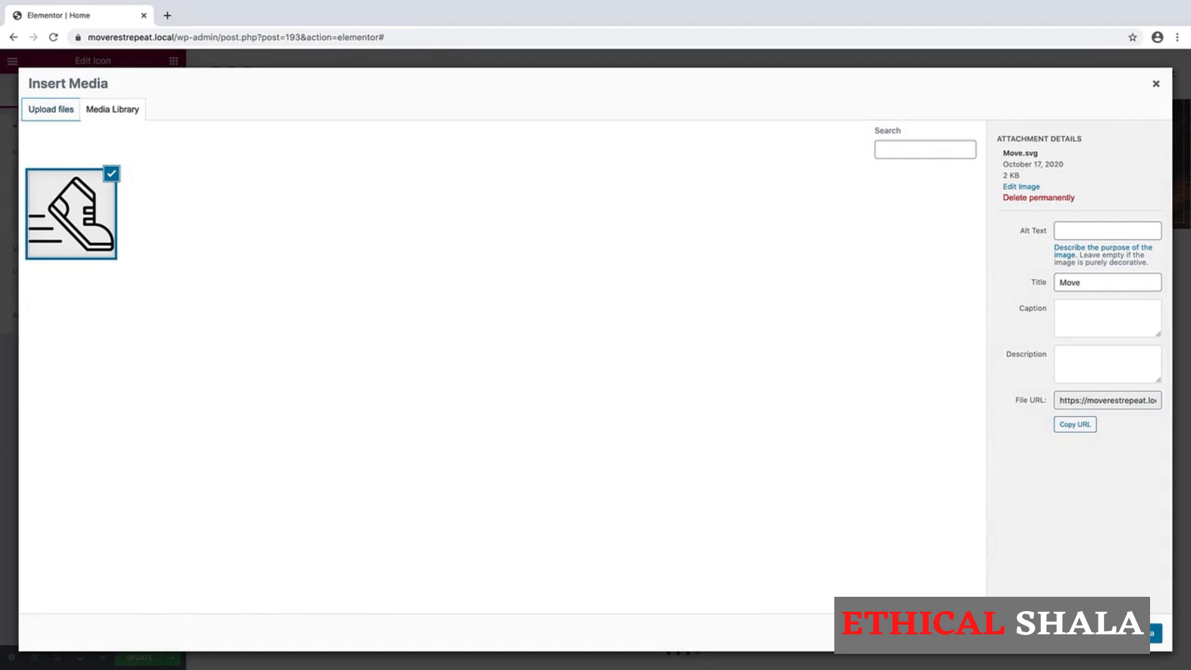
{"action": "left_click", "coordinate": [1125, 632]}
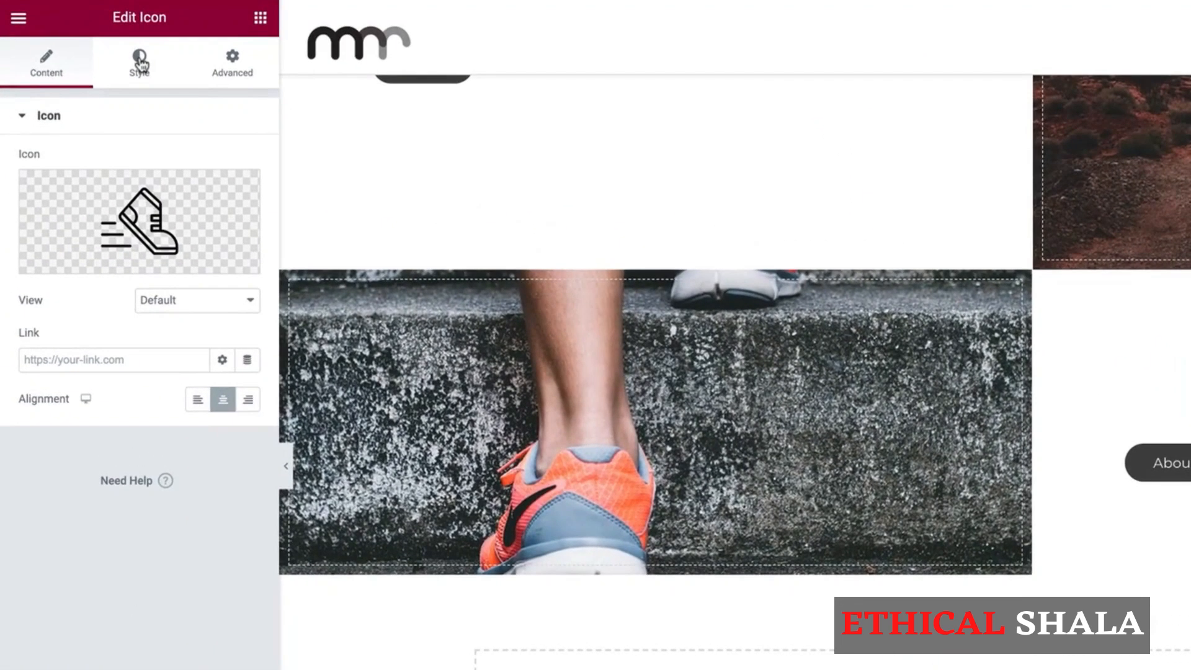
Style the shoe icon with the global "Icon" color #C5C5C5 and a size of 70
{"action": "left_click", "coordinate": [142, 63]}
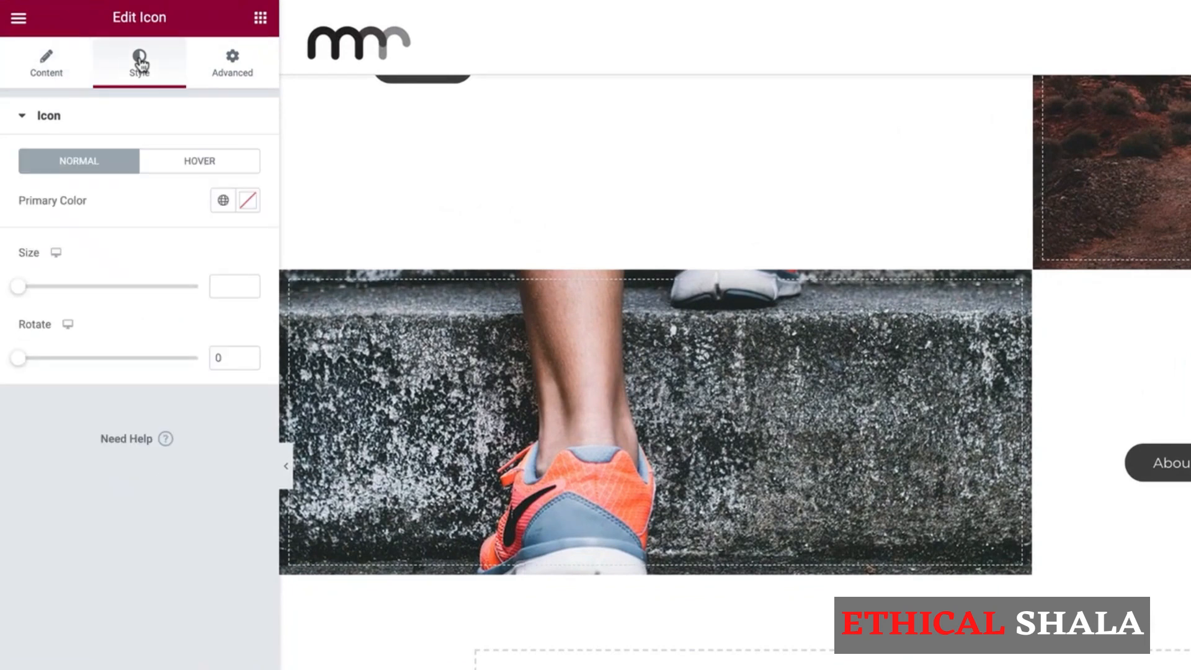
{"action": "left_click", "coordinate": [224, 201]}
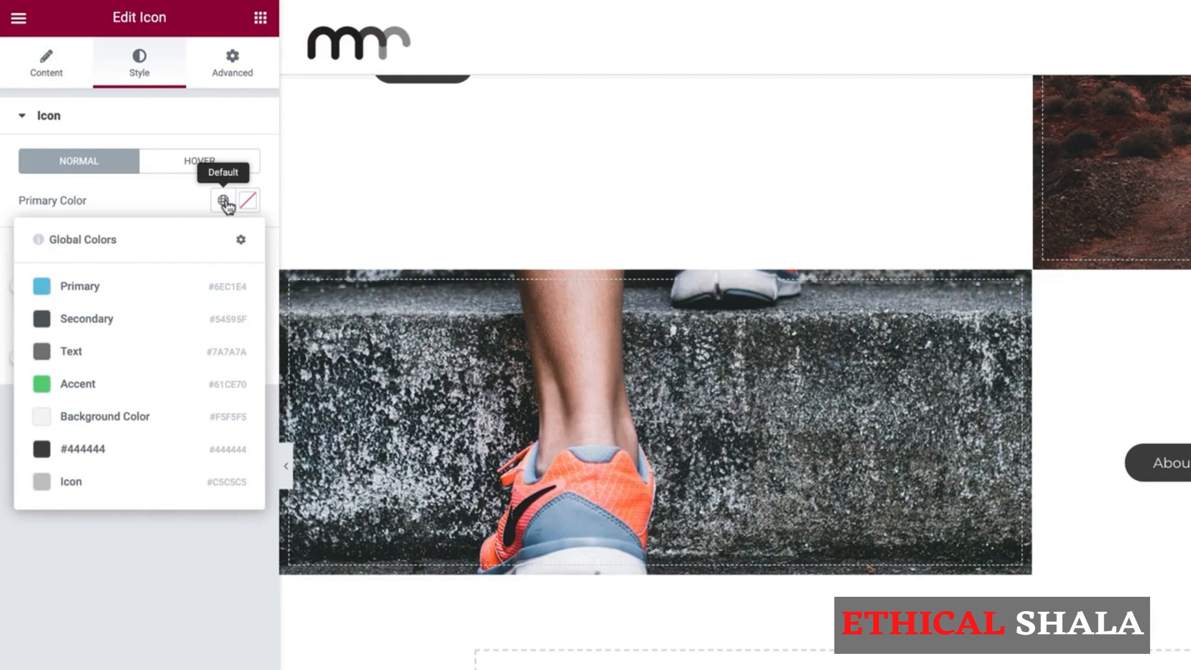
{"action": "left_click", "coordinate": [97, 484]}
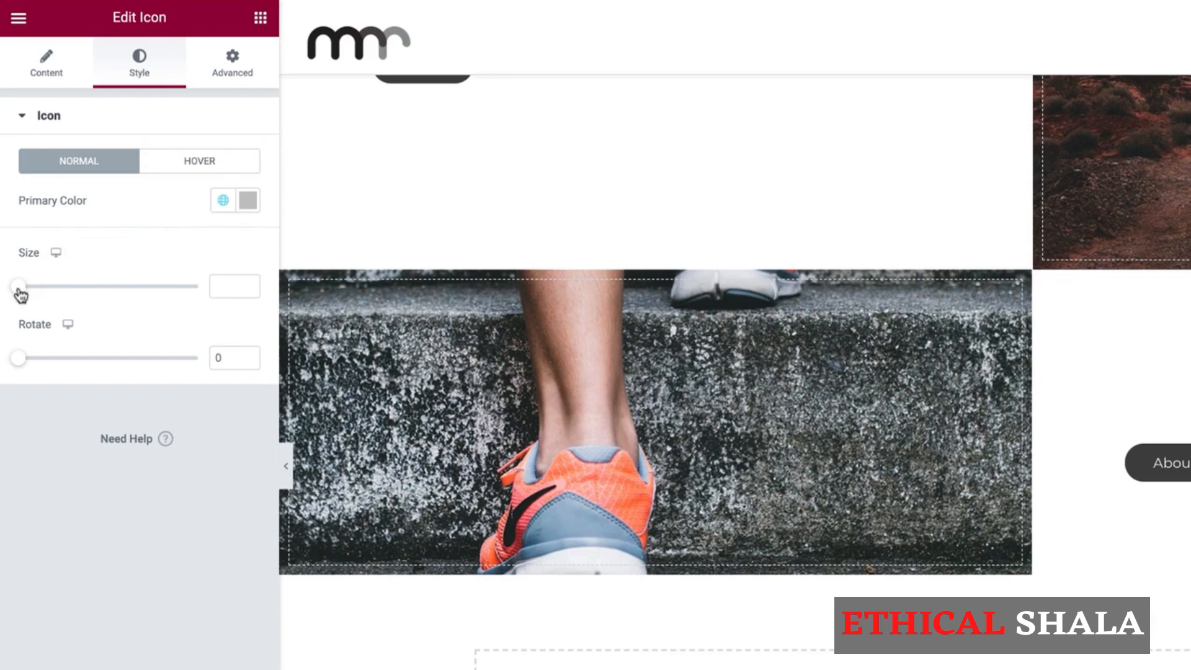
{"action": "left_click_drag", "start_coordinate": [21, 294], "coordinate": [60, 296]}
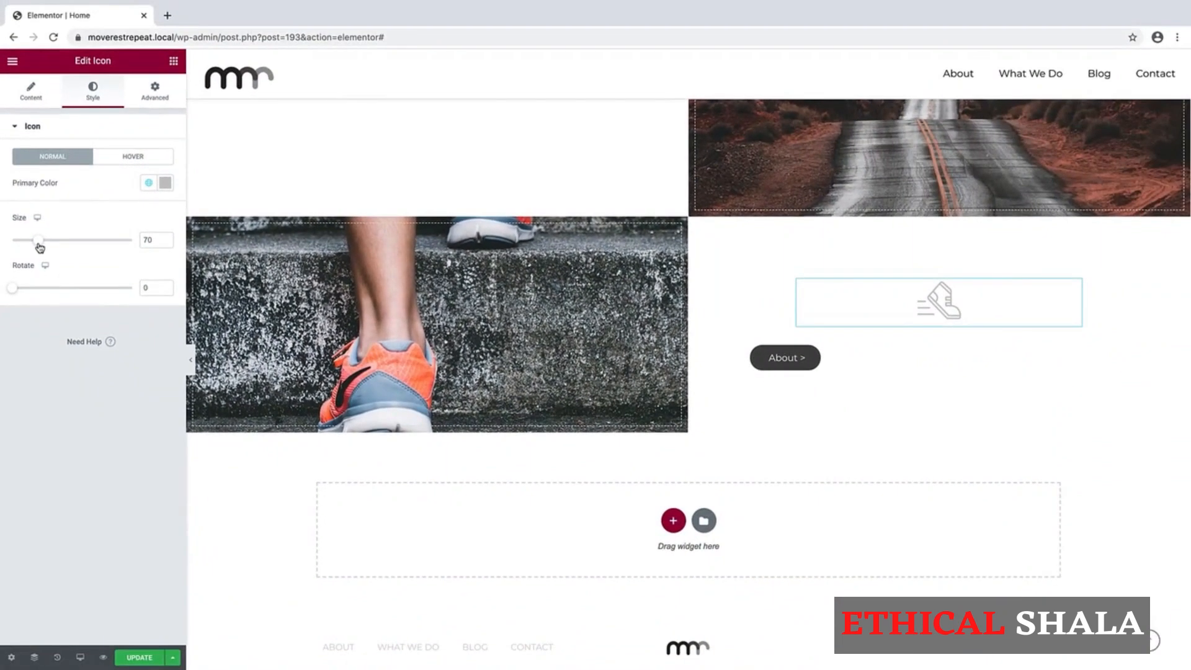
Set the shoe icon's margin to 10 px on all sides
{"action": "left_click", "coordinate": [152, 96]}
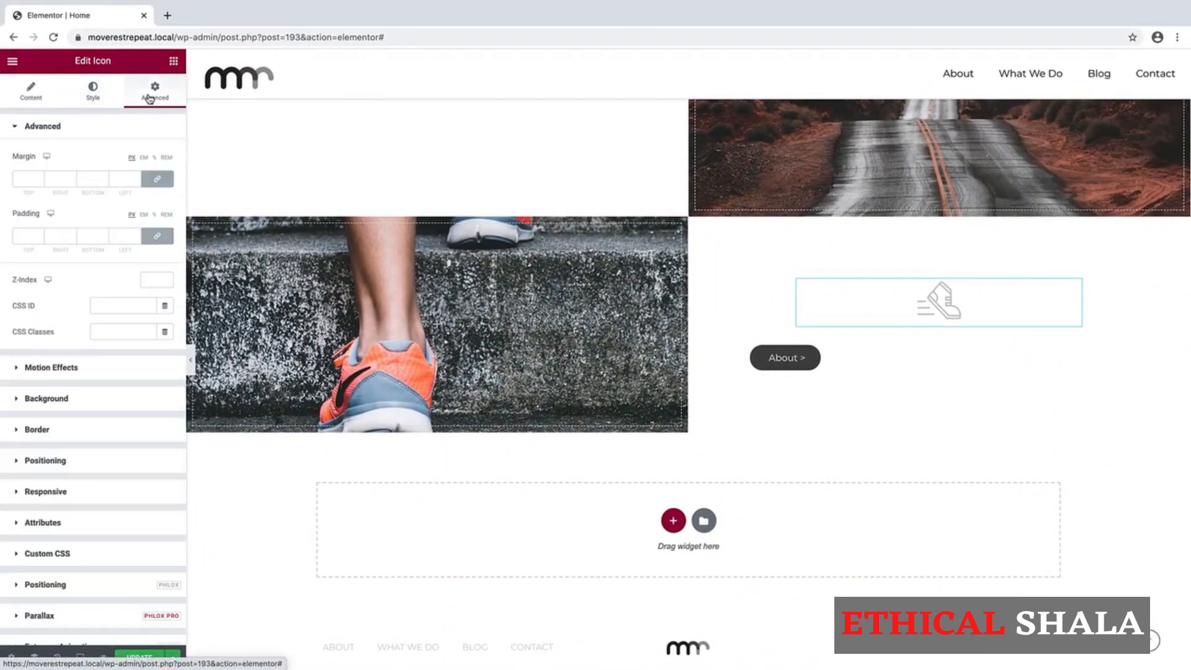
{"action": "left_click", "coordinate": [25, 179]}
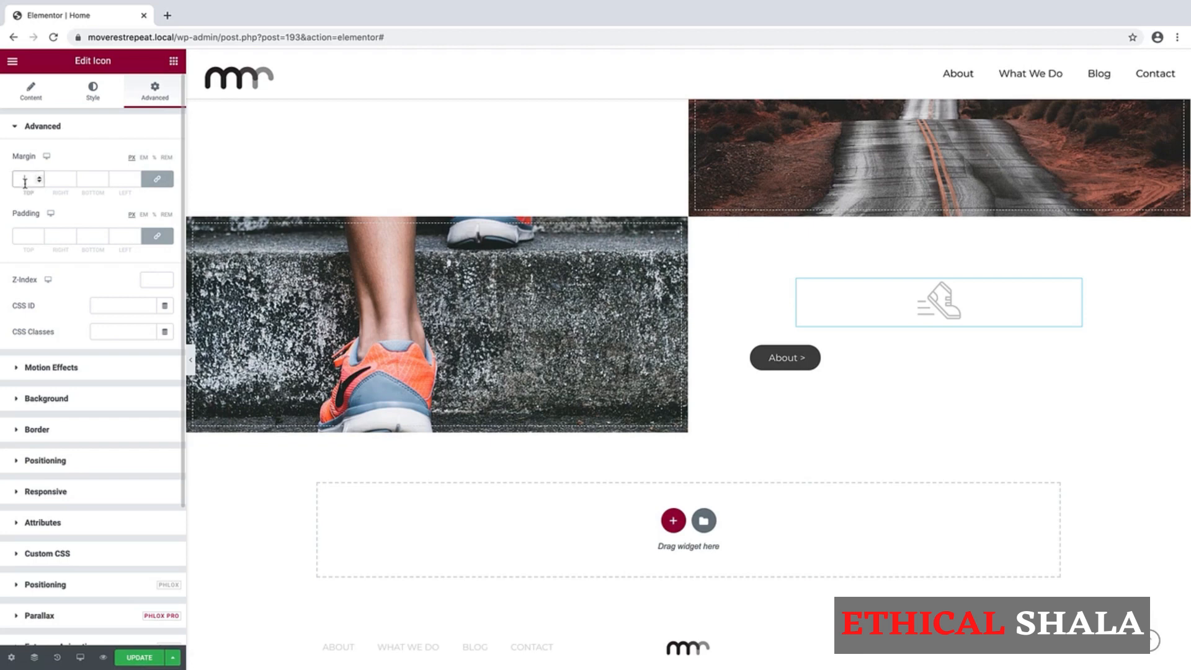
{"action": "type", "text": "10"}
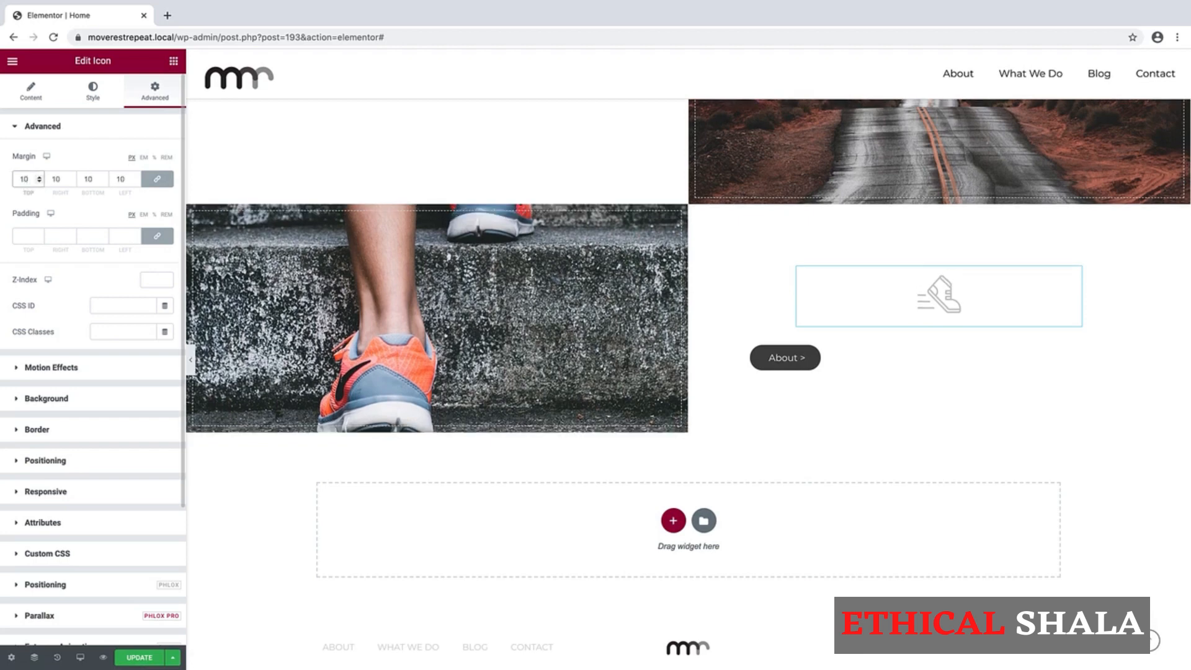
Add a centered Text Editor below the shoe icon containing the paragraph starting "Moving is the core element of a healthy lifestyle."
{"action": "left_click", "coordinate": [173, 60]}
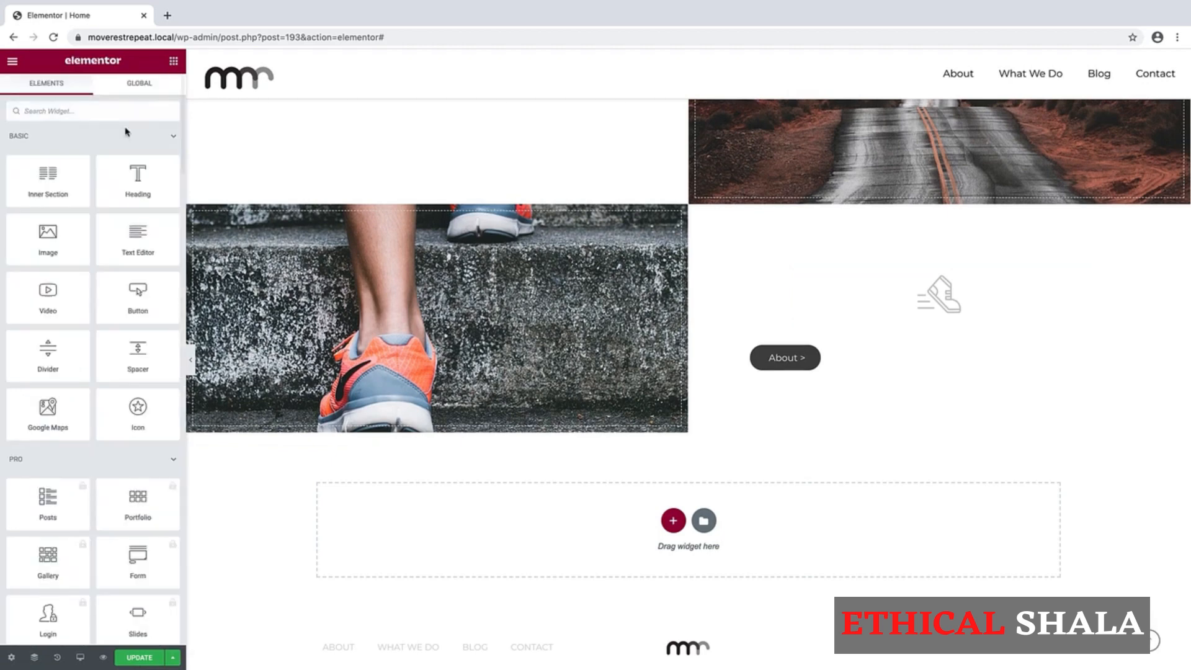
{"action": "left_click_drag", "start_coordinate": [137, 235], "coordinate": [945, 320]}
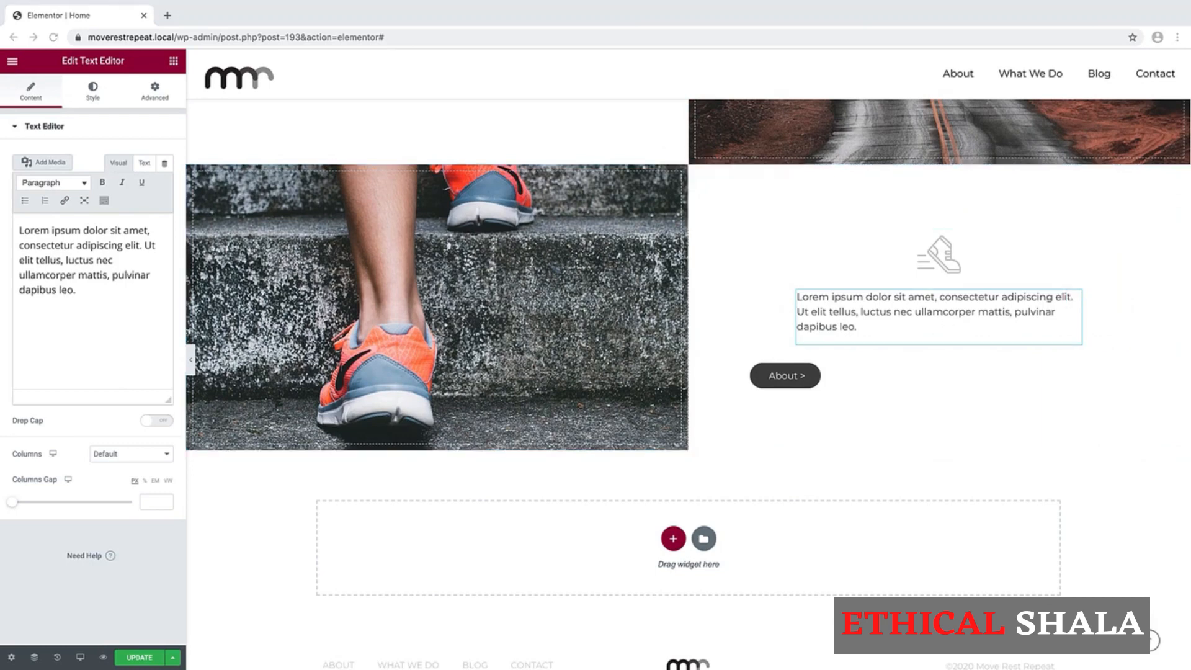
{"action": "triple_click", "coordinate": [88, 269]}
{"action": "type", "text": "Moving is the core element of a healthy lifestyle. It doesn't matter what you eat, where you live, or what you do, if you aren't regularly in motion, your body won't reach it's potential."}
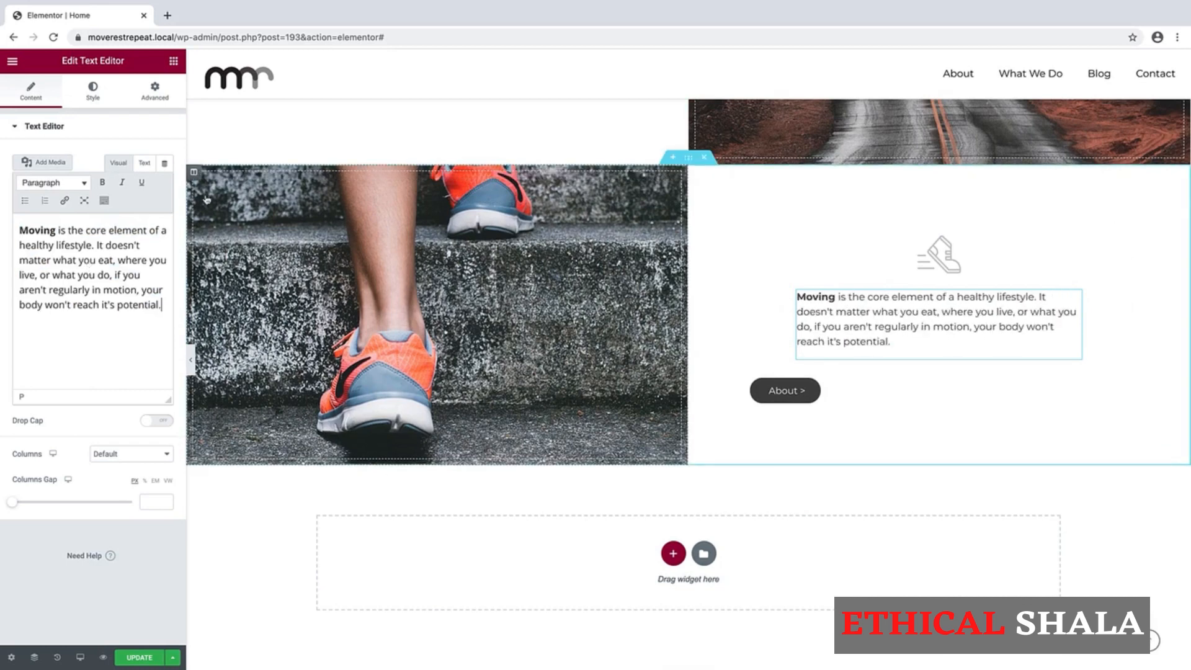
{"action": "left_click", "coordinate": [94, 98]}
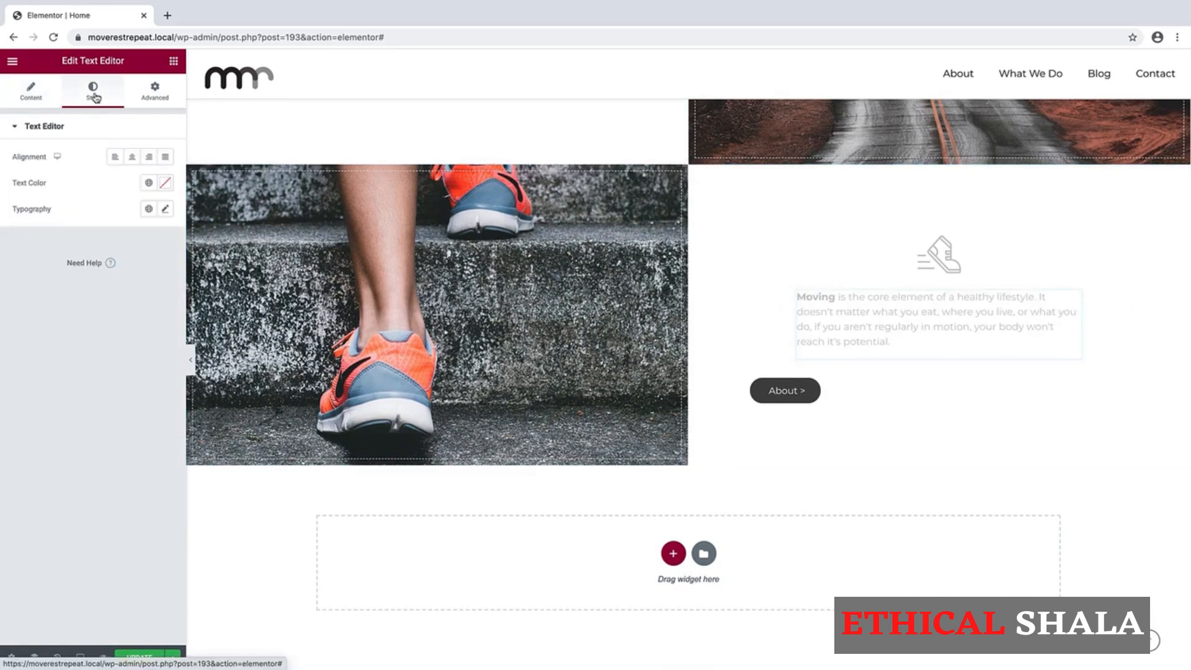
{"action": "left_click", "coordinate": [132, 160]}
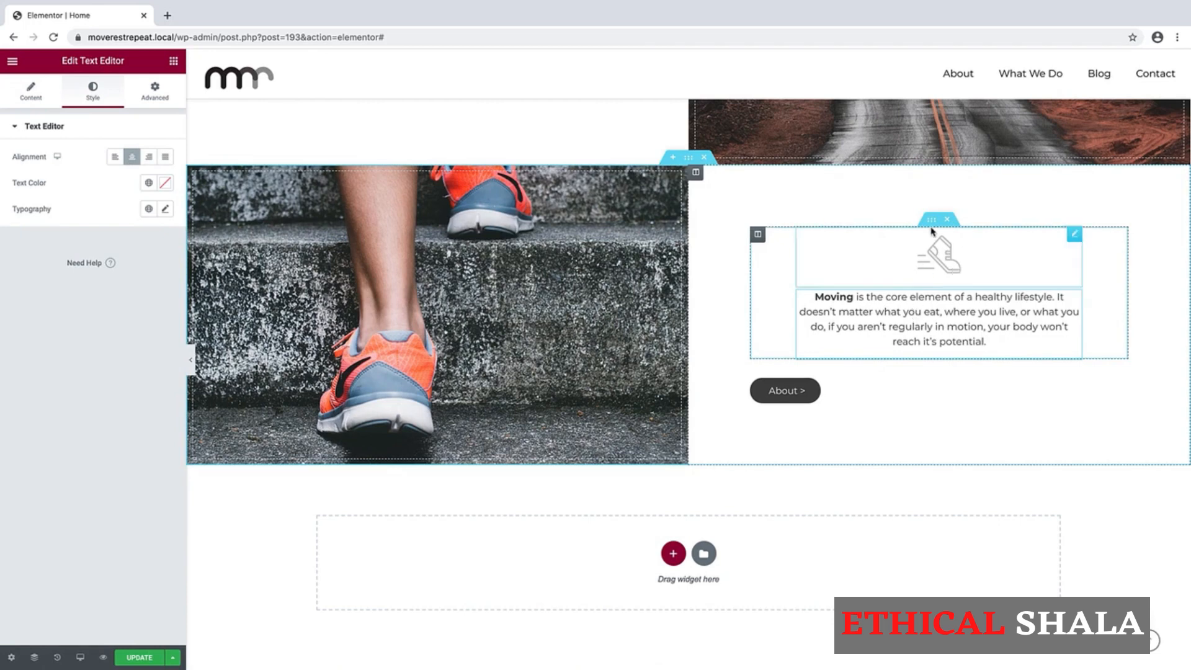
Duplicate the inner section with the shoe icon and Moving text twice, making three stacked blocks above the About button
{"action": "right_click", "coordinate": [931, 229]}
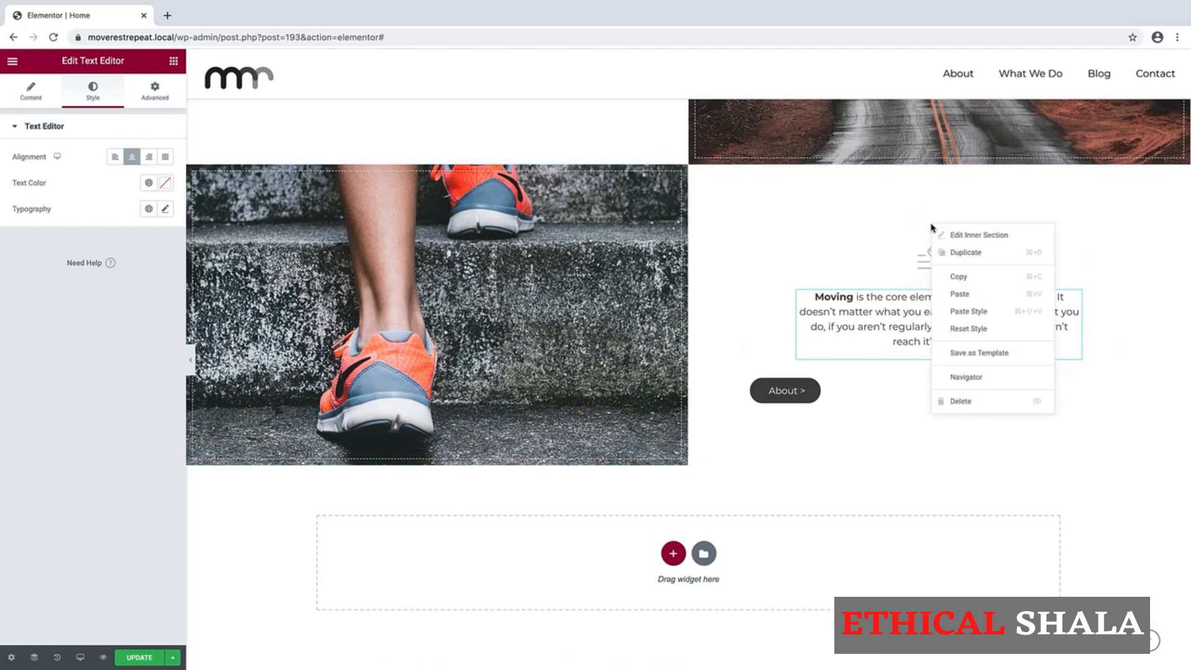
{"action": "left_click", "coordinate": [944, 250]}
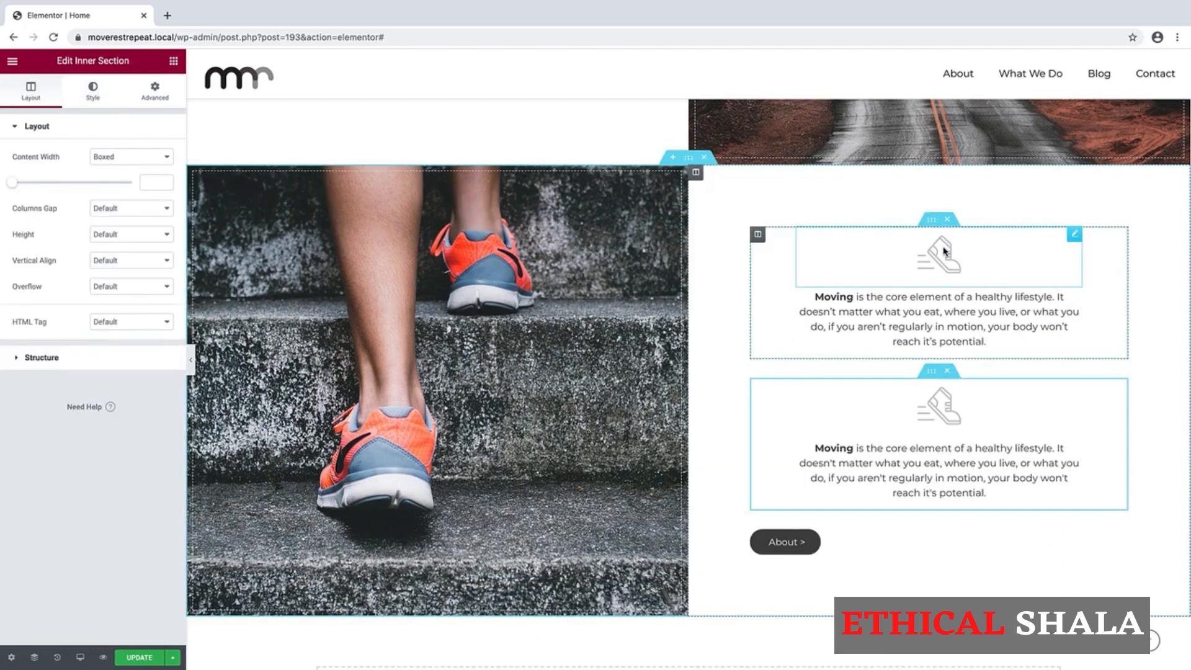
{"action": "right_click", "coordinate": [931, 380]}
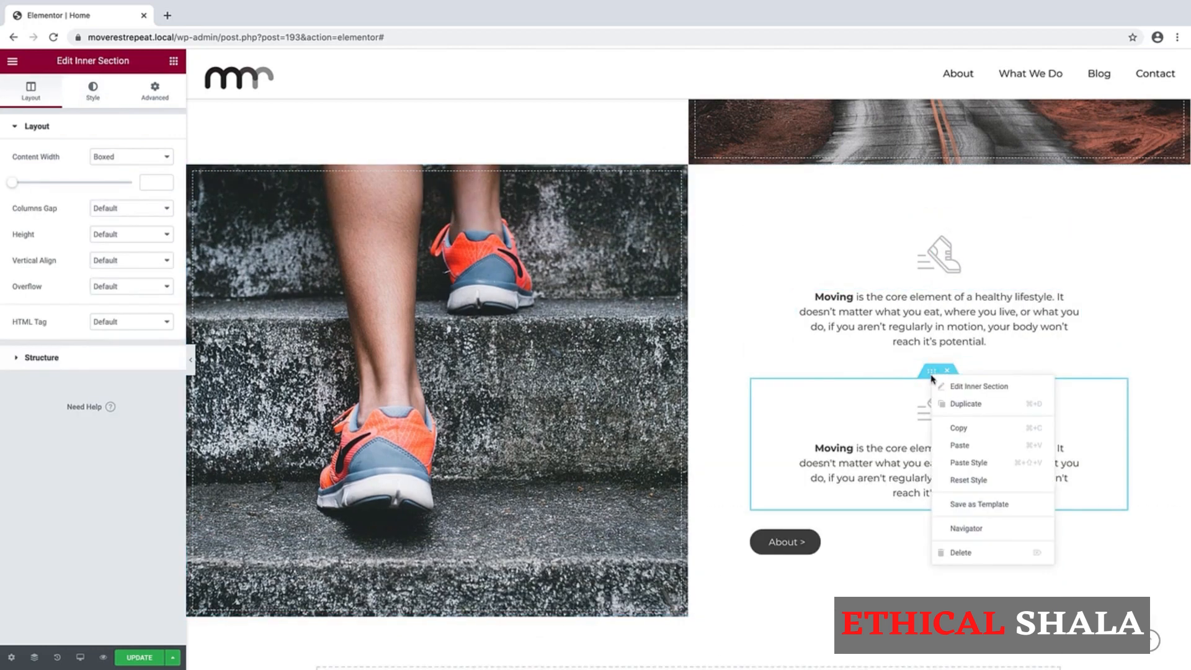
{"action": "left_click", "coordinate": [945, 402]}
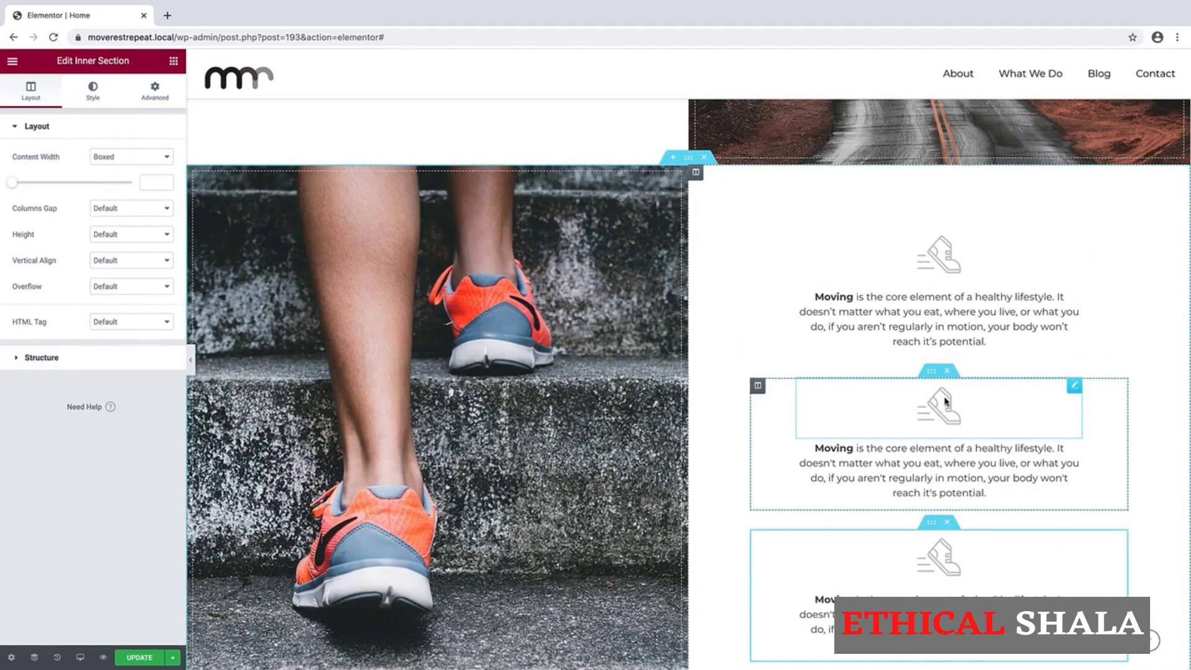
{"action": "scroll", "coordinate": [945, 402], "scroll_direction": "down", "scroll_amount": 3}
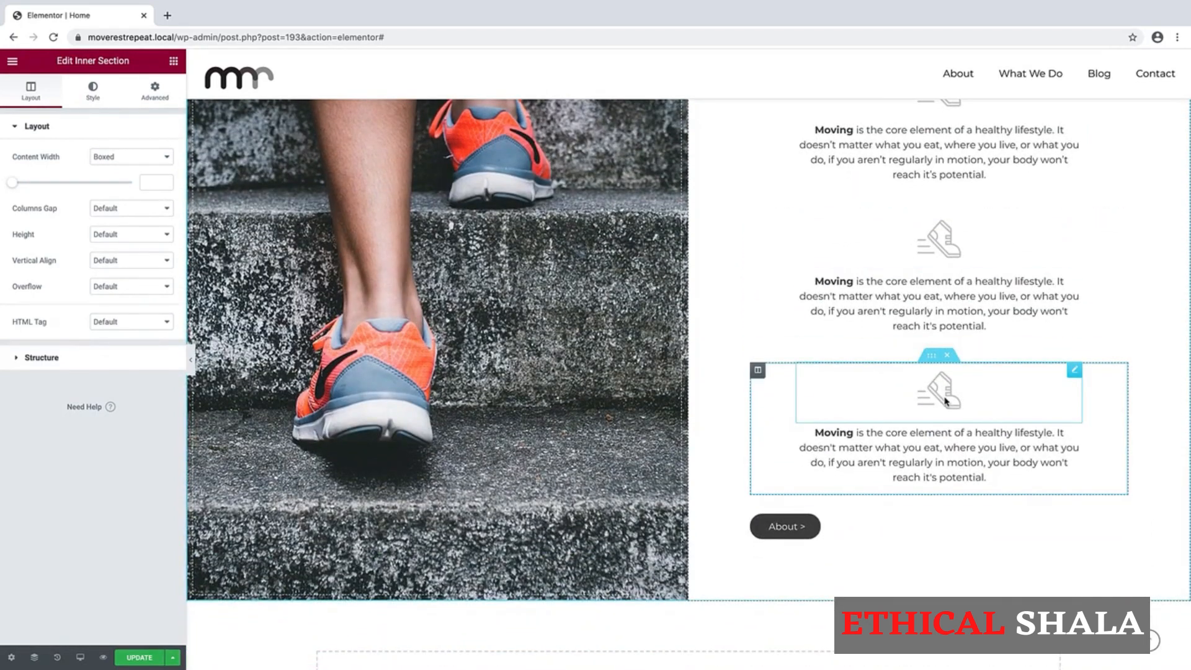
{"action": "scroll", "coordinate": [930, 279], "scroll_direction": "up", "scroll_amount": 2}
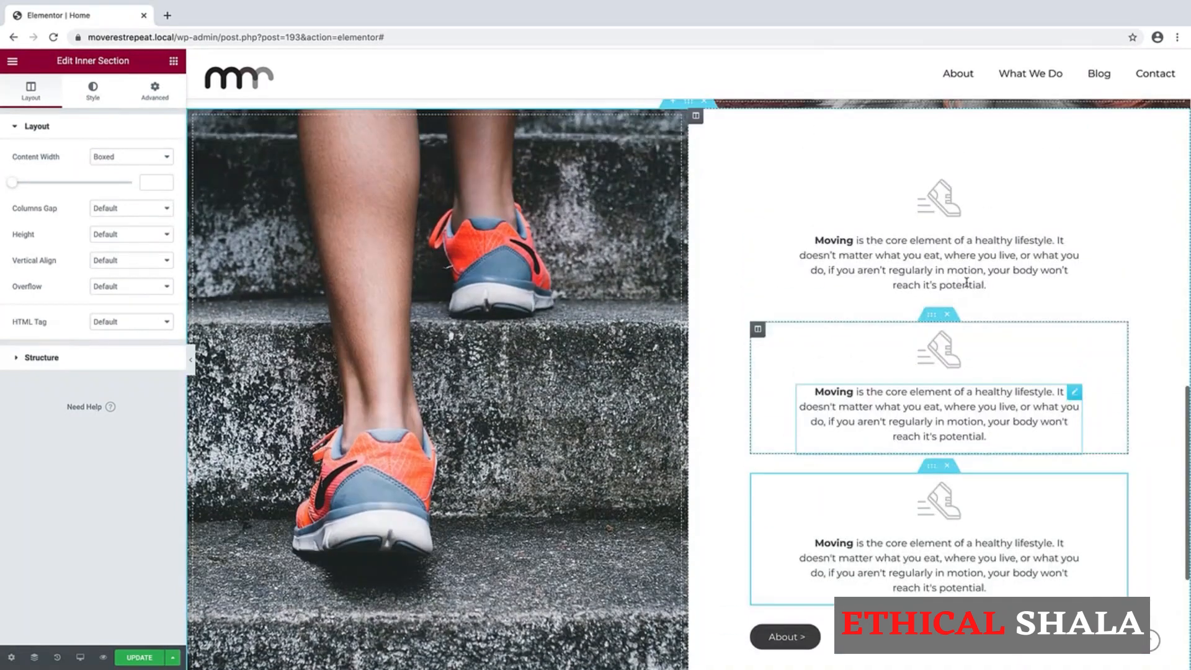
Replace the icon in the second inner section with an uploaded Rest.svg
{"action": "left_click", "coordinate": [947, 351]}
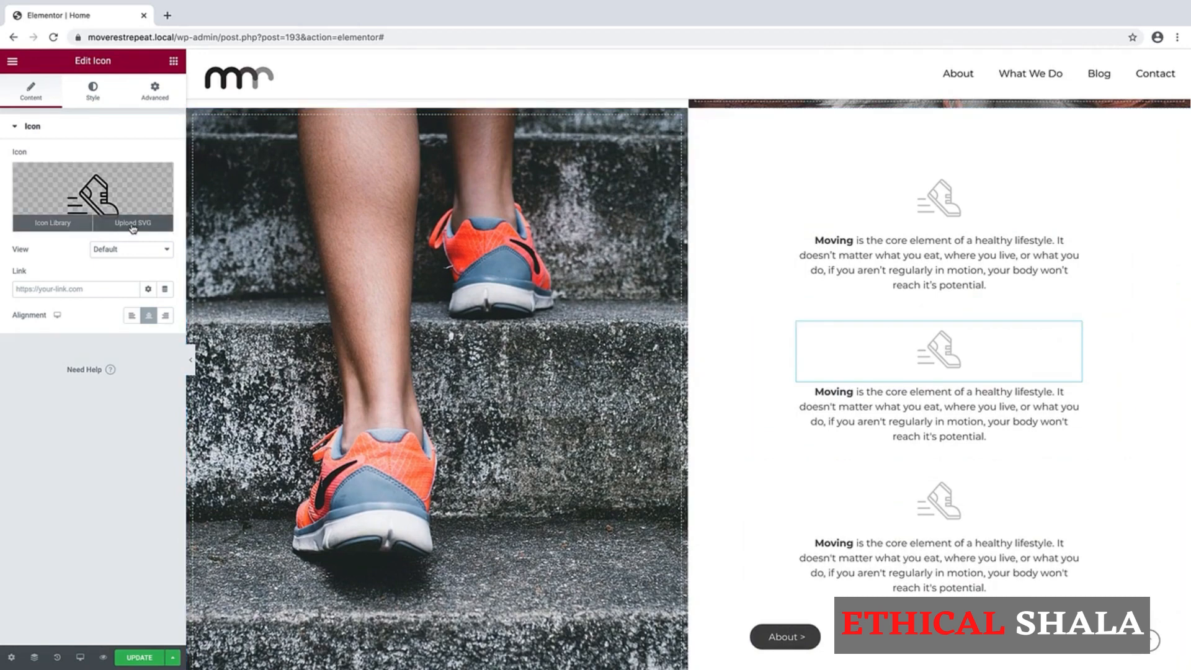
{"action": "left_click", "coordinate": [132, 225]}
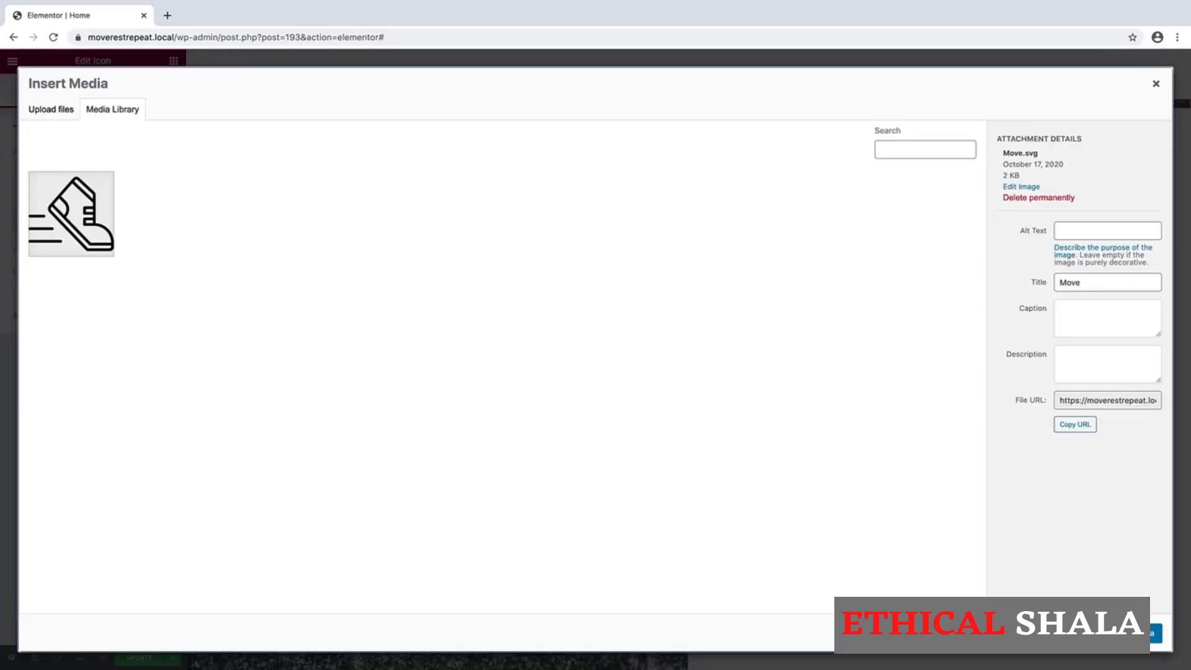
{"action": "left_click_drag", "start_coordinate": [335, 669], "coordinate": [338, 230]}
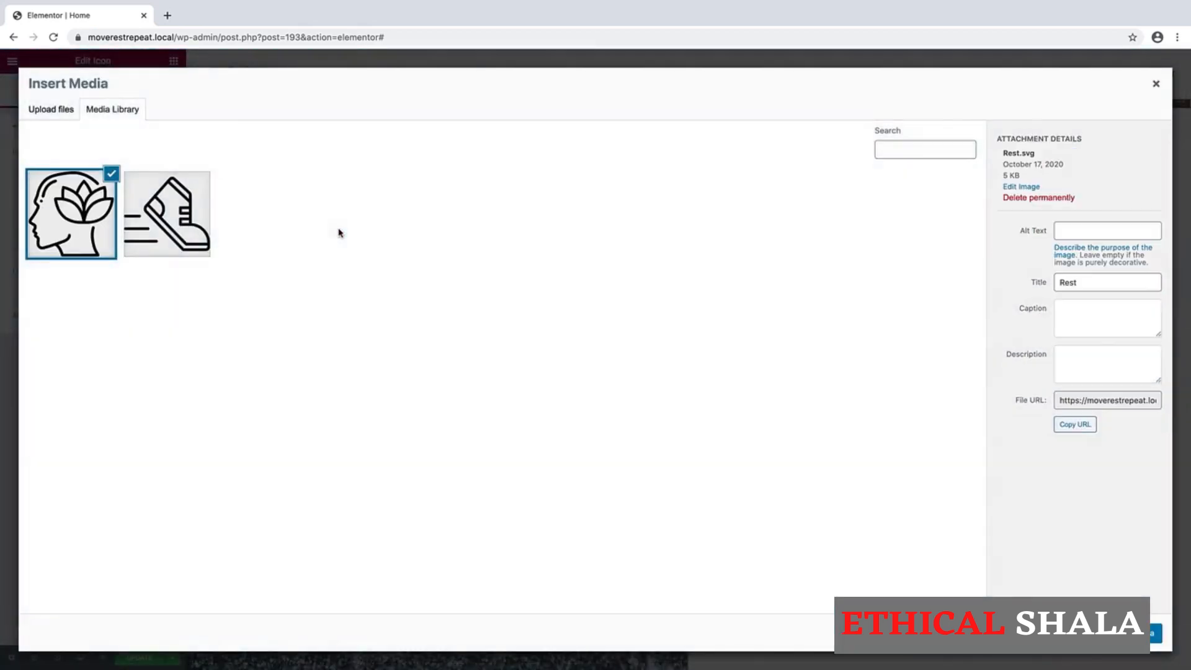
{"action": "left_click", "coordinate": [1155, 633]}
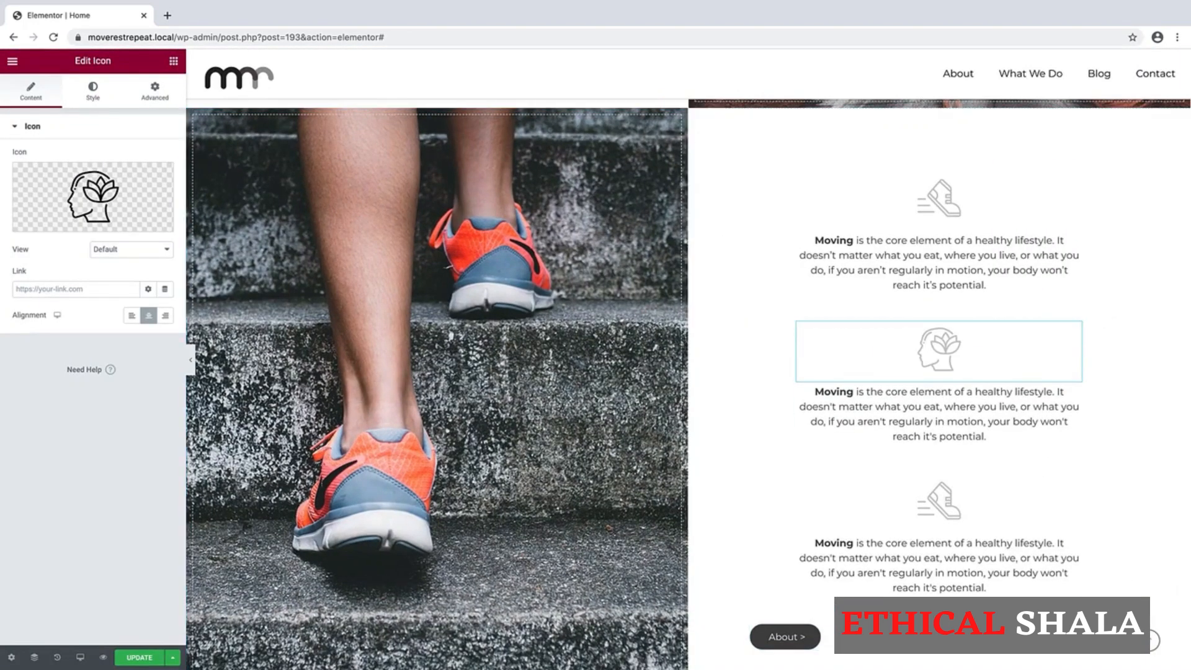
Replace the second inner section's text with the paragraph starting "Resting may not seem glamourous, but both your physical health and mental health"
{"action": "key", "text": "super+Tab"}
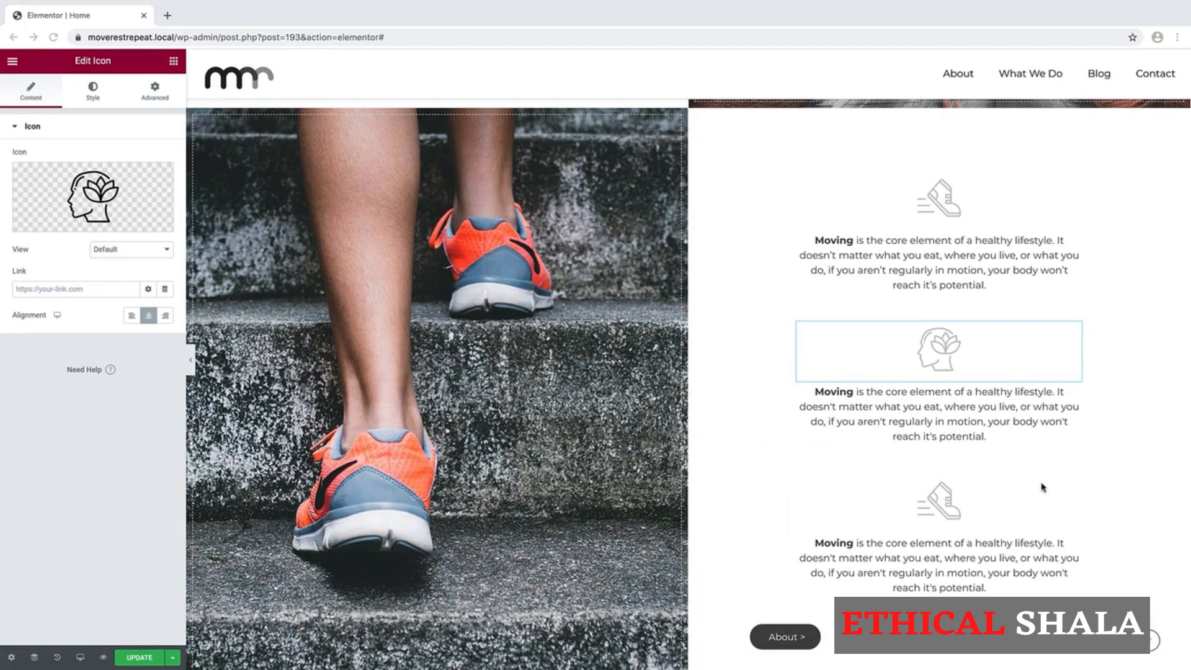
{"action": "left_click", "coordinate": [960, 421]}
{"action": "left_click", "coordinate": [934, 426]}
{"action": "left_click", "coordinate": [103, 329]}
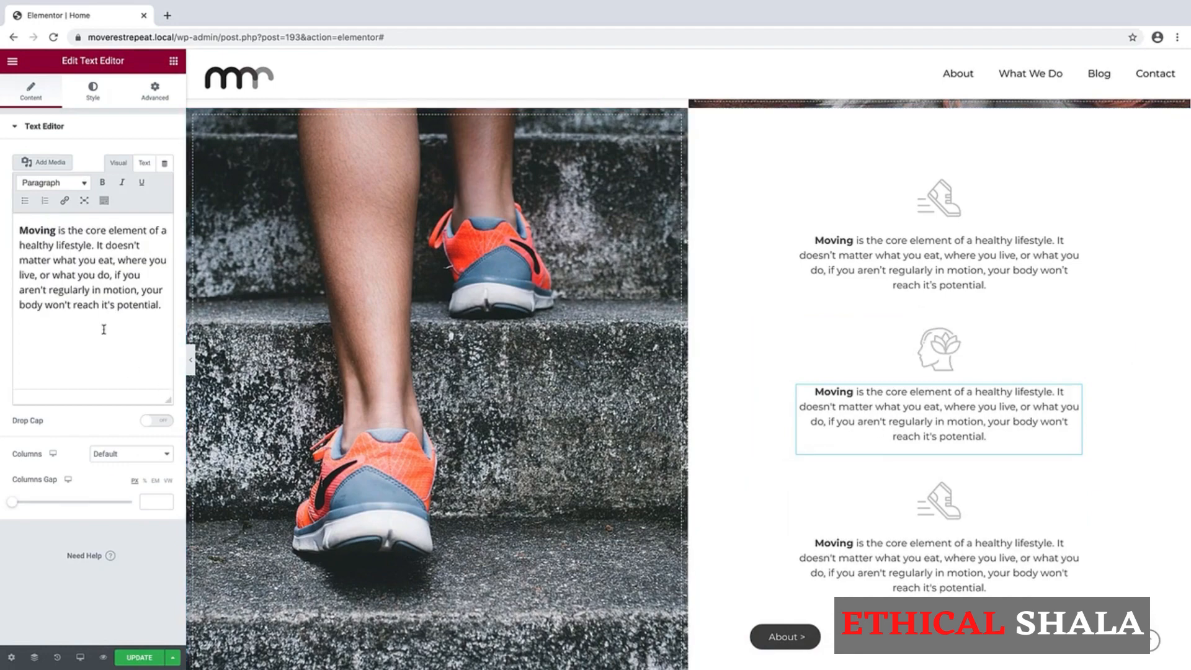
{"action": "key", "text": "ctrl+a"}
{"action": "type", "text": "Resting may not seem glamourous, but both your physical health and mental health depend on a body that experiences regular rest - and that doesn't just mean more sleep."}
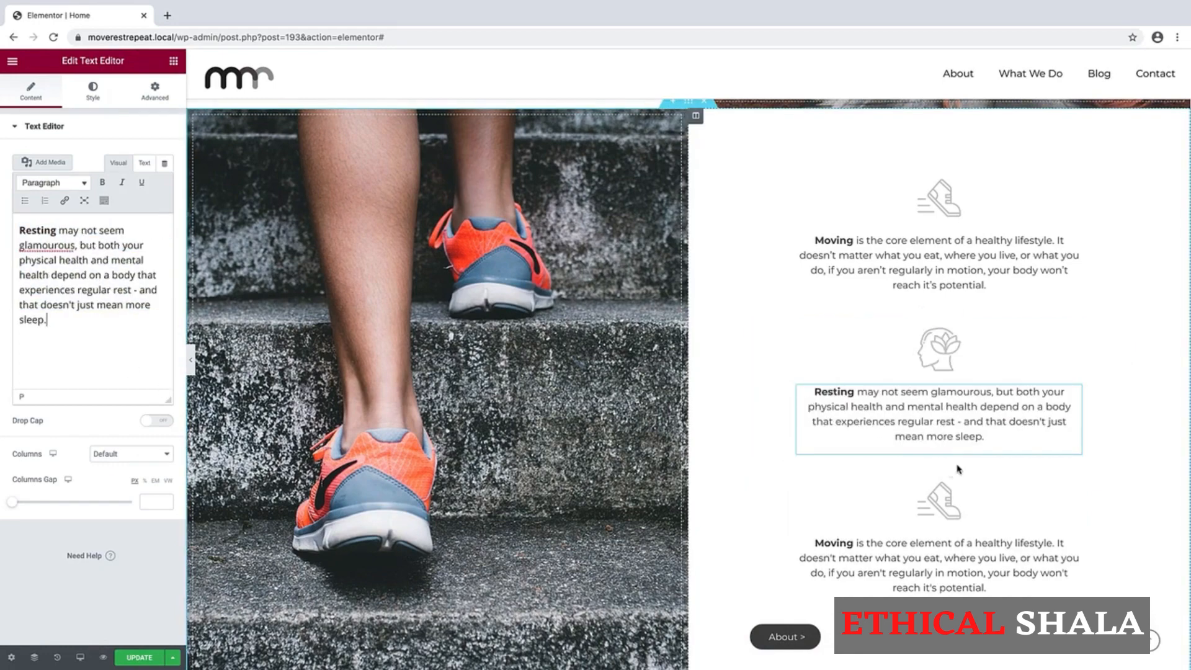
Replace the icon in the third inner section with an uploaded Repeat.svg
{"action": "left_click", "coordinate": [933, 514]}
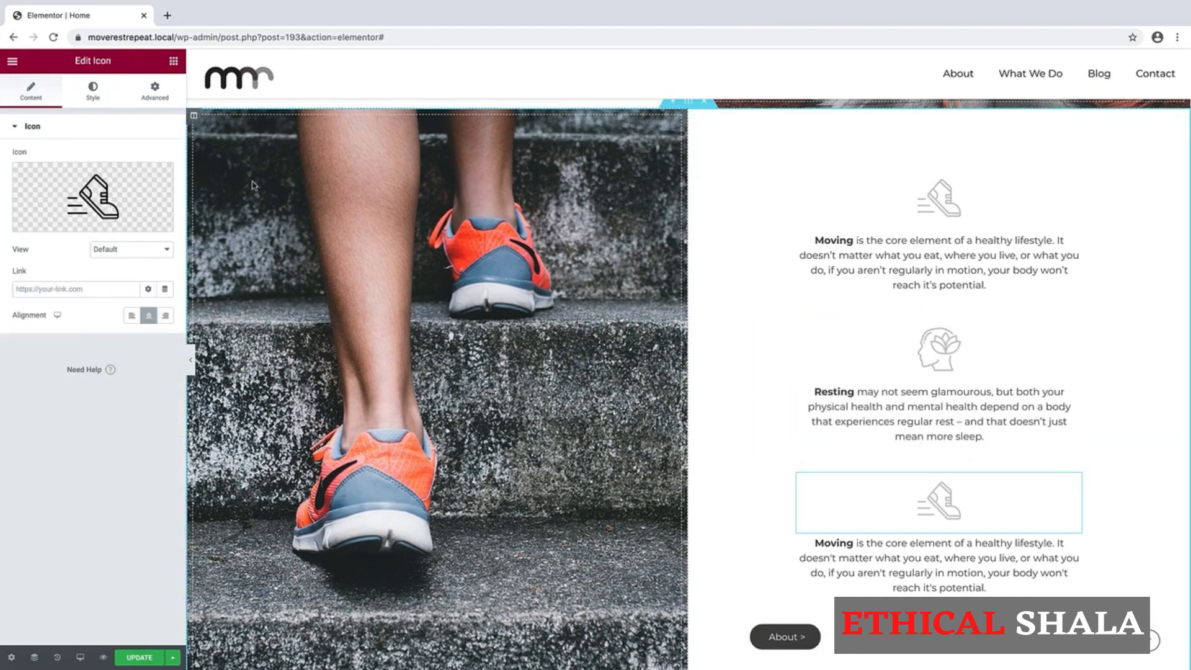
{"action": "left_click", "coordinate": [132, 224]}
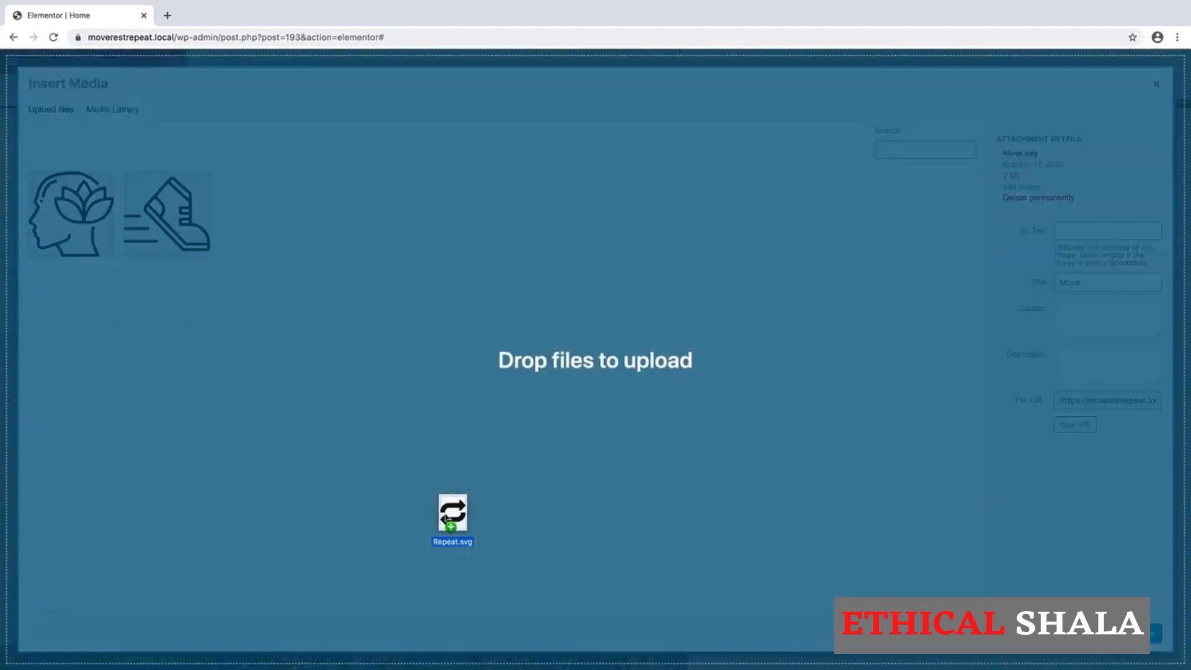
{"action": "left_click_drag", "start_coordinate": [452, 513], "coordinate": [348, 223]}
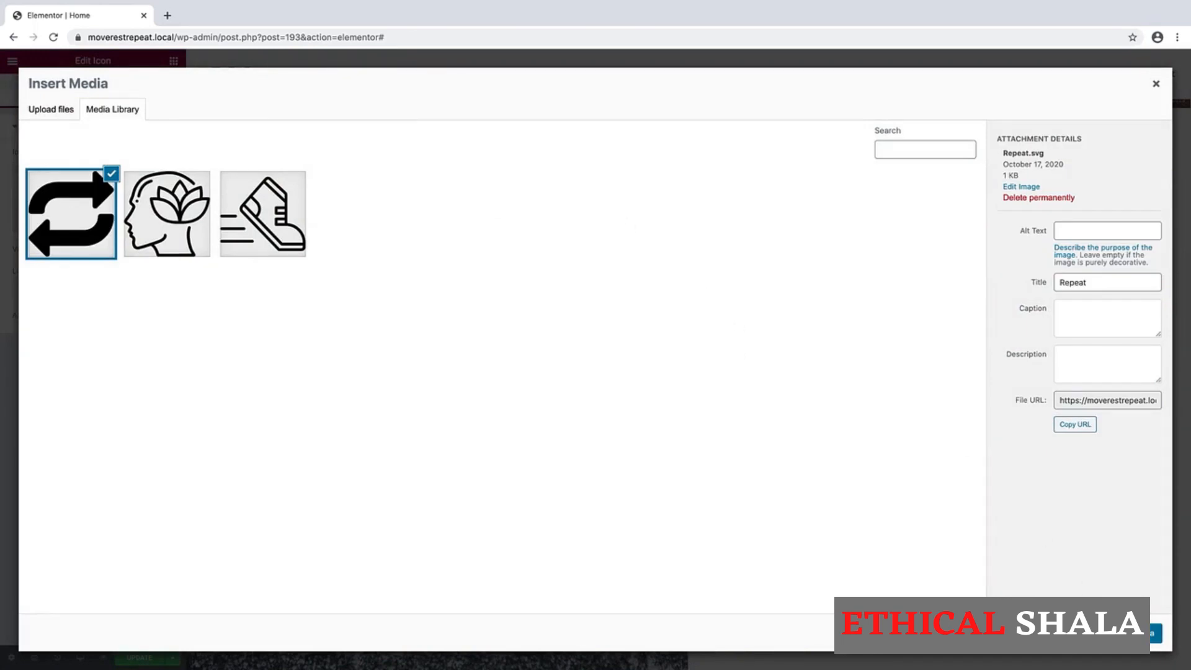
{"action": "left_click", "coordinate": [1152, 632]}
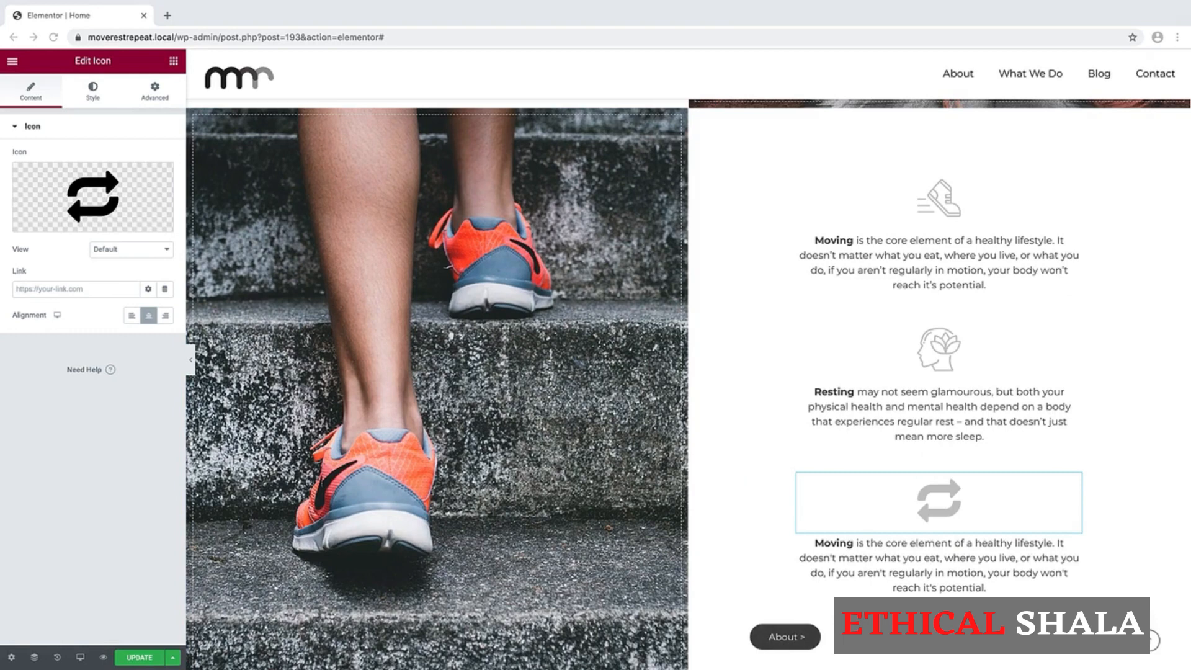
Replace the third inner section's text with the paragraph starting "Repeating healthy activities is what really gives your body an edge over the competition."
{"action": "left_click", "coordinate": [924, 561]}
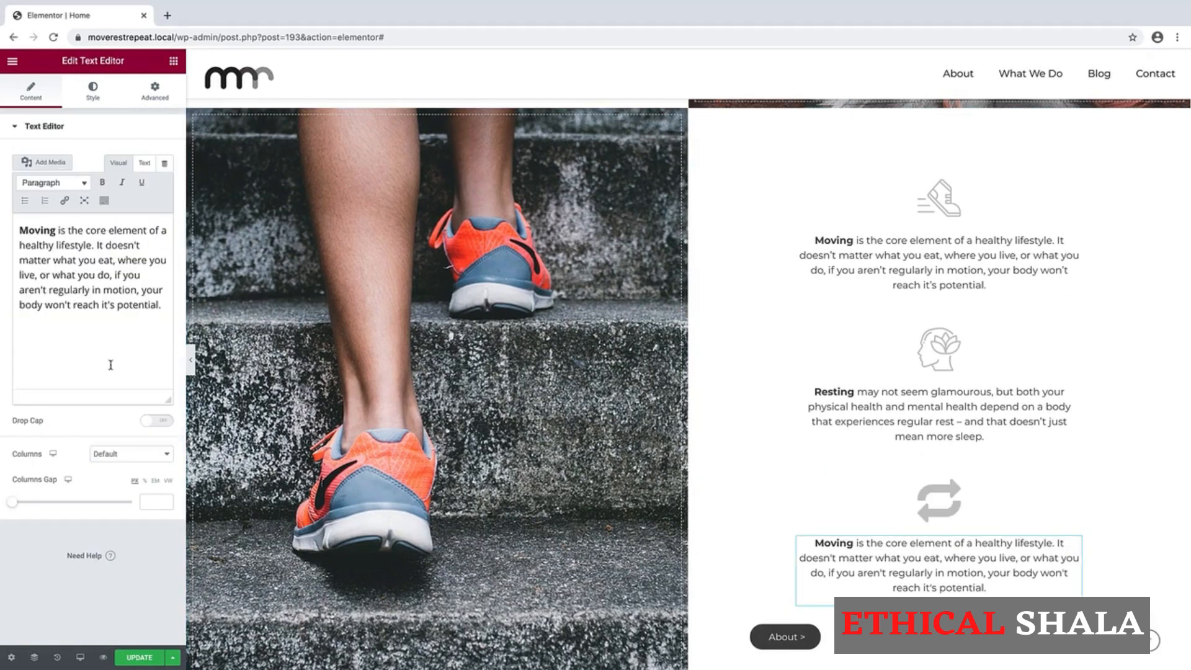
{"action": "left_click", "coordinate": [106, 291]}
{"action": "key", "text": "ctrl+a"}
{"action": "type", "text": "Repeating healthy activities is what really gives your body an edge over the competition. When you establish a rhythm of healthy practices in life, you'll discover a whole new you."}
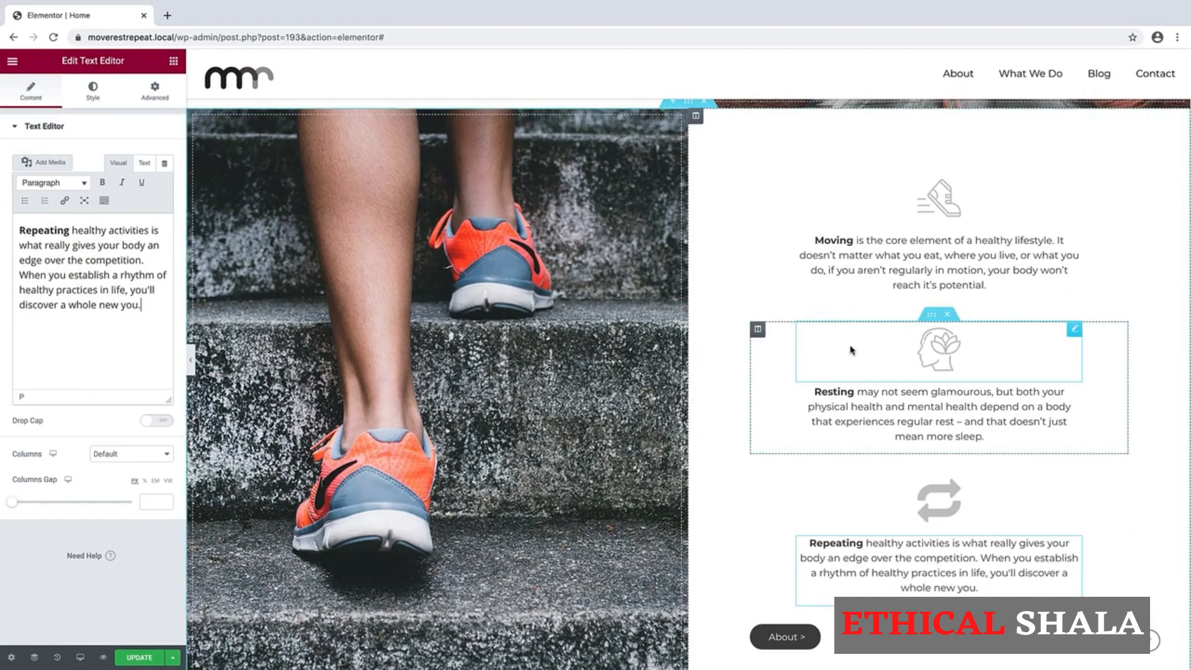
Center the About button below the three icon blocks and change its text to "What We Do >"
{"action": "scroll", "coordinate": [851, 350], "scroll_direction": "down", "scroll_amount": 3}
{"action": "left_click", "coordinate": [784, 428]}
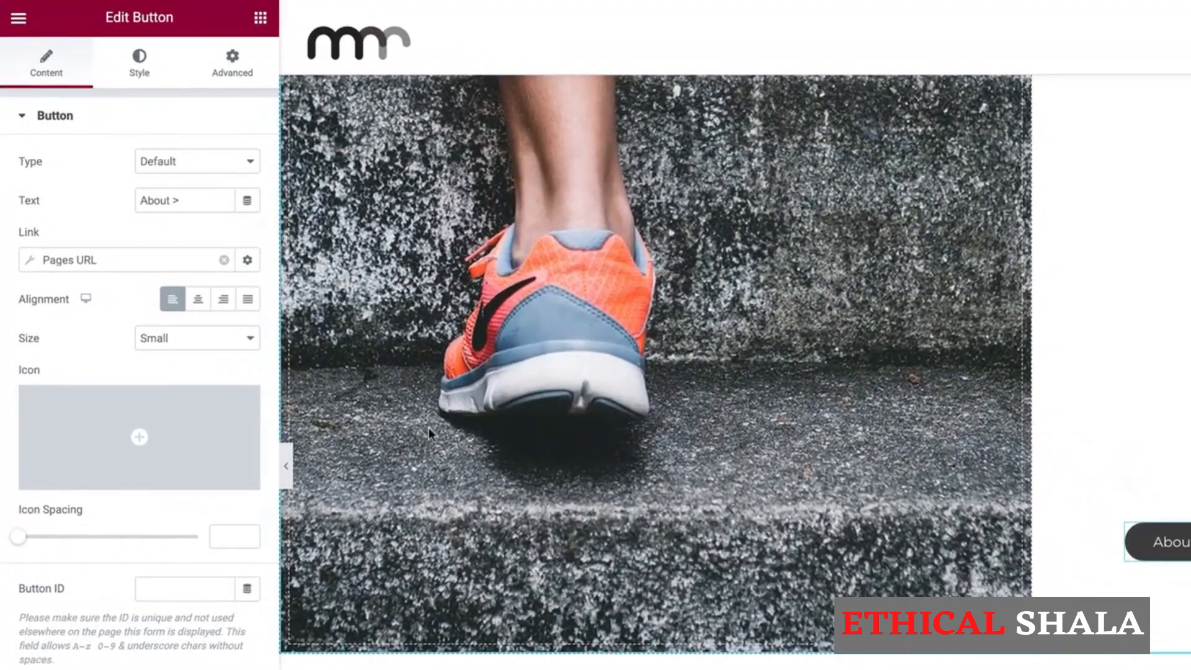
{"action": "left_click", "coordinate": [197, 299]}
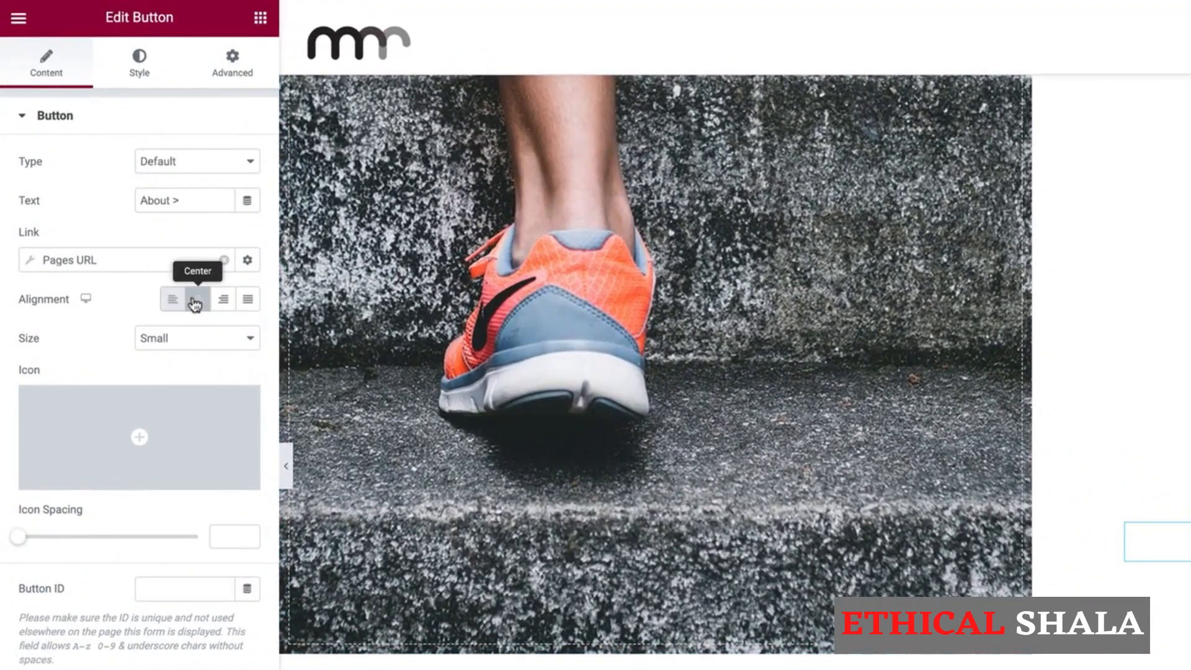
{"action": "left_click_drag", "start_coordinate": [169, 200], "coordinate": [107, 202]}
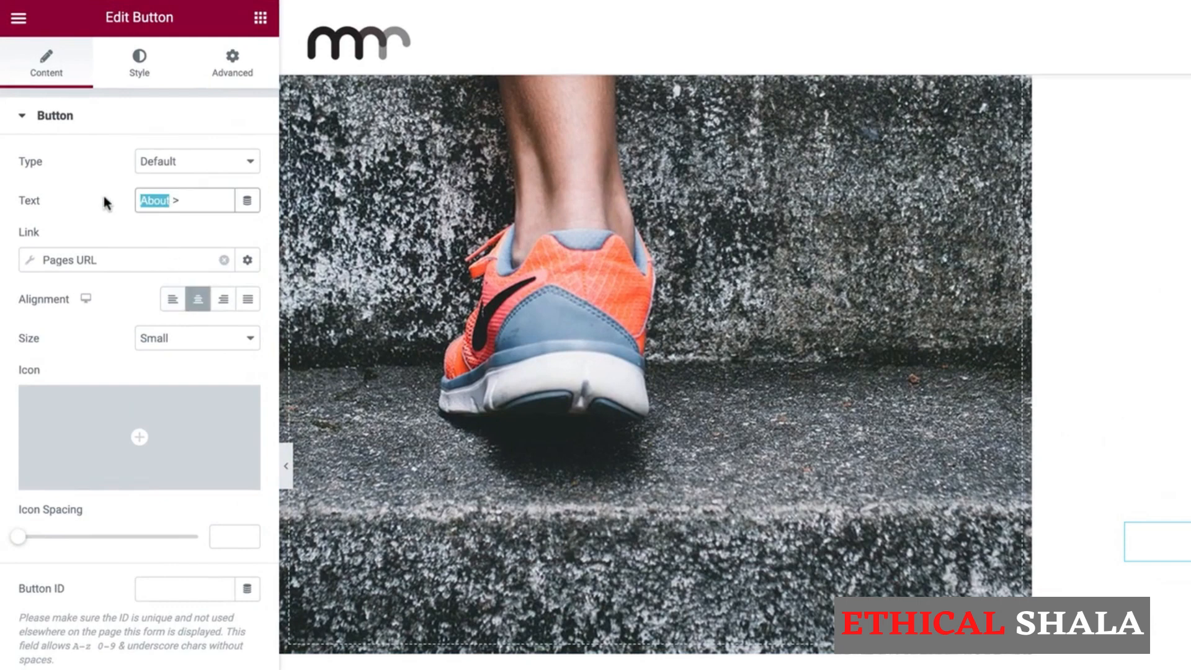
{"action": "type", "text": "What We Do"}
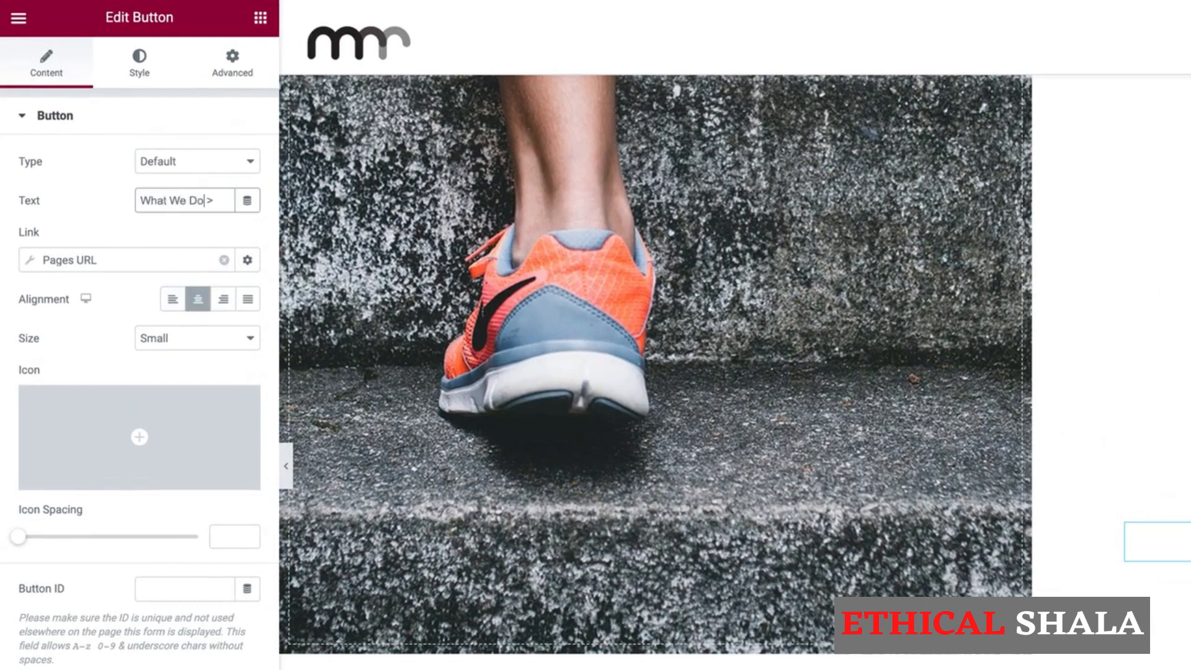
Relink the What We Do button using a dynamic Pages URL set to the What We Do page
{"action": "left_click", "coordinate": [223, 261]}
{"action": "left_click", "coordinate": [248, 262]}
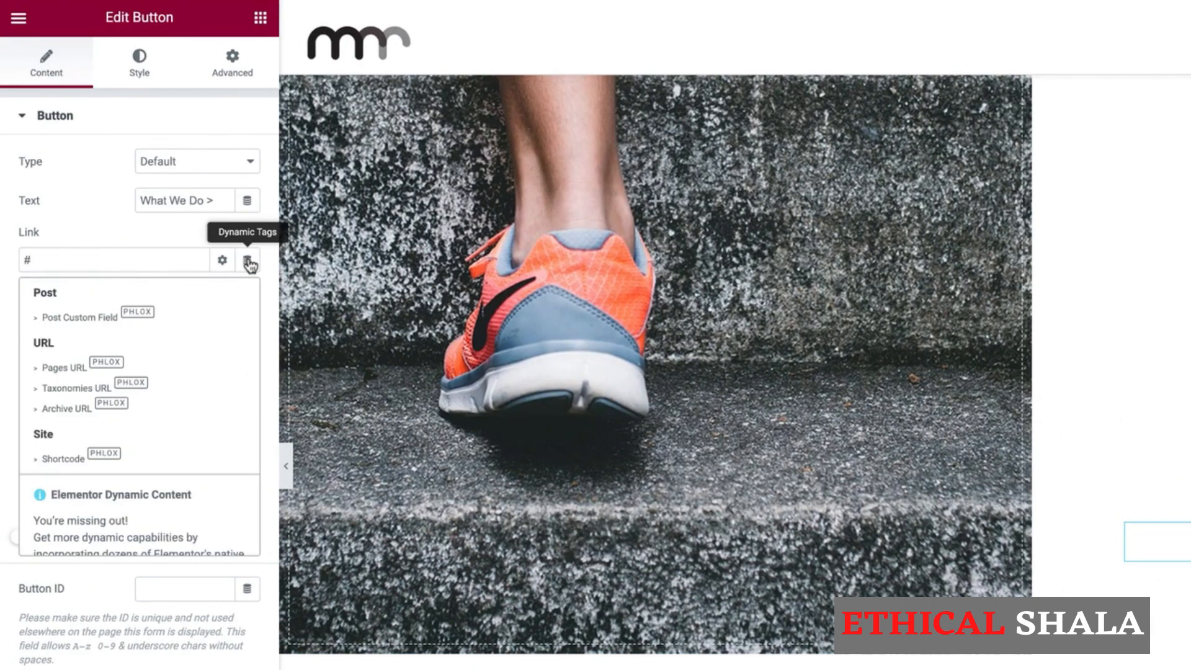
{"action": "left_click", "coordinate": [36, 370]}
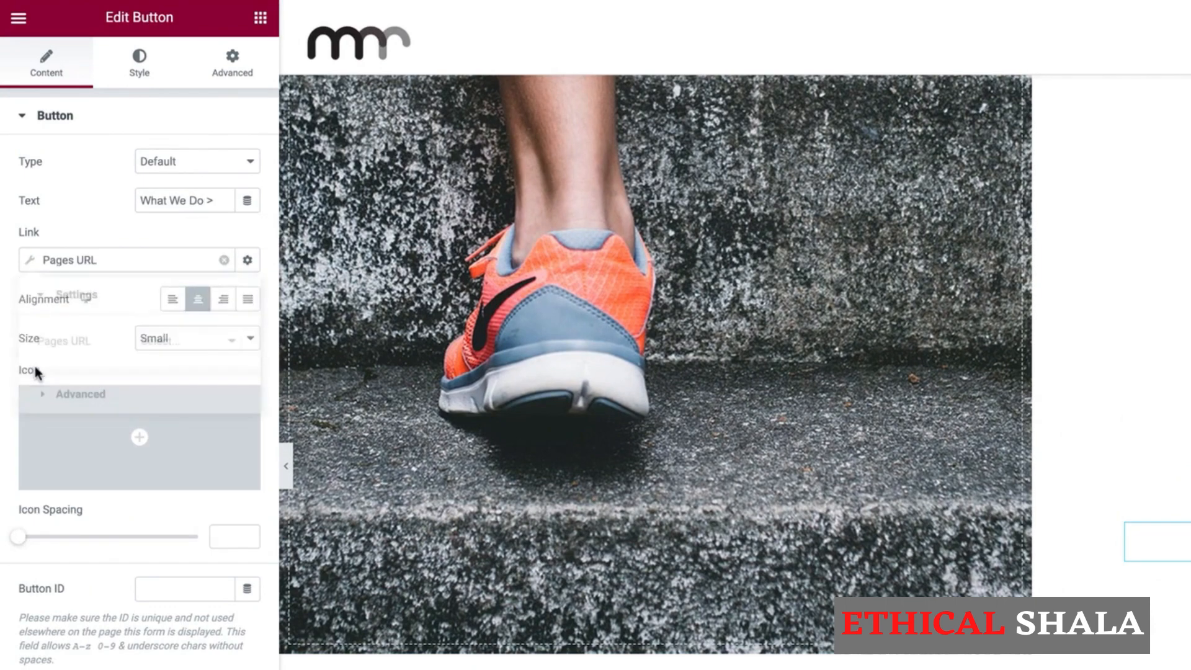
{"action": "left_click", "coordinate": [156, 341]}
{"action": "left_click", "coordinate": [179, 336]}
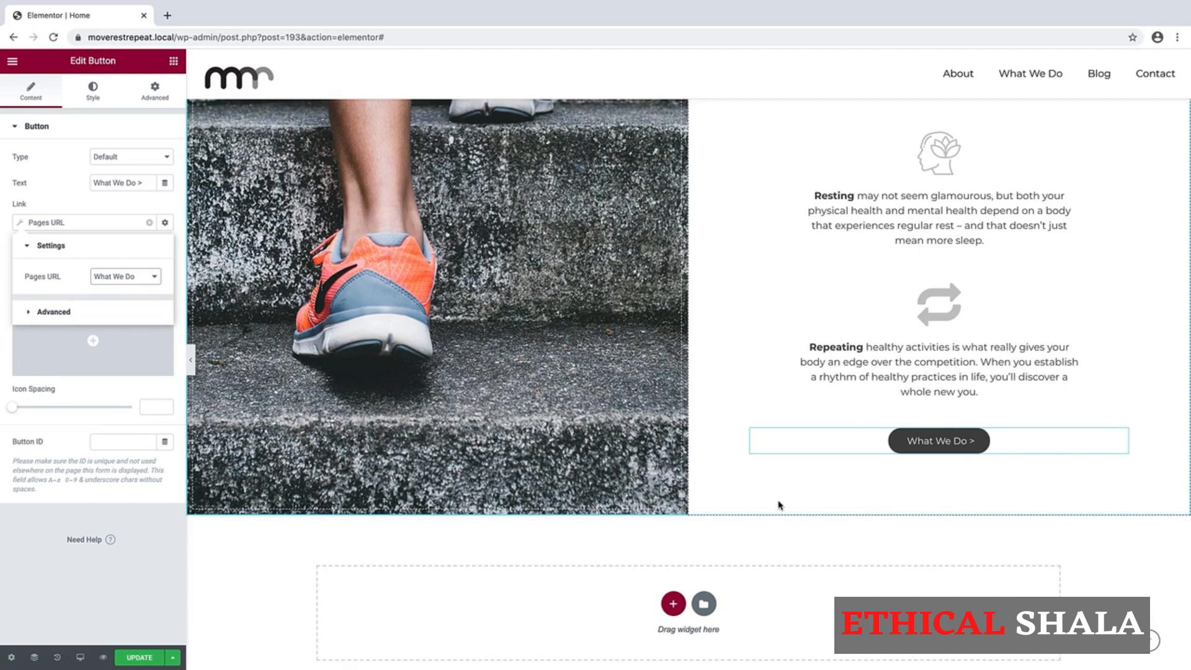
Duplicate the "It's really that simple." section with the desert road image
{"action": "scroll", "coordinate": [780, 506], "scroll_direction": "up", "scroll_amount": 2}
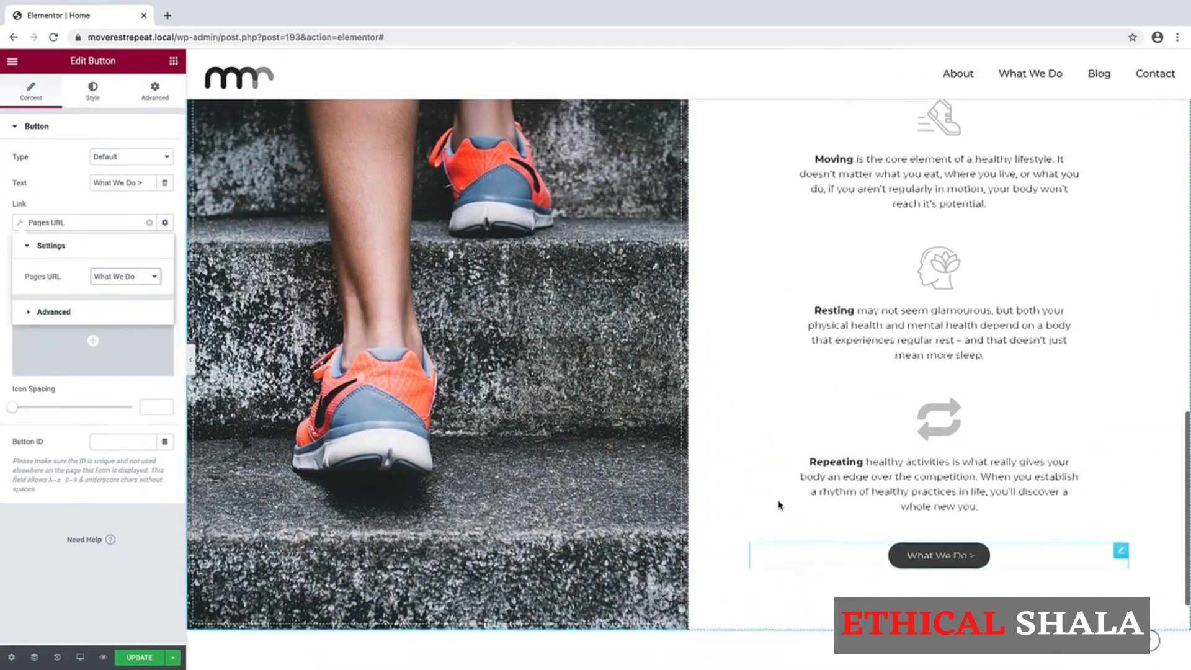
{"action": "scroll", "coordinate": [780, 505], "scroll_direction": "up", "scroll_amount": 3}
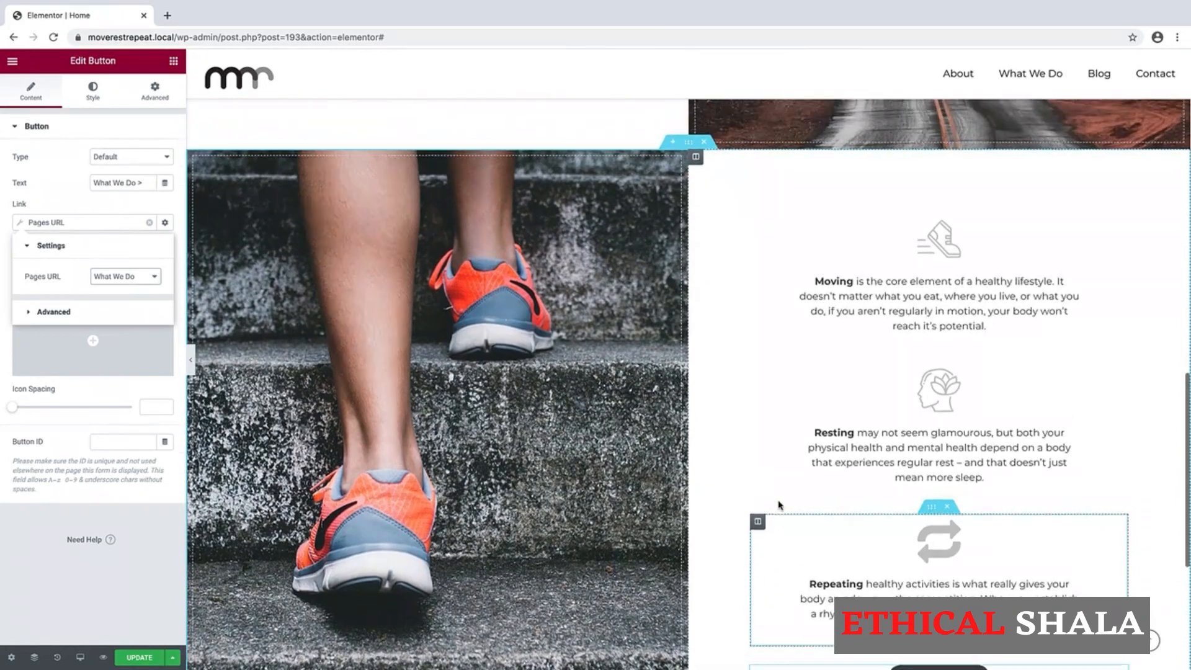
{"action": "scroll", "coordinate": [779, 505], "scroll_direction": "up", "scroll_amount": 1}
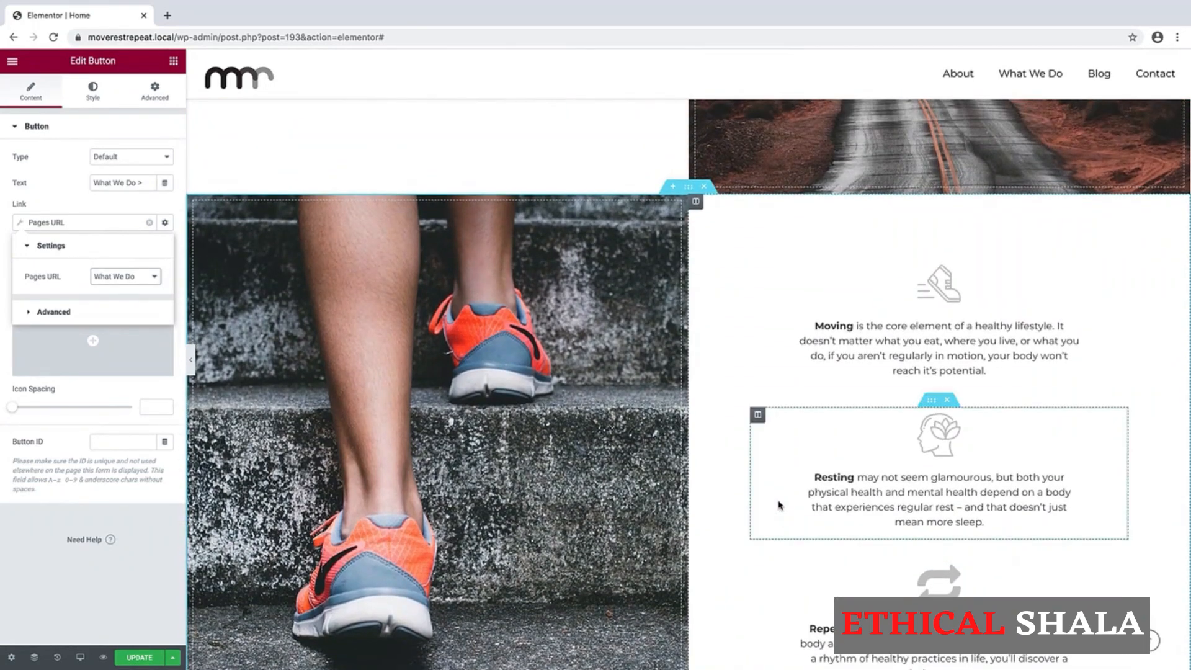
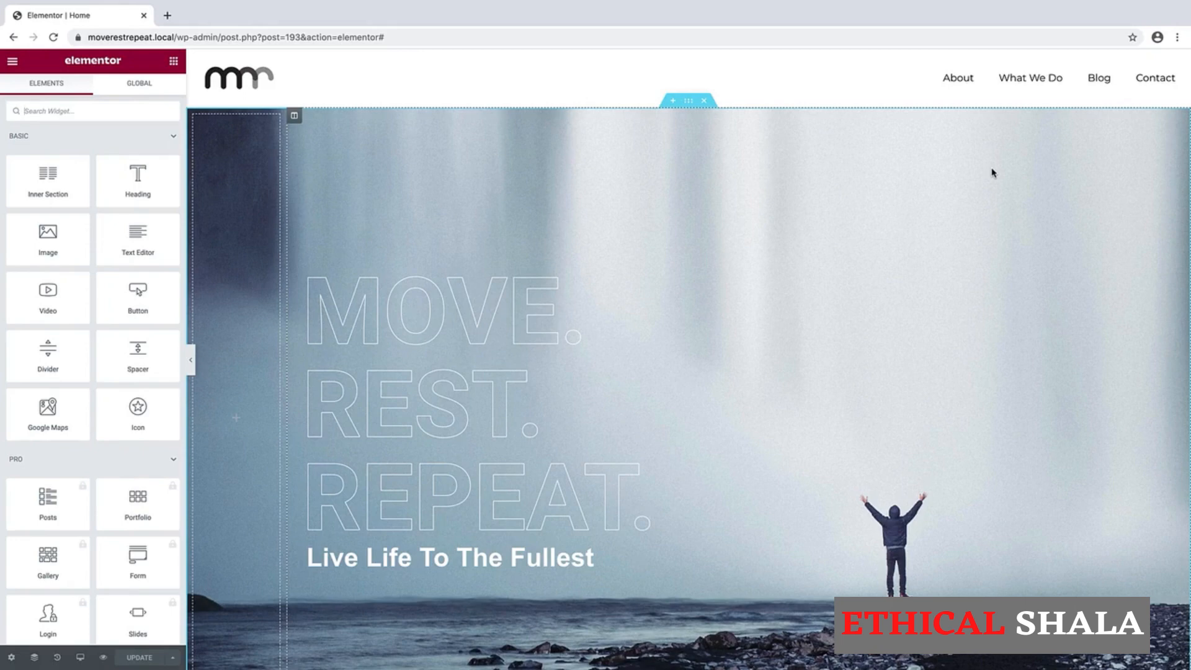
{"action": "scroll", "coordinate": [993, 172], "scroll_direction": "down", "scroll_amount": 7}
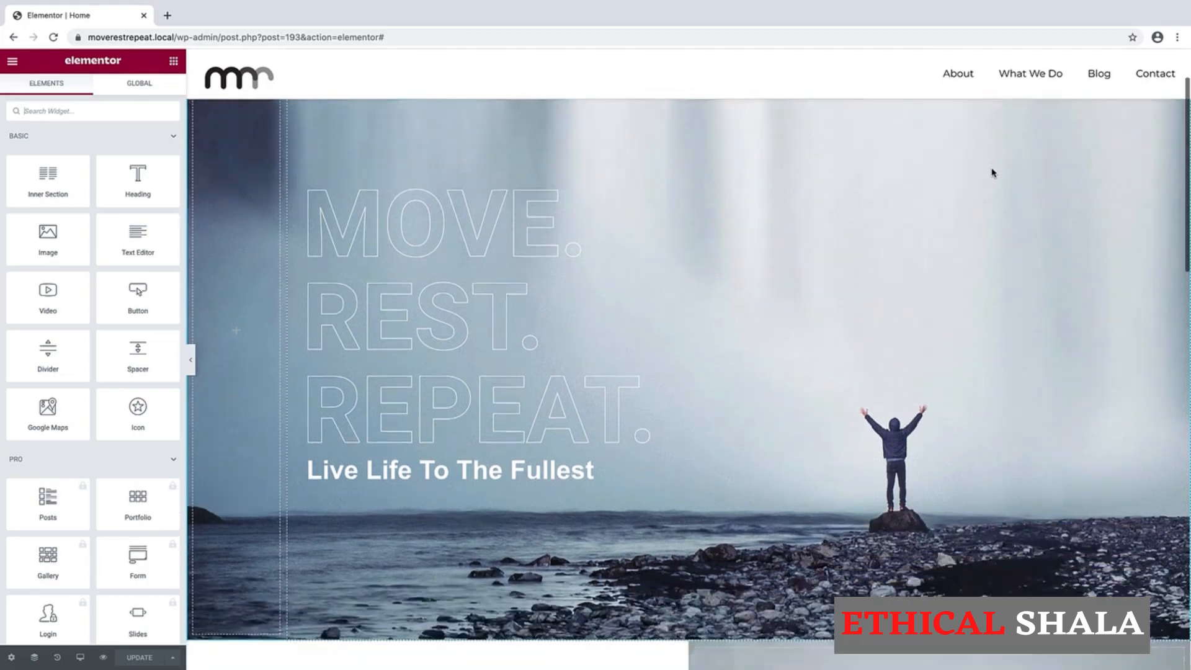
{"action": "scroll", "coordinate": [992, 172], "scroll_direction": "down", "scroll_amount": 1}
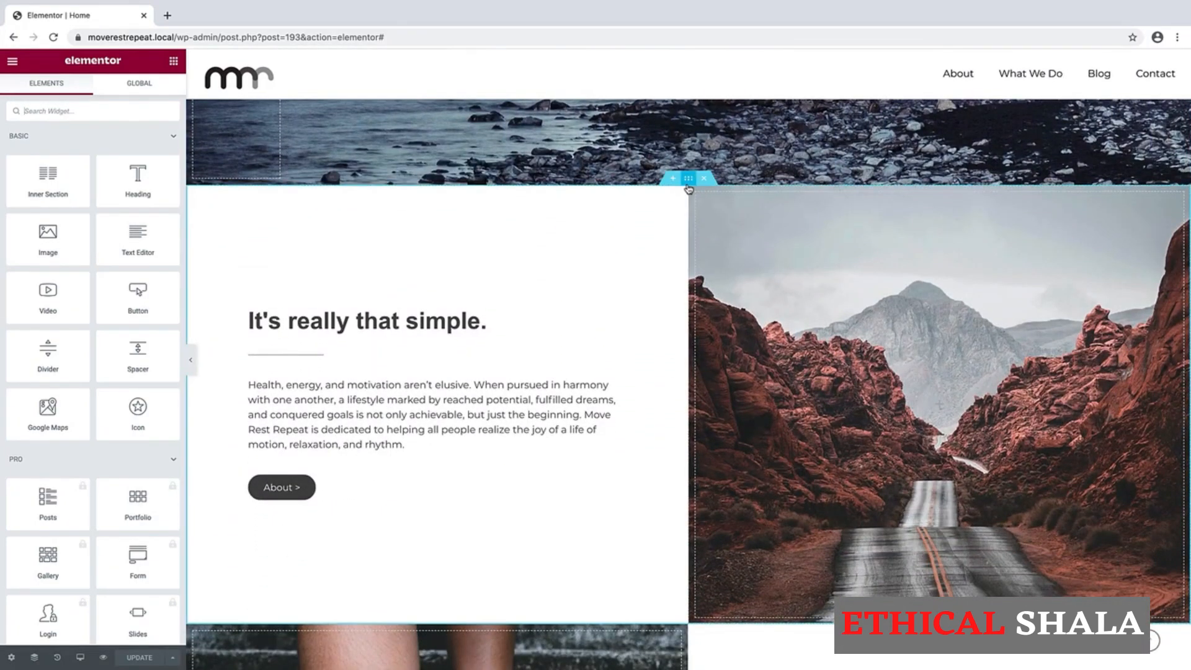
{"action": "right_click", "coordinate": [688, 186]}
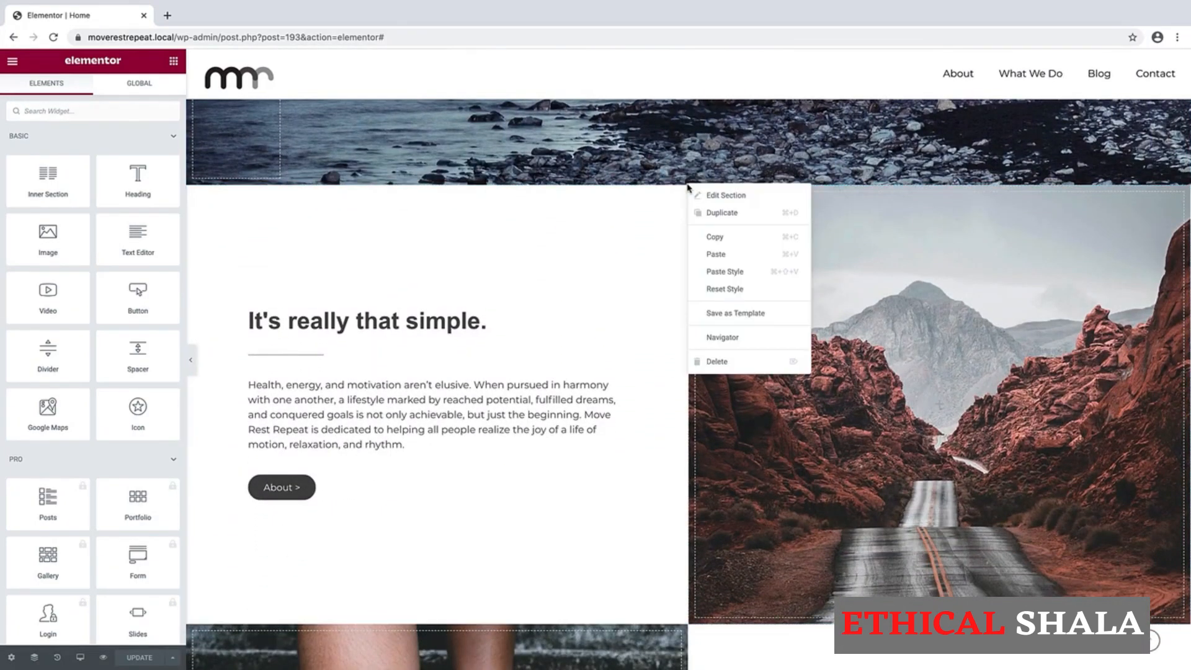
{"action": "left_click", "coordinate": [702, 217]}
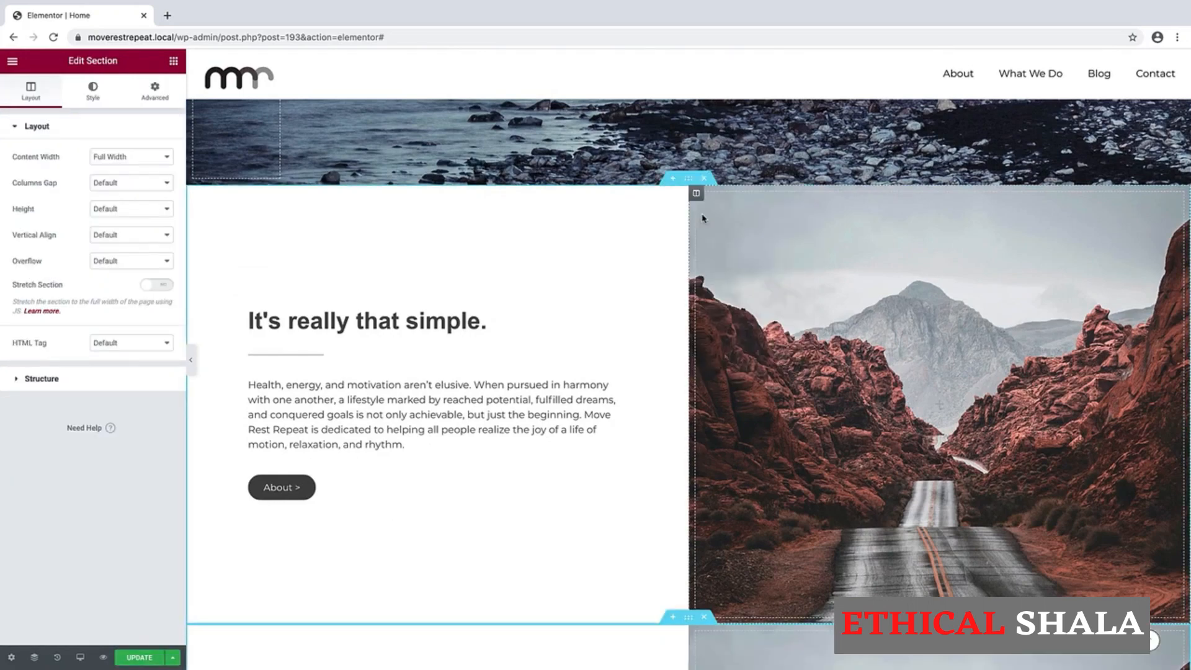
In the Navigator, collapse the expanded content sections beneath the banner section so only their section rows are listed
{"action": "scroll", "coordinate": [702, 217], "scroll_direction": "down", "scroll_amount": 5}
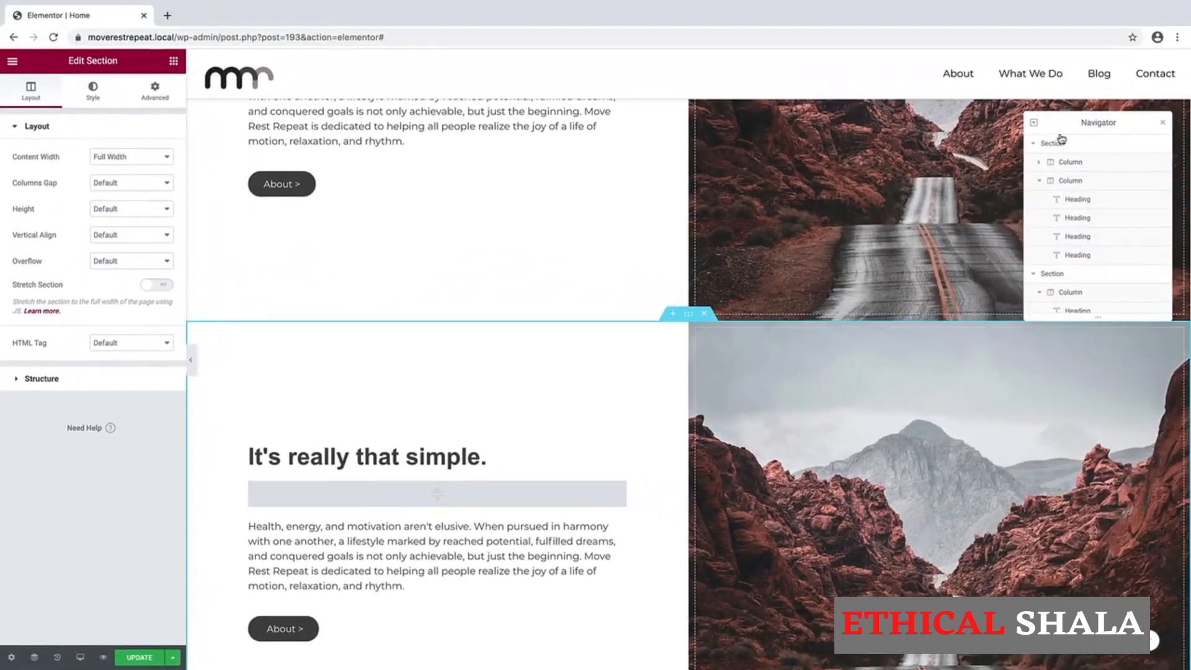
{"action": "left_click", "coordinate": [1051, 149]}
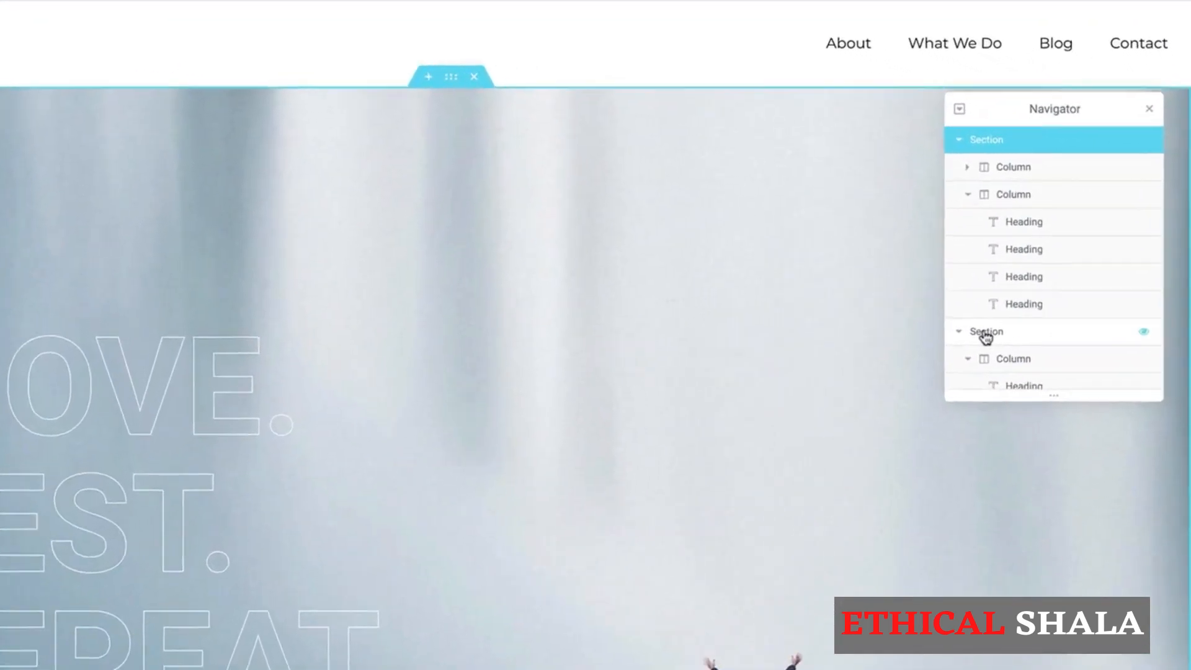
{"action": "left_click", "coordinate": [1034, 286]}
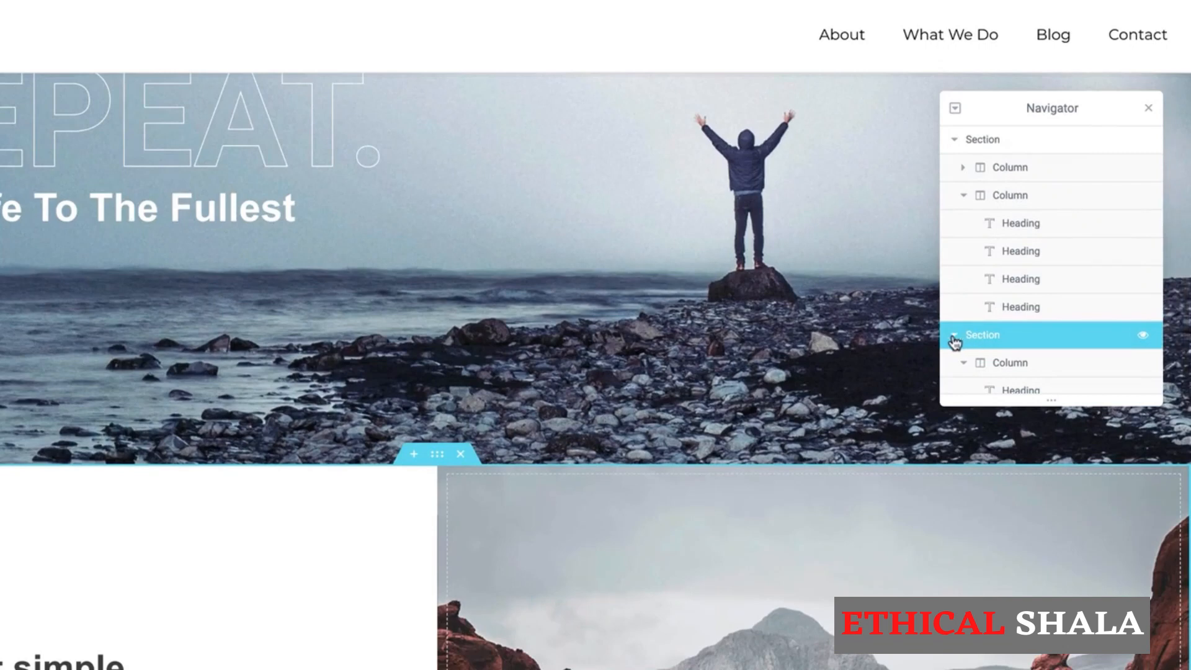
{"action": "left_click", "coordinate": [954, 335]}
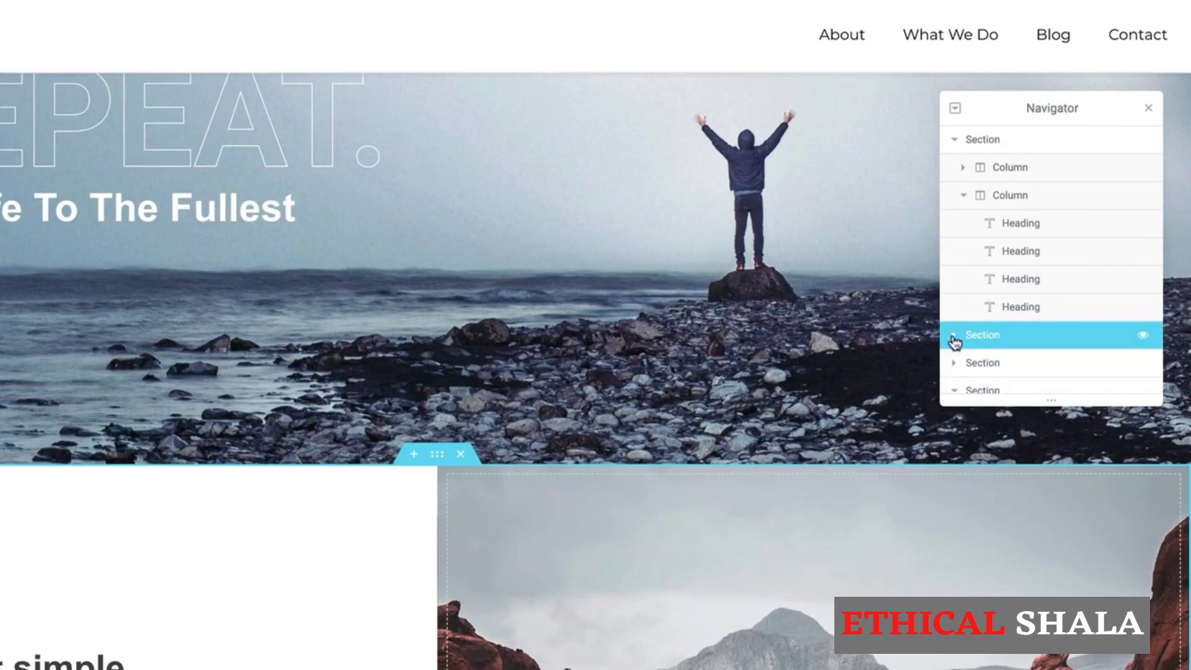
{"action": "left_click", "coordinate": [953, 391]}
{"action": "scroll", "coordinate": [1020, 354], "scroll_direction": "down", "scroll_amount": 1}
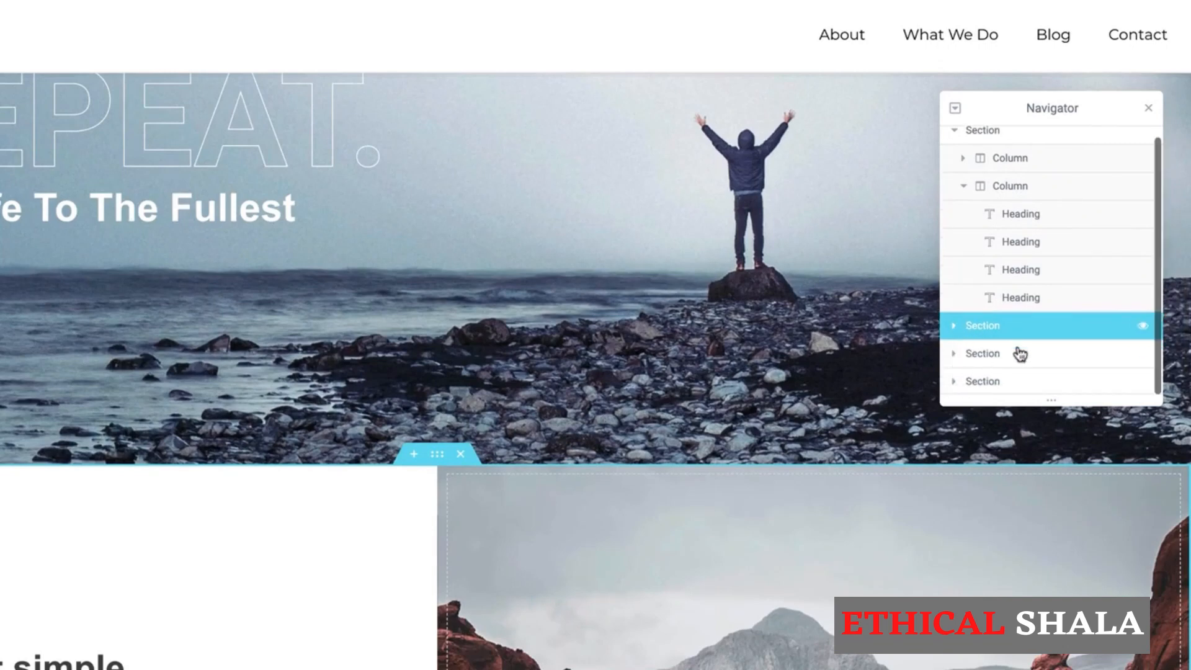
Reorder the sections in the Navigator so the Moving, Resting and Repeating section sits above the duplicated one, and close the Navigator
{"action": "left_click", "coordinate": [977, 355]}
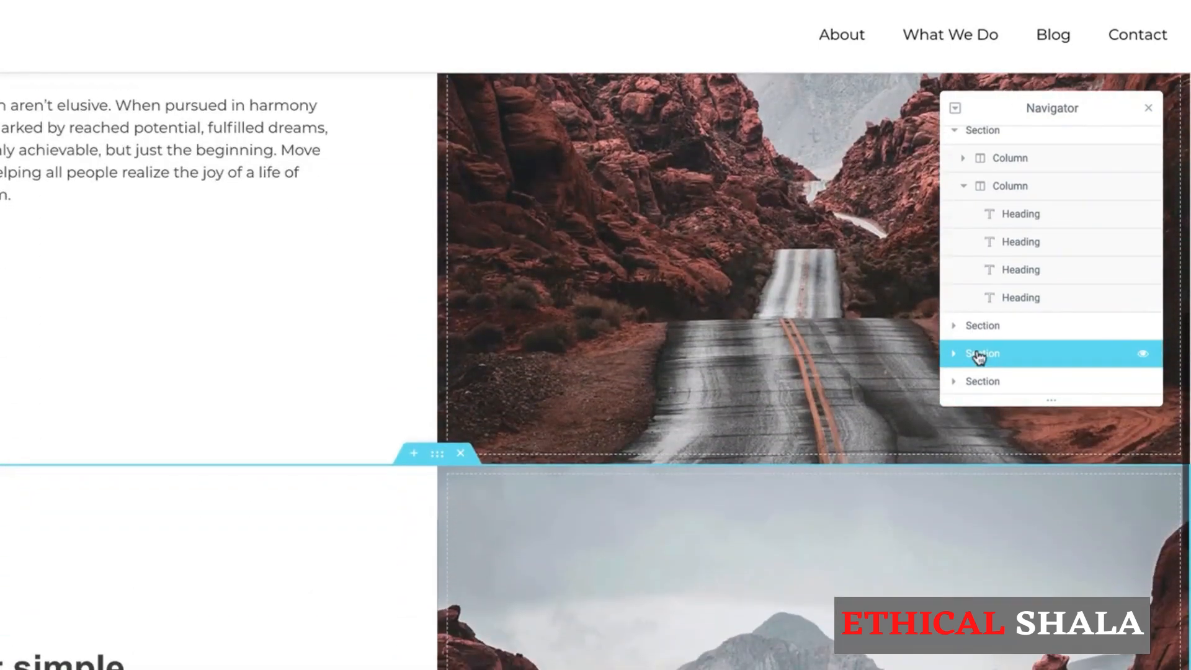
{"action": "left_click", "coordinate": [978, 388]}
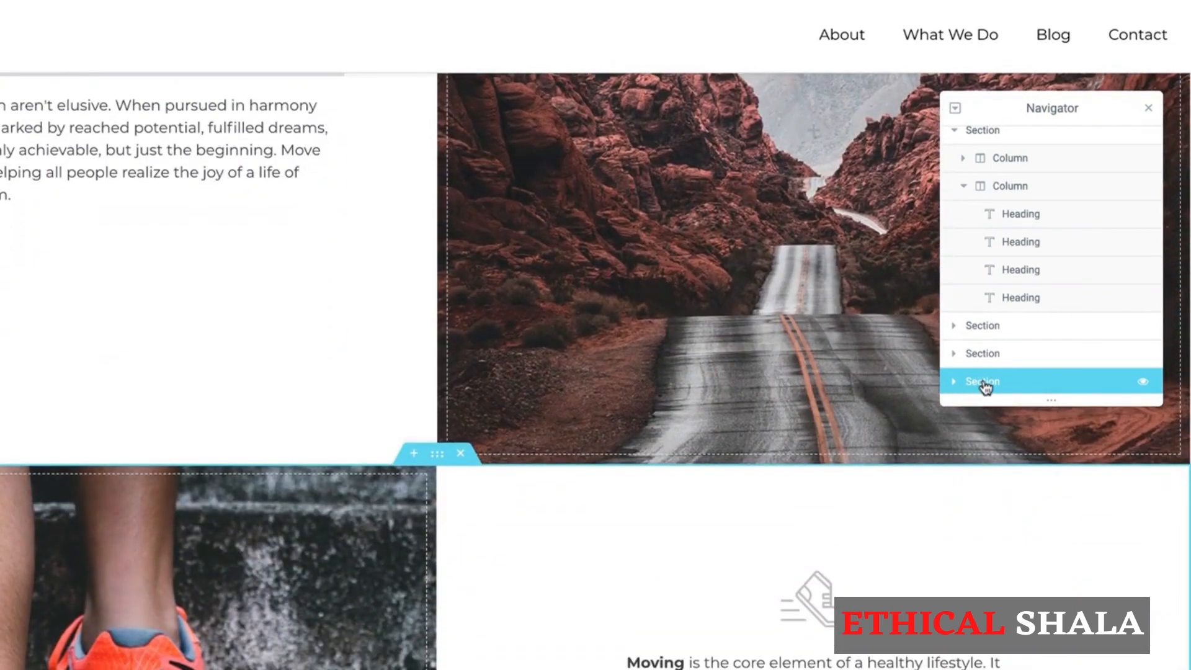
{"action": "left_click_drag", "start_coordinate": [985, 386], "coordinate": [992, 357]}
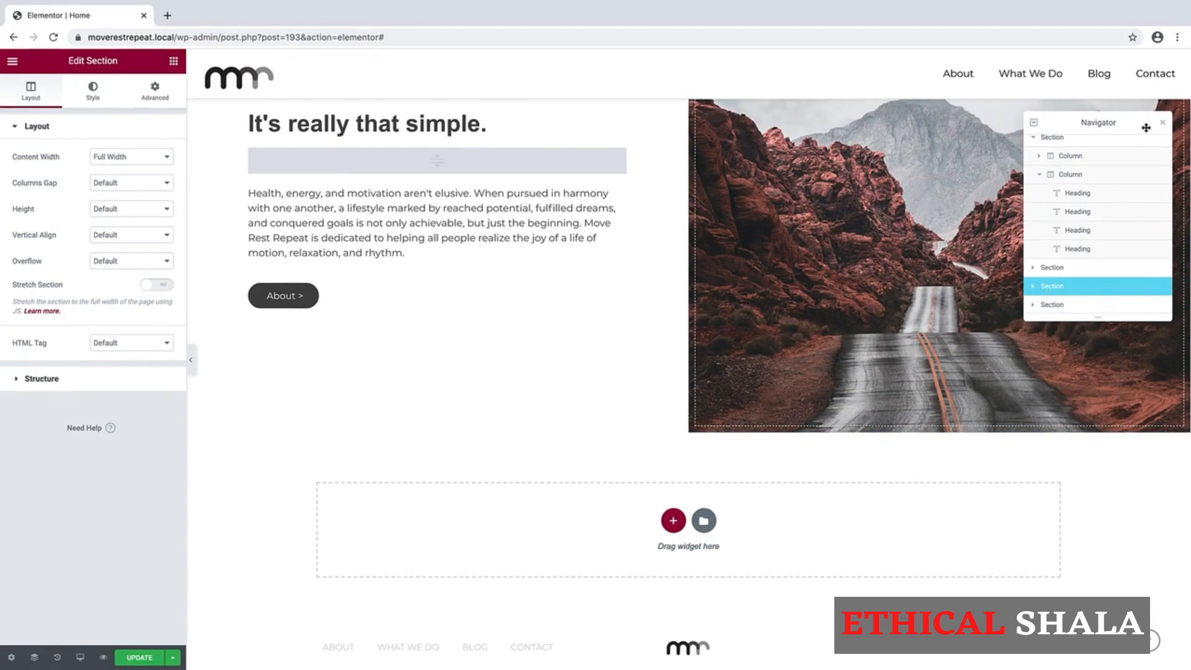
{"action": "left_click", "coordinate": [1163, 127]}
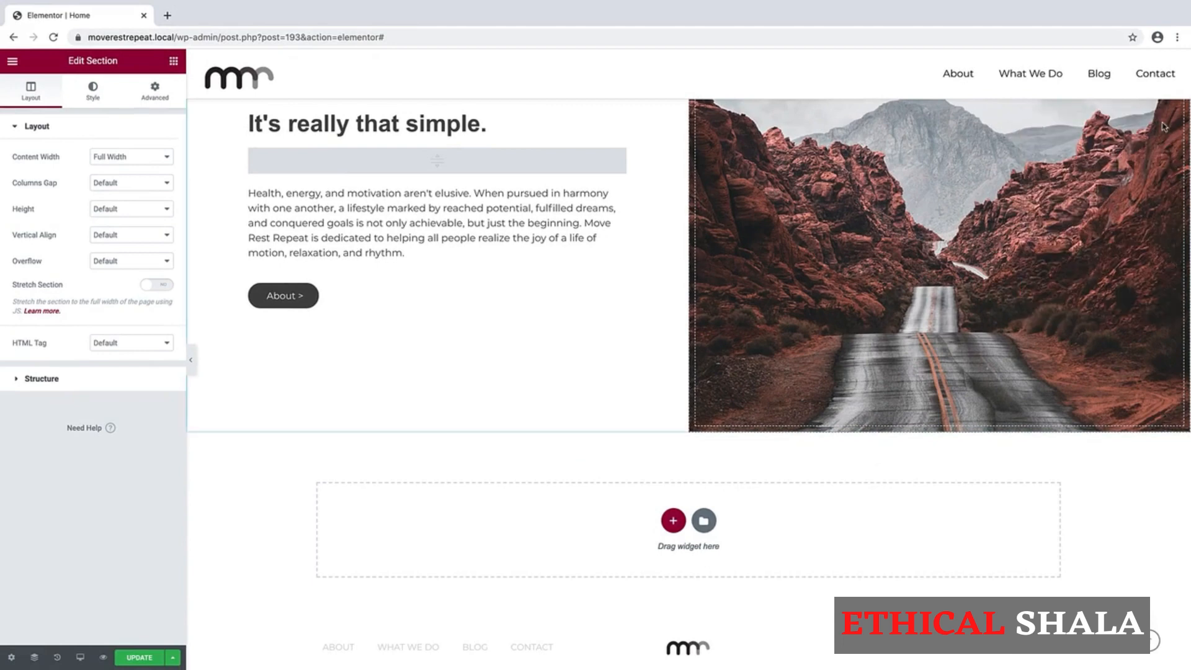
Update the page, reload the editor and return to the duplicated "It's really that simple." section at the page's end
{"action": "scroll", "coordinate": [1015, 285], "scroll_direction": "up", "scroll_amount": 2}
{"action": "scroll", "coordinate": [1015, 285], "scroll_direction": "up", "scroll_amount": 2}
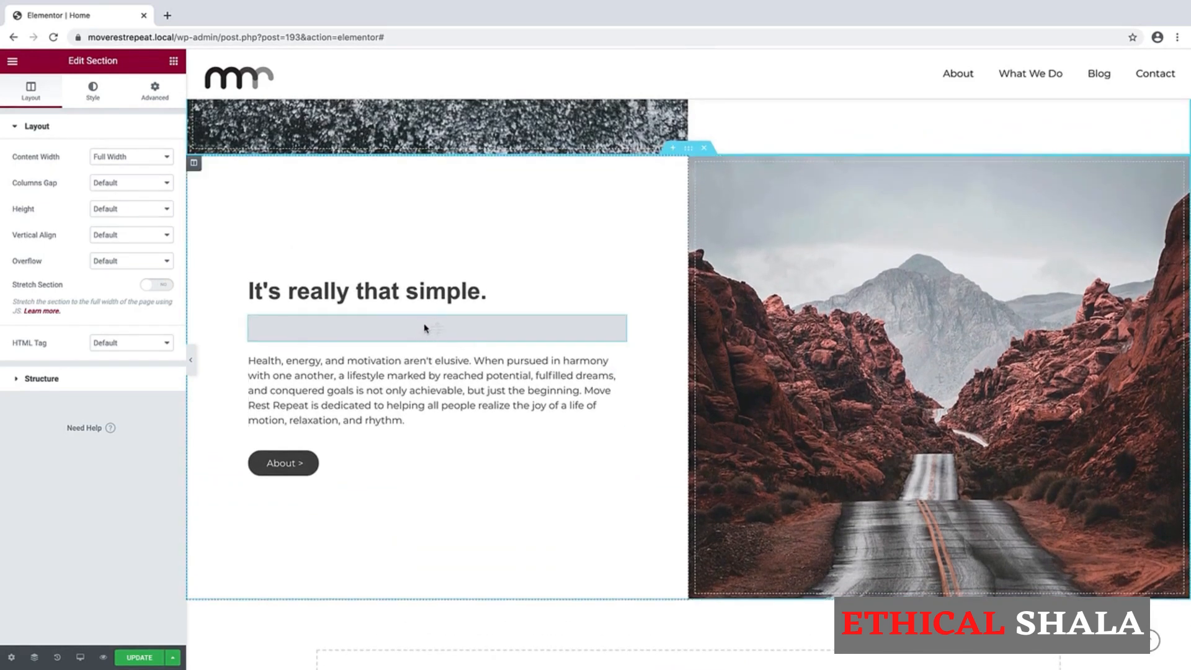
{"action": "left_click", "coordinate": [140, 657]}
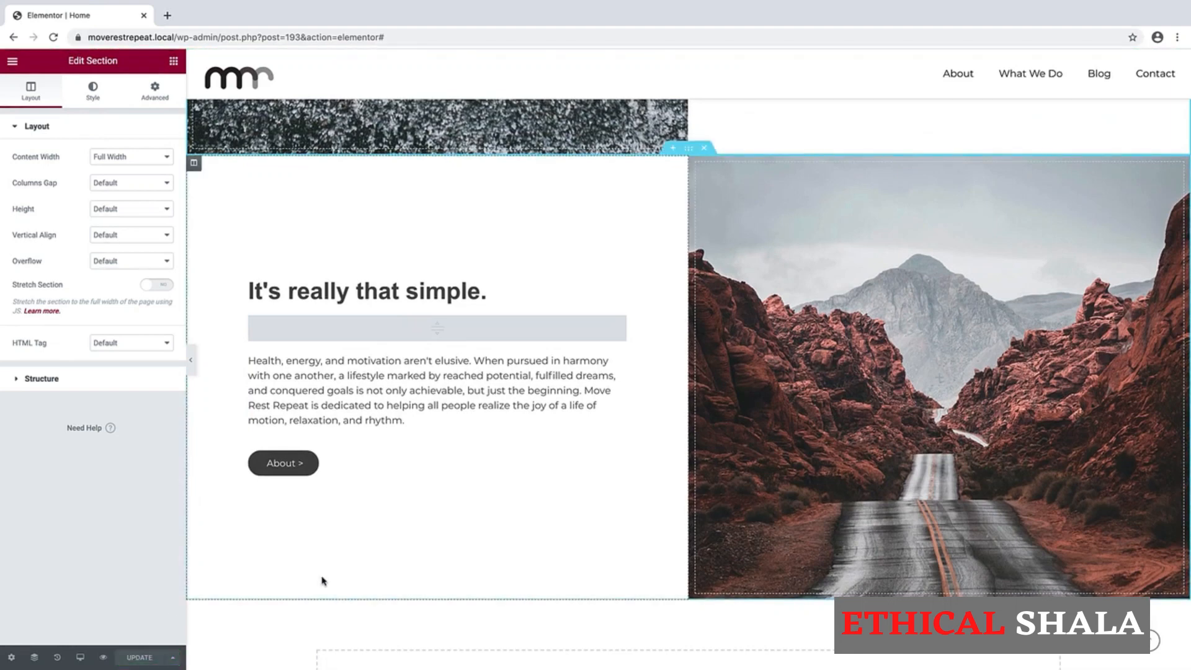
{"action": "key", "text": "super+r"}
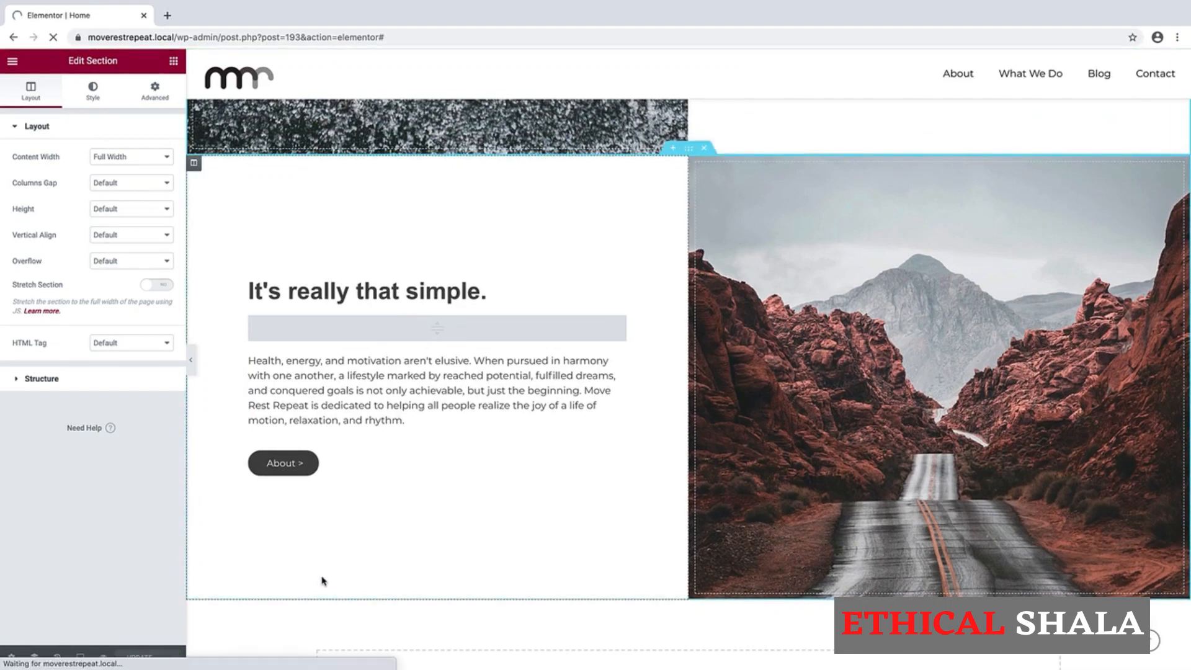
{"action": "scroll", "coordinate": [321, 580], "scroll_direction": "down", "scroll_amount": 20}
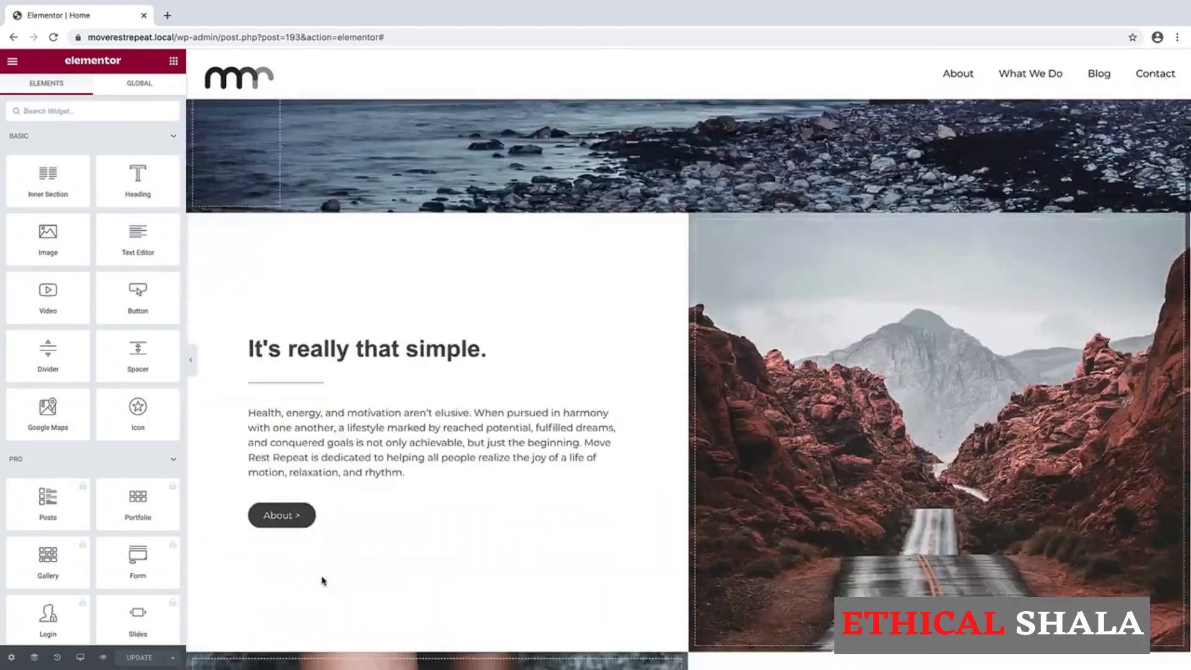
{"action": "scroll", "coordinate": [322, 580], "scroll_direction": "up", "scroll_amount": 1}
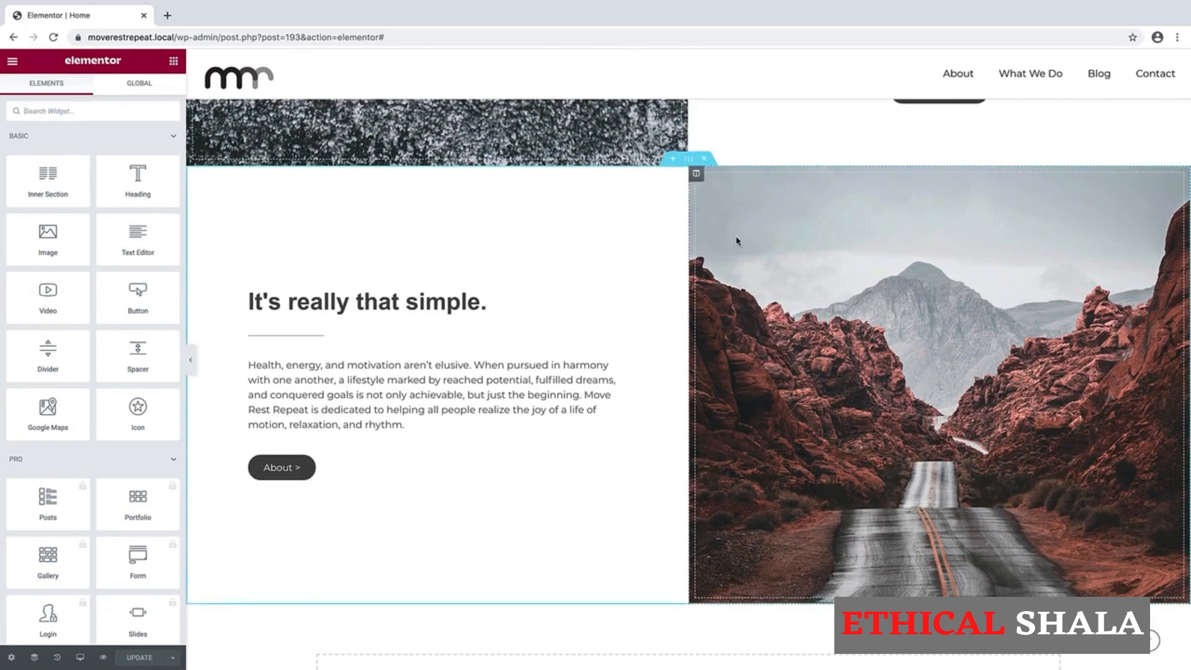
Replace the desert road background image of the duplicated section's image column with Home-Page-Section-3.jpg from the media library
{"action": "right_click", "coordinate": [698, 175]}
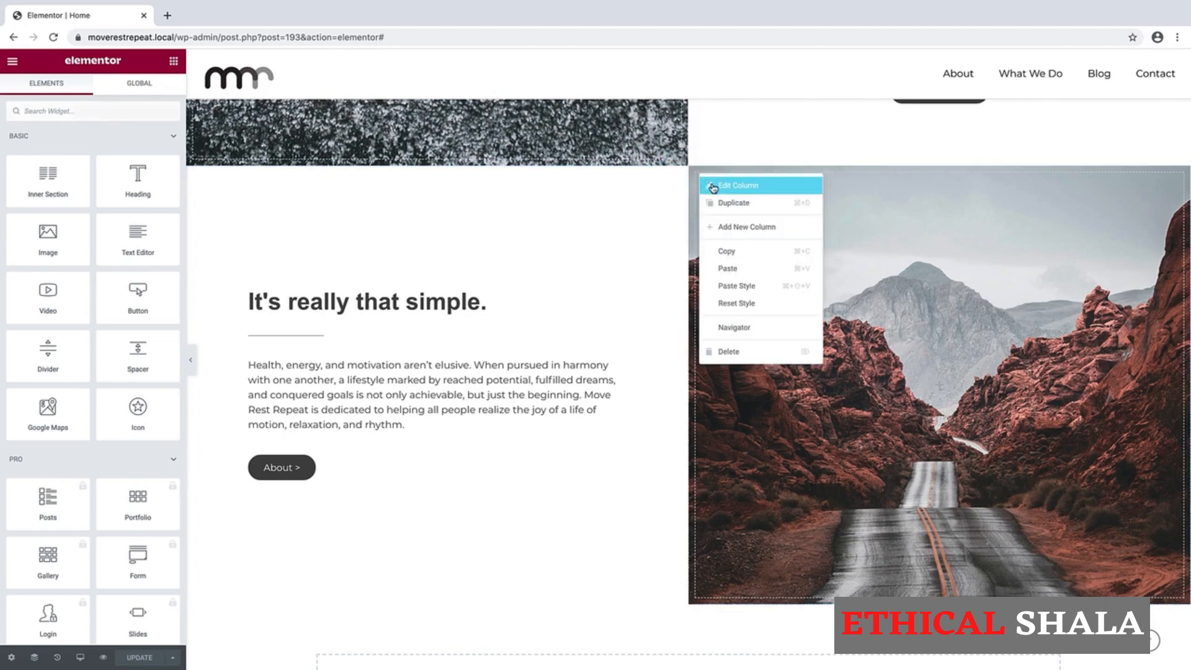
{"action": "left_click", "coordinate": [713, 185]}
{"action": "left_click", "coordinate": [92, 90]}
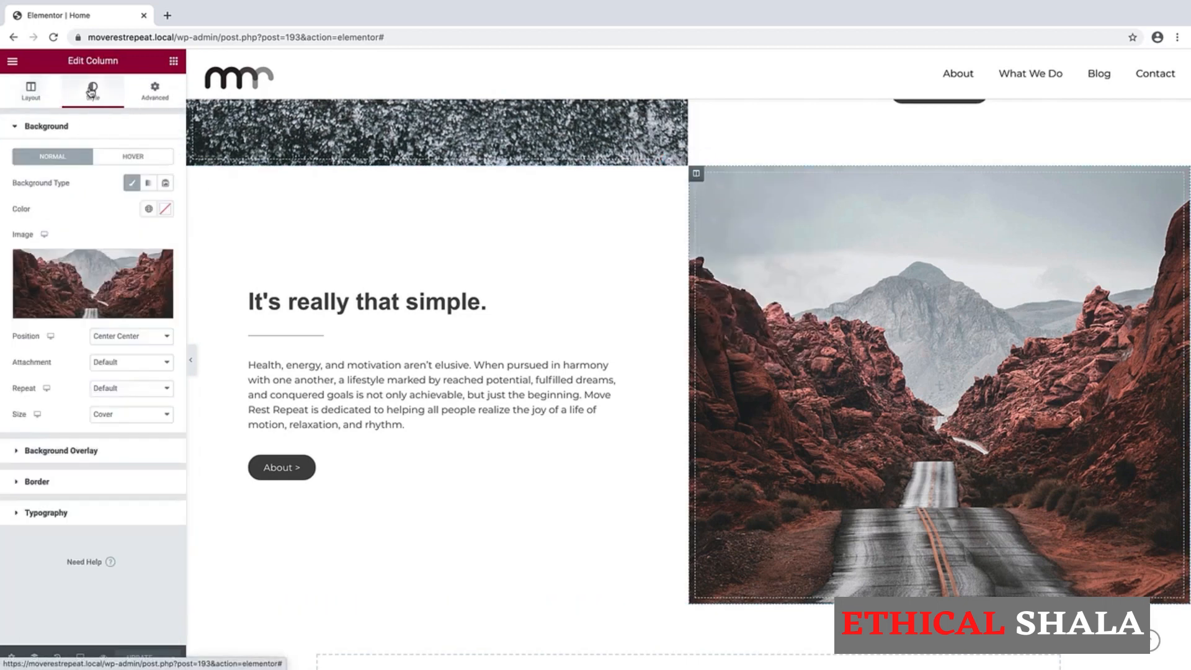
{"action": "mouse_move", "coordinate": [92, 288]}
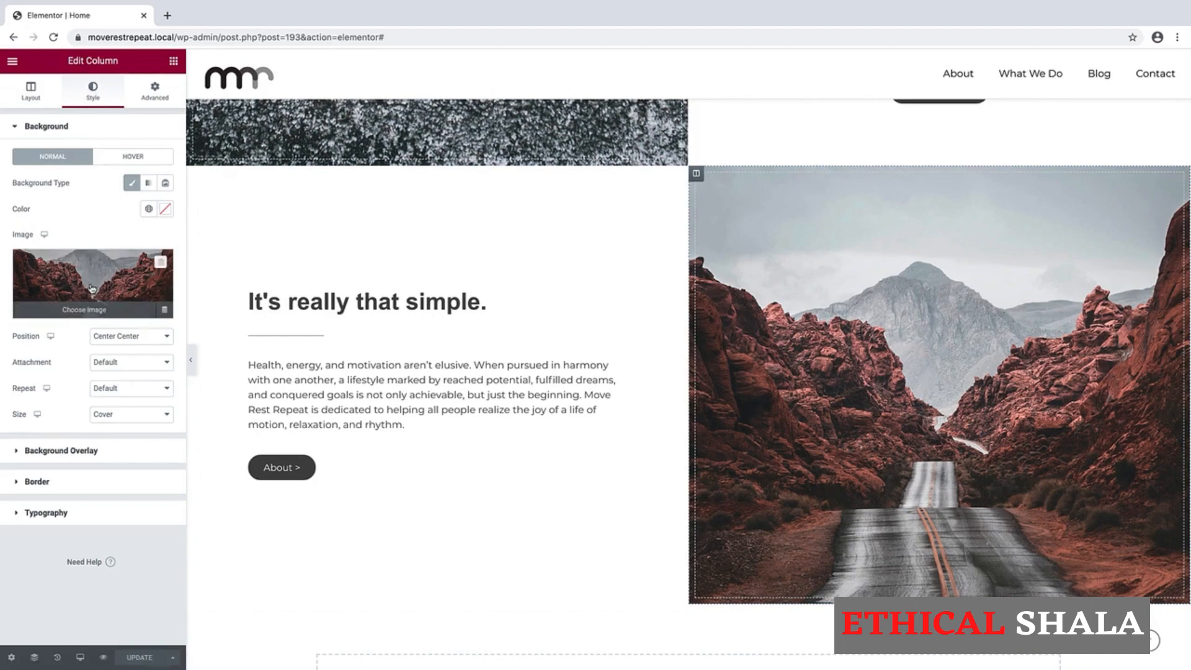
{"action": "left_click", "coordinate": [100, 286]}
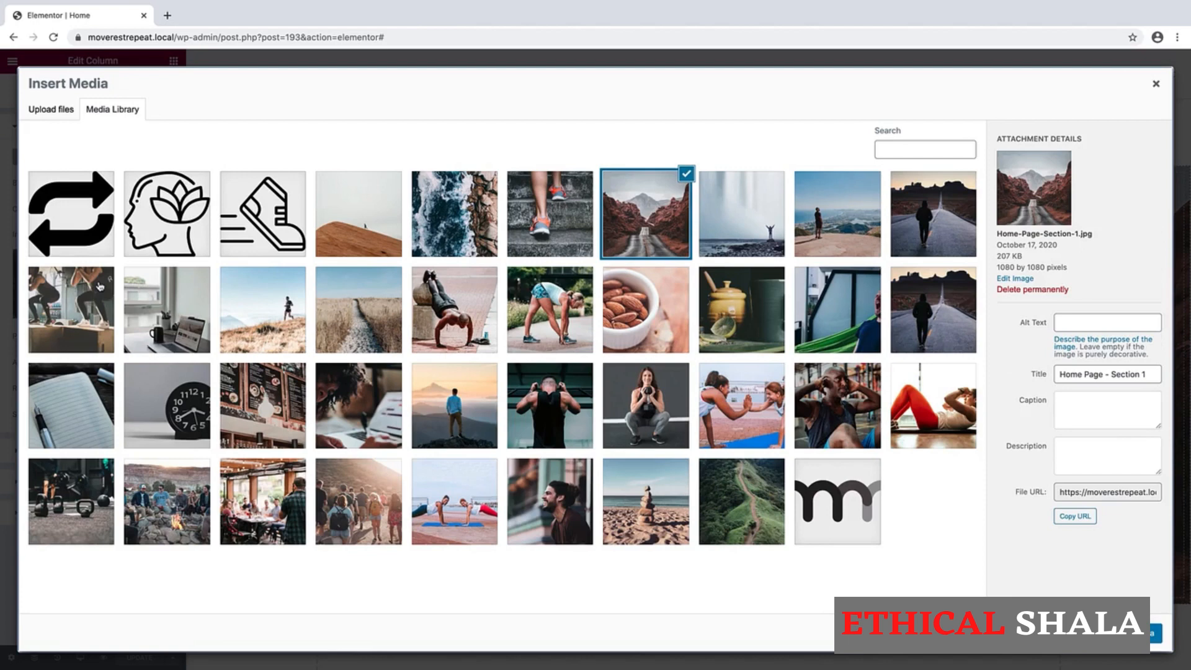
{"action": "left_click", "coordinate": [357, 231]}
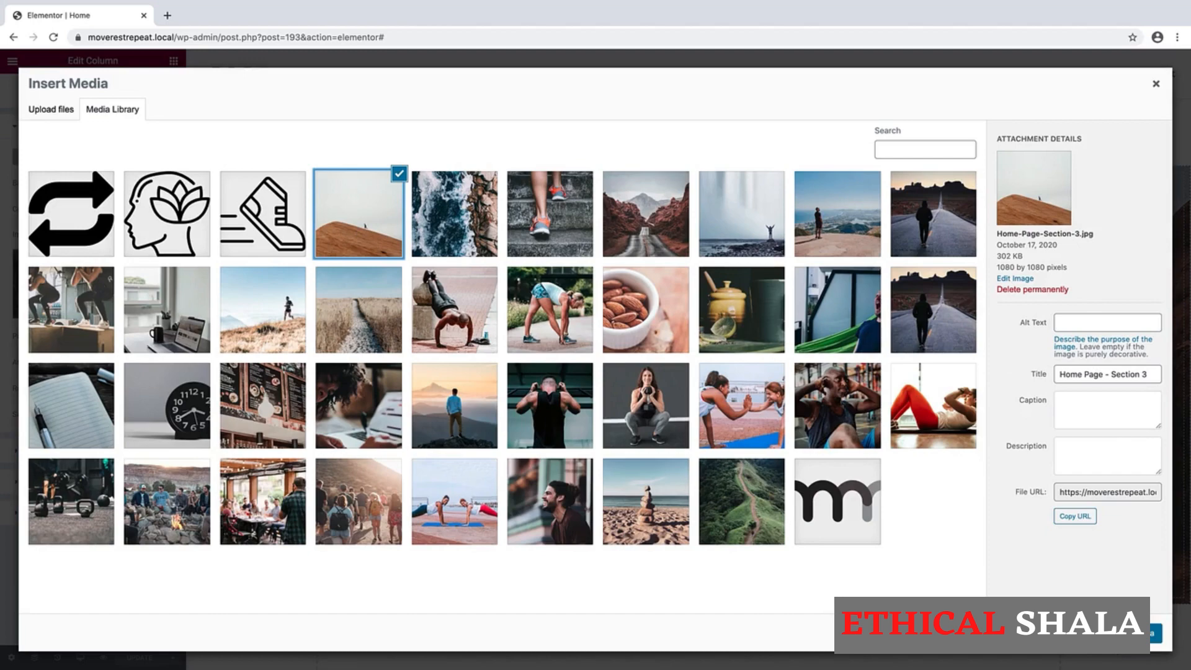
{"action": "left_click", "coordinate": [1131, 633]}
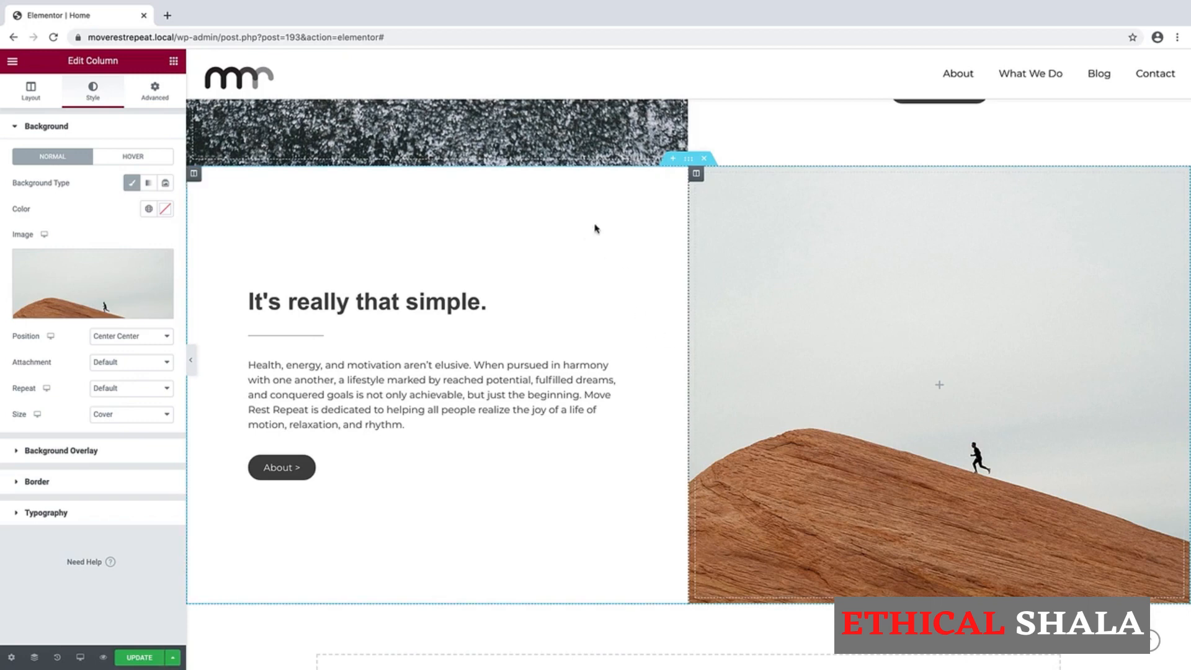
Delete the duplicated section's body paragraph and change its heading to "Newest Articles"
{"action": "right_click", "coordinate": [617, 377]}
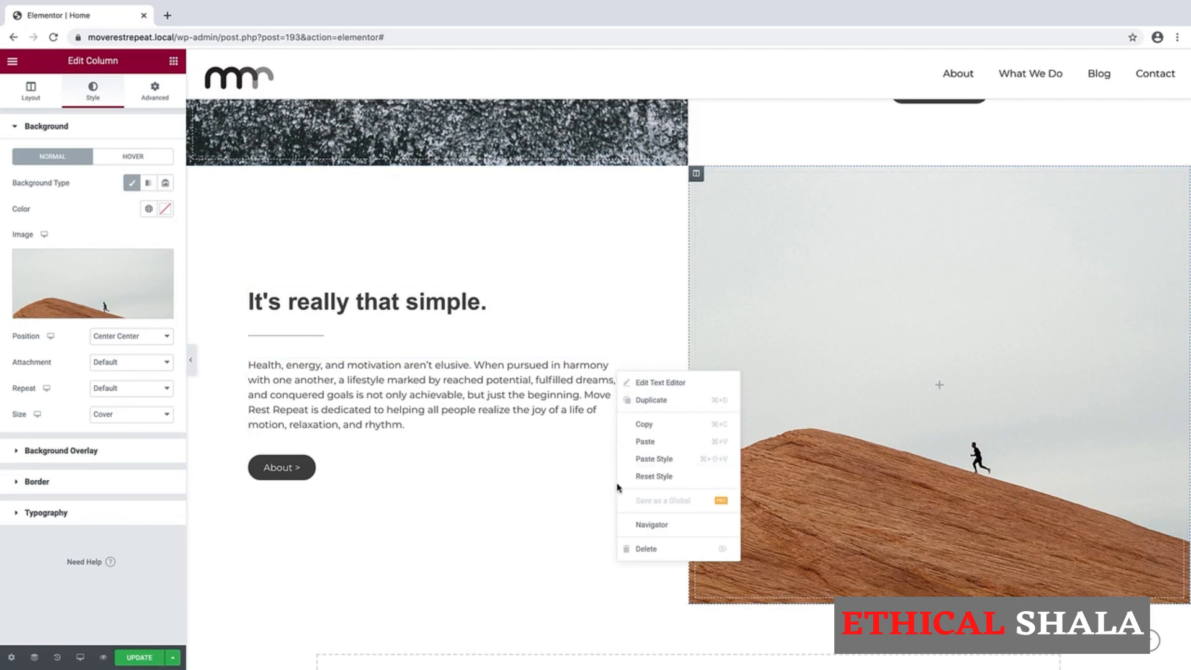
{"action": "left_click", "coordinate": [633, 550]}
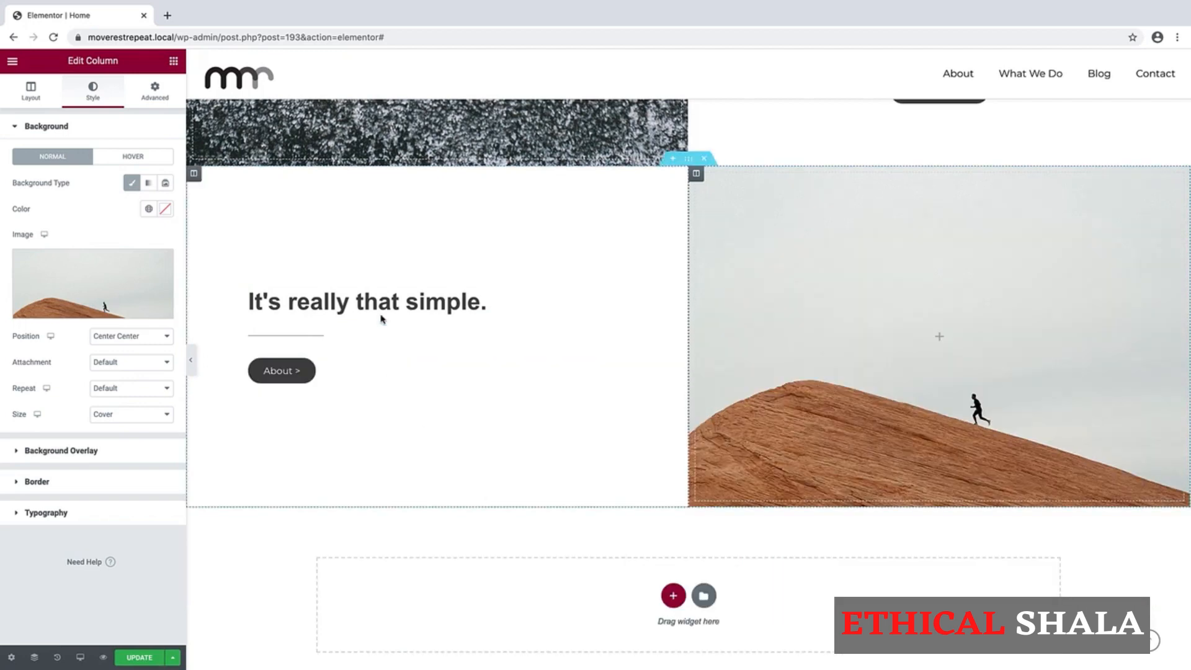
{"action": "left_click", "coordinate": [395, 302]}
{"action": "left_click", "coordinate": [492, 307]}
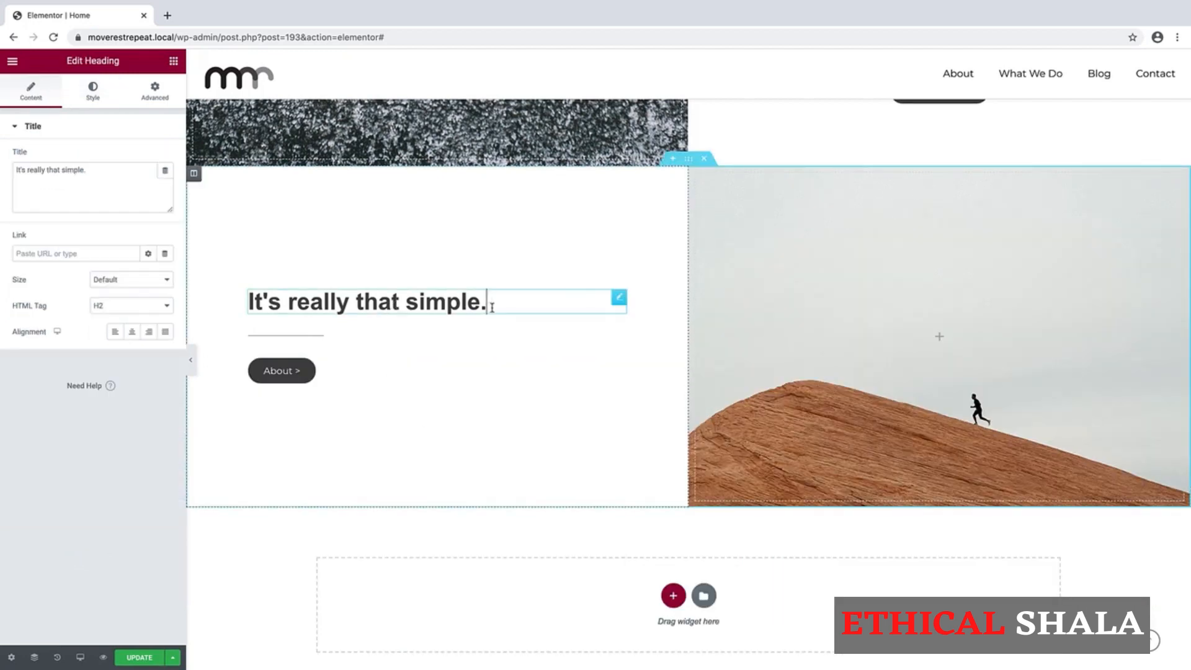
{"action": "left_click_drag", "start_coordinate": [495, 310], "coordinate": [247, 308]}
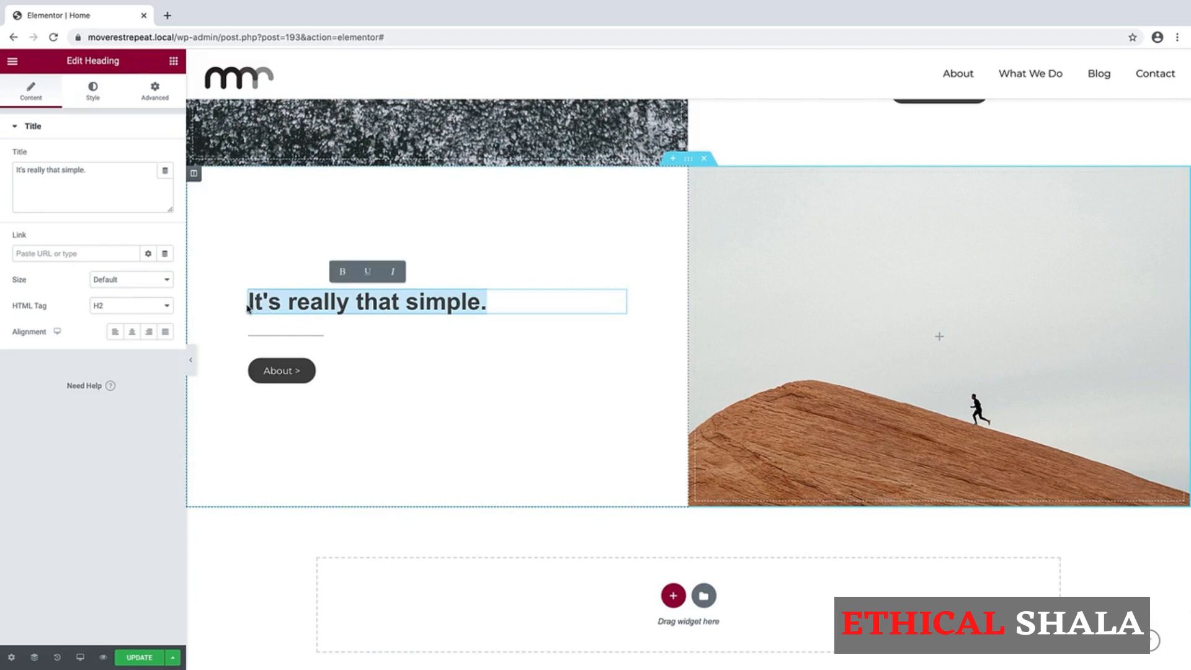
{"action": "type", "text": "Newest Art"}
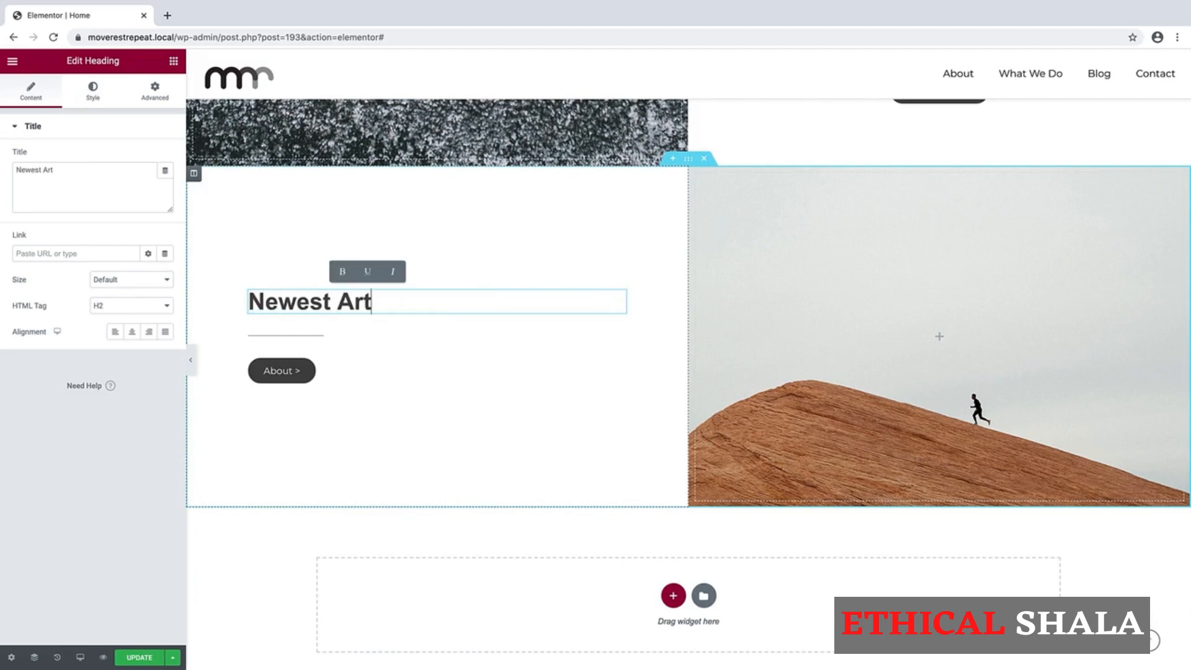
{"action": "type", "text": "icles"}
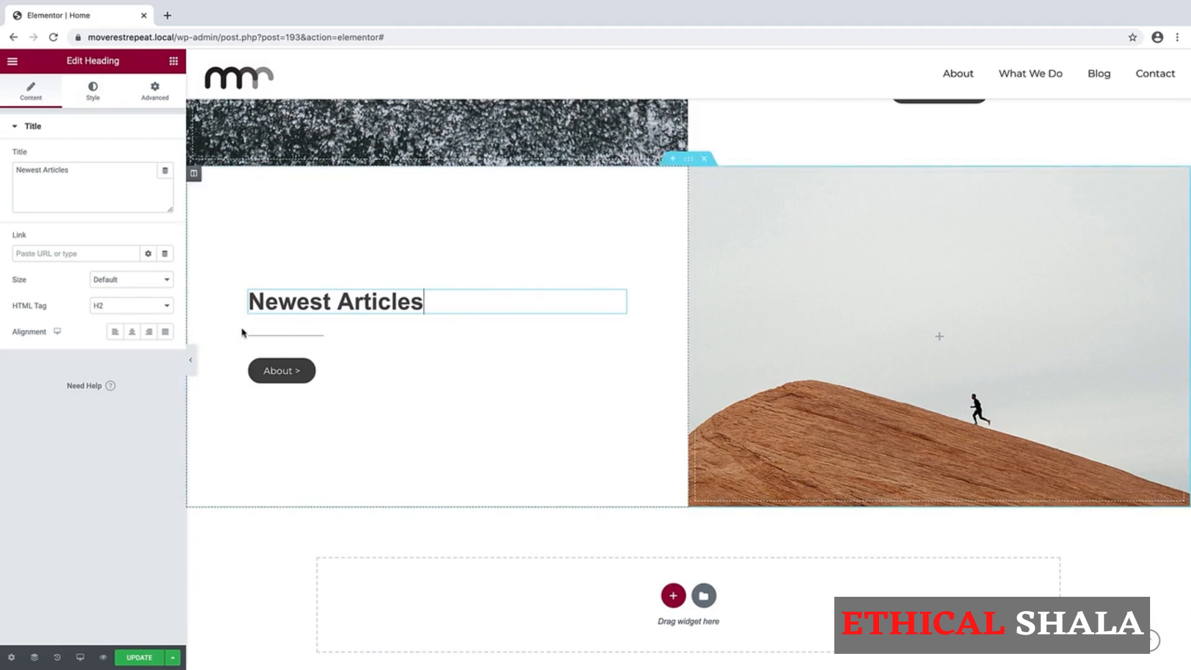
Change the text of the button under the Newest Articles heading to "Blog >" and center-align it
{"action": "left_click", "coordinate": [340, 373]}
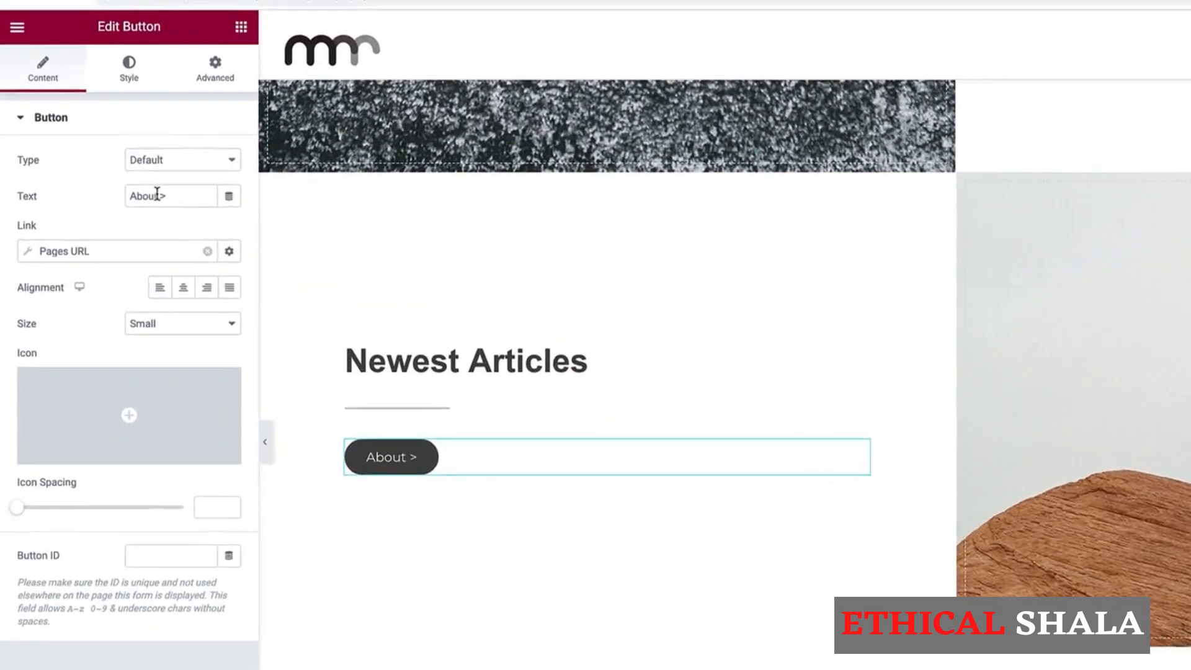
{"action": "left_click_drag", "start_coordinate": [155, 193], "coordinate": [98, 196]}
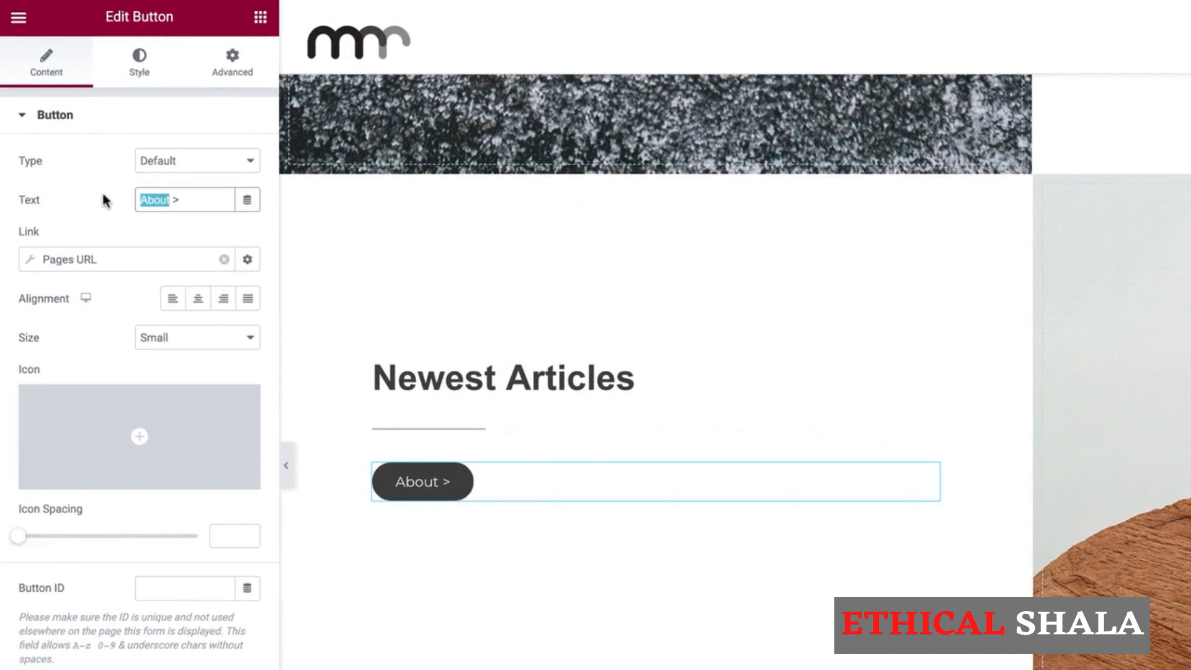
{"action": "type", "text": "Blog"}
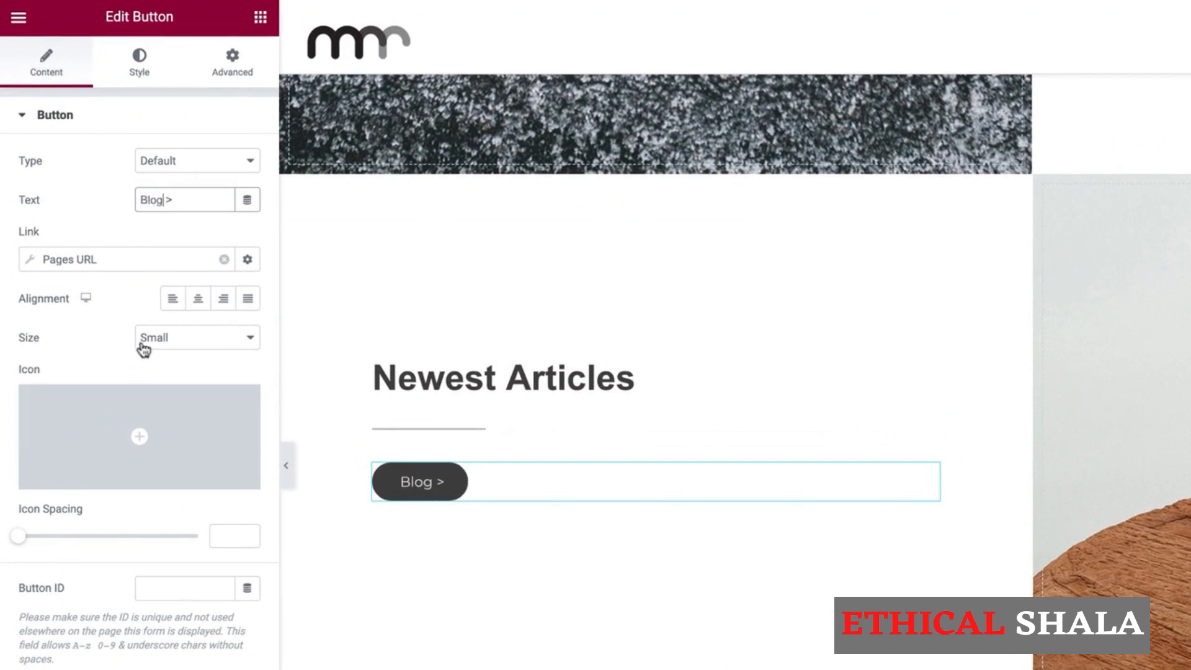
{"action": "left_click", "coordinate": [198, 299]}
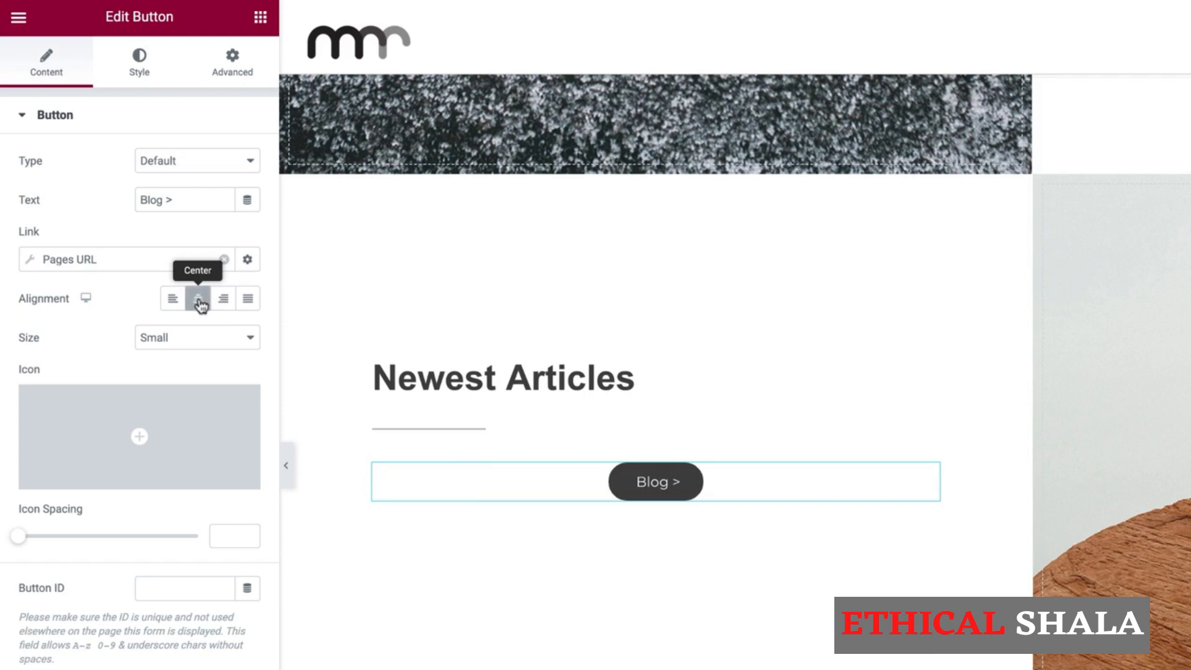
Replace the Blog button's link with a Pages URL dynamic tag pointing to the Blog page
{"action": "left_click", "coordinate": [225, 259]}
{"action": "left_click", "coordinate": [246, 260]}
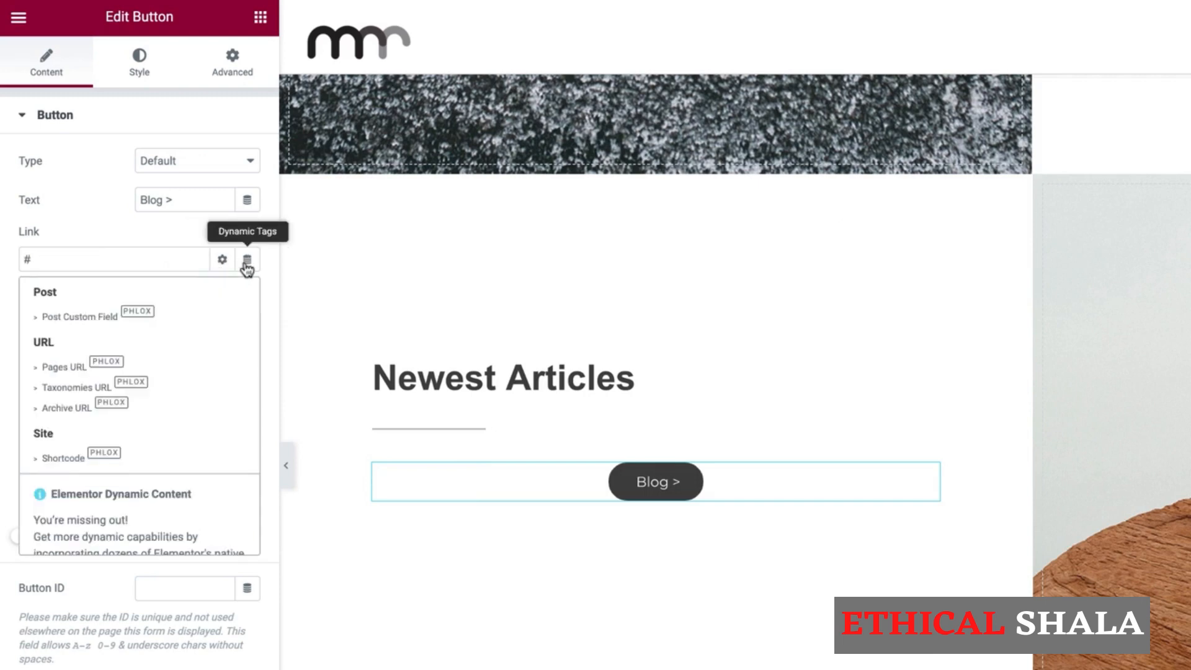
{"action": "left_click", "coordinate": [34, 370]}
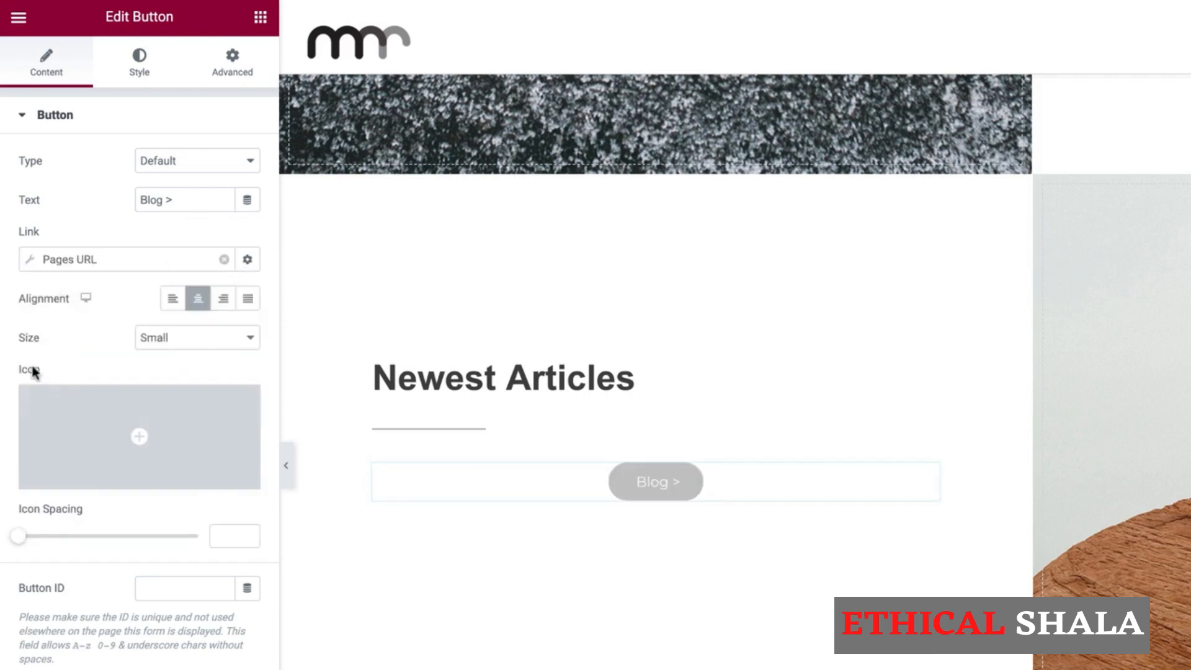
{"action": "left_click", "coordinate": [158, 343]}
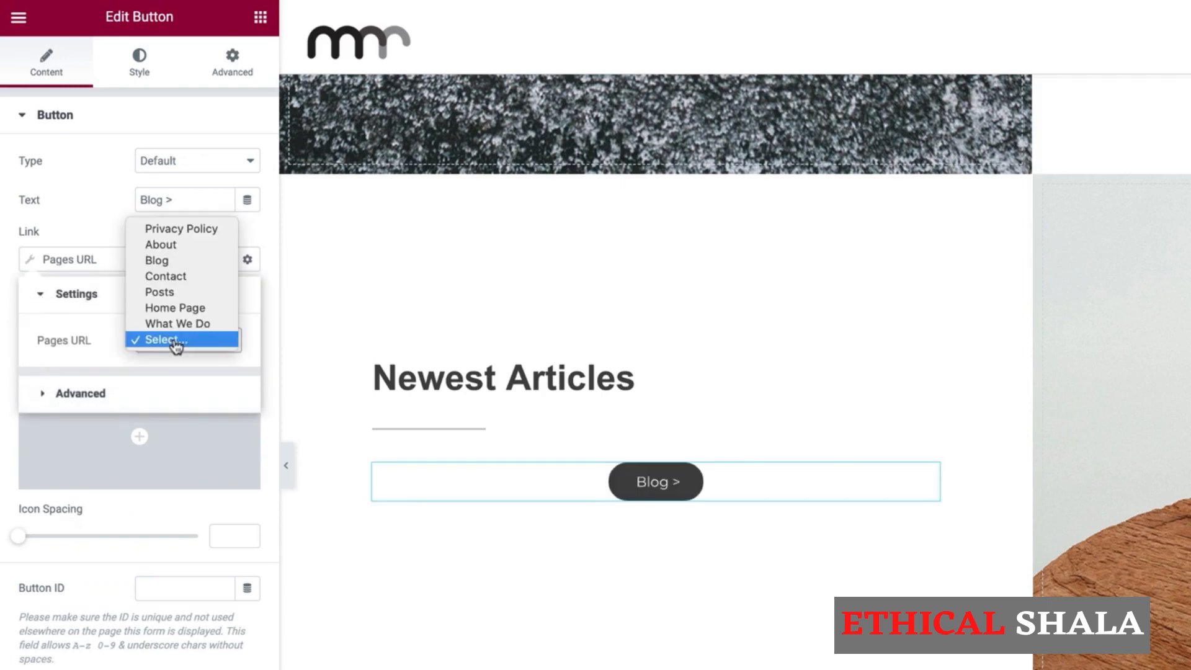
{"action": "left_click", "coordinate": [204, 261]}
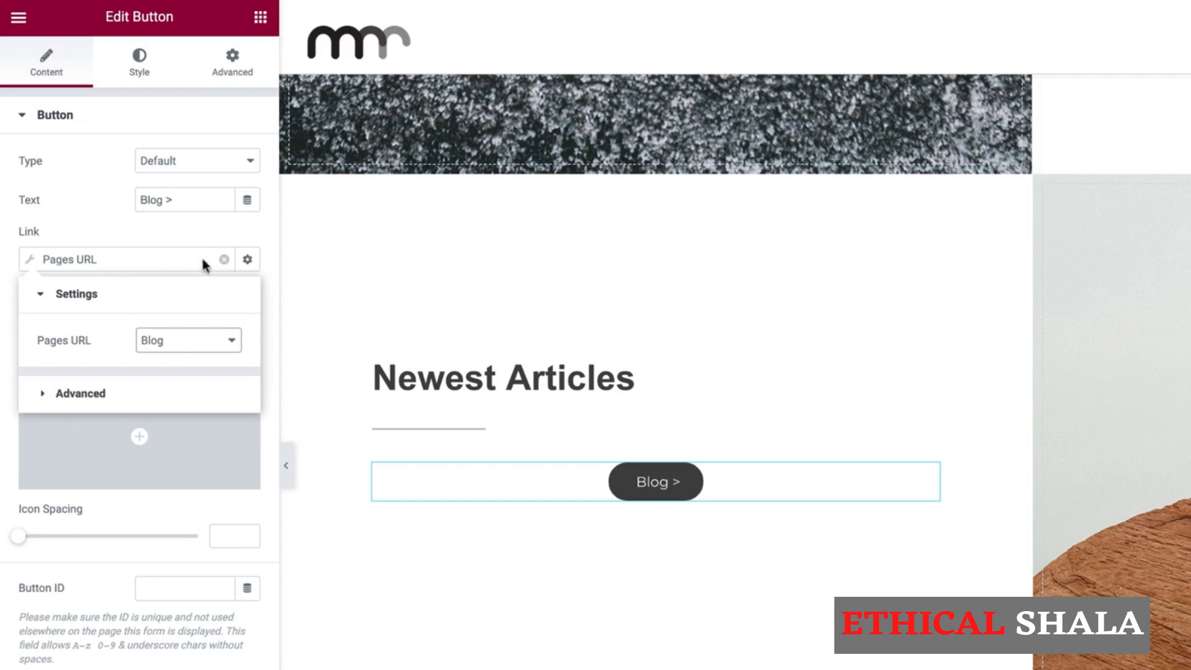
Search the widgets for "post" and place a Grid & Carousel Posts widget between the Newest Articles divider and the Blog button
{"action": "left_click", "coordinate": [260, 25]}
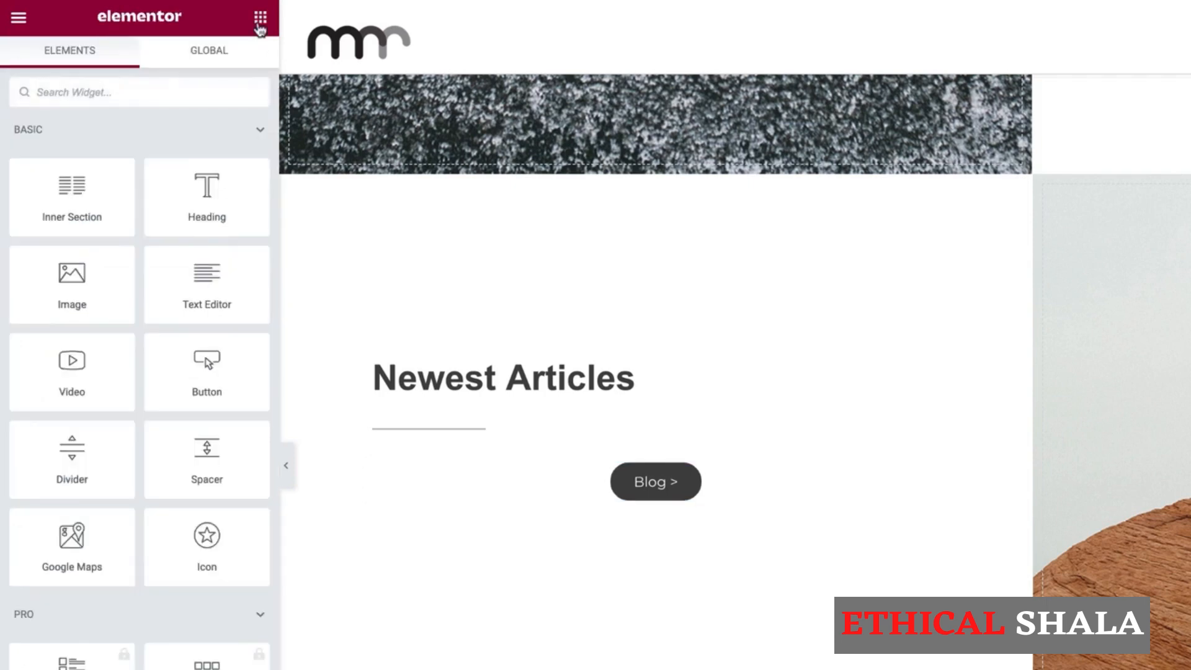
{"action": "left_click", "coordinate": [138, 94]}
{"action": "type", "text": "post"}
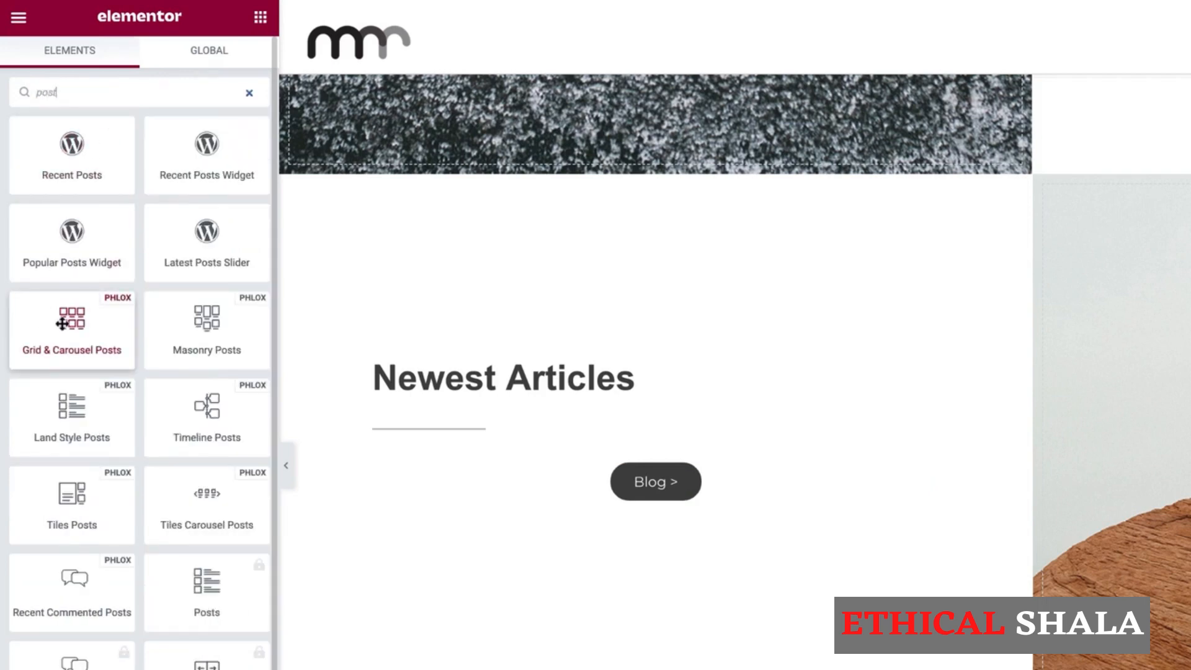
{"action": "left_click_drag", "start_coordinate": [61, 323], "coordinate": [449, 439]}
{"action": "scroll", "coordinate": [450, 441], "scroll_direction": "down", "scroll_amount": 5}
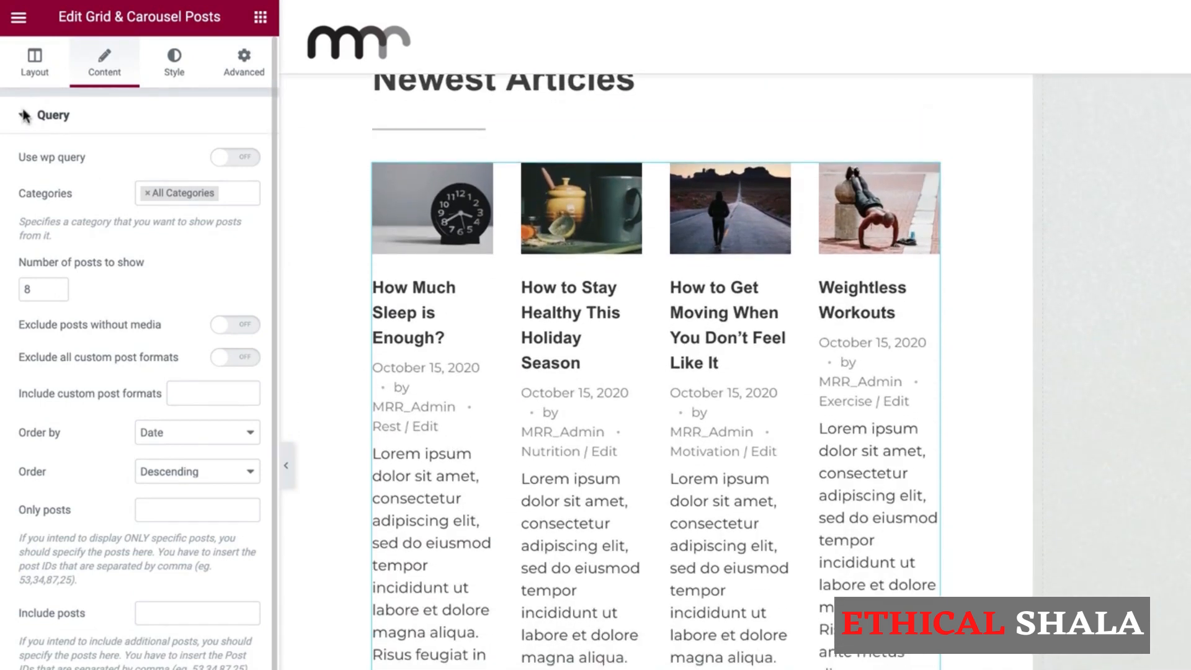
Lay out the posts widget as a one-column carousel with arrows as its navigation control
{"action": "left_click", "coordinate": [34, 73]}
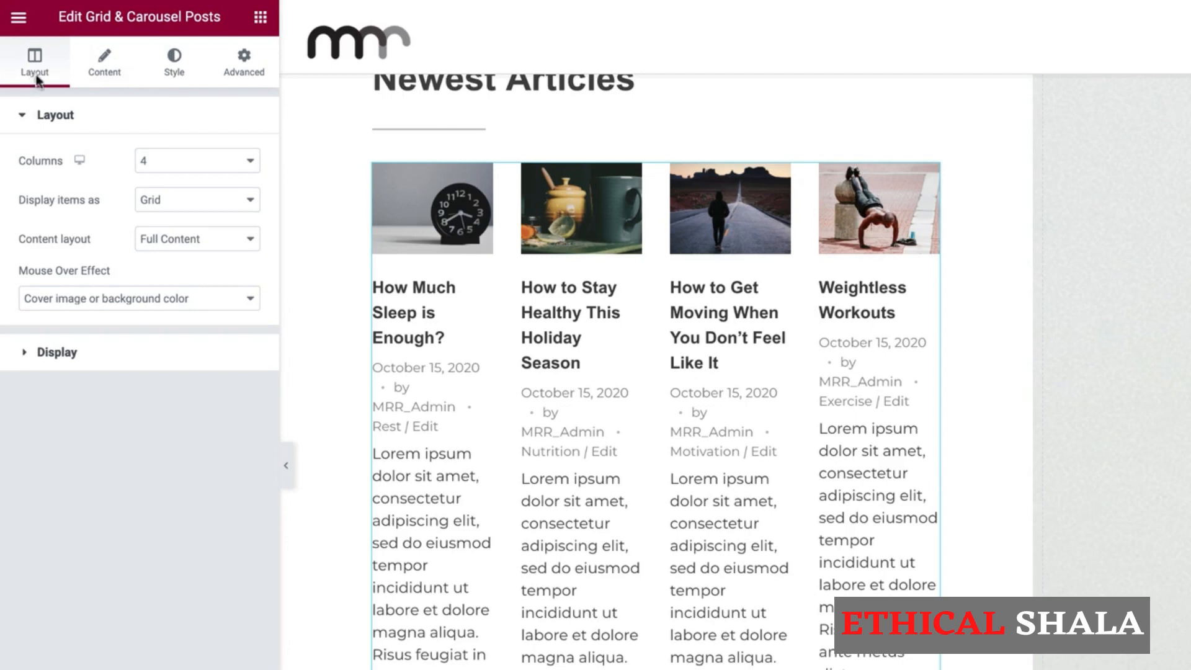
{"action": "left_click", "coordinate": [167, 162]}
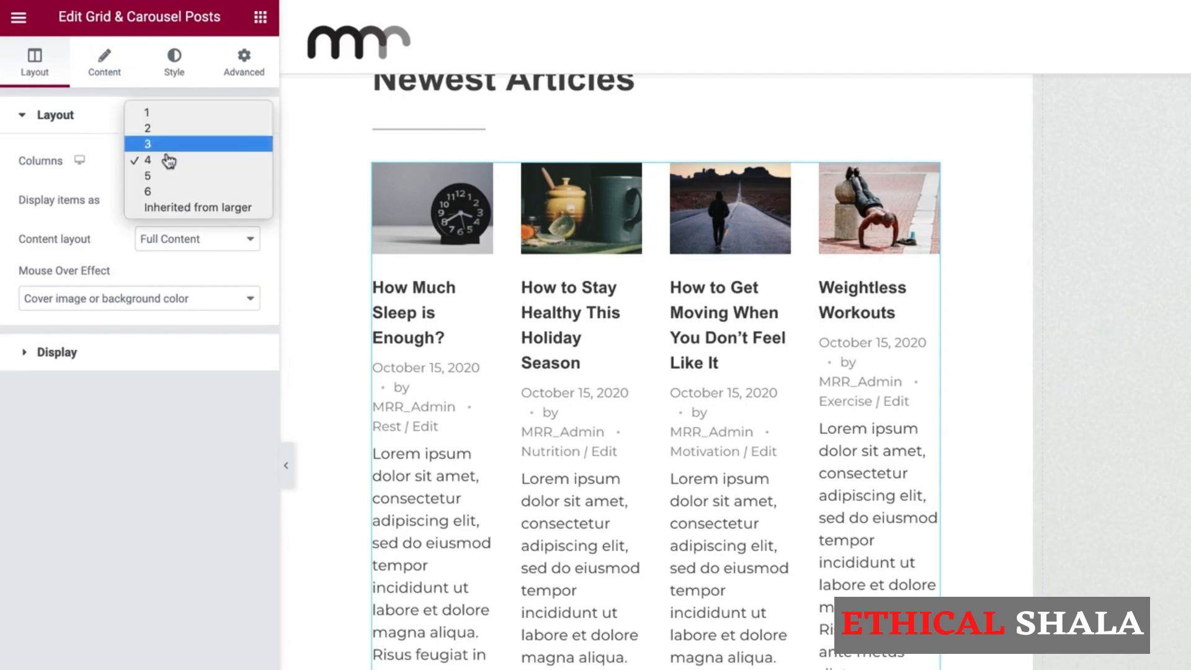
{"action": "left_click", "coordinate": [178, 115]}
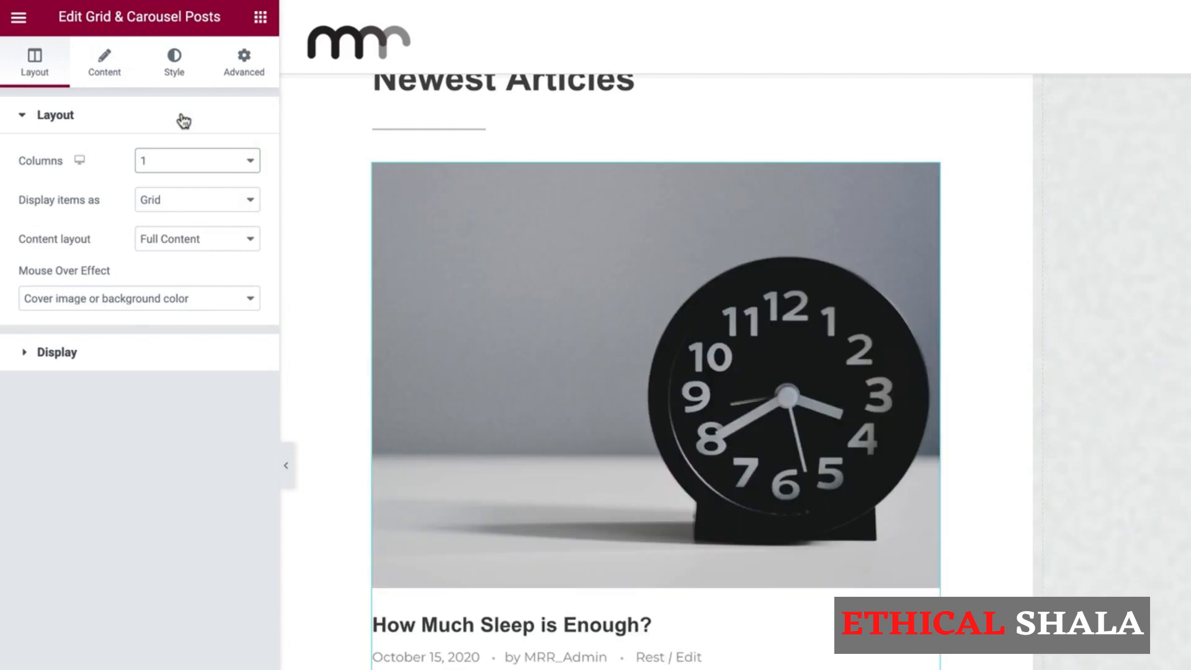
{"action": "left_click", "coordinate": [164, 198]}
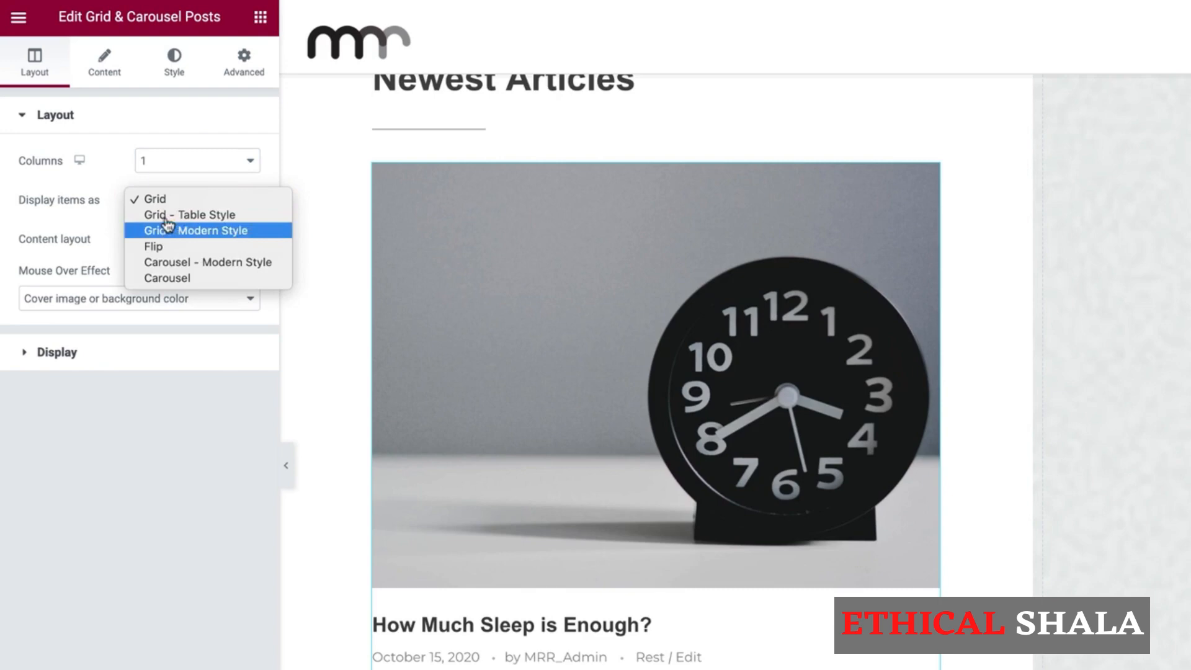
{"action": "left_click", "coordinate": [165, 279]}
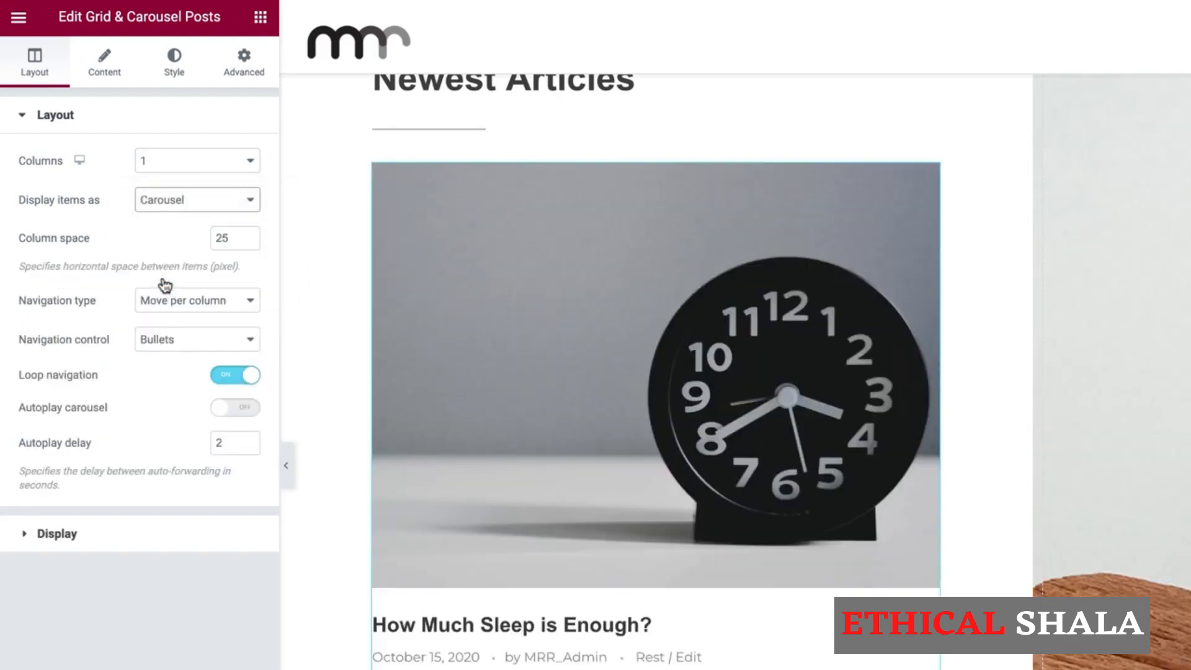
{"action": "left_click", "coordinate": [160, 340]}
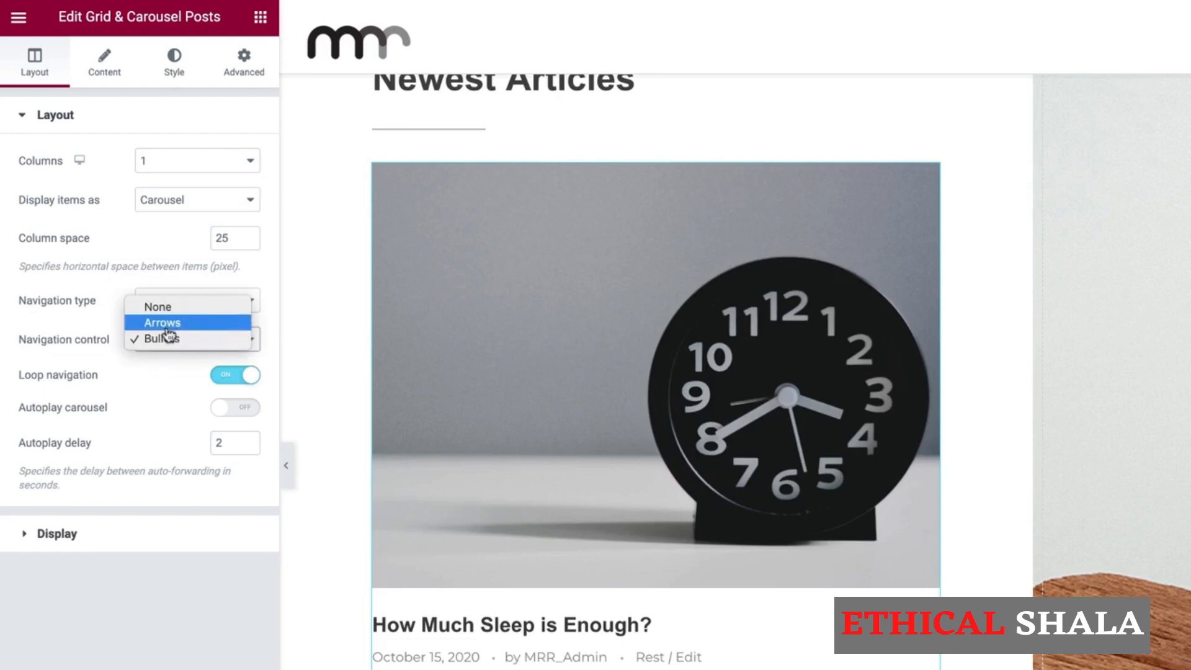
{"action": "left_click", "coordinate": [166, 330]}
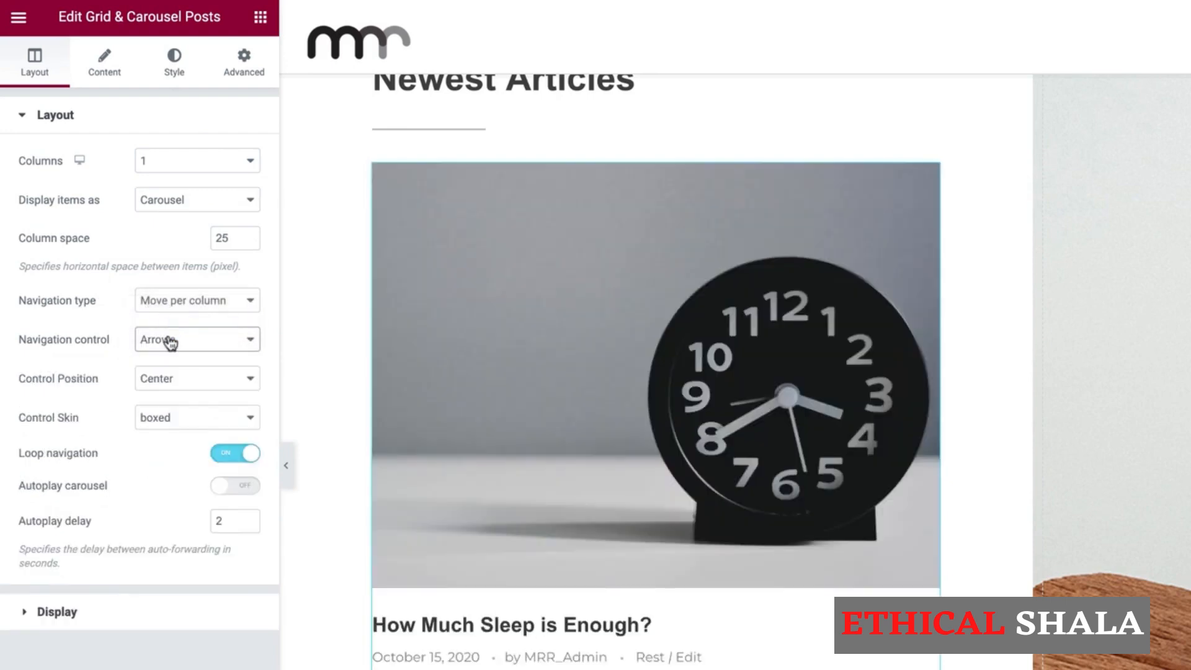
Turn on image preloading in the posts widget's display settings
{"action": "left_click", "coordinate": [68, 617]}
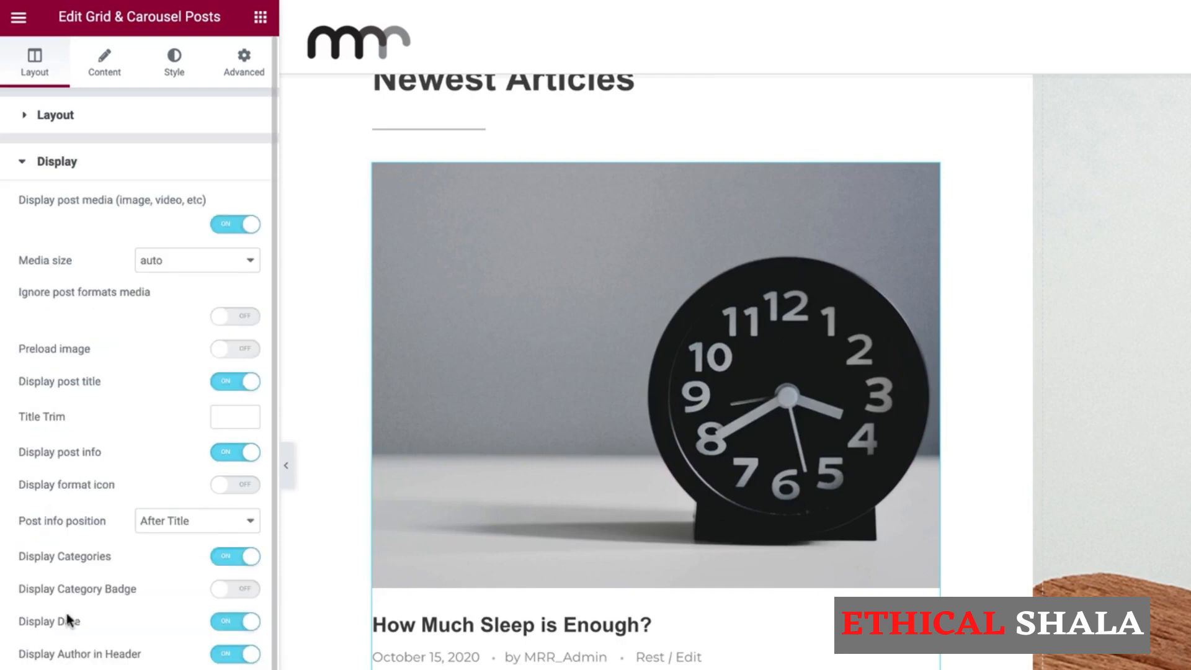
{"action": "scroll", "coordinate": [67, 614], "scroll_direction": "down", "scroll_amount": 1}
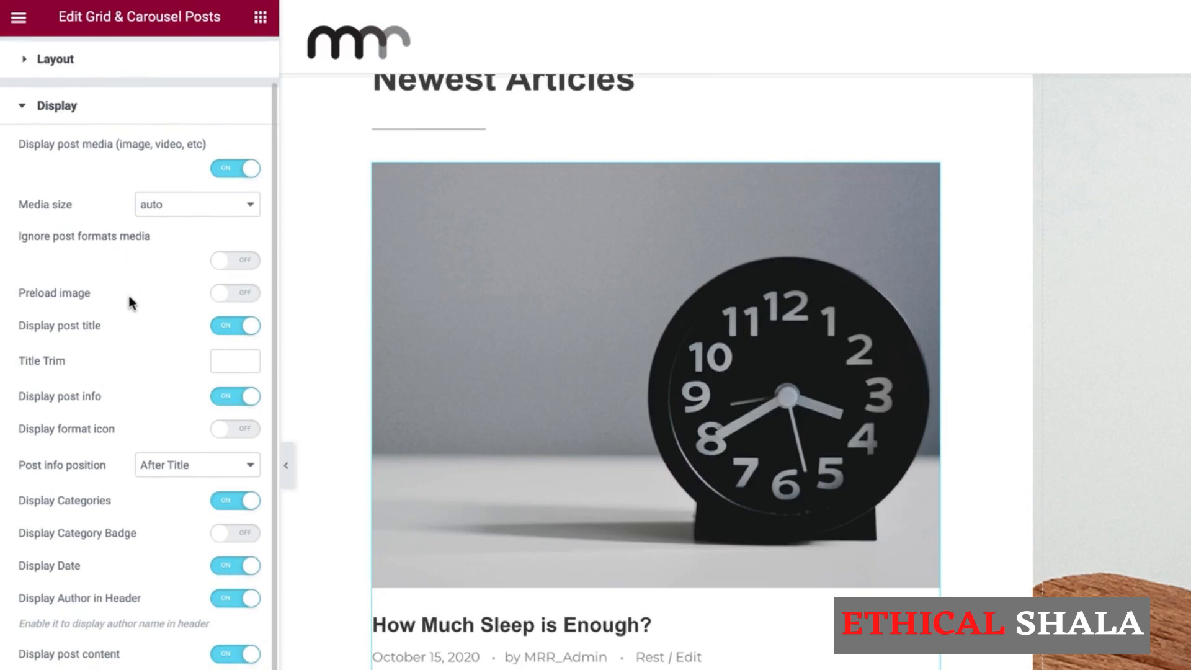
{"action": "left_click", "coordinate": [236, 294]}
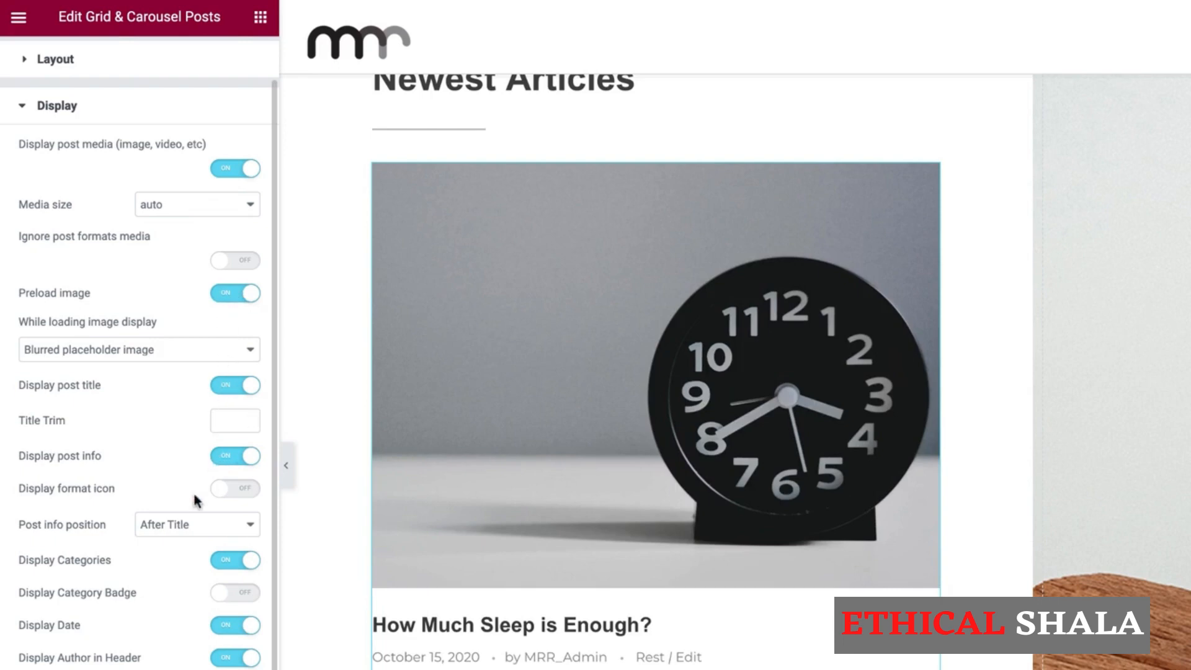
Turn off the header author, comments number and like button in the posts widget's display settings
{"action": "left_click", "coordinate": [227, 662]}
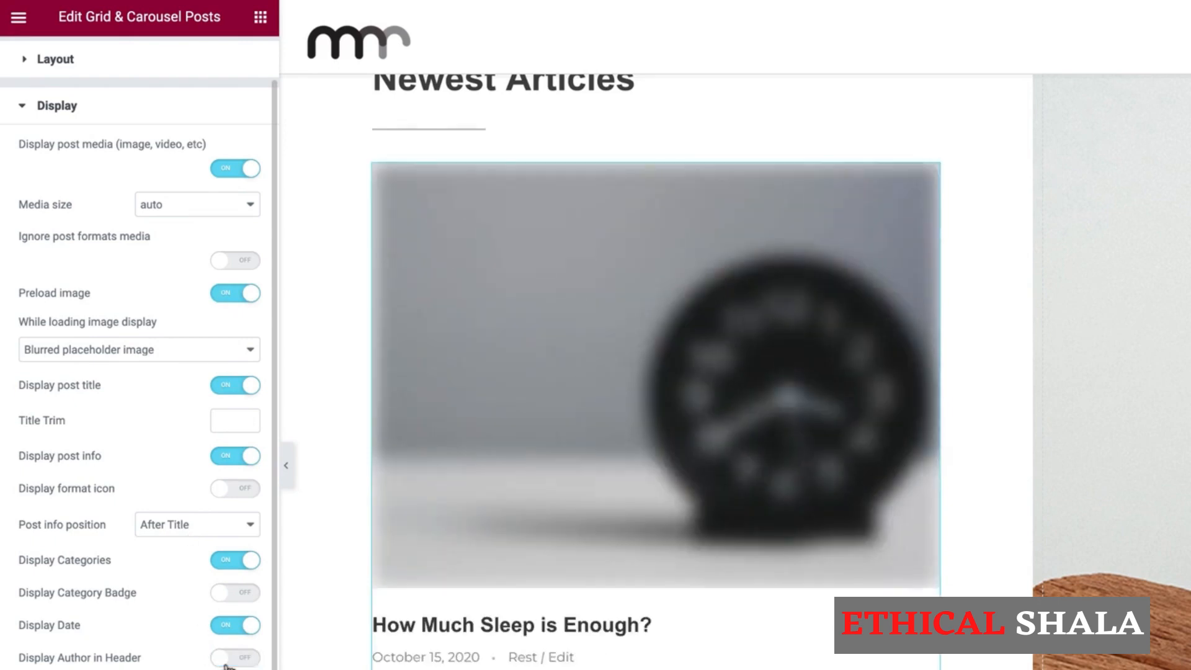
{"action": "scroll", "coordinate": [225, 558], "scroll_direction": "down", "scroll_amount": 5}
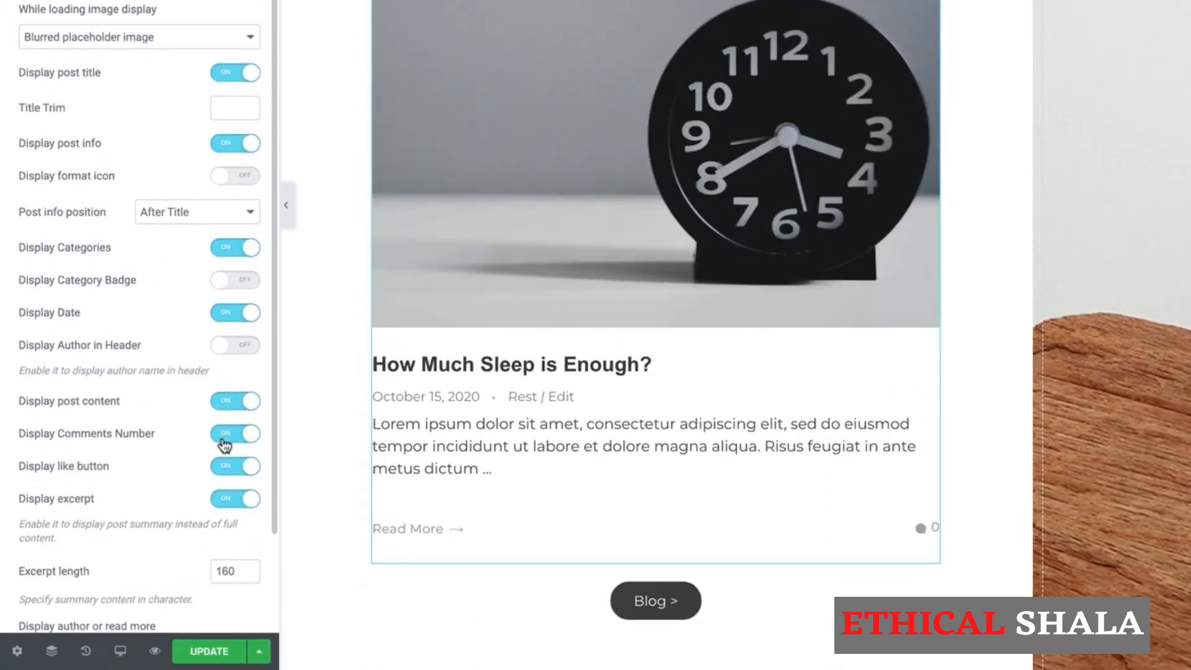
{"action": "left_click", "coordinate": [225, 445]}
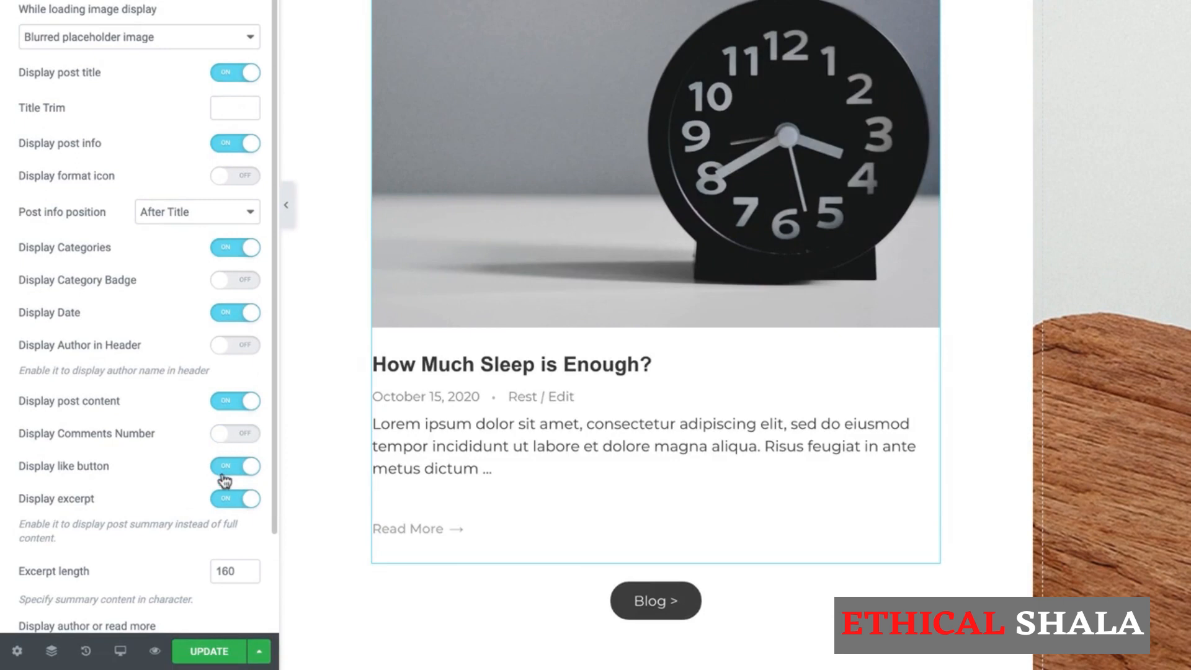
{"action": "left_click", "coordinate": [226, 475]}
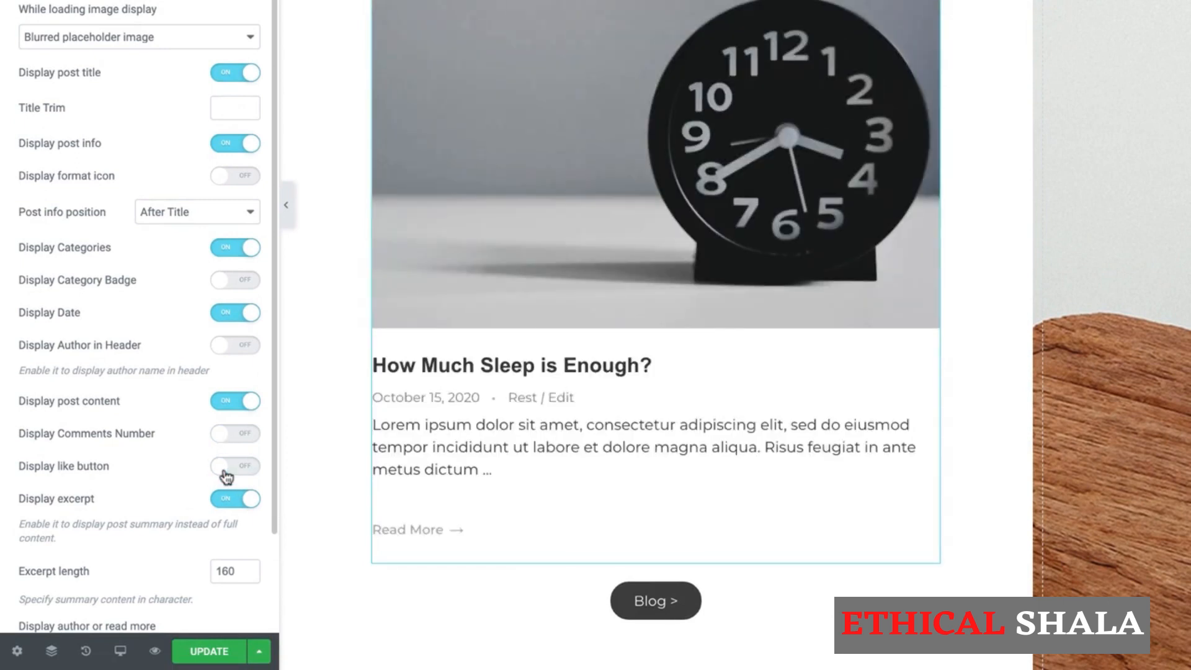
{"action": "scroll", "coordinate": [226, 475], "scroll_direction": "down", "scroll_amount": 2}
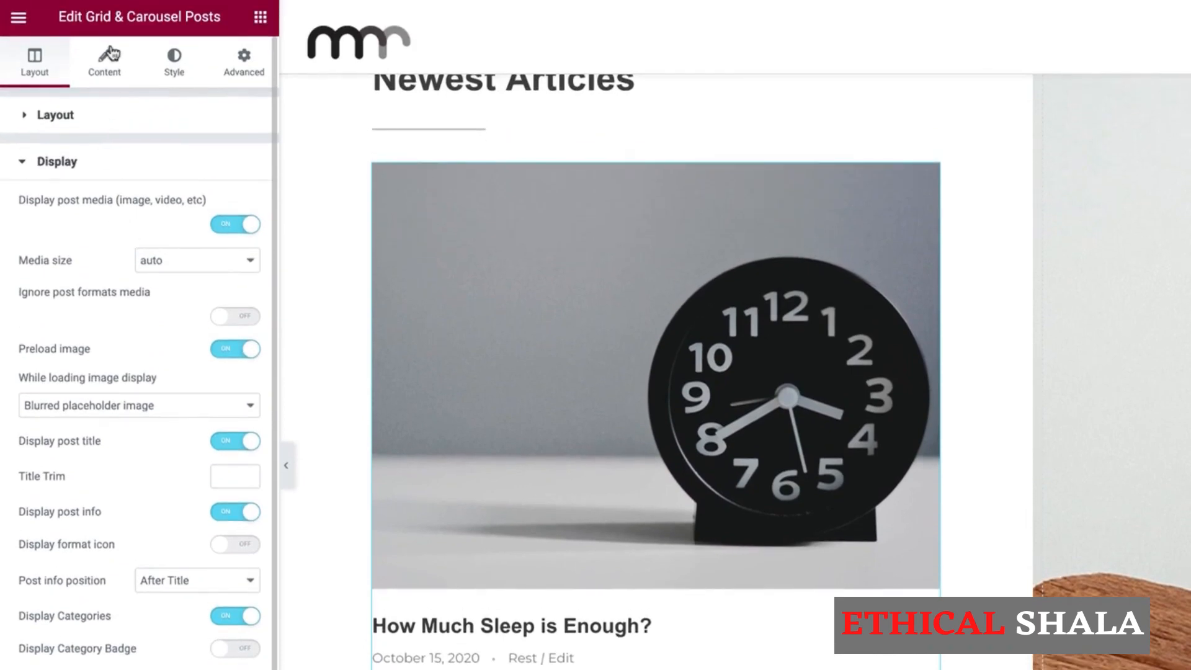
Set the number of posts to show in the carousel's query to 3
{"action": "left_click", "coordinate": [102, 69]}
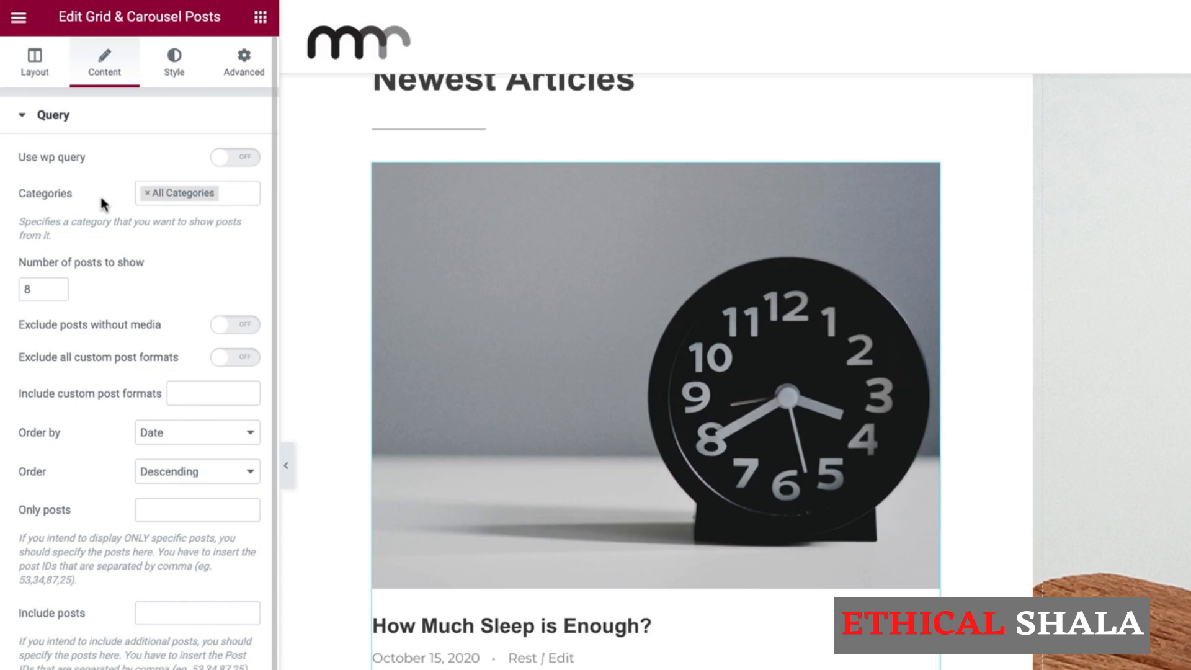
{"action": "left_click", "coordinate": [139, 190]}
{"action": "left_click_drag", "start_coordinate": [34, 289], "coordinate": [2, 291]}
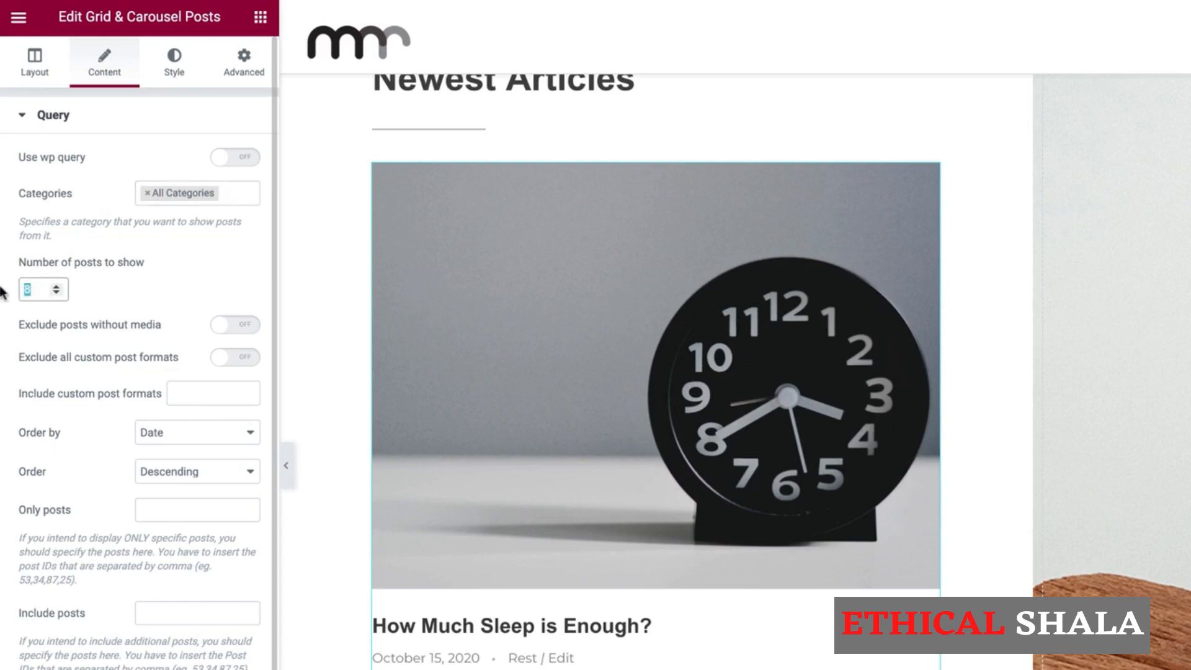
{"action": "type", "text": "3"}
Give the post images a custom aspect ratio of 0.5
{"action": "left_click", "coordinate": [173, 76]}
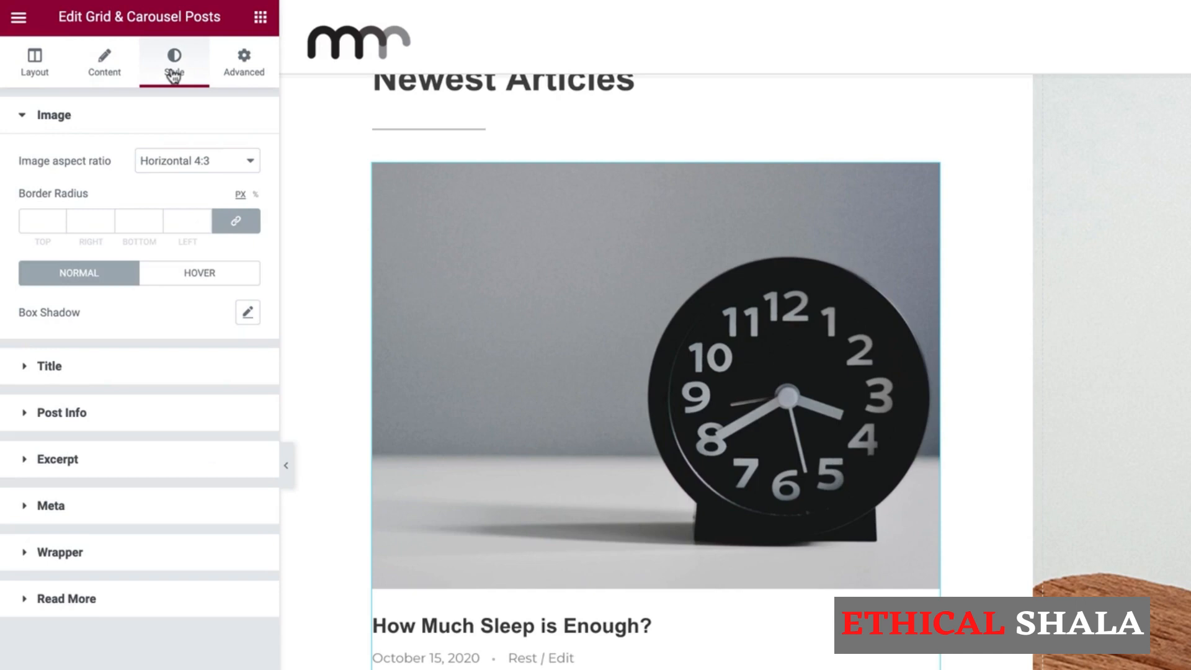
{"action": "left_click", "coordinate": [170, 162]}
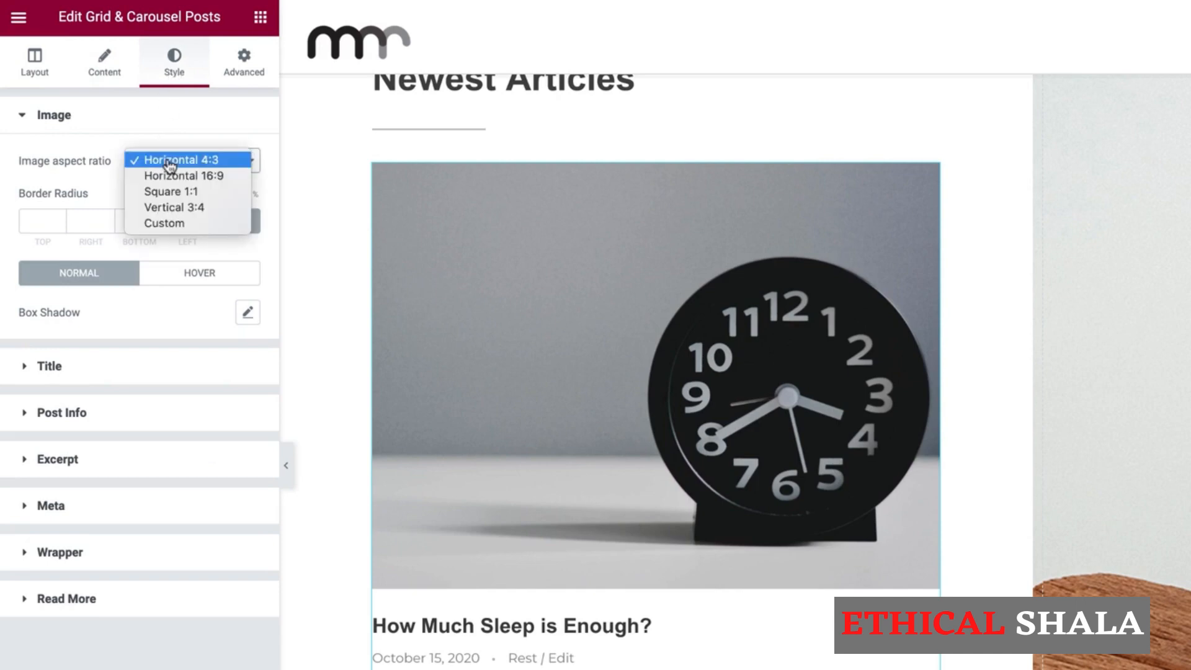
{"action": "left_click", "coordinate": [160, 225]}
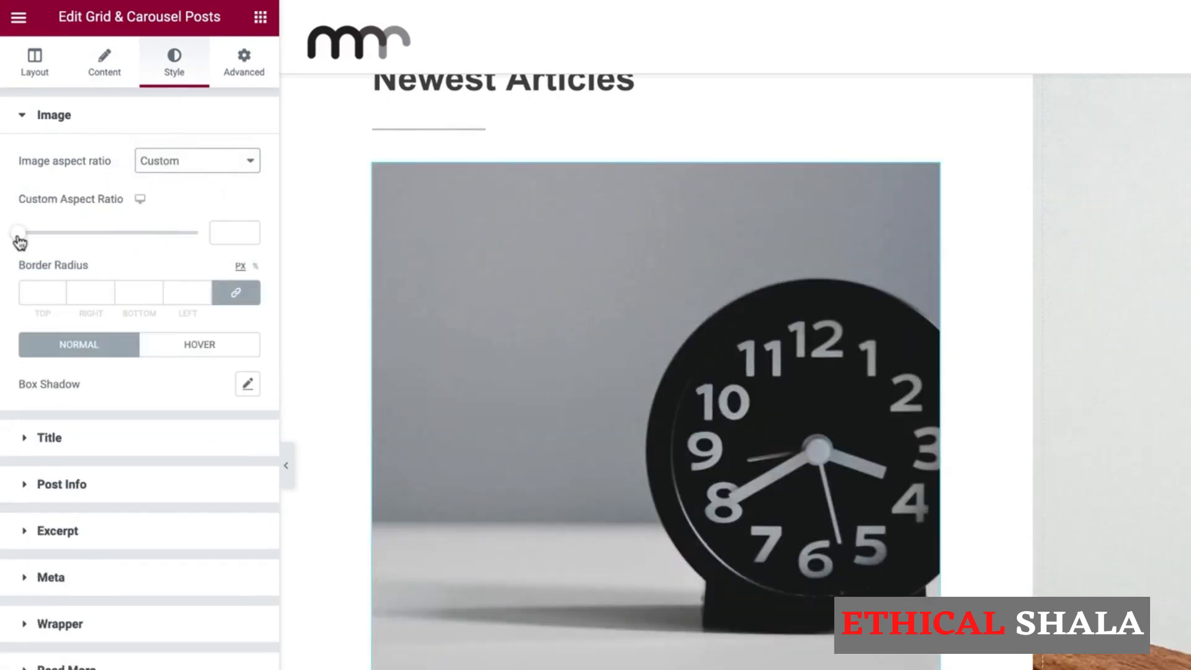
{"action": "left_click_drag", "start_coordinate": [13, 239], "coordinate": [48, 239]}
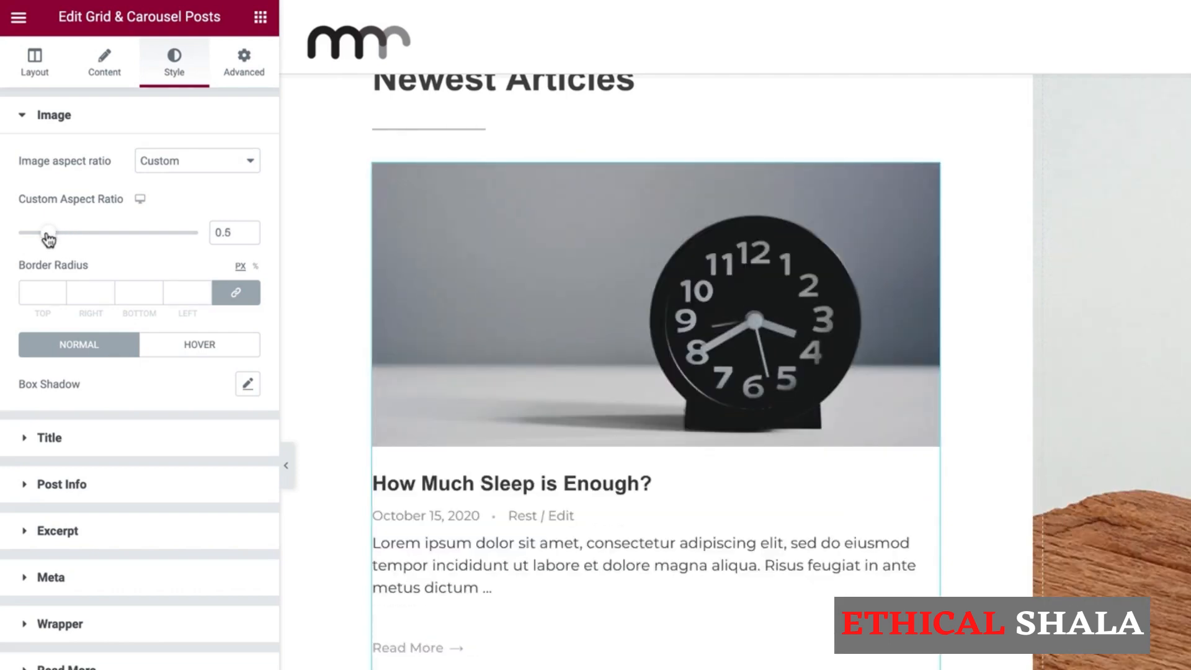
Set the top and bottom padding of the Newest Articles column to 100 px each
{"action": "scroll", "coordinate": [351, 248], "scroll_direction": "up", "scroll_amount": 5}
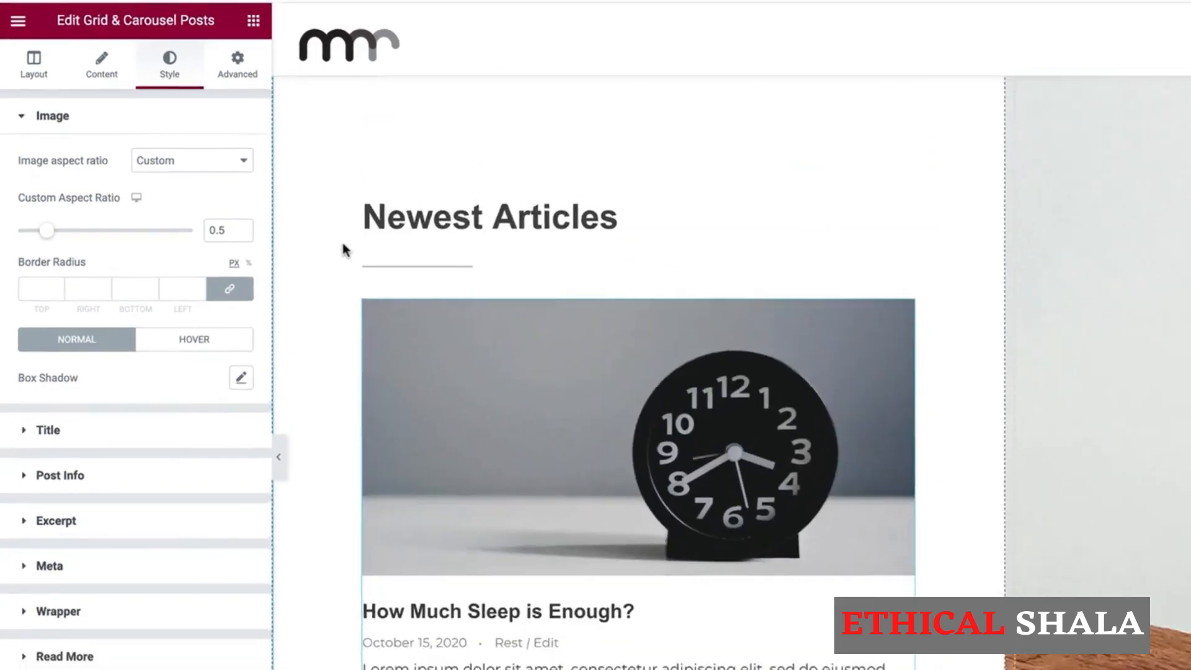
{"action": "scroll", "coordinate": [344, 249], "scroll_direction": "down", "scroll_amount": 3}
{"action": "scroll", "coordinate": [345, 249], "scroll_direction": "up", "scroll_amount": 7}
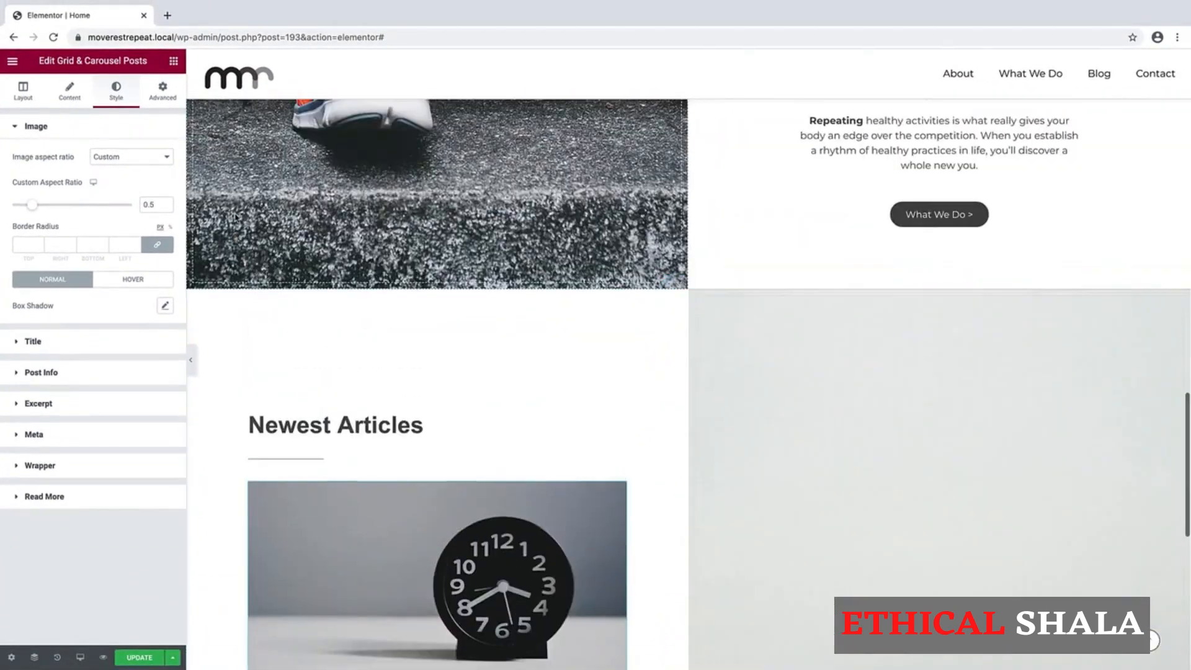
{"action": "scroll", "coordinate": [236, 217], "scroll_direction": "down", "scroll_amount": 1}
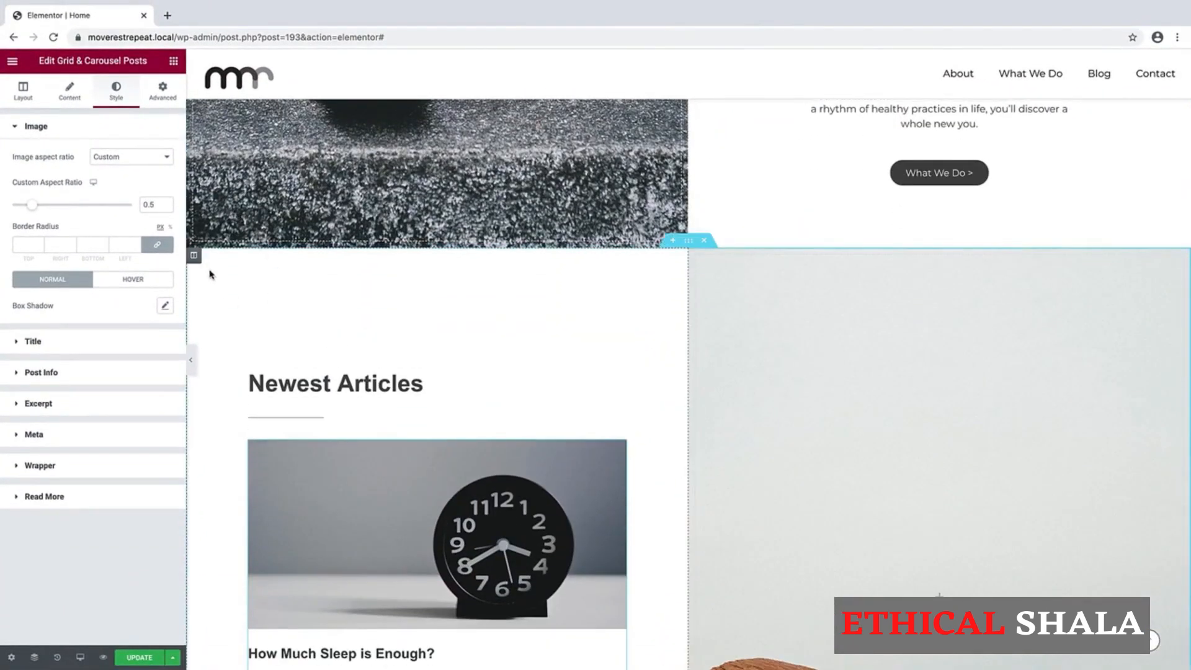
{"action": "left_click", "coordinate": [193, 256]}
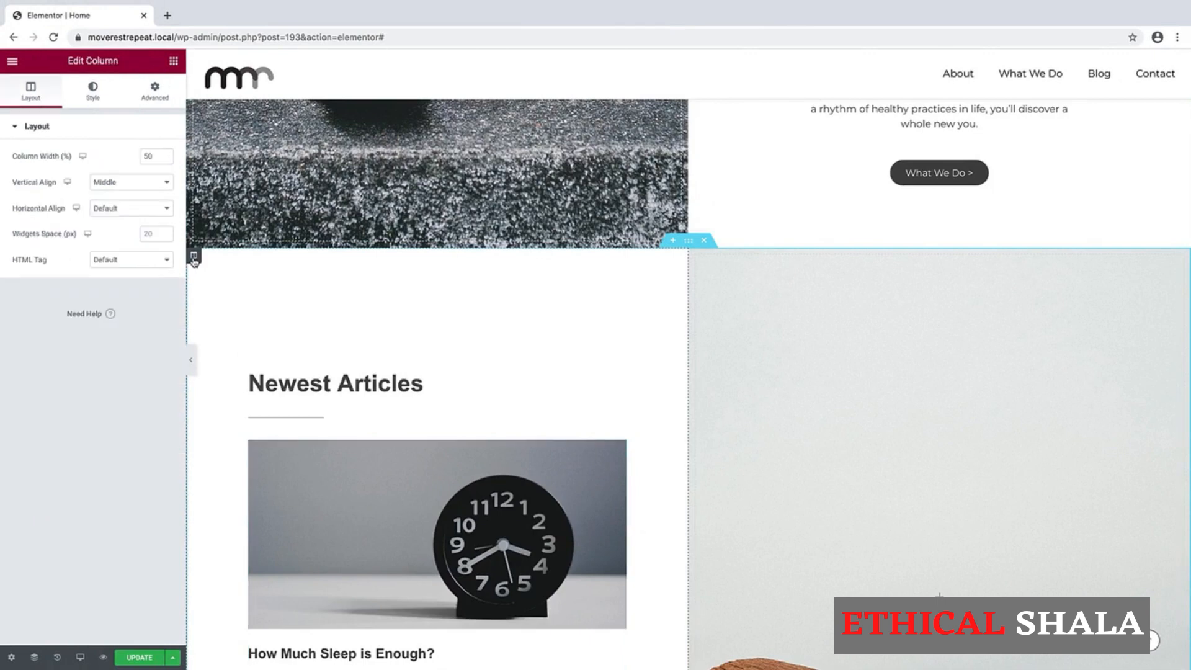
{"action": "left_click", "coordinate": [156, 94]}
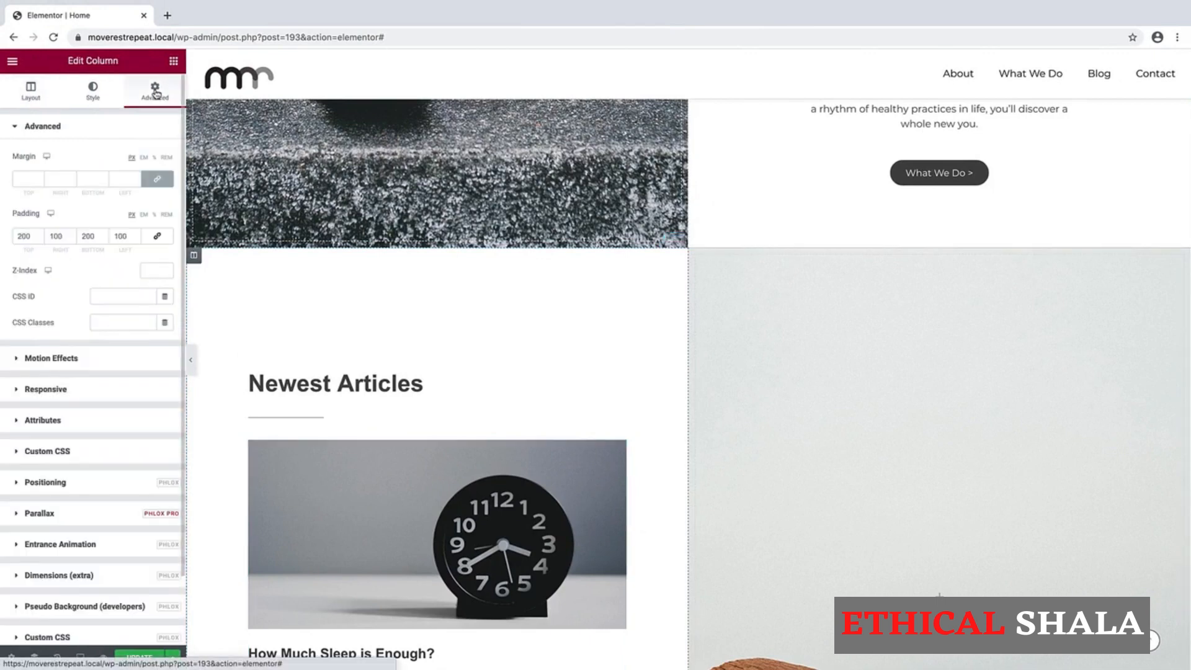
{"action": "double_click", "coordinate": [28, 237]}
{"action": "type", "text": "100"}
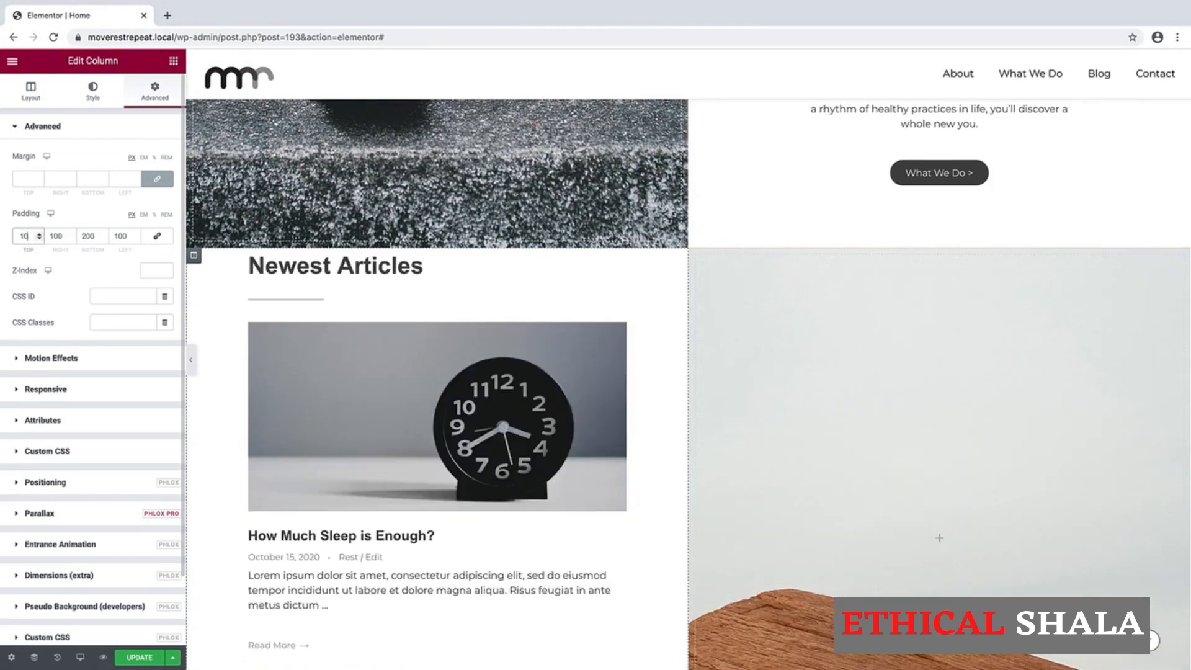
{"action": "double_click", "coordinate": [88, 237]}
{"action": "type", "text": "100"}
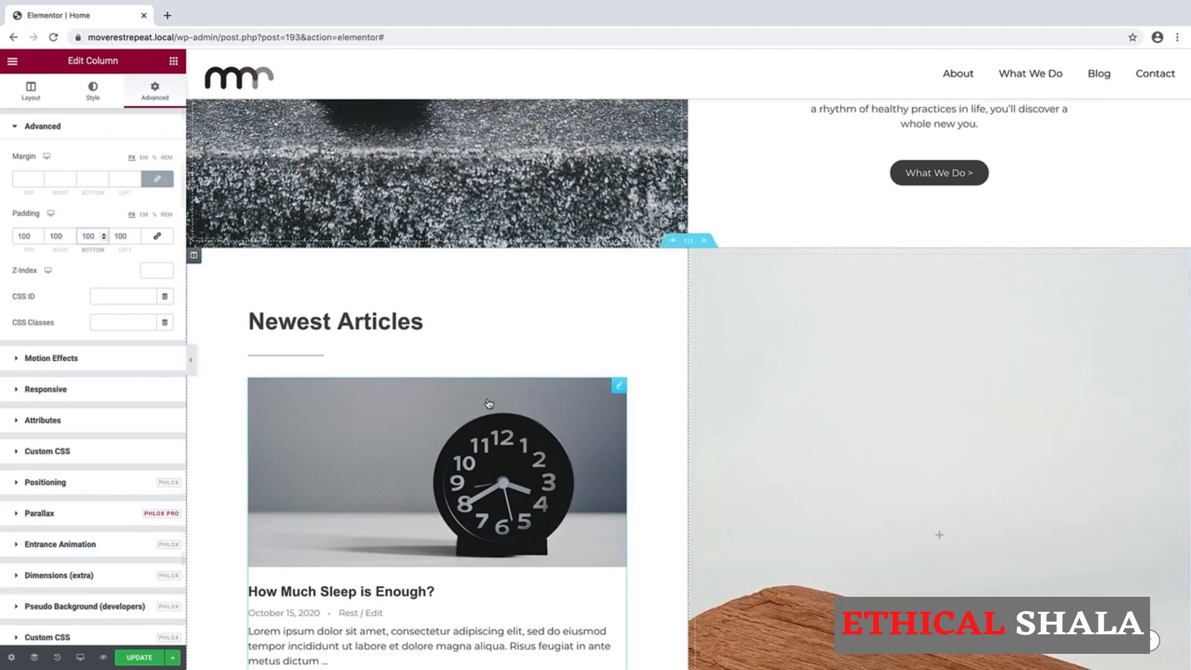
{"action": "scroll", "coordinate": [561, 382], "scroll_direction": "down", "scroll_amount": 3}
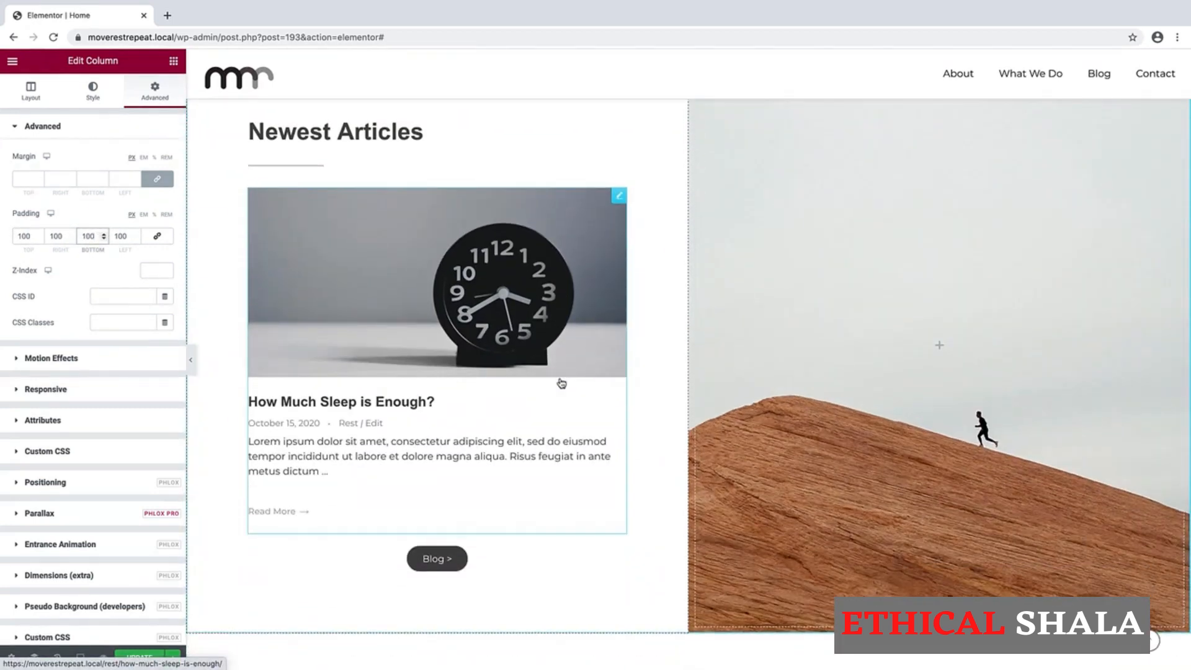
{"action": "scroll", "coordinate": [562, 383], "scroll_direction": "down", "scroll_amount": 1}
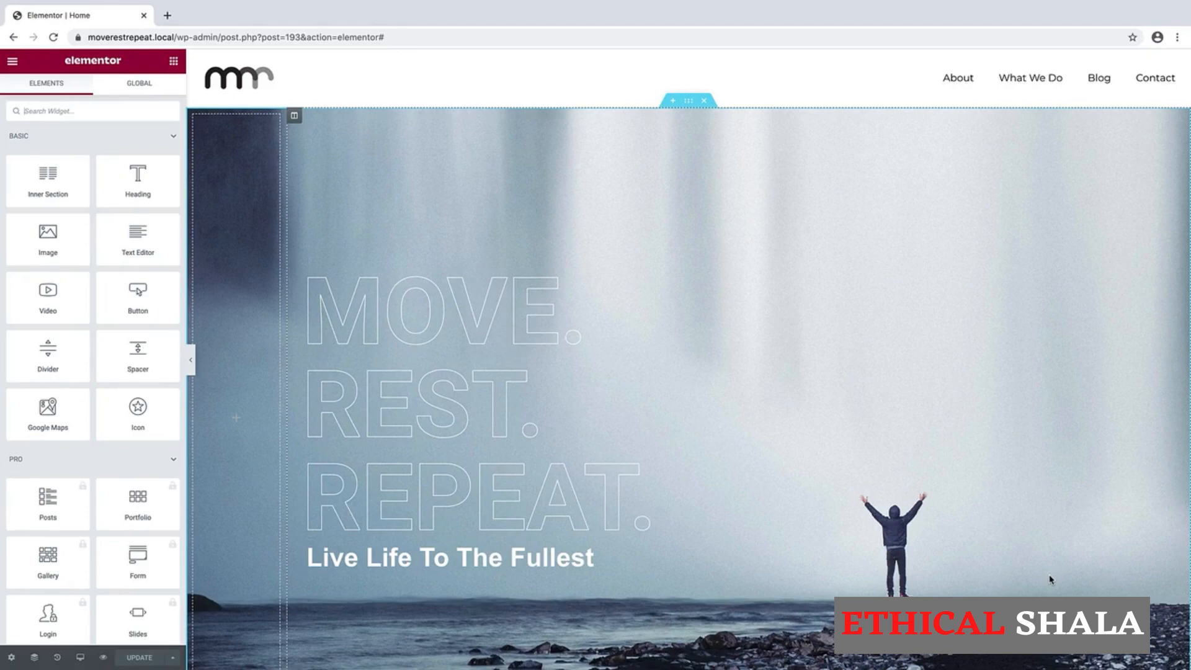
Add a new single-column section below the Newest Articles section at the end of the page
{"action": "scroll", "coordinate": [1050, 579], "scroll_direction": "down", "scroll_amount": 20}
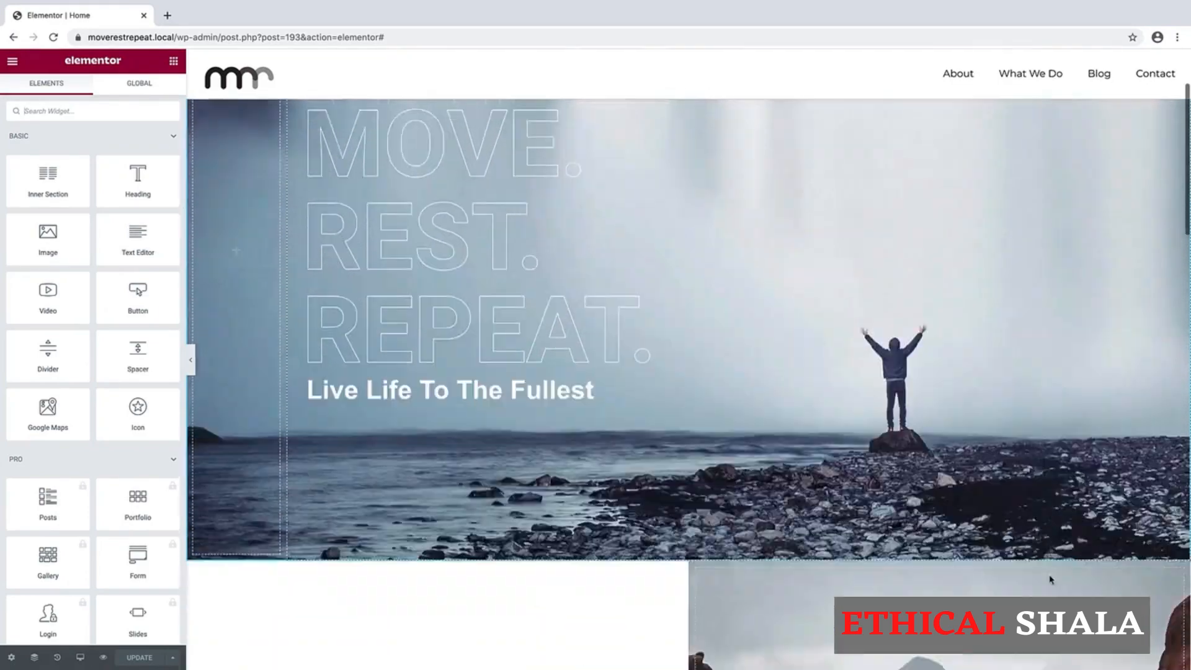
{"action": "scroll", "coordinate": [1050, 579], "scroll_direction": "down", "scroll_amount": 6}
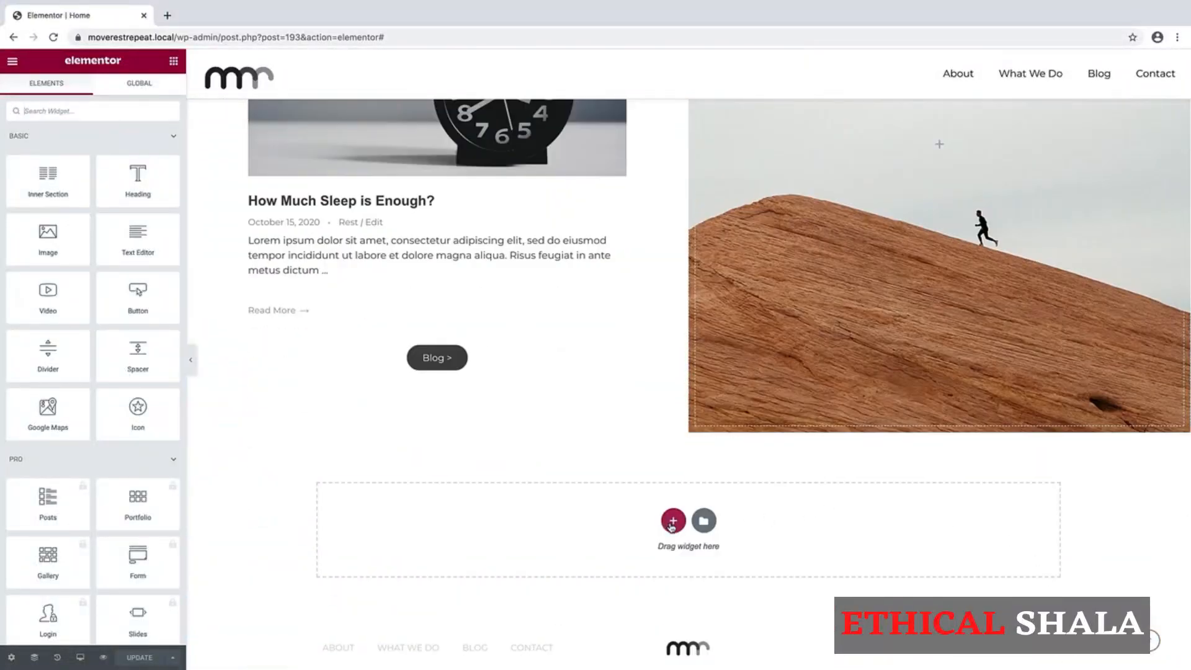
{"action": "left_click", "coordinate": [664, 525]}
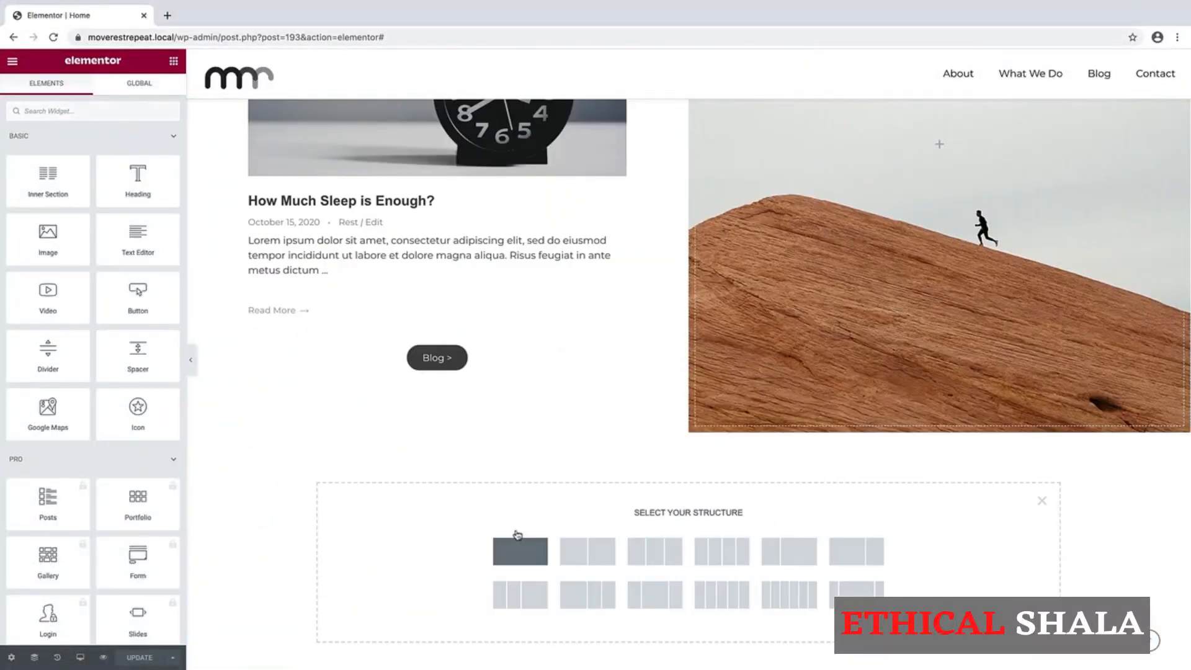
{"action": "left_click", "coordinate": [516, 553]}
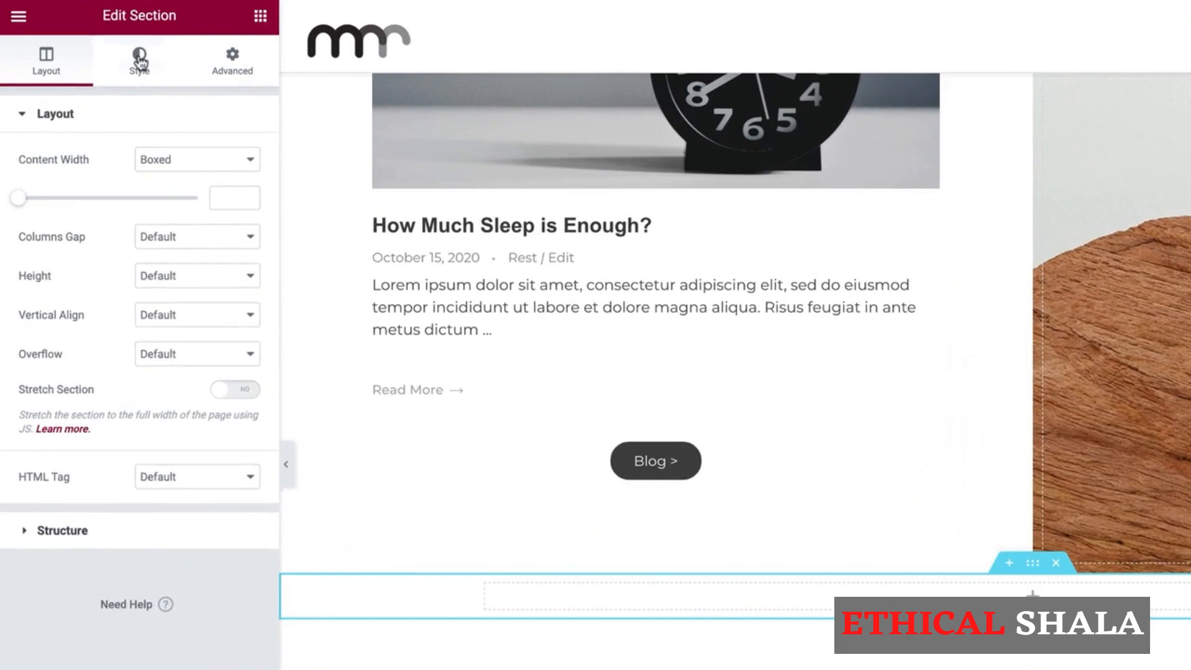
Give the new section a classic background using the image Home-Page-Quote-Section.jpg from the media library
{"action": "left_click", "coordinate": [140, 62]}
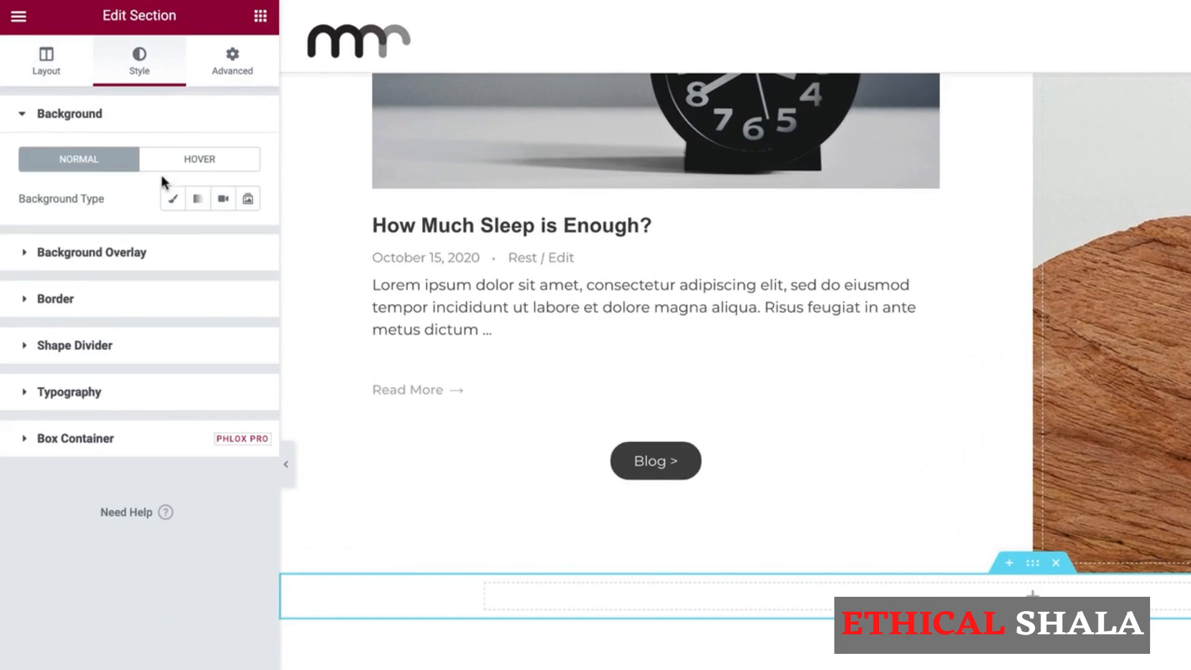
{"action": "left_click", "coordinate": [171, 202]}
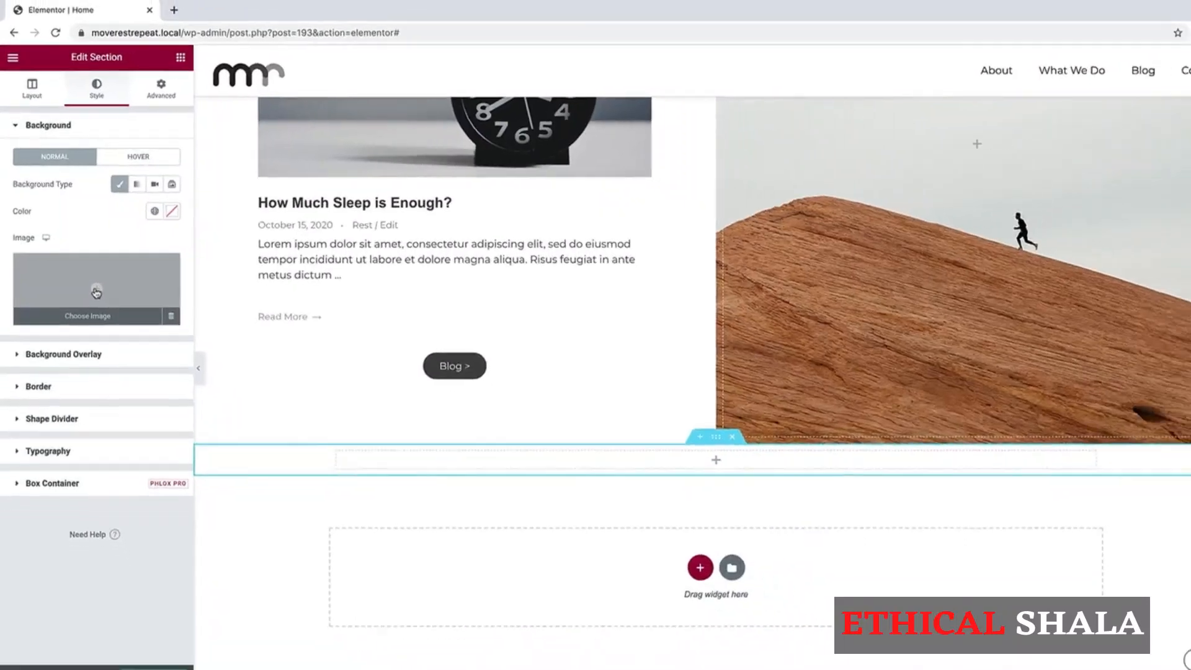
{"action": "left_click", "coordinate": [97, 292]}
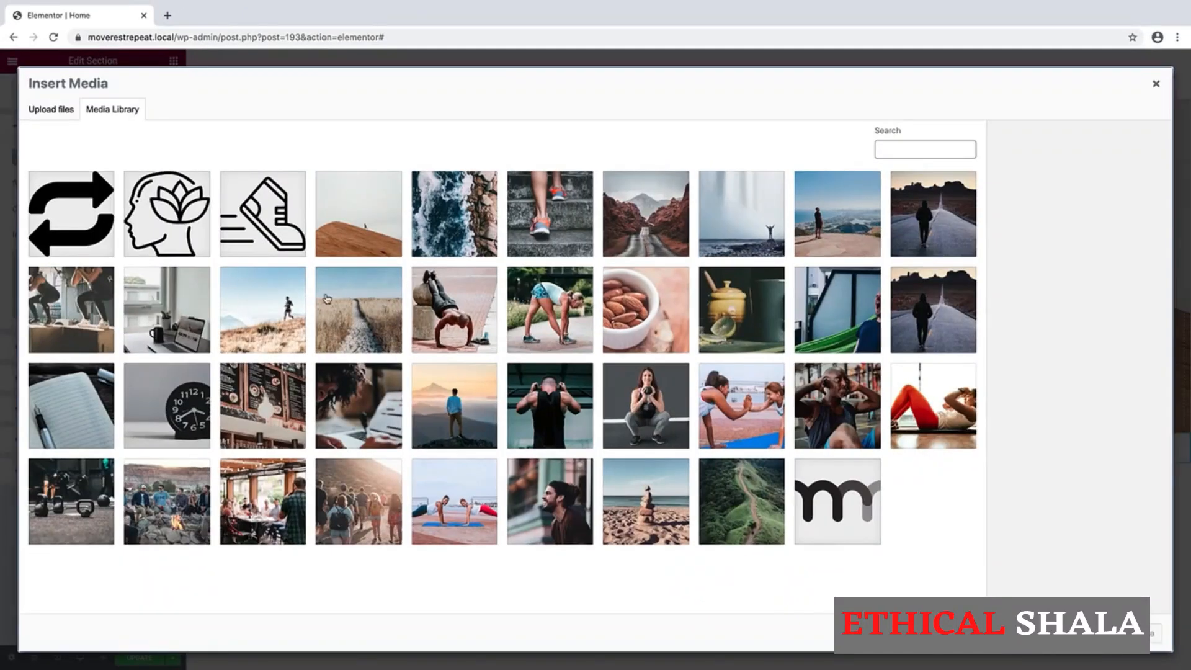
{"action": "left_click", "coordinate": [458, 220]}
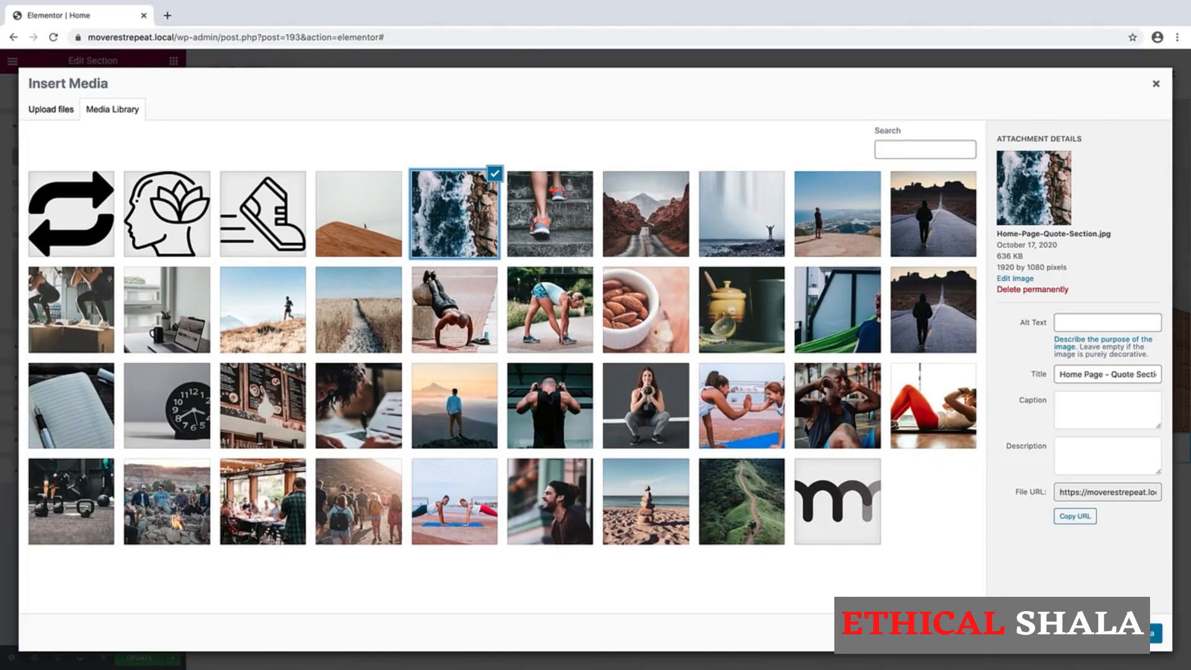
{"action": "left_click", "coordinate": [1155, 633]}
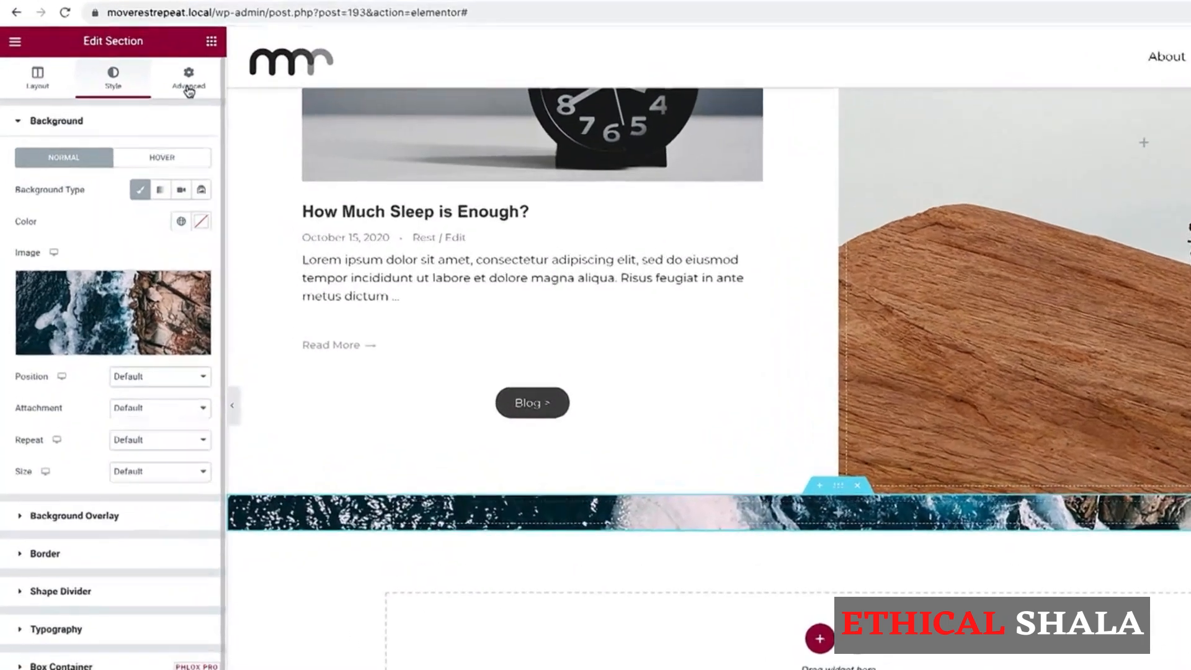
Unlink the new section's padding values and set its top and bottom padding to 100 px each
{"action": "left_click", "coordinate": [189, 90]}
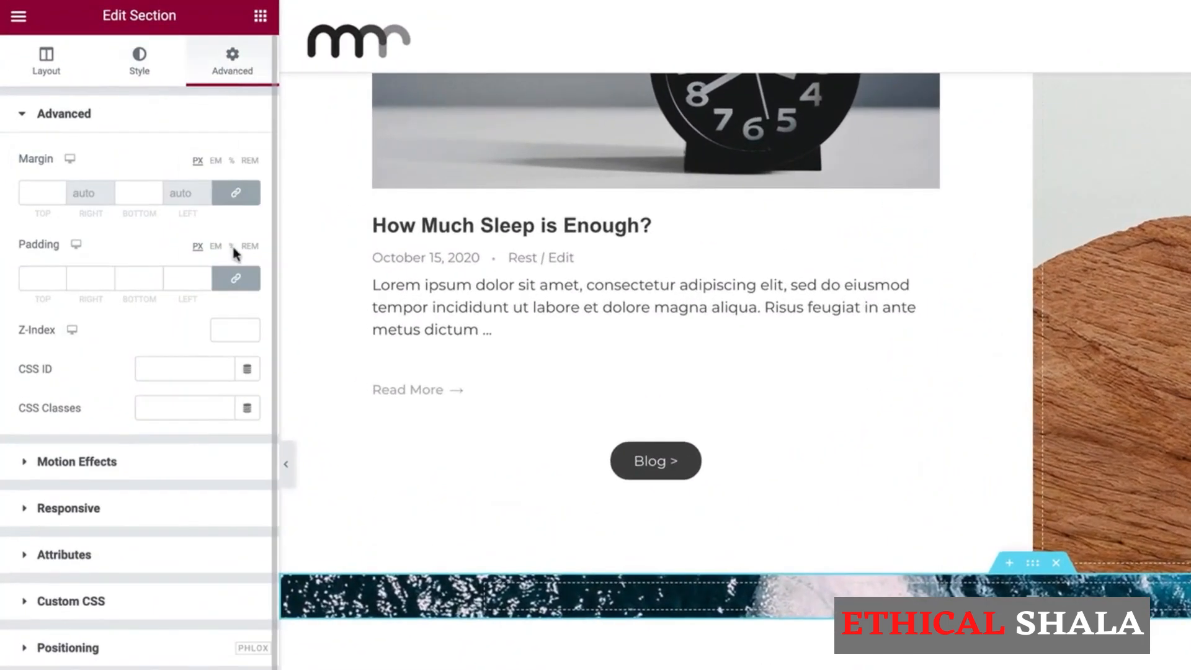
{"action": "left_click", "coordinate": [237, 281]}
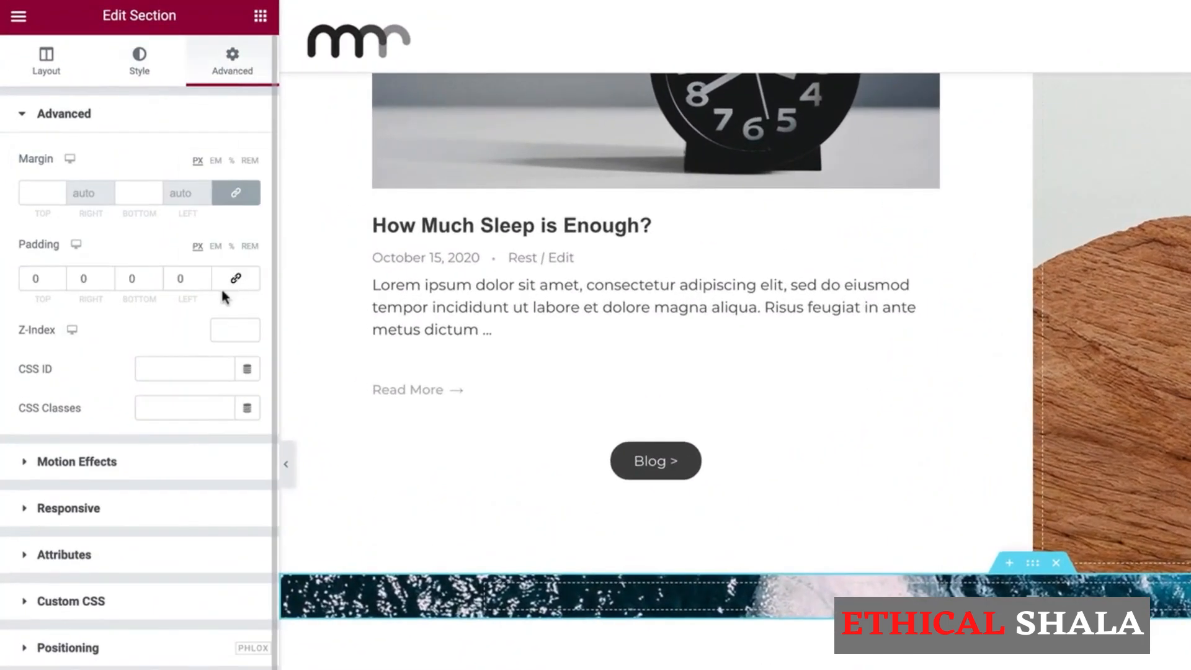
{"action": "double_click", "coordinate": [41, 278]}
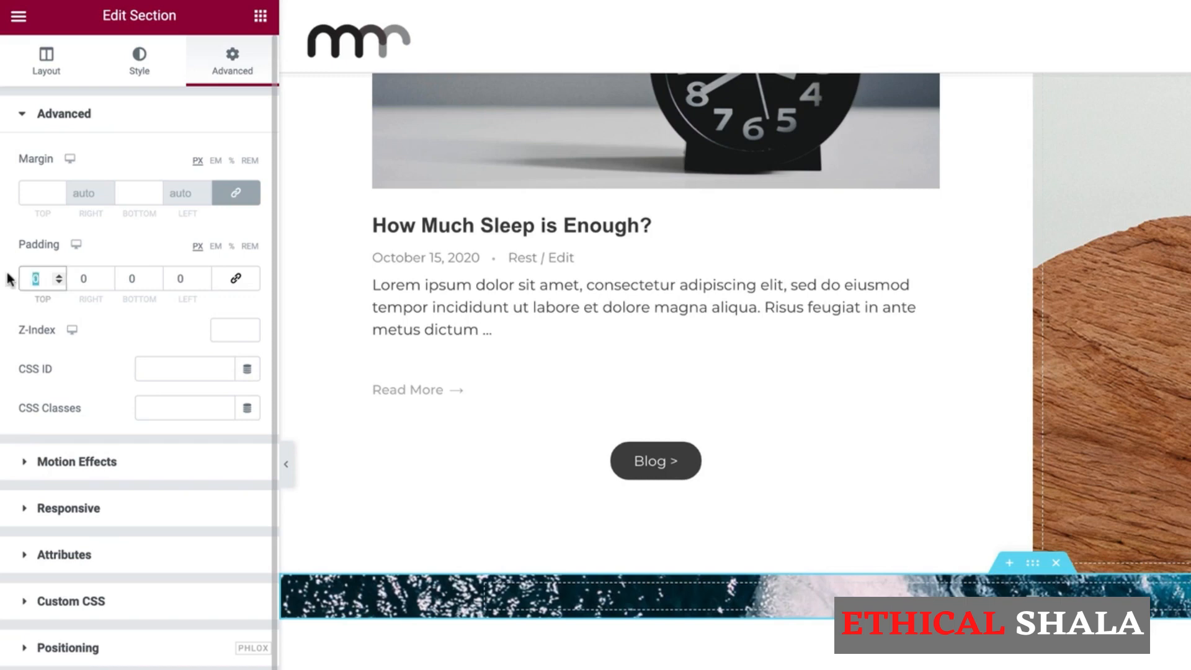
{"action": "type", "text": "100"}
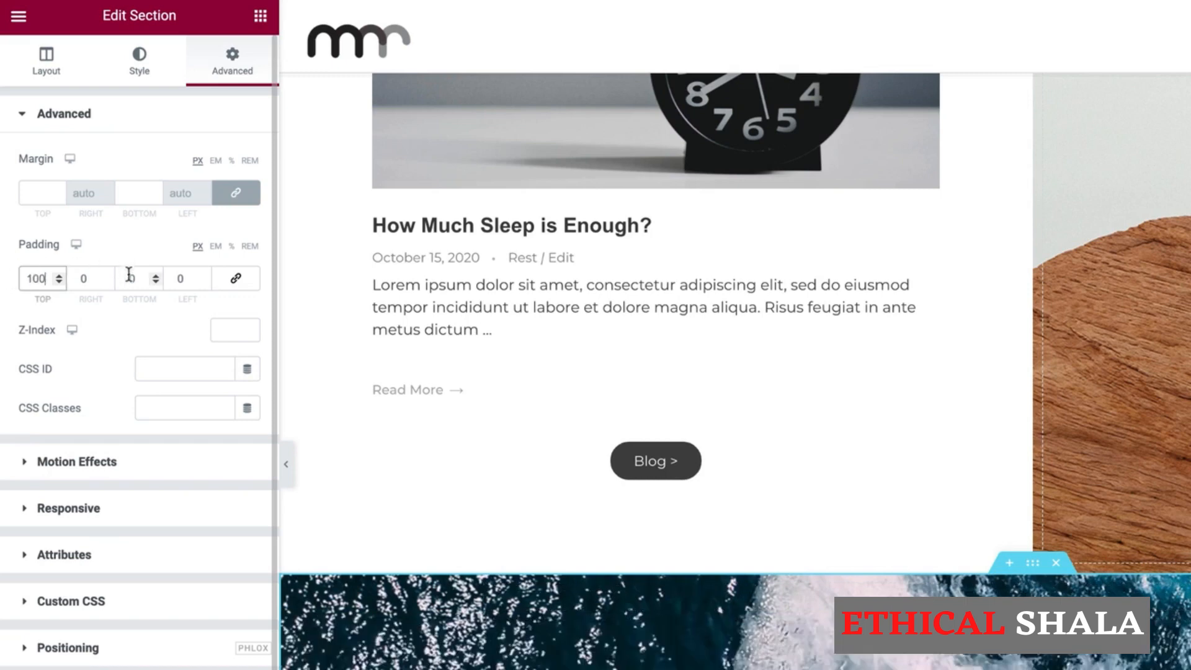
{"action": "double_click", "coordinate": [128, 274]}
{"action": "type", "text": "100"}
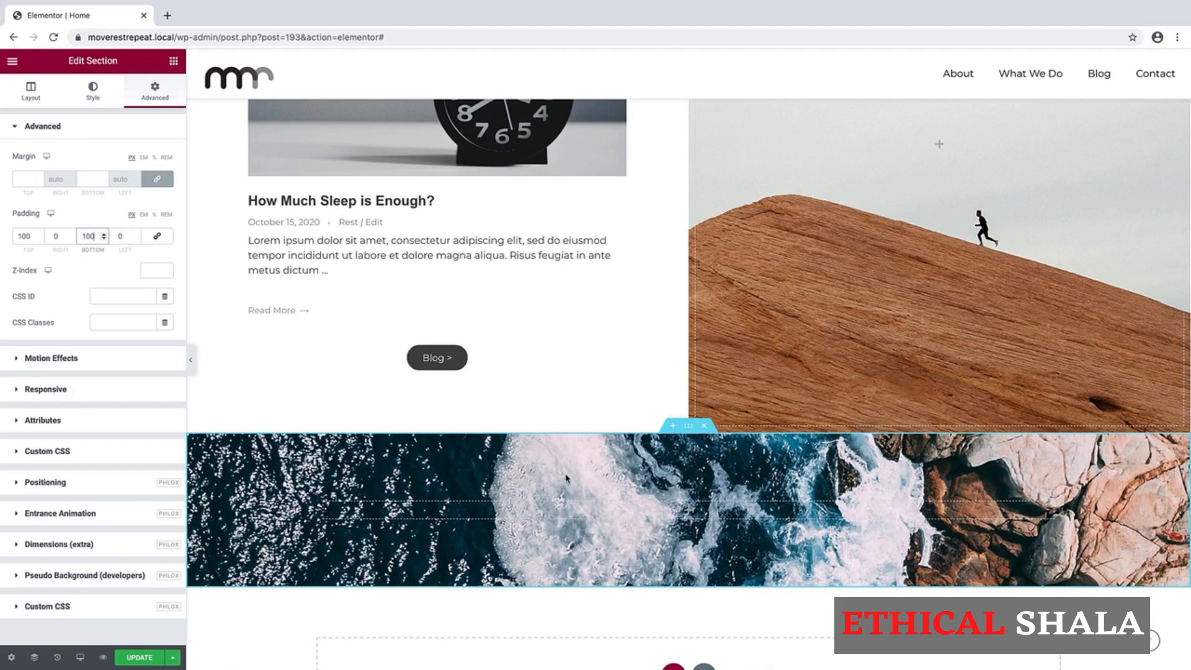
Add a classic background overlay to the new section in black, #000000
{"action": "scroll", "coordinate": [566, 481], "scroll_direction": "up", "scroll_amount": 1}
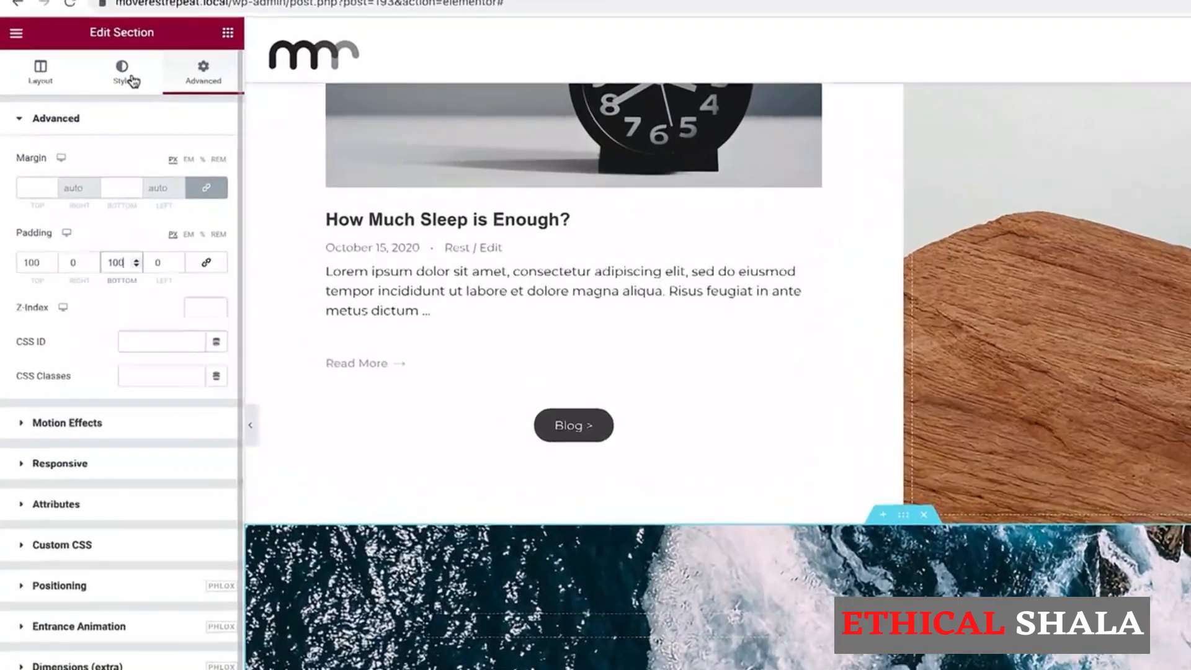
{"action": "left_click", "coordinate": [101, 96]}
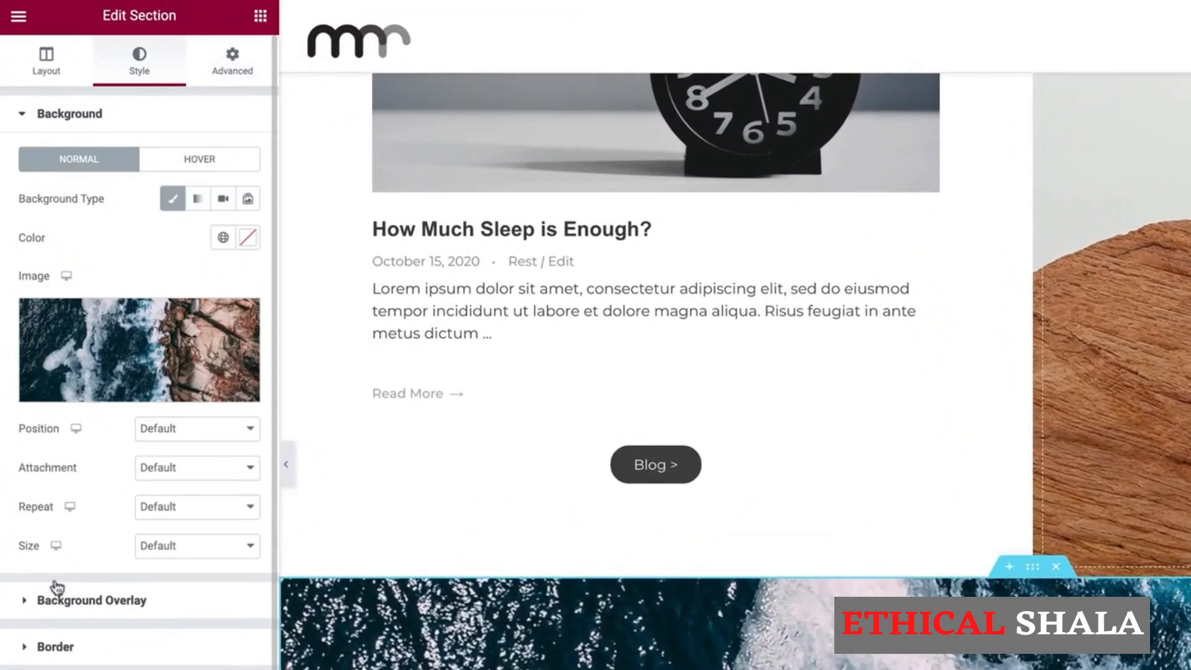
{"action": "left_click", "coordinate": [26, 606]}
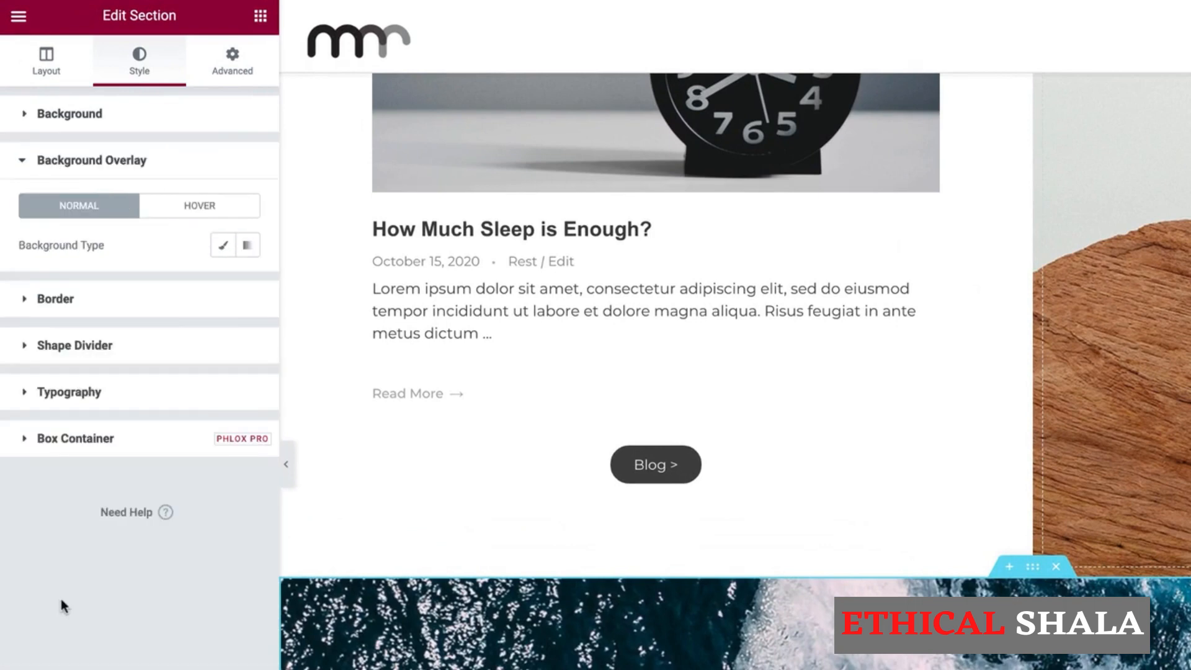
{"action": "left_click", "coordinate": [221, 247]}
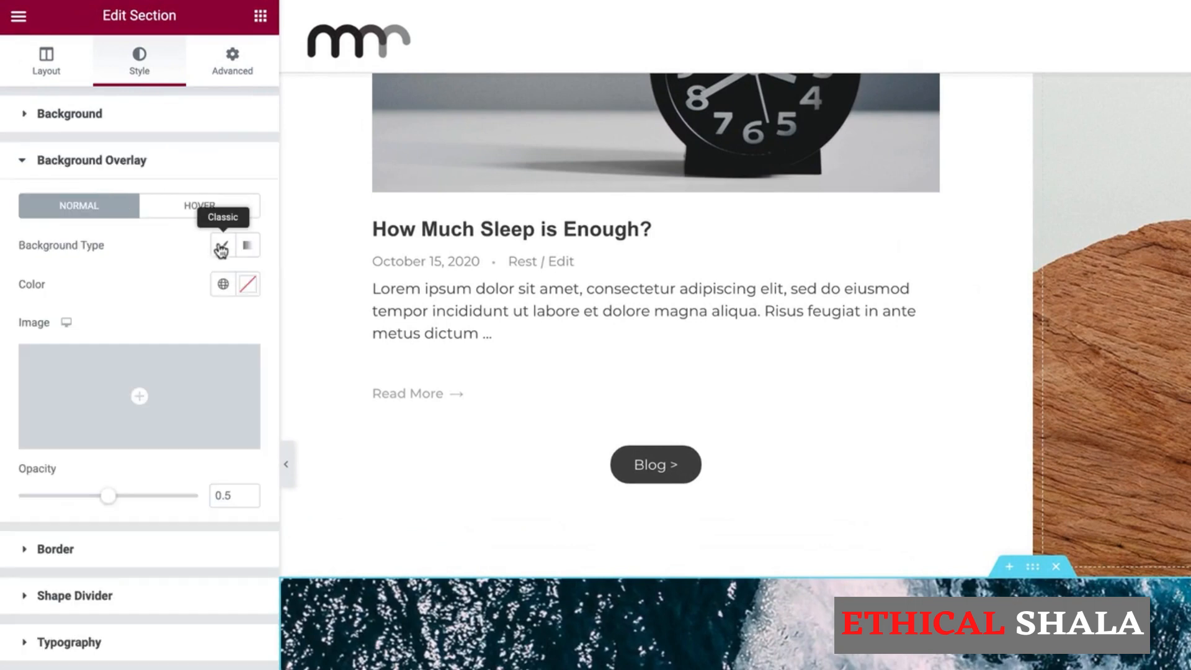
{"action": "left_click", "coordinate": [248, 284]}
{"action": "left_click", "coordinate": [106, 433]}
{"action": "left_click_drag", "start_coordinate": [106, 433], "coordinate": [0, 561]}
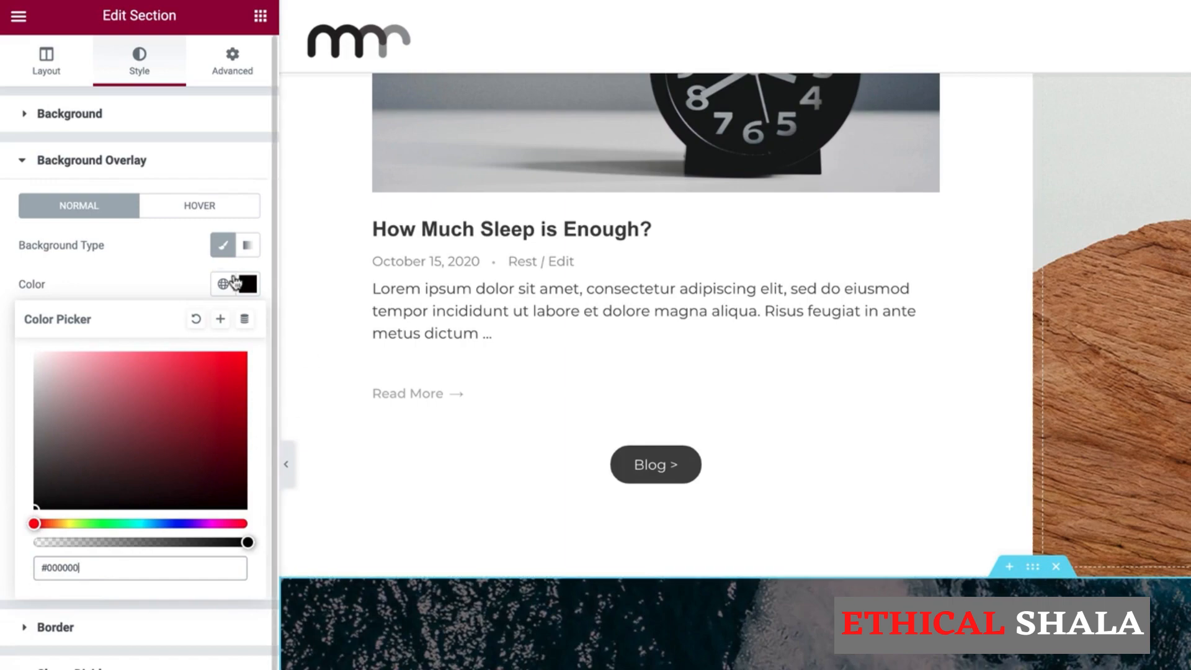
{"action": "left_click", "coordinate": [166, 281]}
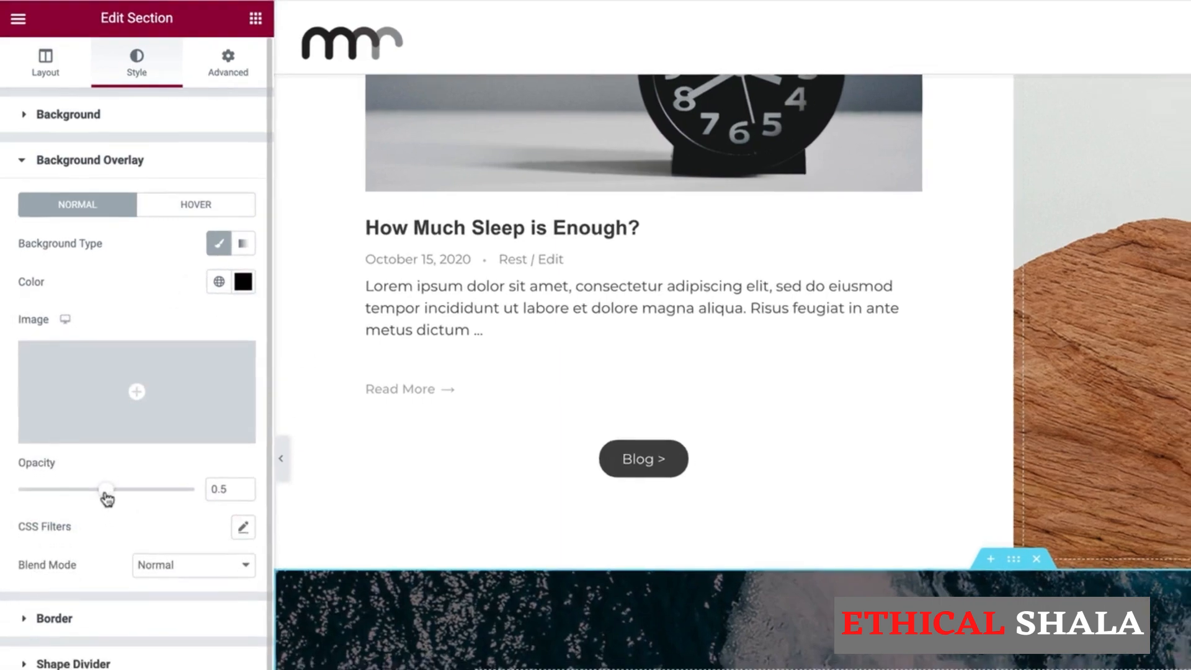
Lower the opacity of the section's background overlay to 0.24
{"action": "left_click_drag", "start_coordinate": [108, 500], "coordinate": [100, 502]}
{"action": "left_click_drag", "start_coordinate": [74, 413], "coordinate": [42, 387]}
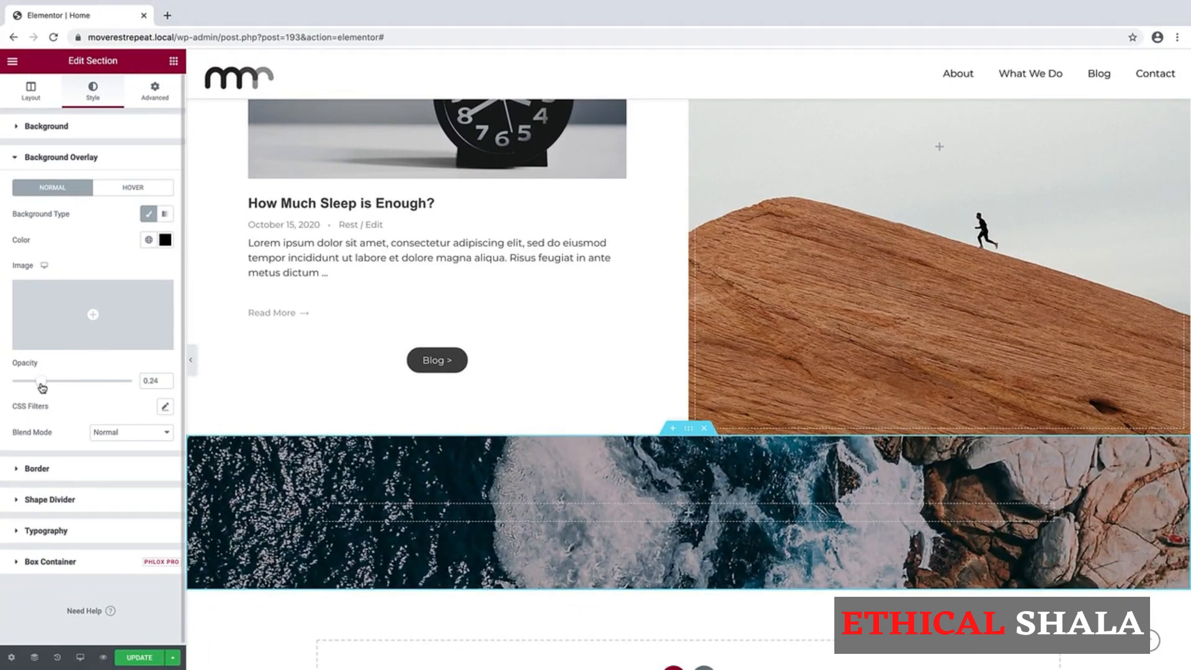
{"action": "left_click_drag", "start_coordinate": [42, 387], "coordinate": [42, 387]}
Add a Text Editor widget reading "Never hurry. Take plenty of exercise. Always be cheerful. Take all the sleep you need. You may expect to be well."
{"action": "left_click", "coordinate": [174, 61]}
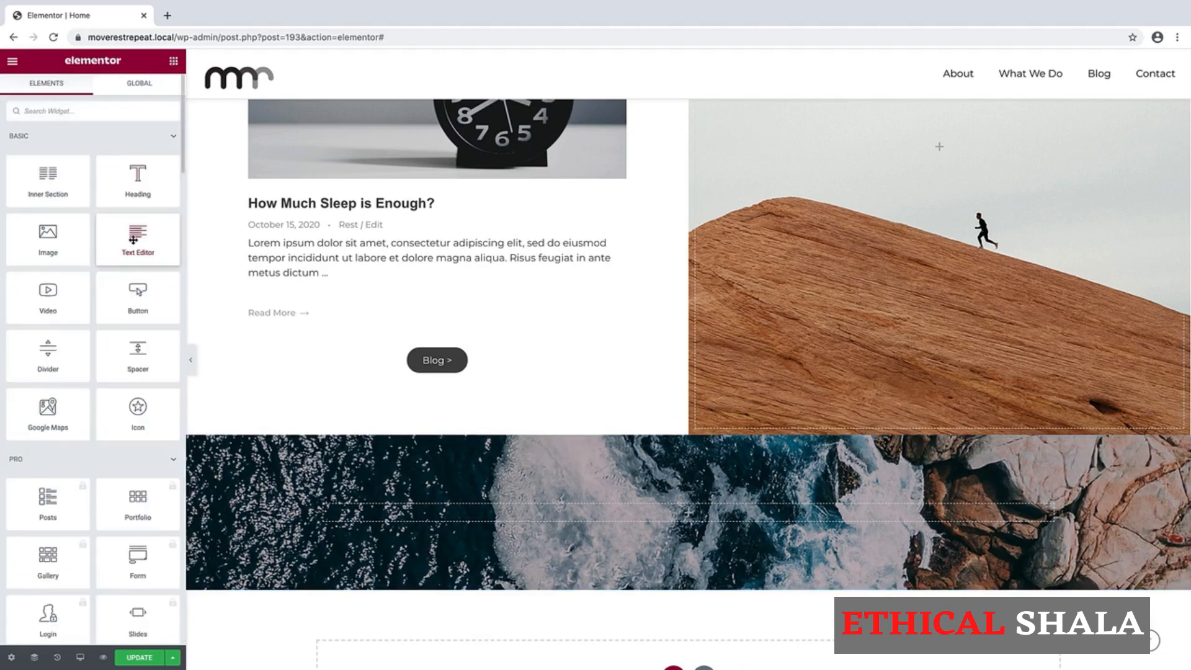
{"action": "left_click_drag", "start_coordinate": [131, 236], "coordinate": [629, 515]}
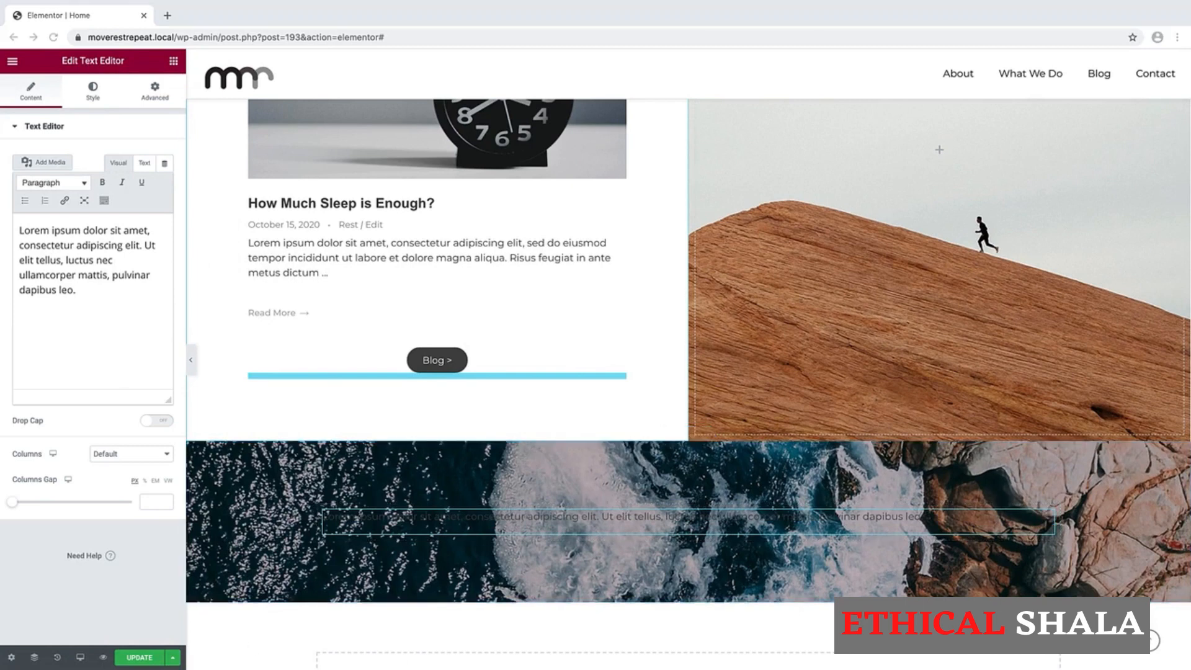
{"action": "left_click", "coordinate": [85, 288]}
{"action": "left_click_drag", "start_coordinate": [86, 288], "coordinate": [3, 234]}
{"action": "type", "text": "\"Never hurry. Take plenty of exercise. Always be cheerful. Take all the sleep you need. You may expect to be well.\""}
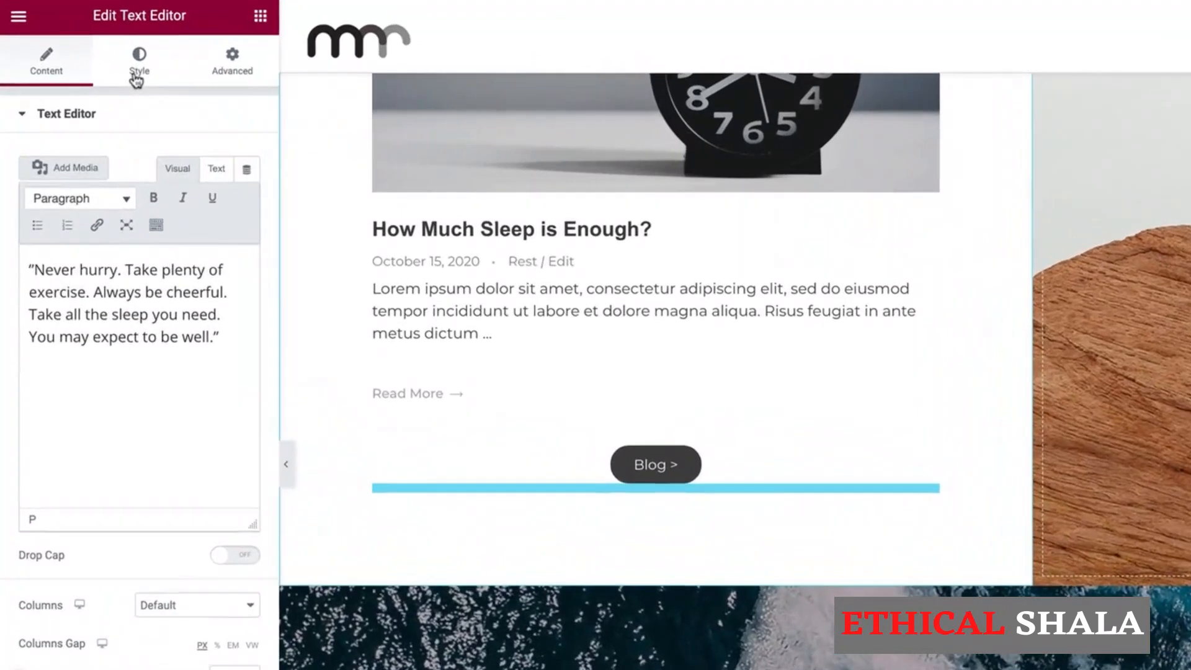
Set the text color of the quote in the new section to white
{"action": "left_click", "coordinate": [114, 87]}
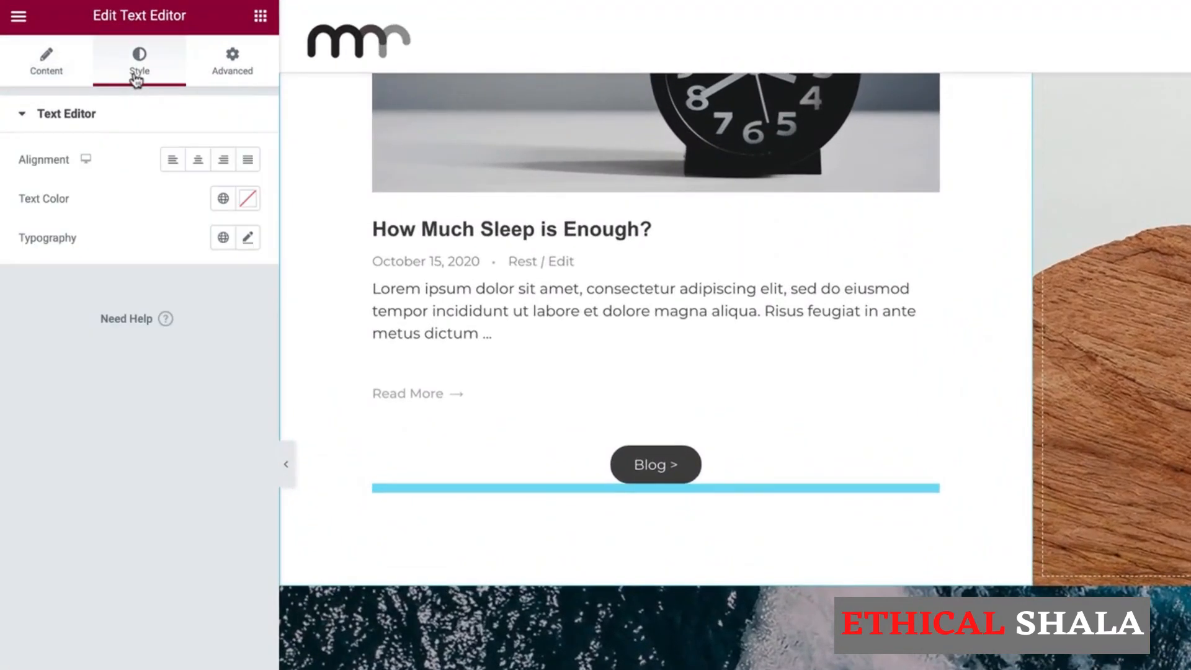
{"action": "left_click", "coordinate": [250, 200]}
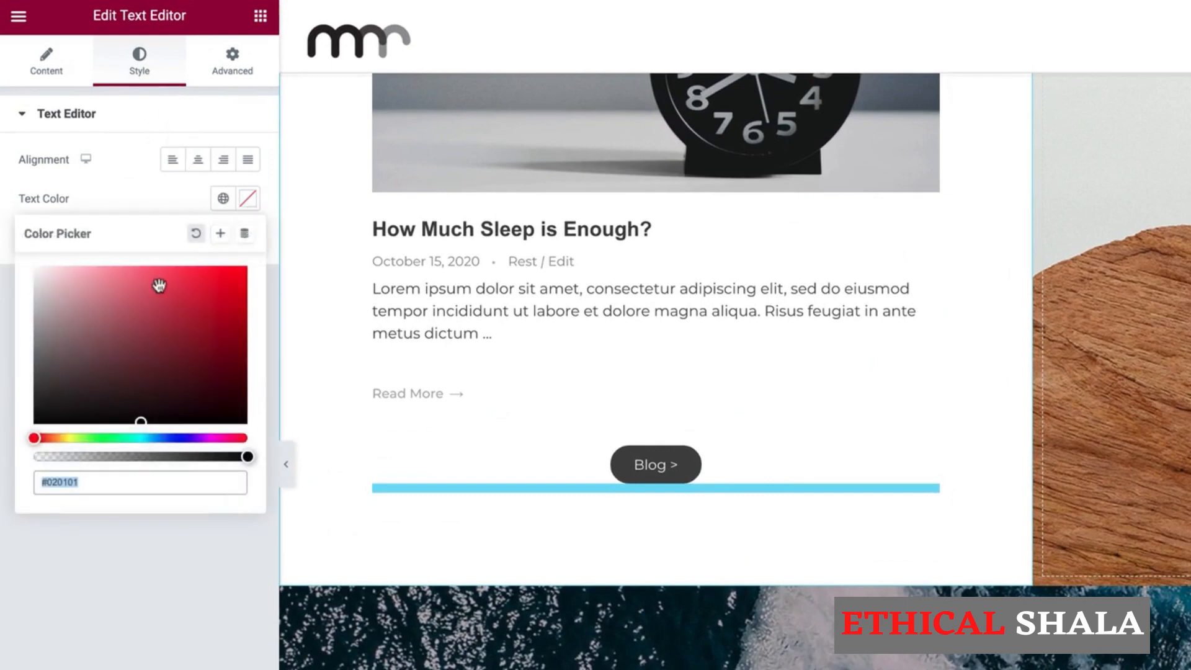
{"action": "left_click_drag", "start_coordinate": [157, 285], "coordinate": [0, 239]}
{"action": "left_click", "coordinate": [103, 196]}
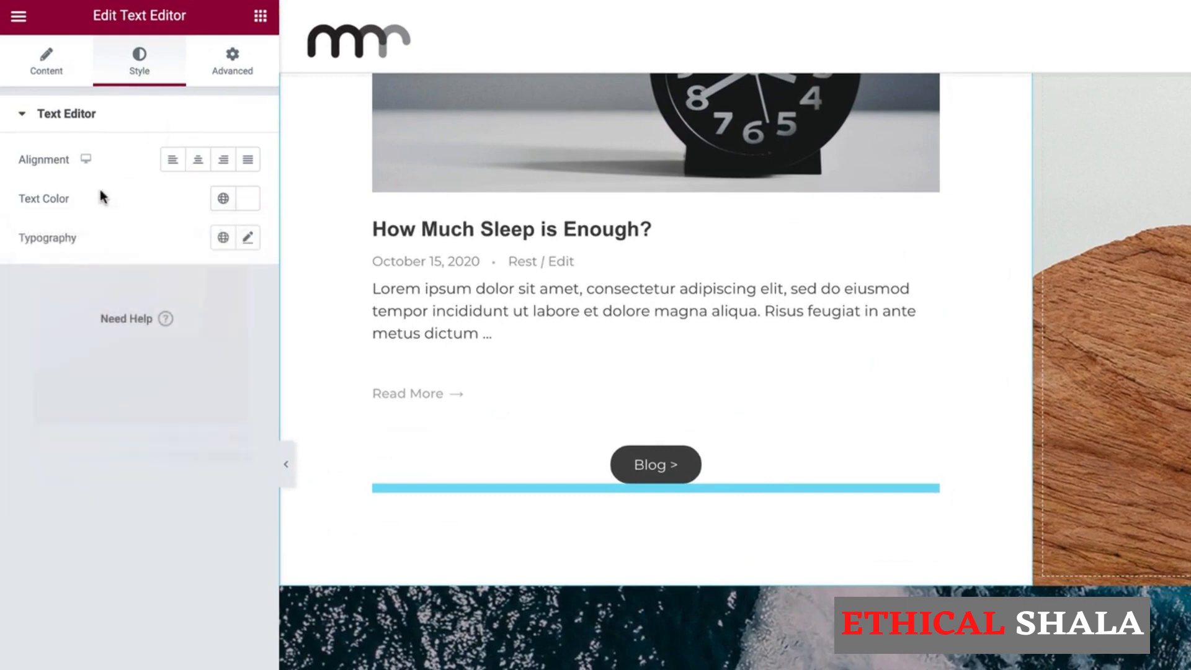
Set the quote's font size to 22 px and center its alignment
{"action": "left_click", "coordinate": [247, 242]}
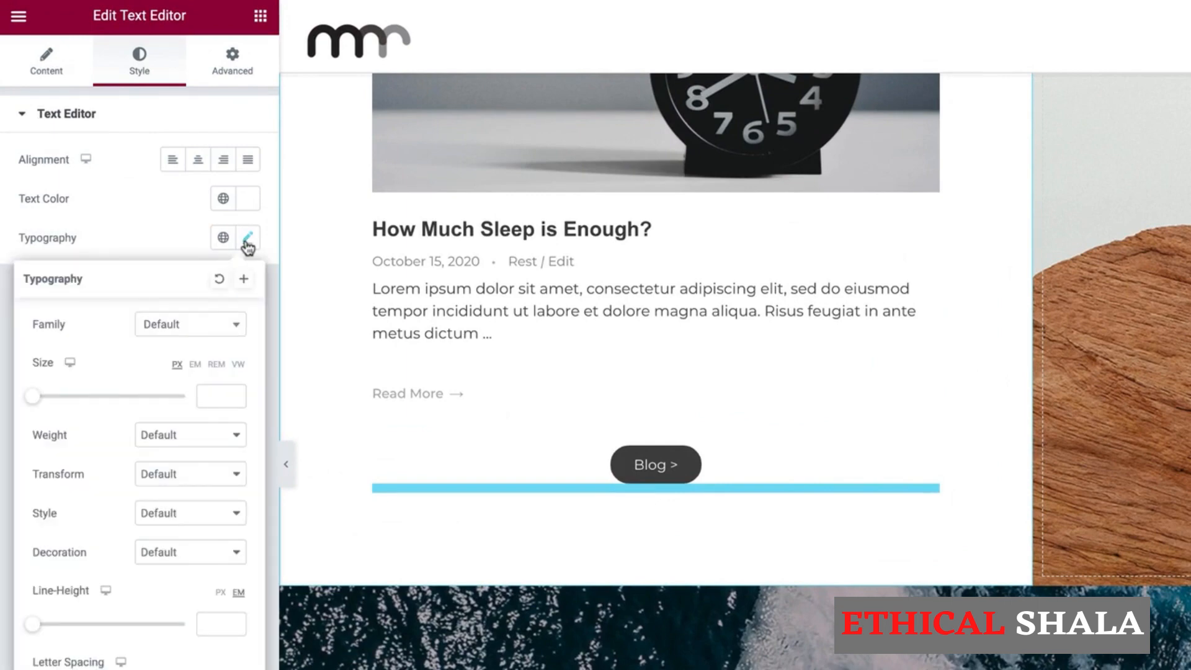
{"action": "left_click", "coordinate": [207, 395]}
{"action": "type", "text": "22"}
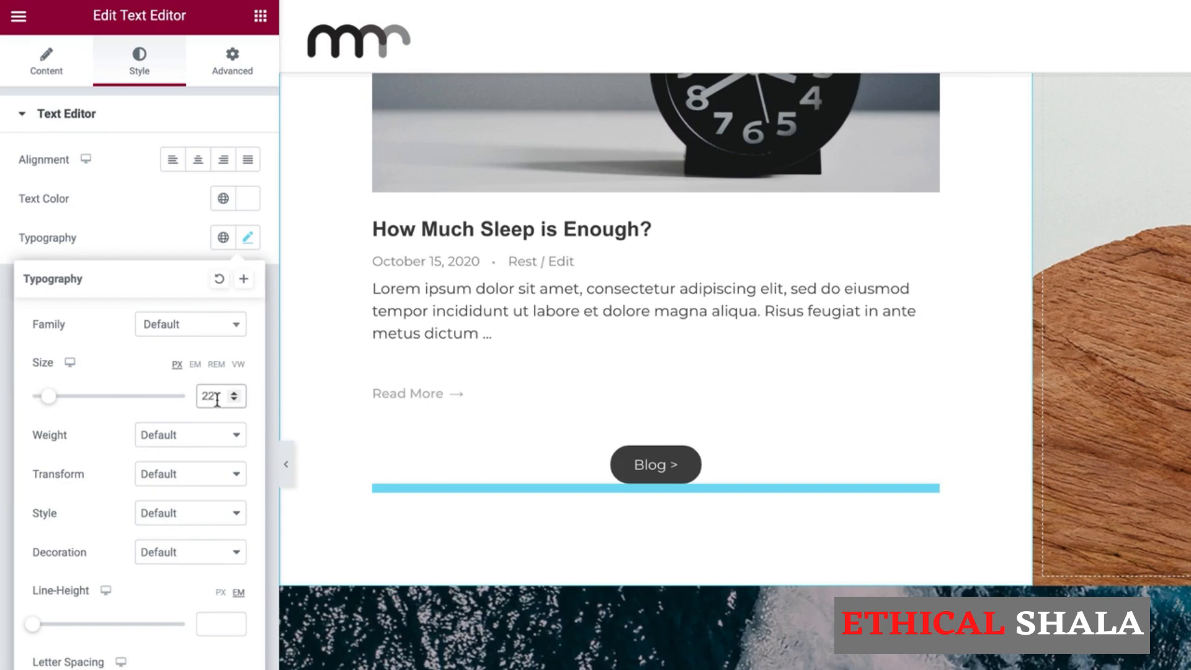
{"action": "left_click", "coordinate": [199, 163]}
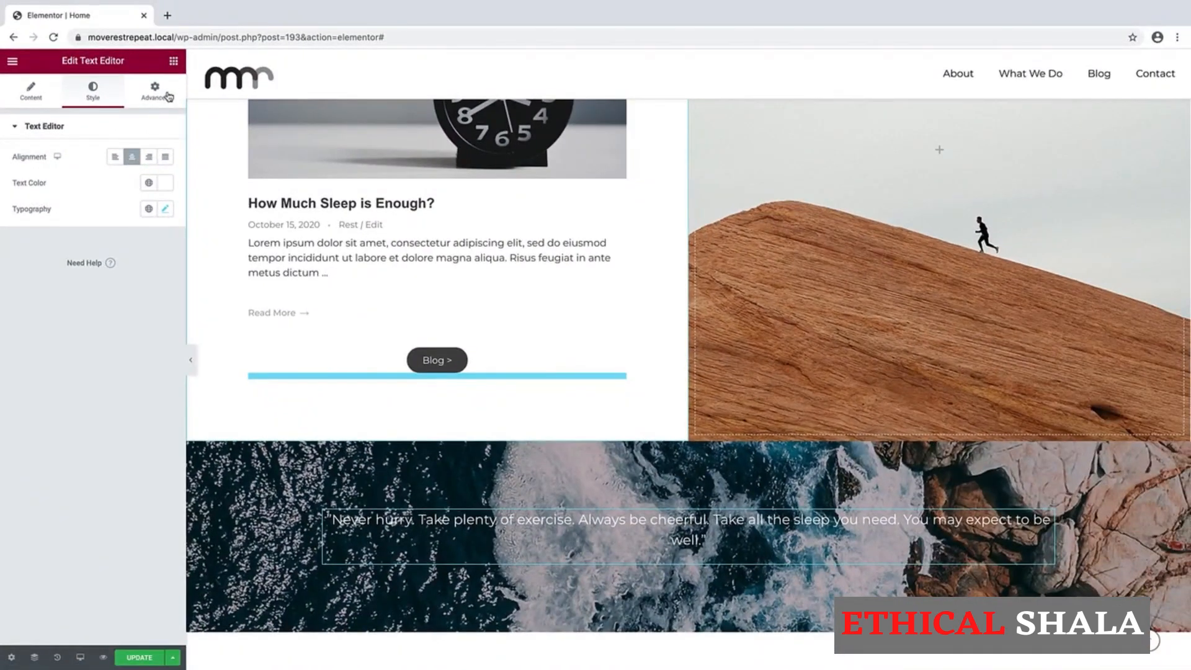
Add a Divider widget below the quote, 20% wide and center-aligned
{"action": "left_click", "coordinate": [173, 62]}
{"action": "left_click_drag", "start_coordinate": [47, 351], "coordinate": [692, 552]}
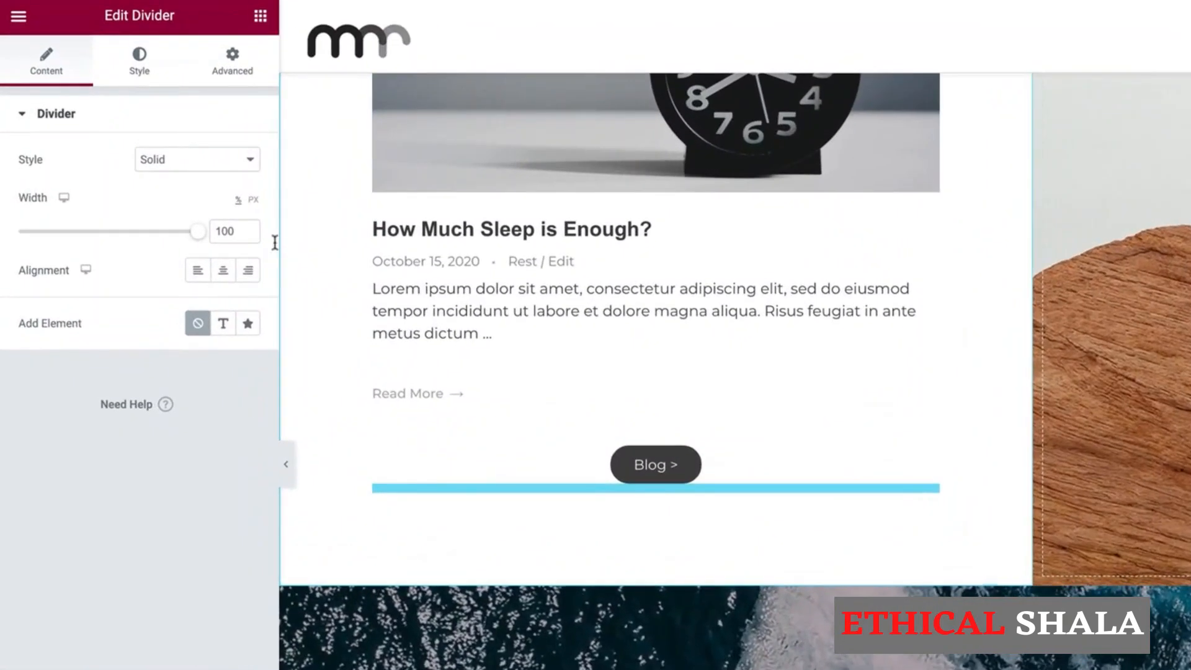
{"action": "left_click_drag", "start_coordinate": [238, 231], "coordinate": [191, 240]}
{"action": "type", "text": "20"}
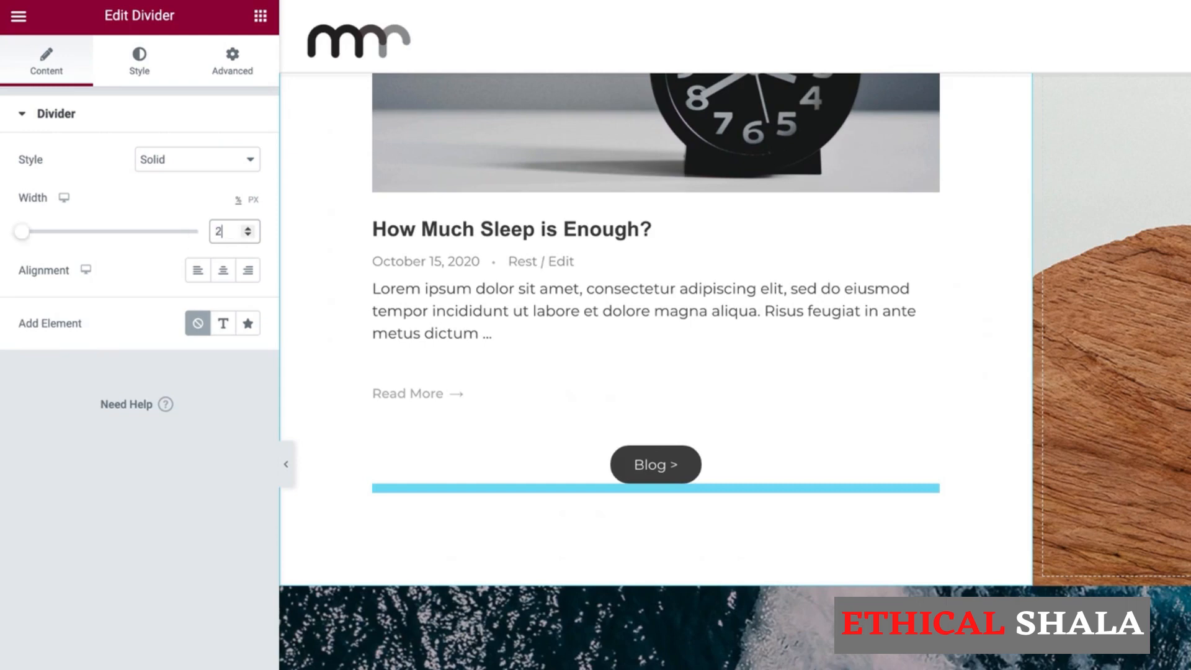
{"action": "left_click", "coordinate": [222, 271]}
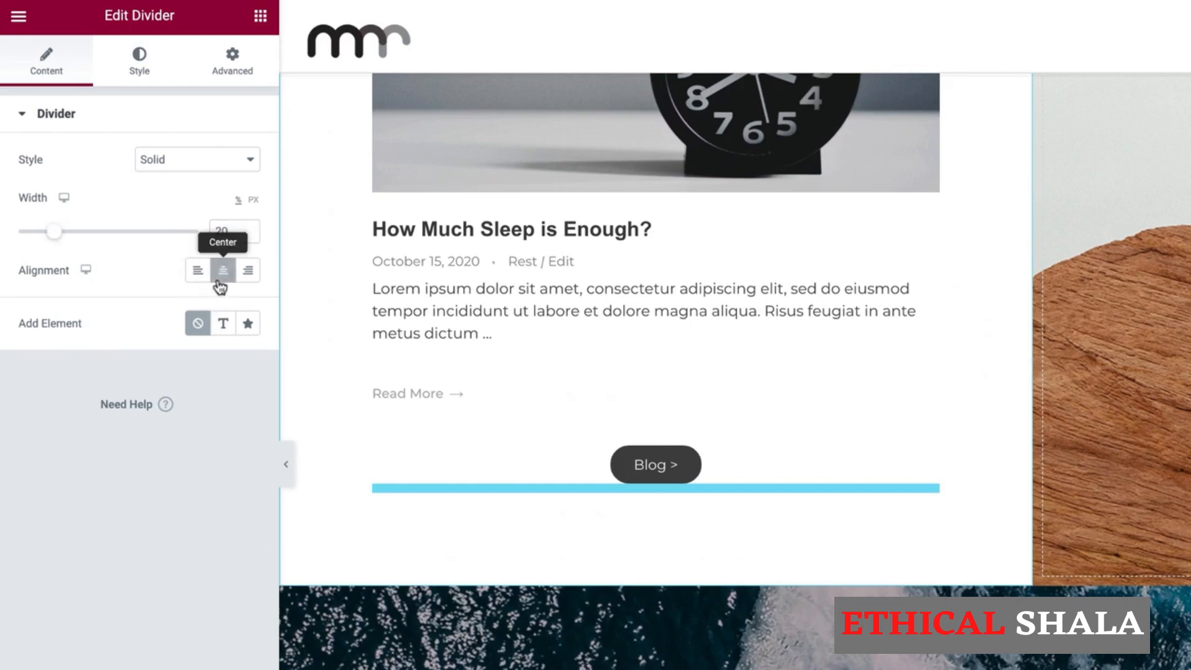
Style the divider below the quote with the color #FFFFFF and a weight of 2.5
{"action": "left_click", "coordinate": [134, 70]}
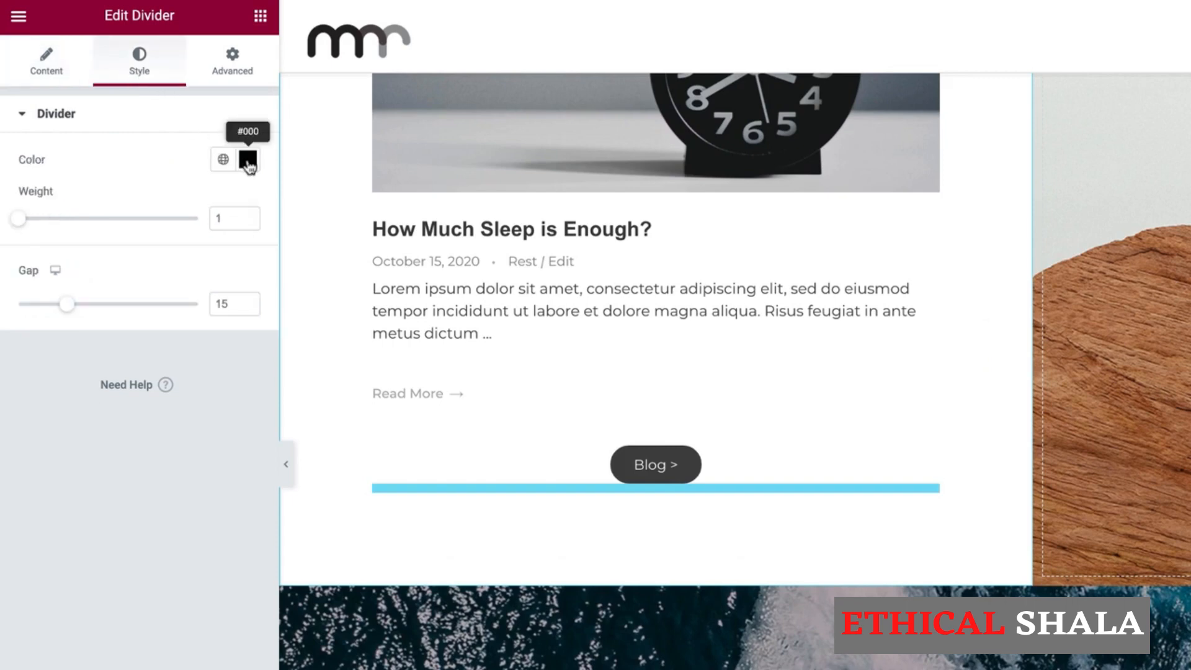
{"action": "left_click", "coordinate": [247, 159]}
{"action": "type", "text": "#FFFFFF"}
{"action": "left_click", "coordinate": [4, 199]}
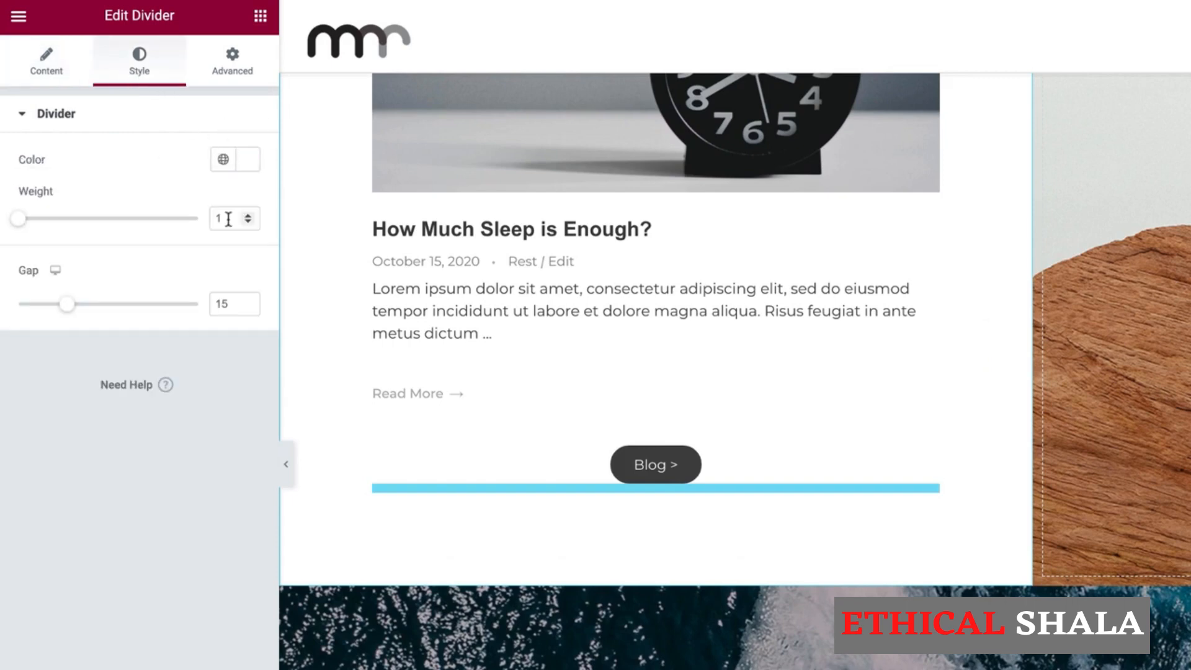
{"action": "double_click", "coordinate": [228, 218]}
{"action": "type", "text": "2.5"}
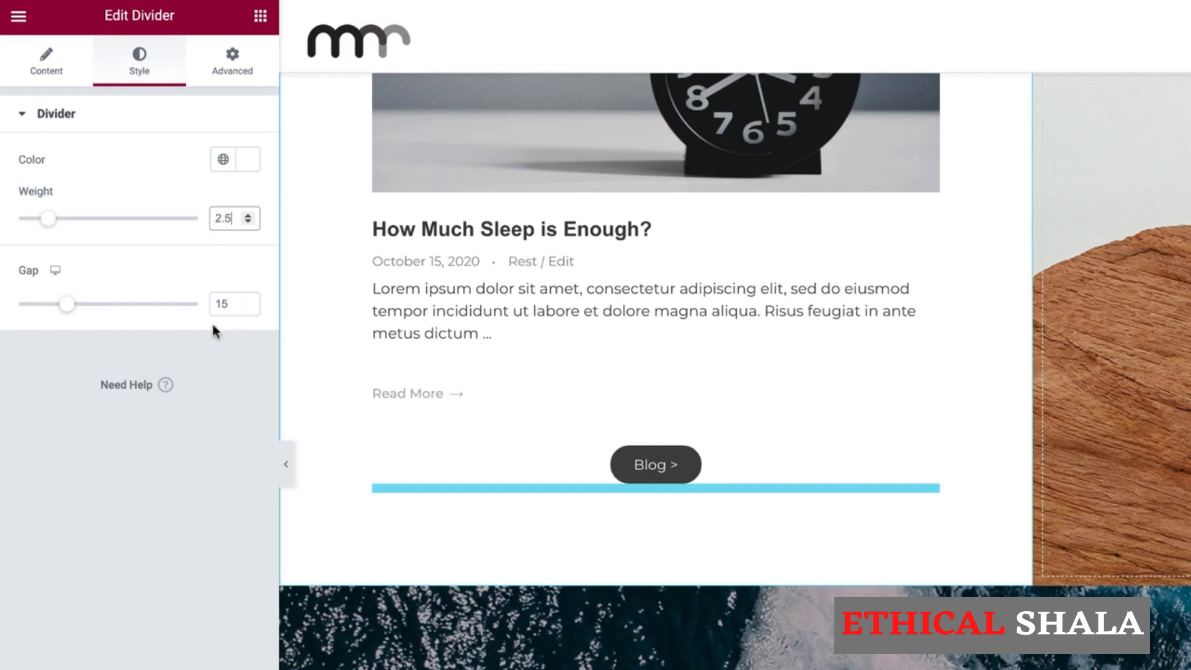
Add a Heading widget beneath the divider in the quote section
{"action": "left_click", "coordinate": [261, 19]}
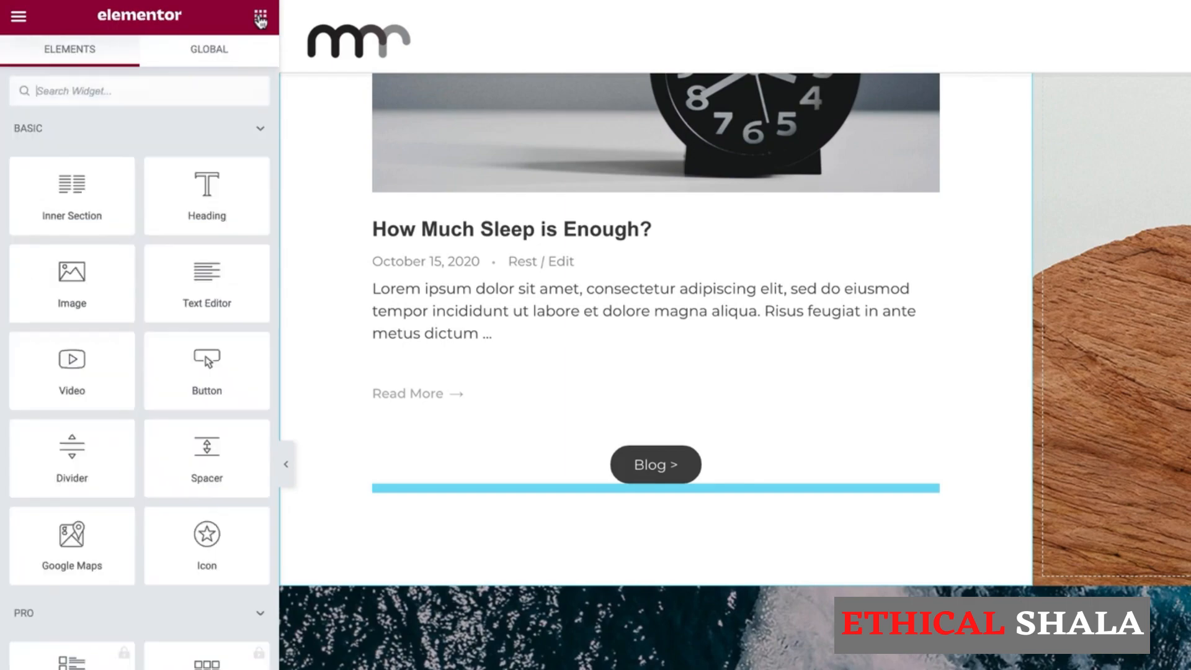
{"action": "left_click_drag", "start_coordinate": [199, 186], "coordinate": [667, 513]}
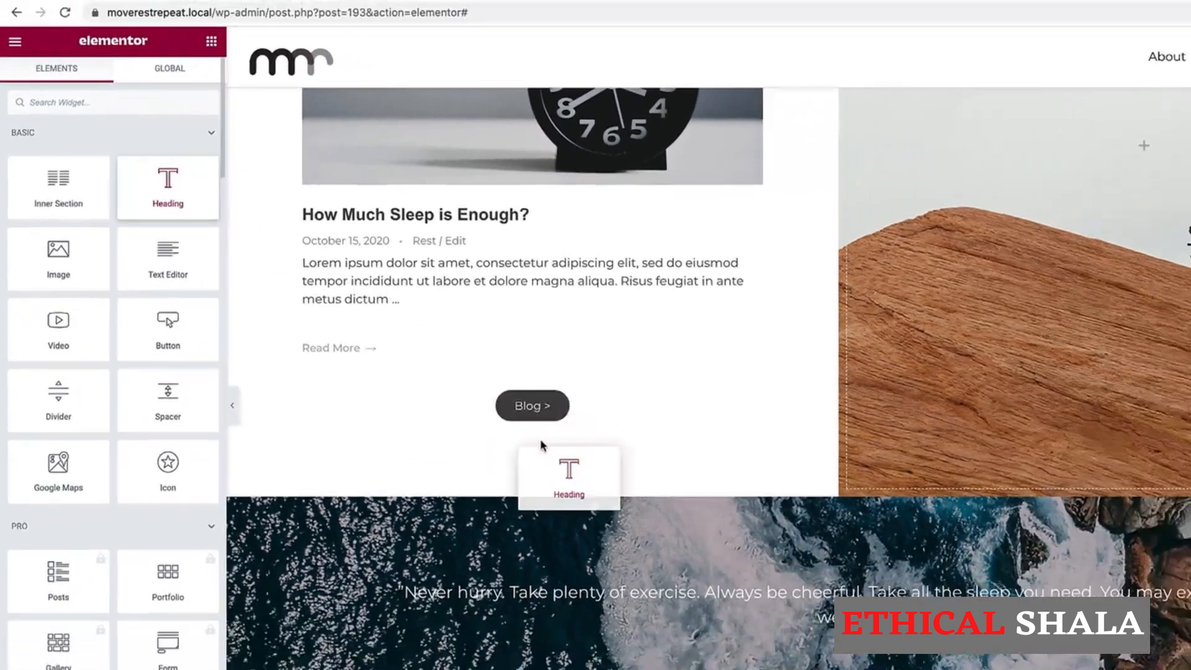
{"action": "left_click_drag", "start_coordinate": [541, 444], "coordinate": [738, 662]}
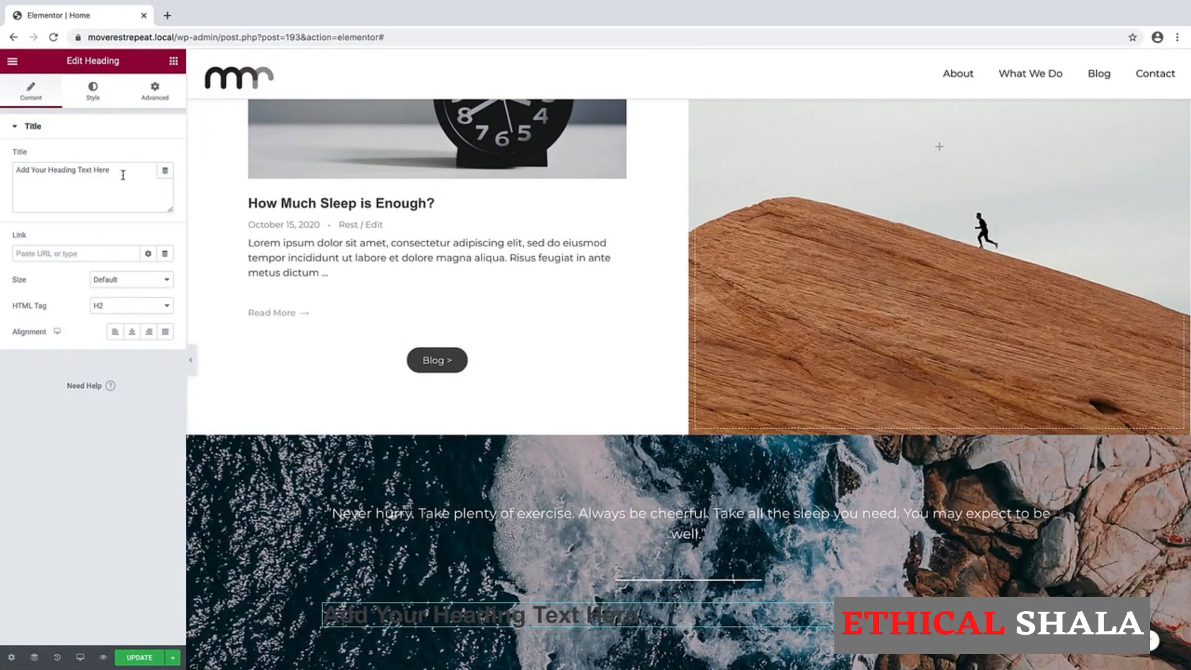
Set the new heading's text to "James Freeman Clarke" and center its alignment
{"action": "left_click_drag", "start_coordinate": [121, 171], "coordinate": [1, 176]}
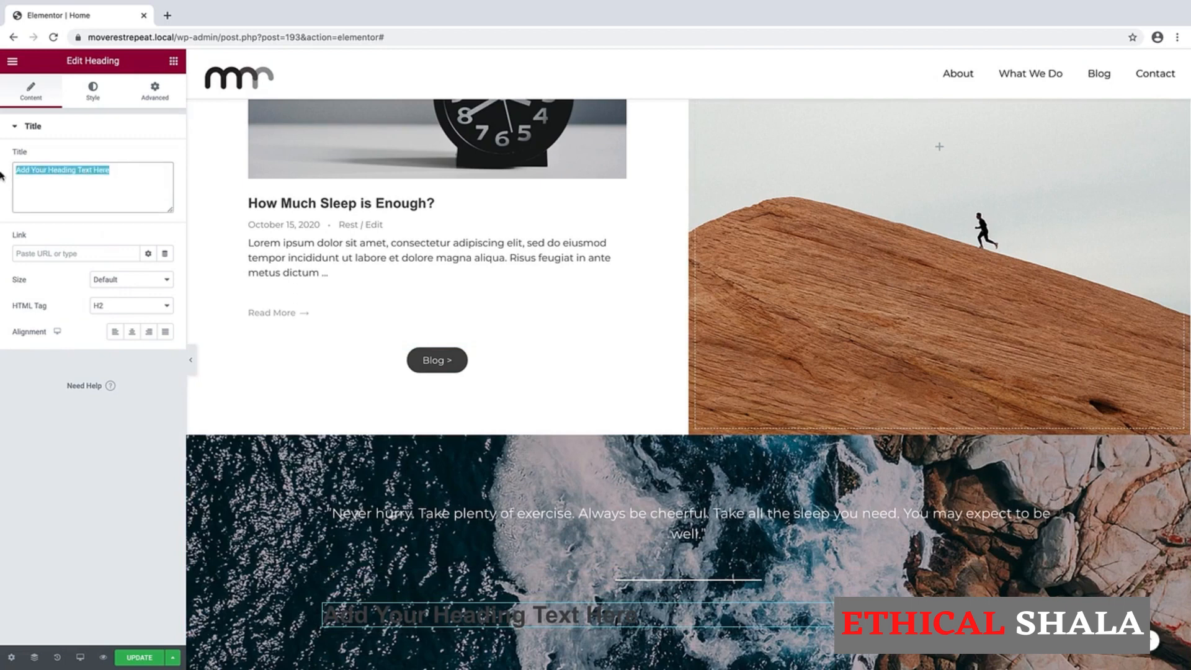
{"action": "type", "text": "James Free"}
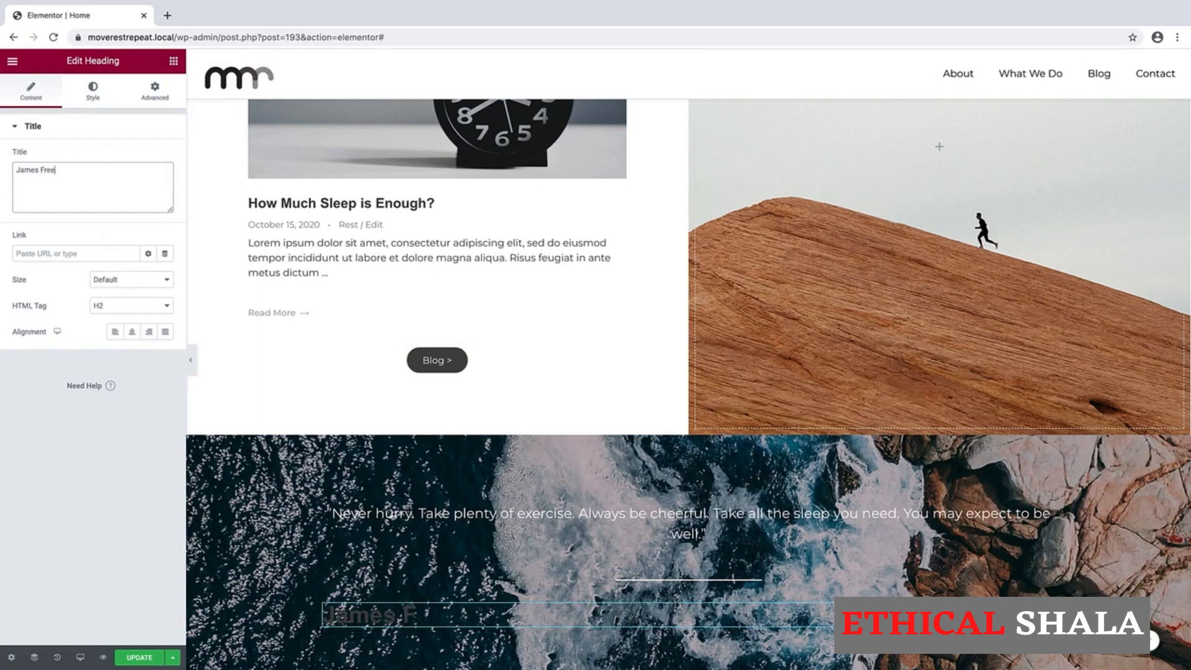
{"action": "type", "text": "man Clarke"}
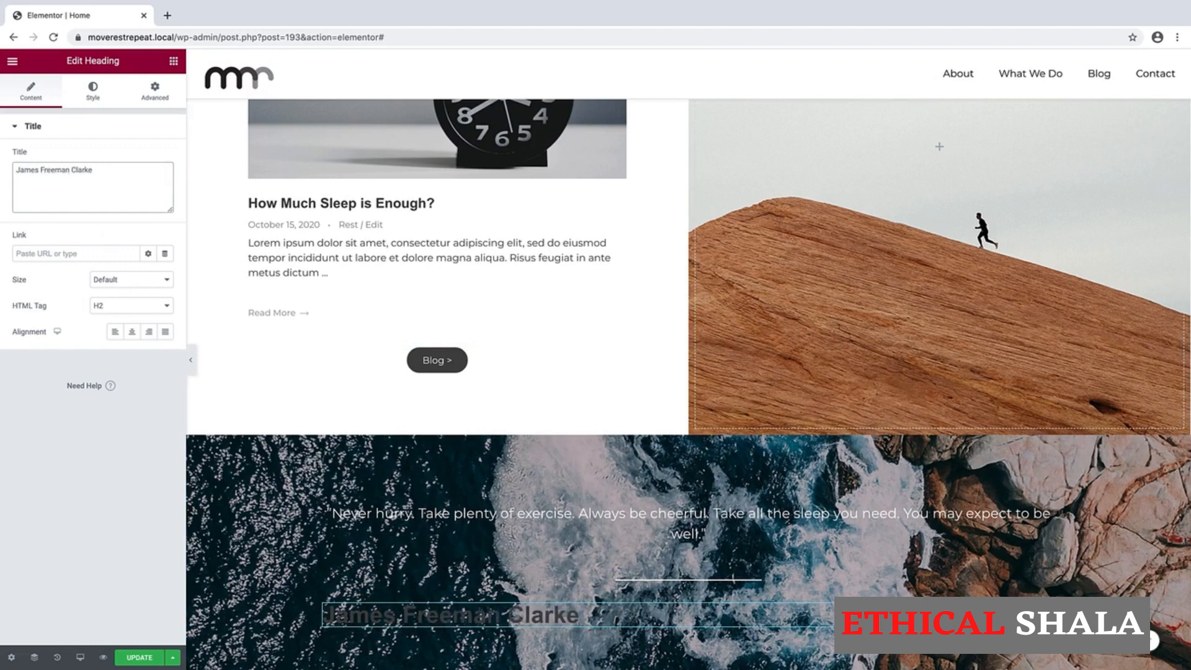
{"action": "left_click", "coordinate": [132, 331]}
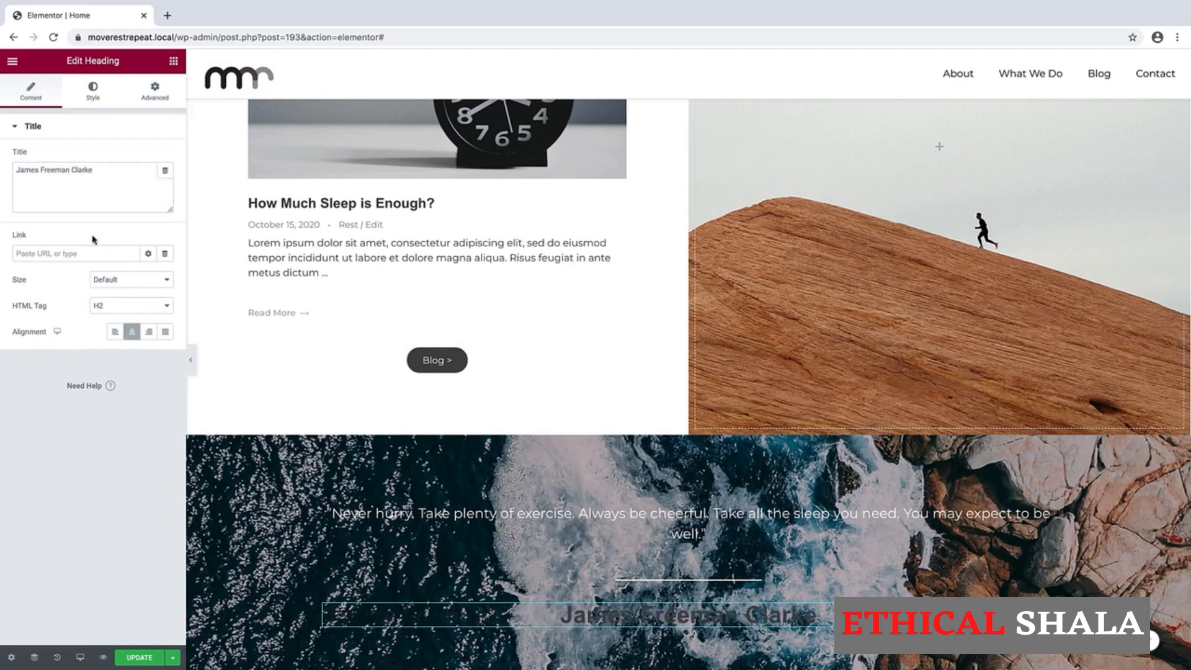
Set the quote author heading's text color to #FFFFFF
{"action": "left_click", "coordinate": [93, 90]}
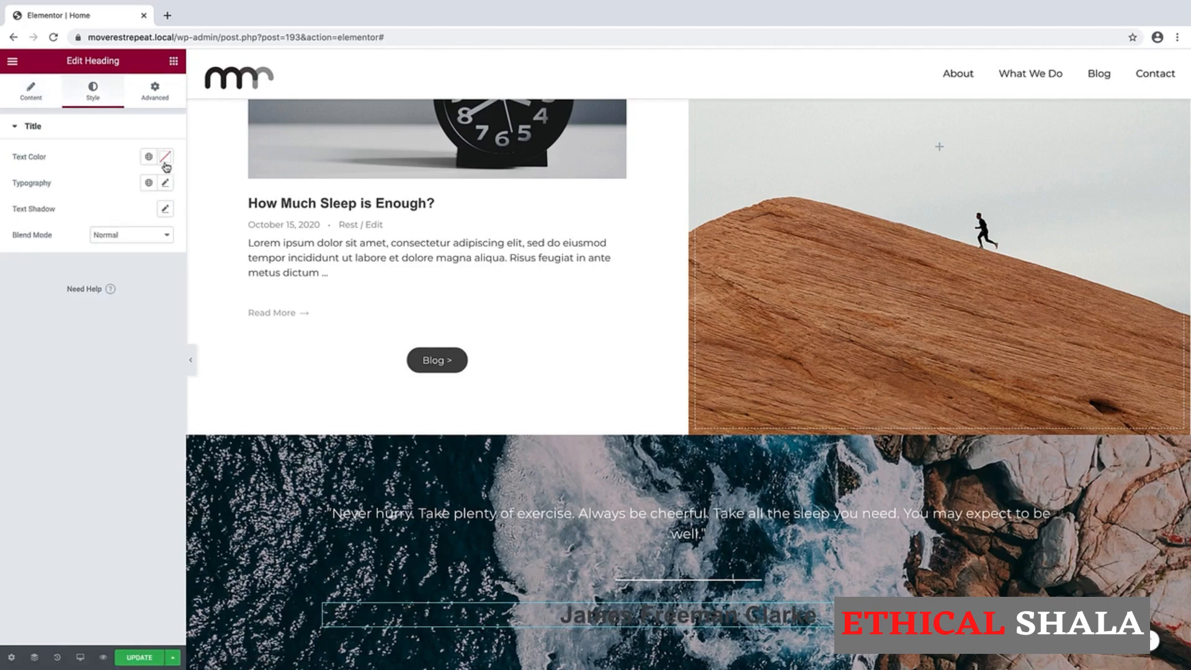
{"action": "left_click", "coordinate": [165, 165]}
{"action": "left_click_drag", "start_coordinate": [78, 243], "coordinate": [1, 189]}
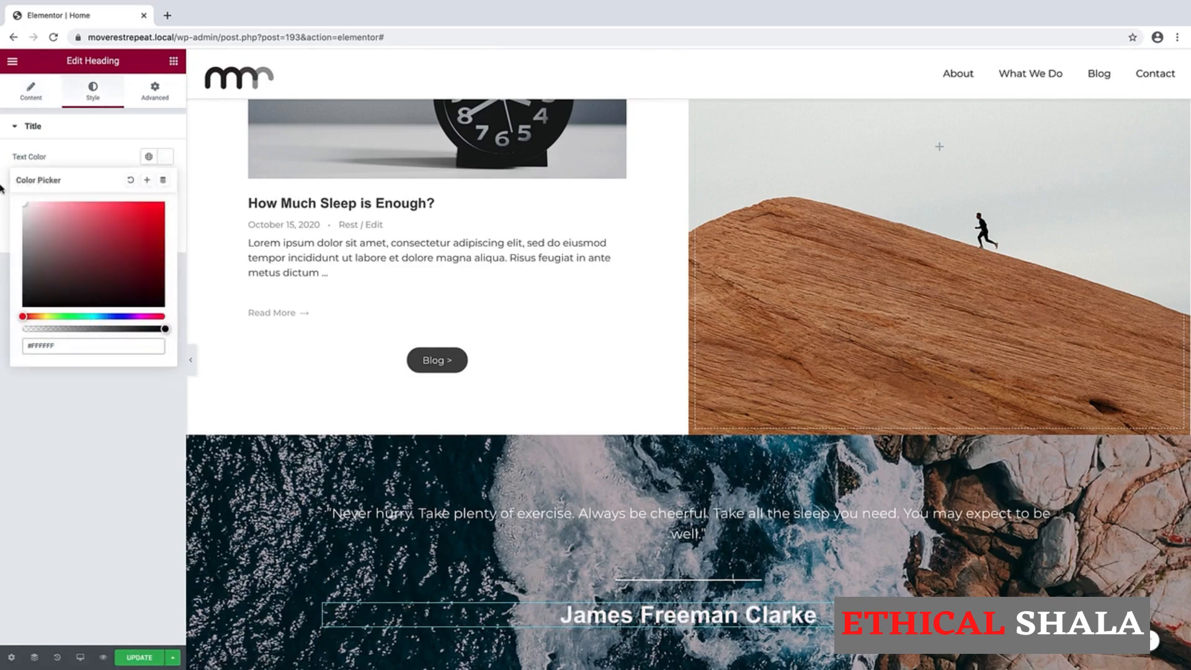
{"action": "left_click", "coordinate": [32, 126]}
Unlink the quote column's padding values and set its right and left padding to 200 px each
{"action": "scroll", "coordinate": [604, 539], "scroll_direction": "down", "scroll_amount": 2}
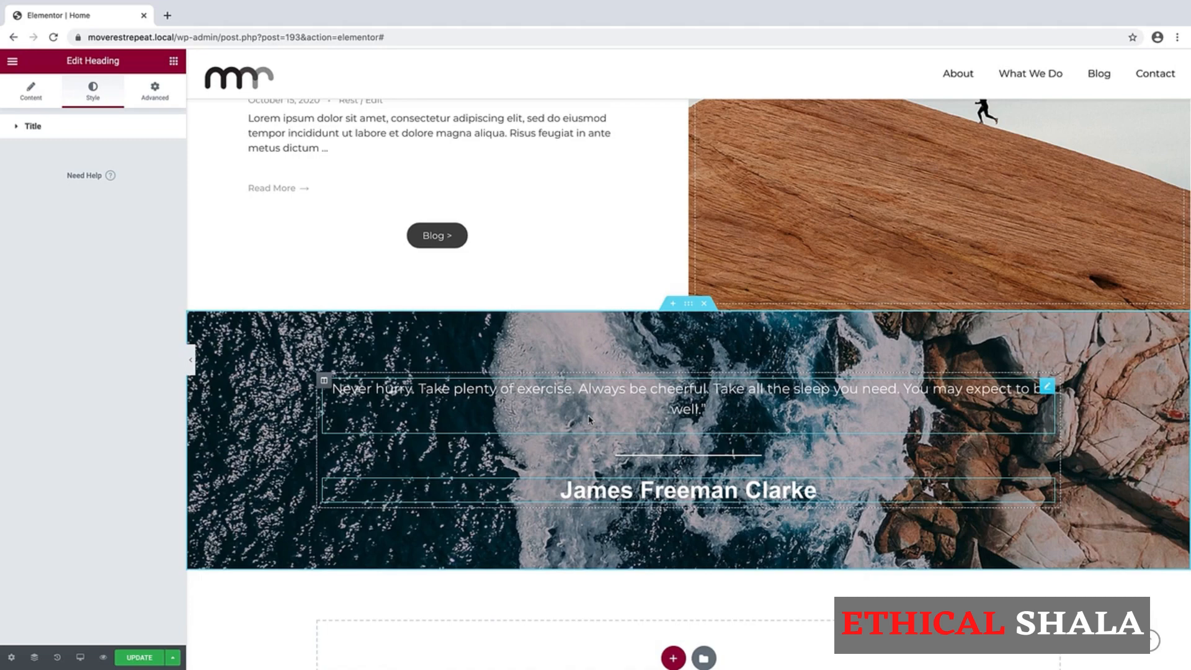
{"action": "left_click", "coordinate": [324, 380]}
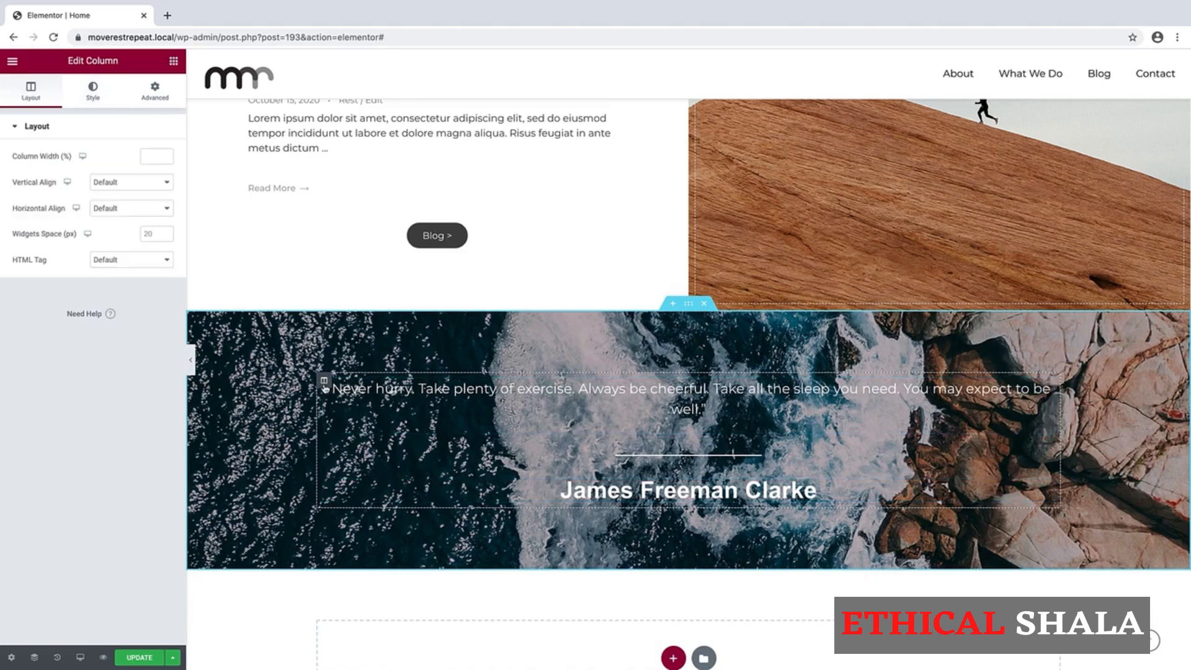
{"action": "left_click", "coordinate": [148, 96]}
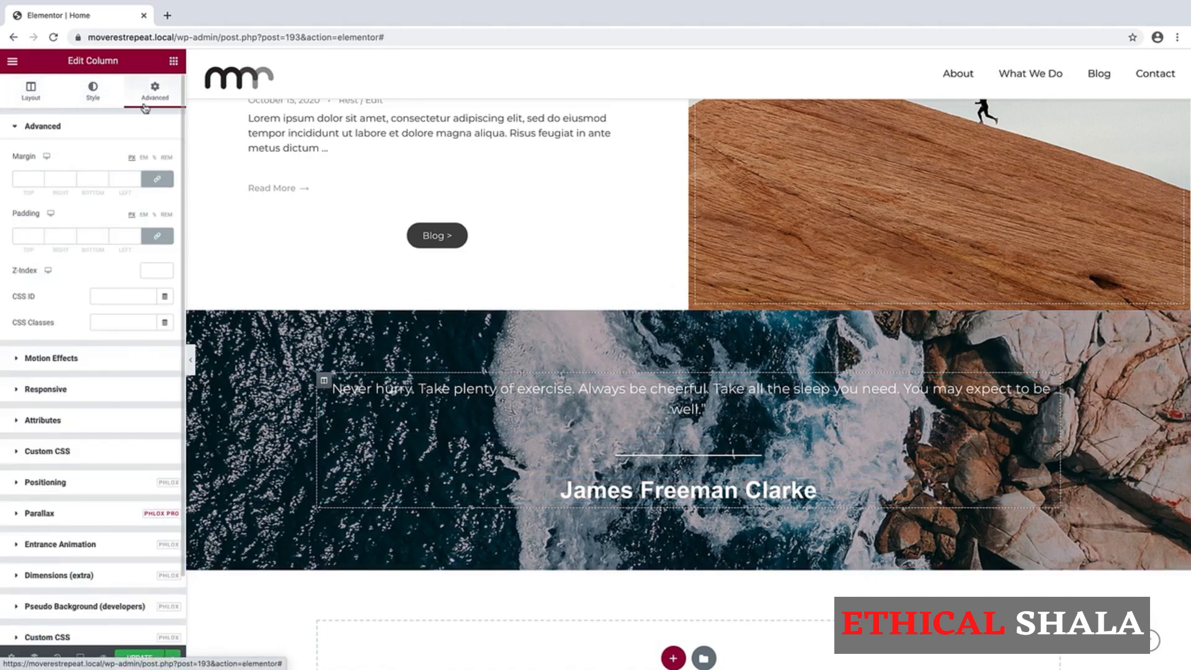
{"action": "left_click", "coordinate": [157, 237]}
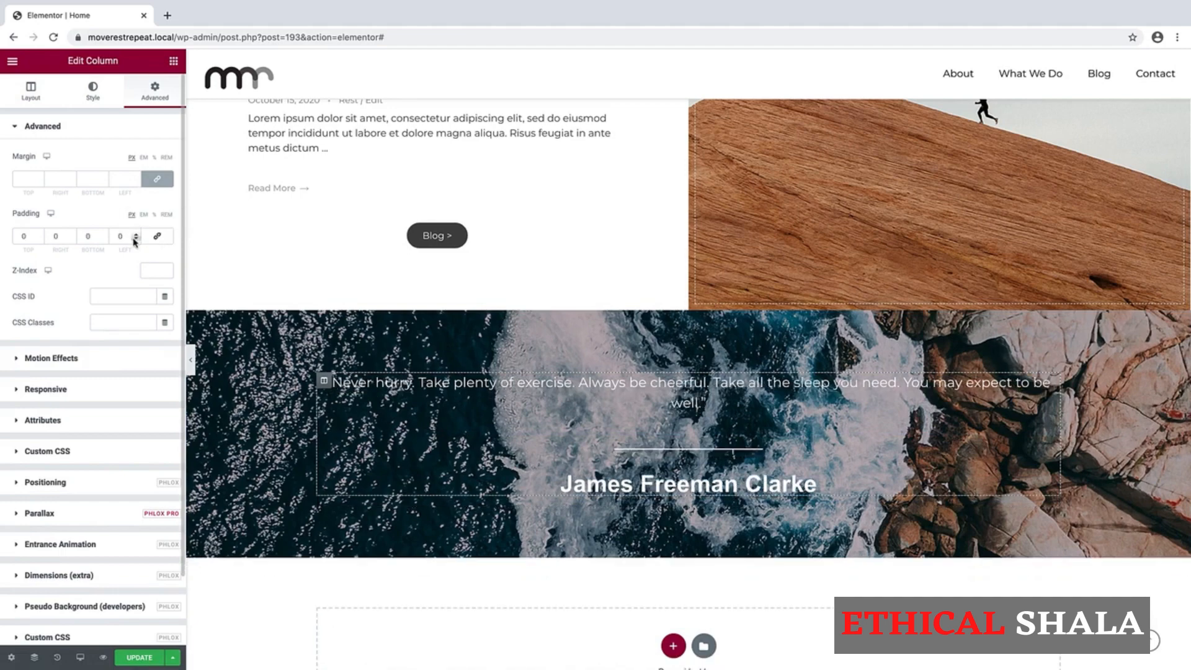
{"action": "left_click", "coordinate": [58, 234]}
{"action": "type", "text": "200"}
{"action": "left_click", "coordinate": [121, 236]}
{"action": "type", "text": "200"}
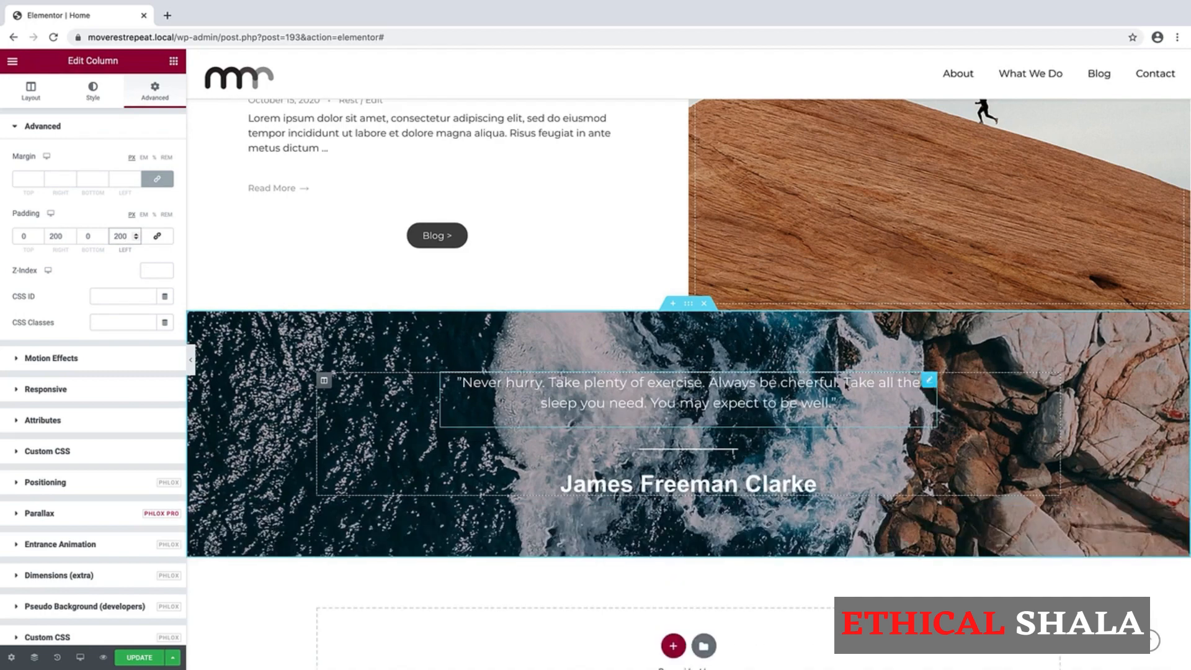
Unlink the quote text's margin values and reduce its bottom margin to -17 px to bring the divider closer
{"action": "left_click", "coordinate": [929, 379]}
{"action": "left_click", "coordinate": [155, 93]}
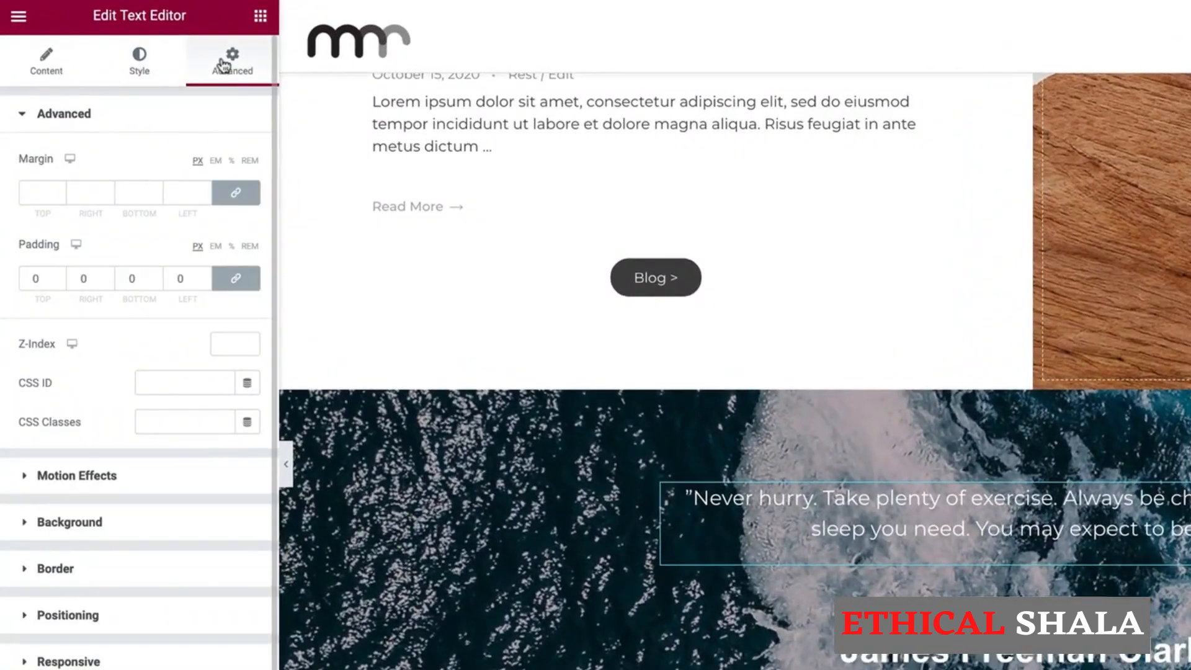
{"action": "left_click", "coordinate": [235, 196]}
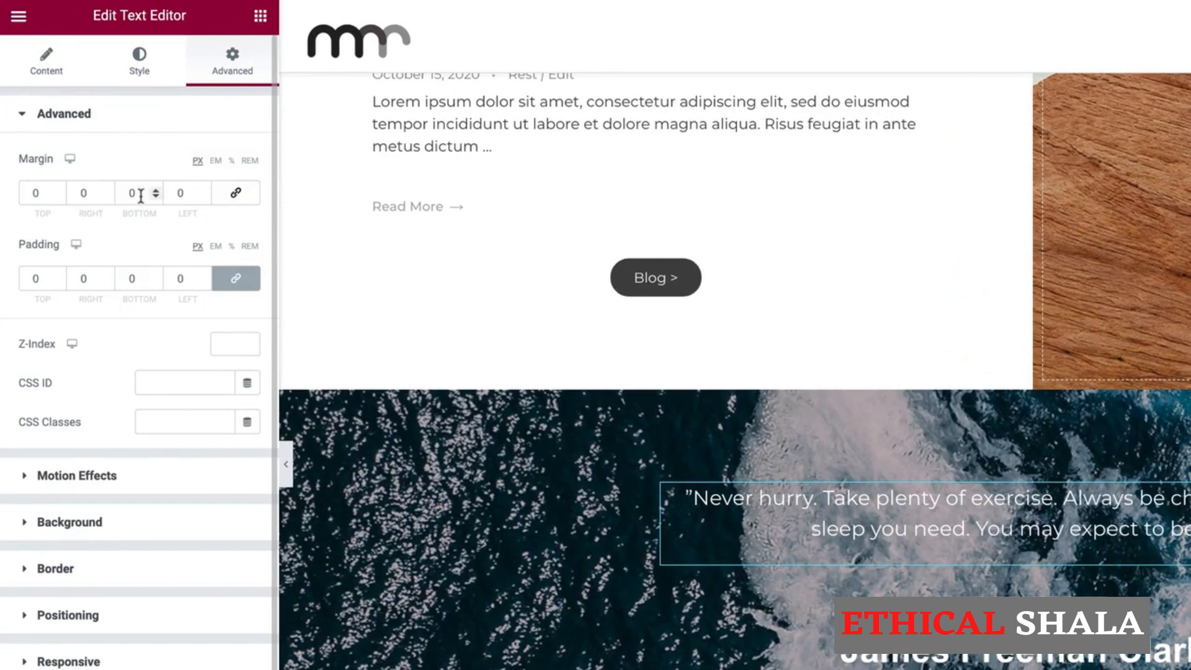
{"action": "left_click", "coordinate": [108, 196]}
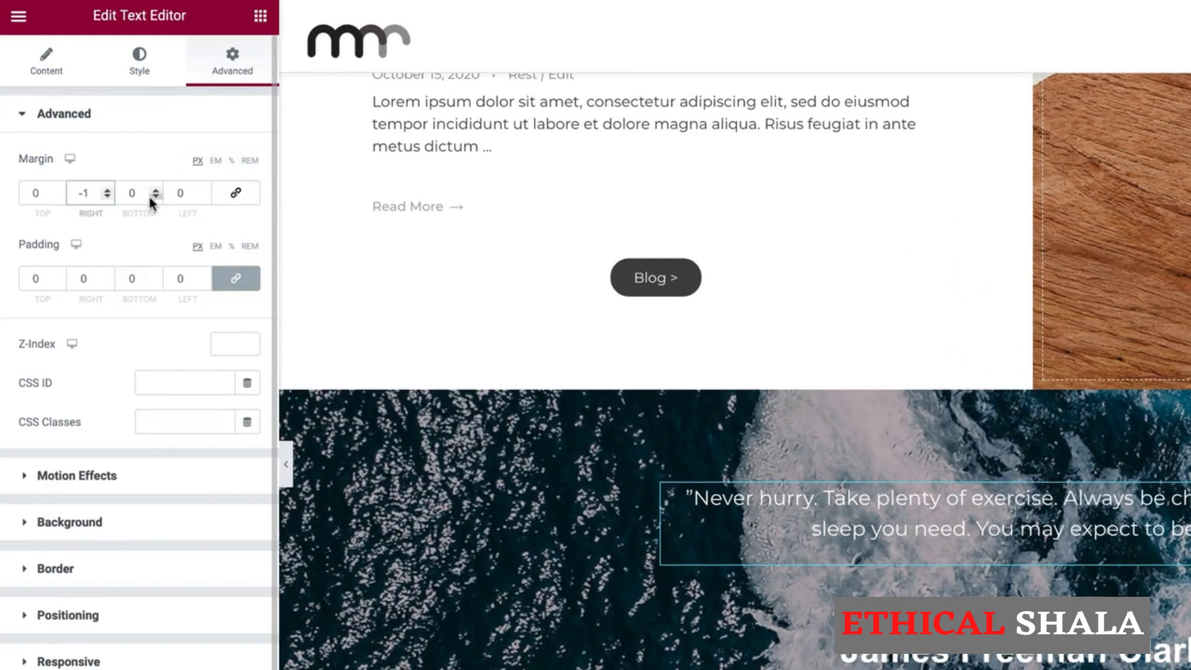
{"action": "left_click", "coordinate": [150, 198]}
{"action": "left_click", "coordinate": [150, 198]}
{"action": "left_click", "coordinate": [150, 198]}
{"action": "left_click", "coordinate": [150, 198]}
{"action": "left_click", "coordinate": [150, 197]}
{"action": "left_click", "coordinate": [150, 197]}
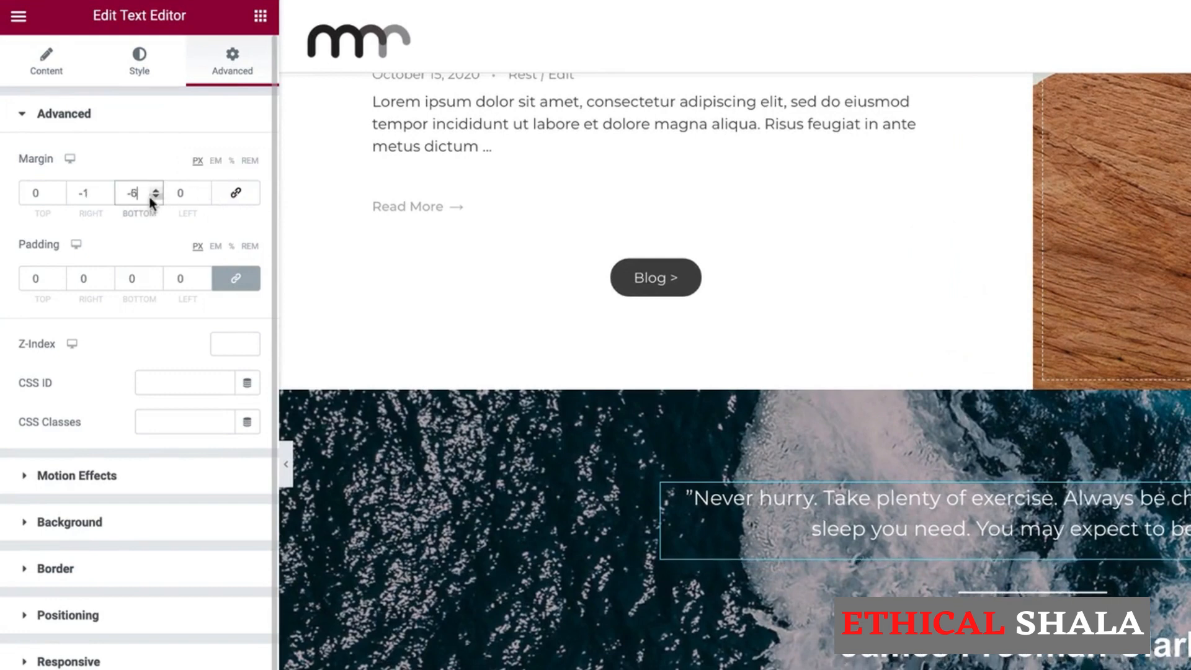
{"action": "left_click", "coordinate": [150, 198]}
{"action": "double_click", "coordinate": [150, 198]}
{"action": "left_click", "coordinate": [150, 197]}
{"action": "double_click", "coordinate": [150, 198]}
{"action": "double_click", "coordinate": [150, 198]}
{"action": "left_click", "coordinate": [150, 198]}
{"action": "double_click", "coordinate": [151, 198]}
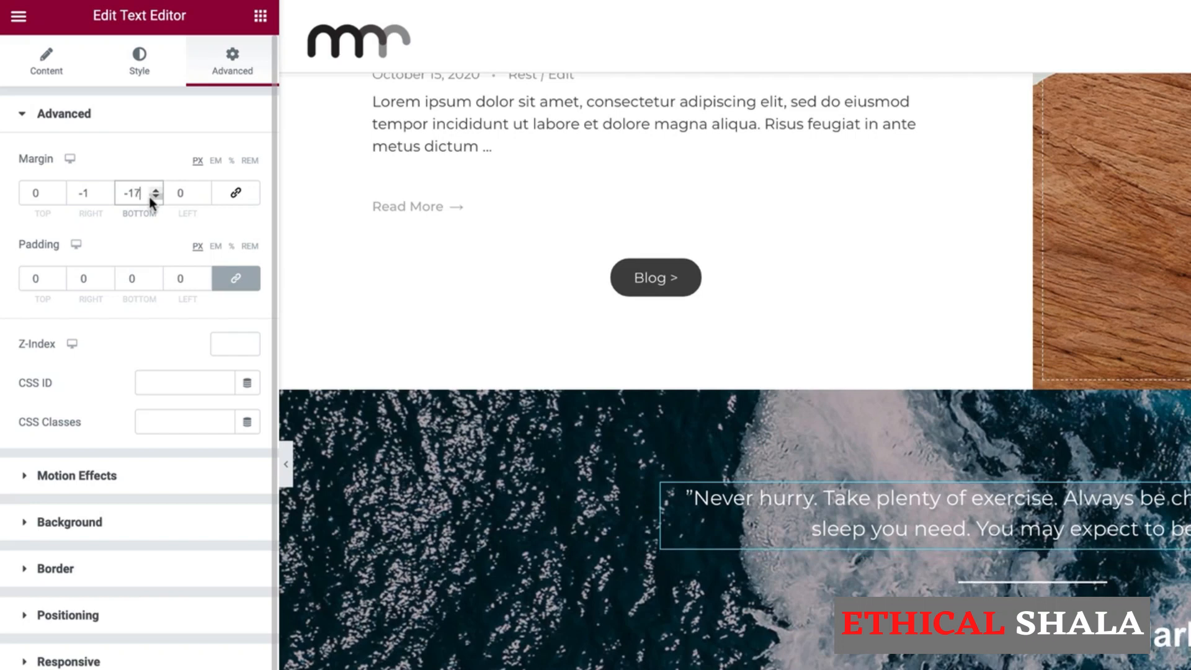
{"action": "left_click", "coordinate": [150, 198]}
{"action": "left_click", "coordinate": [153, 189]}
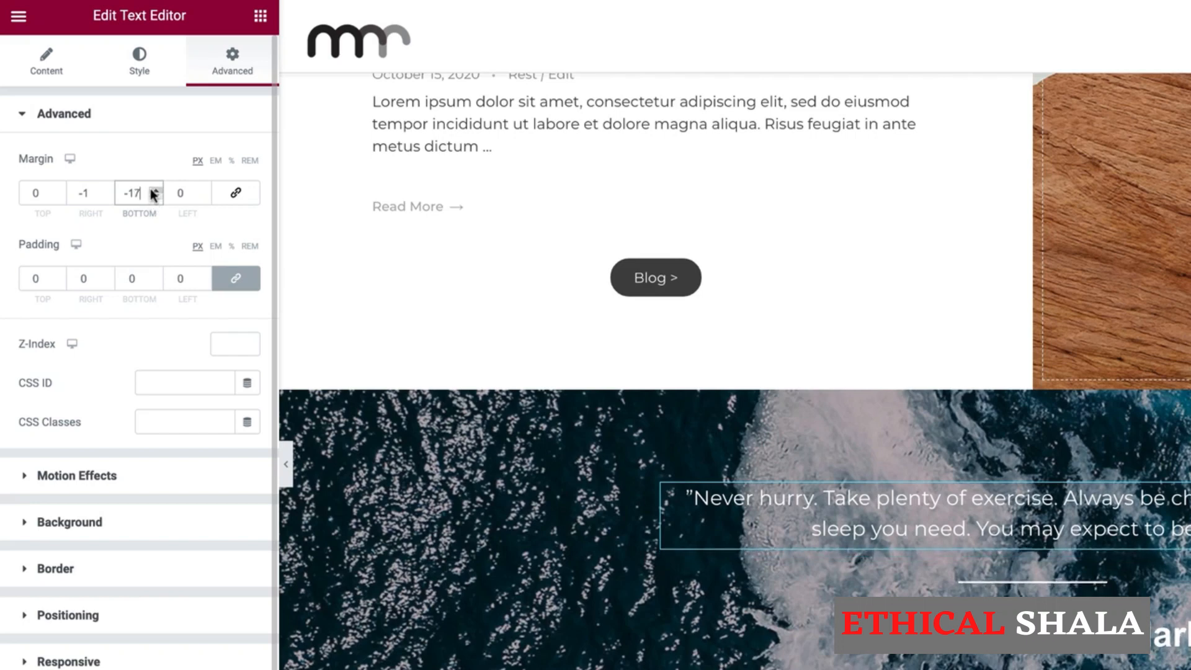
{"action": "left_click", "coordinate": [104, 193]}
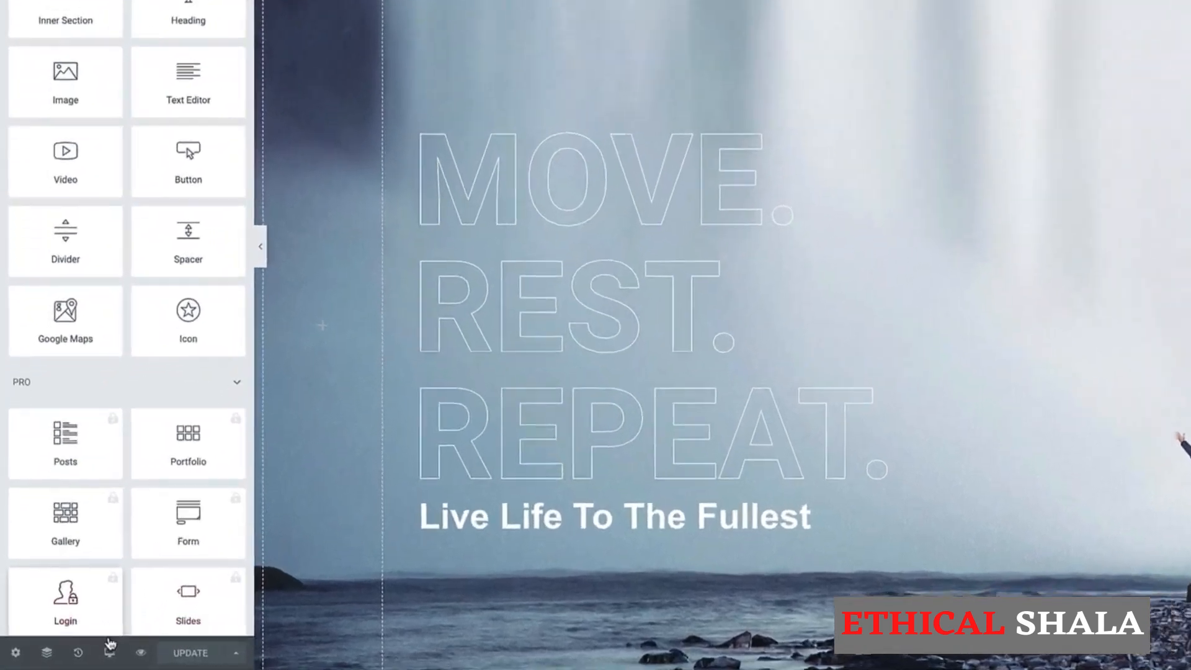
Switch to the tablet preview and hide the hero section's empty first column on tablet and mobile
{"action": "left_click", "coordinate": [80, 657]}
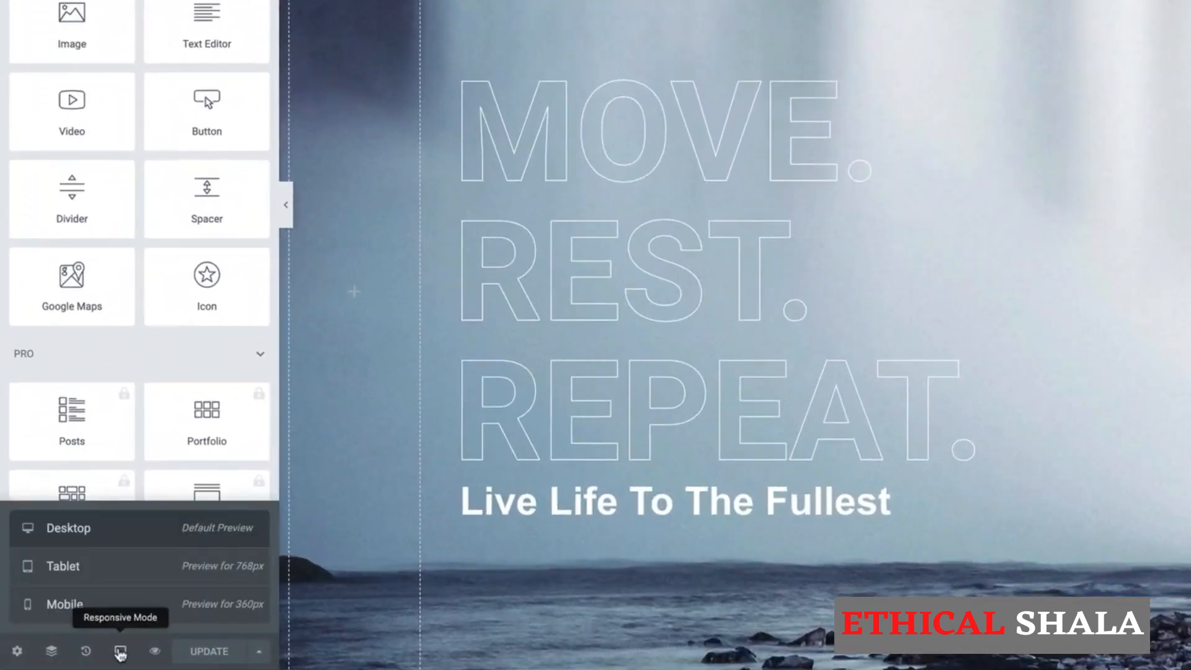
{"action": "left_click", "coordinate": [114, 568]}
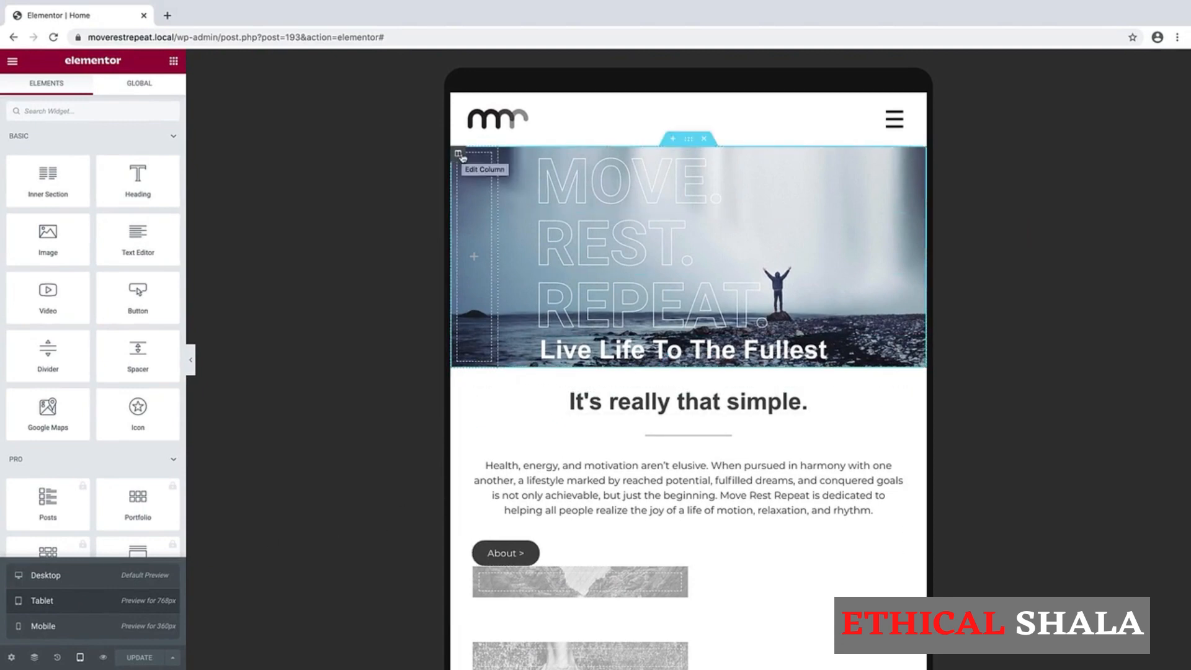
{"action": "right_click", "coordinate": [461, 157]}
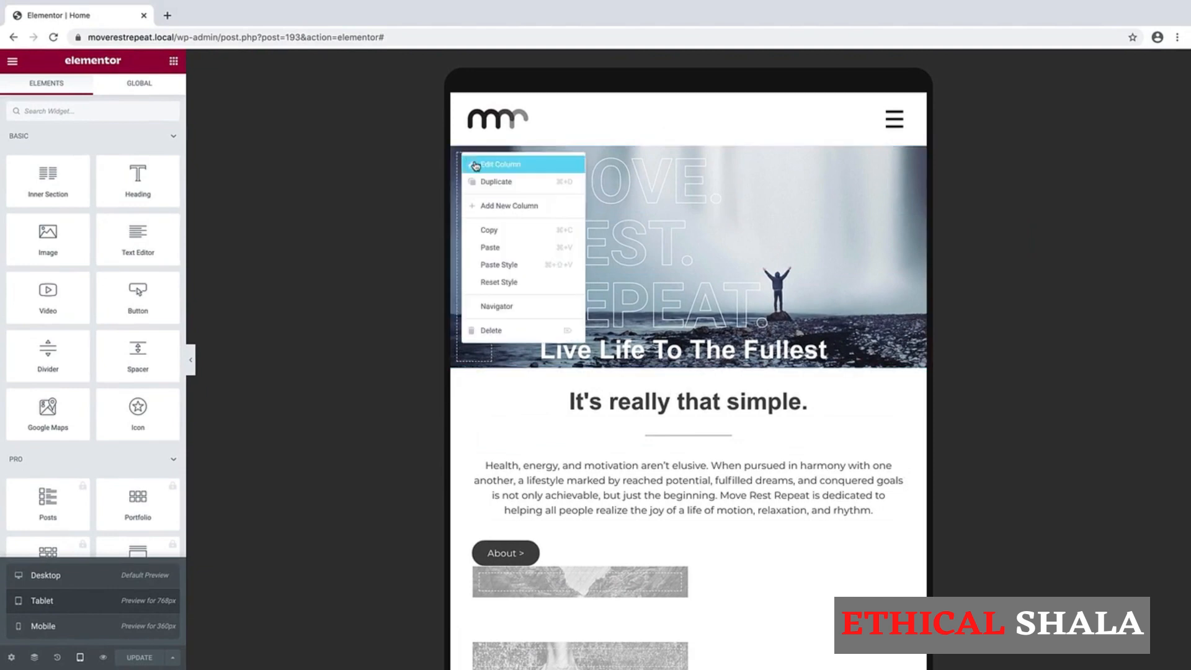
{"action": "left_click", "coordinate": [484, 164]}
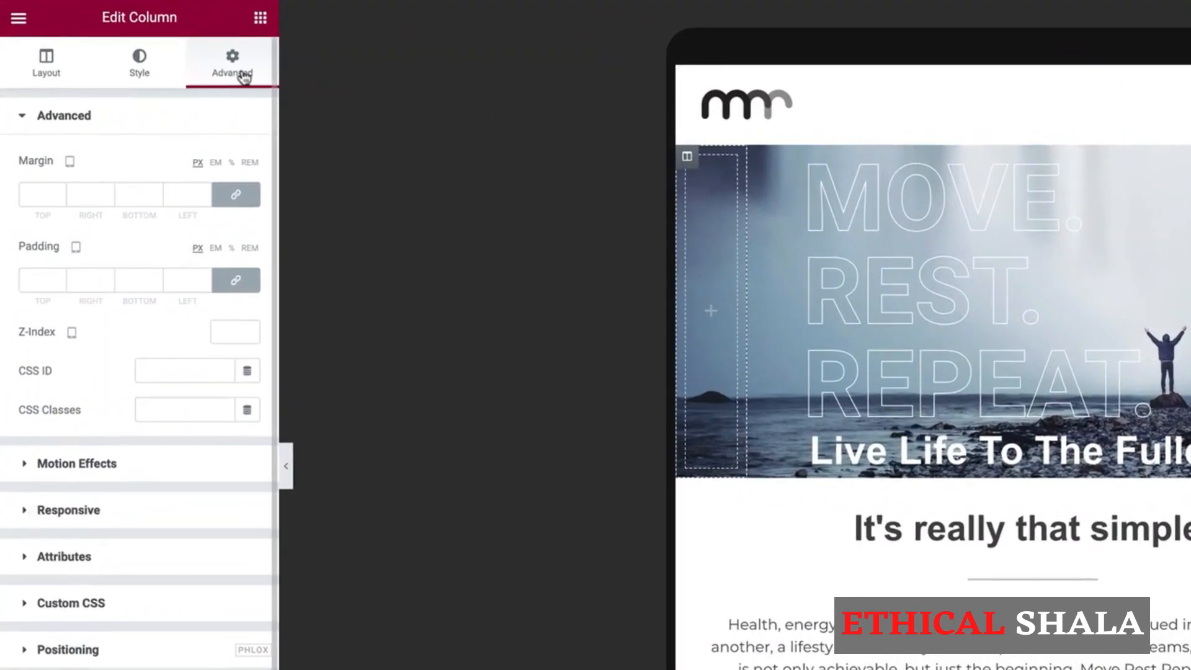
{"action": "left_click", "coordinate": [25, 510]}
{"action": "left_click", "coordinate": [233, 325]}
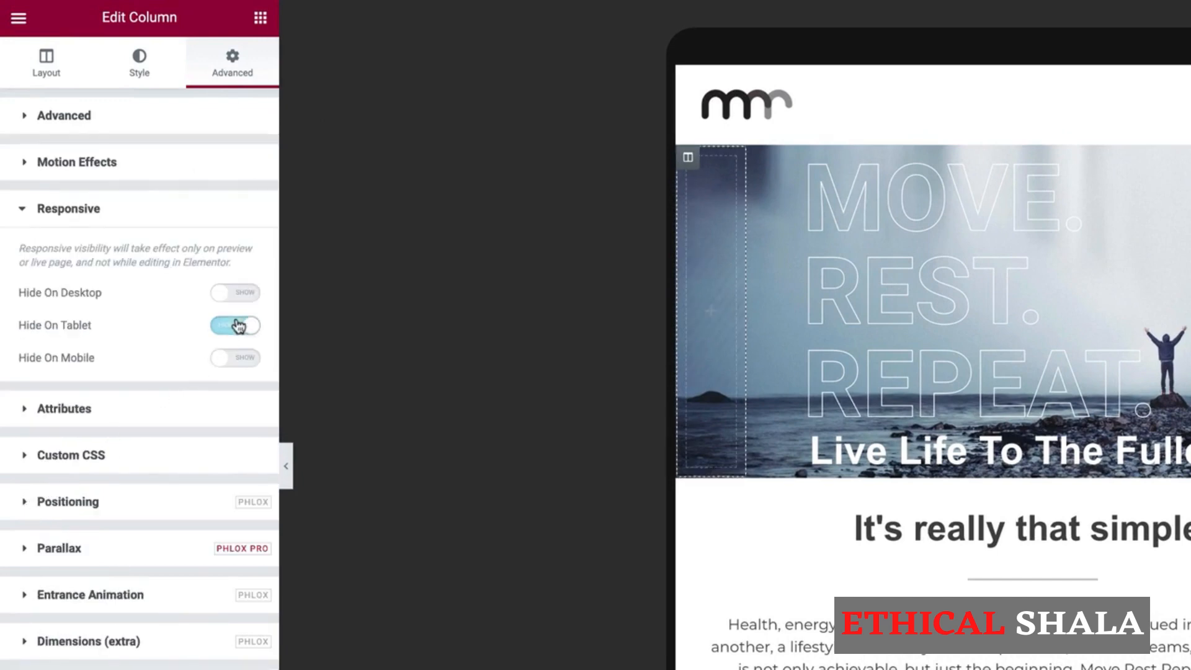
{"action": "left_click", "coordinate": [240, 358]}
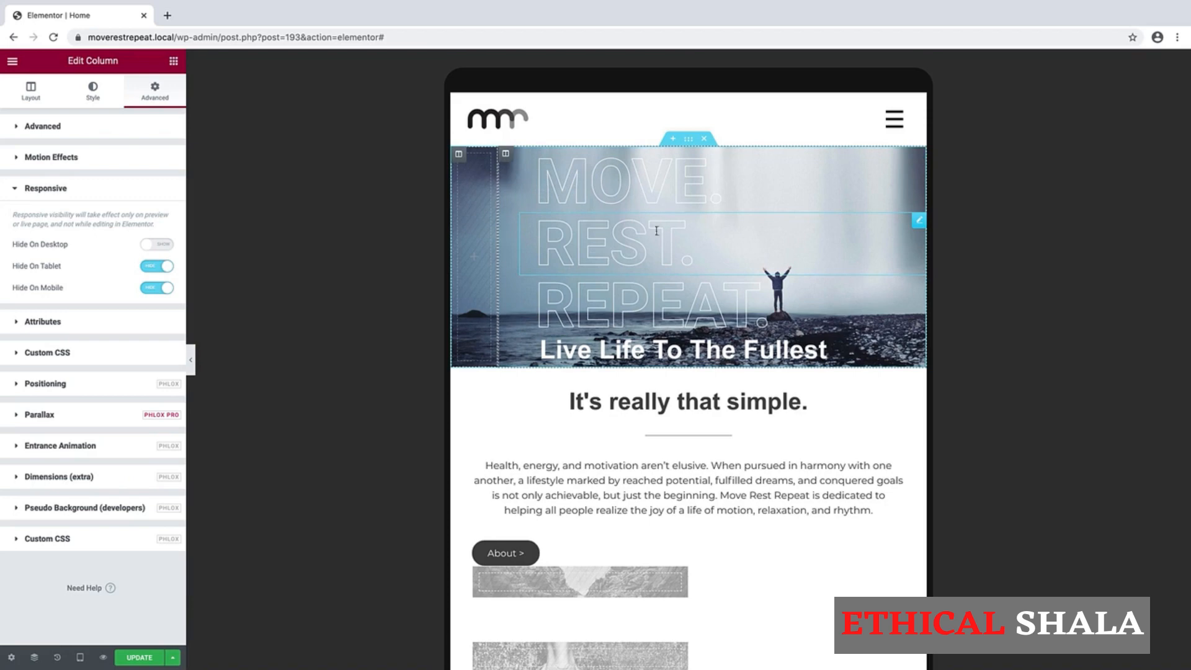
Set the tablet padding of the hero headings MOVE., REST. and REPEAT. to 0 on all sides
{"action": "left_click", "coordinate": [920, 161]}
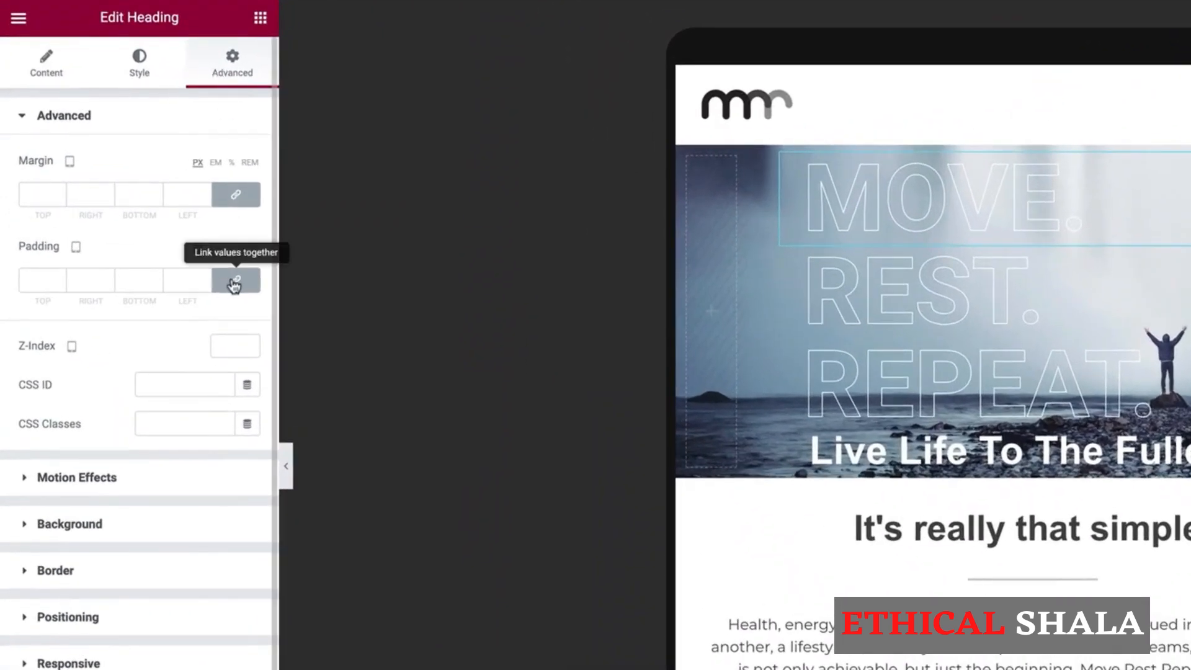
{"action": "left_click", "coordinate": [232, 276]}
{"action": "left_click", "coordinate": [899, 291]}
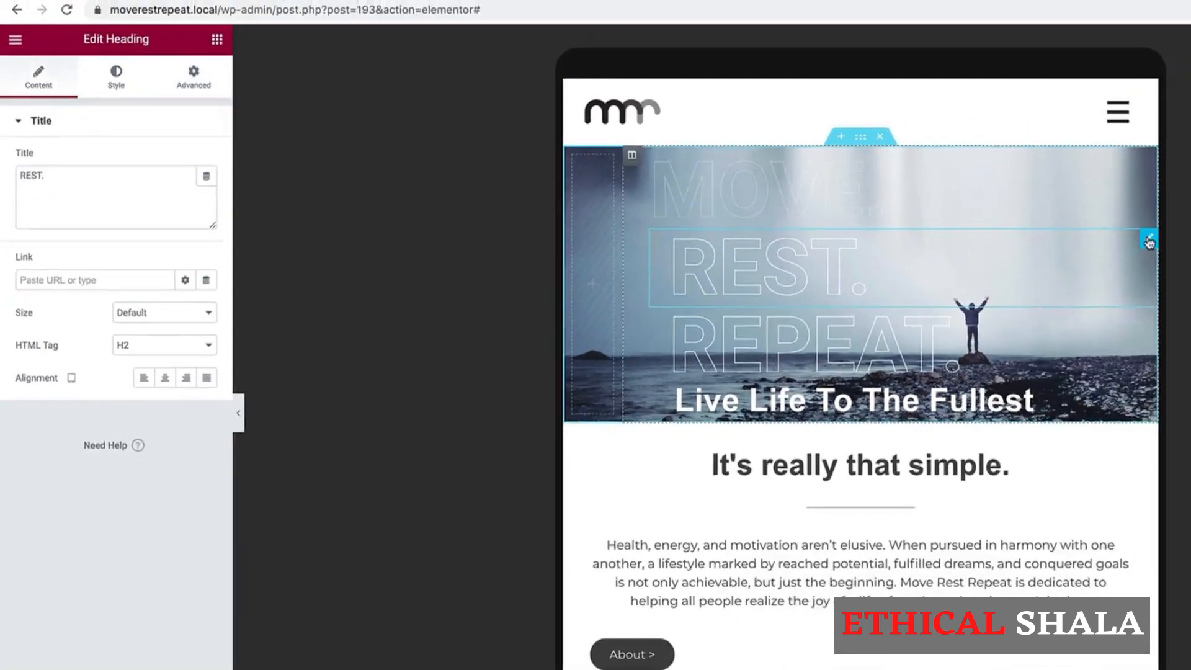
{"action": "left_click", "coordinate": [232, 72]}
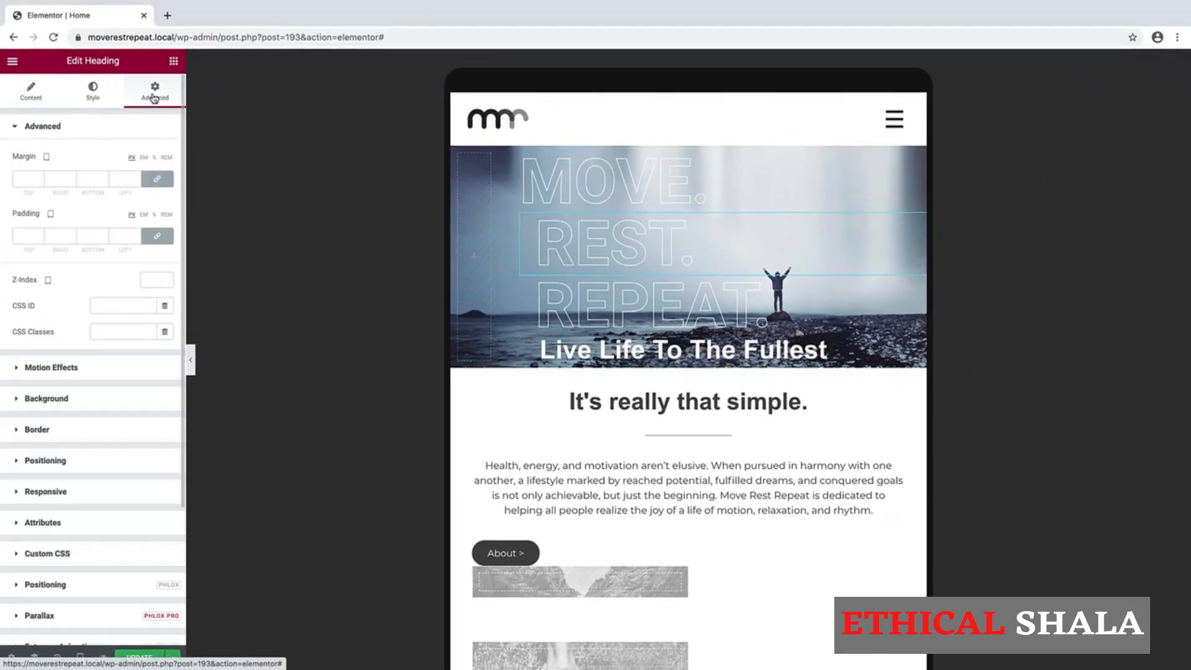
{"action": "left_click", "coordinate": [156, 235]}
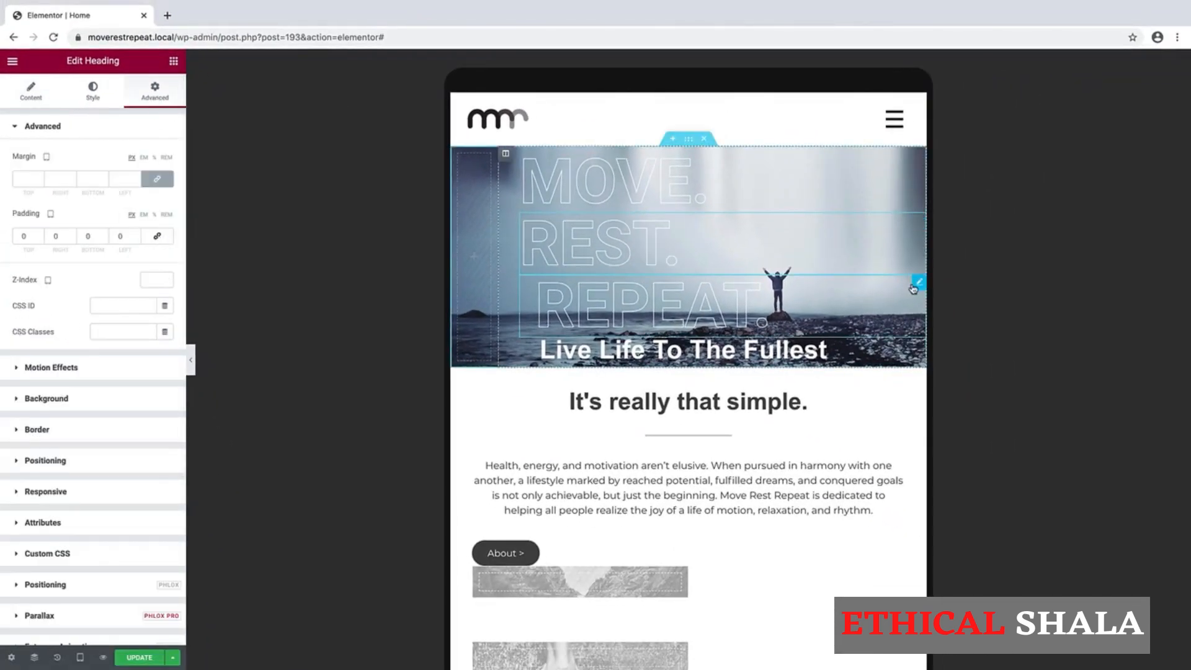
{"action": "left_click", "coordinate": [918, 285]}
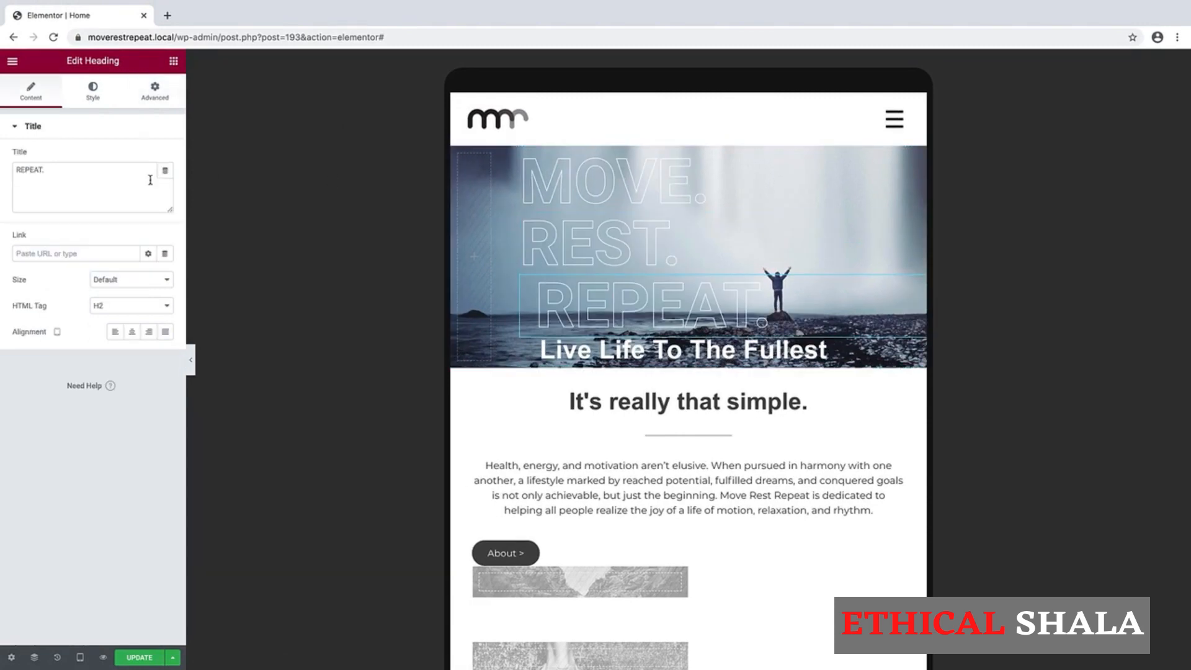
{"action": "left_click", "coordinate": [155, 99]}
{"action": "left_click", "coordinate": [157, 236]}
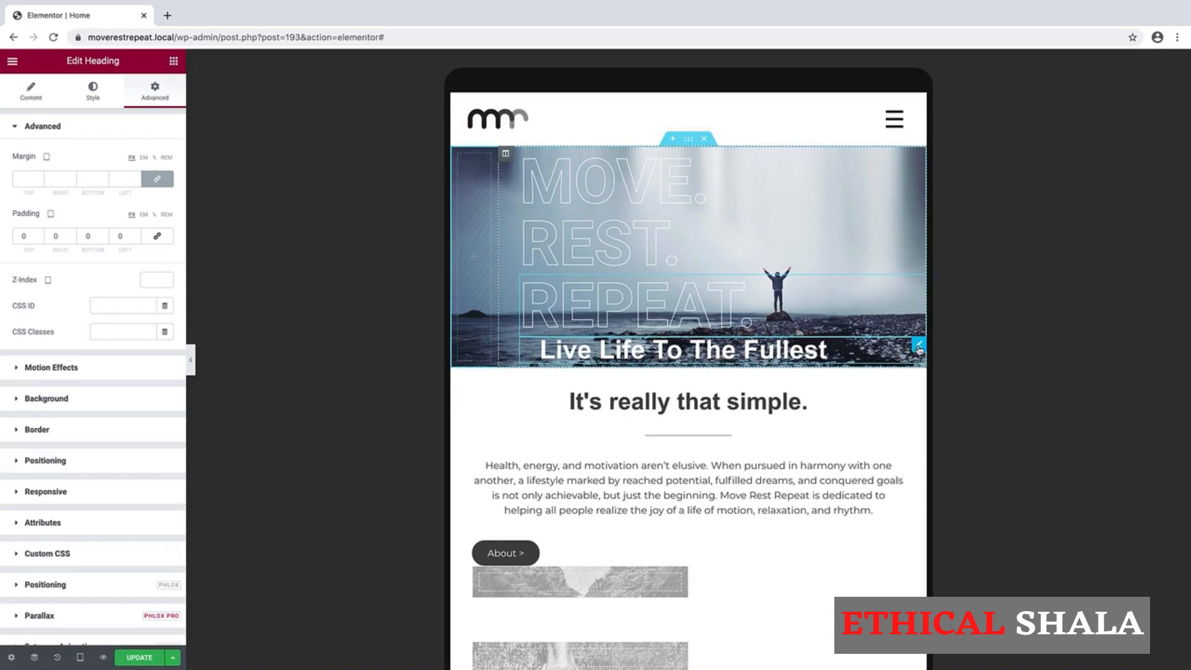
Set the tablet padding of the "Live Life To The Fullest" heading to 4 px on its left side and 0 elsewhere
{"action": "left_click", "coordinate": [919, 346]}
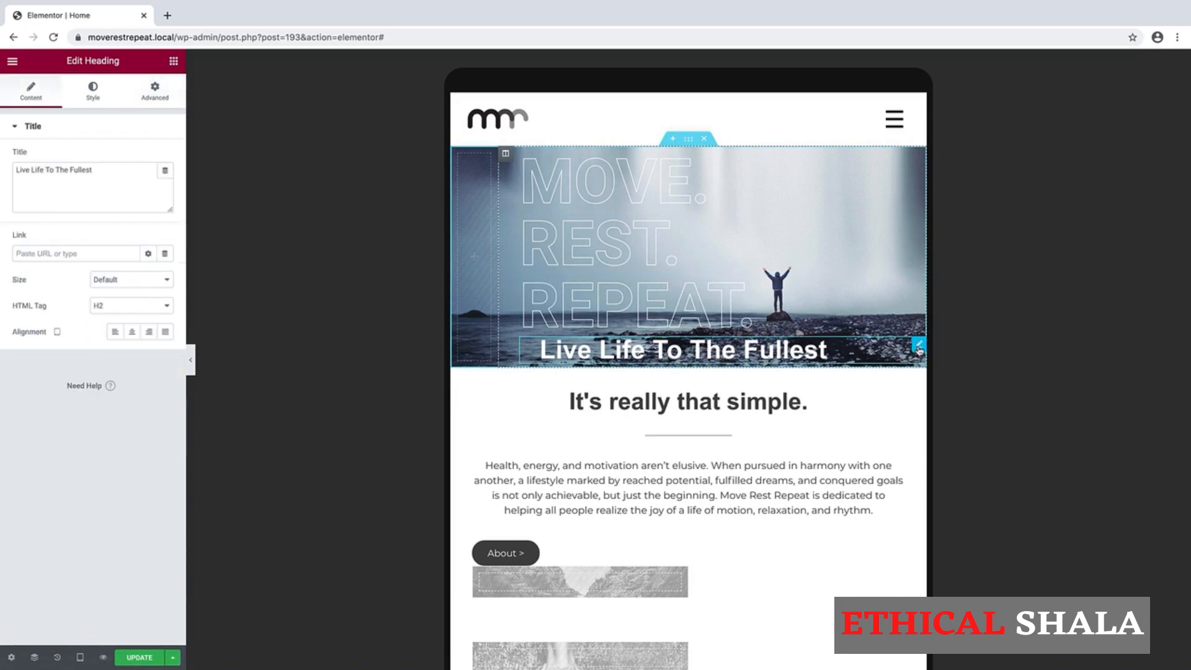
{"action": "left_click", "coordinate": [155, 93]}
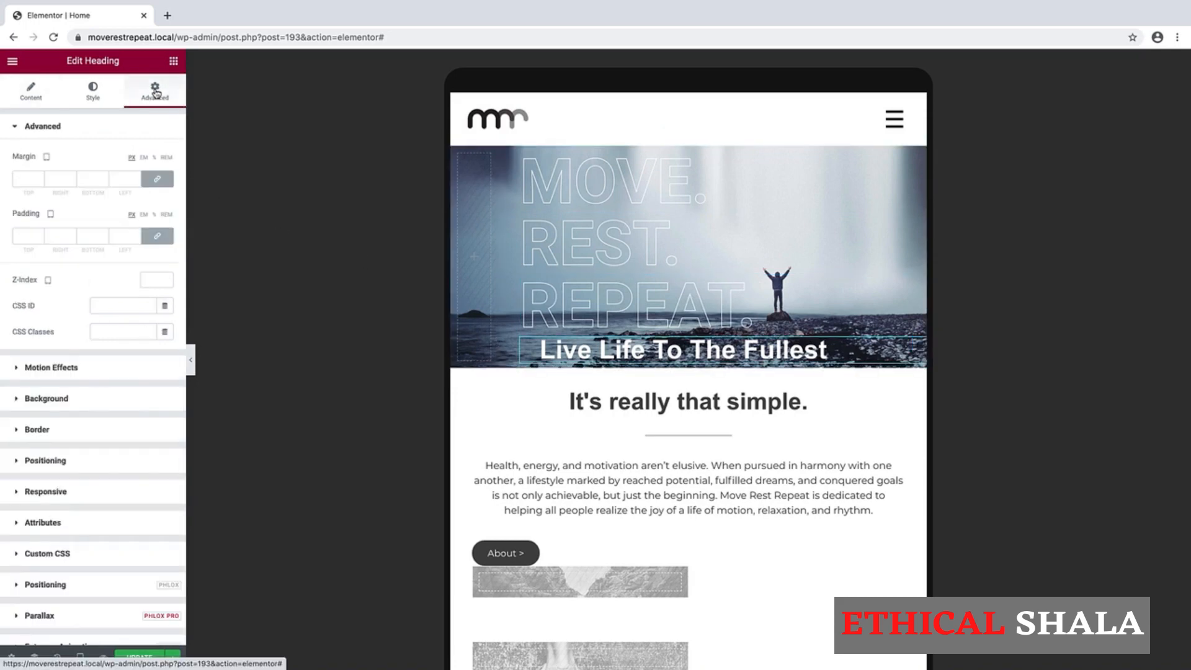
{"action": "left_click", "coordinate": [158, 237]}
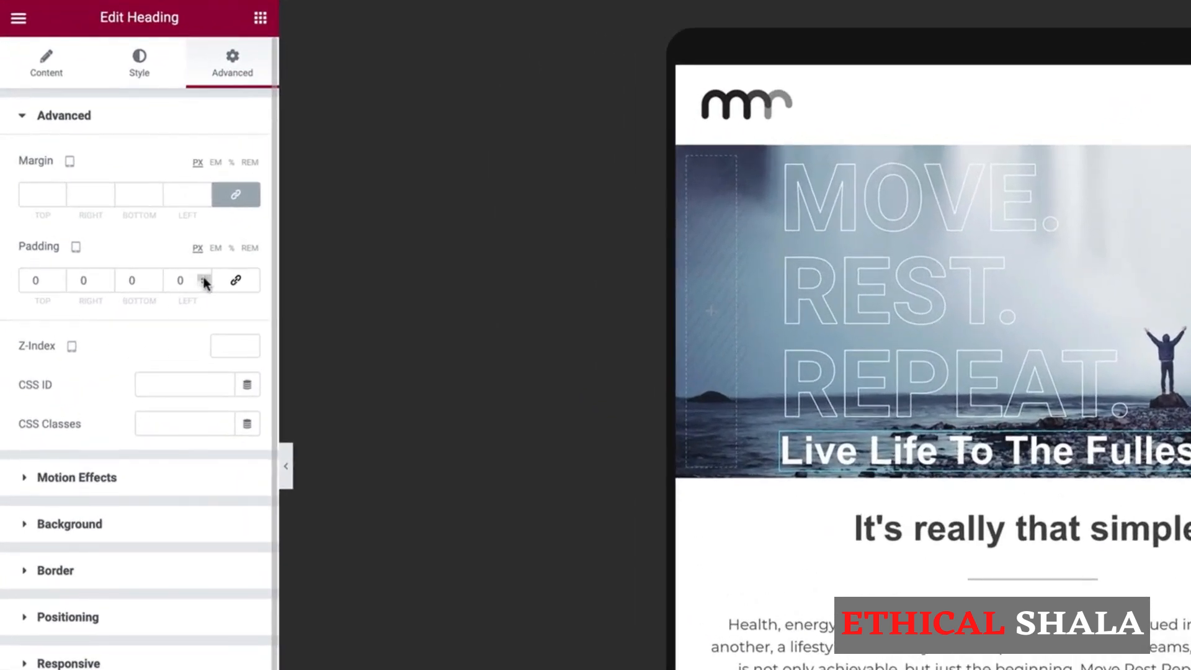
{"action": "left_click", "coordinate": [204, 277]}
{"action": "left_click", "coordinate": [204, 276]}
{"action": "left_click", "coordinate": [204, 276]}
{"action": "left_click", "coordinate": [204, 276]}
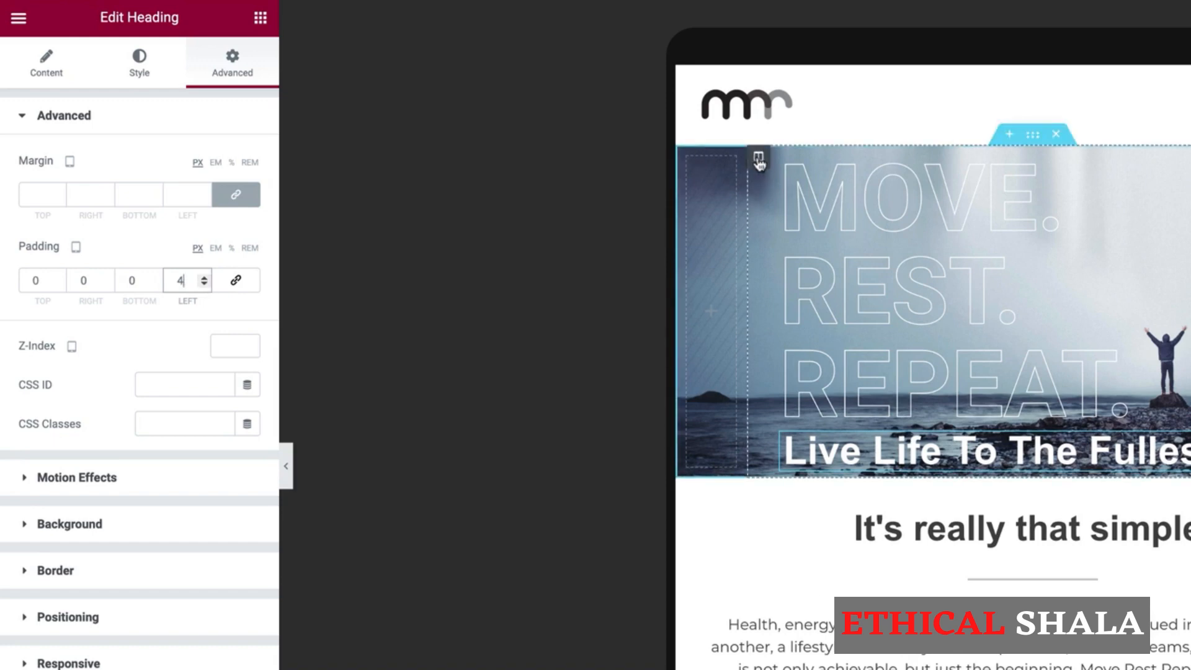
Set the tablet padding of the hero's heading column to 25 px at its top and bottom
{"action": "left_click", "coordinate": [758, 160]}
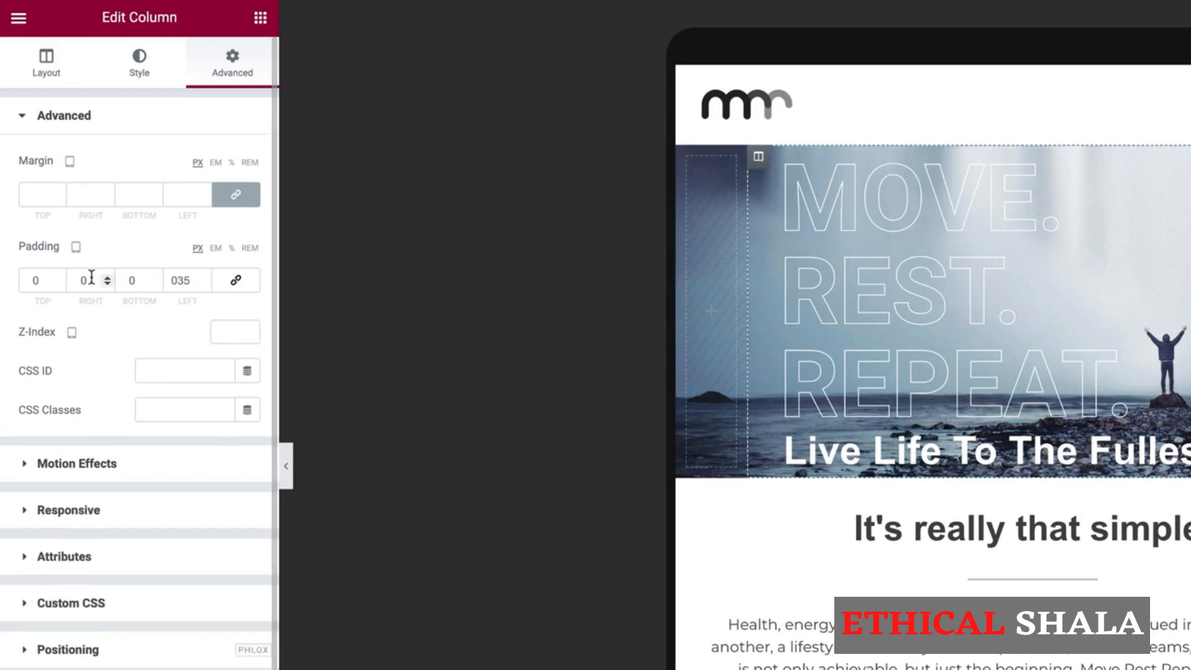
{"action": "double_click", "coordinate": [45, 282]}
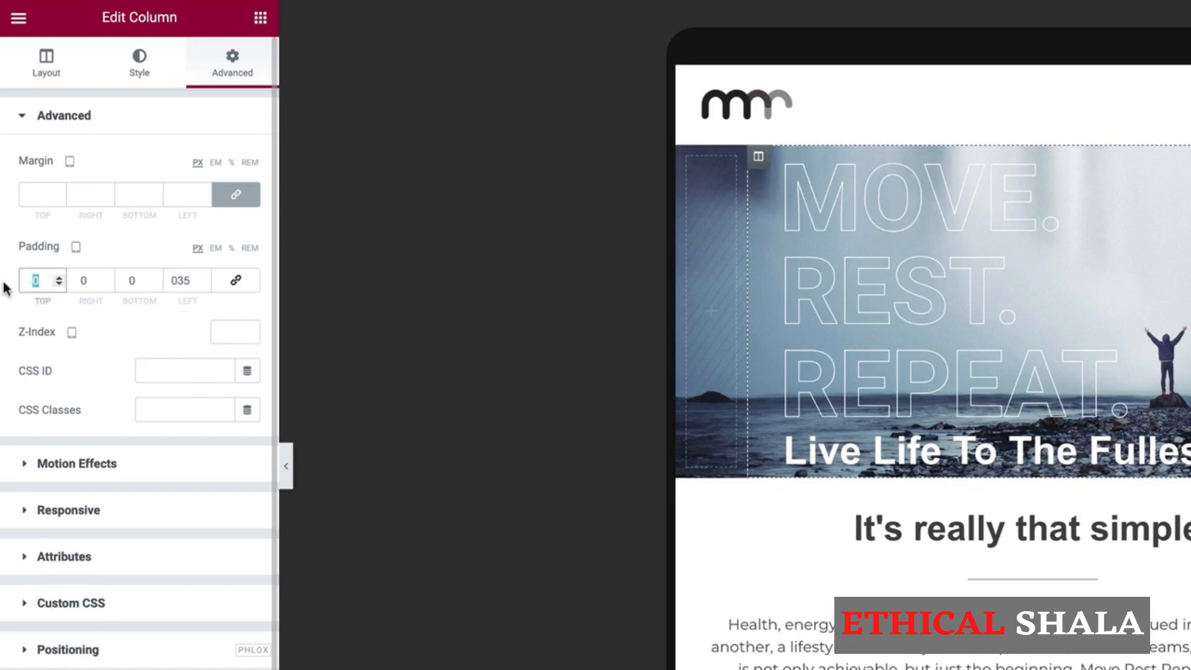
{"action": "type", "text": "25"}
{"action": "double_click", "coordinate": [132, 279]}
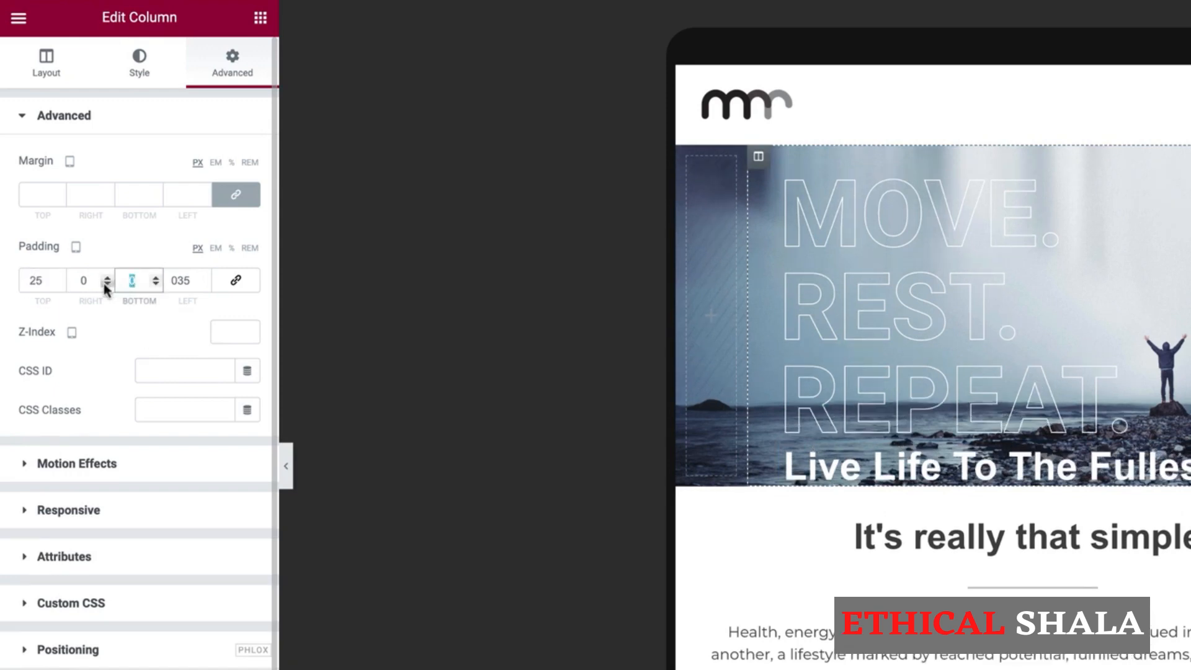
{"action": "type", "text": "25"}
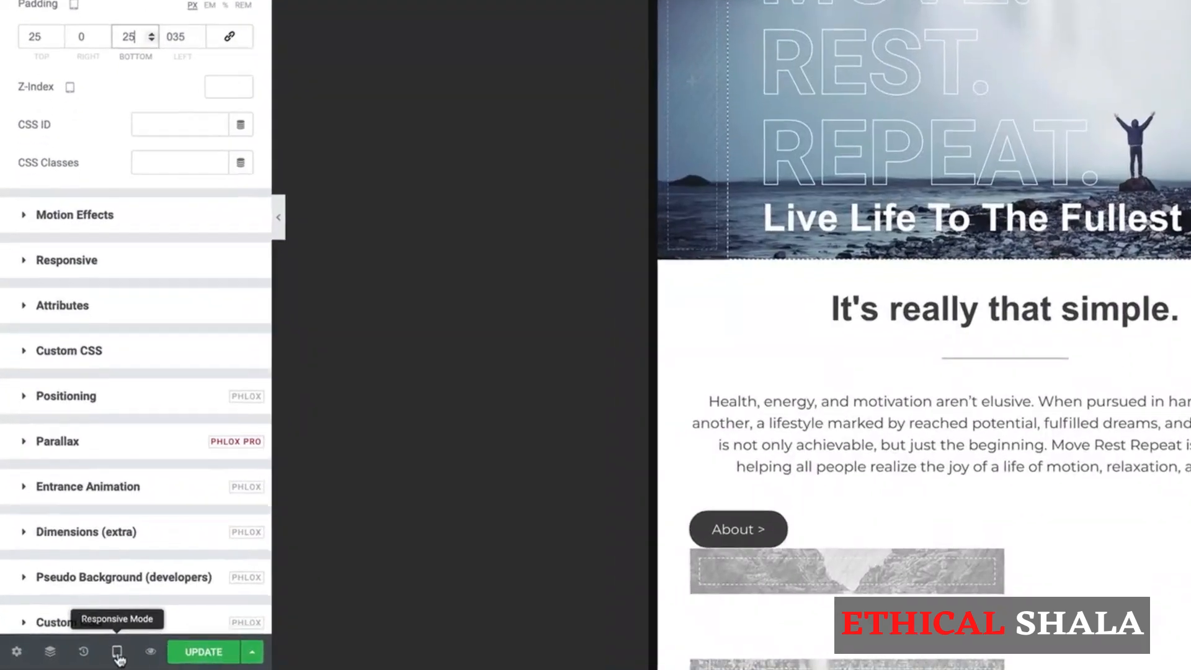
Switch to the mobile preview and set the hero heading column's top and bottom padding to 20 px
{"action": "left_click", "coordinate": [80, 656]}
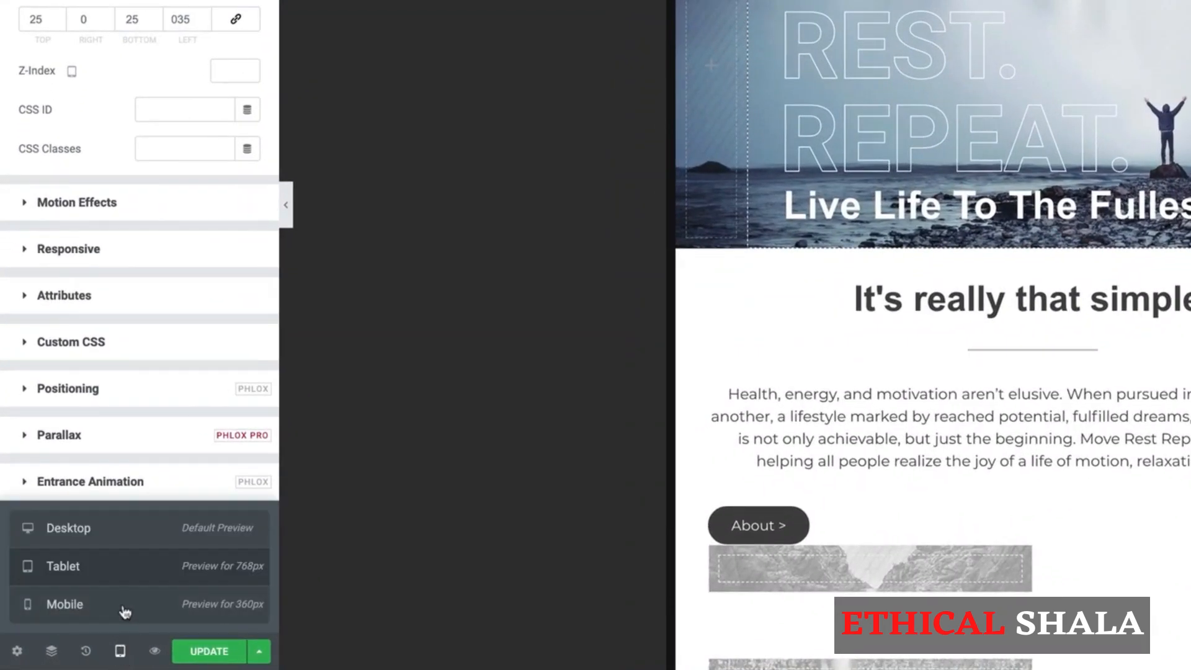
{"action": "left_click", "coordinate": [125, 611]}
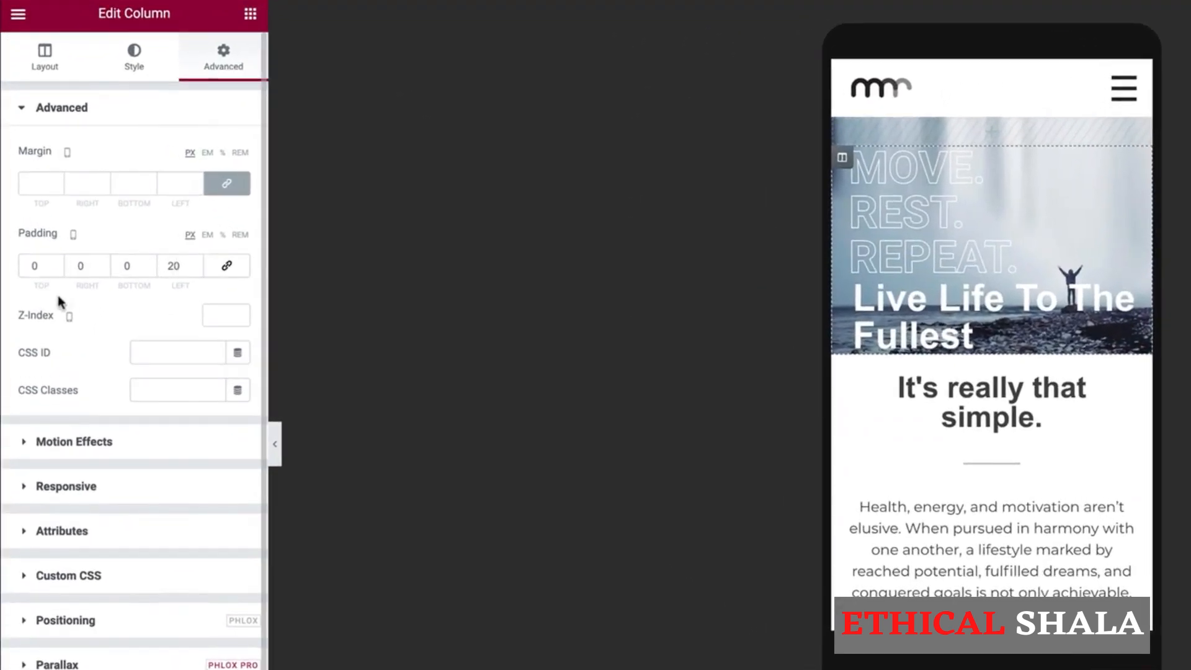
{"action": "left_click_drag", "start_coordinate": [41, 267], "coordinate": [17, 272]}
{"action": "type", "text": "20"}
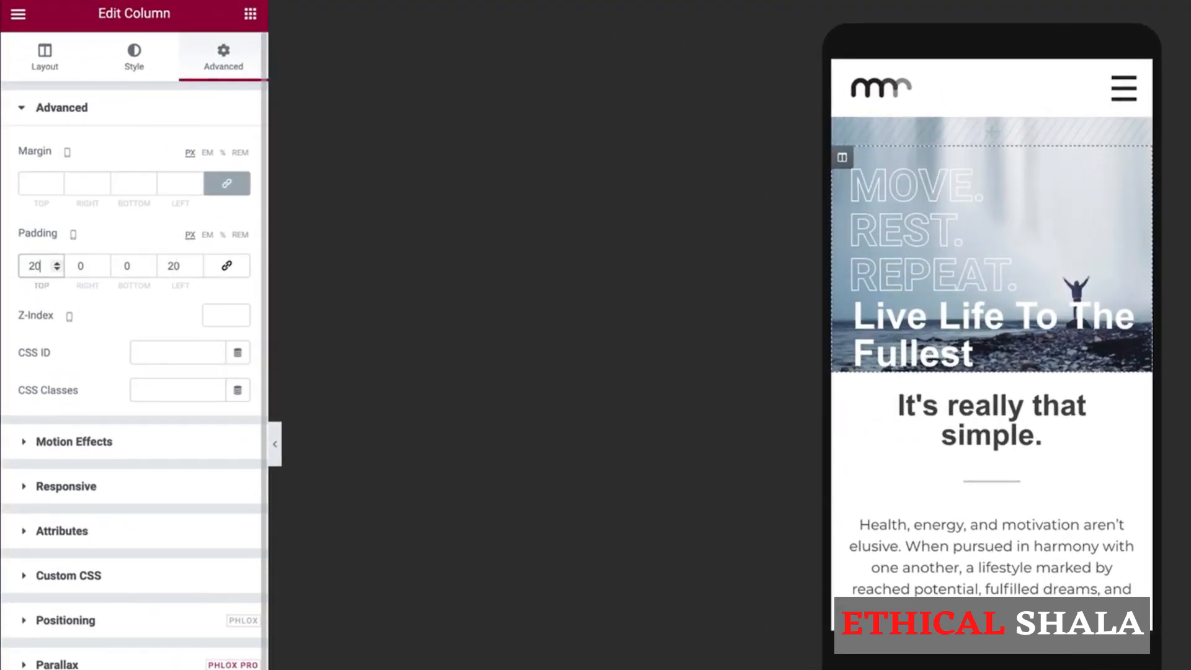
{"action": "left_click", "coordinate": [129, 268]}
{"action": "type", "text": "20"}
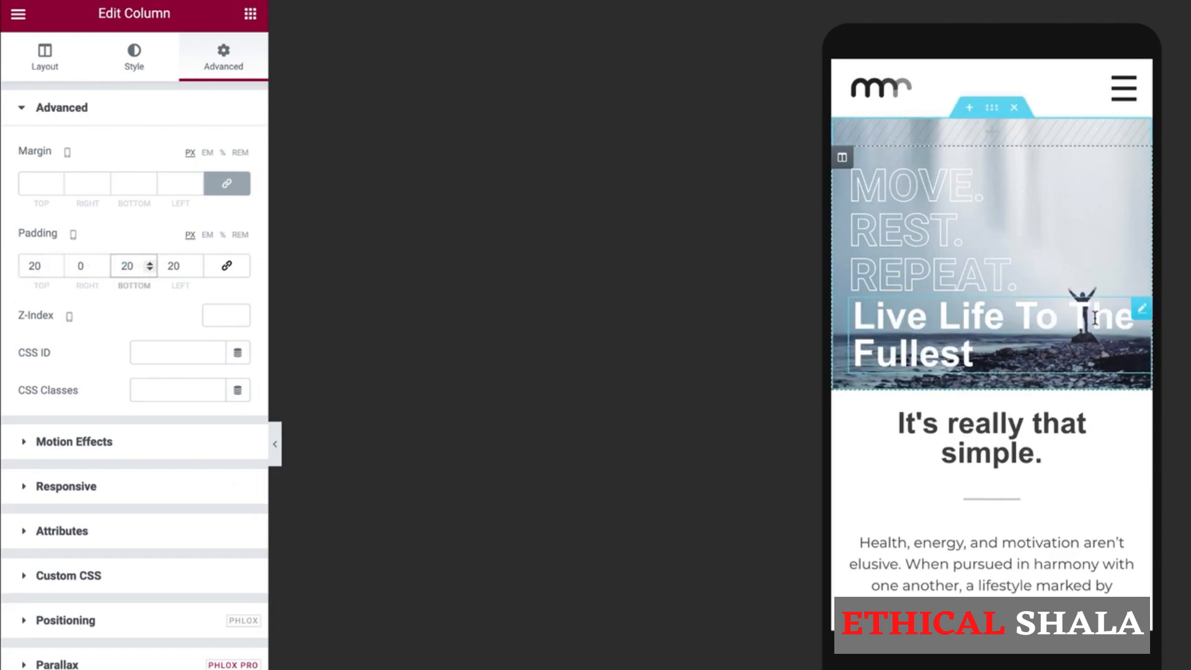
Set the mobile font size of the "Live Life To The Fullest" heading to 18 px
{"action": "left_click", "coordinate": [1142, 315]}
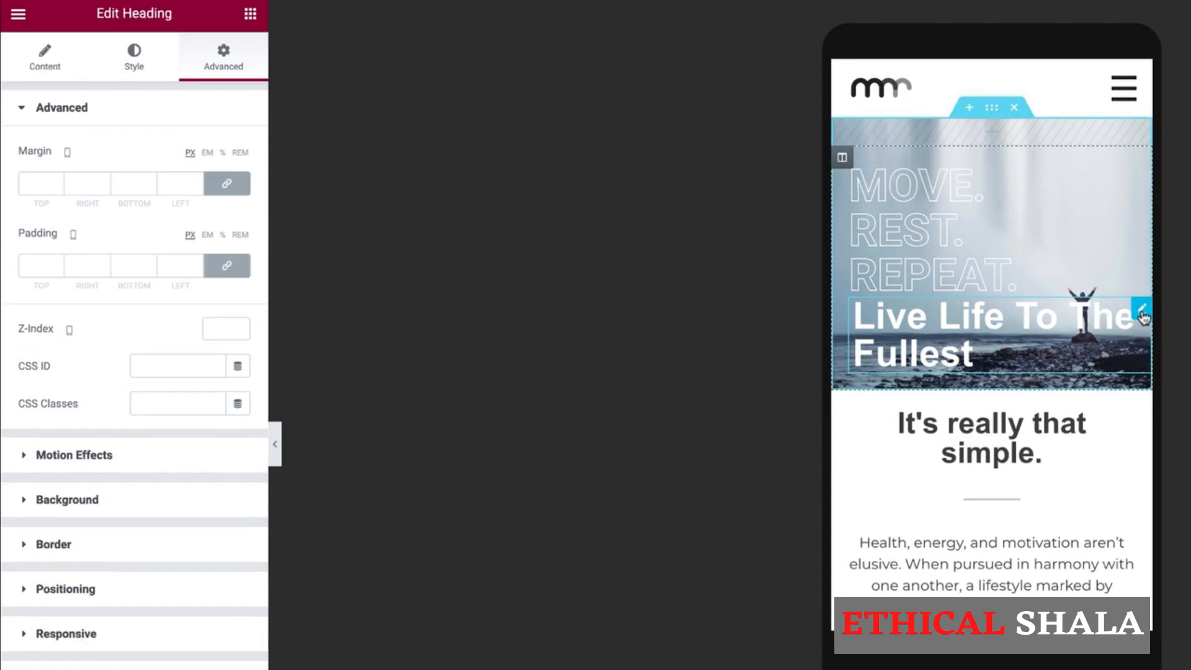
{"action": "left_click", "coordinate": [135, 65]}
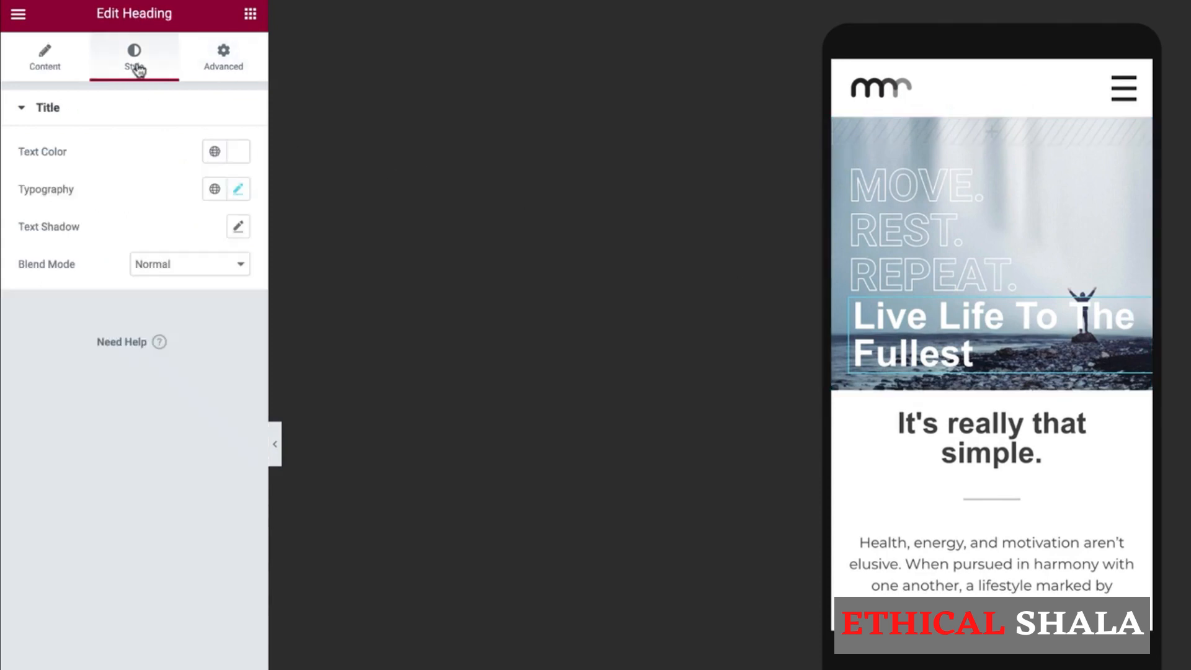
{"action": "left_click", "coordinate": [240, 190]}
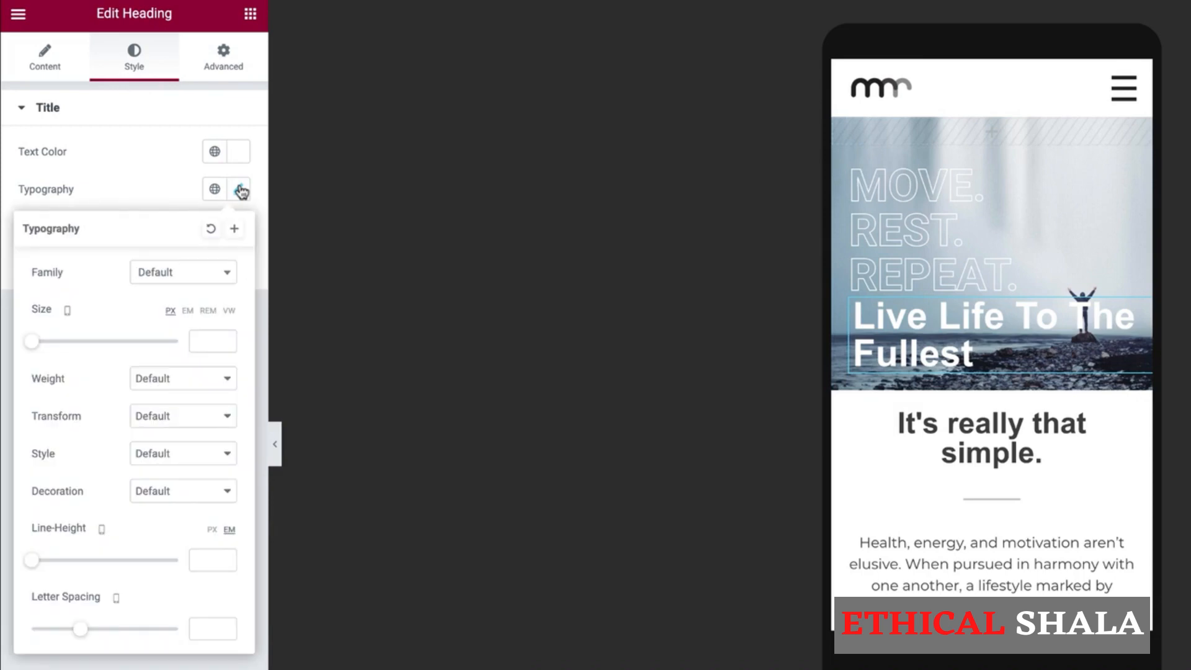
{"action": "left_click", "coordinate": [198, 341]}
{"action": "type", "text": "18"}
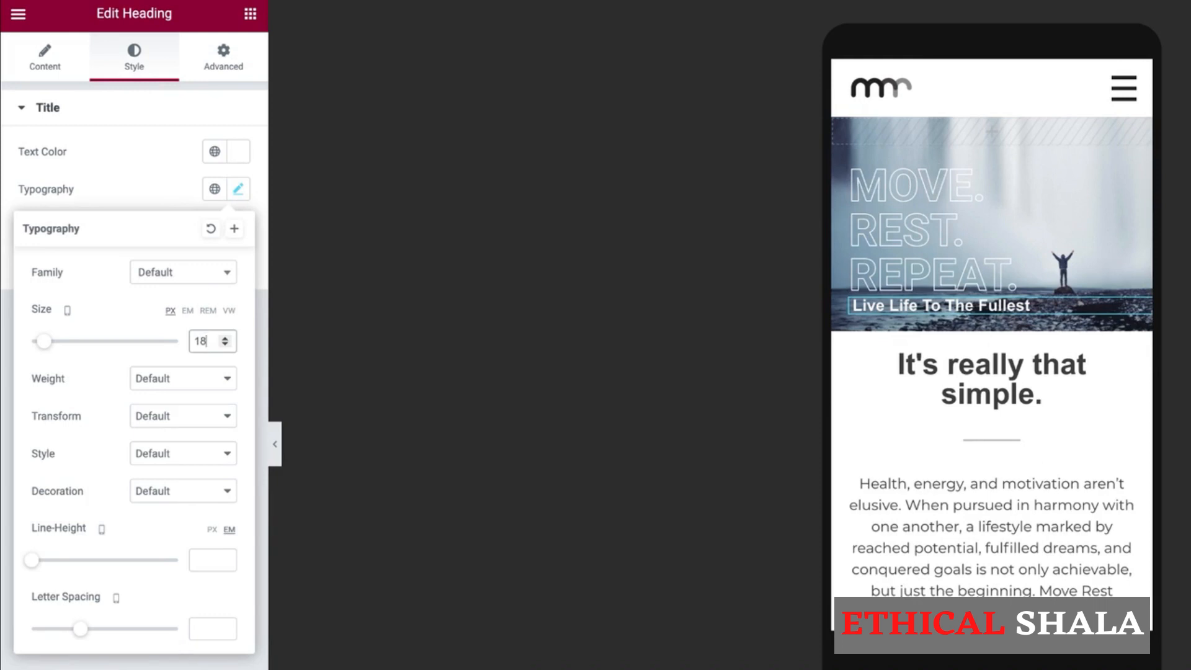
Return to the desktop preview, save the page and review the "It's really that simple." section's layout
{"action": "left_click", "coordinate": [80, 657]}
{"action": "left_click", "coordinate": [90, 663]}
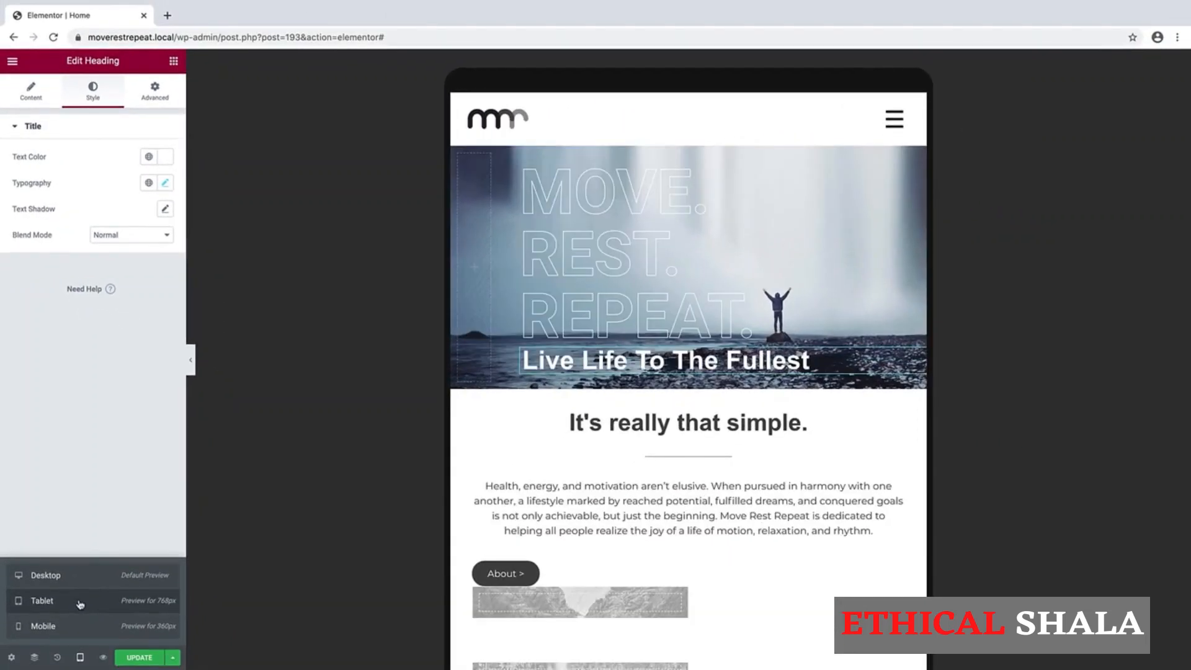
{"action": "left_click", "coordinate": [70, 578]}
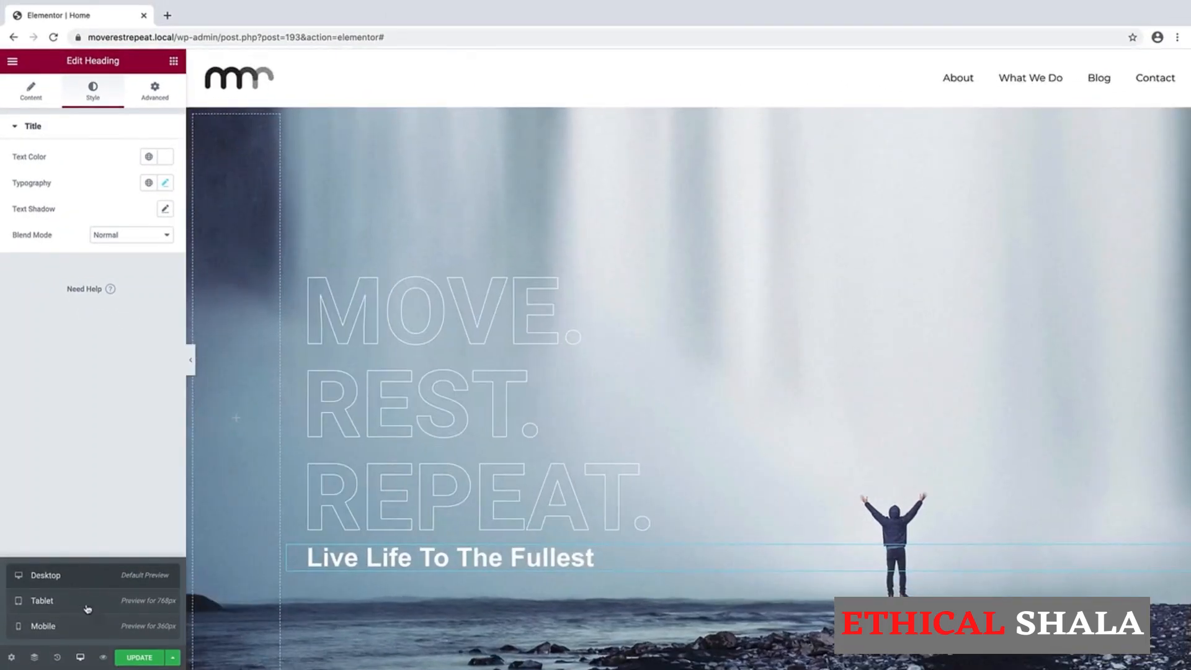
{"action": "left_click", "coordinate": [136, 659]}
{"action": "scroll", "coordinate": [284, 545], "scroll_direction": "down", "scroll_amount": 5}
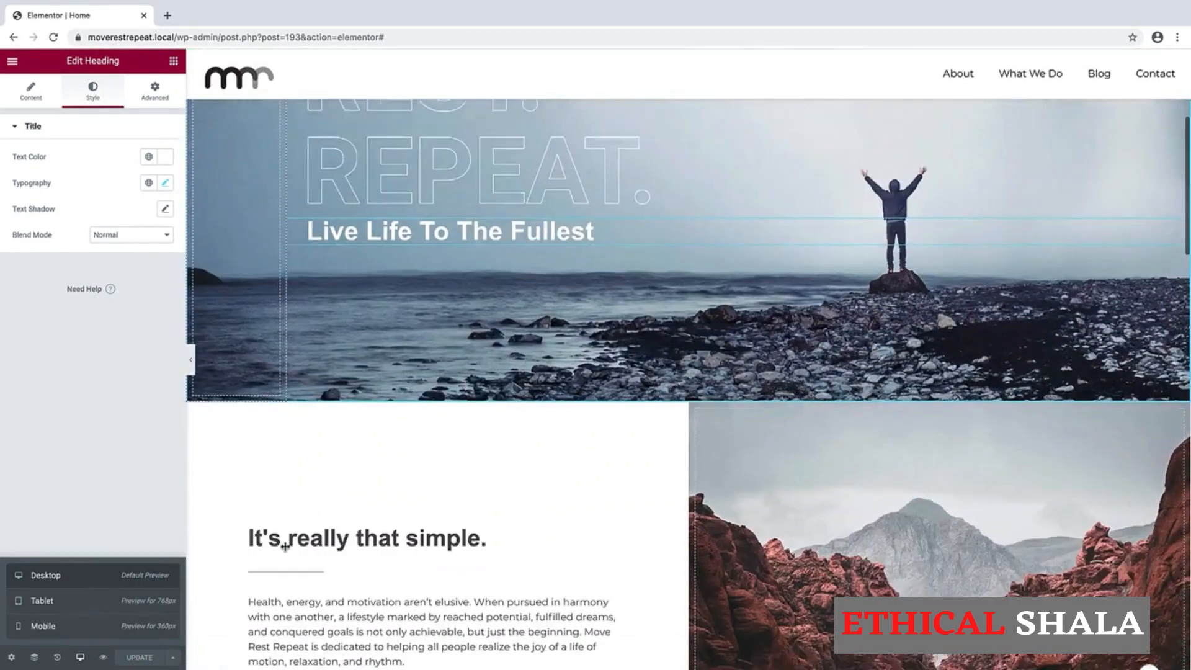
{"action": "scroll", "coordinate": [284, 546], "scroll_direction": "down", "scroll_amount": 4}
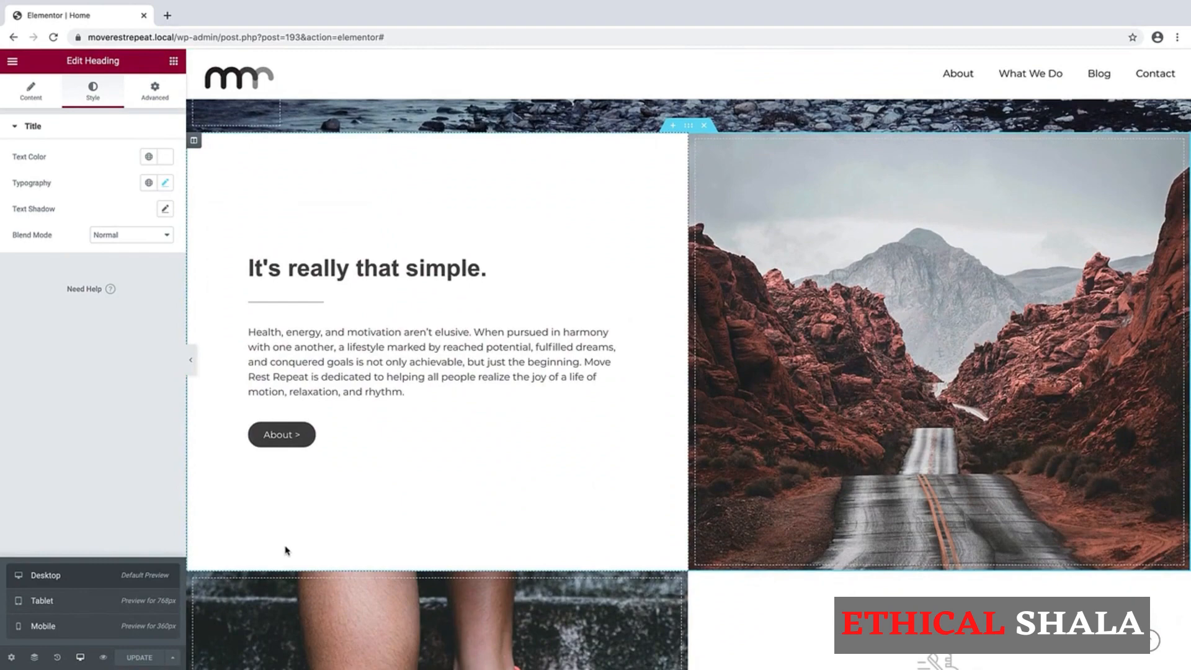
Switch to the tablet preview and make the canyon road image column in the "It's really that simple." section visible on tablet
{"action": "left_click", "coordinate": [79, 601]}
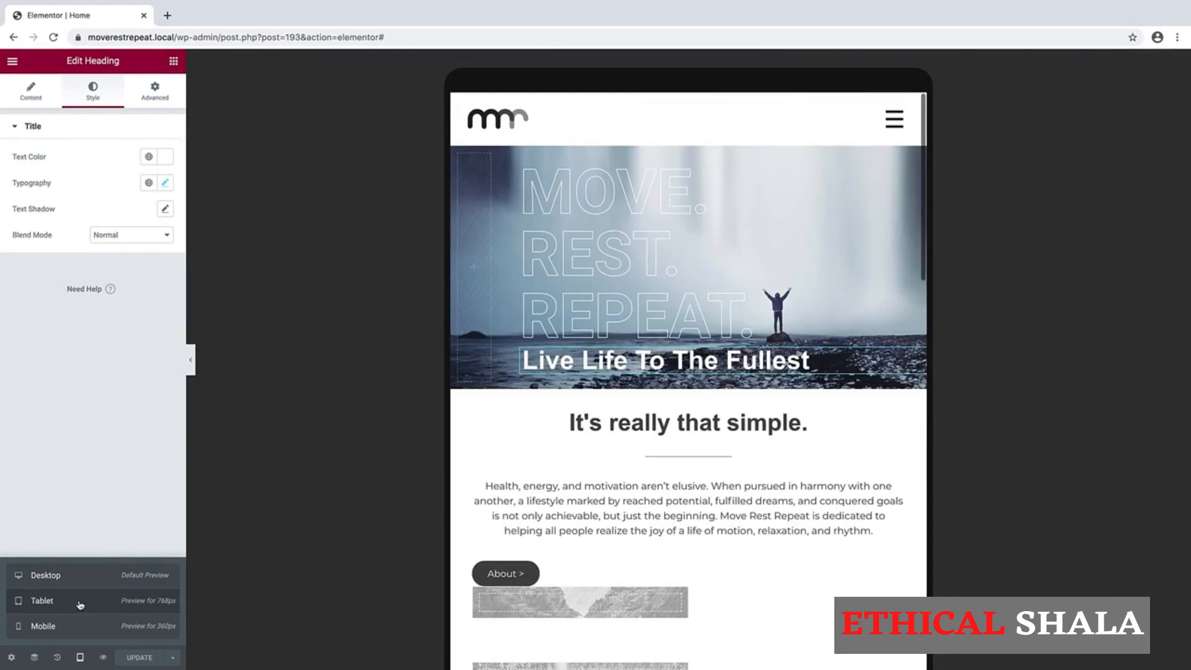
{"action": "scroll", "coordinate": [669, 483], "scroll_direction": "down", "scroll_amount": 3}
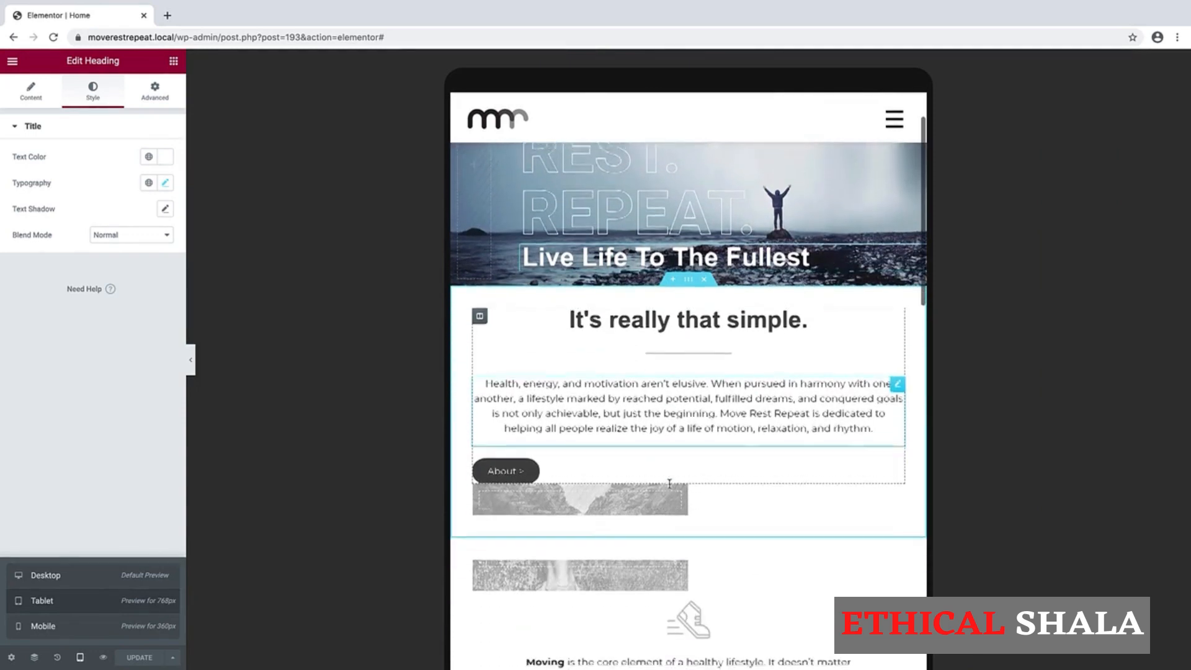
{"action": "scroll", "coordinate": [669, 483], "scroll_direction": "down", "scroll_amount": 1}
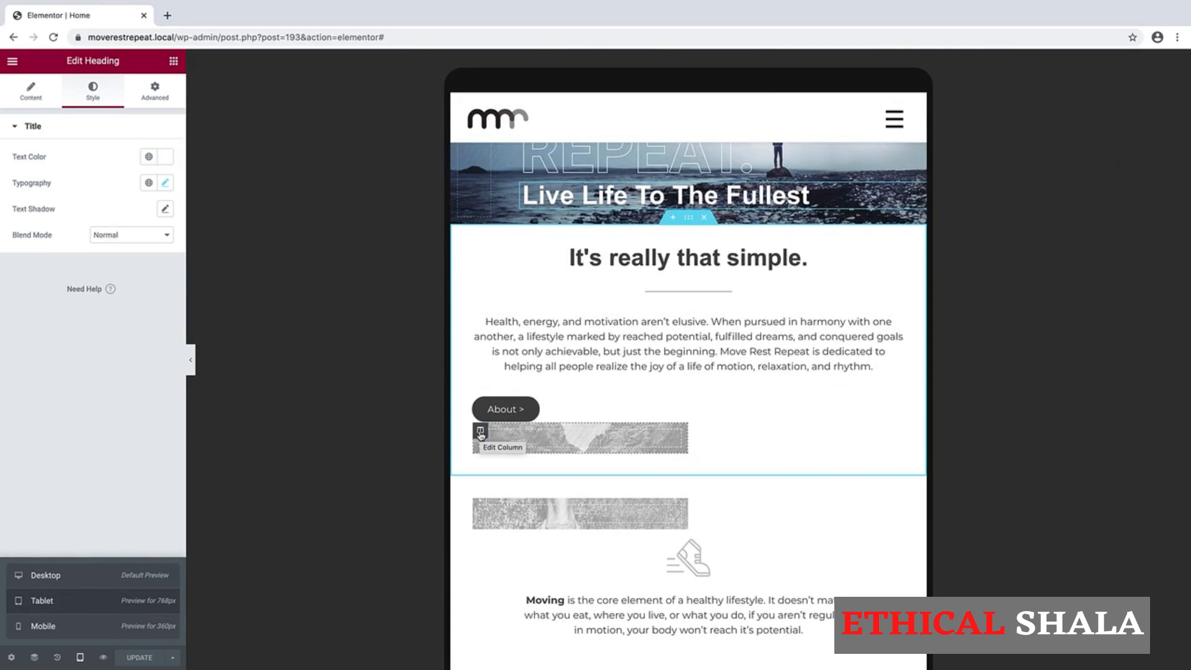
{"action": "left_click", "coordinate": [480, 431]}
{"action": "left_click", "coordinate": [154, 92]}
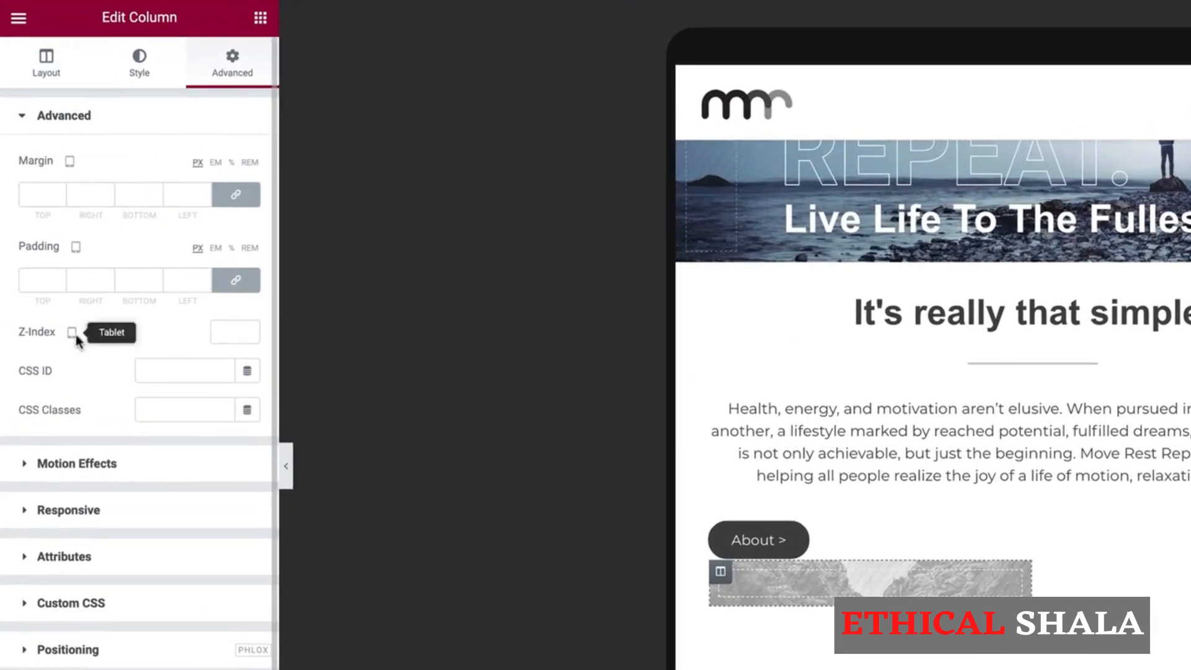
{"action": "left_click", "coordinate": [26, 512]}
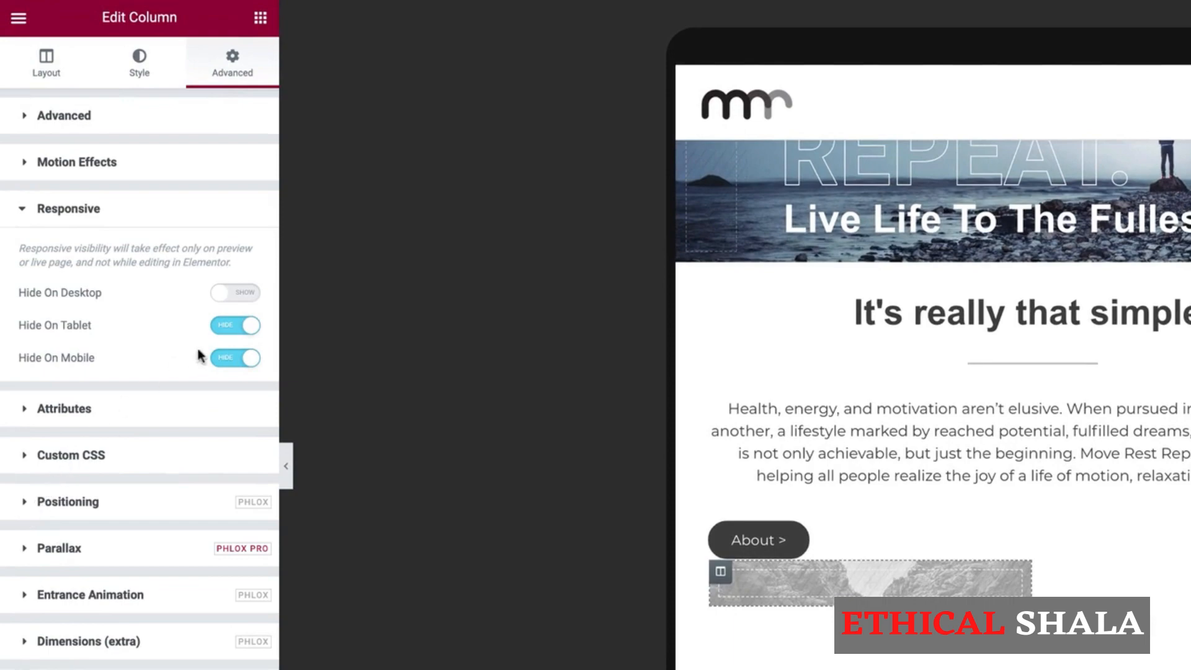
{"action": "left_click", "coordinate": [234, 324]}
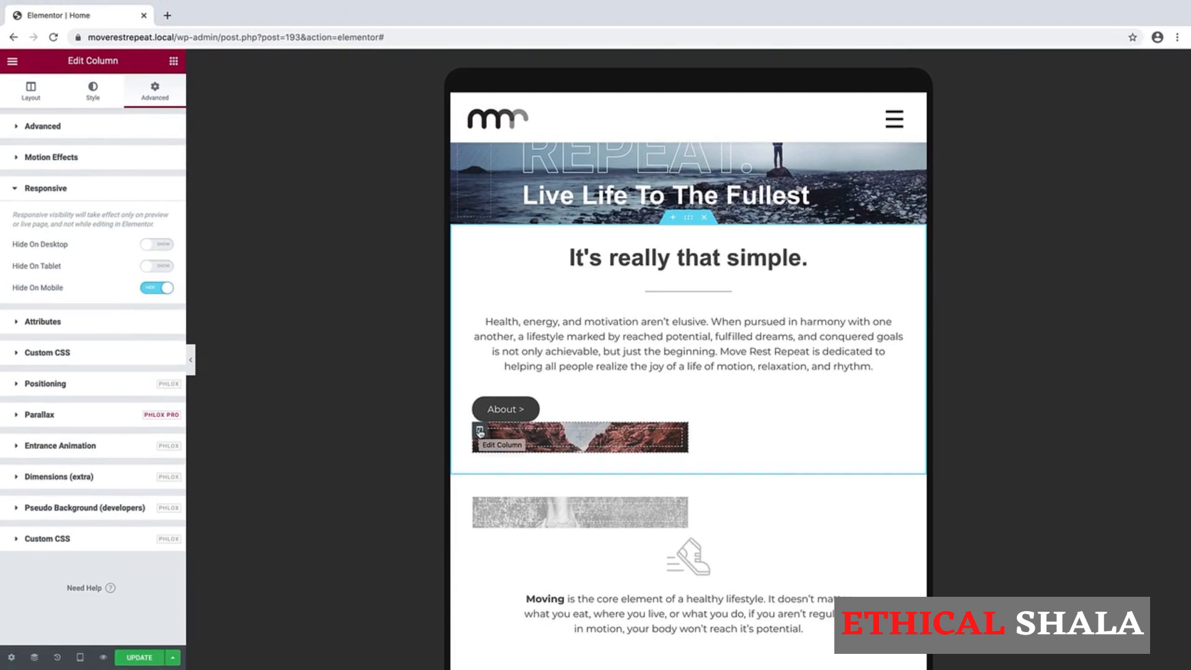
Set the tablet padding of the "It's really that simple." section to 0 on all sides
{"action": "left_click", "coordinate": [689, 218]}
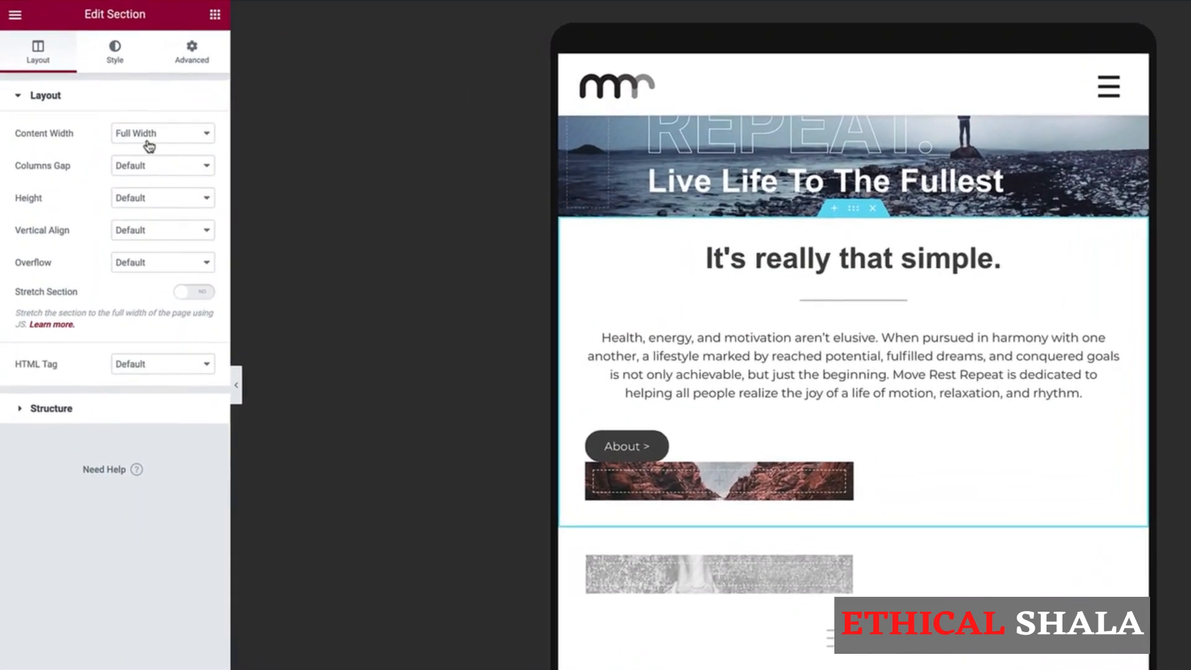
{"action": "left_click", "coordinate": [189, 66]}
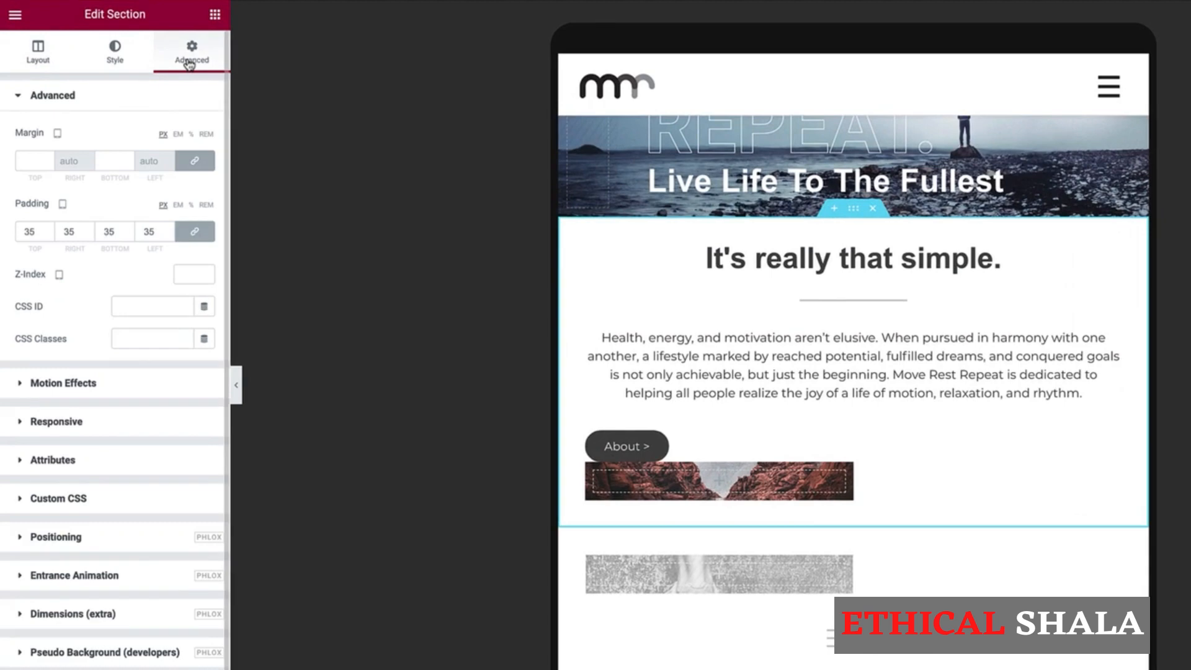
{"action": "double_click", "coordinate": [149, 232]}
{"action": "type", "text": "0"}
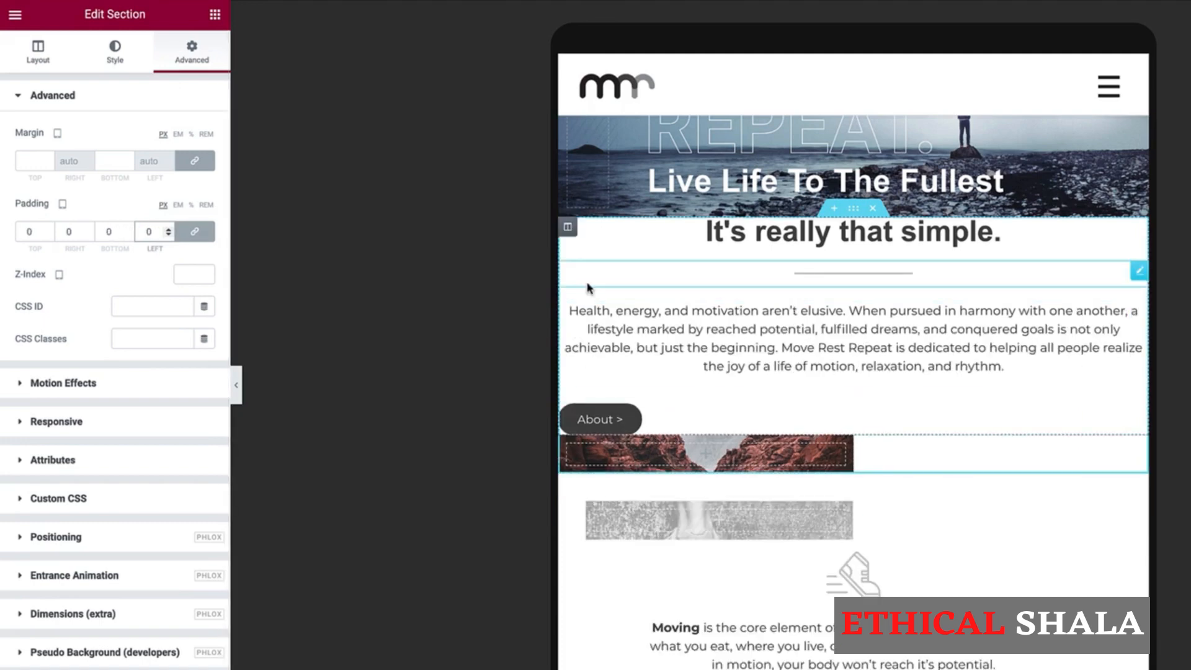
Set the tablet width of the "It's really that simple." text column to 50%
{"action": "left_click", "coordinate": [567, 227]}
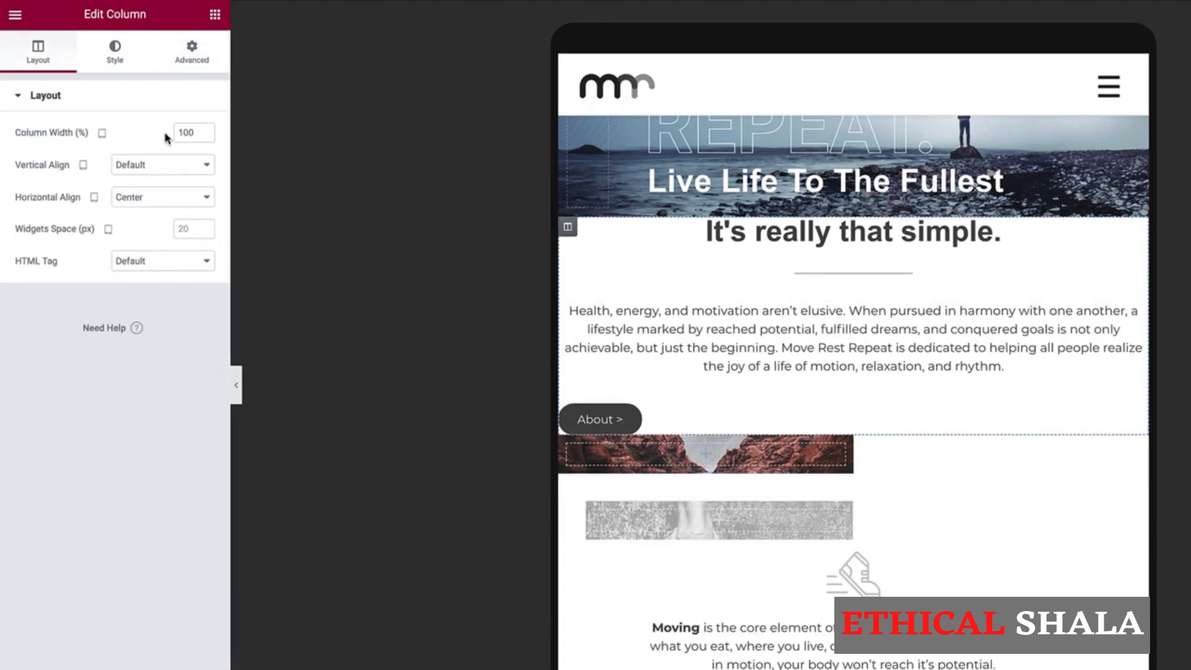
{"action": "double_click", "coordinate": [197, 132]}
{"action": "type", "text": "500"}
{"action": "key", "text": "BackSpace"}
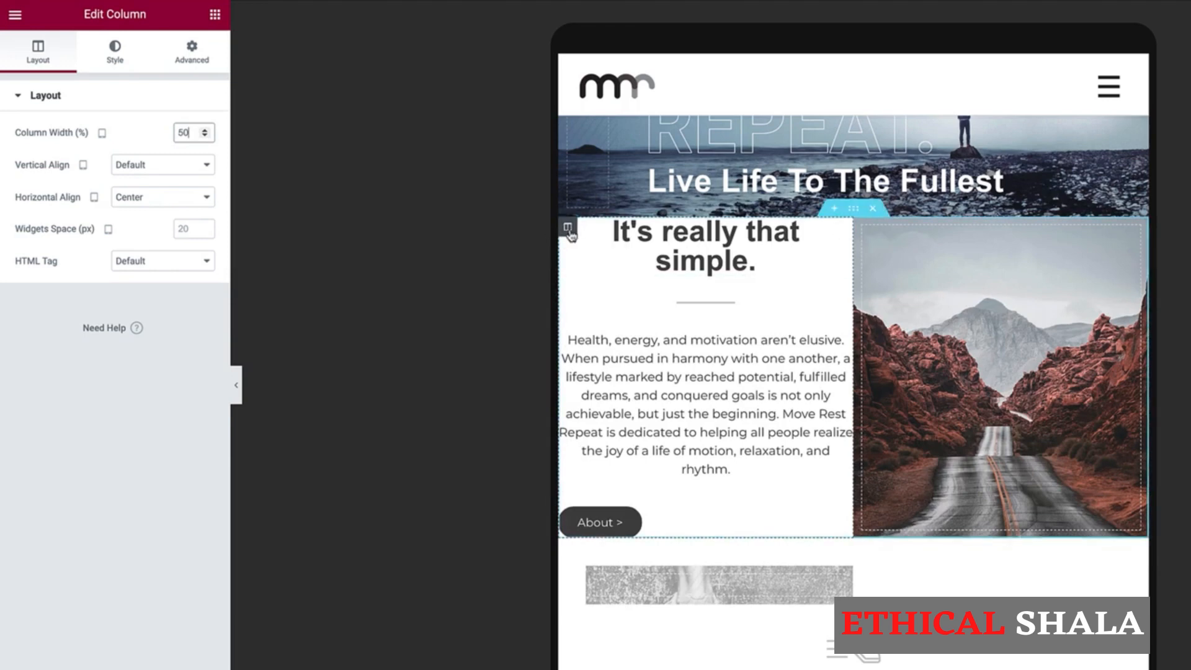
Link the text column's tablet padding values and set them to 35 px on all sides
{"action": "left_click", "coordinate": [196, 55]}
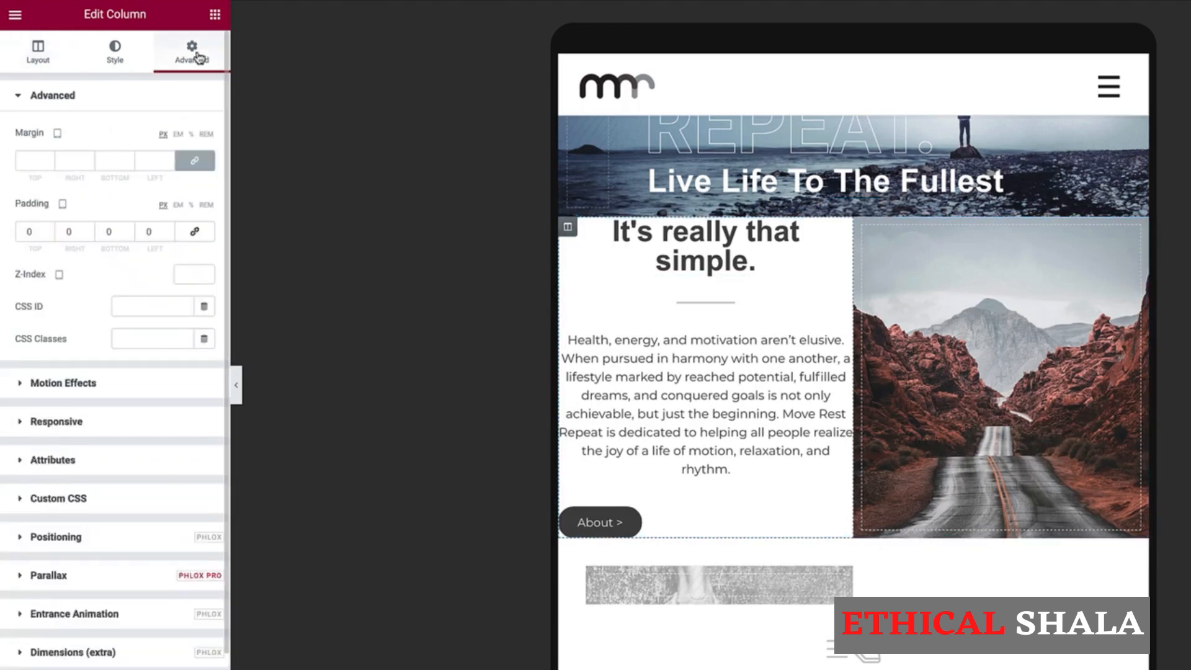
{"action": "left_click", "coordinate": [194, 232]}
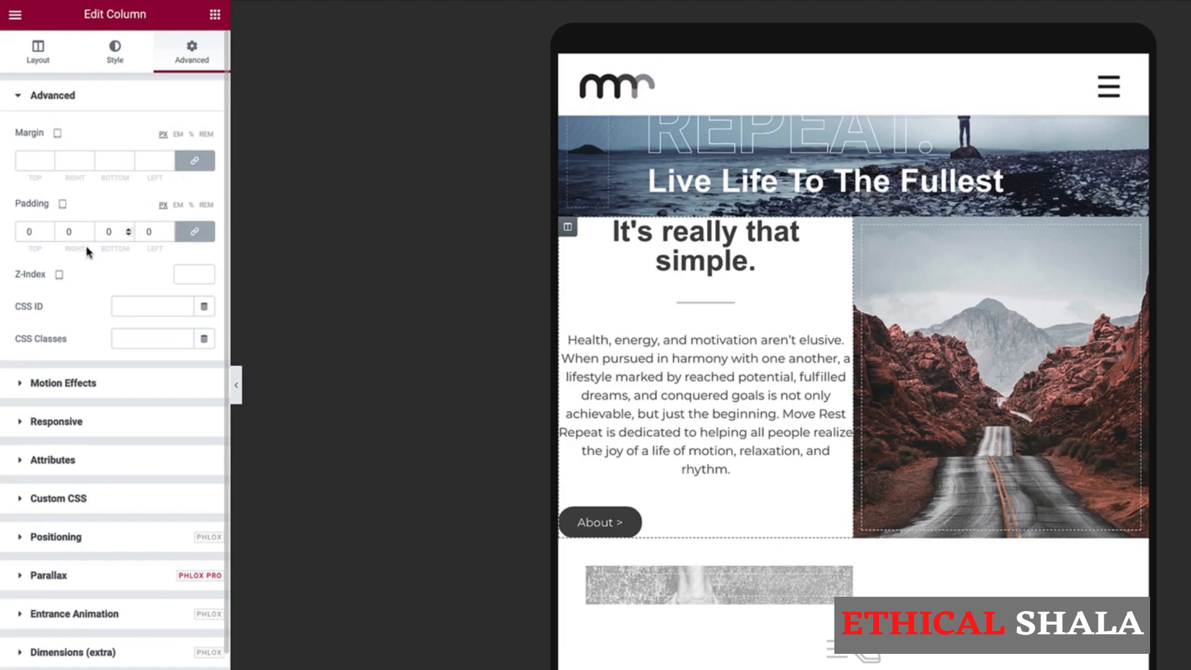
{"action": "double_click", "coordinate": [30, 232]}
{"action": "type", "text": "35"}
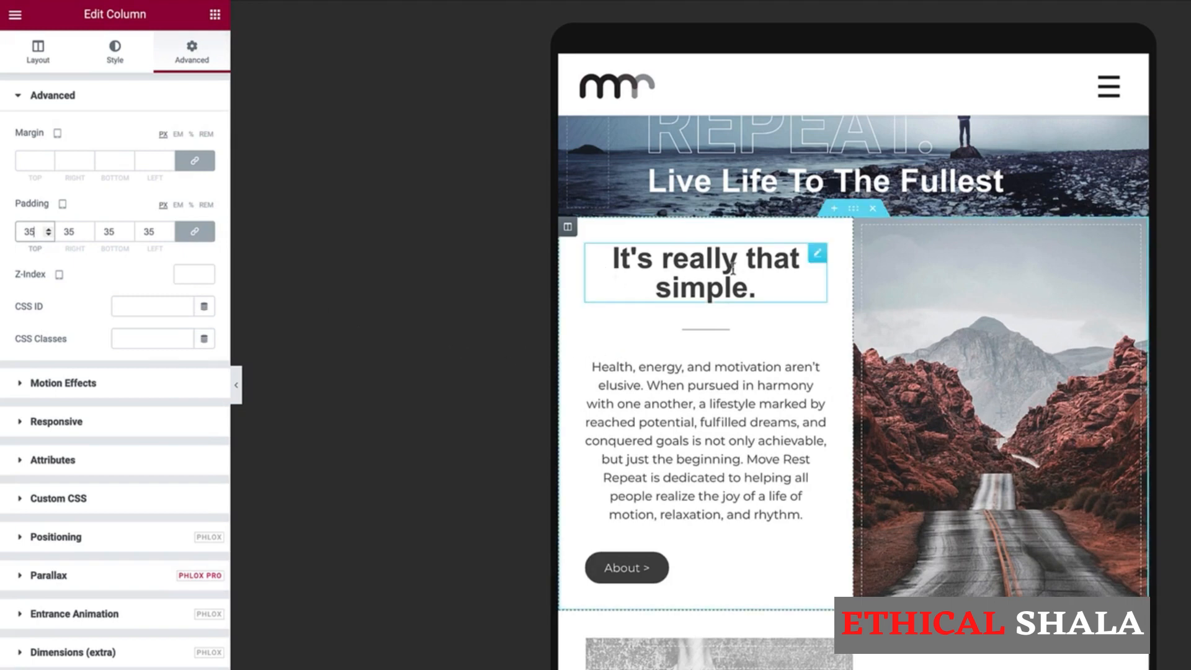
Left-align the "It's really that simple." heading and the divider beneath it on tablet
{"action": "left_click", "coordinate": [813, 264]}
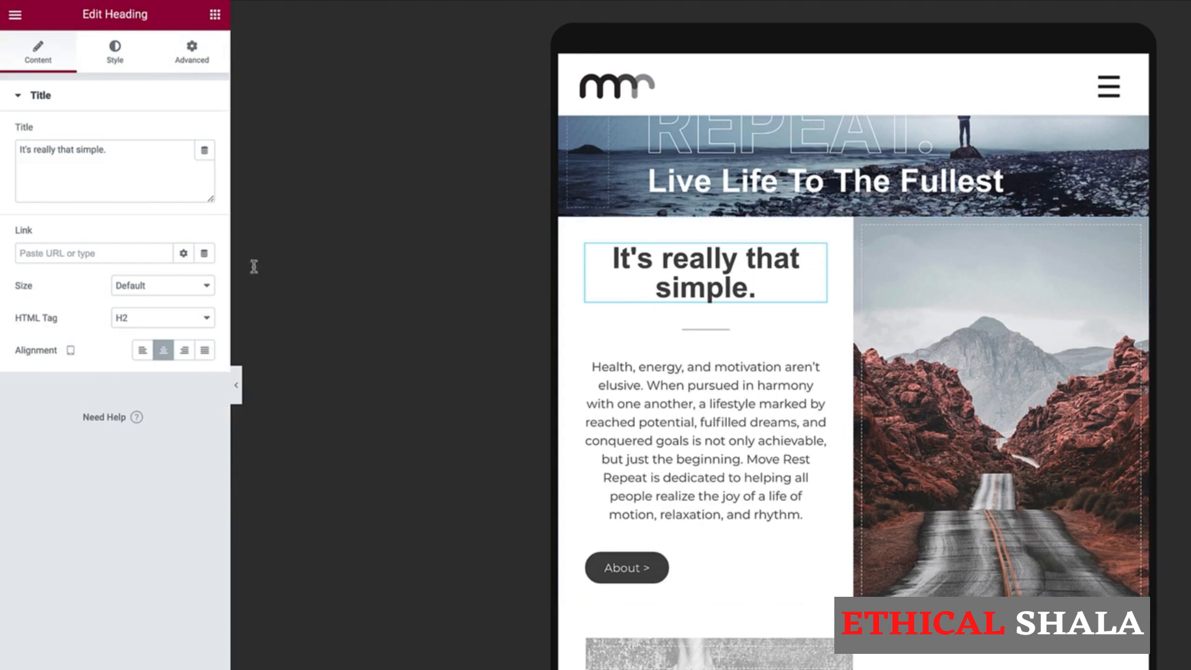
{"action": "left_click", "coordinate": [142, 350]}
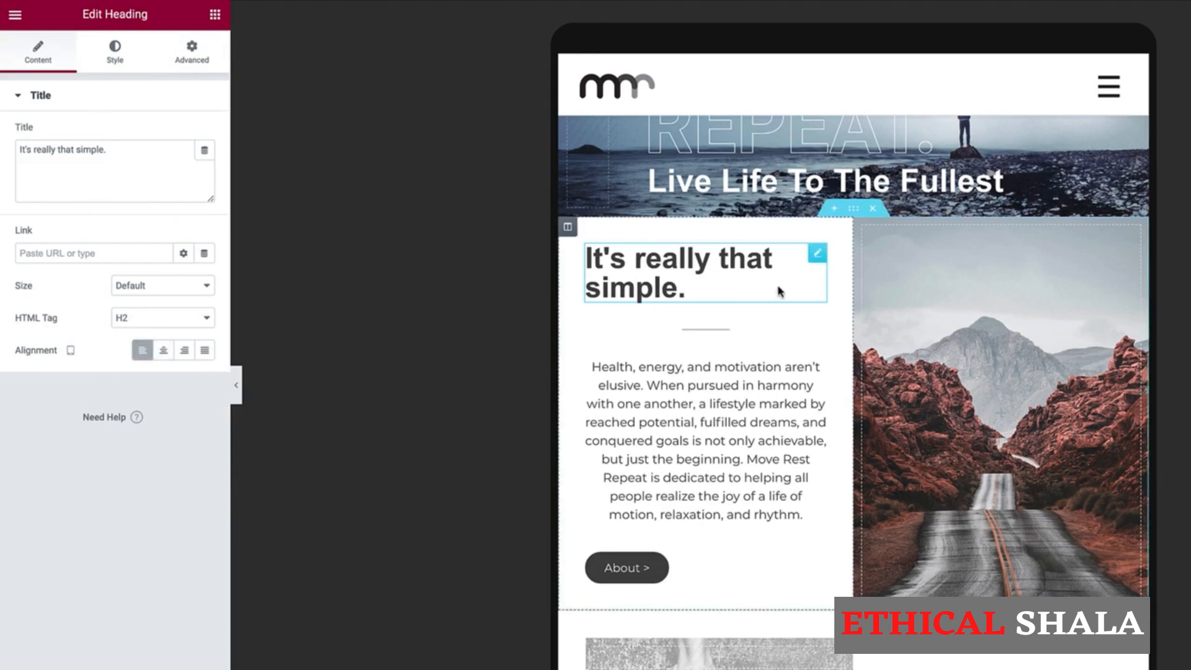
{"action": "left_click", "coordinate": [816, 327]}
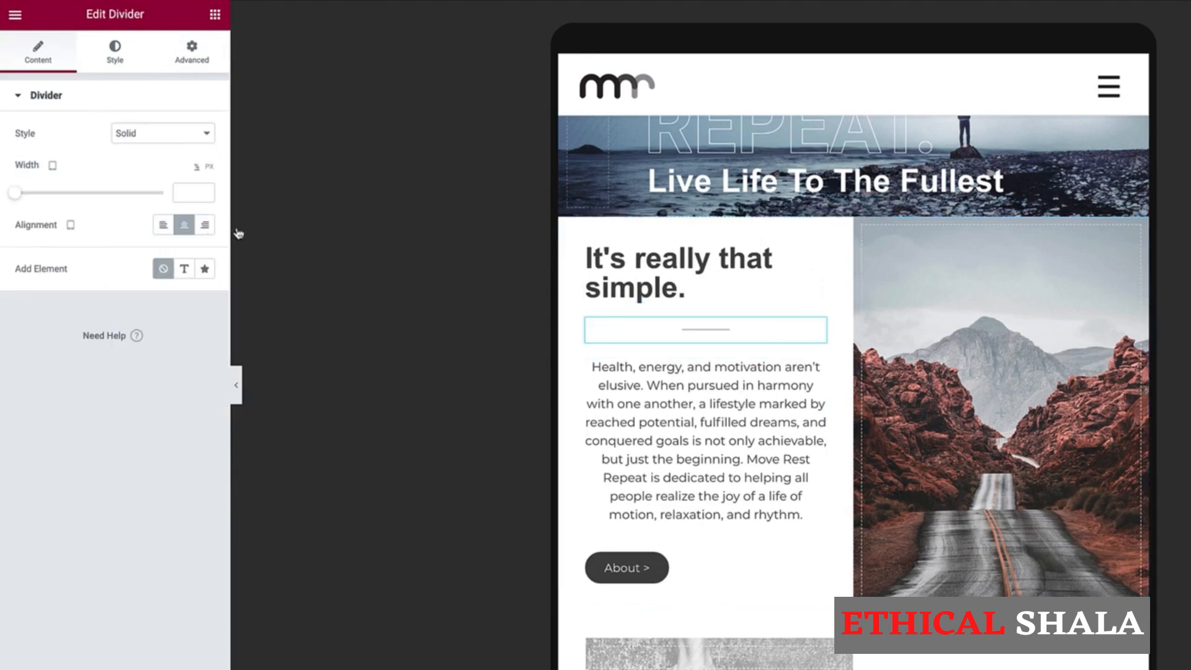
{"action": "left_click", "coordinate": [163, 225]}
Left-align the paragraph beneath the "It's really that simple." heading and divider on tablet
{"action": "left_click", "coordinate": [685, 426]}
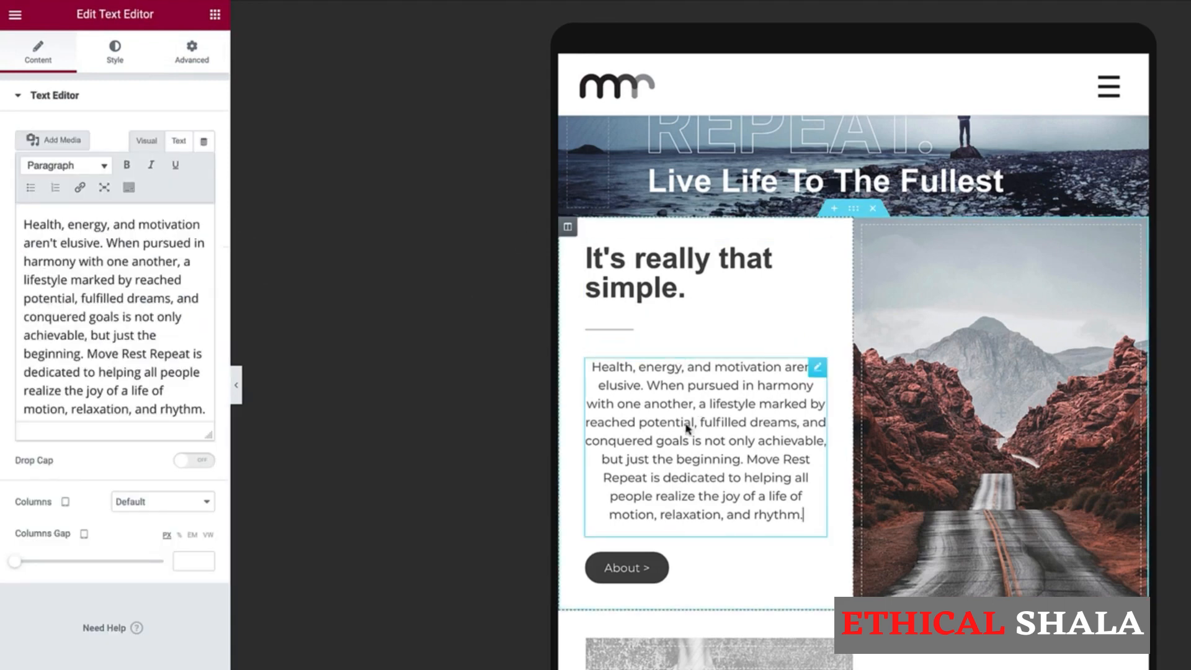
{"action": "left_click", "coordinate": [116, 50]}
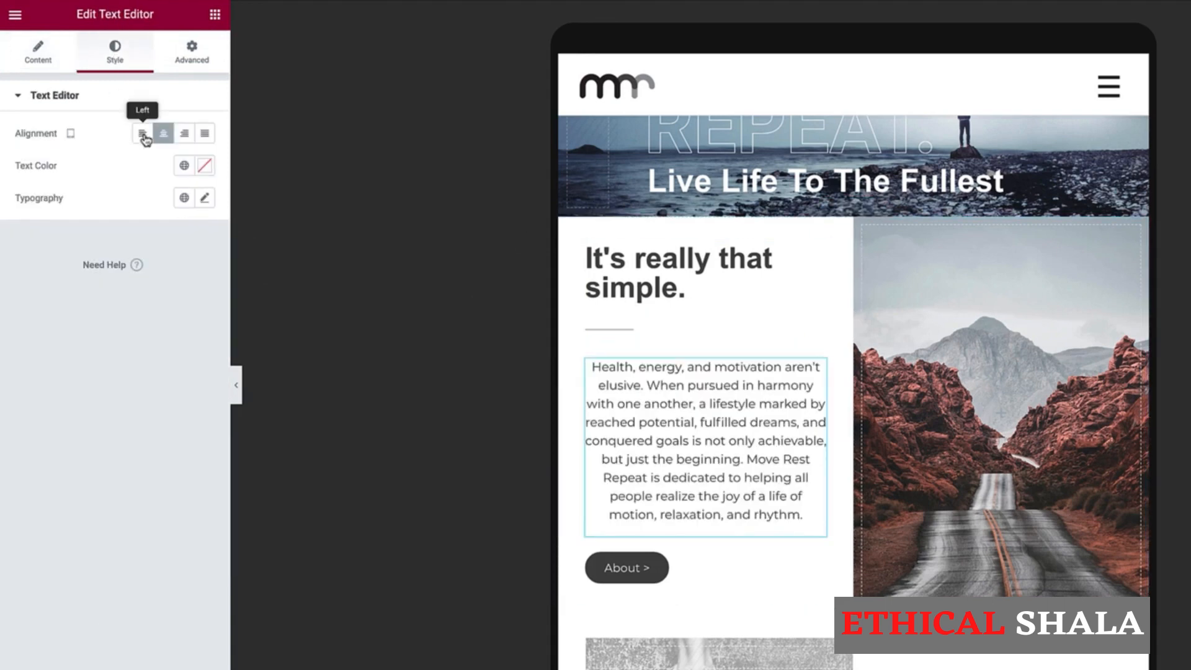
{"action": "left_click", "coordinate": [143, 136]}
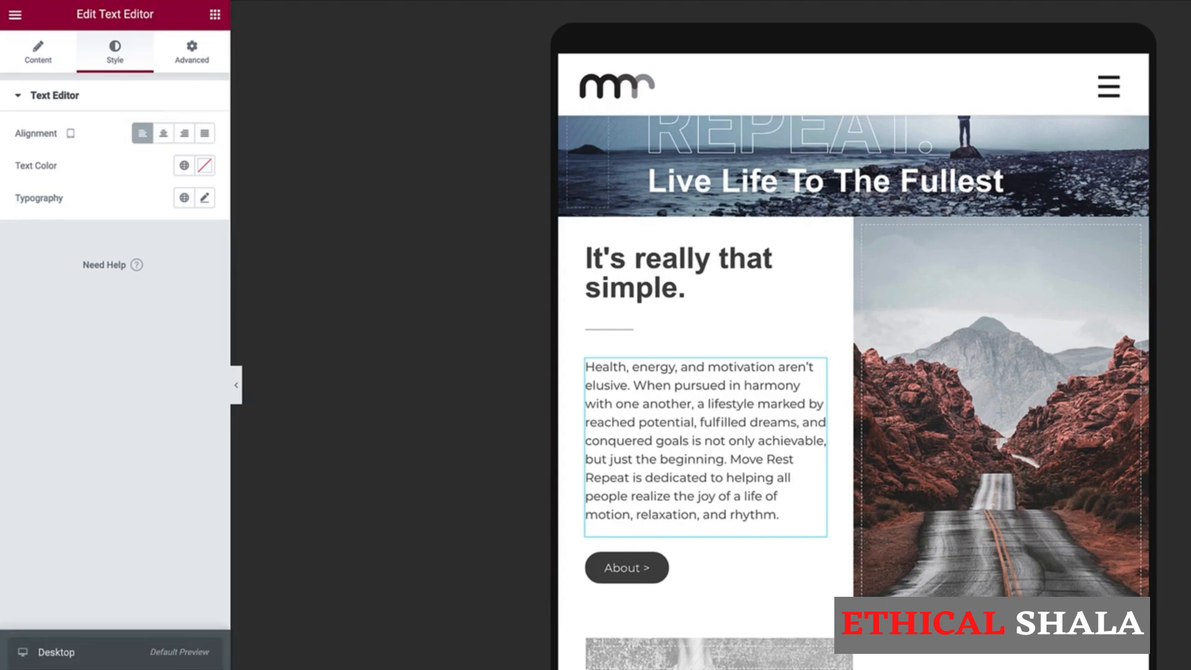
Switch to the mobile preview and unlink the "It's really that simple." text column's padding values, with 0 px on all sides
{"action": "key", "text": "ctrl+shift+m"}
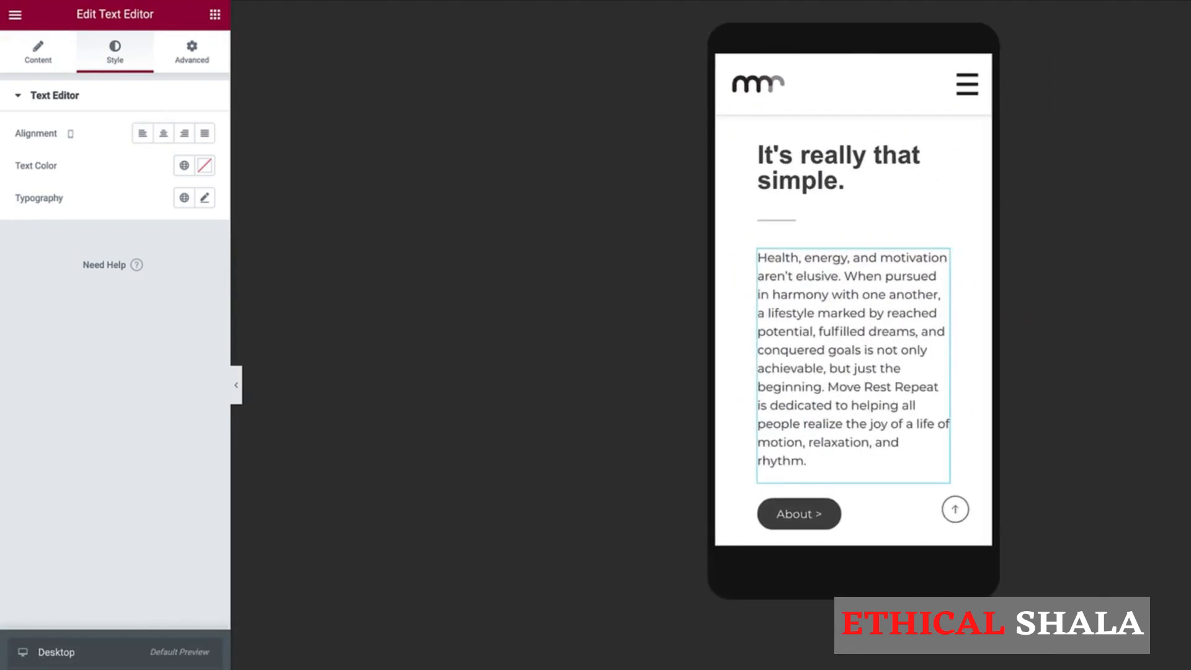
{"action": "scroll", "coordinate": [885, 251], "scroll_direction": "up", "scroll_amount": 2}
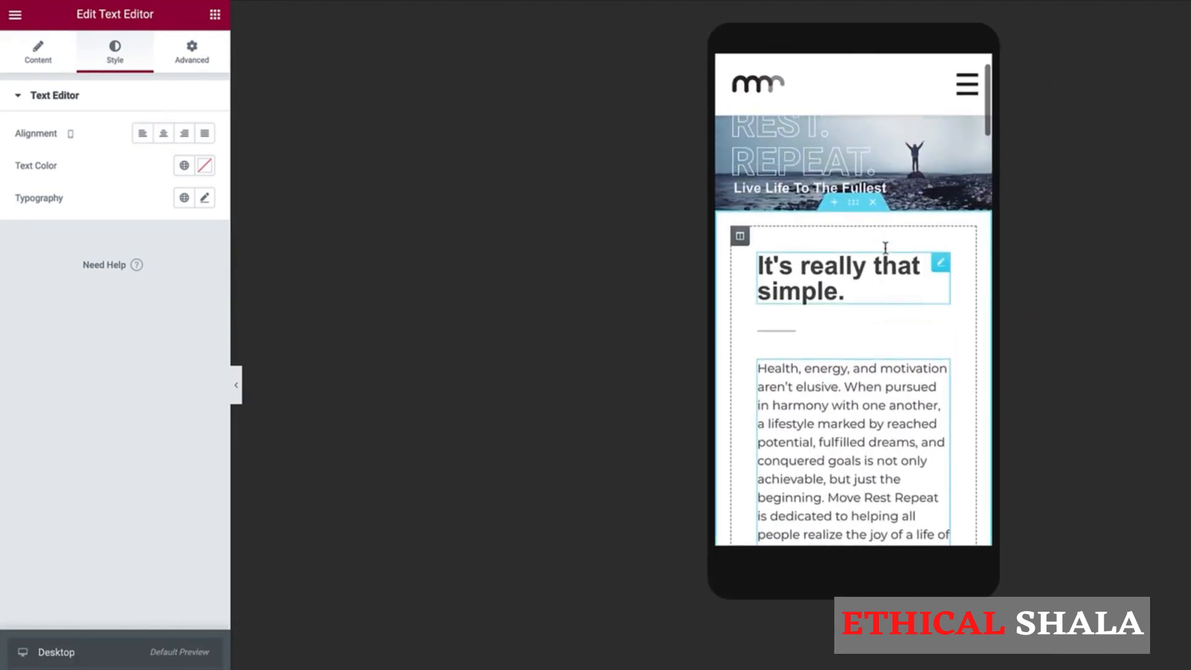
{"action": "scroll", "coordinate": [885, 247], "scroll_direction": "down", "scroll_amount": 3}
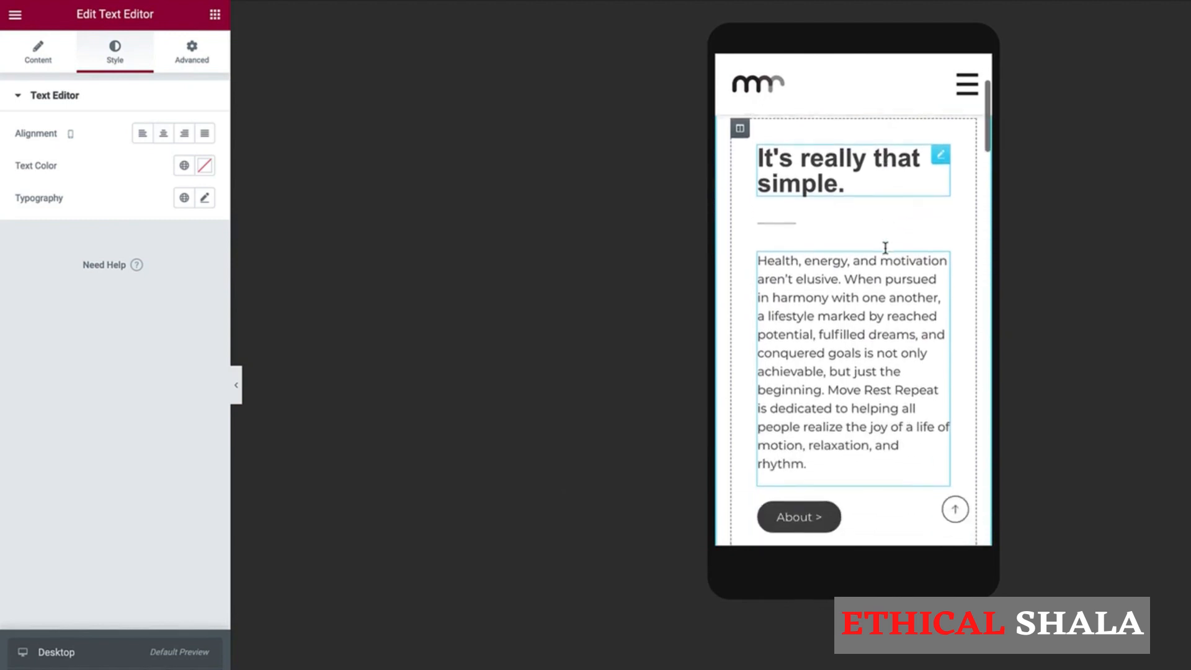
{"action": "scroll", "coordinate": [885, 247], "scroll_direction": "down", "scroll_amount": 1}
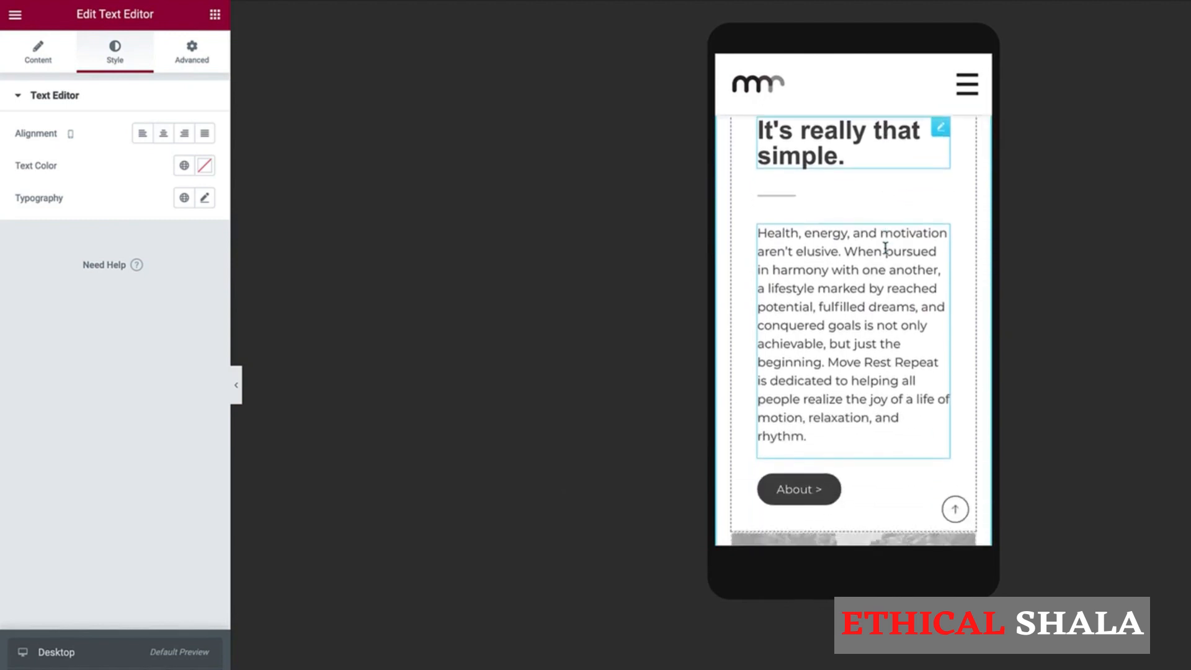
{"action": "scroll", "coordinate": [885, 248], "scroll_direction": "down", "scroll_amount": 3}
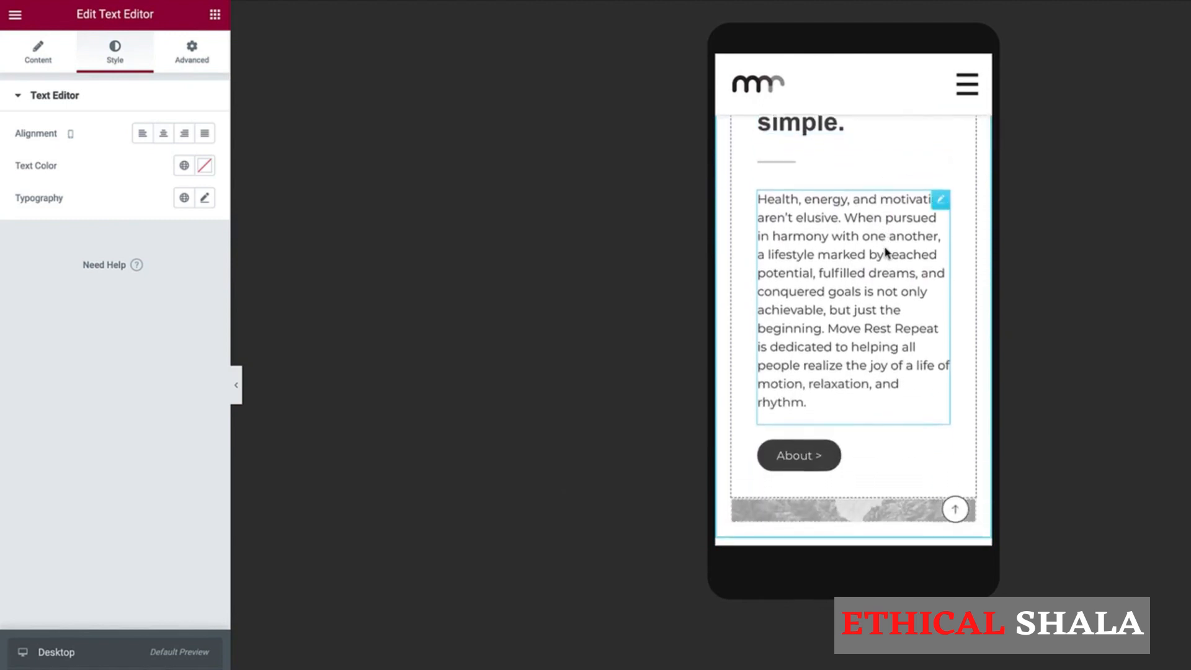
{"action": "scroll", "coordinate": [806, 415], "scroll_direction": "up", "scroll_amount": 3}
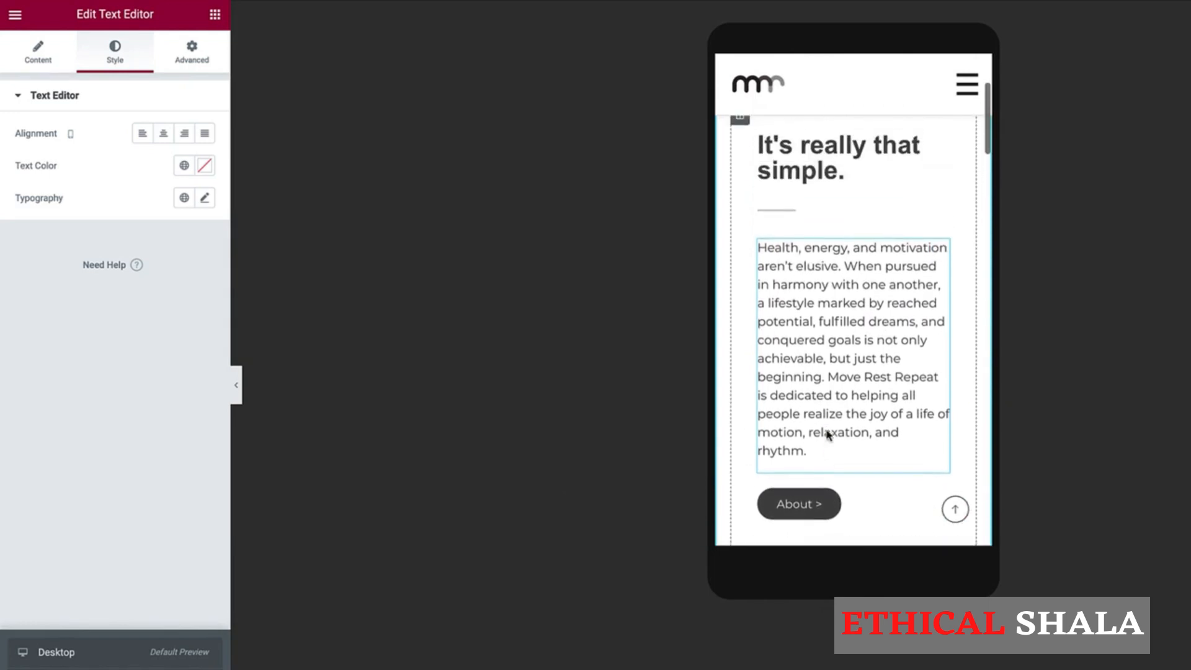
{"action": "scroll", "coordinate": [827, 429], "scroll_direction": "up", "scroll_amount": 2}
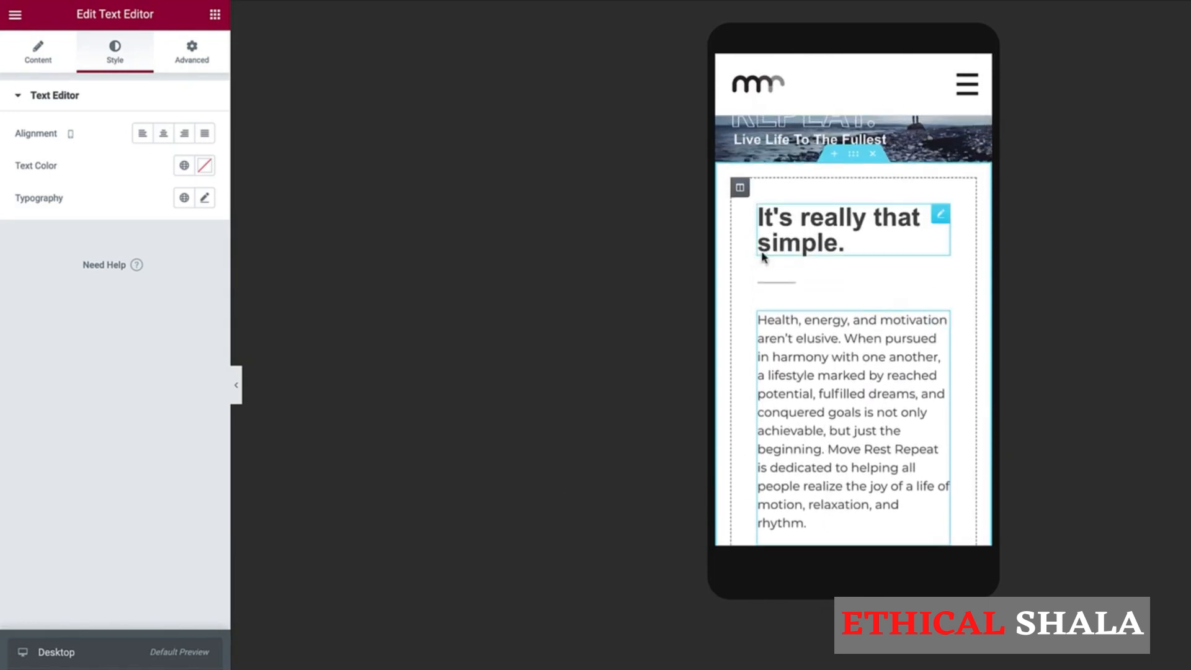
{"action": "left_click", "coordinate": [740, 189]}
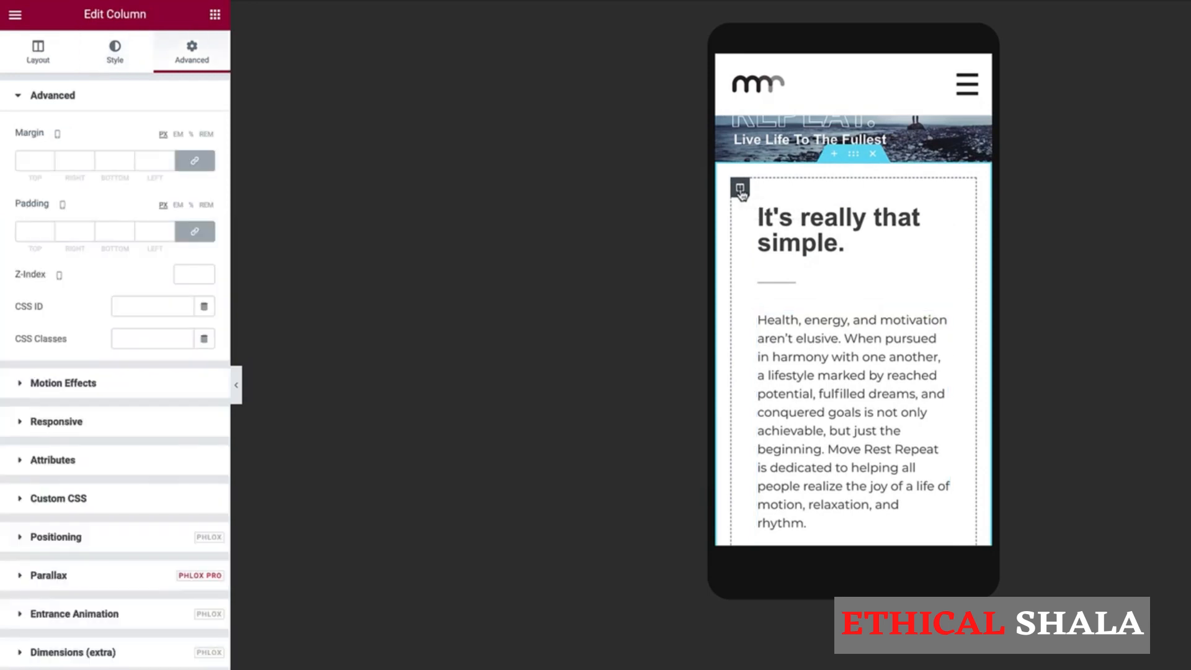
{"action": "left_click", "coordinate": [196, 236]}
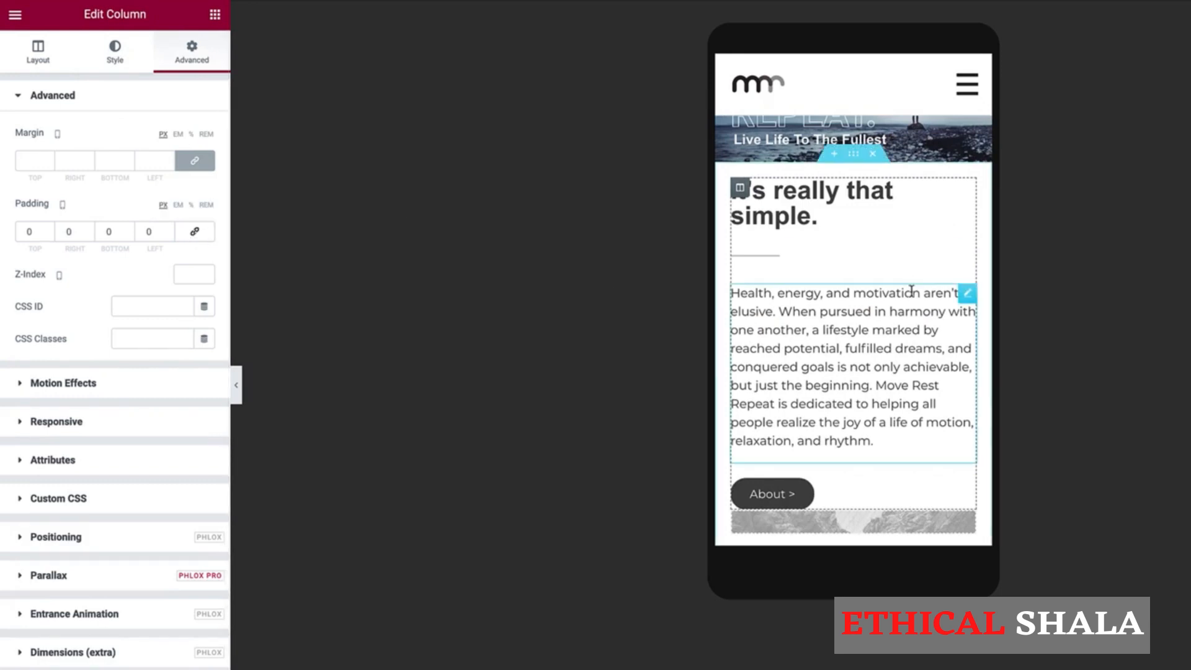
Check the spacing and alignment of the "It's really that simple." section in the mobile and tablet previews
{"action": "scroll", "coordinate": [911, 290], "scroll_direction": "down", "scroll_amount": 3}
{"action": "scroll", "coordinate": [912, 290], "scroll_direction": "down", "scroll_amount": 2}
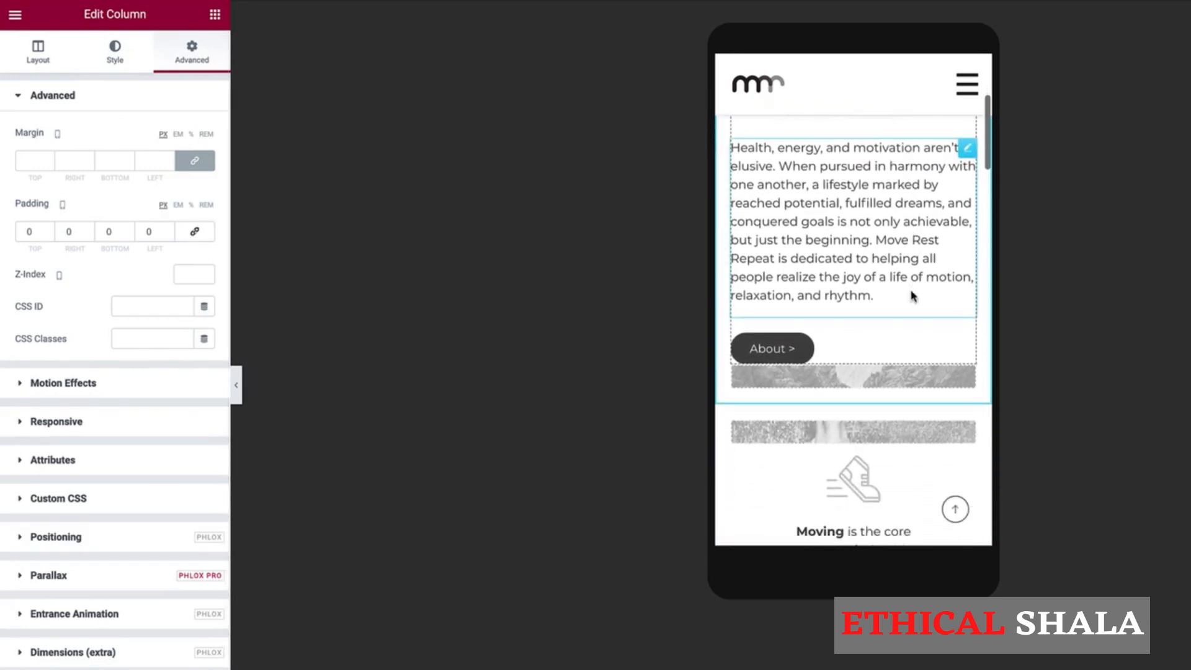
{"action": "scroll", "coordinate": [912, 296], "scroll_direction": "up", "scroll_amount": 1}
{"action": "scroll", "coordinate": [913, 296], "scroll_direction": "up", "scroll_amount": 4}
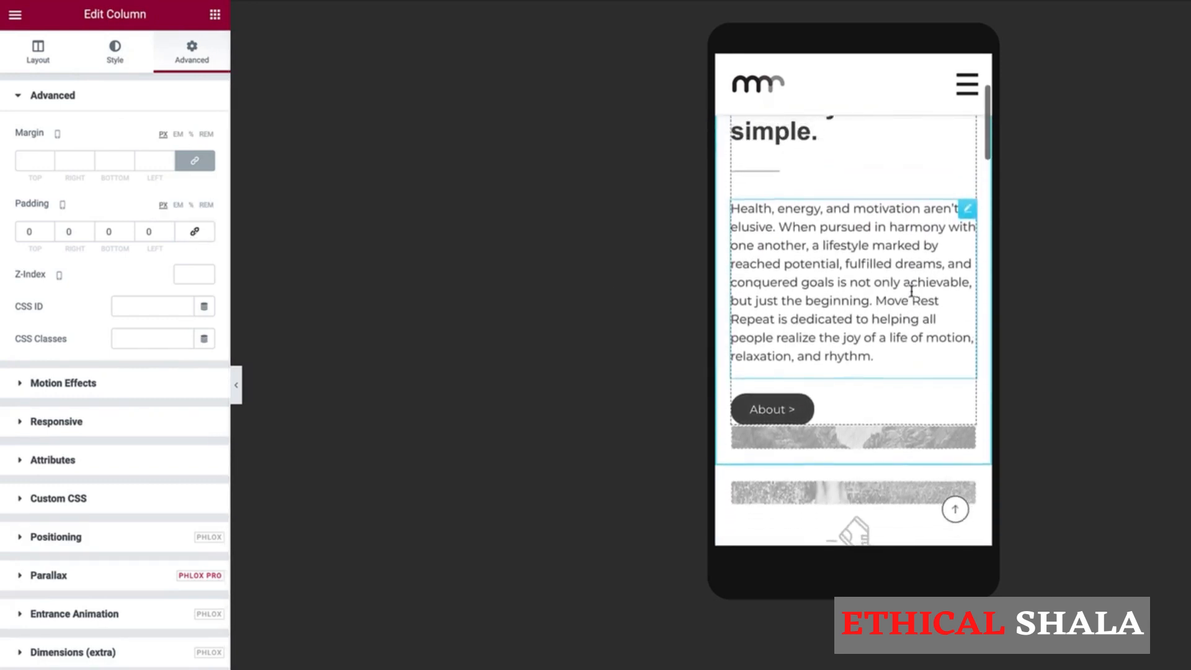
{"action": "scroll", "coordinate": [911, 296], "scroll_direction": "up", "scroll_amount": 1}
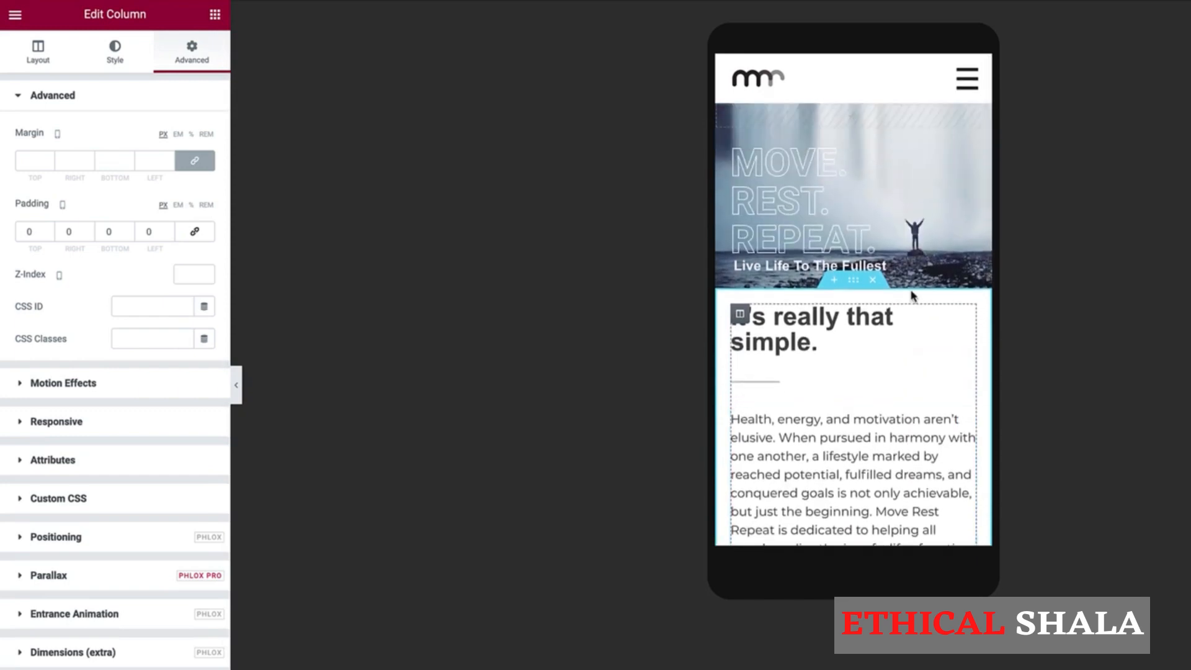
{"action": "scroll", "coordinate": [912, 296], "scroll_direction": "down", "scroll_amount": 2}
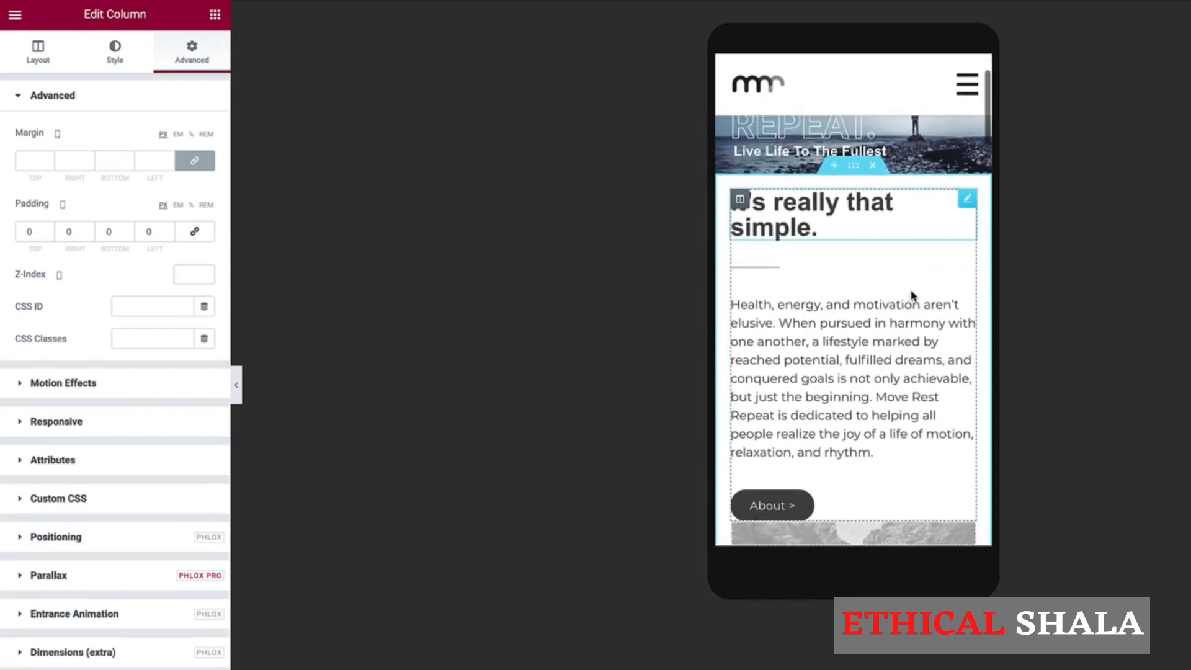
{"action": "left_click", "coordinate": [79, 656]}
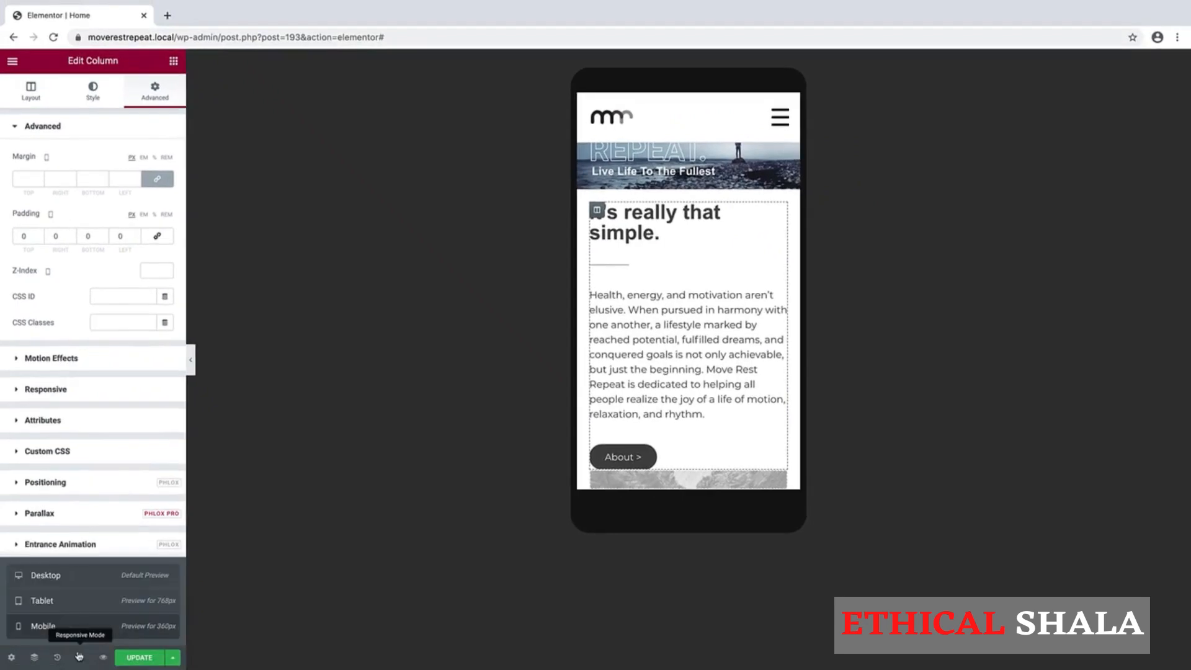
{"action": "left_click", "coordinate": [73, 600]}
{"action": "scroll", "coordinate": [595, 476], "scroll_direction": "down", "scroll_amount": 1}
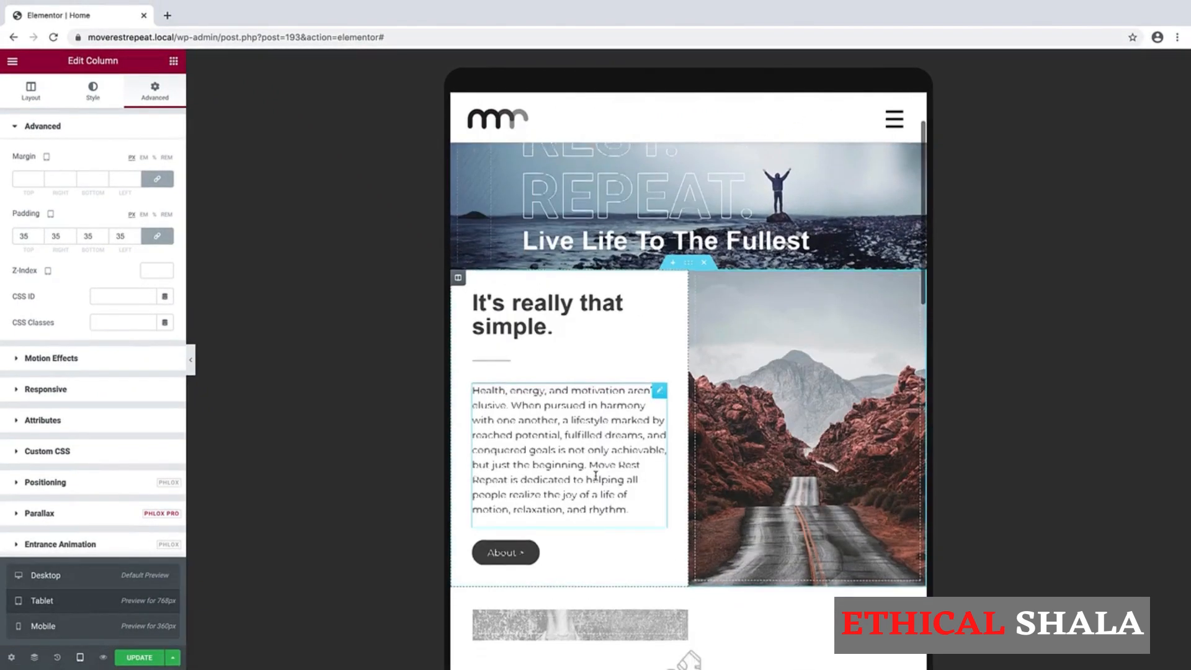
{"action": "scroll", "coordinate": [596, 477], "scroll_direction": "down", "scroll_amount": 1}
{"action": "scroll", "coordinate": [596, 477], "scroll_direction": "up", "scroll_amount": 1}
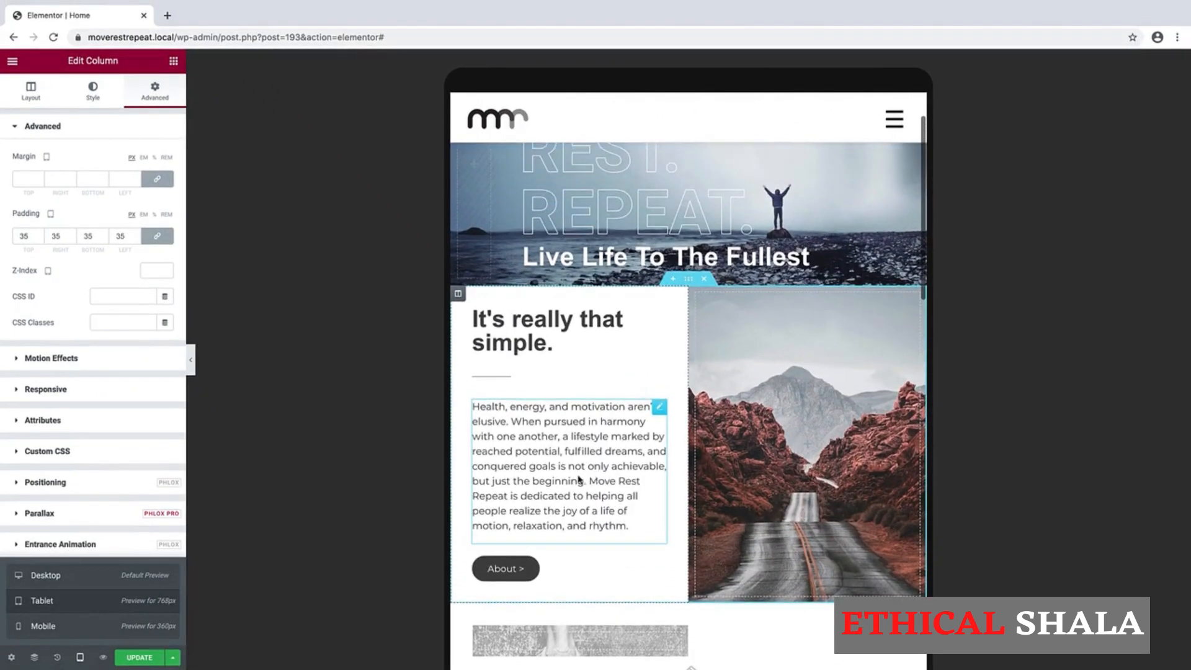
Examine the desktop layout of the "It's really that simple." section and the Moving, Resting and Repeating section below it
{"action": "left_click", "coordinate": [116, 572]}
{"action": "scroll", "coordinate": [589, 585], "scroll_direction": "down", "scroll_amount": 6}
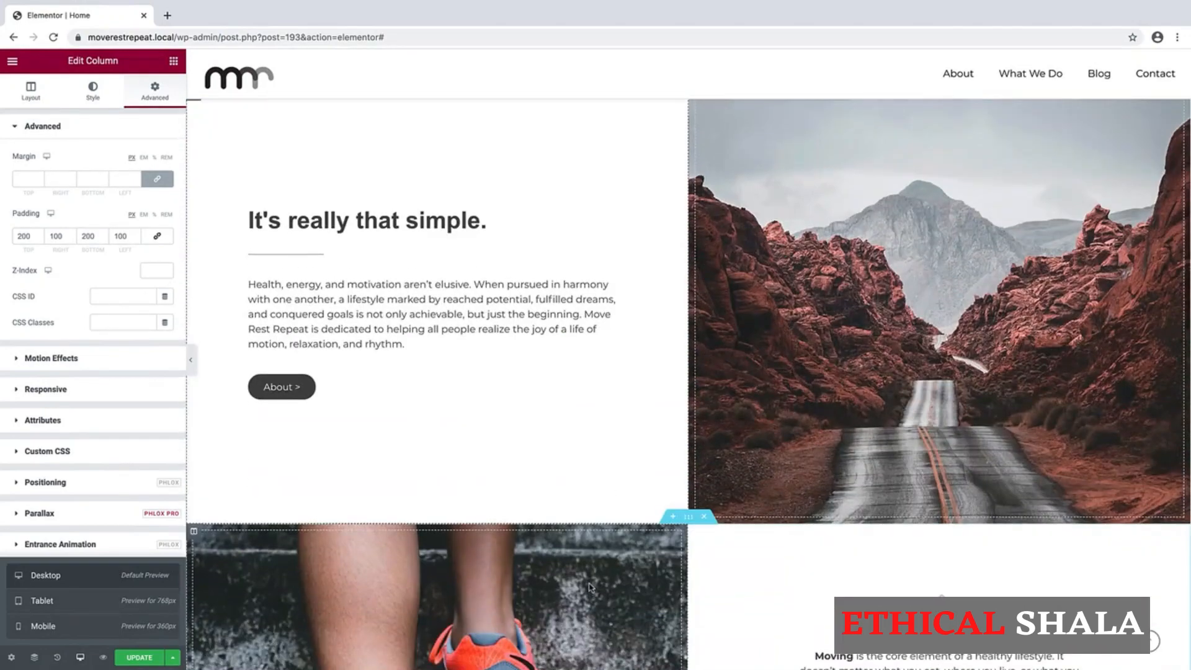
{"action": "scroll", "coordinate": [589, 586], "scroll_direction": "up", "scroll_amount": 1}
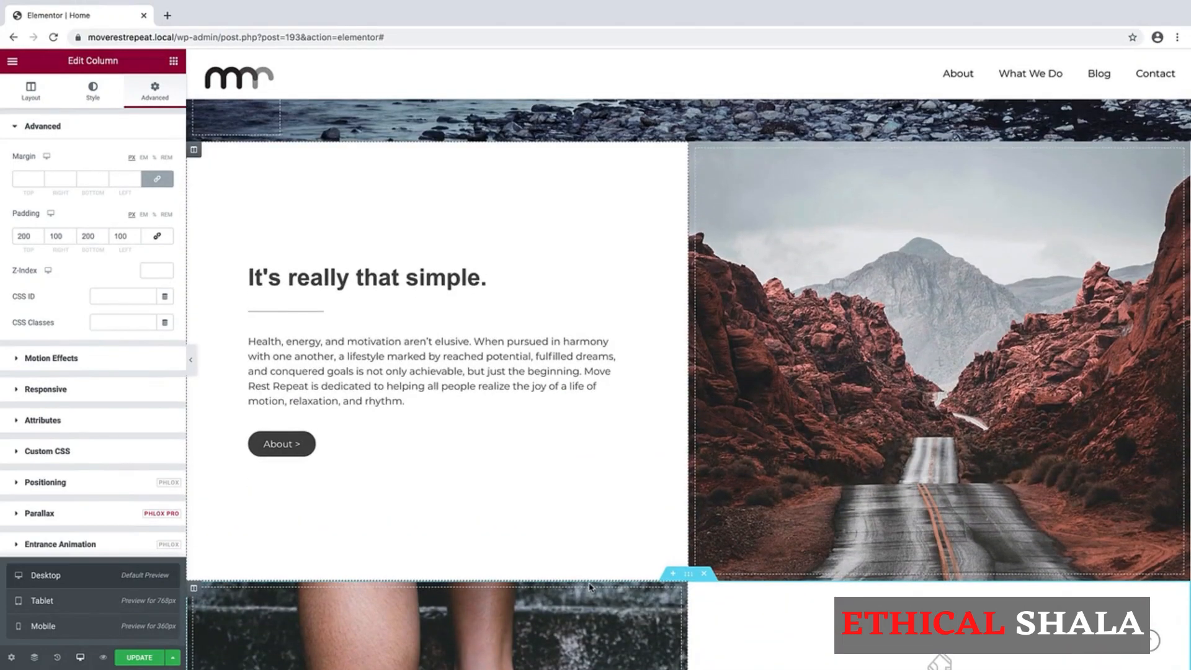
{"action": "scroll", "coordinate": [589, 586], "scroll_direction": "down", "scroll_amount": 6}
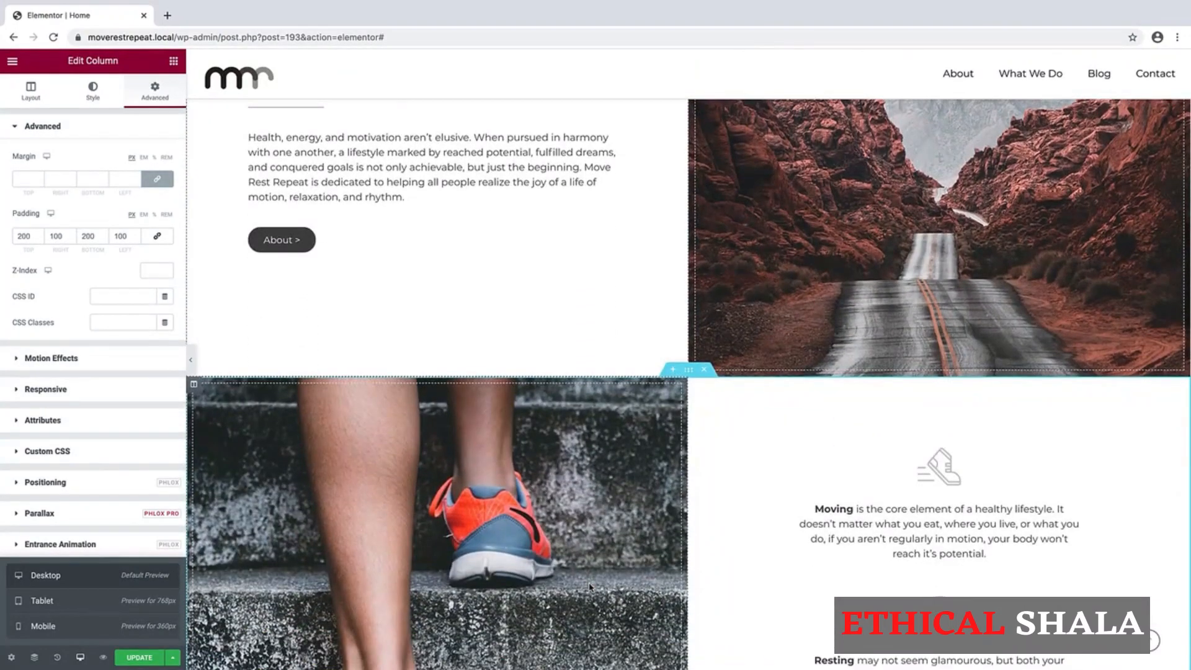
{"action": "scroll", "coordinate": [589, 586], "scroll_direction": "down", "scroll_amount": 1}
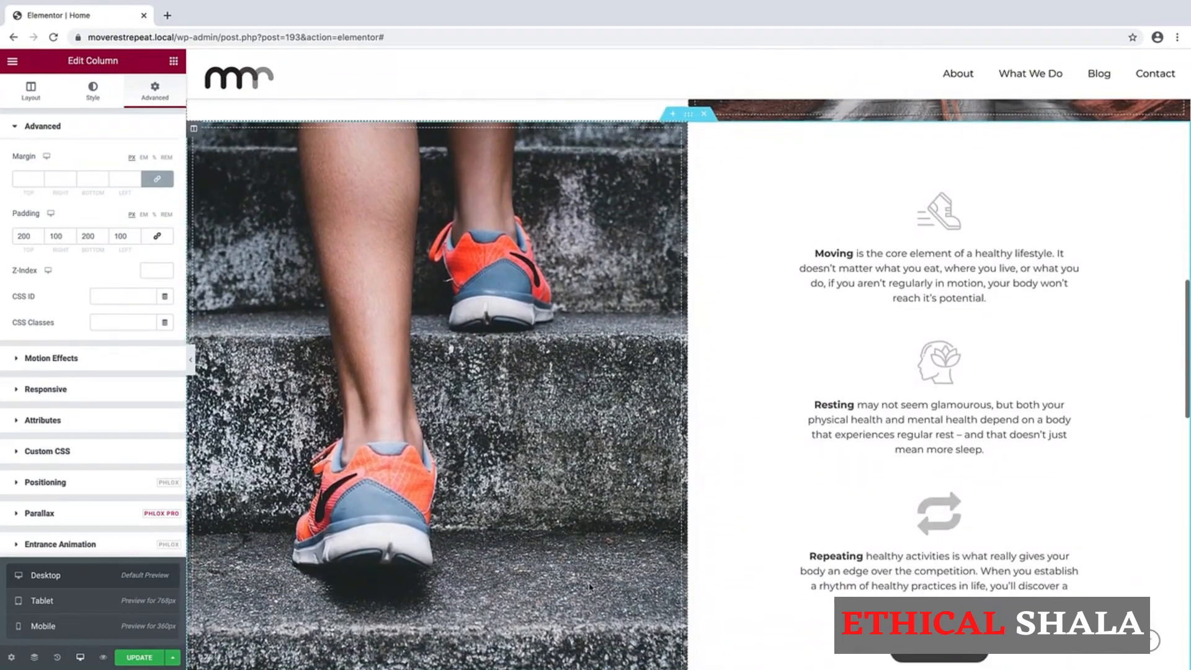
Return to the tablet preview and turn off Hide On Tablet for the running-shoes image column beside the Moving, Resting and Repeating text
{"action": "left_click", "coordinate": [62, 610]}
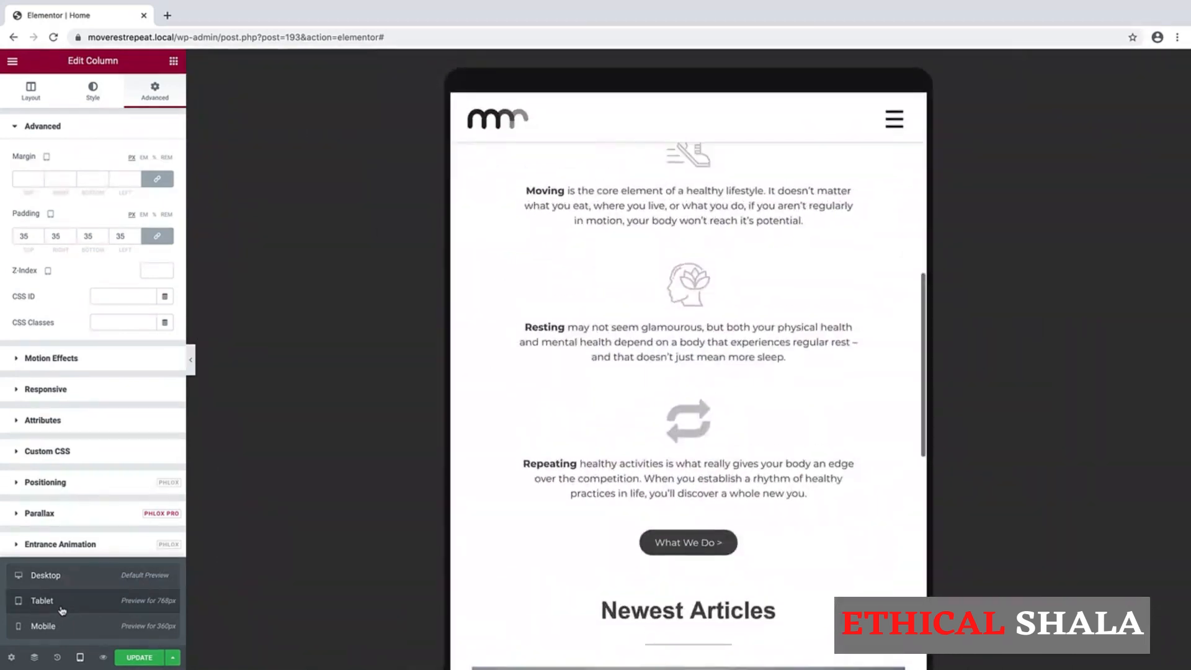
{"action": "scroll", "coordinate": [459, 513], "scroll_direction": "up", "scroll_amount": 10}
{"action": "scroll", "coordinate": [593, 564], "scroll_direction": "down", "scroll_amount": 3}
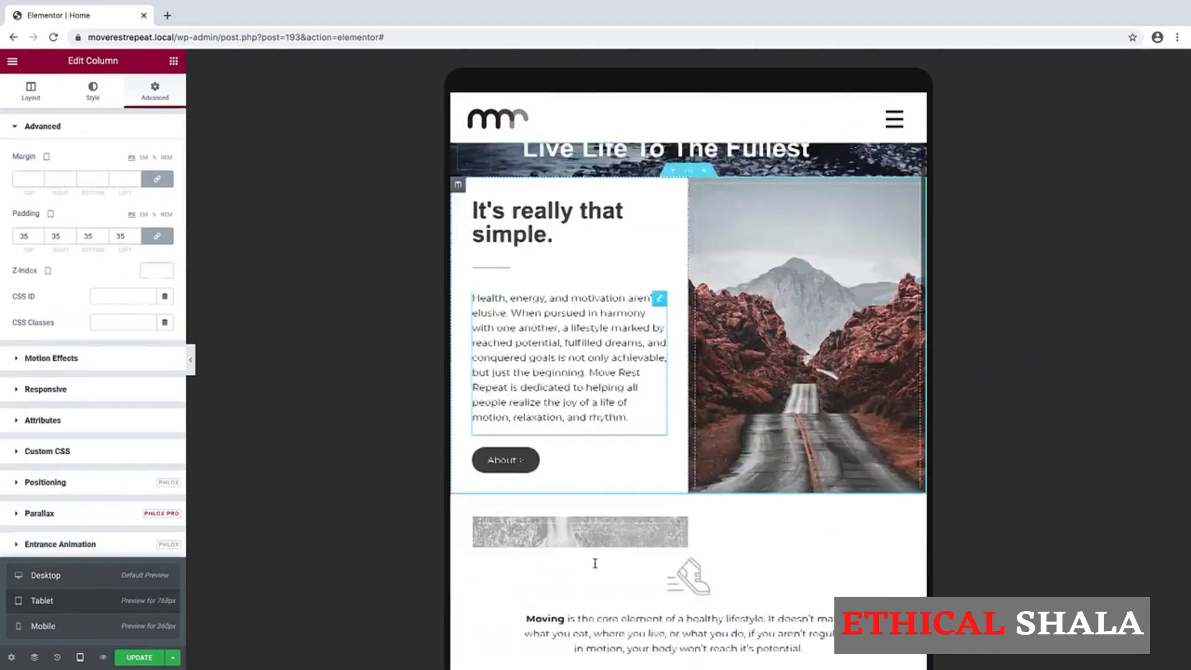
{"action": "left_click", "coordinate": [688, 487]}
{"action": "scroll", "coordinate": [654, 476], "scroll_direction": "down", "scroll_amount": 3}
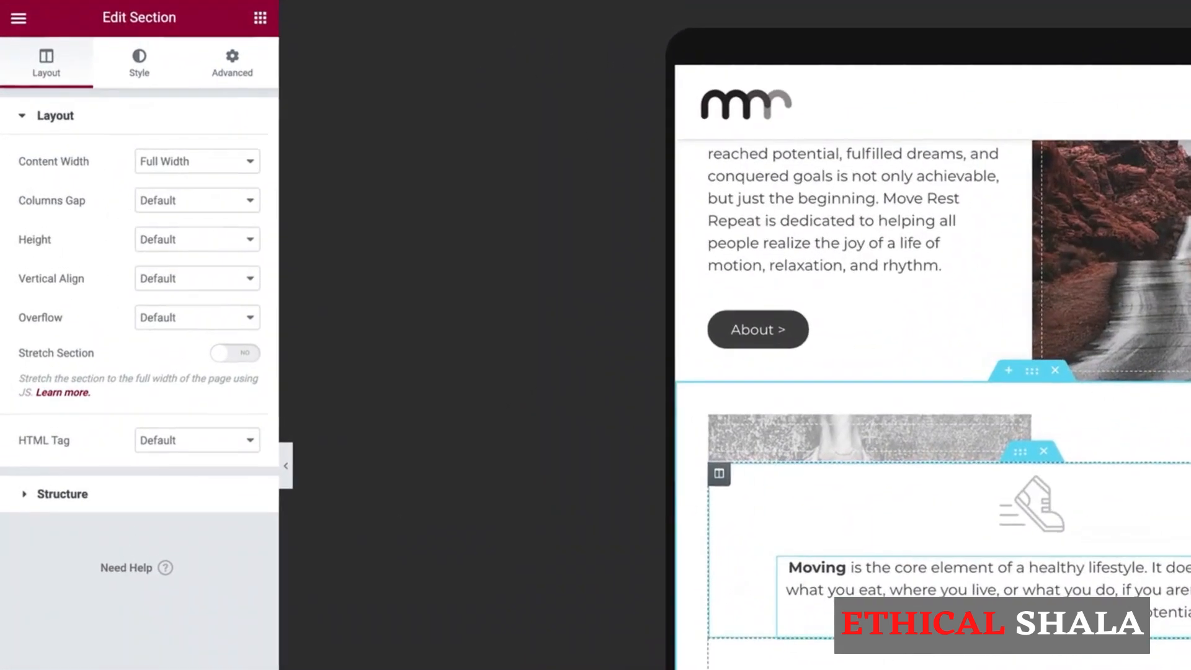
{"action": "left_click", "coordinate": [720, 426]}
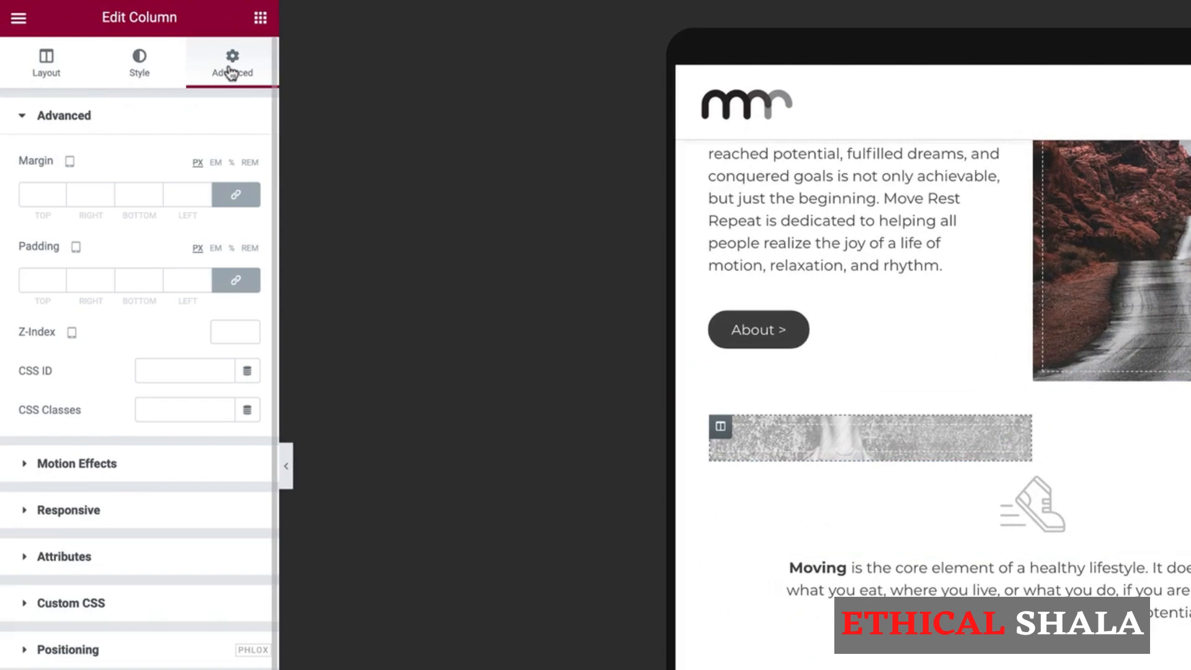
{"action": "left_click", "coordinate": [26, 512]}
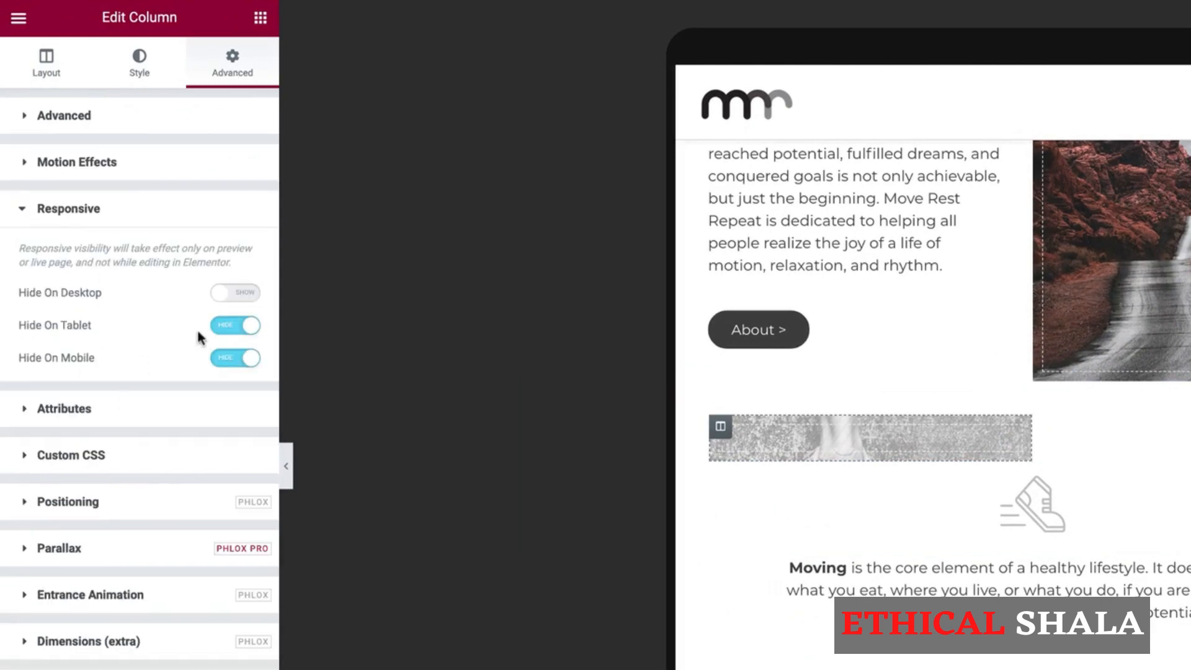
{"action": "left_click", "coordinate": [235, 335]}
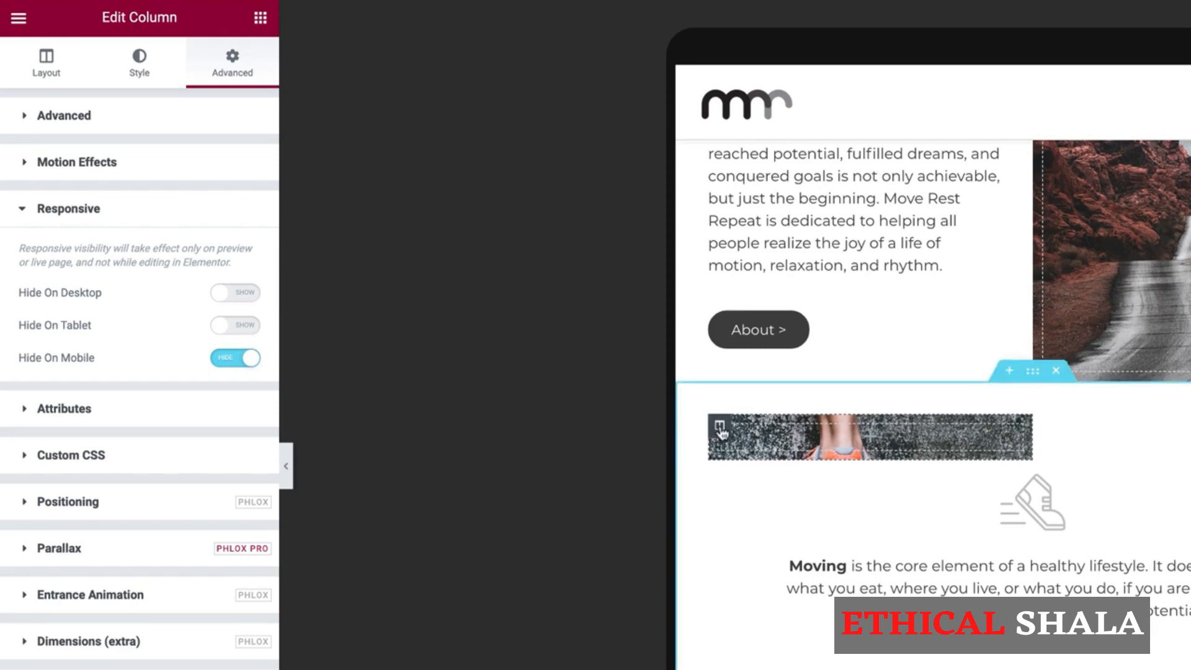
Set the tablet width of the running-shoes image column to 50%
{"action": "left_click", "coordinate": [47, 60]}
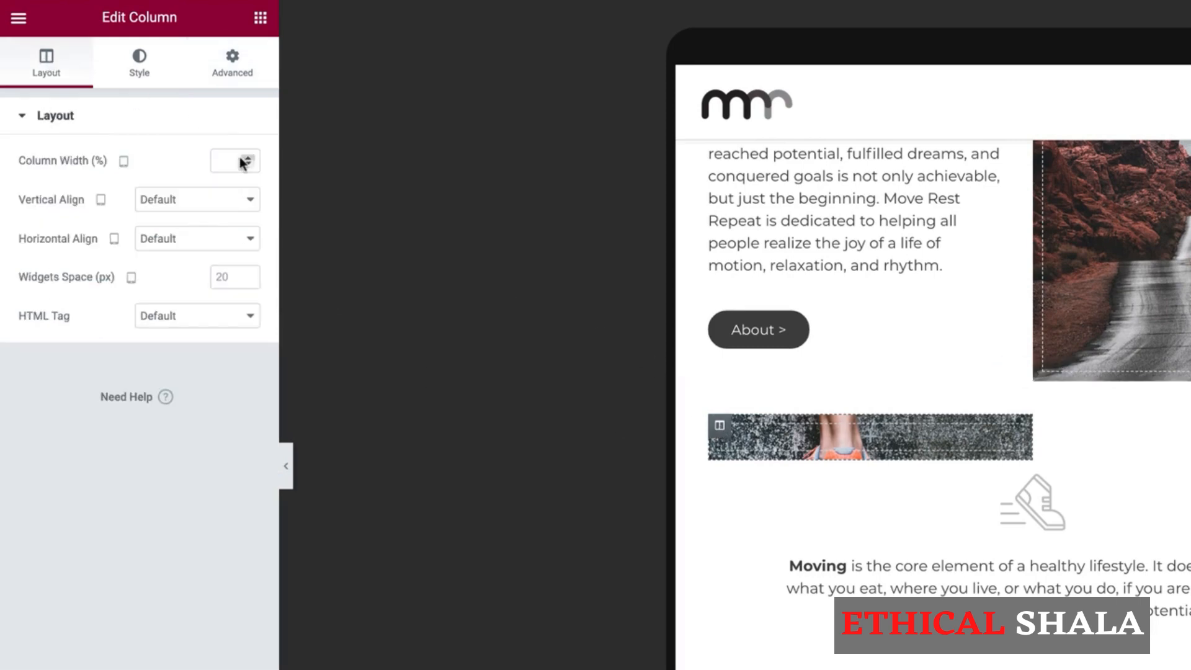
{"action": "left_click", "coordinate": [220, 160]}
{"action": "type", "text": "50"}
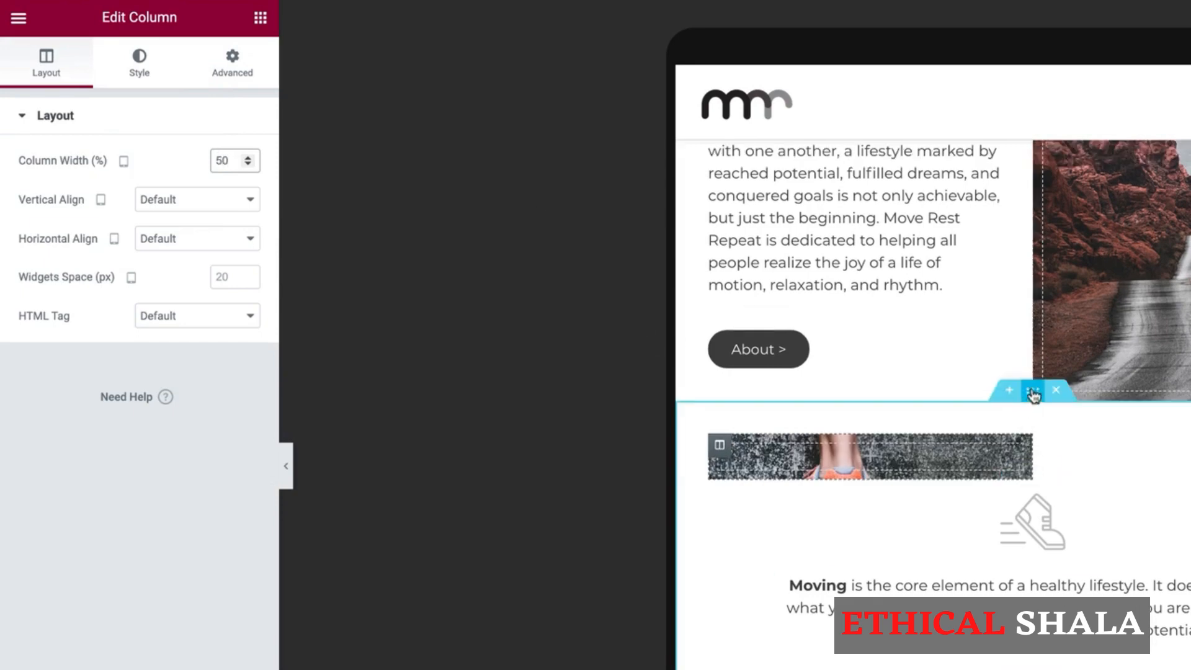
Set the tablet padding of the Moving, Resting and Repeating section to 0 px on all sides
{"action": "left_click", "coordinate": [1033, 392]}
{"action": "left_click", "coordinate": [227, 65]}
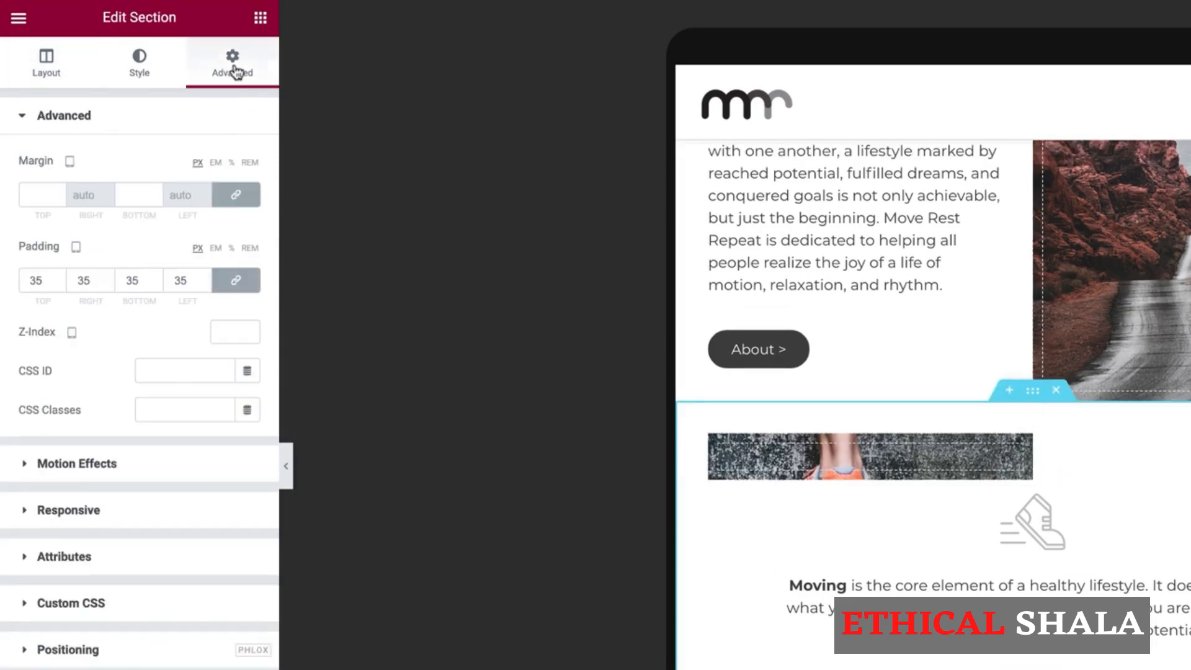
{"action": "double_click", "coordinate": [186, 282]}
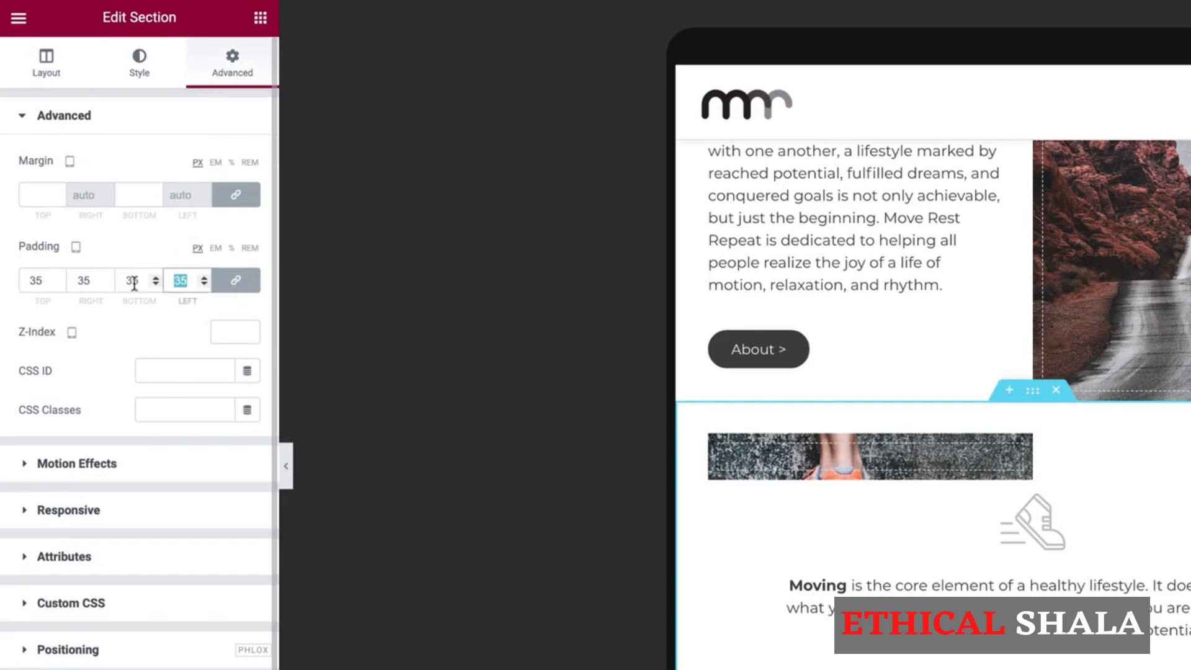
{"action": "type", "text": "0"}
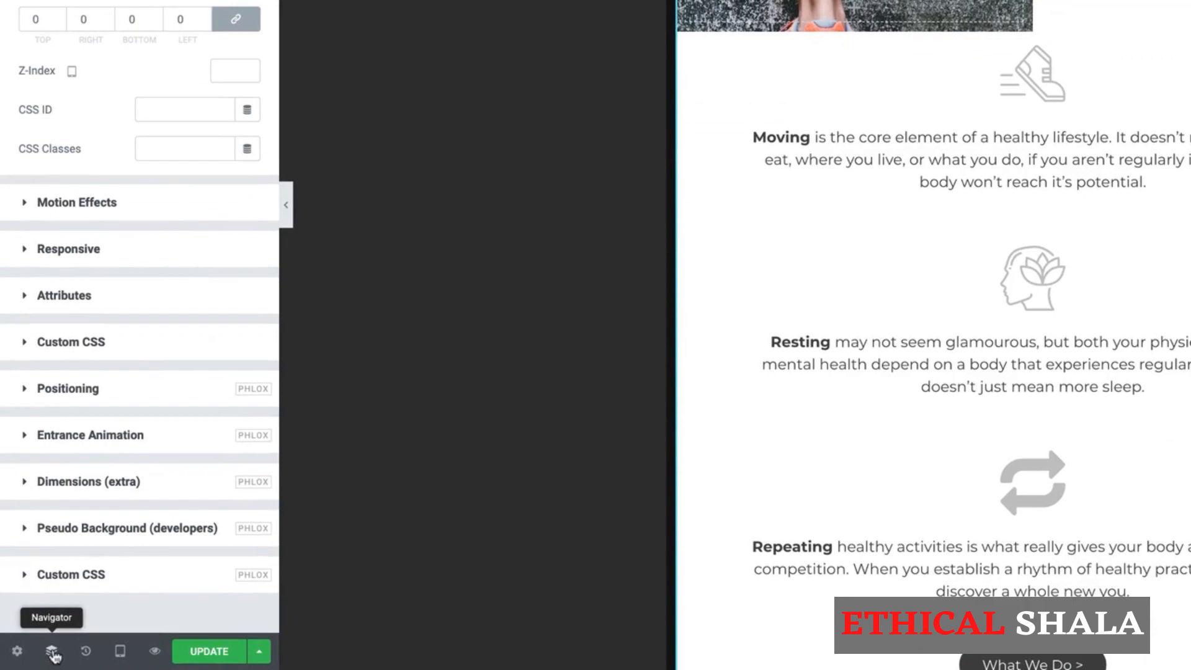
Select the outer column holding the Moving, Resting and Repeating text in the Navigator and set its tablet width to 50%
{"action": "left_click", "coordinate": [53, 651]}
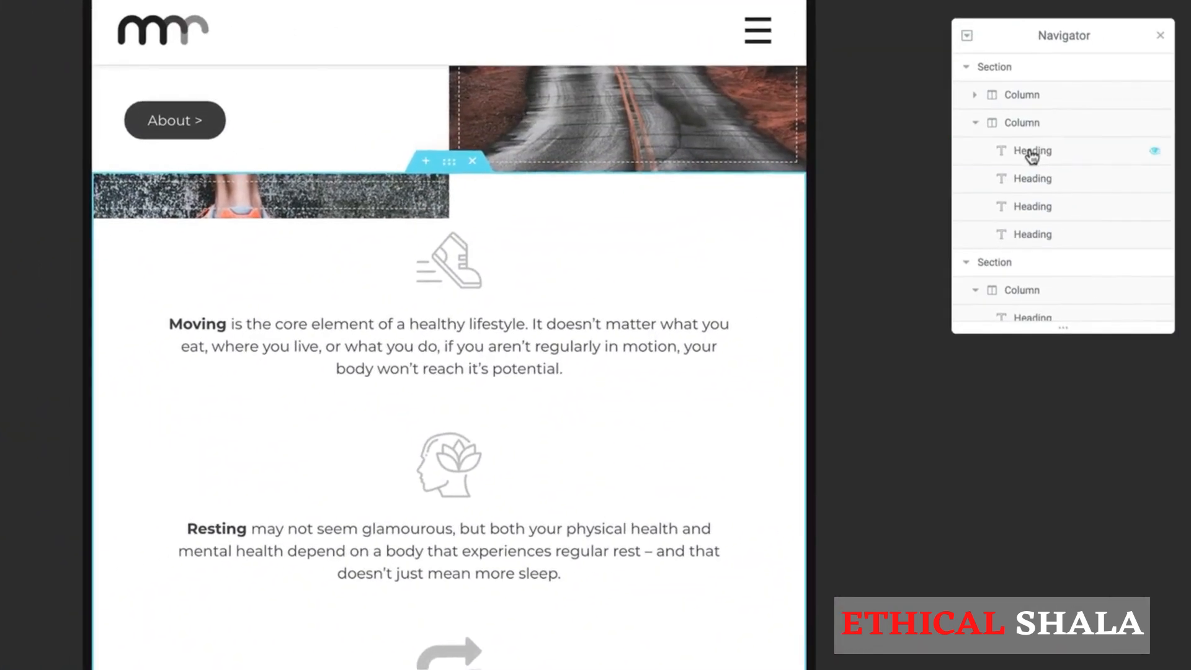
{"action": "left_click", "coordinate": [1031, 154]}
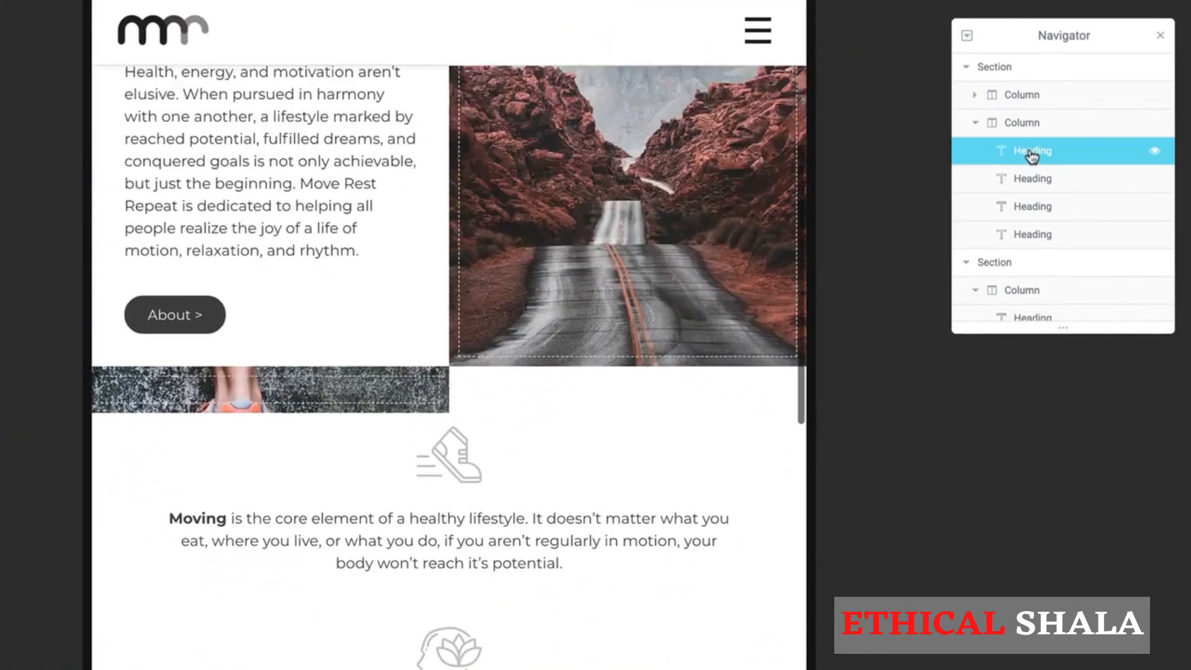
{"action": "scroll", "coordinate": [1033, 186], "scroll_direction": "down", "scroll_amount": 3}
{"action": "scroll", "coordinate": [1035, 187], "scroll_direction": "down", "scroll_amount": 2}
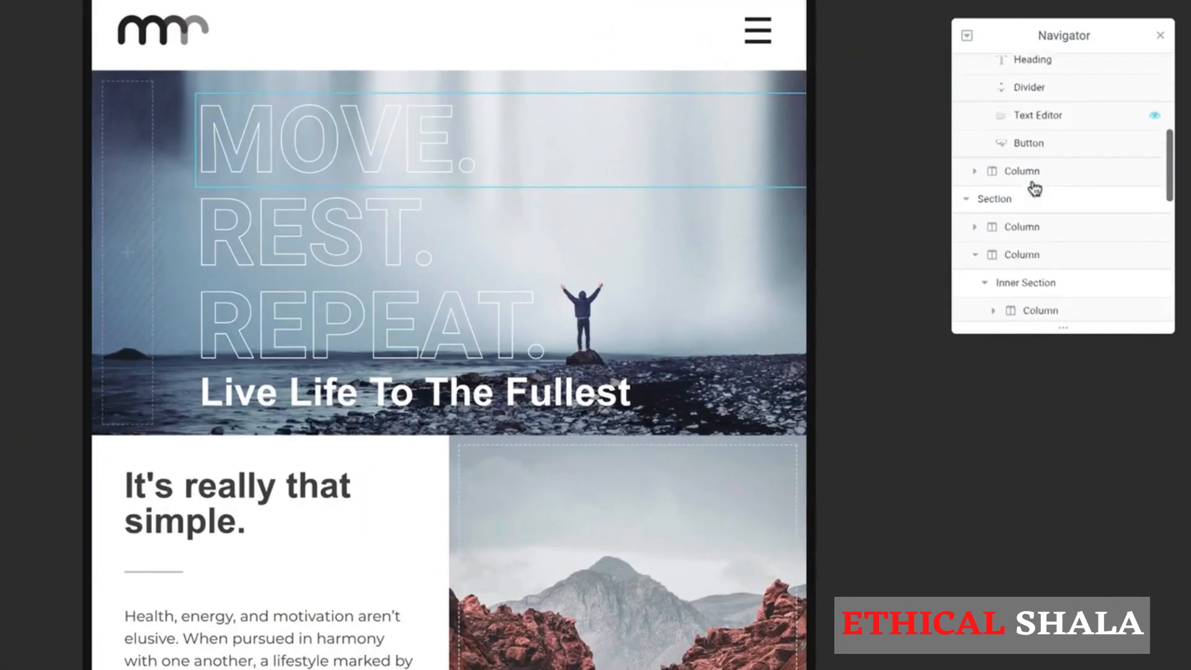
{"action": "left_click", "coordinate": [1009, 198]}
{"action": "left_click", "coordinate": [1014, 222]}
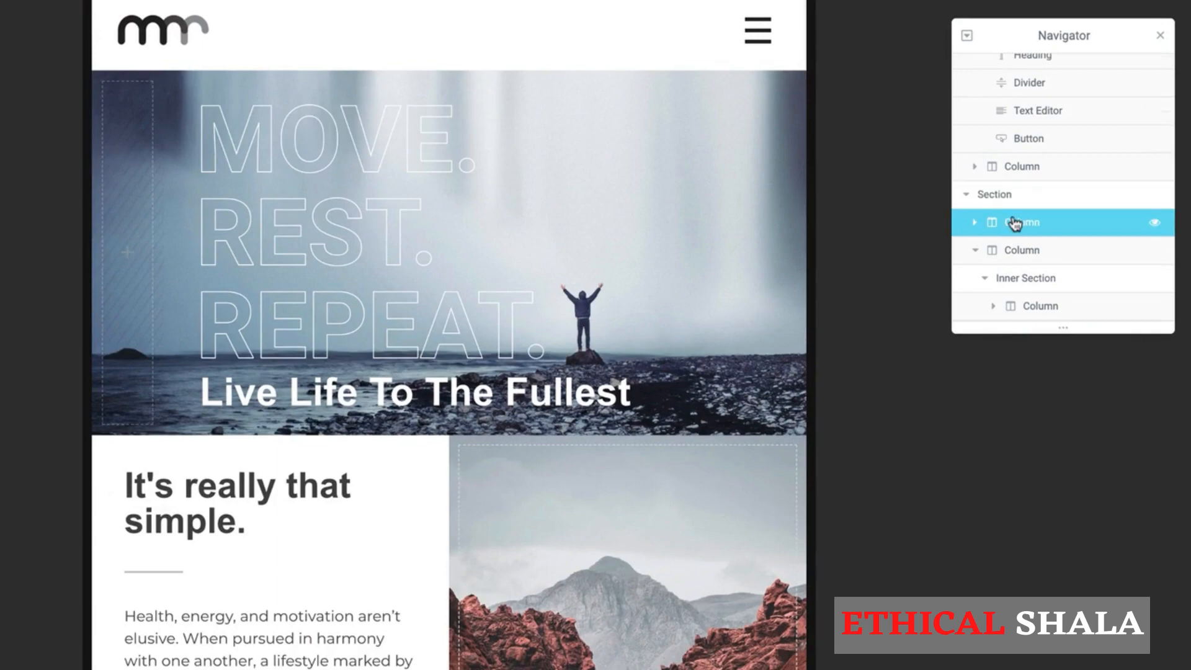
{"action": "scroll", "coordinate": [1015, 222], "scroll_direction": "down", "scroll_amount": 4}
{"action": "left_click", "coordinate": [1024, 184]}
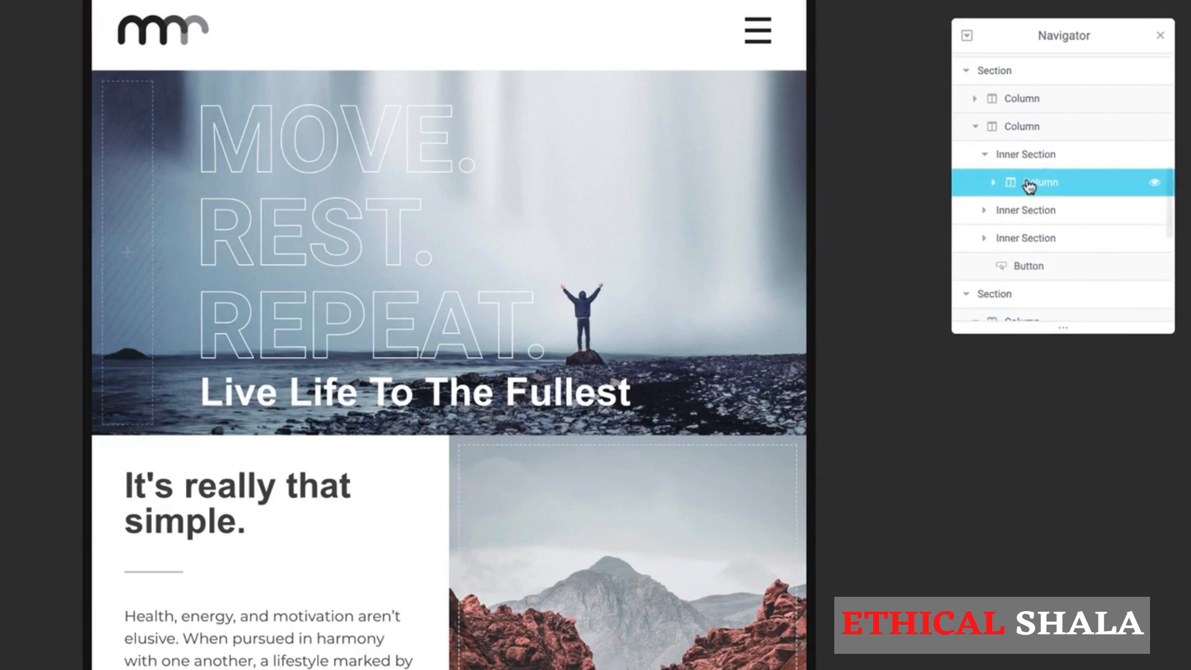
{"action": "scroll", "coordinate": [572, 507], "scroll_direction": "down", "scroll_amount": 5}
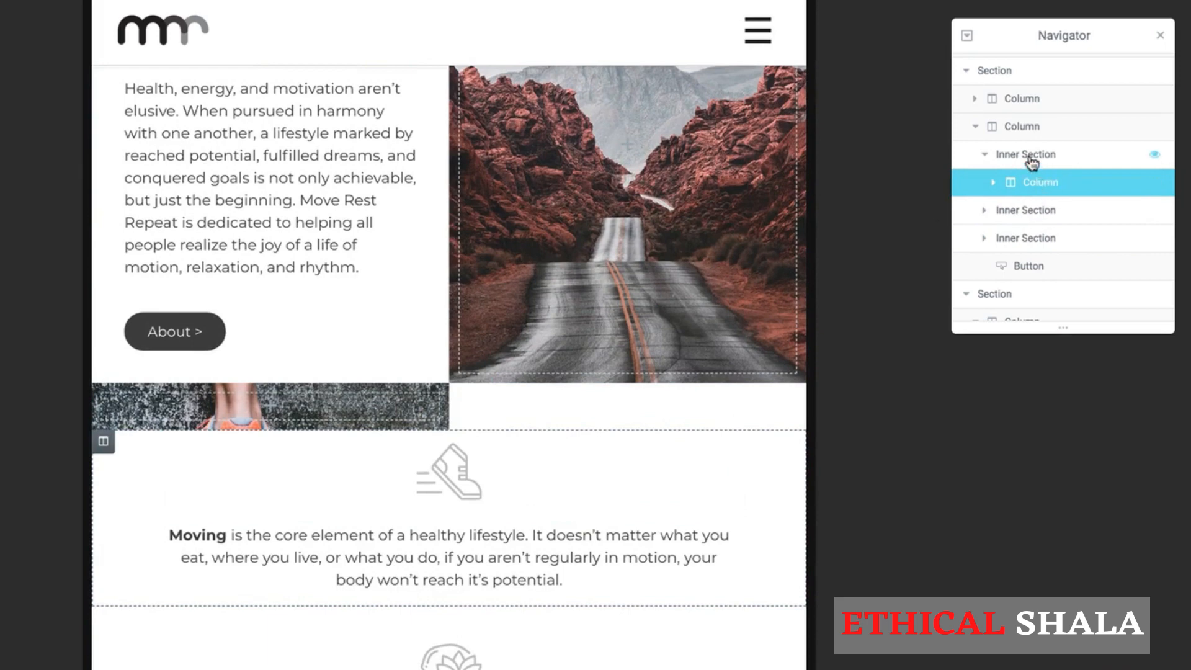
{"action": "left_click", "coordinate": [1027, 158]}
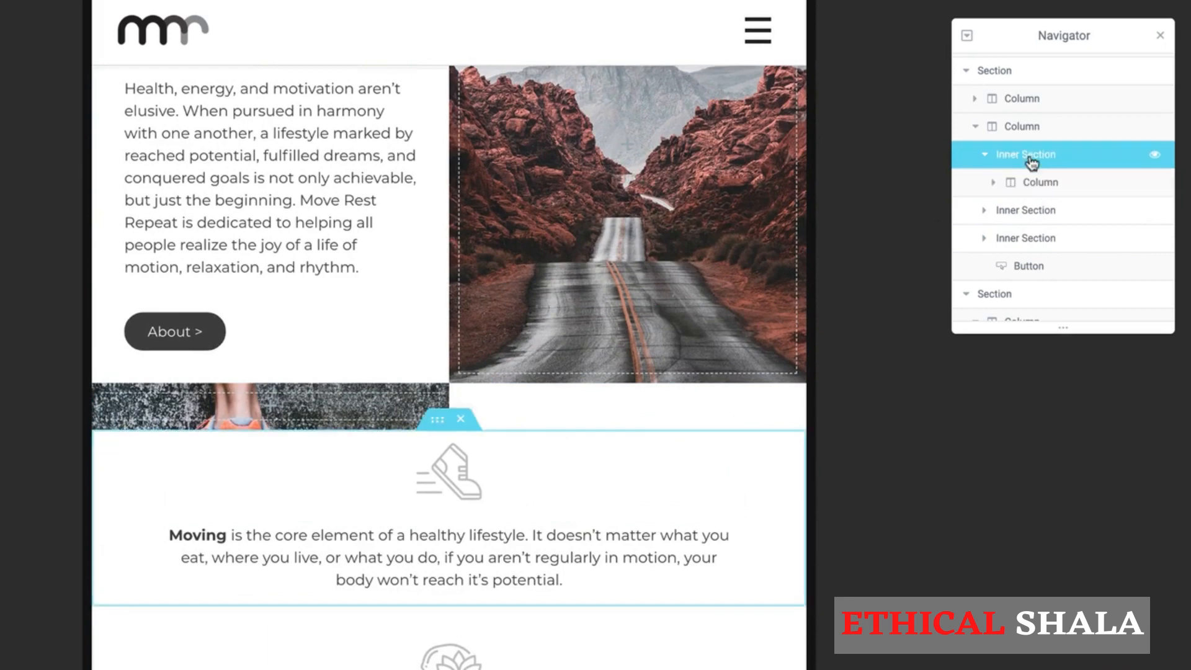
{"action": "left_click", "coordinate": [1009, 131]}
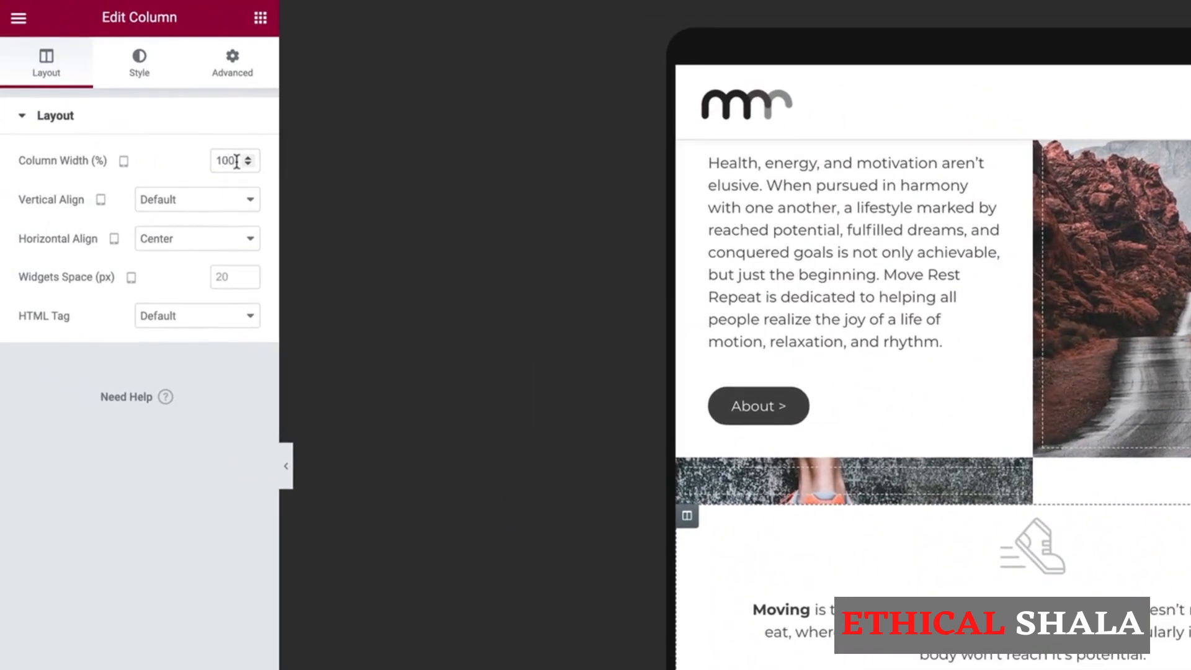
{"action": "type", "text": "50"}
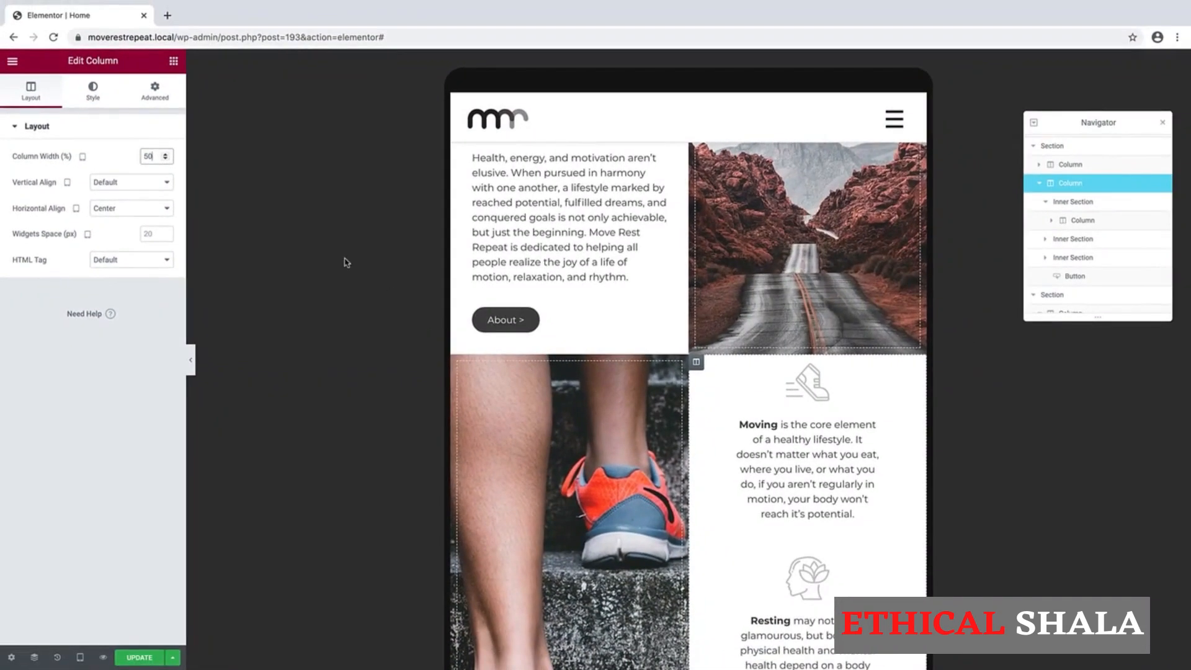
Set the tablet padding of the Moving, Resting and Repeating text column to 25 px at top and bottom
{"action": "left_click", "coordinate": [157, 93]}
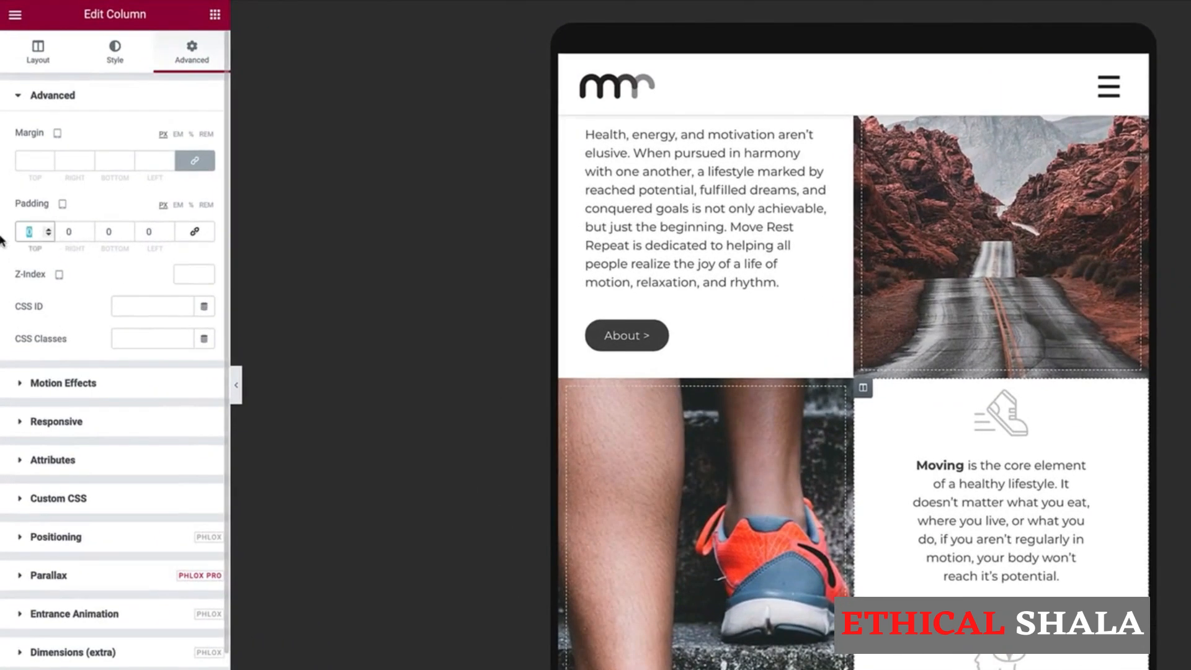
{"action": "type", "text": "25"}
{"action": "double_click", "coordinate": [127, 232]}
{"action": "type", "text": "25"}
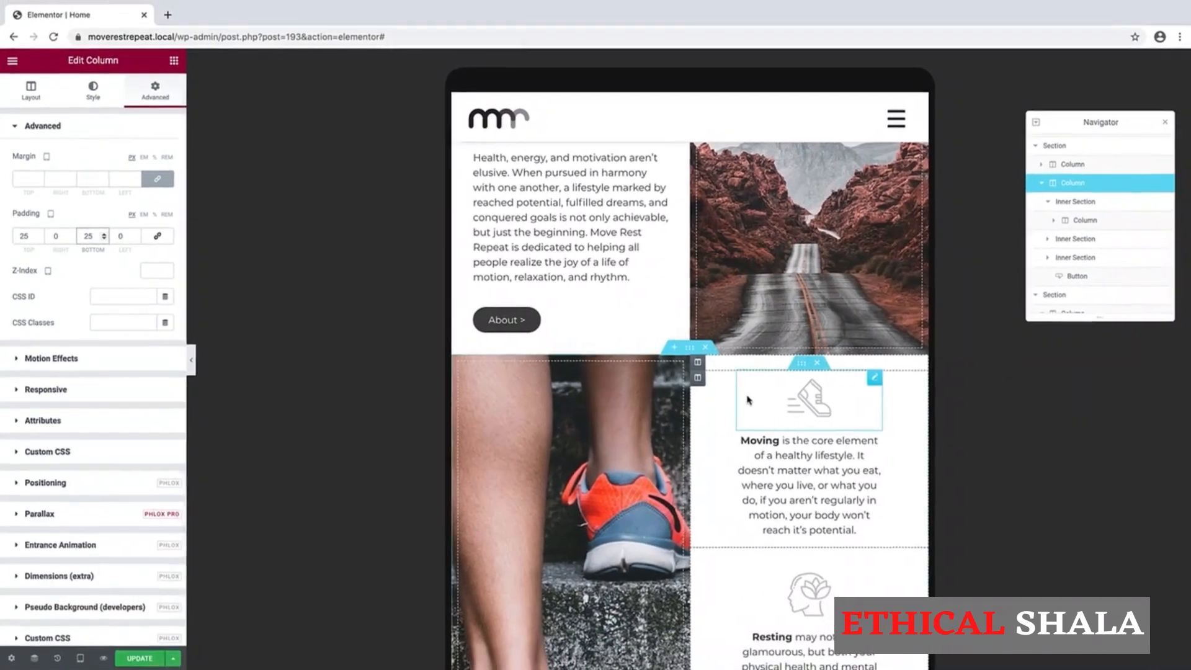
{"action": "scroll", "coordinate": [957, 498], "scroll_direction": "down", "scroll_amount": 2}
{"action": "scroll", "coordinate": [772, 452], "scroll_direction": "down", "scroll_amount": 5}
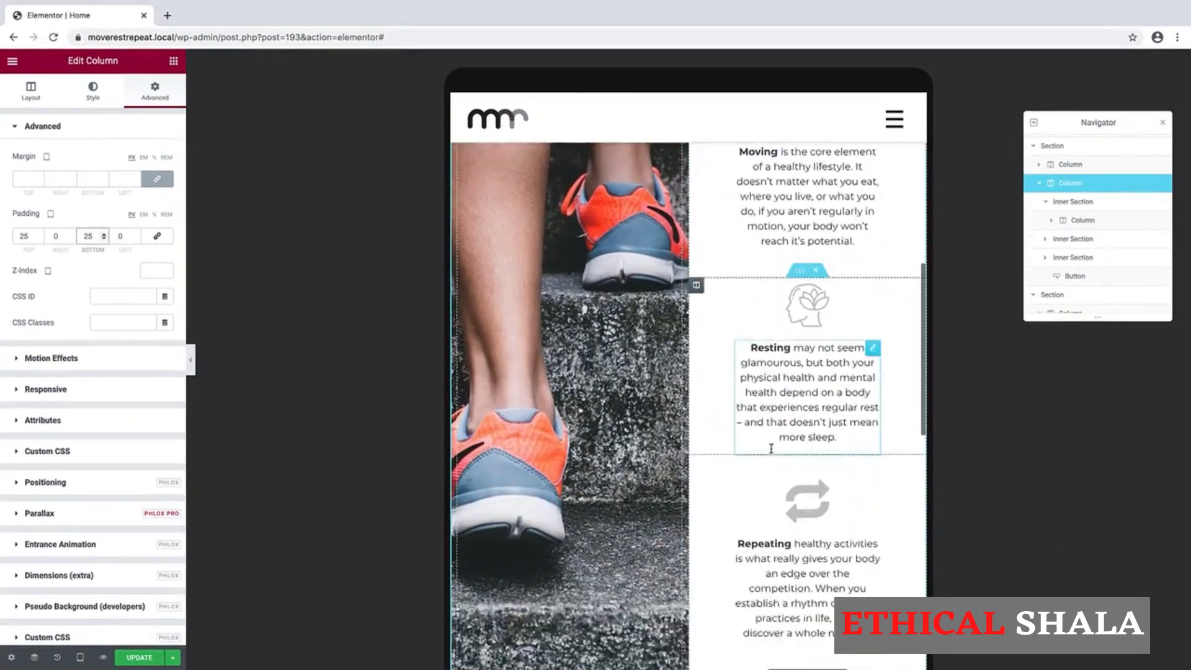
{"action": "scroll", "coordinate": [907, 301], "scroll_direction": "up", "scroll_amount": 4}
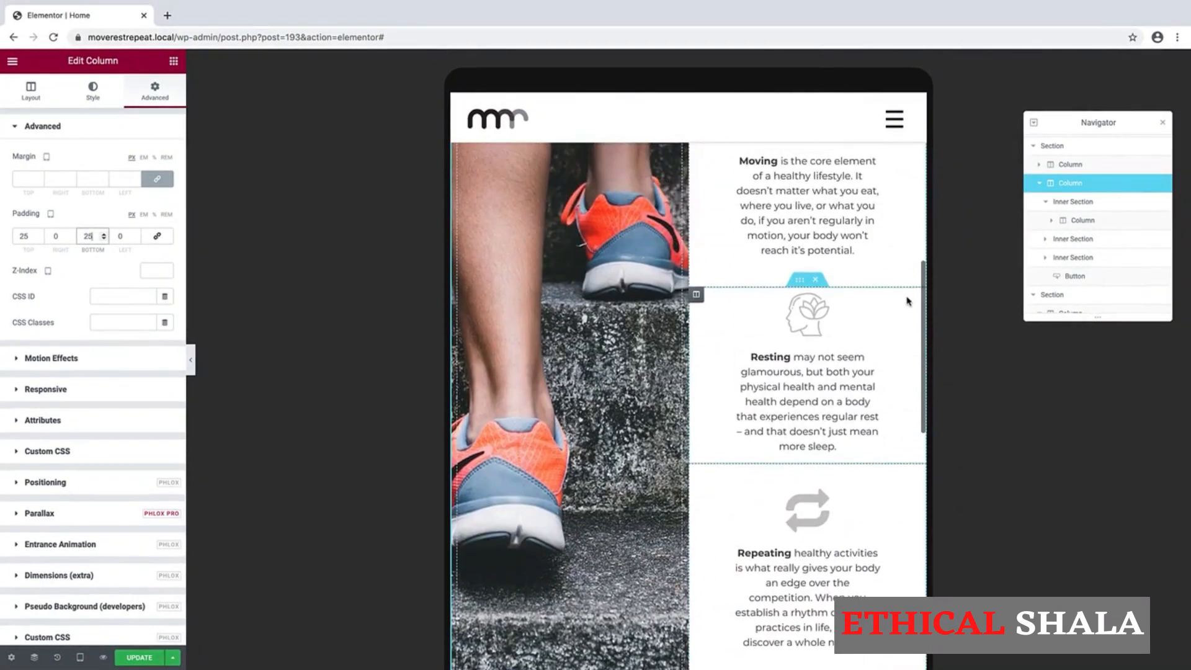
{"action": "scroll", "coordinate": [907, 302], "scroll_direction": "down", "scroll_amount": 3}
{"action": "scroll", "coordinate": [907, 301], "scroll_direction": "down", "scroll_amount": 2}
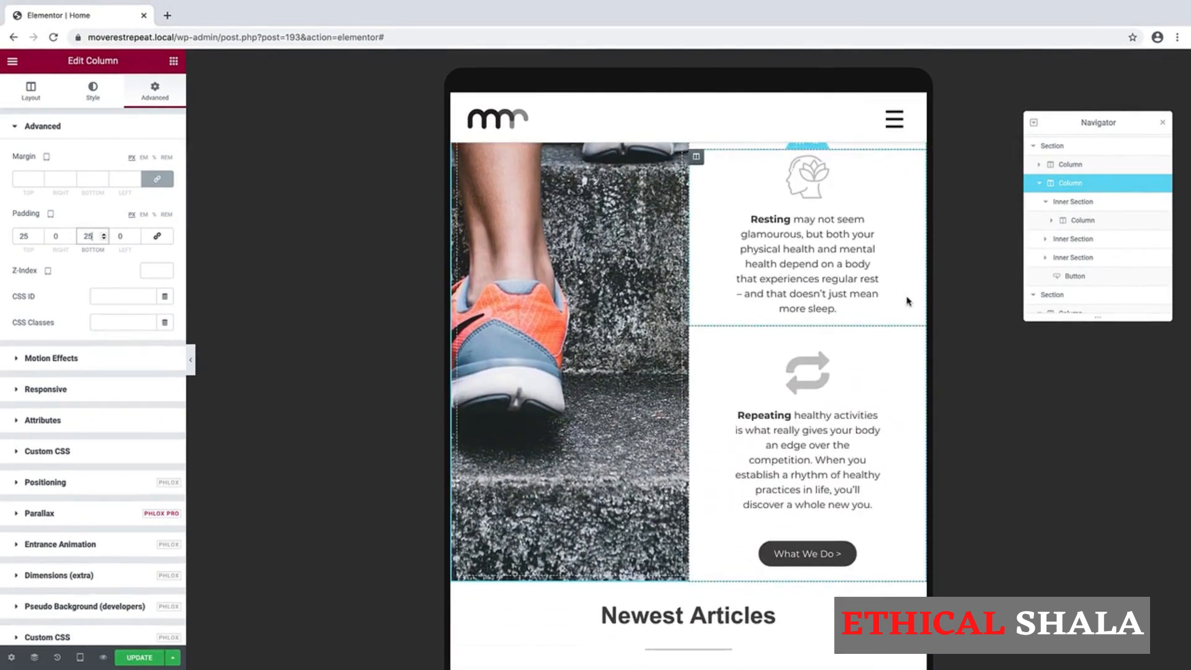
Switch to the mobile preview and turn off Hide On Mobile for the running-shoes image column
{"action": "left_click", "coordinate": [80, 656]}
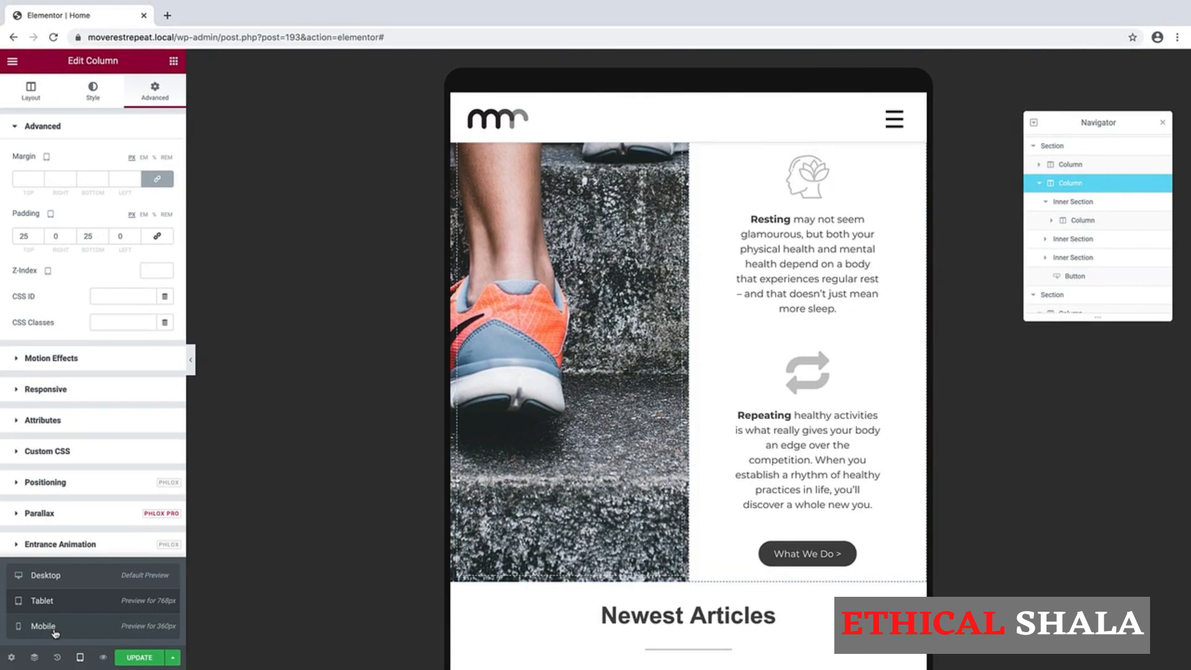
{"action": "left_click", "coordinate": [54, 632]}
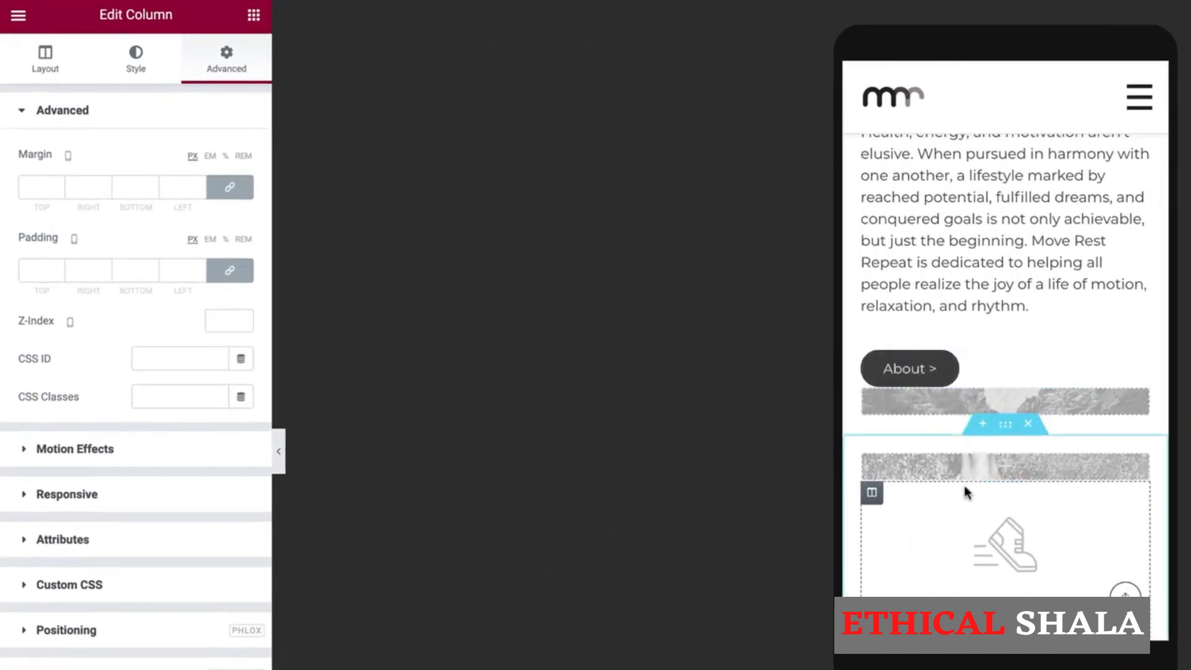
{"action": "left_click", "coordinate": [872, 358]}
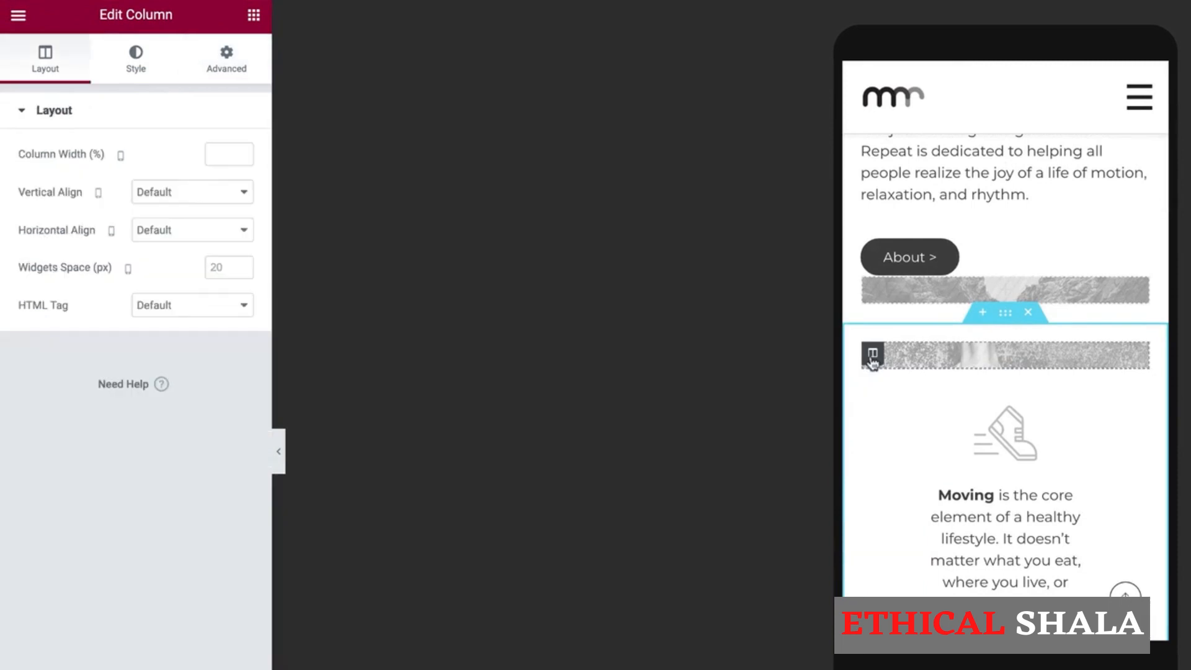
{"action": "left_click", "coordinate": [227, 59]}
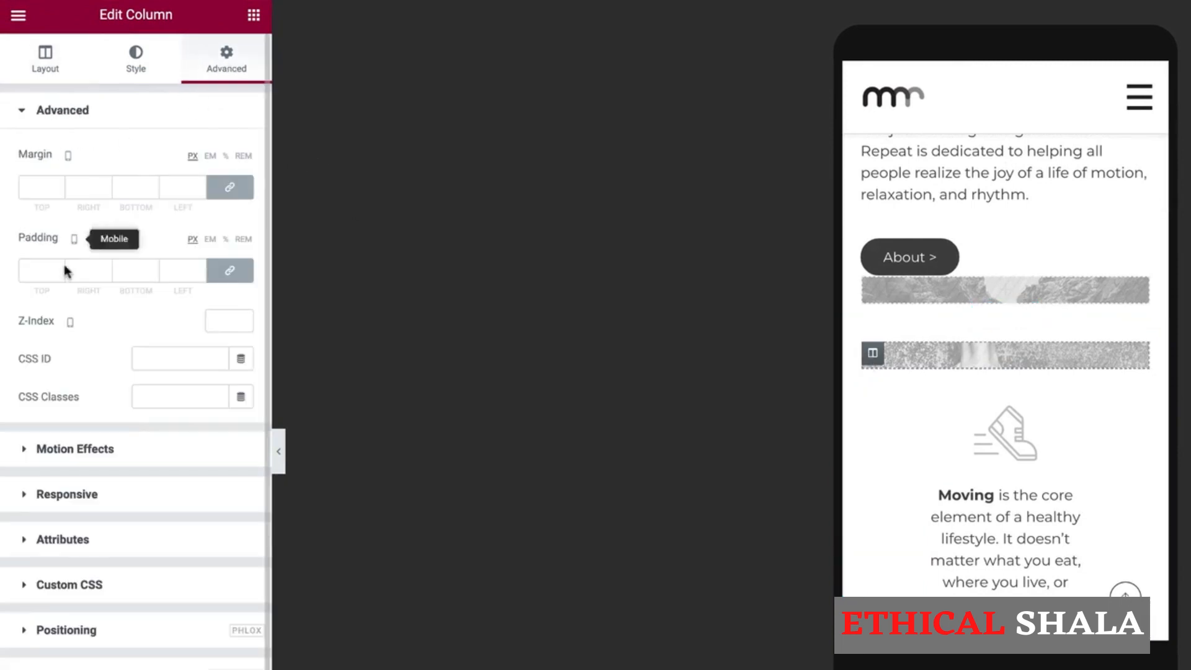
{"action": "left_click", "coordinate": [28, 496]}
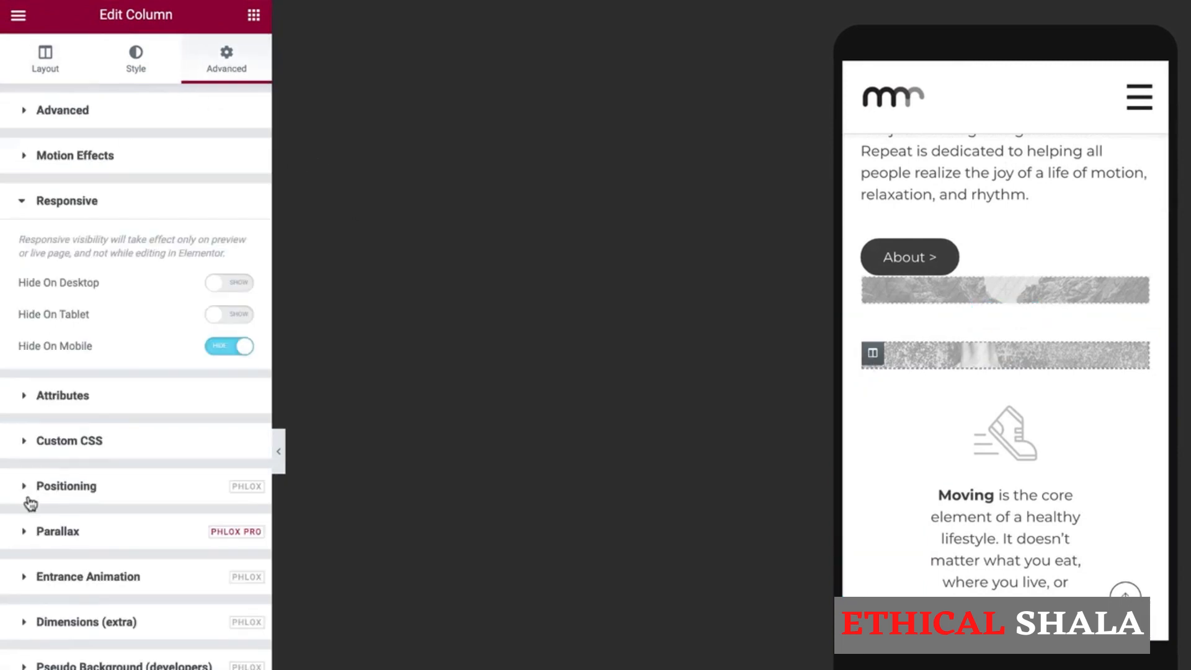
{"action": "left_click", "coordinate": [227, 346]}
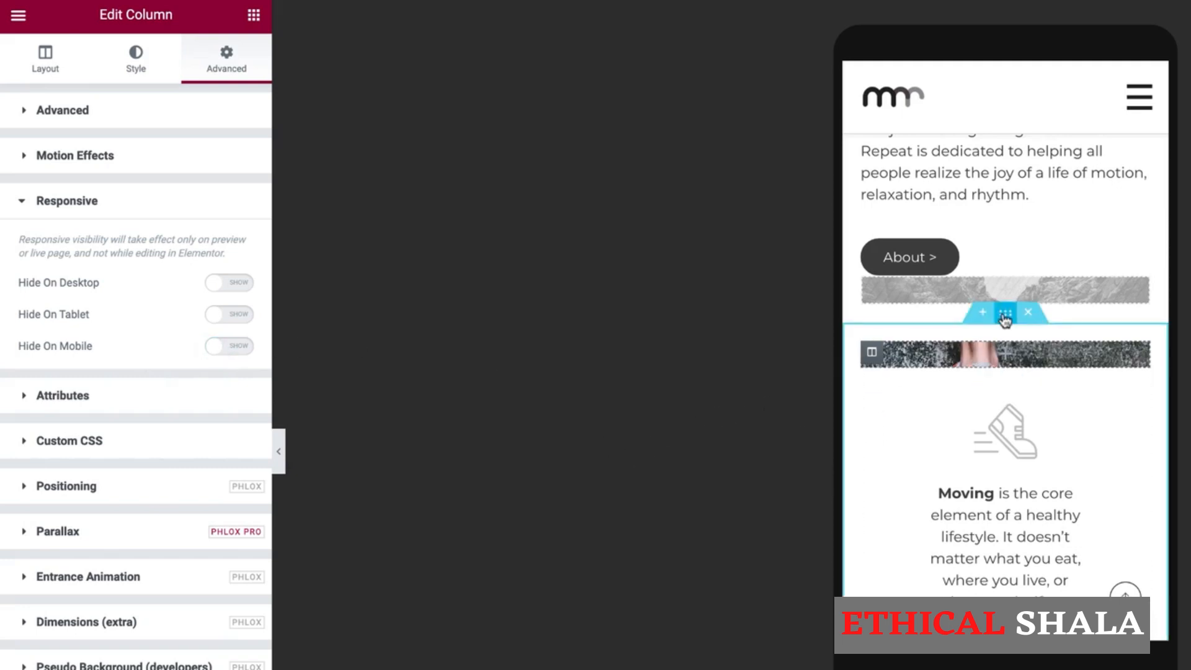
Set the mobile padding of the Moving, Resting and Repeating section to 0 px on all sides
{"action": "left_click", "coordinate": [1005, 318]}
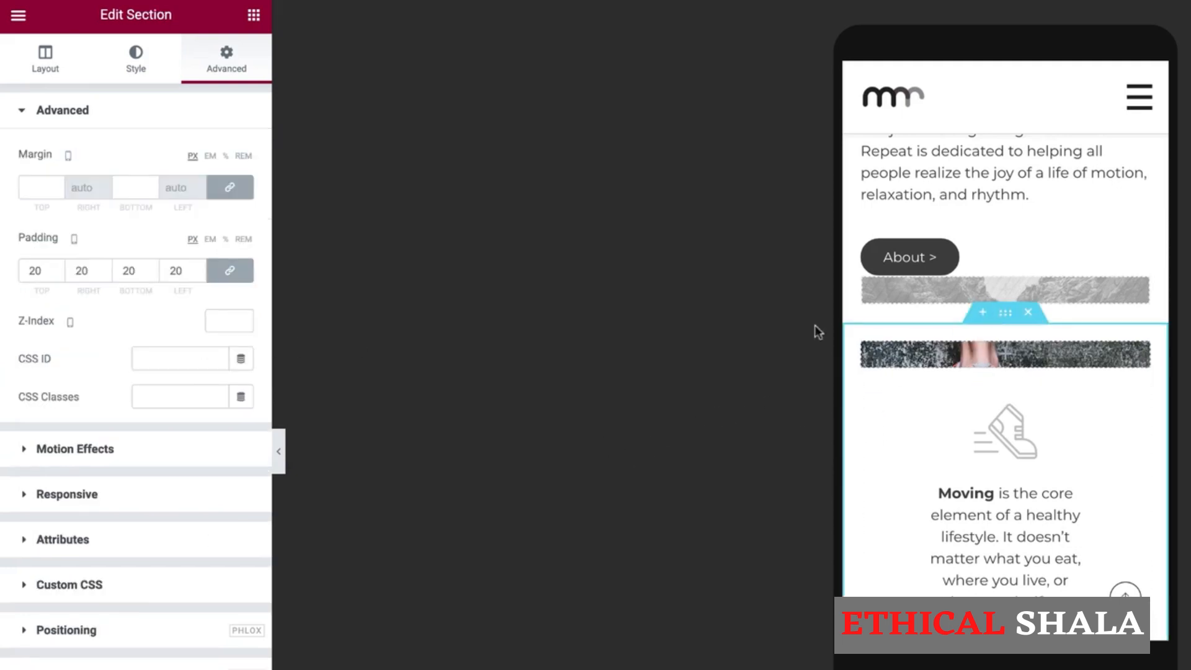
{"action": "double_click", "coordinate": [185, 271]}
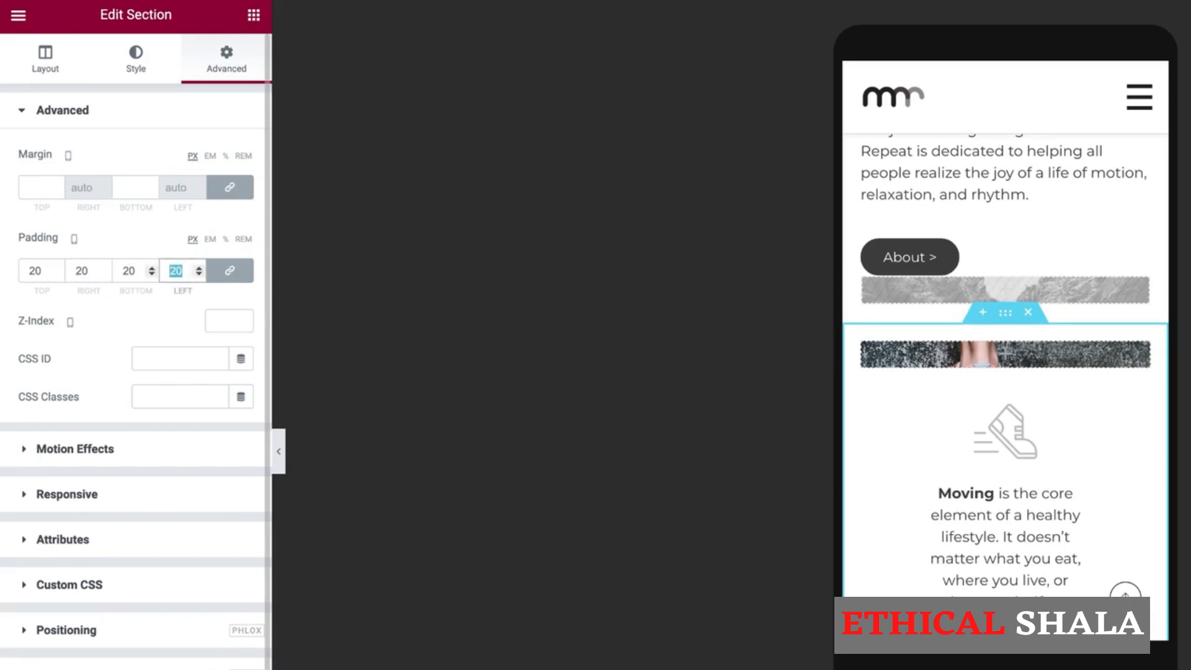
{"action": "type", "text": "0"}
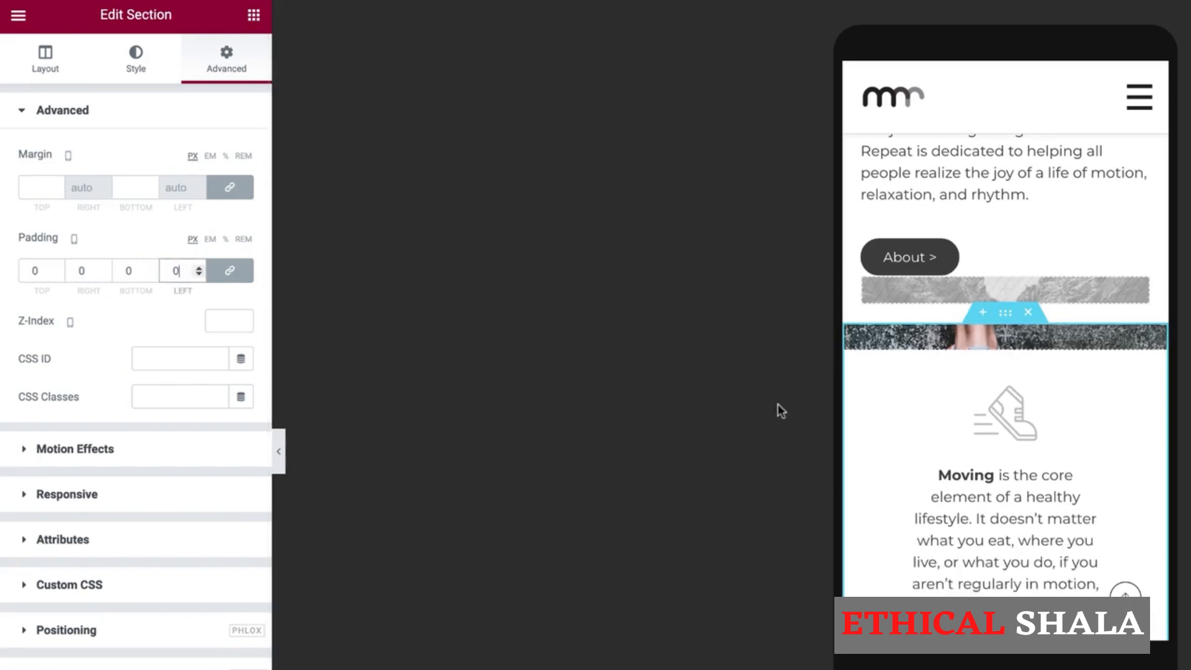
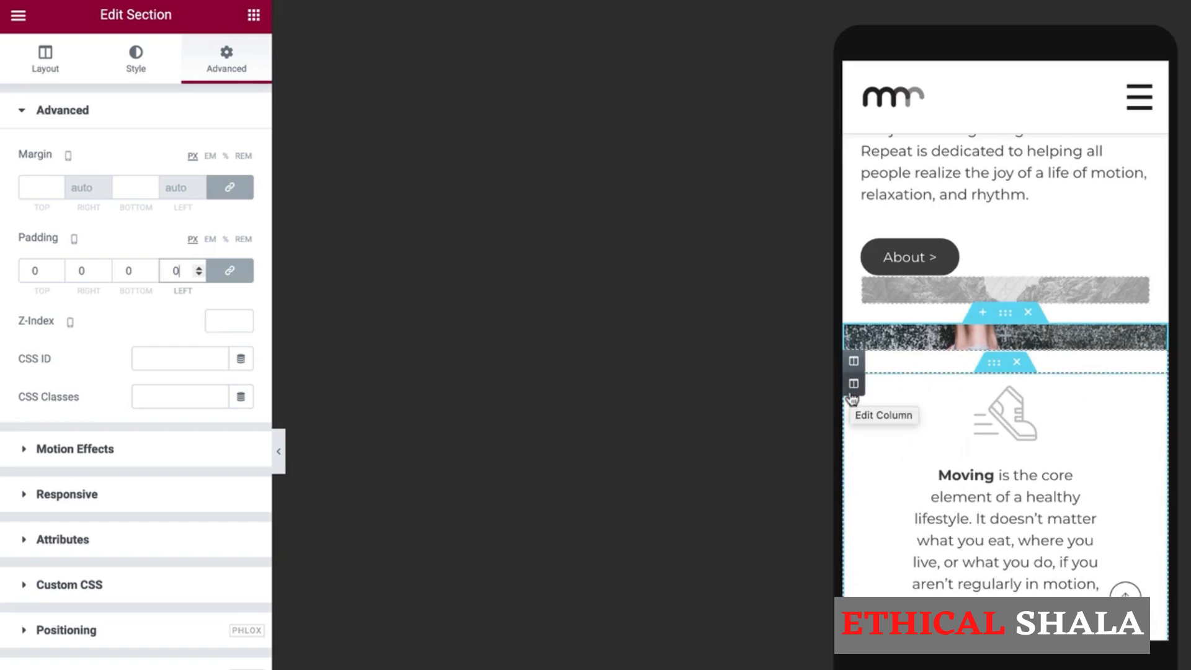
Add a Spacer widget to the running-shoes image column and set its mobile space to 250 px
{"action": "left_click", "coordinate": [254, 15]}
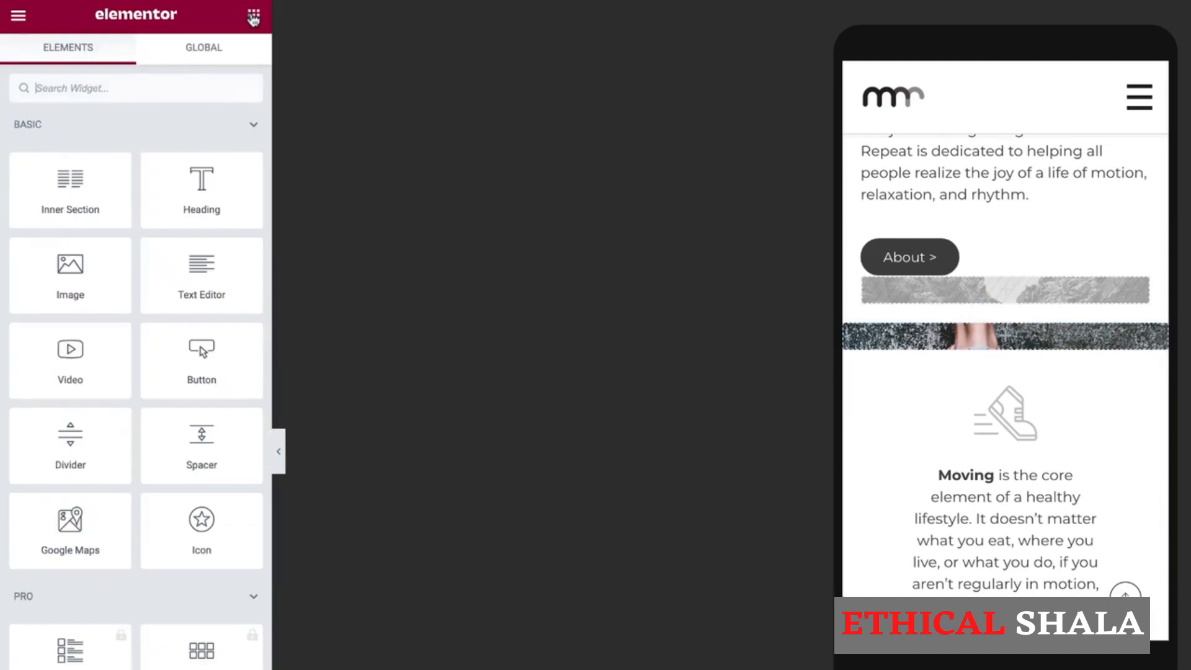
{"action": "left_click_drag", "start_coordinate": [207, 457], "coordinate": [944, 350]}
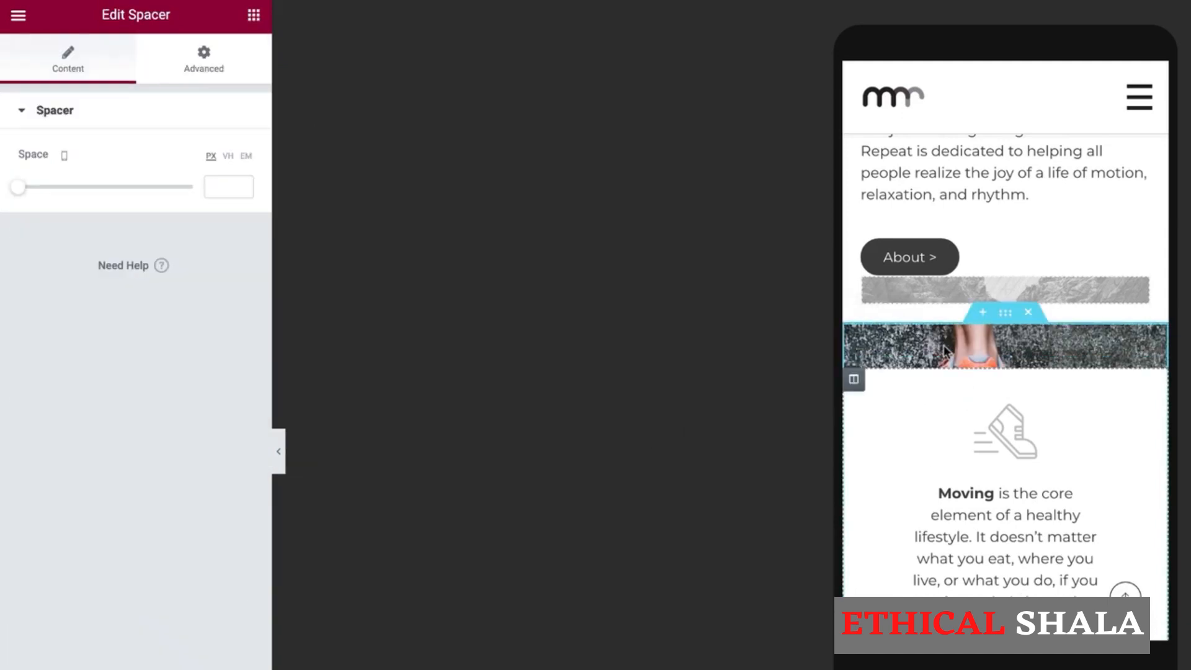
{"action": "left_click_drag", "start_coordinate": [20, 190], "coordinate": [92, 196]}
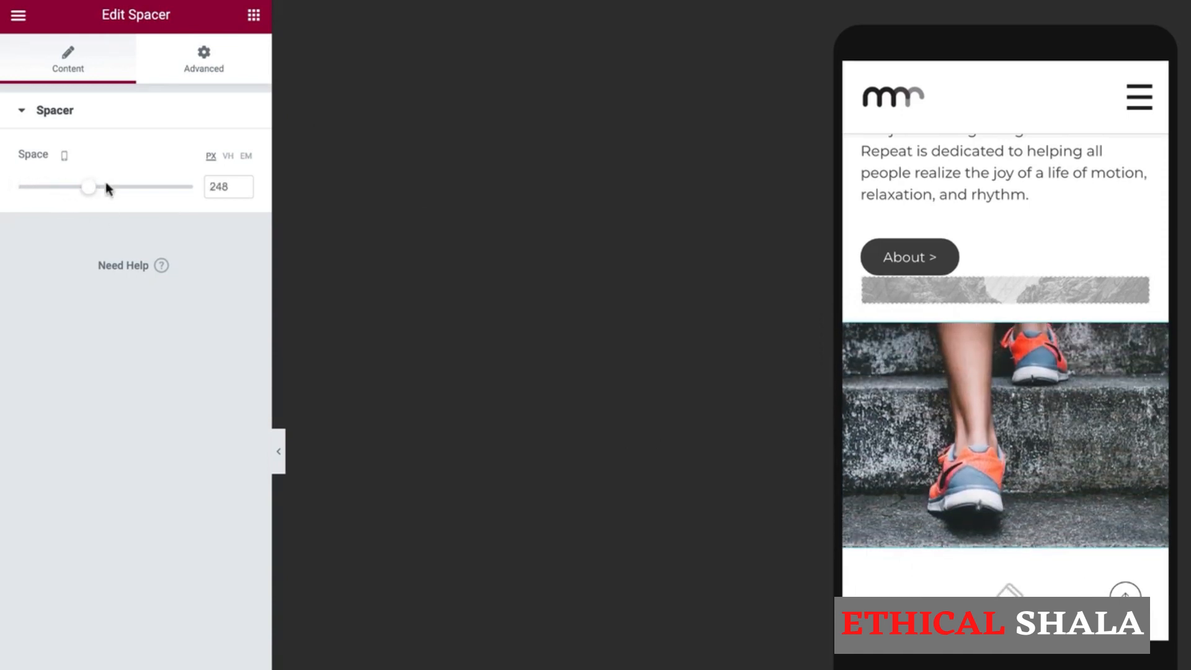
{"action": "left_click", "coordinate": [241, 184]}
{"action": "left_click", "coordinate": [242, 184]}
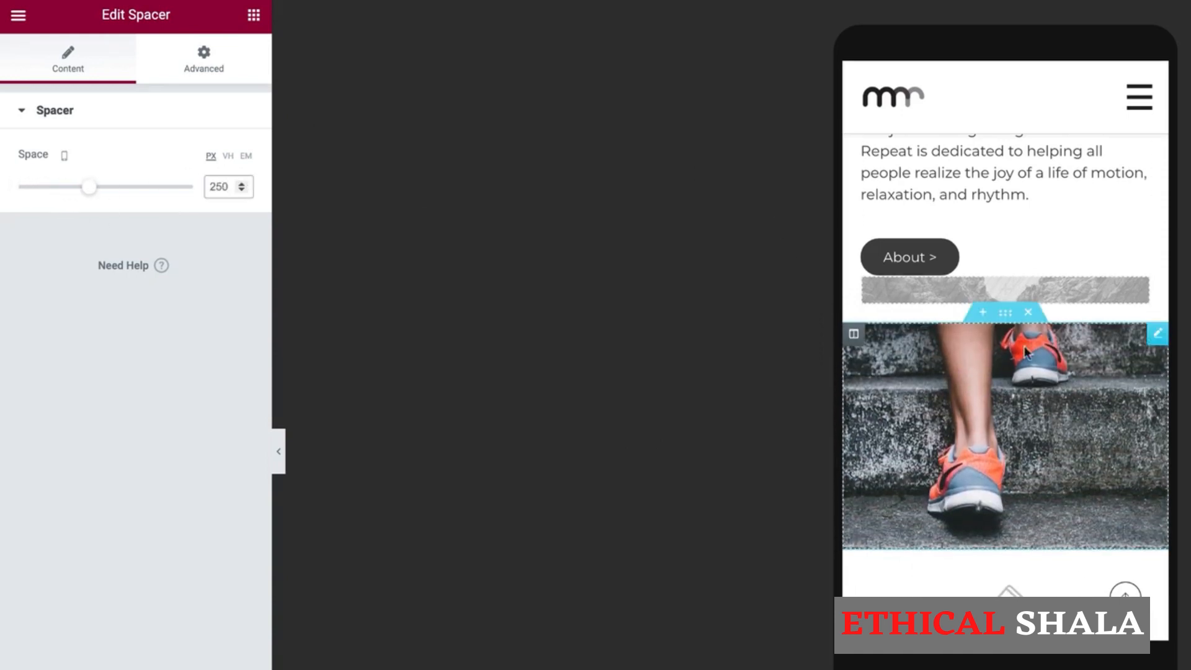
Examine the Moving, Resting and Repeating section in the mobile preview, then in the tablet and desktop previews
{"action": "scroll", "coordinate": [1032, 381], "scroll_direction": "down", "scroll_amount": 8}
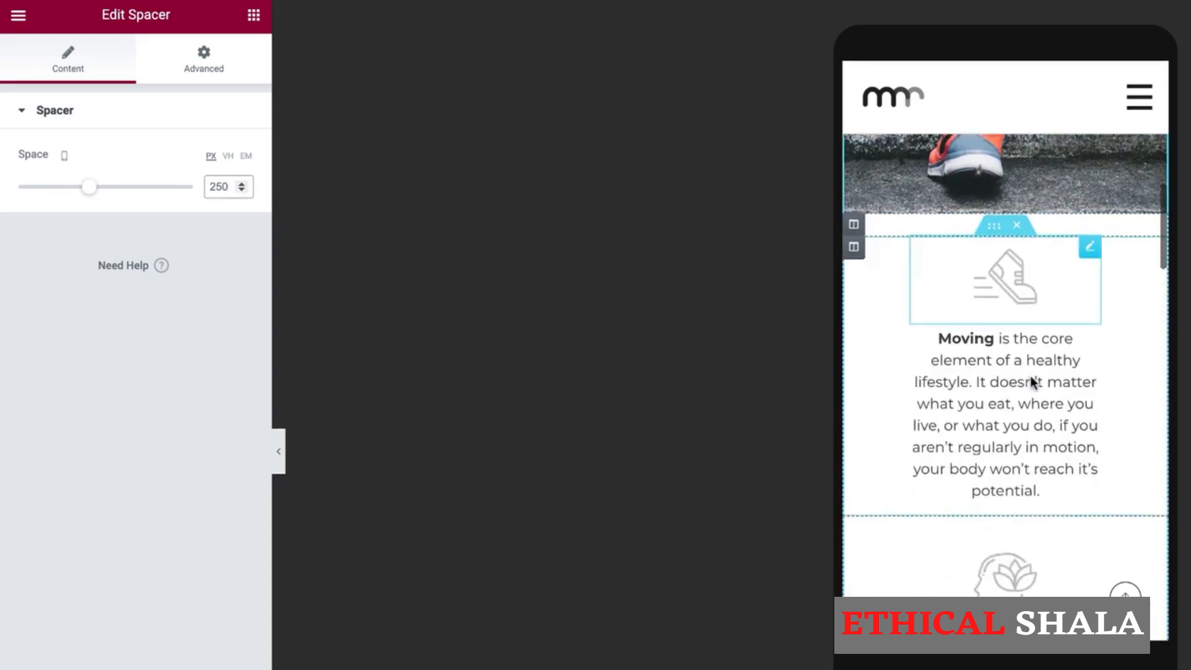
{"action": "scroll", "coordinate": [1031, 380], "scroll_direction": "down", "scroll_amount": 5}
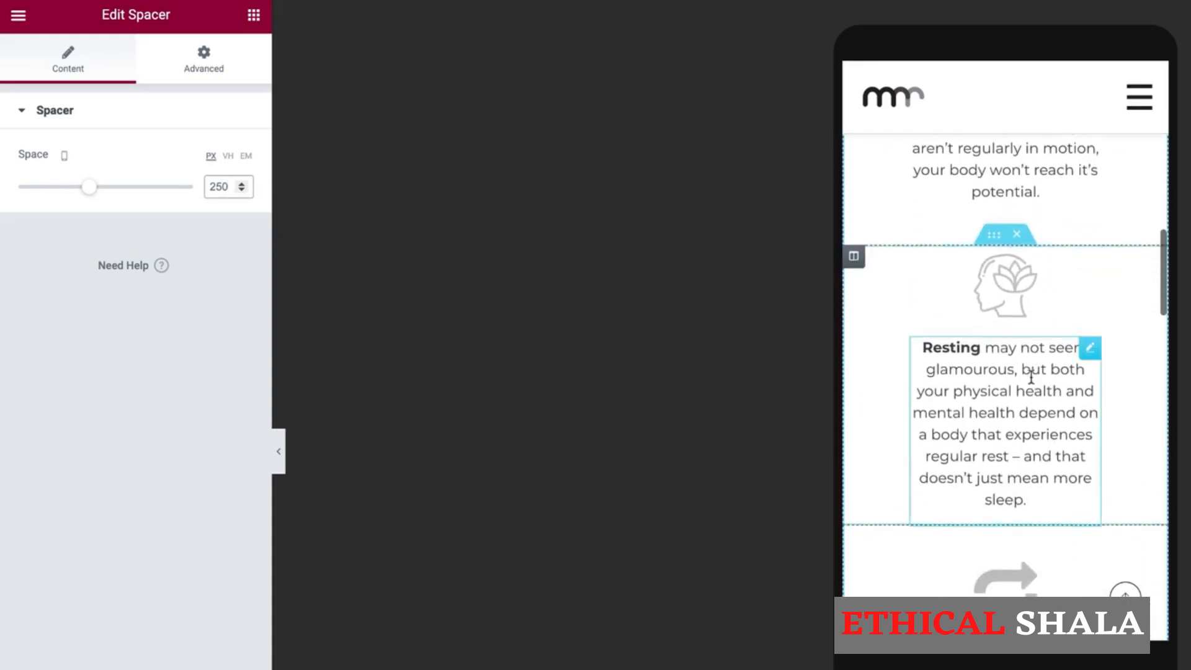
{"action": "scroll", "coordinate": [1031, 377], "scroll_direction": "down", "scroll_amount": 6}
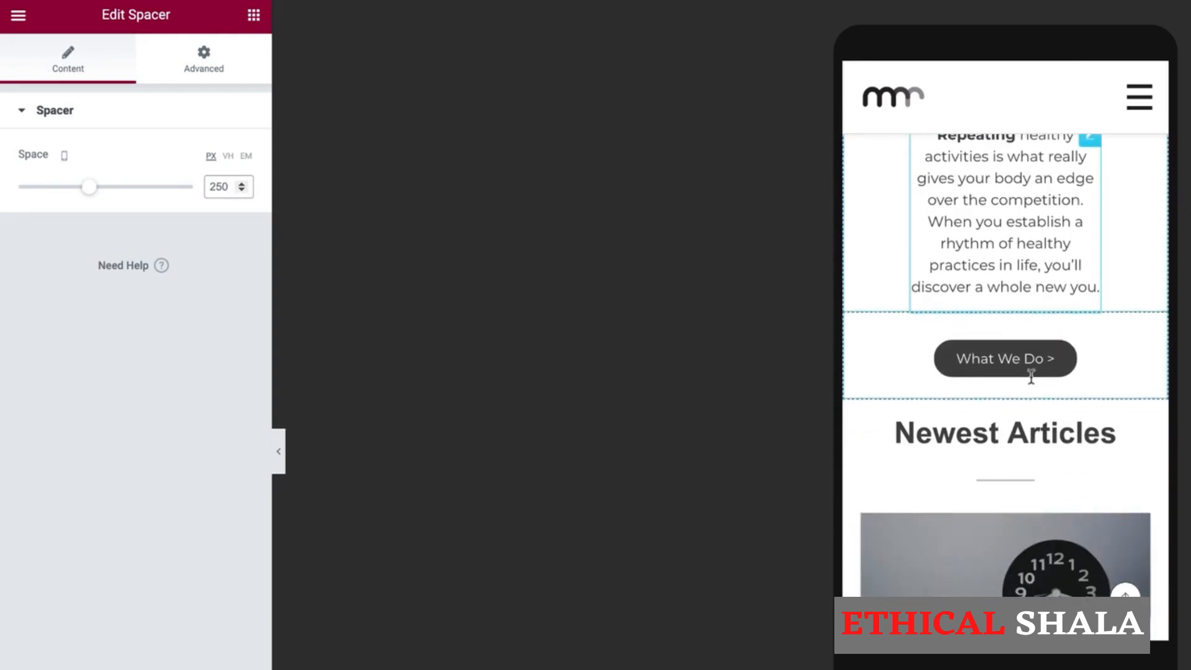
{"action": "scroll", "coordinate": [1031, 375], "scroll_direction": "up", "scroll_amount": 2}
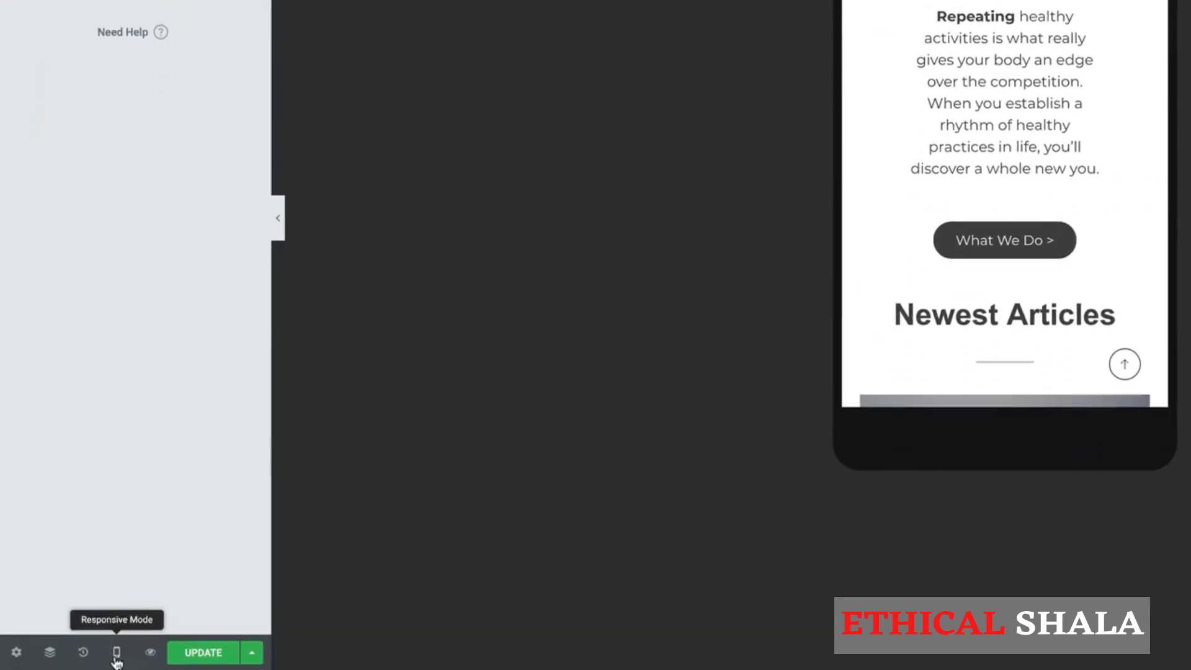
{"action": "left_click", "coordinate": [116, 662]}
{"action": "left_click", "coordinate": [82, 570]}
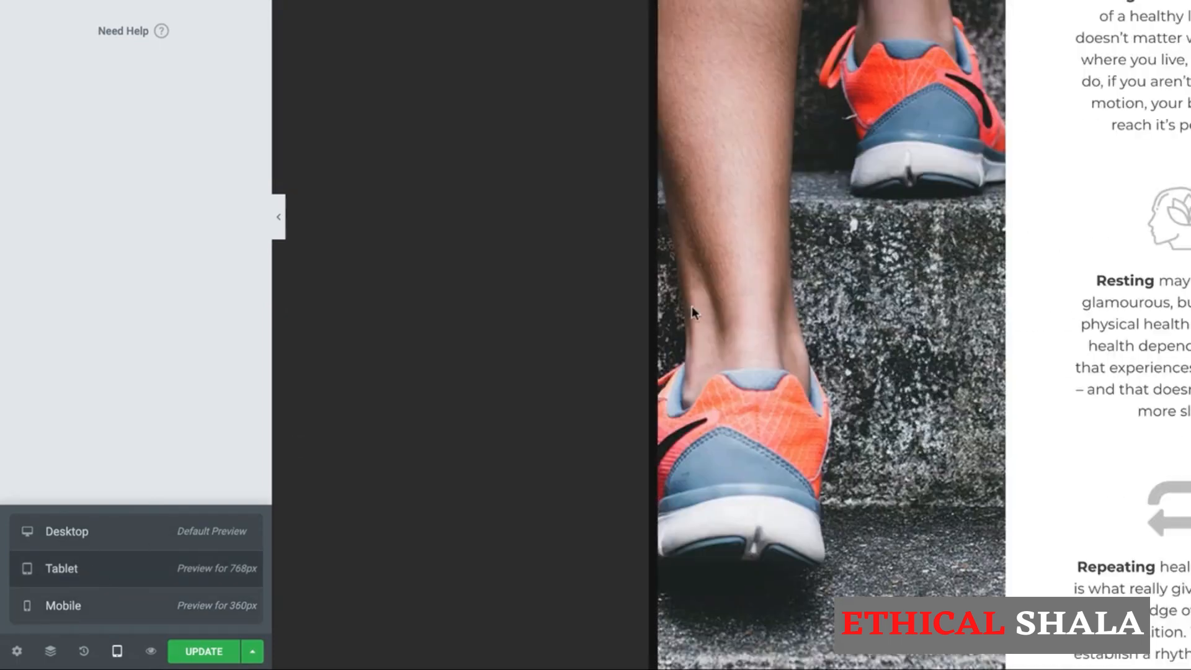
{"action": "scroll", "coordinate": [599, 419], "scroll_direction": "down", "scroll_amount": 4}
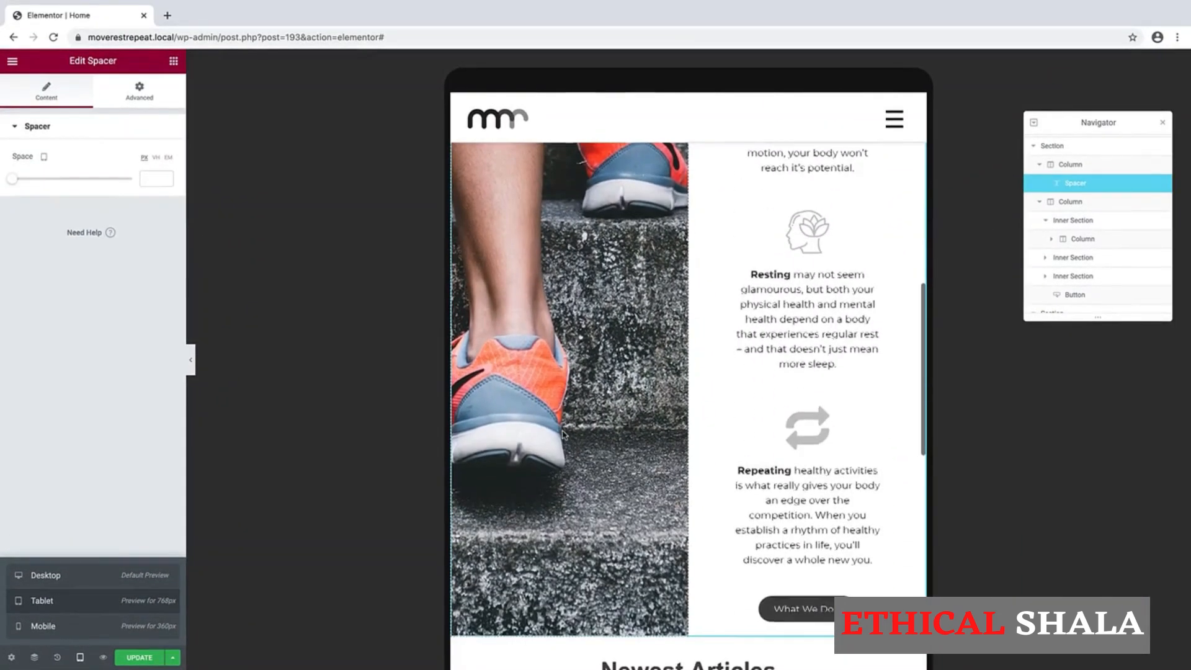
{"action": "scroll", "coordinate": [599, 420], "scroll_direction": "up", "scroll_amount": 1}
{"action": "left_click", "coordinate": [46, 575]}
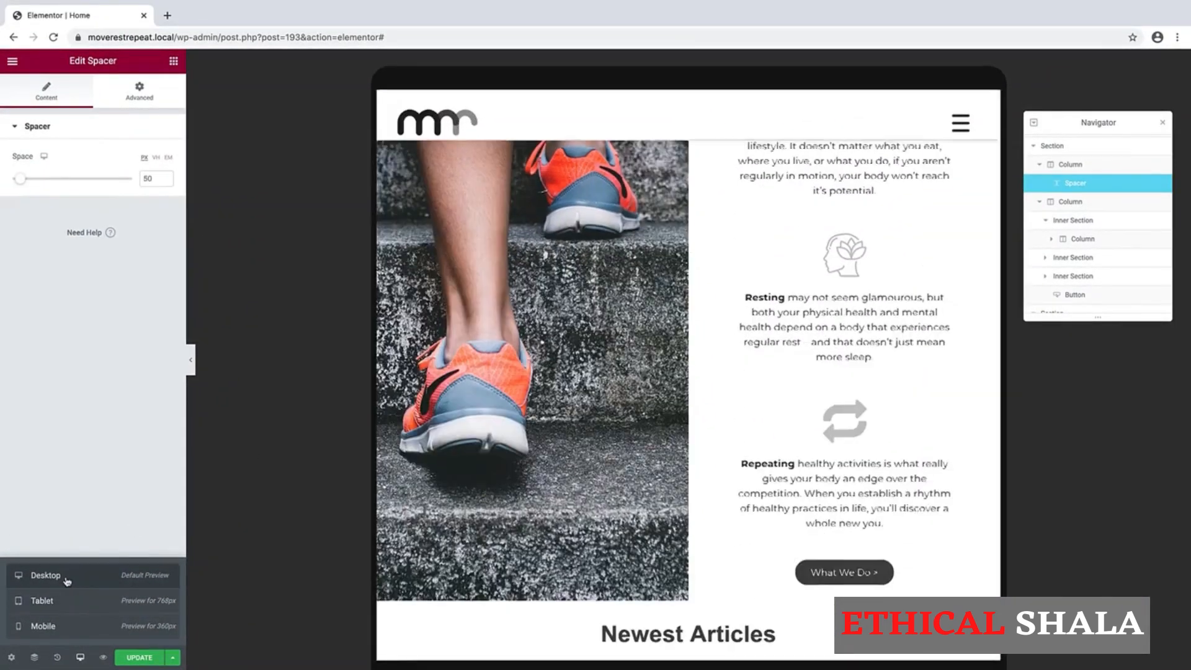
Switch to the tablet preview and set the Newest Articles section's padding to 0 px on all sides
{"action": "scroll", "coordinate": [457, 436], "scroll_direction": "up", "scroll_amount": 5}
{"action": "scroll", "coordinate": [457, 436], "scroll_direction": "up", "scroll_amount": 2}
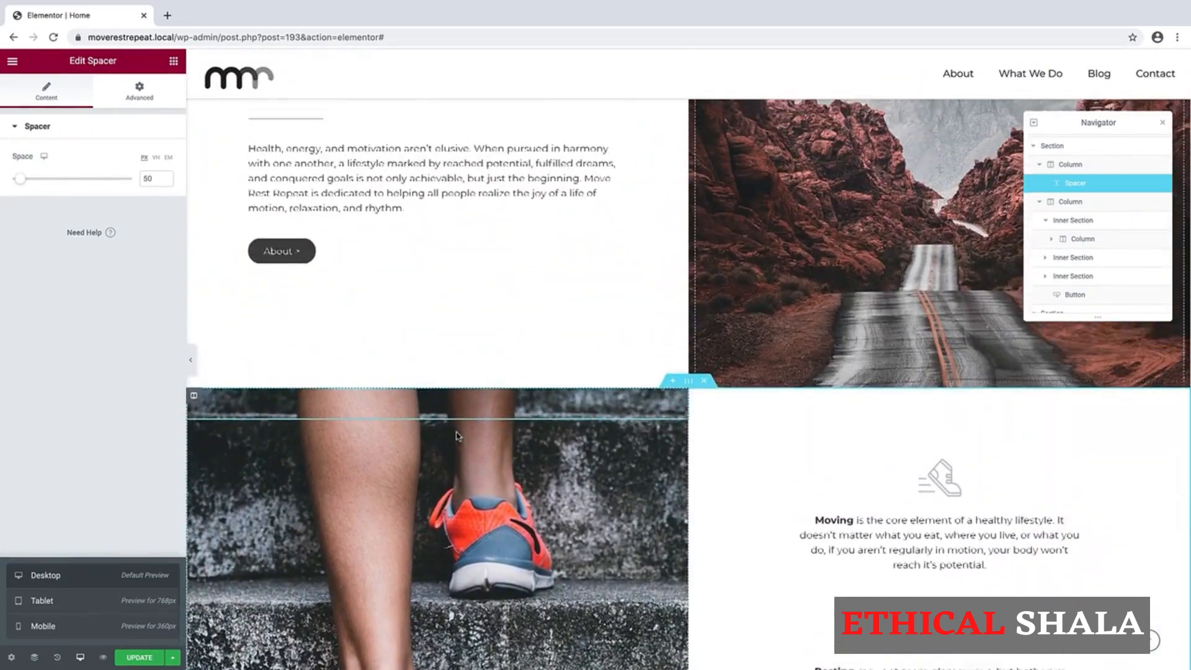
{"action": "scroll", "coordinate": [457, 436], "scroll_direction": "down", "scroll_amount": 9}
{"action": "scroll", "coordinate": [457, 436], "scroll_direction": "down", "scroll_amount": 5}
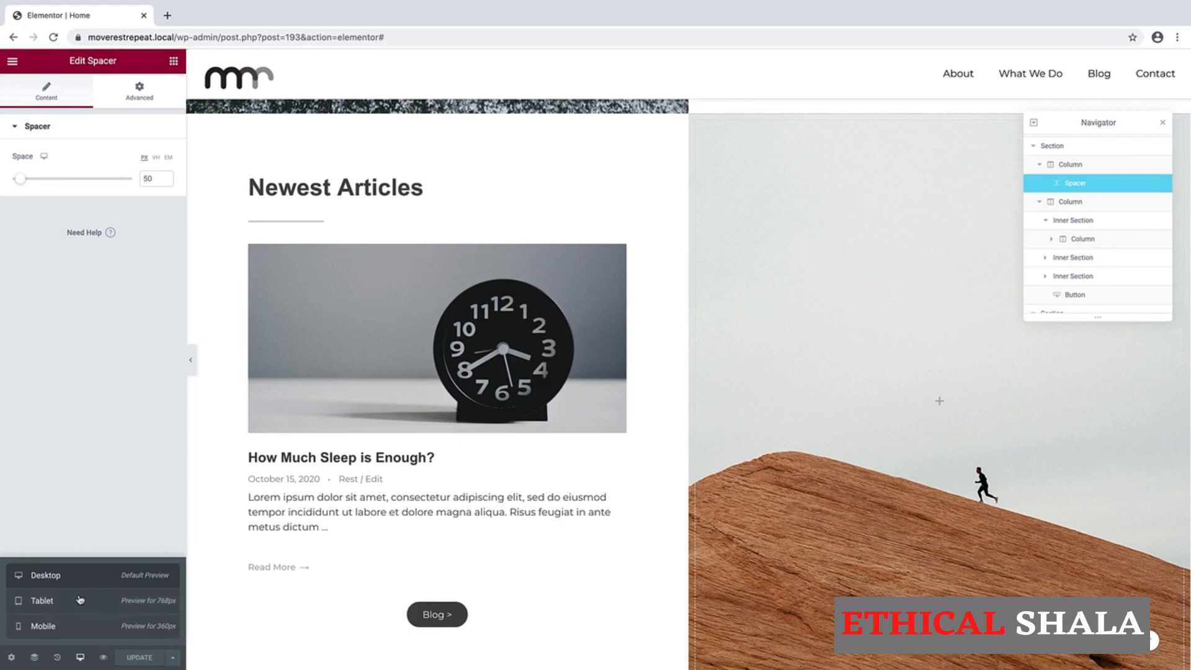
{"action": "left_click", "coordinate": [79, 599]}
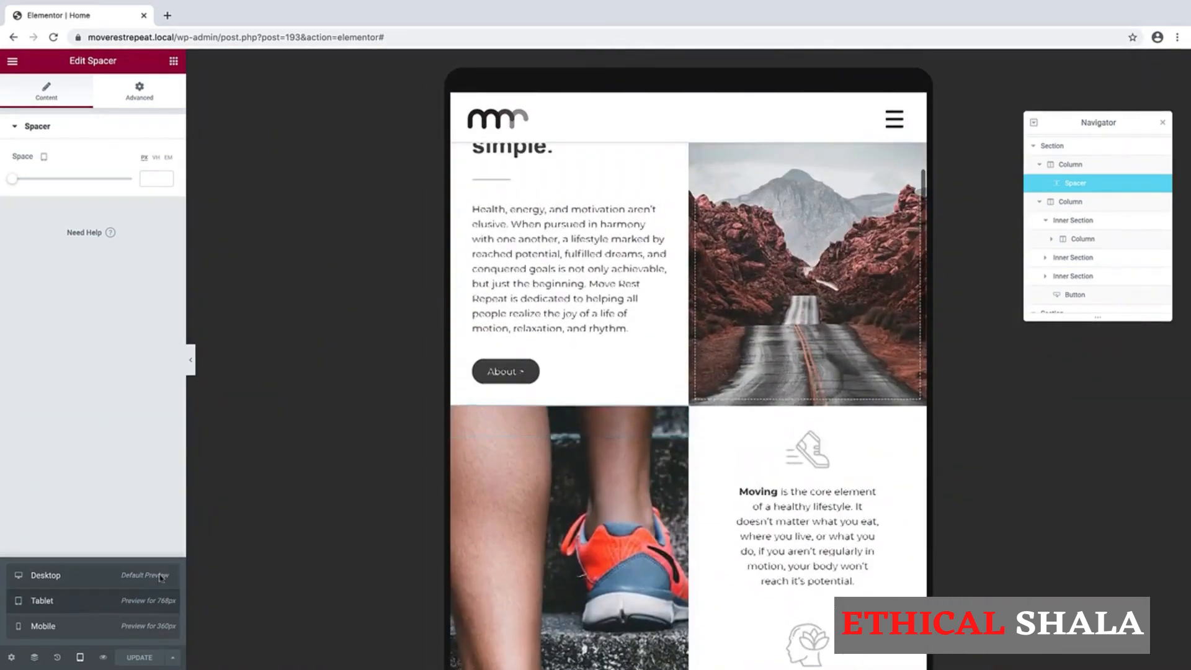
{"action": "scroll", "coordinate": [705, 604], "scroll_direction": "down", "scroll_amount": 5}
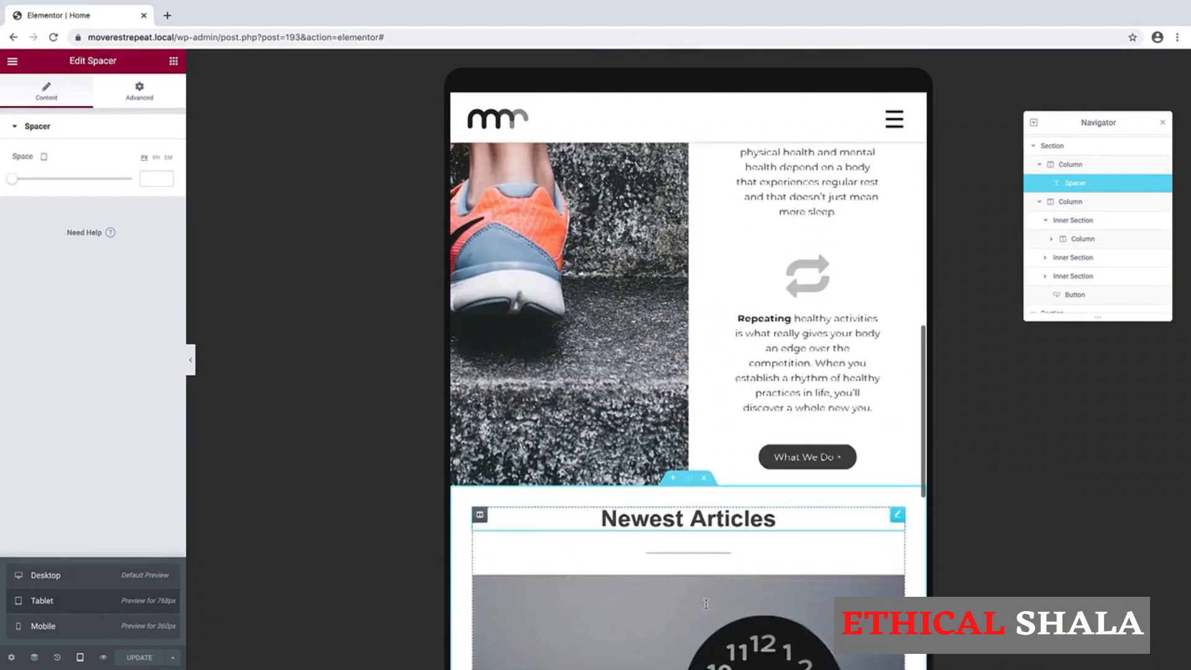
{"action": "scroll", "coordinate": [706, 604], "scroll_direction": "down", "scroll_amount": 3}
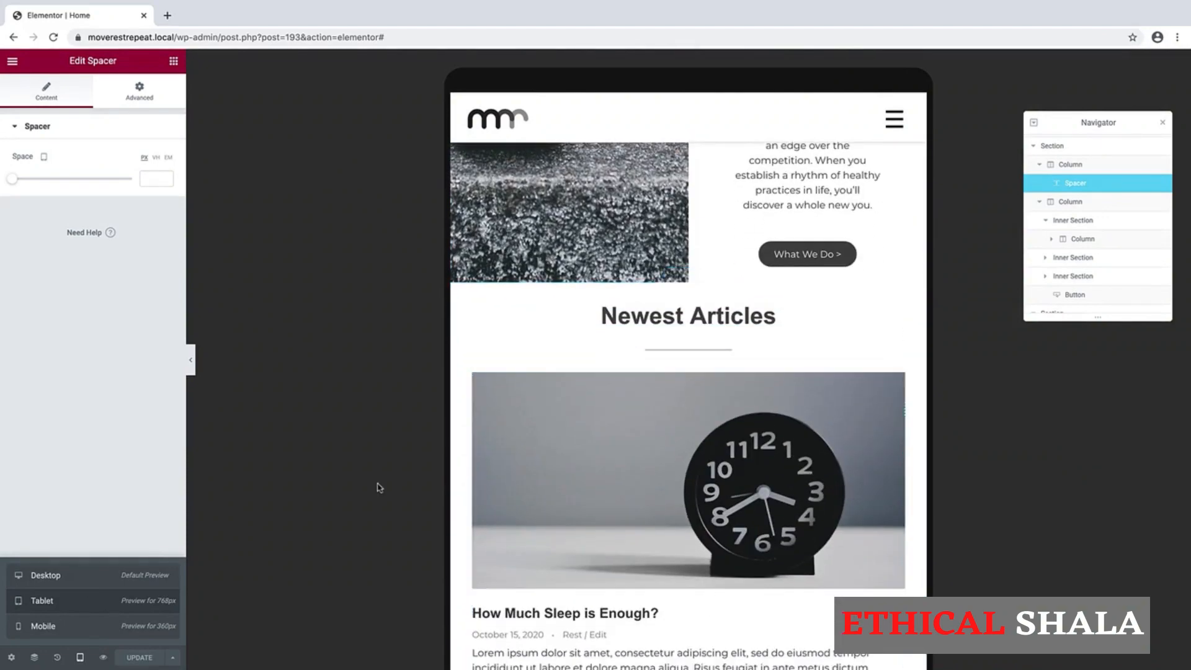
{"action": "scroll", "coordinate": [604, 307], "scroll_direction": "up", "scroll_amount": 1}
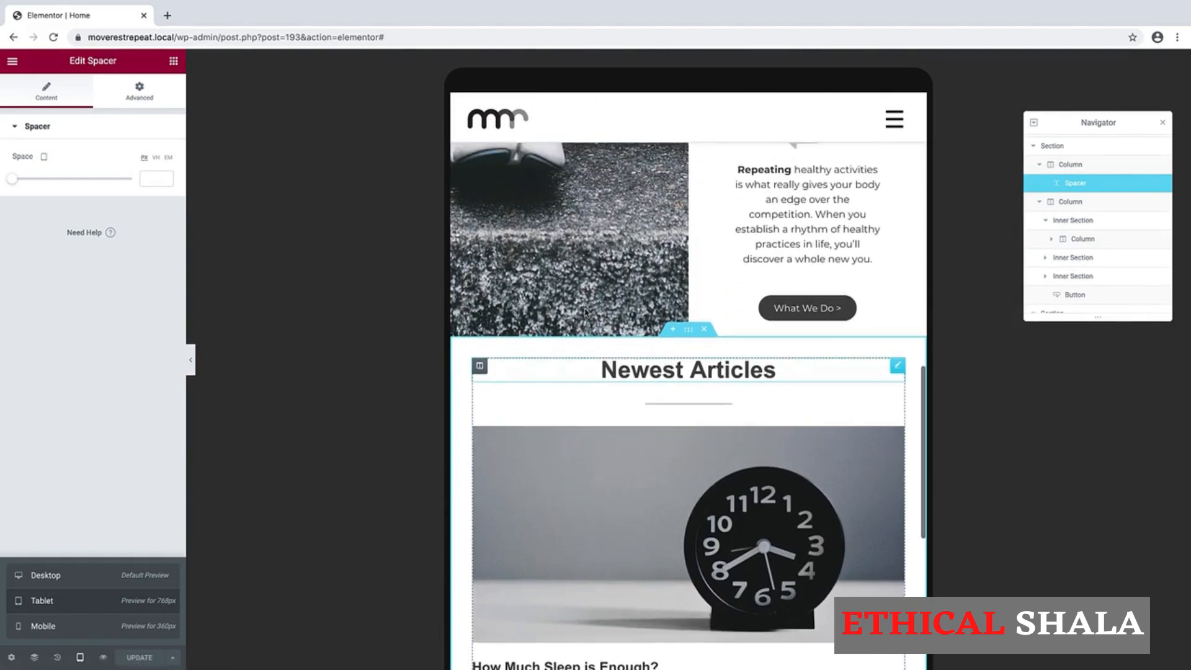
{"action": "left_click", "coordinate": [689, 330]}
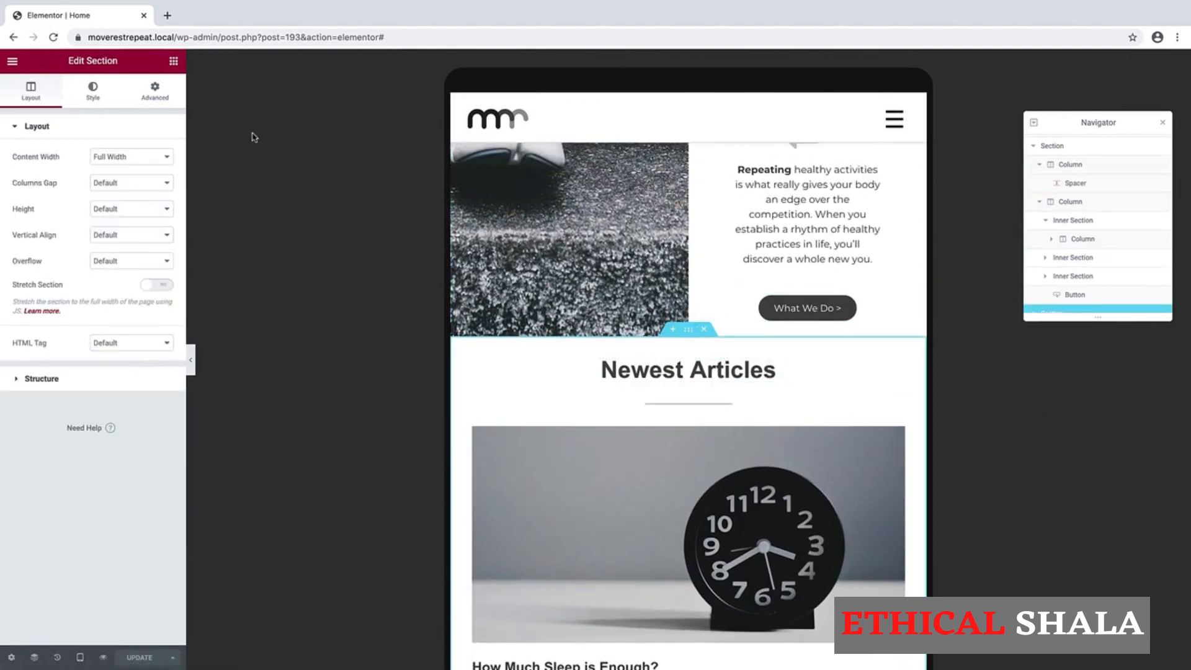
{"action": "left_click", "coordinate": [156, 93]}
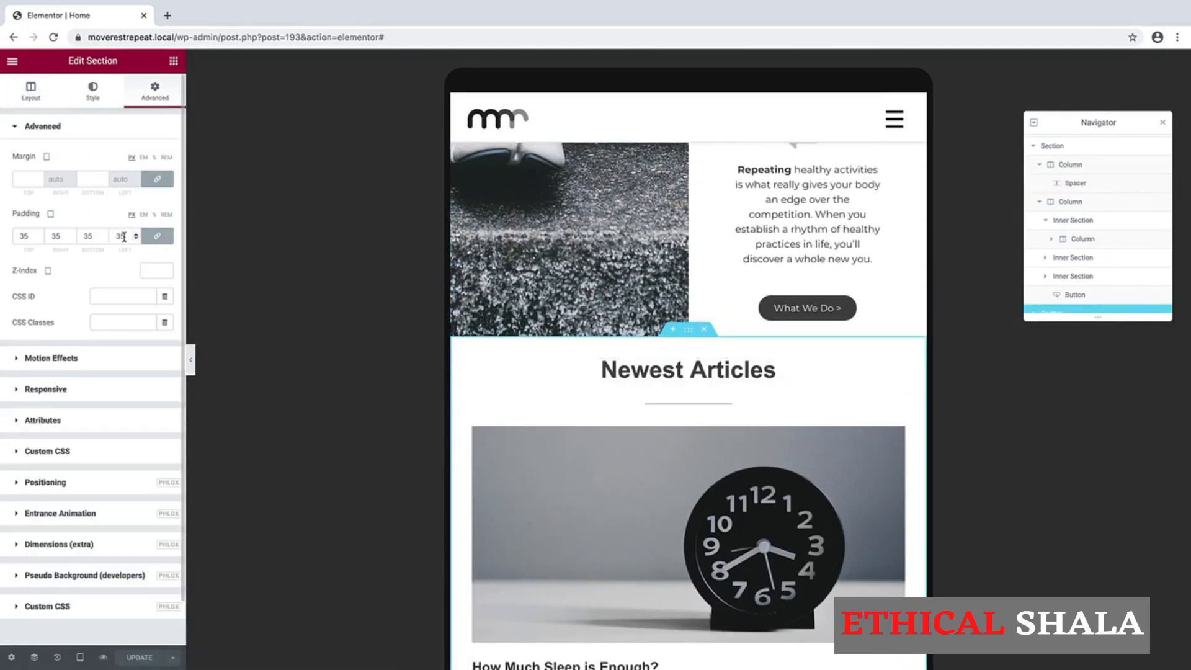
{"action": "type", "text": "0"}
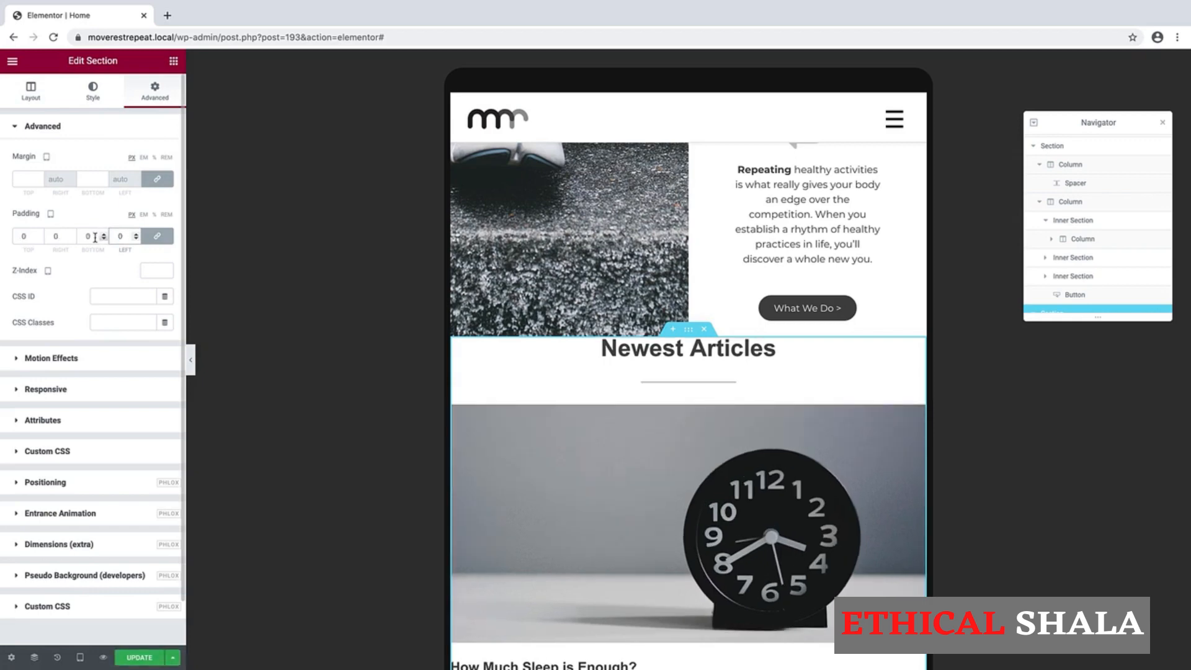
Set the Newest Articles text column's tablet width to 50% and turn off Hide On Tablet for the runner image column
{"action": "left_click", "coordinate": [458, 345]}
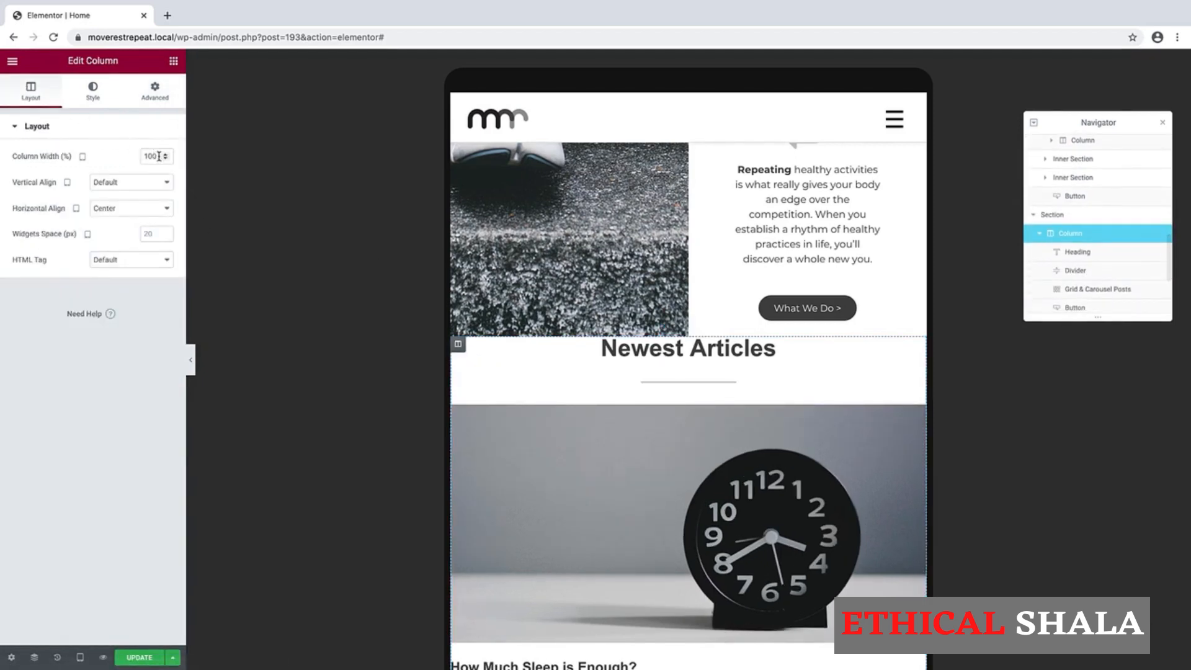
{"action": "type", "text": "50"}
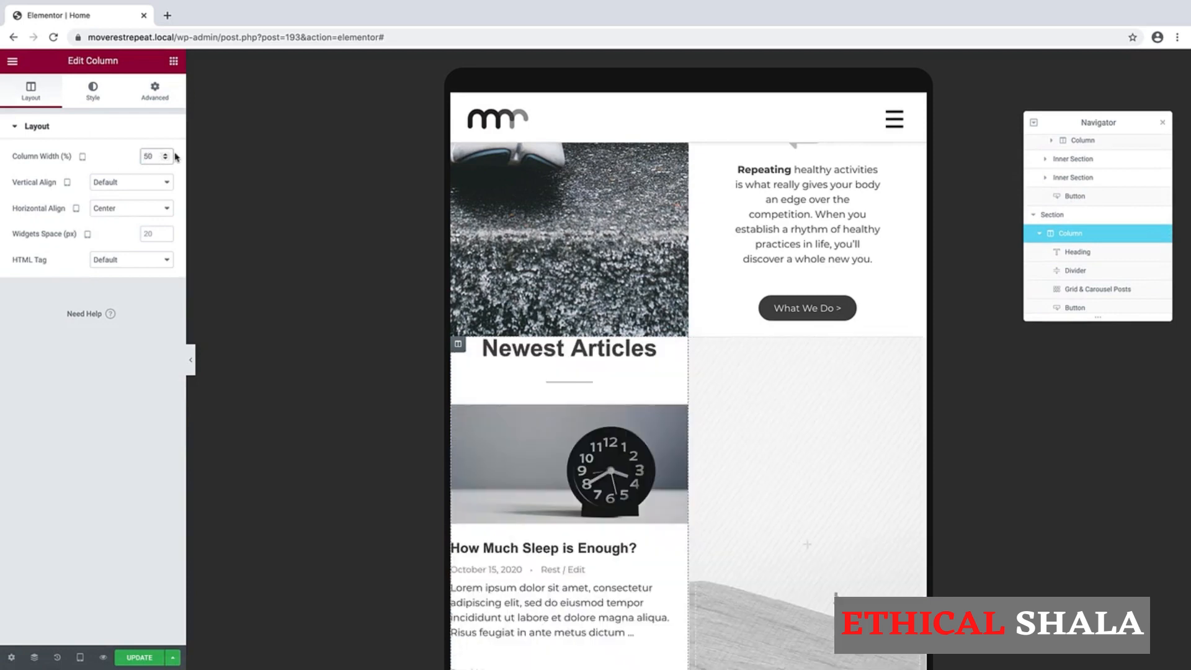
{"action": "scroll", "coordinate": [624, 394], "scroll_direction": "down", "scroll_amount": 2}
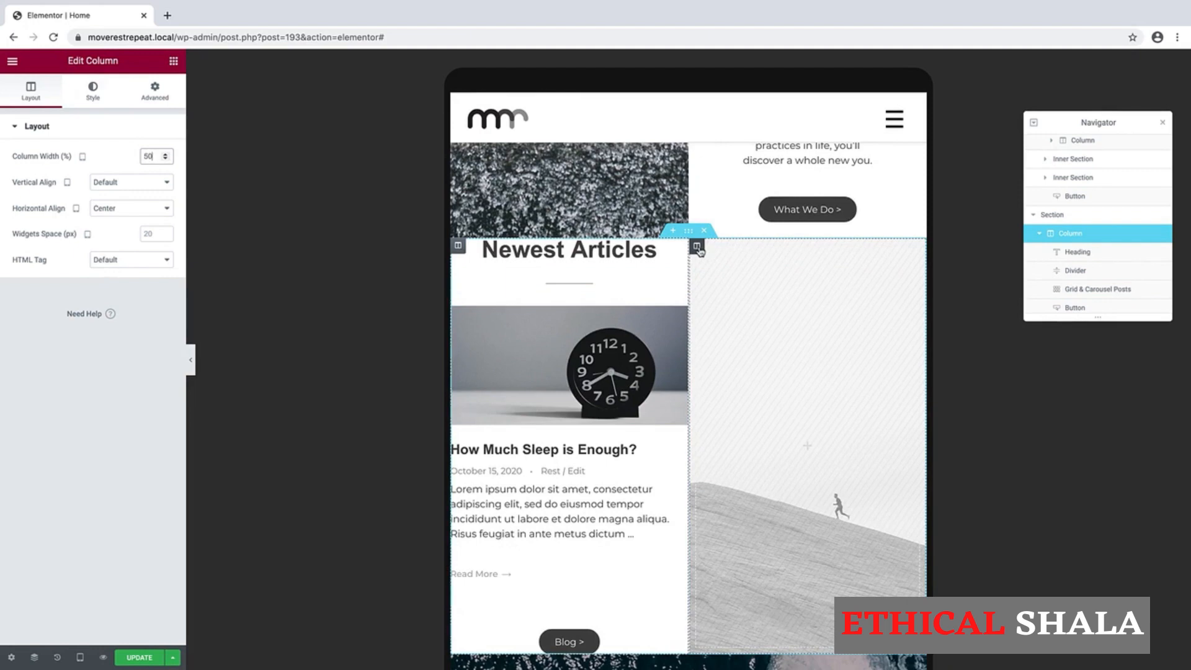
{"action": "left_click", "coordinate": [697, 246]}
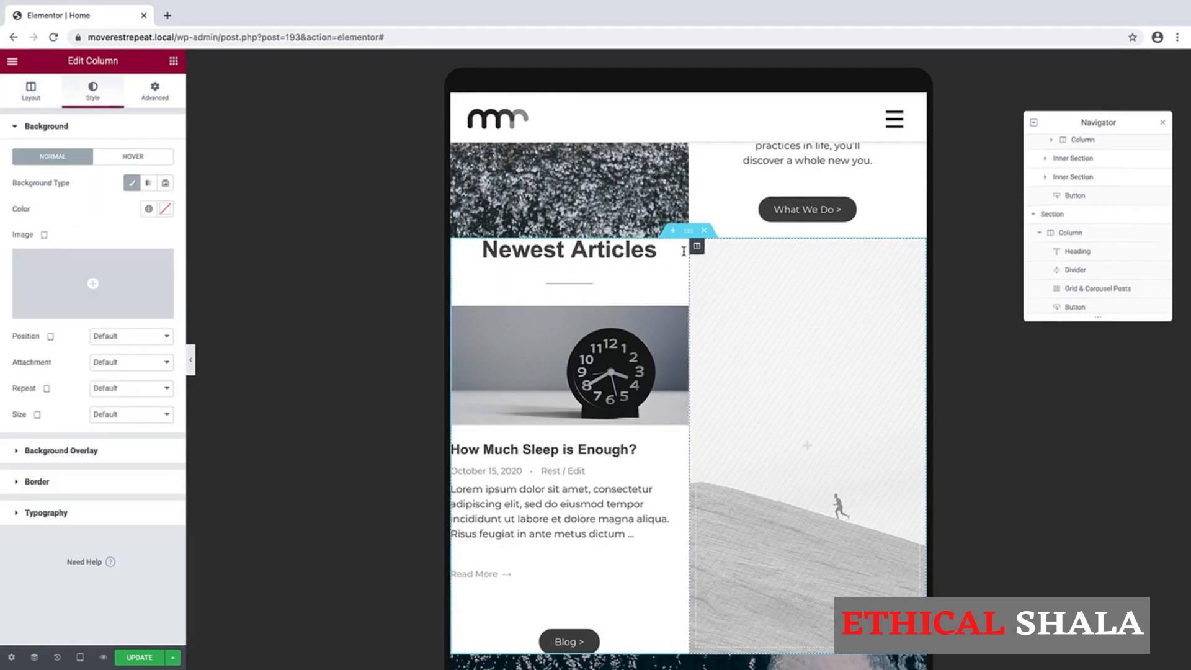
{"action": "left_click", "coordinate": [158, 98]}
{"action": "left_click", "coordinate": [19, 399]}
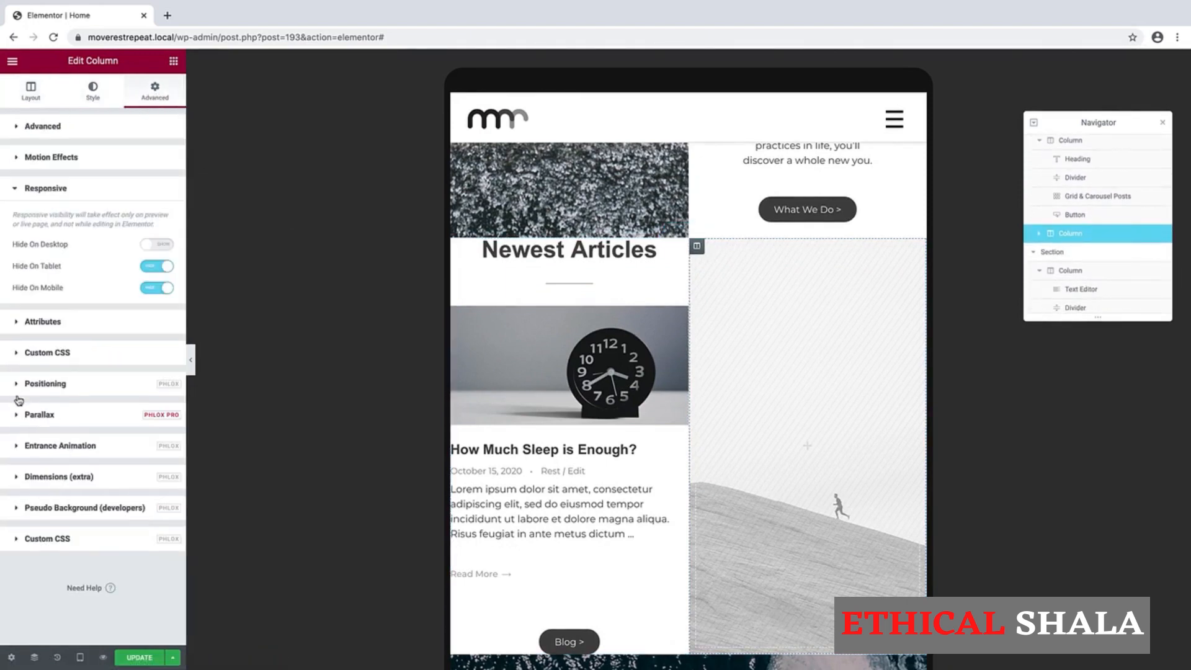
{"action": "left_click", "coordinate": [156, 267]}
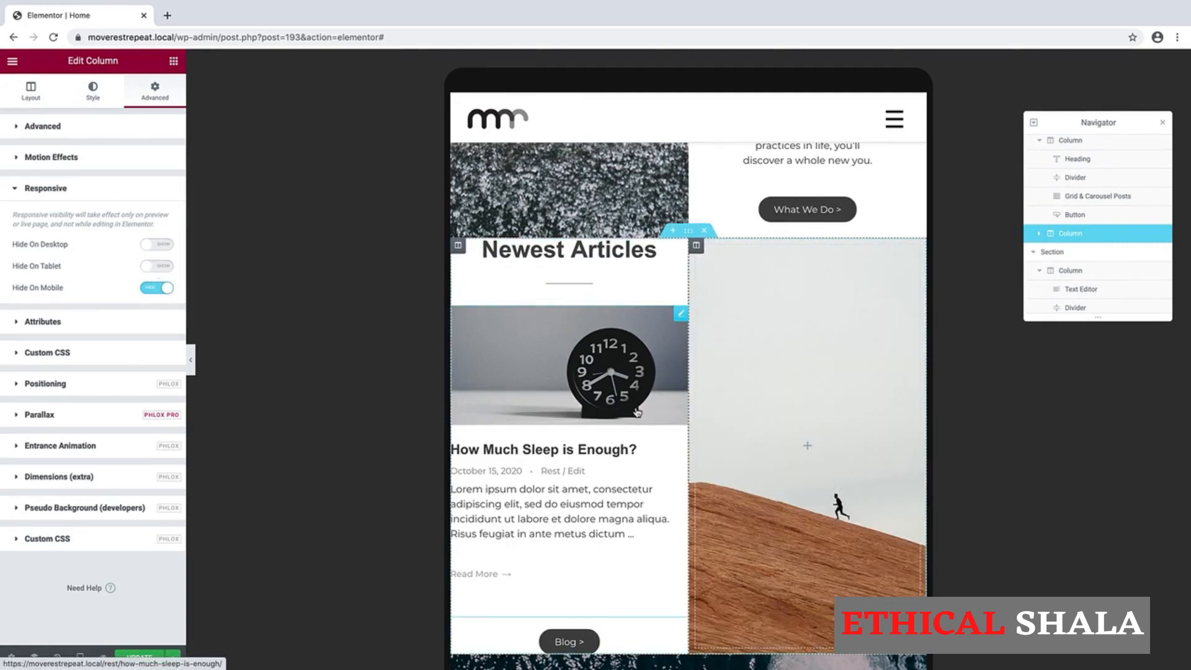
Set the tablet padding of the Newest Articles text column to 35 px on all sides
{"action": "left_click", "coordinate": [457, 245]}
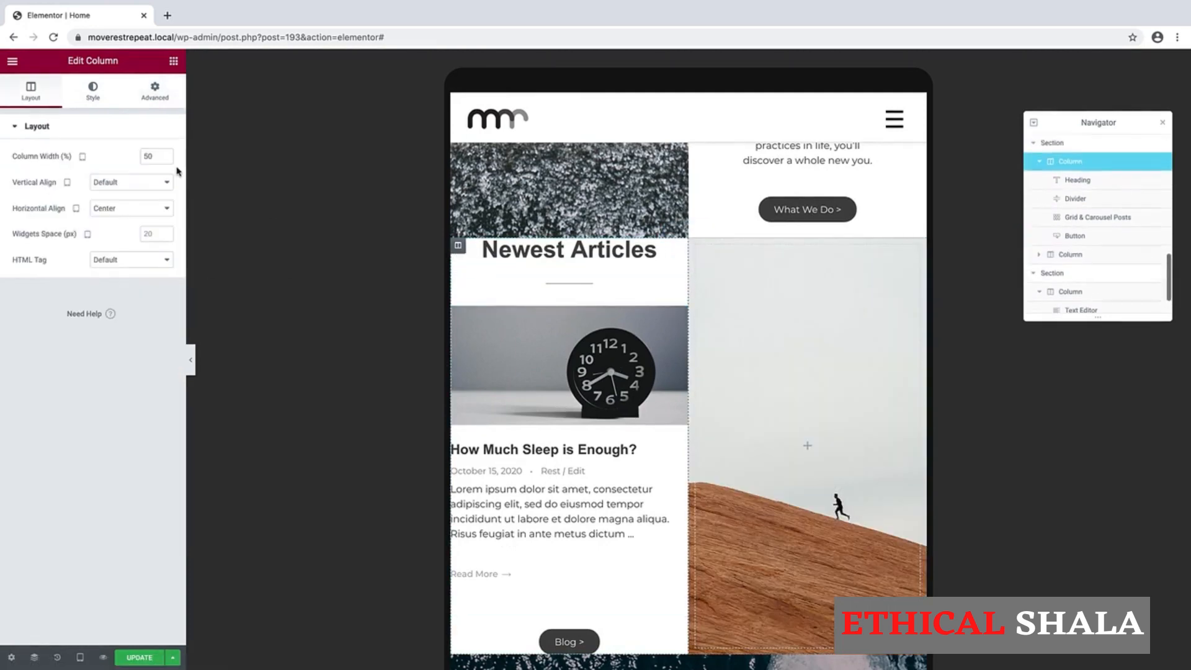
{"action": "left_click", "coordinate": [155, 92]}
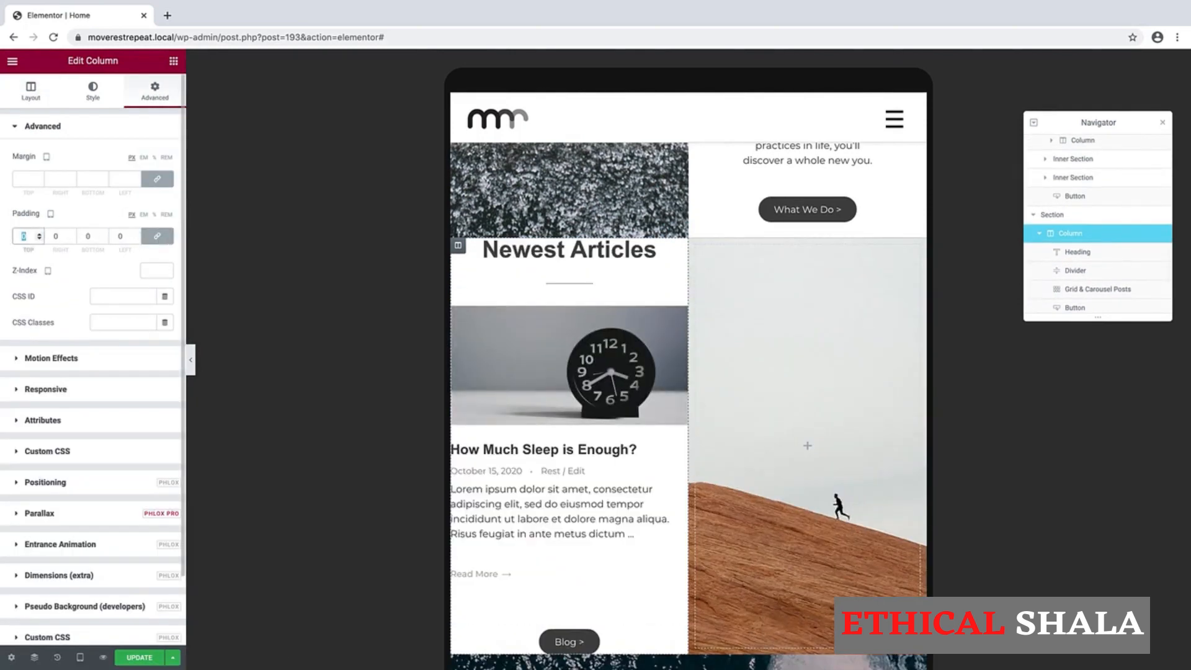
{"action": "type", "text": "35"}
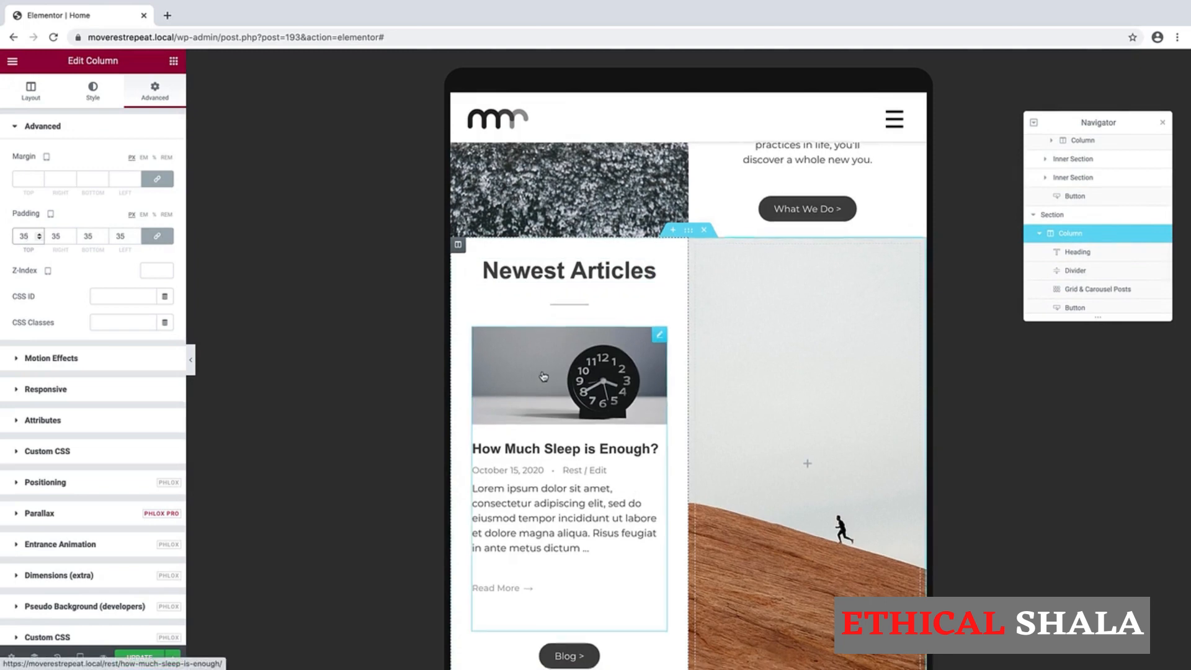
{"action": "scroll", "coordinate": [543, 376], "scroll_direction": "down", "scroll_amount": 3}
{"action": "scroll", "coordinate": [543, 377], "scroll_direction": "up", "scroll_amount": 1}
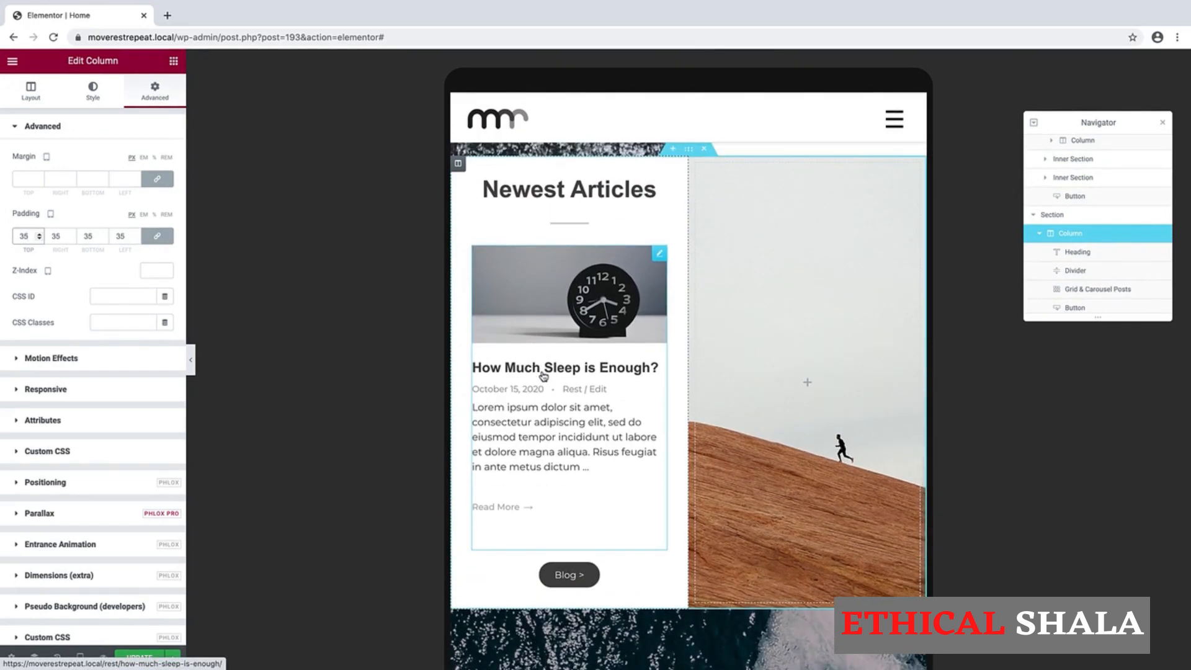
{"action": "scroll", "coordinate": [543, 375], "scroll_direction": "down", "scroll_amount": 1}
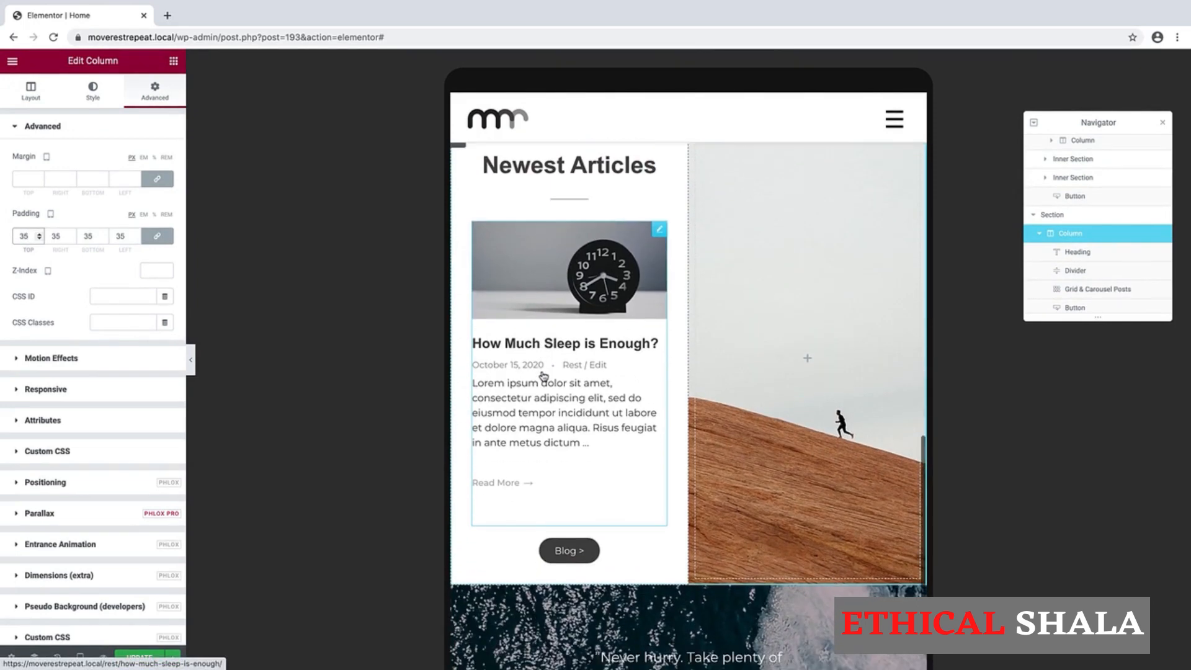
Set the tablet typography size of the Newest Articles heading to 30 px
{"action": "scroll", "coordinate": [543, 376], "scroll_direction": "up", "scroll_amount": 2}
{"action": "left_click", "coordinate": [566, 201]}
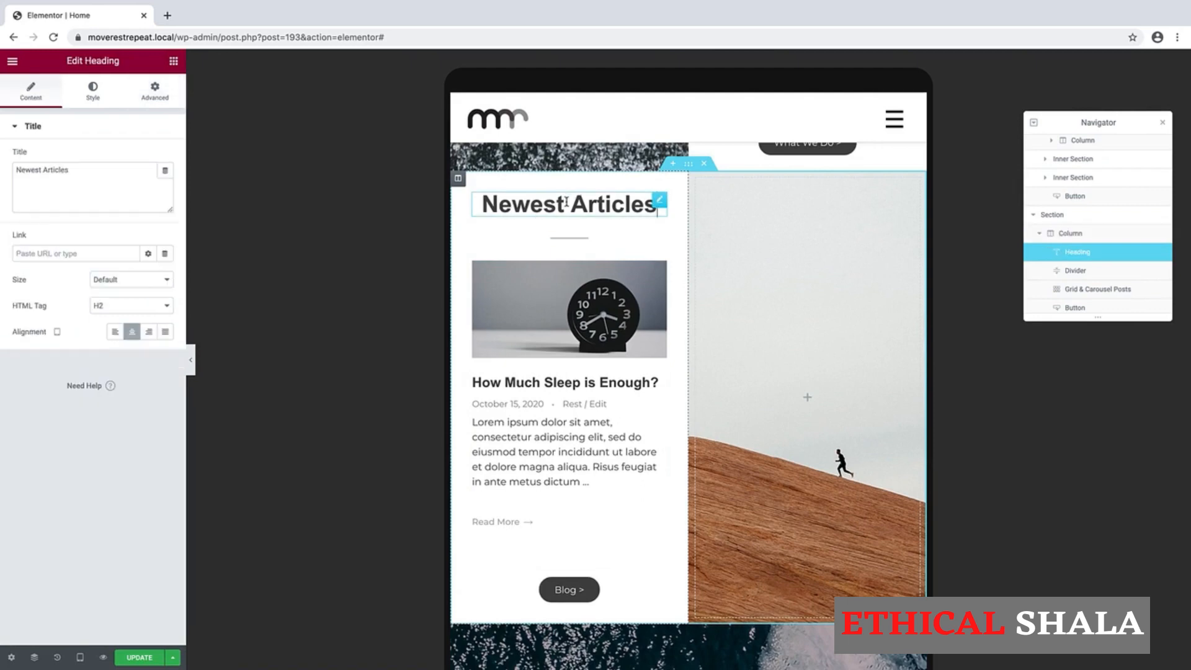
{"action": "left_click", "coordinate": [96, 92]}
{"action": "left_click", "coordinate": [165, 183]}
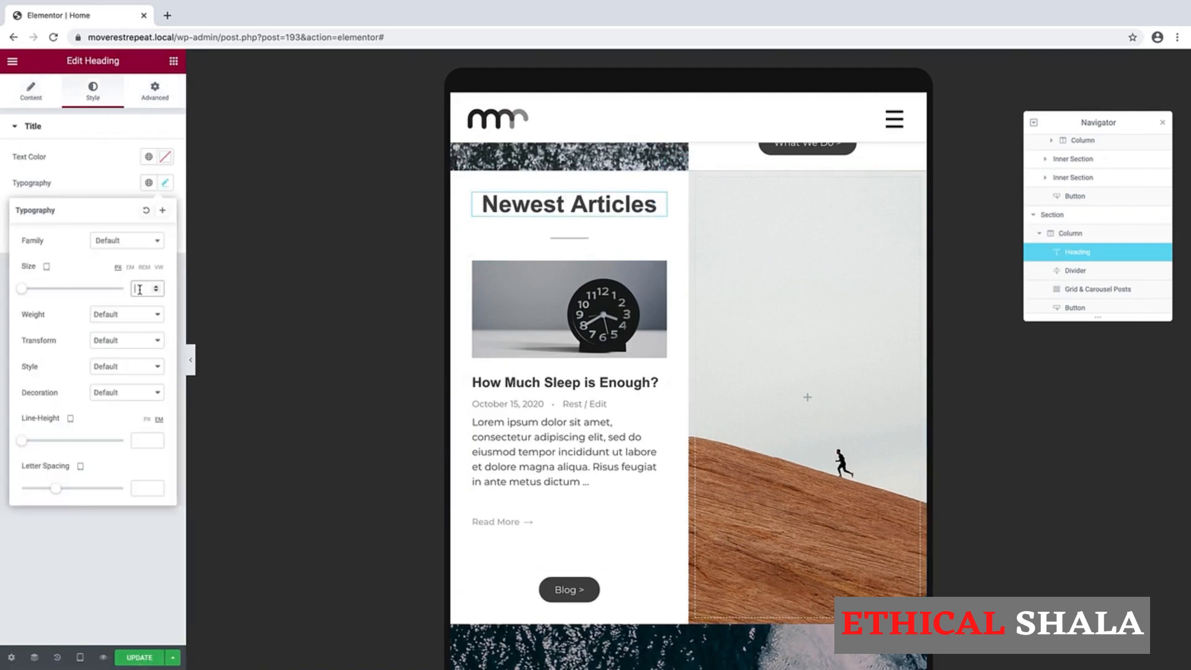
{"action": "type", "text": "30"}
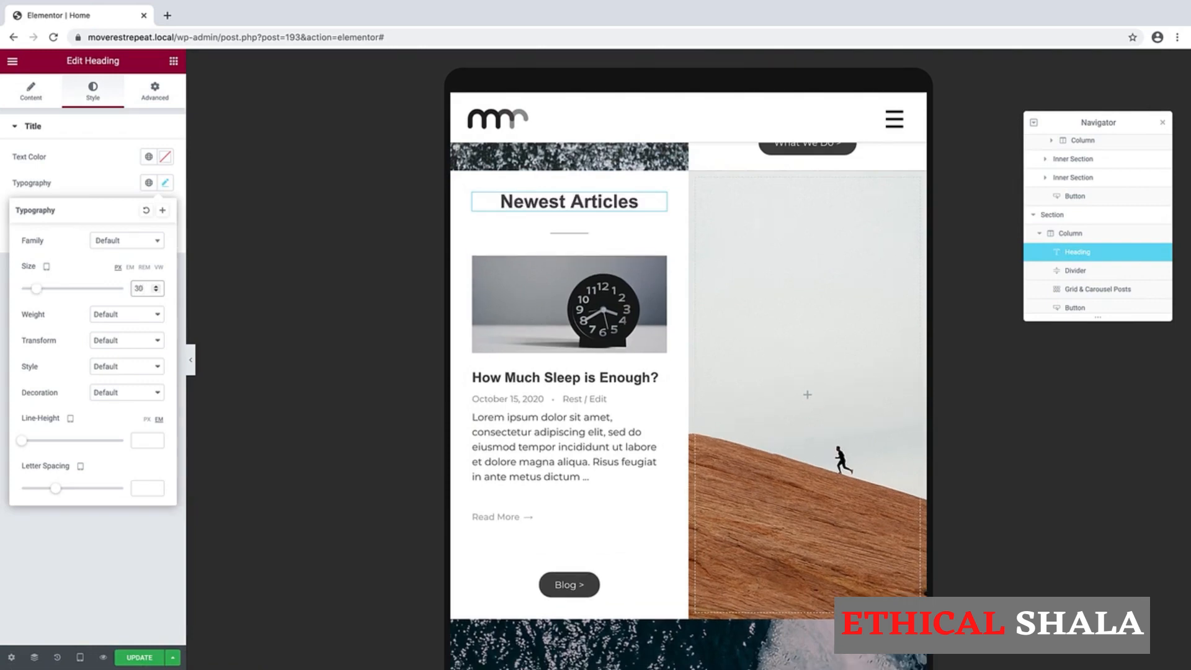
Examine the tablet layout of the Newest Articles section and the sections above it
{"action": "scroll", "coordinate": [579, 346], "scroll_direction": "up", "scroll_amount": 1}
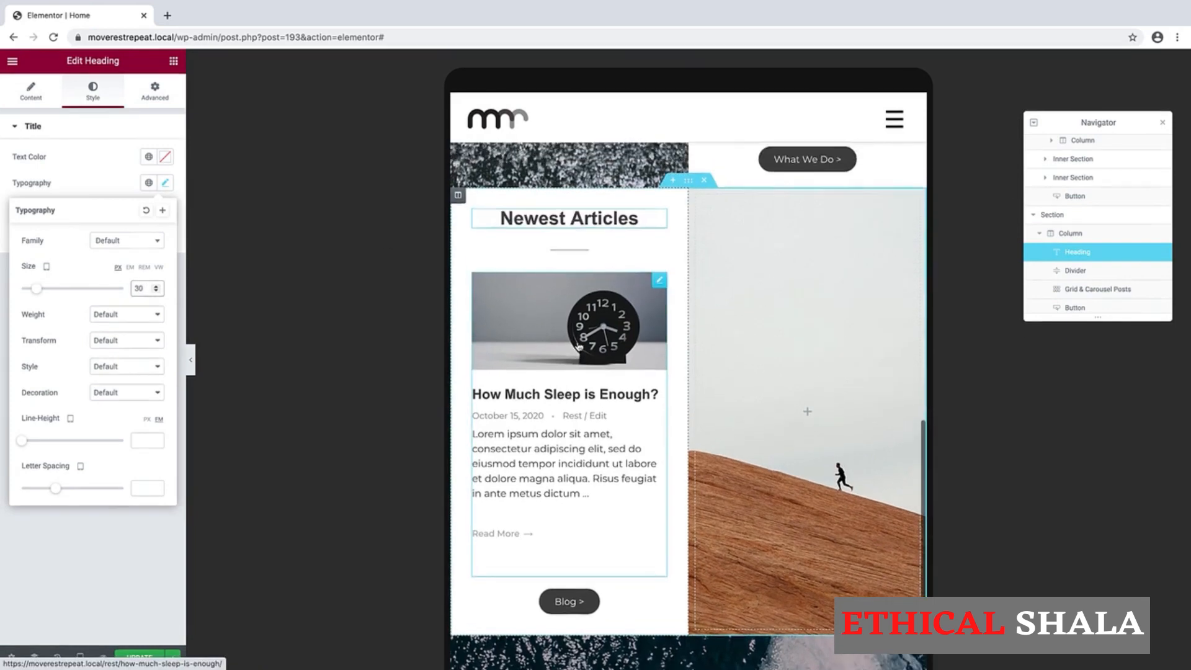
{"action": "scroll", "coordinate": [579, 346], "scroll_direction": "up", "scroll_amount": 5}
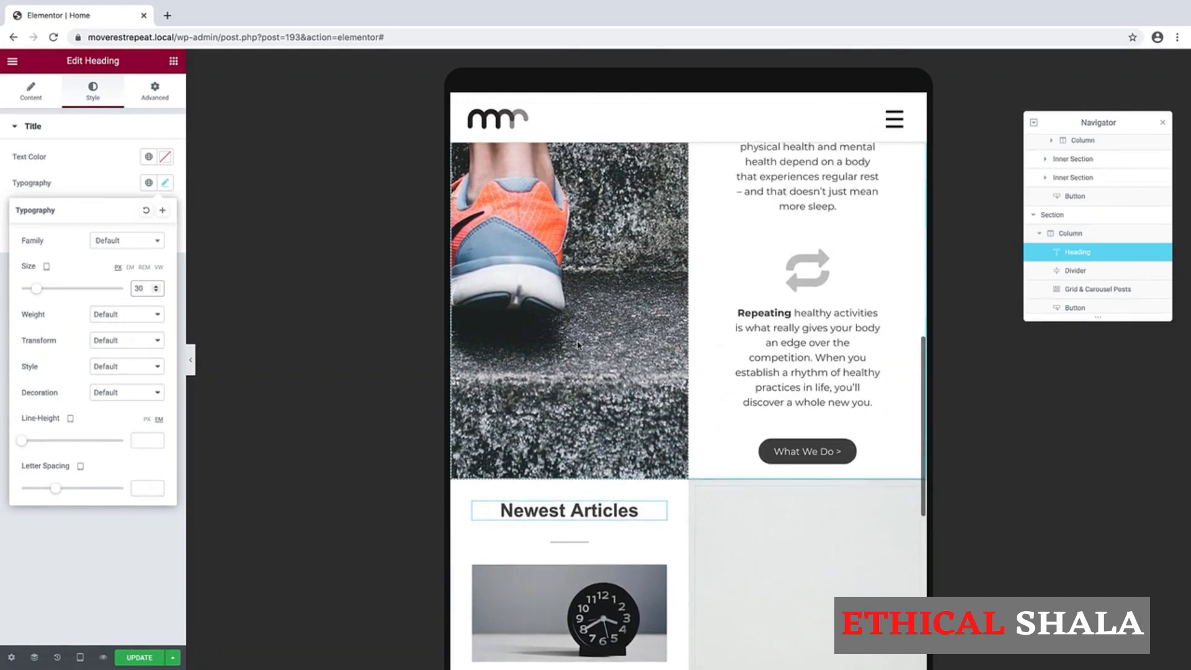
{"action": "scroll", "coordinate": [577, 345], "scroll_direction": "up", "scroll_amount": 10}
{"action": "scroll", "coordinate": [578, 345], "scroll_direction": "down", "scroll_amount": 11}
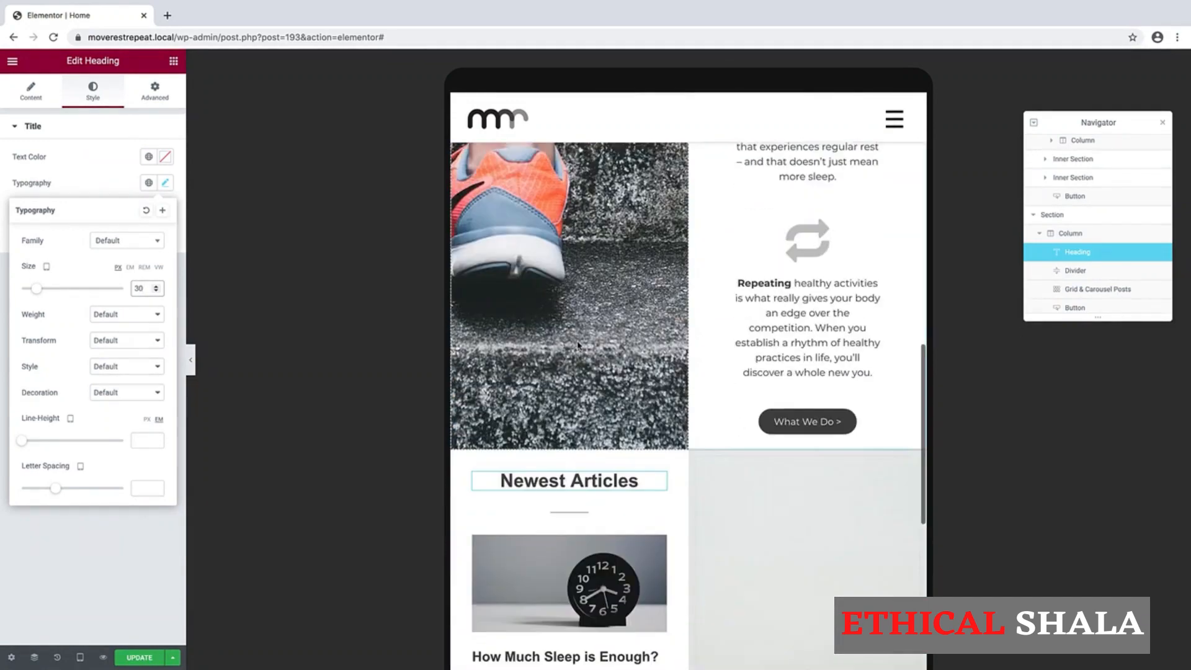
{"action": "scroll", "coordinate": [578, 345], "scroll_direction": "down", "scroll_amount": 6}
{"action": "scroll", "coordinate": [577, 345], "scroll_direction": "up", "scroll_amount": 2}
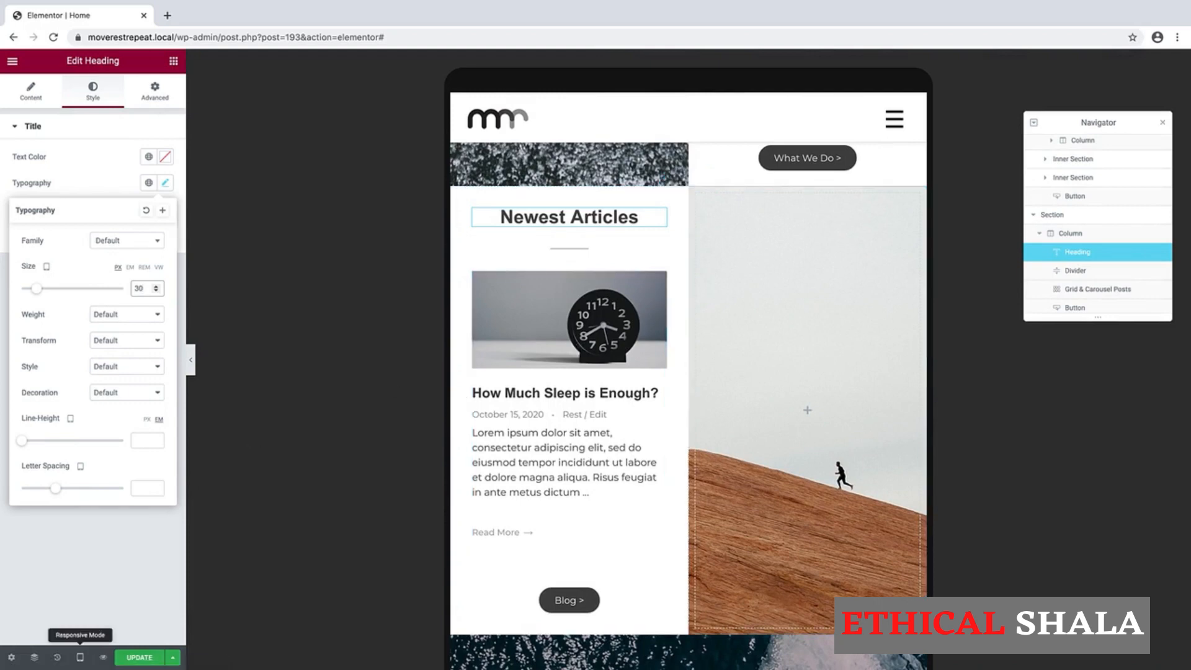
Switch to the mobile preview and set the Newest Articles section's padding to 0 px on all sides
{"action": "left_click", "coordinate": [80, 657]}
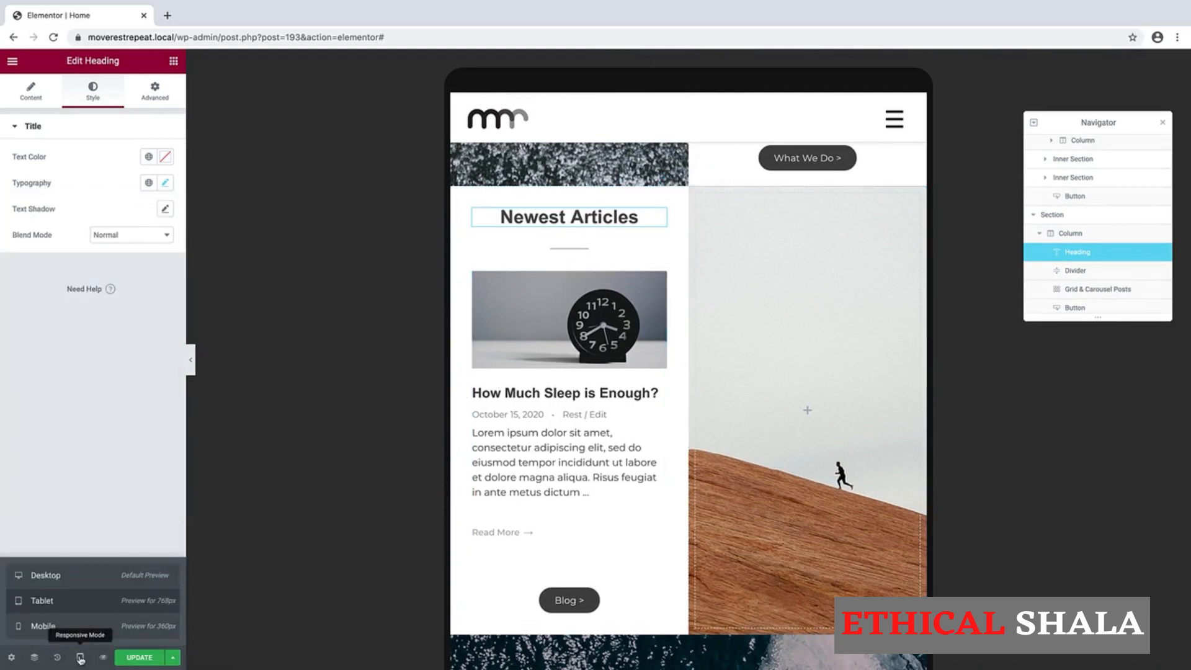
{"action": "left_click", "coordinate": [66, 628]}
{"action": "scroll", "coordinate": [618, 358], "scroll_direction": "down", "scroll_amount": 1}
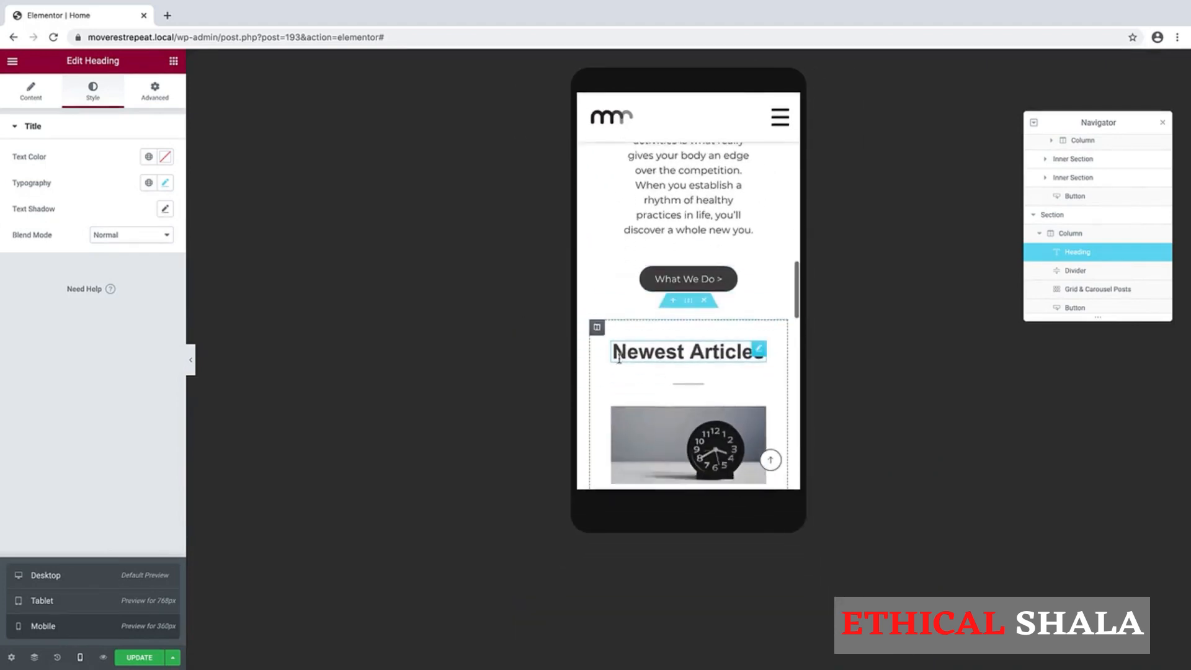
{"action": "scroll", "coordinate": [618, 359], "scroll_direction": "down", "scroll_amount": 2}
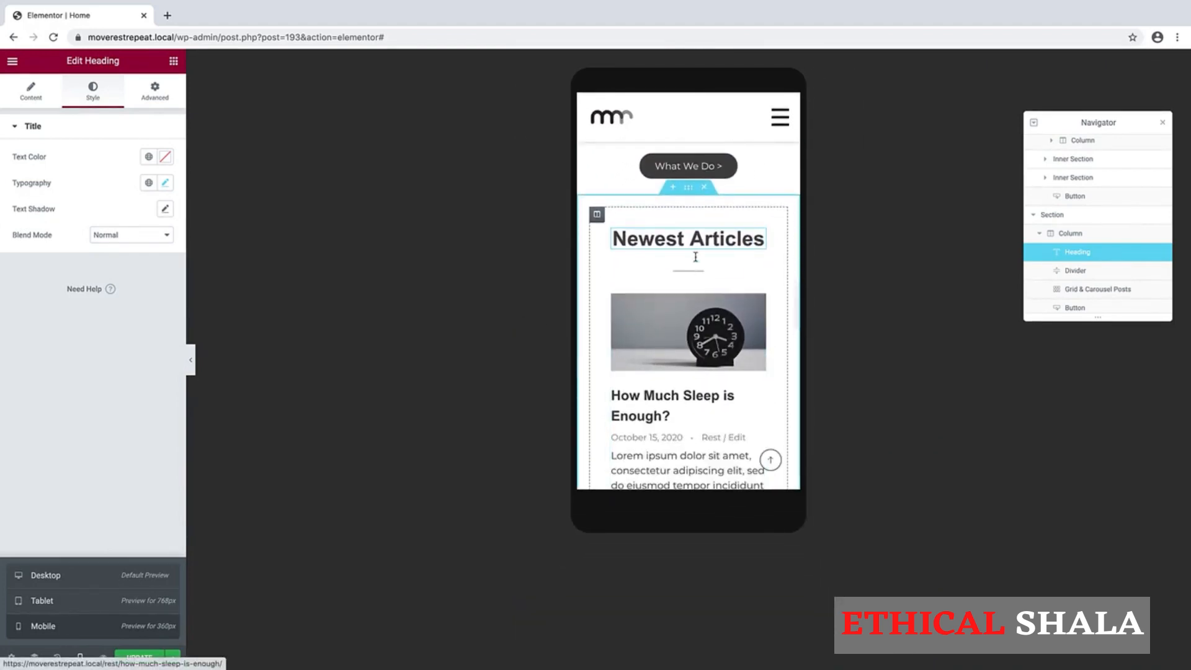
{"action": "left_click", "coordinate": [689, 194]}
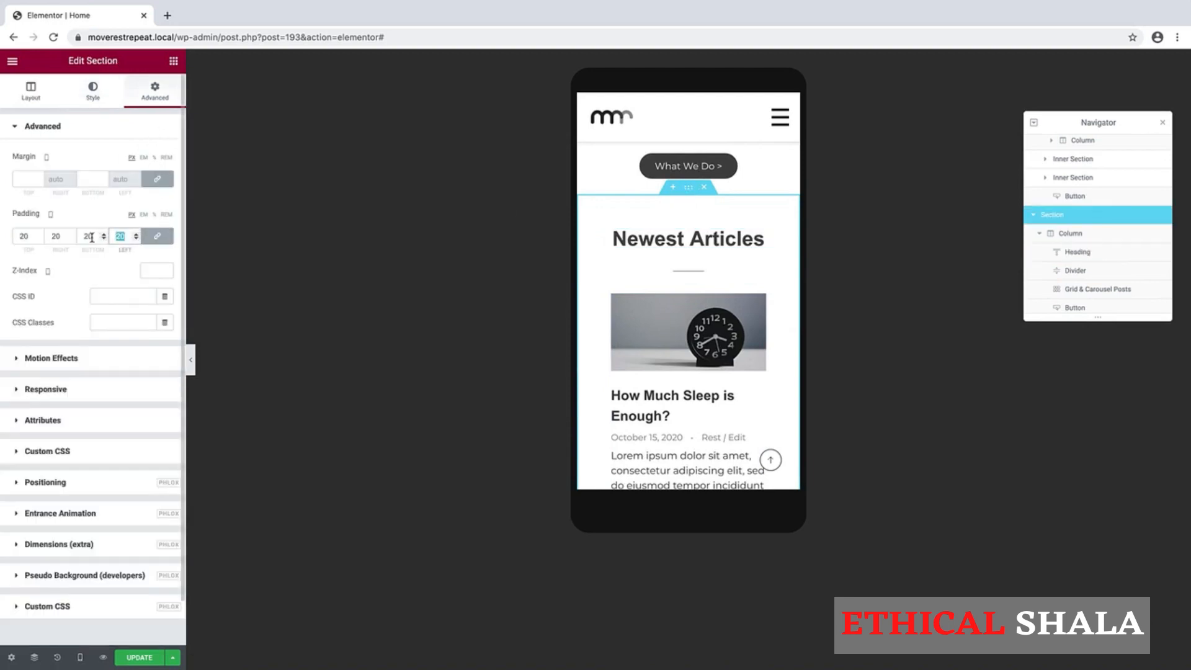
{"action": "type", "text": "0"}
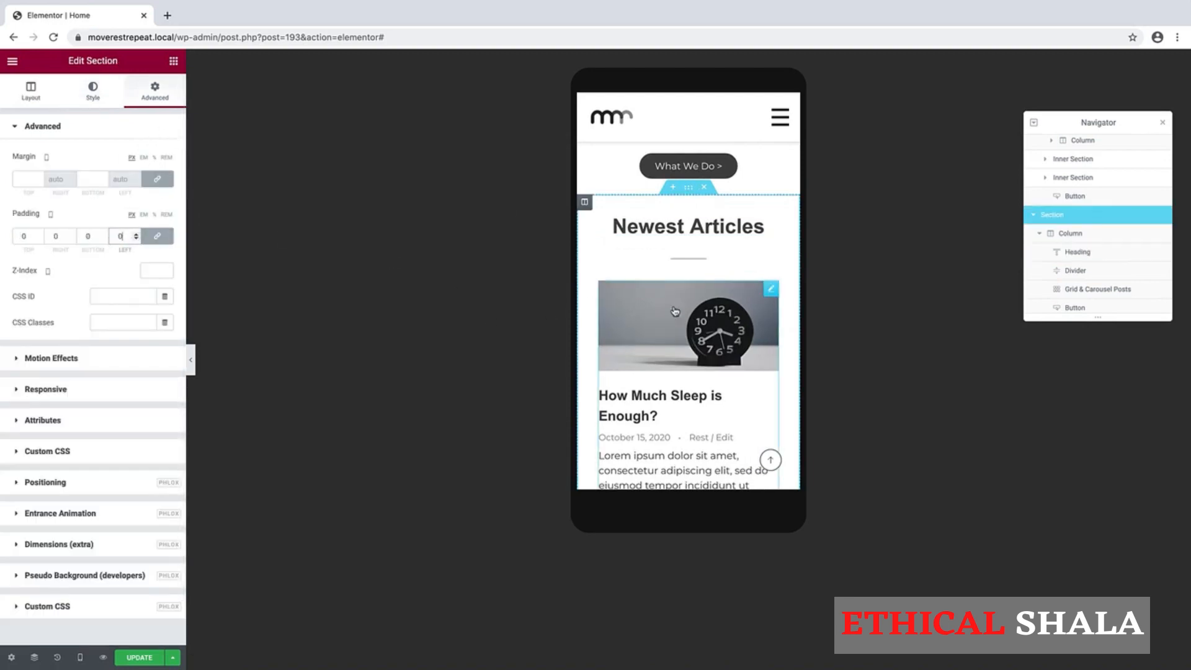
{"action": "scroll", "coordinate": [679, 324], "scroll_direction": "down", "scroll_amount": 1}
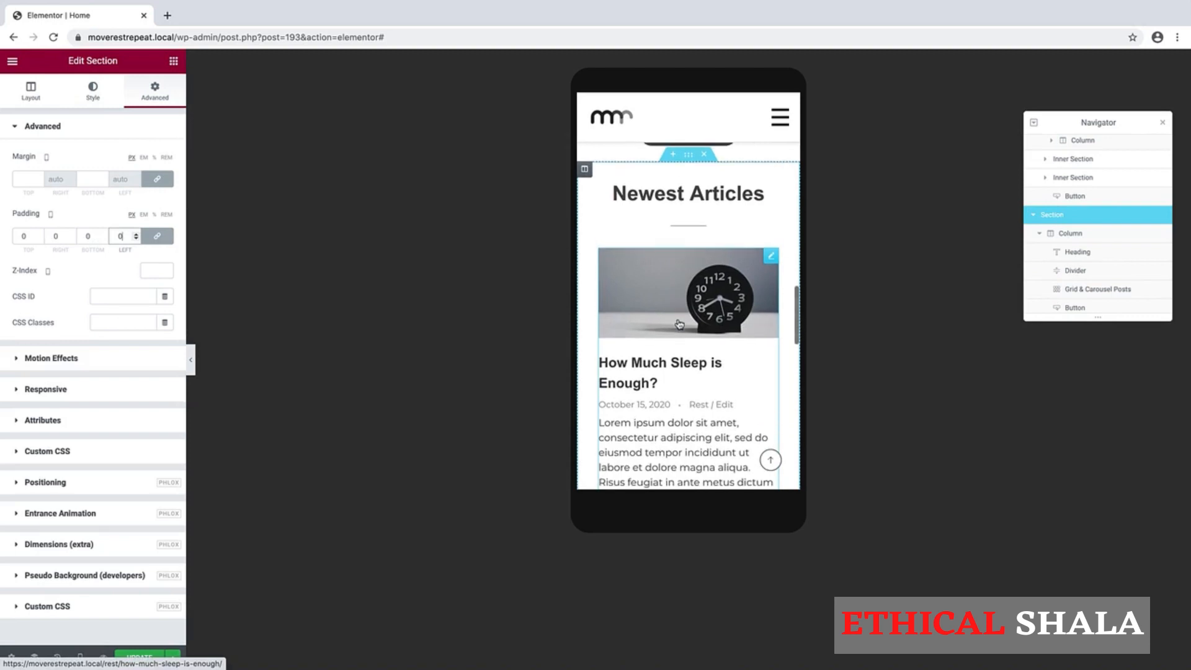
{"action": "scroll", "coordinate": [679, 323], "scroll_direction": "up", "scroll_amount": 1}
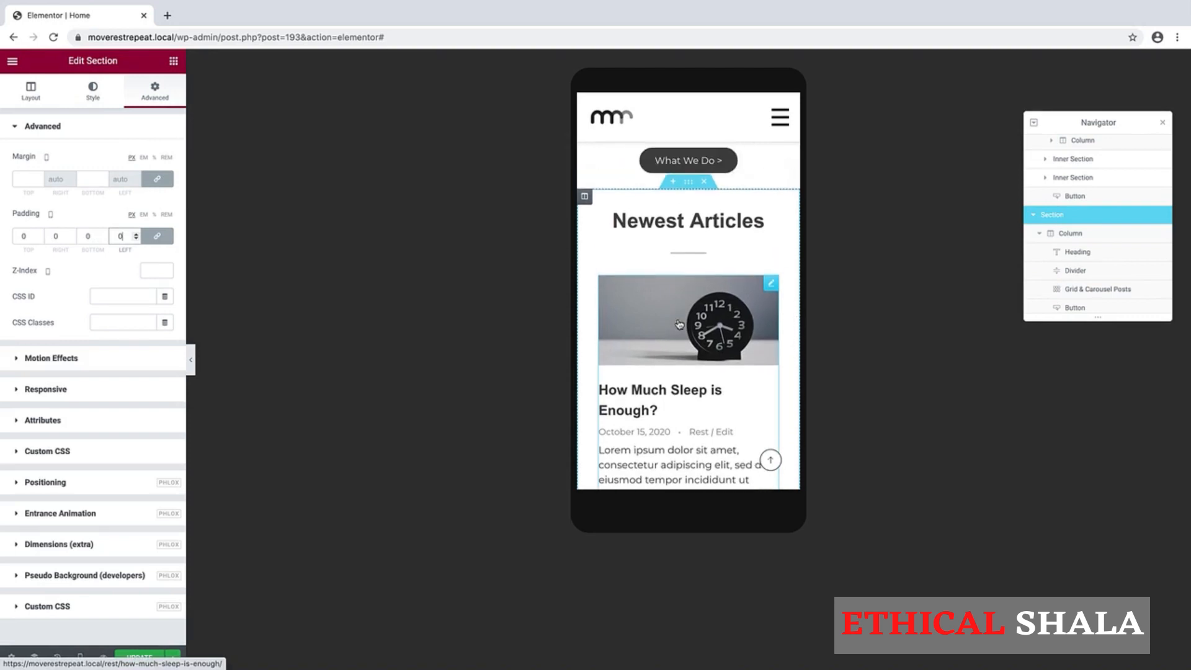
{"action": "scroll", "coordinate": [679, 324], "scroll_direction": "down", "scroll_amount": 8}
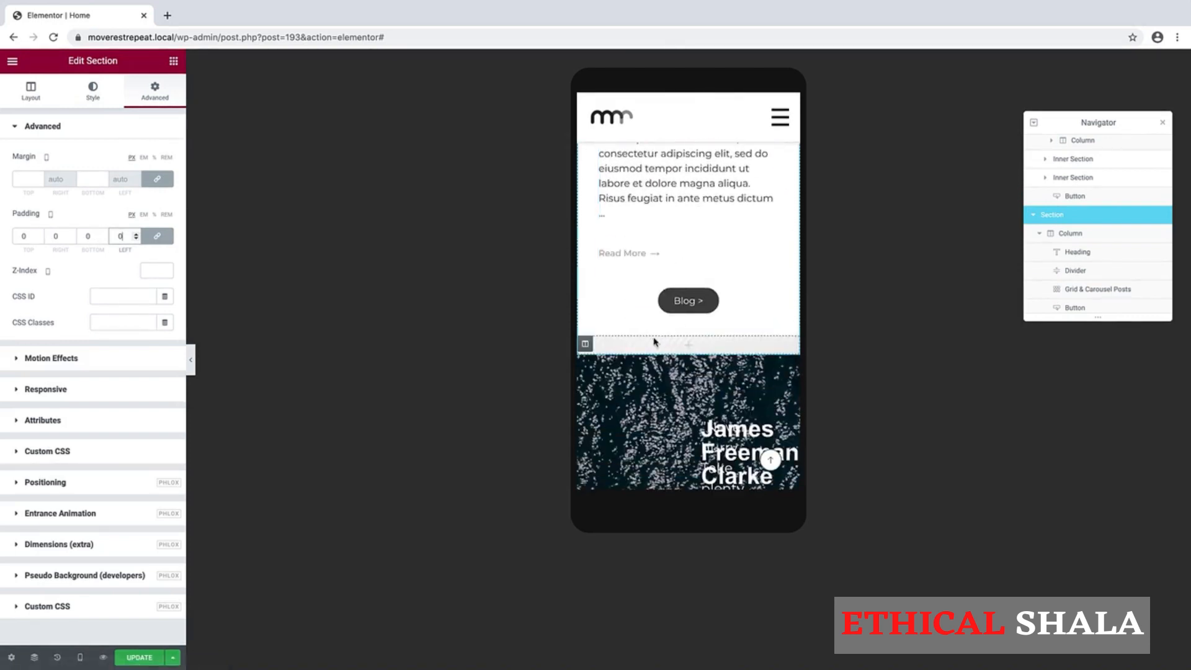
Turn off Hide On Mobile for the empty background-image column in the Newest Articles section
{"action": "right_click", "coordinate": [585, 346]}
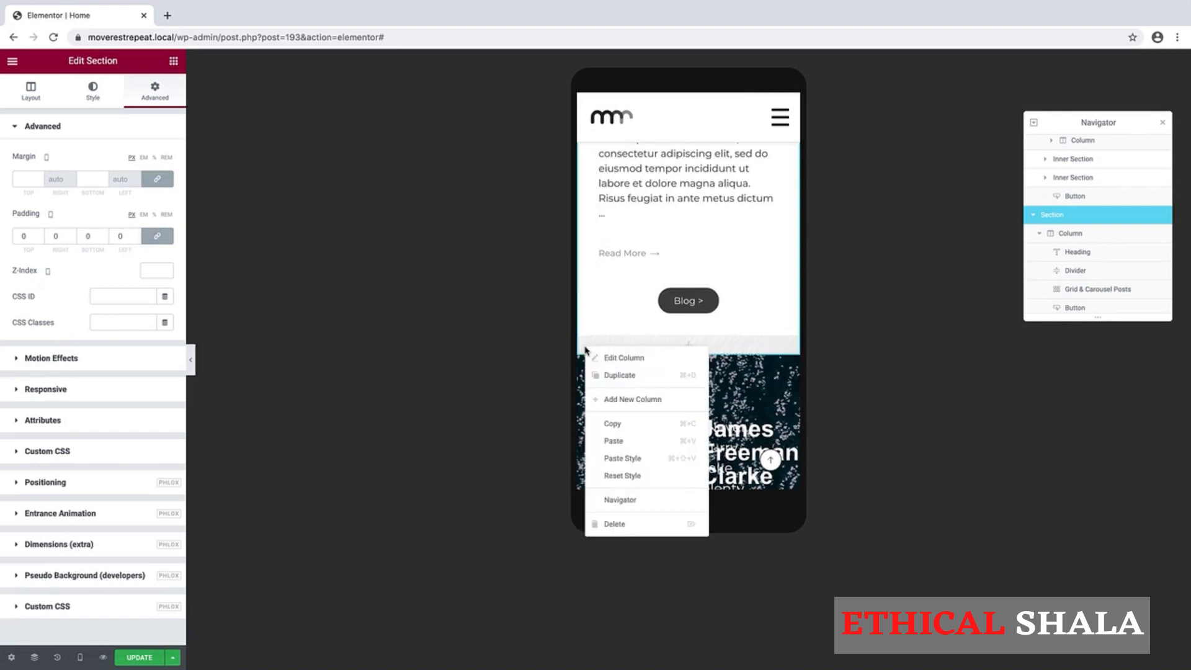
{"action": "left_click", "coordinate": [602, 357]}
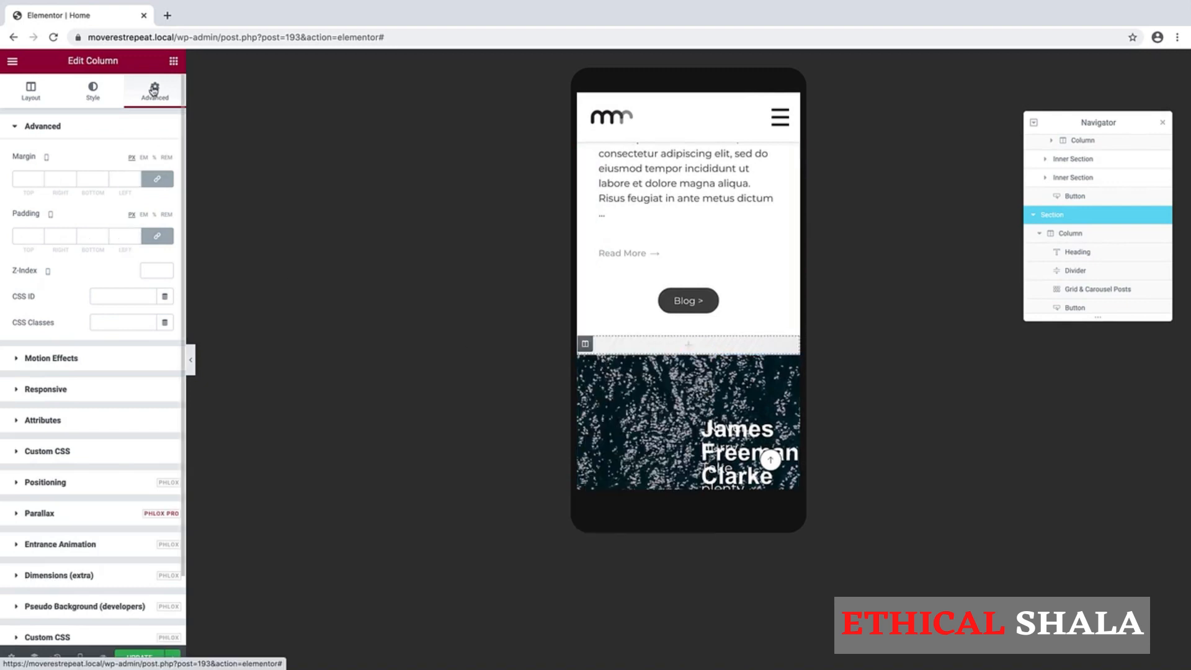
{"action": "left_click", "coordinate": [15, 391]}
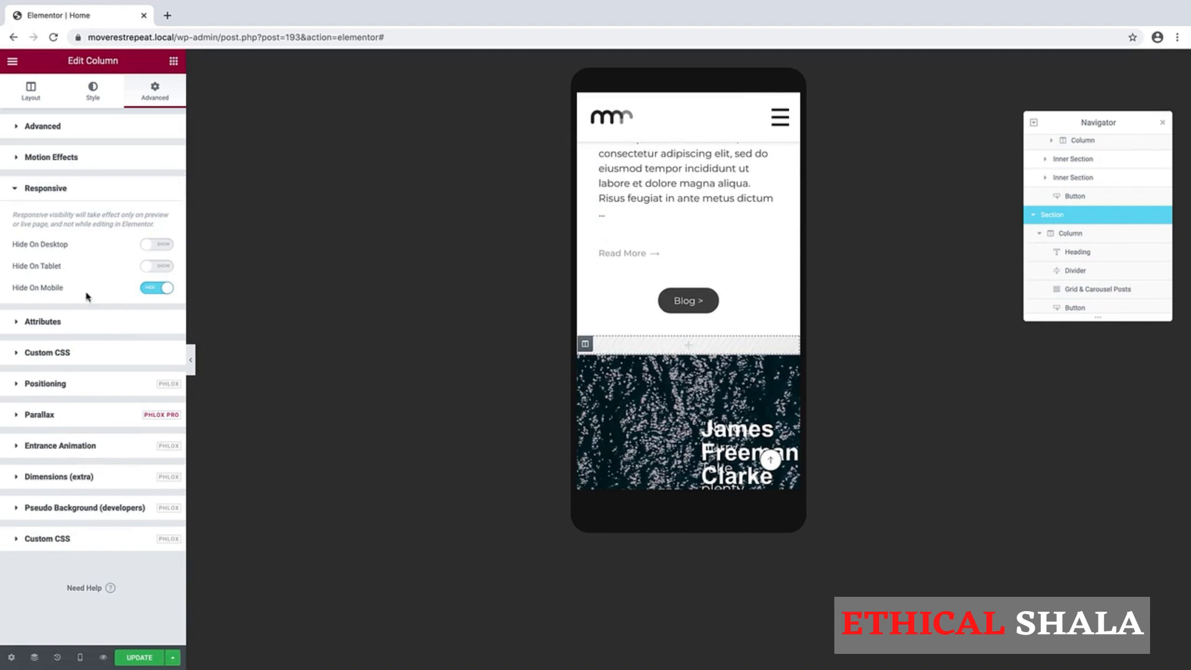
{"action": "left_click", "coordinate": [151, 288]}
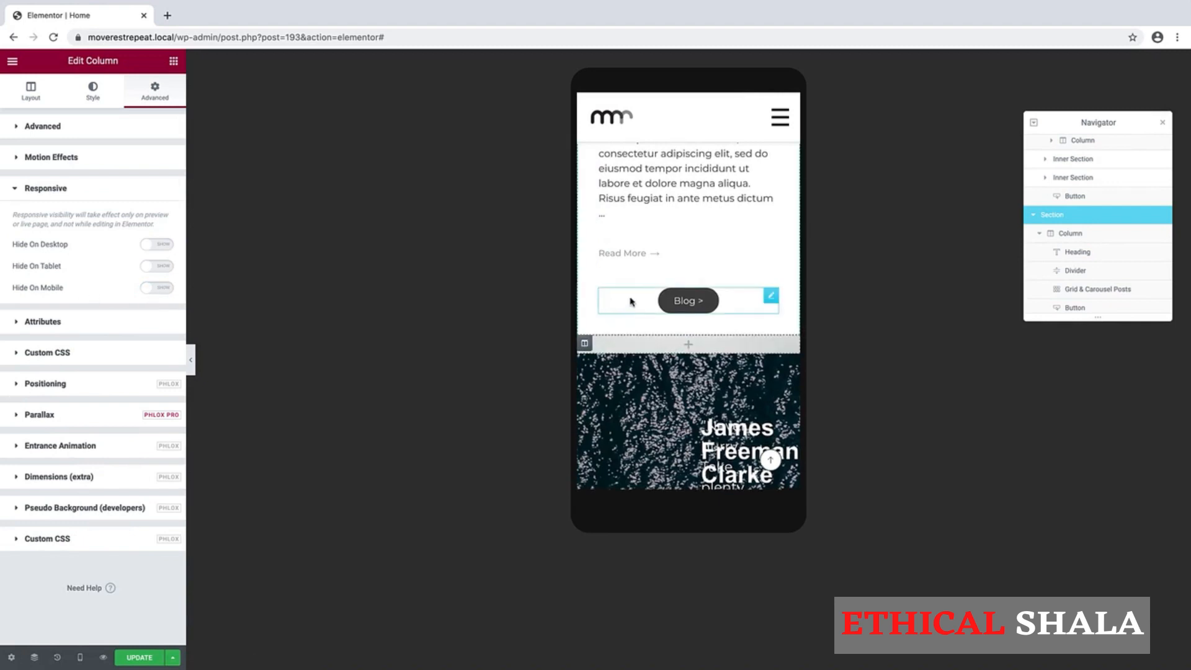
Add a Spacer widget to the background-image column below the Blog button and set its mobile space to 250 px
{"action": "scroll", "coordinate": [629, 301], "scroll_direction": "up", "scroll_amount": 2}
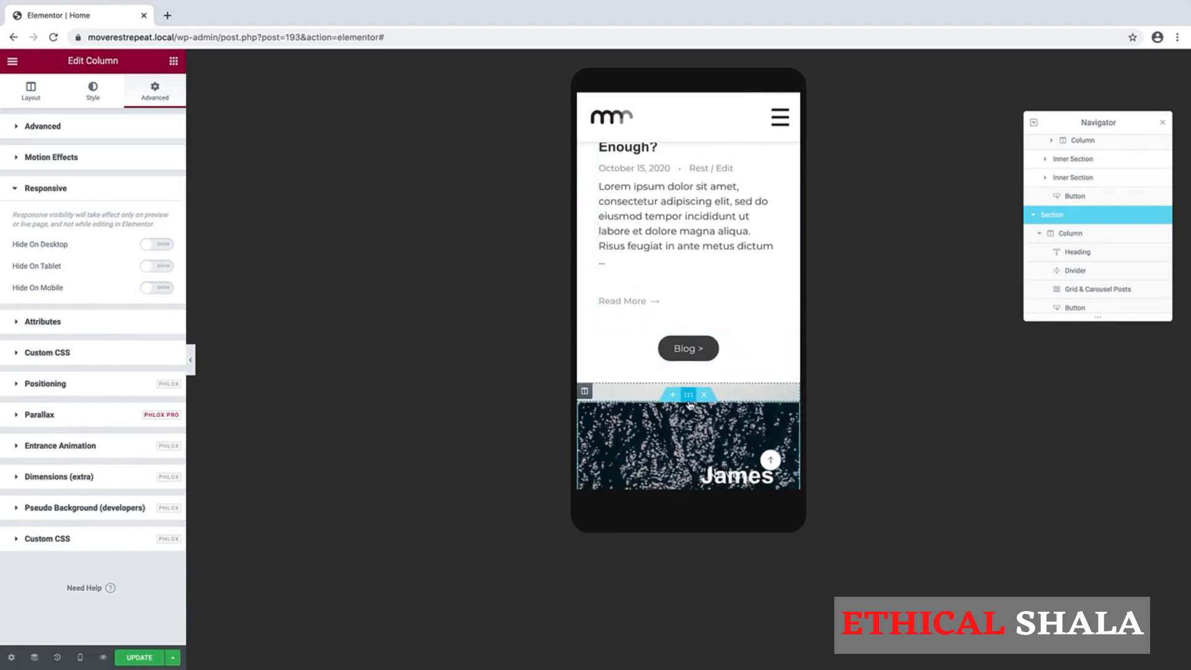
{"action": "left_click", "coordinate": [174, 61]}
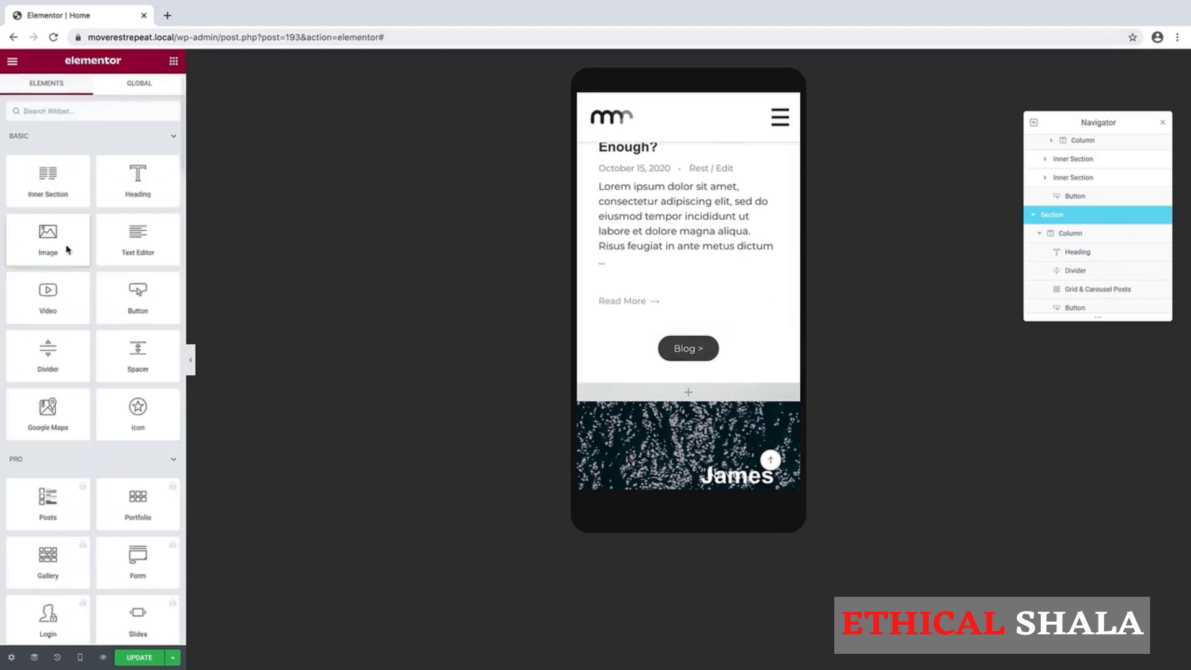
{"action": "left_click_drag", "start_coordinate": [125, 341], "coordinate": [671, 400]}
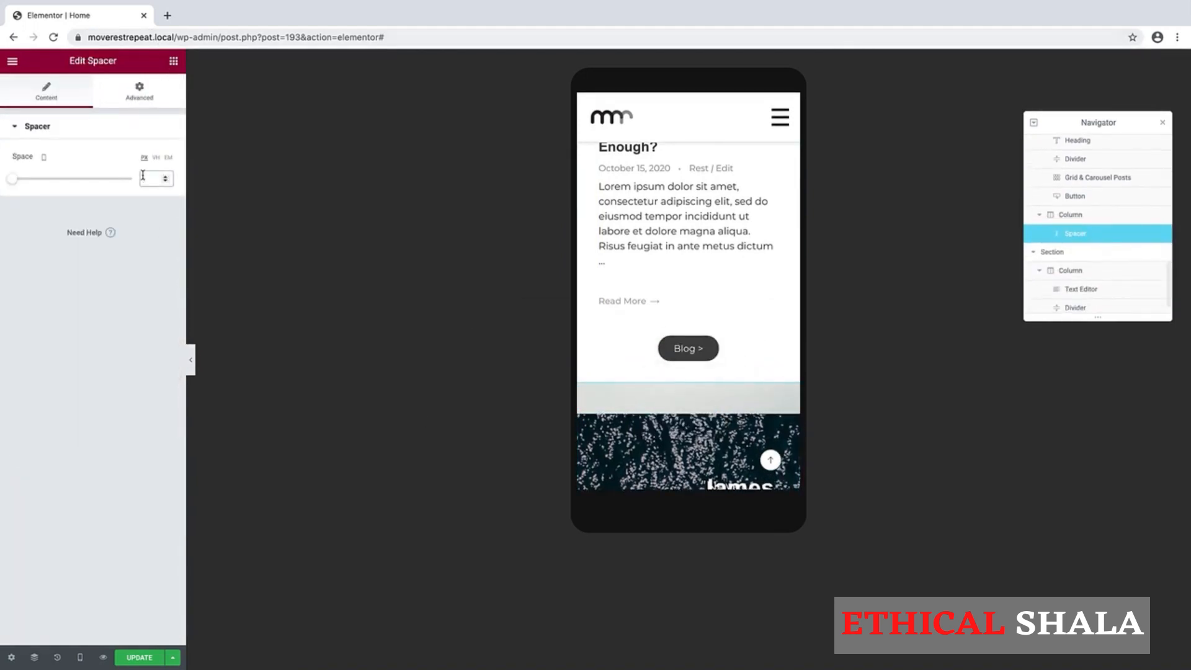
{"action": "left_click", "coordinate": [143, 176]}
{"action": "type", "text": "250"}
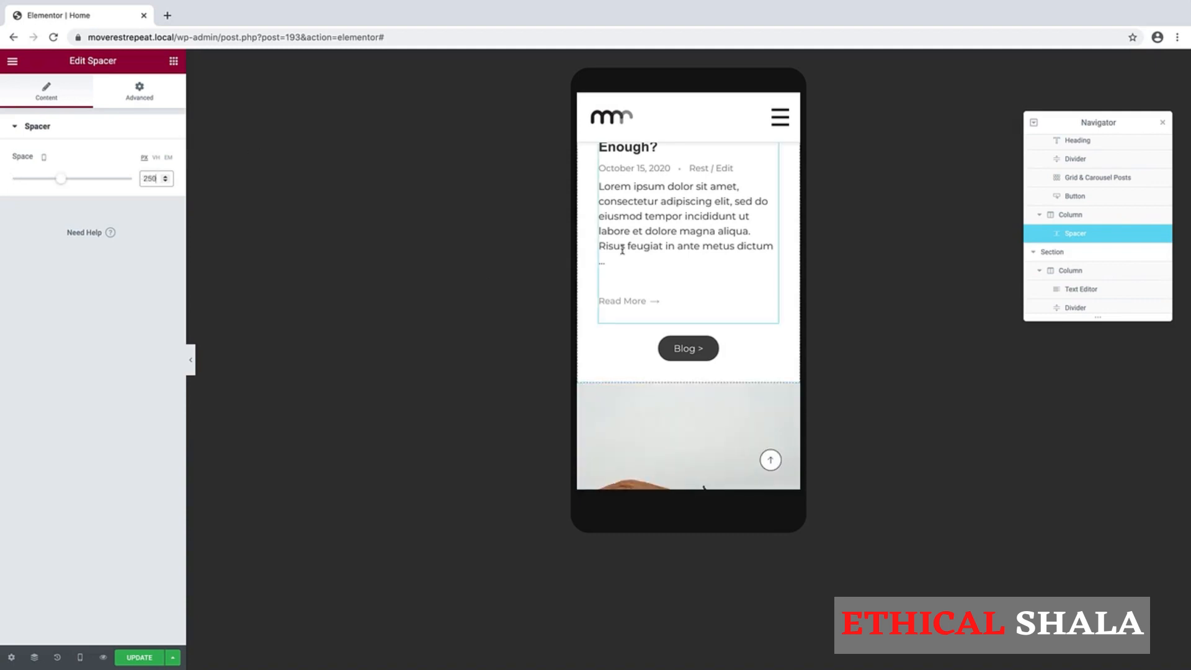
Examine the mobile stacking order of the Repeating block, the Newest Articles content and the hill image
{"action": "scroll", "coordinate": [682, 250], "scroll_direction": "up", "scroll_amount": 4}
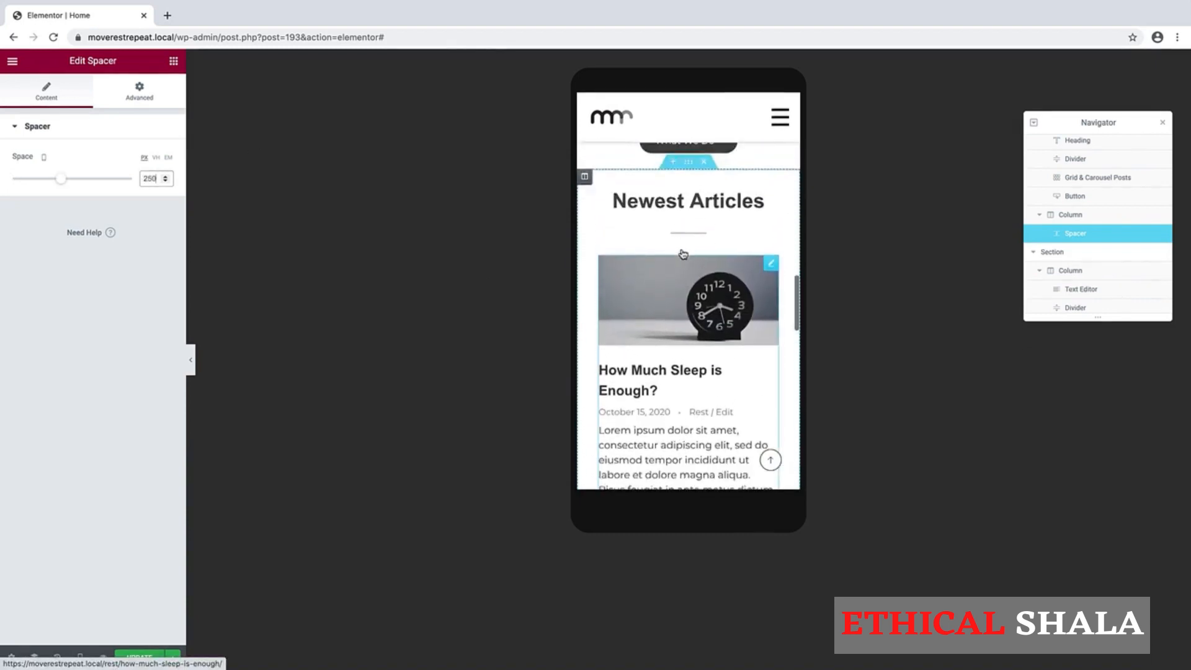
{"action": "scroll", "coordinate": [682, 253], "scroll_direction": "down", "scroll_amount": 2}
{"action": "scroll", "coordinate": [683, 253], "scroll_direction": "up", "scroll_amount": 3}
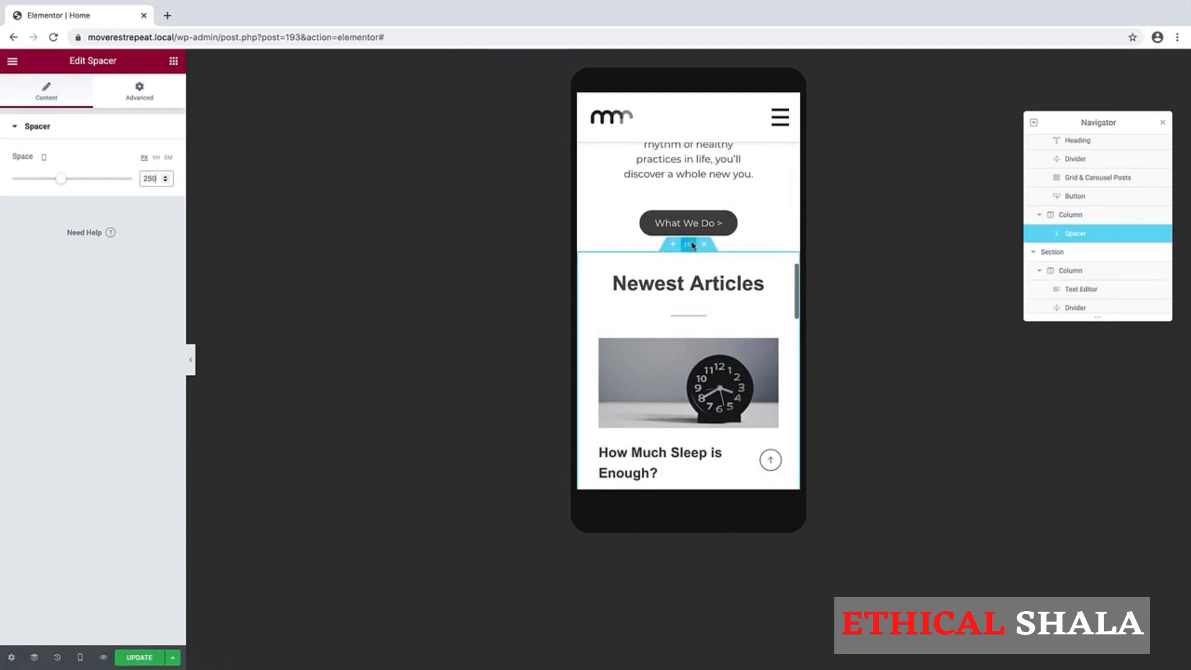
{"action": "scroll", "coordinate": [638, 299], "scroll_direction": "up", "scroll_amount": 4}
{"action": "scroll", "coordinate": [639, 299], "scroll_direction": "down", "scroll_amount": 4}
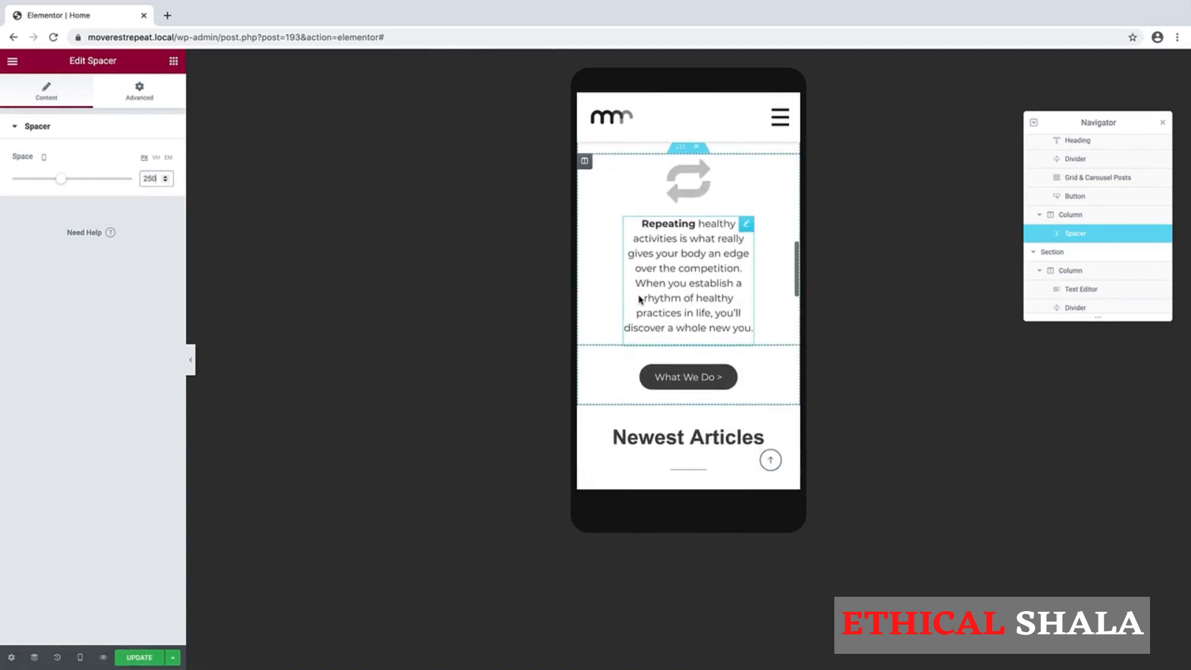
{"action": "scroll", "coordinate": [640, 300], "scroll_direction": "down", "scroll_amount": 6}
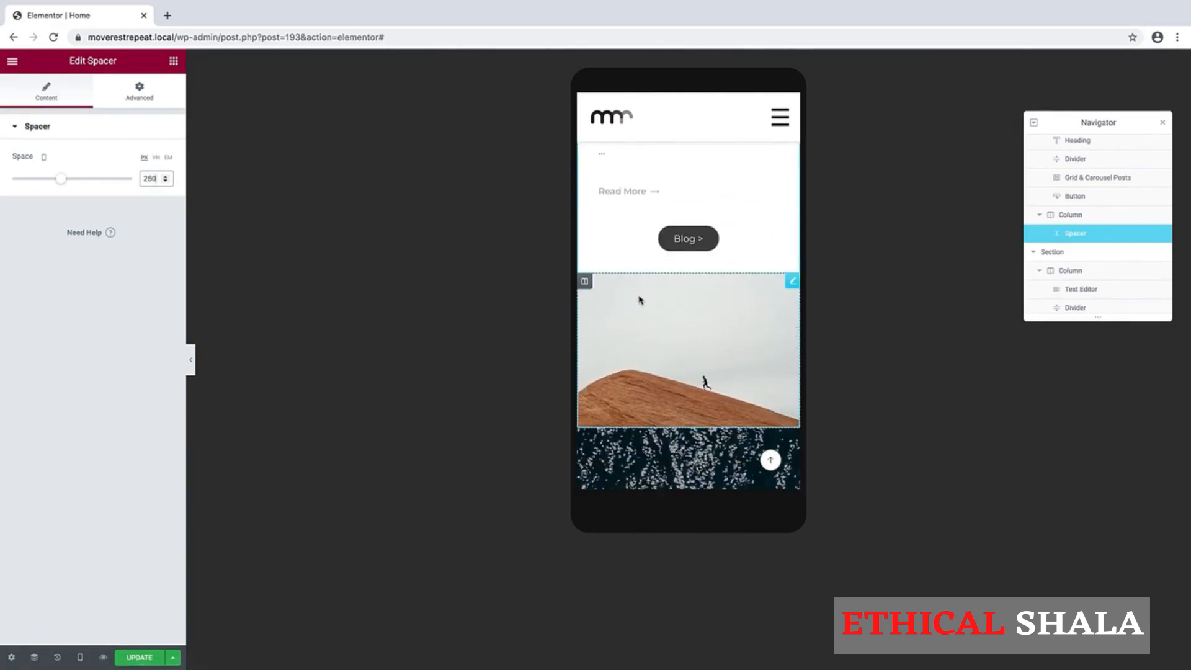
{"action": "scroll", "coordinate": [640, 301], "scroll_direction": "up", "scroll_amount": 5}
{"action": "scroll", "coordinate": [640, 301], "scroll_direction": "up", "scroll_amount": 1}
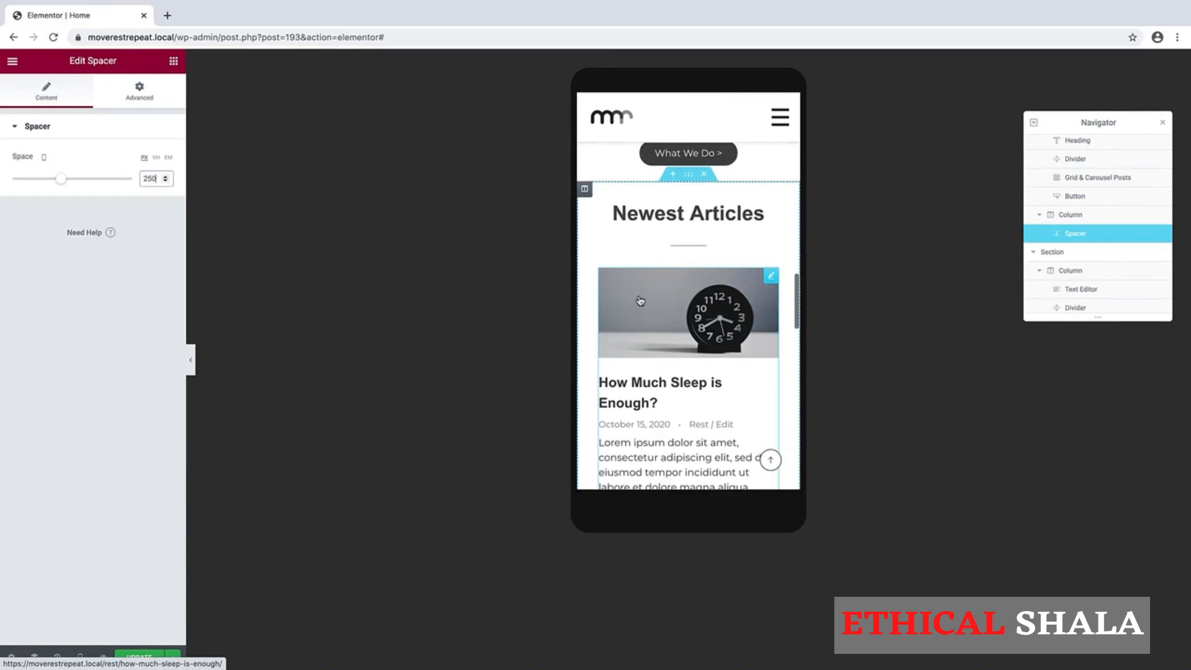
Enable Reverse Columns (Mobile) for the Newest Articles section so the hill image comes before the articles
{"action": "right_click", "coordinate": [688, 180]}
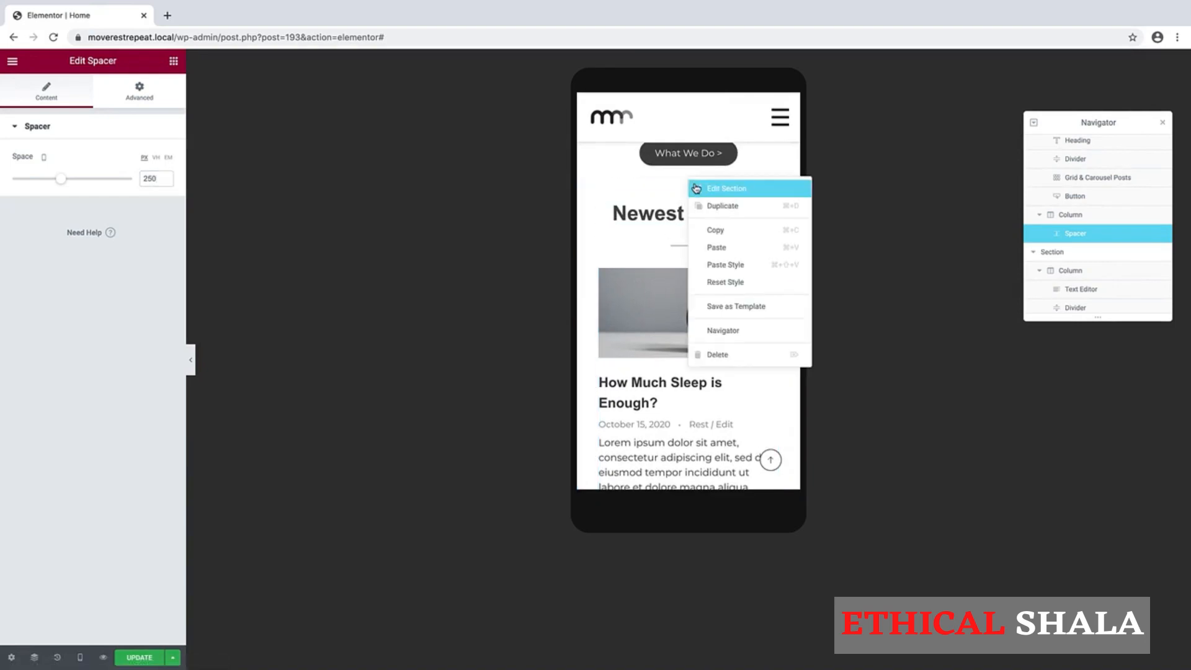
{"action": "left_click", "coordinate": [713, 186]}
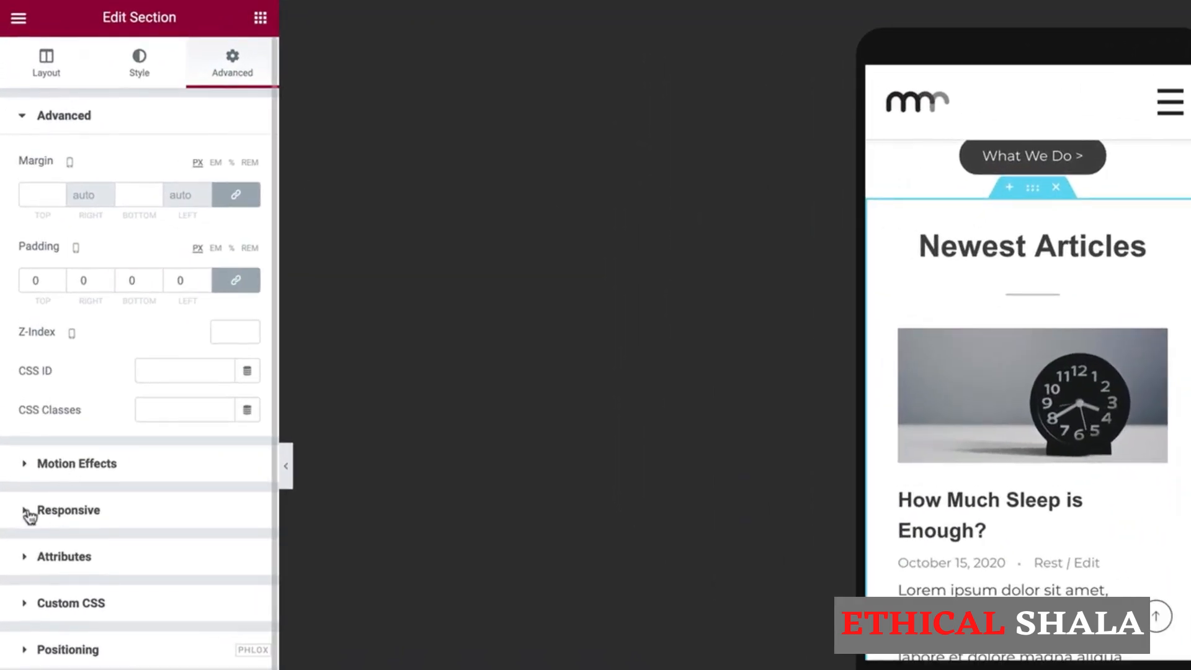
{"action": "left_click", "coordinate": [25, 494]}
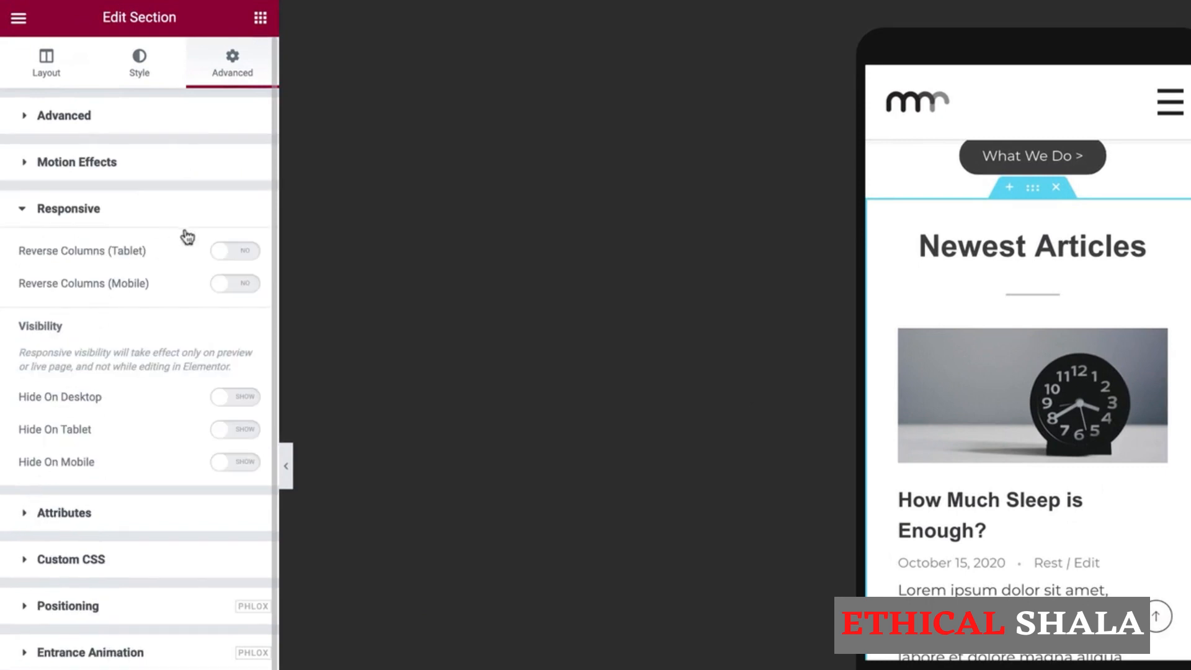
{"action": "left_click", "coordinate": [233, 284]}
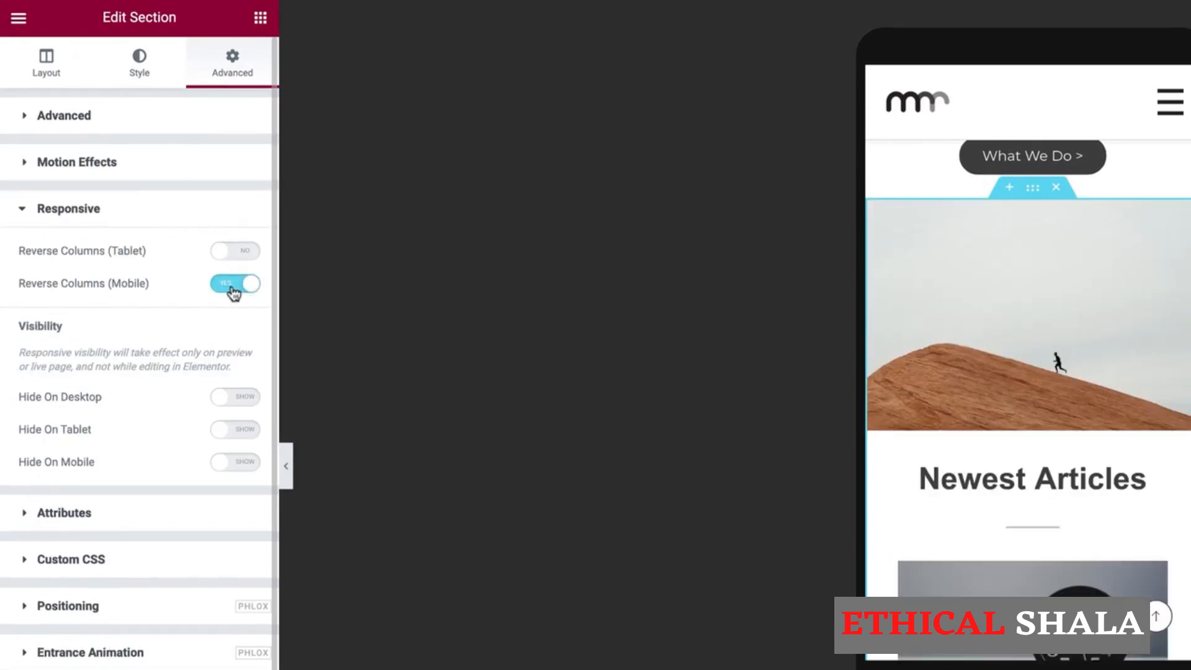
{"action": "scroll", "coordinate": [1082, 345], "scroll_direction": "down", "scroll_amount": 1}
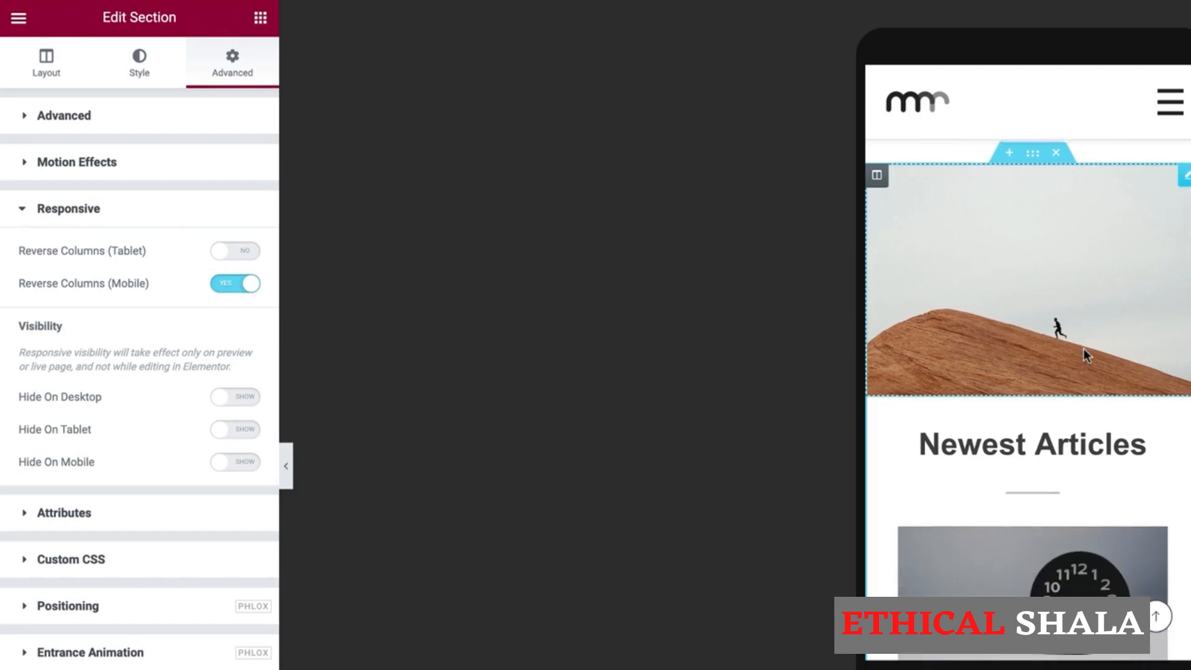
{"action": "scroll", "coordinate": [1083, 354], "scroll_direction": "down", "scroll_amount": 6}
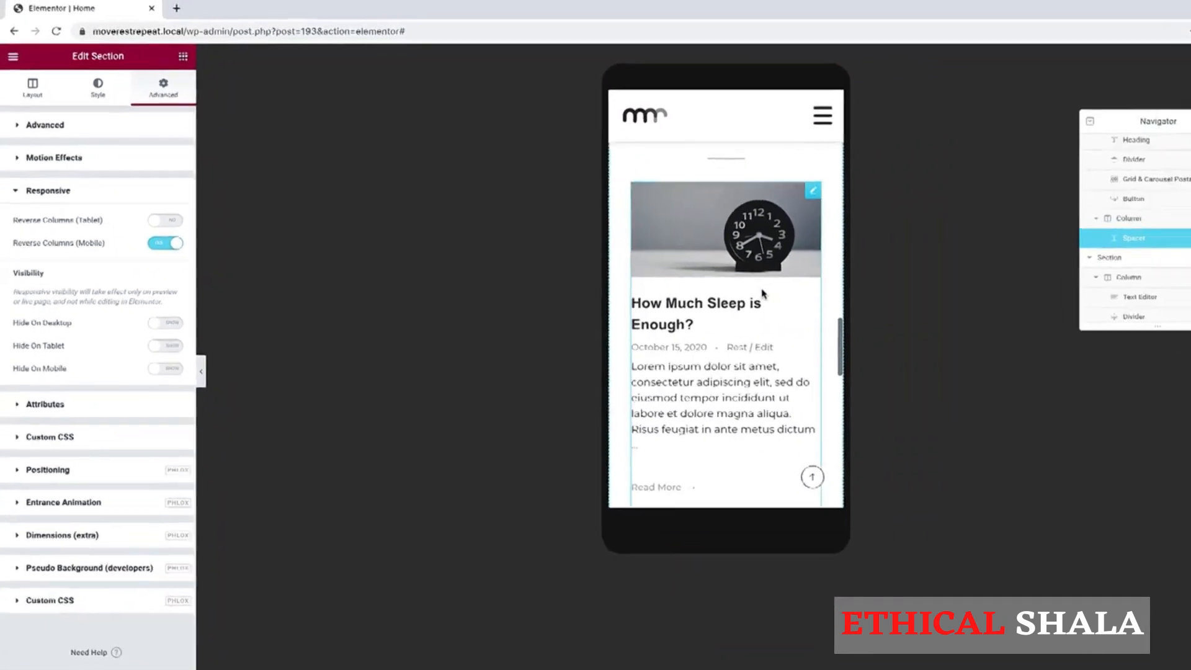
{"action": "scroll", "coordinate": [723, 285], "scroll_direction": "down", "scroll_amount": 5}
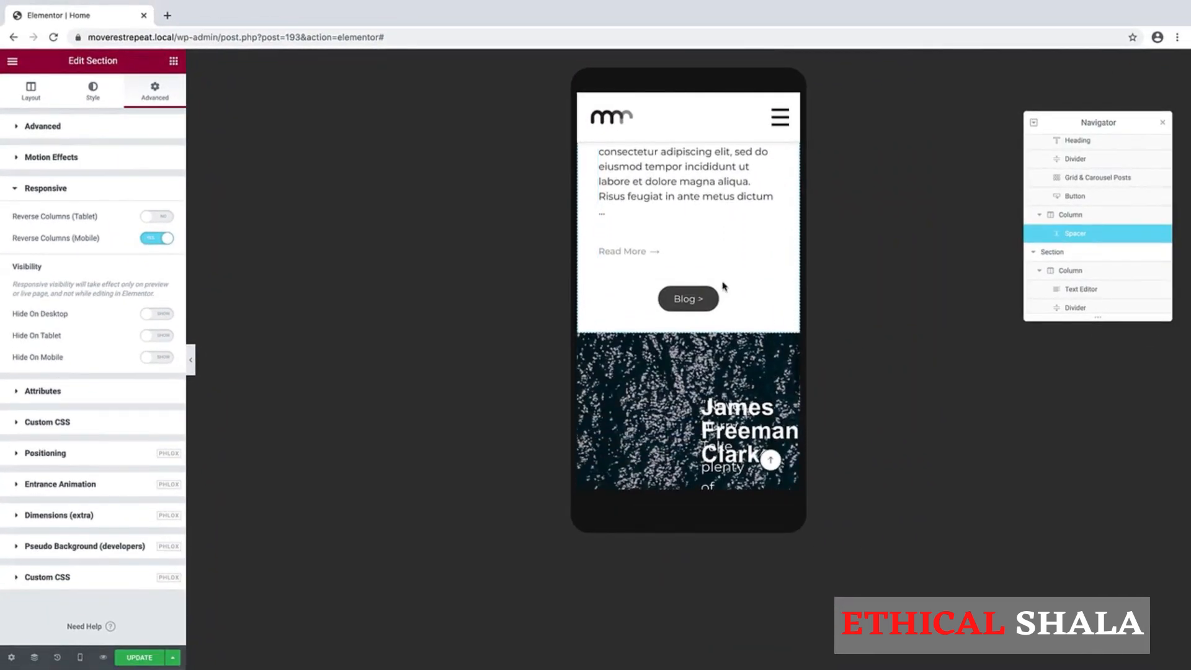
Switch to the desktop preview, check the quote section and update the page
{"action": "scroll", "coordinate": [722, 285], "scroll_direction": "down", "scroll_amount": 3}
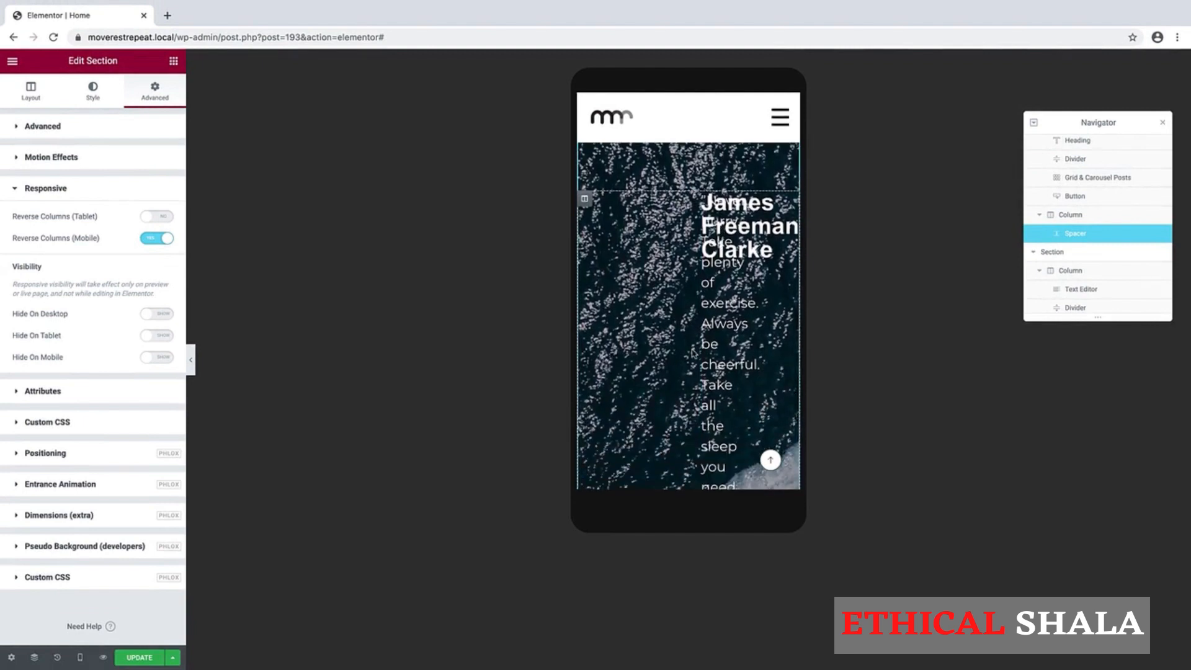
{"action": "left_click", "coordinate": [80, 657]}
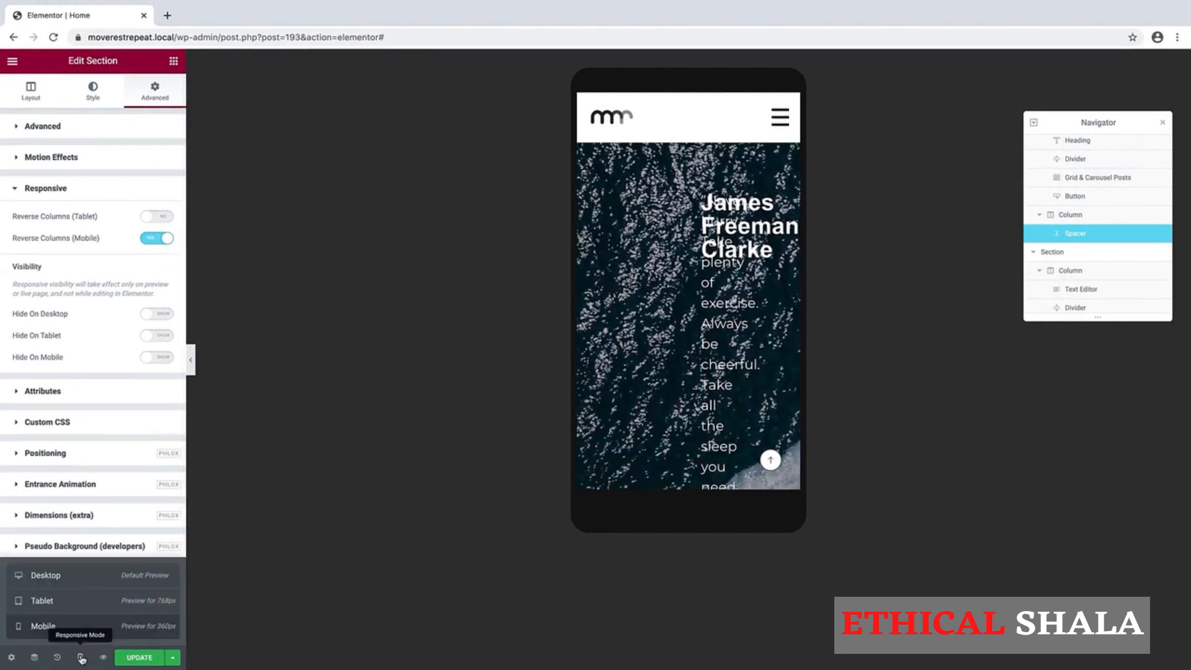
{"action": "left_click", "coordinate": [73, 578]}
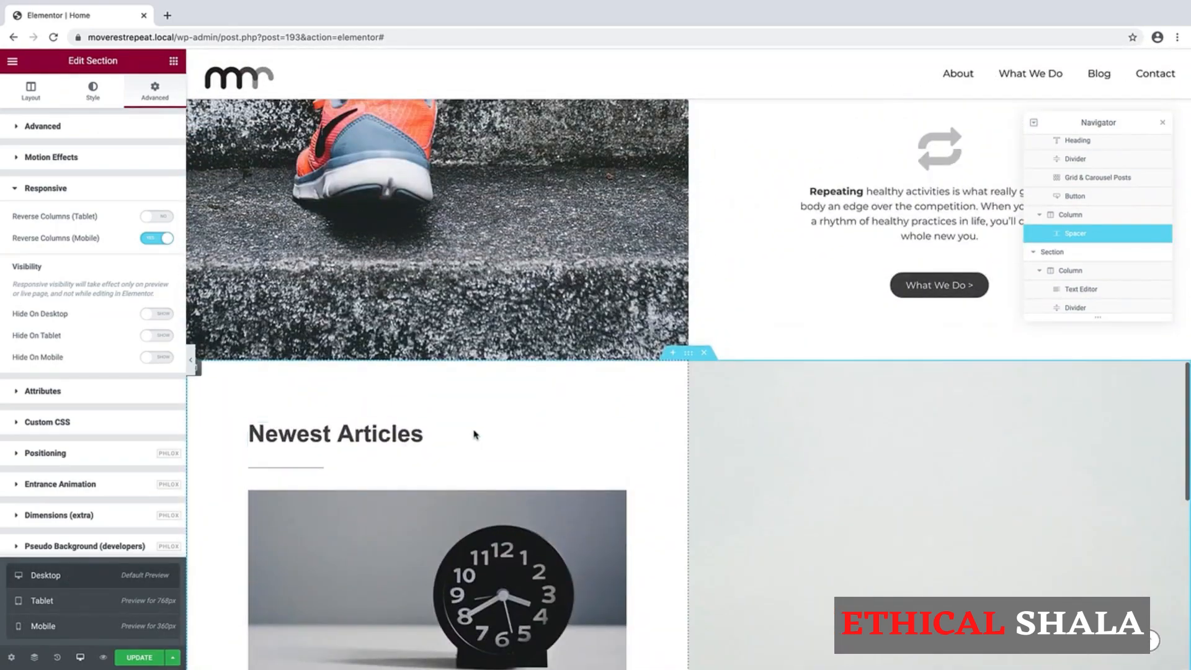
{"action": "scroll", "coordinate": [687, 446], "scroll_direction": "down", "scroll_amount": 10}
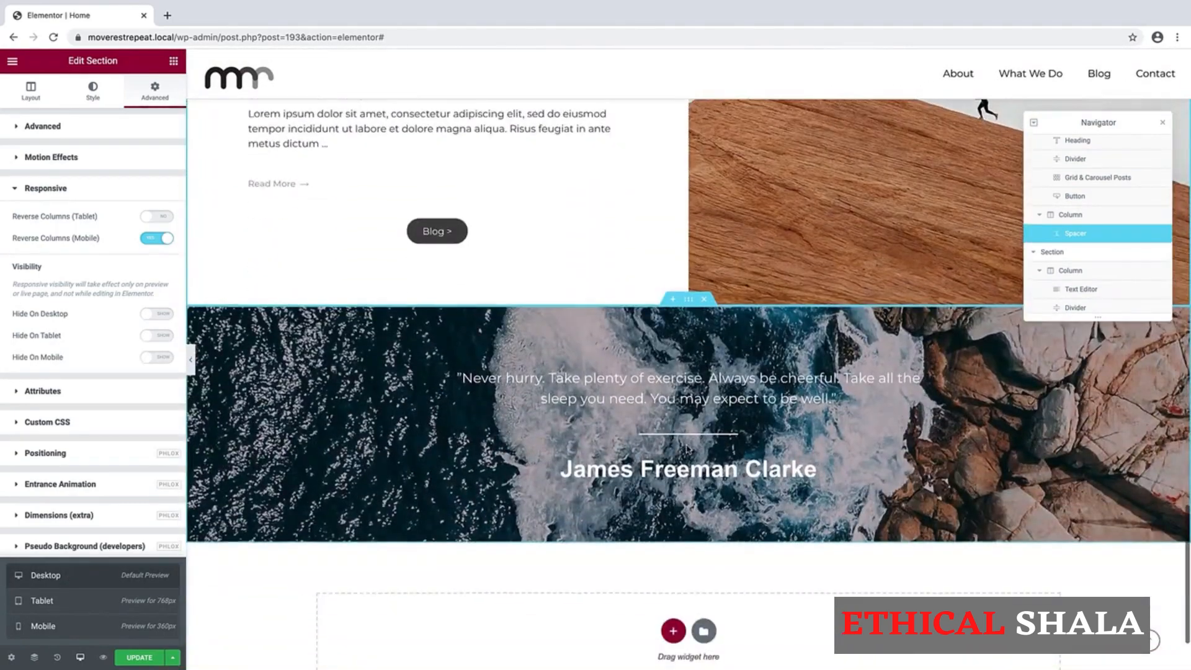
{"action": "scroll", "coordinate": [686, 448], "scroll_direction": "down", "scroll_amount": 1}
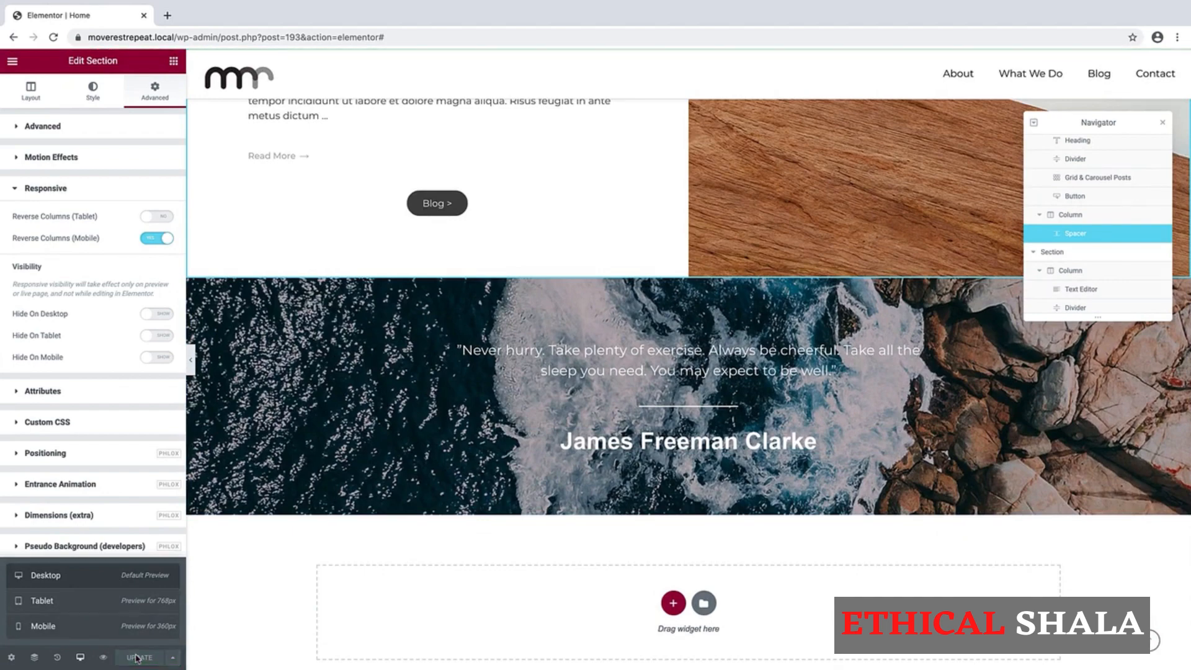
In the tablet preview, unlink the quote column's padding and set 0 px top and bottom, 100 px right and left
{"action": "left_click", "coordinate": [73, 607]}
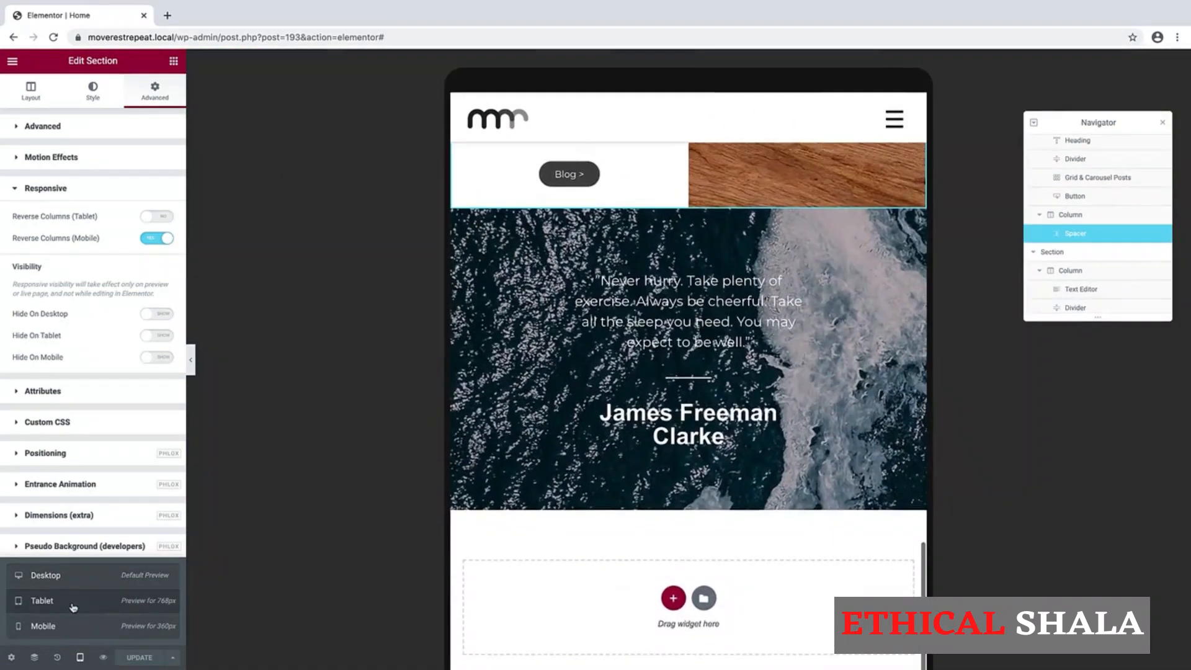
{"action": "scroll", "coordinate": [546, 557], "scroll_direction": "down", "scroll_amount": 10}
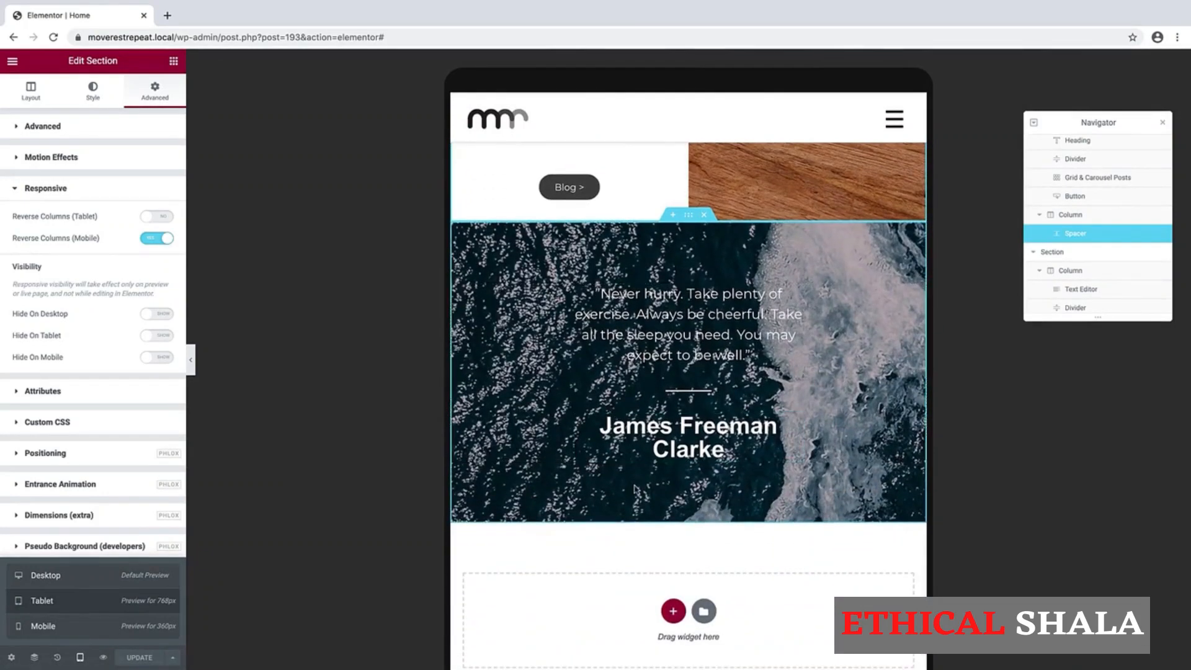
{"action": "left_click", "coordinate": [459, 293]}
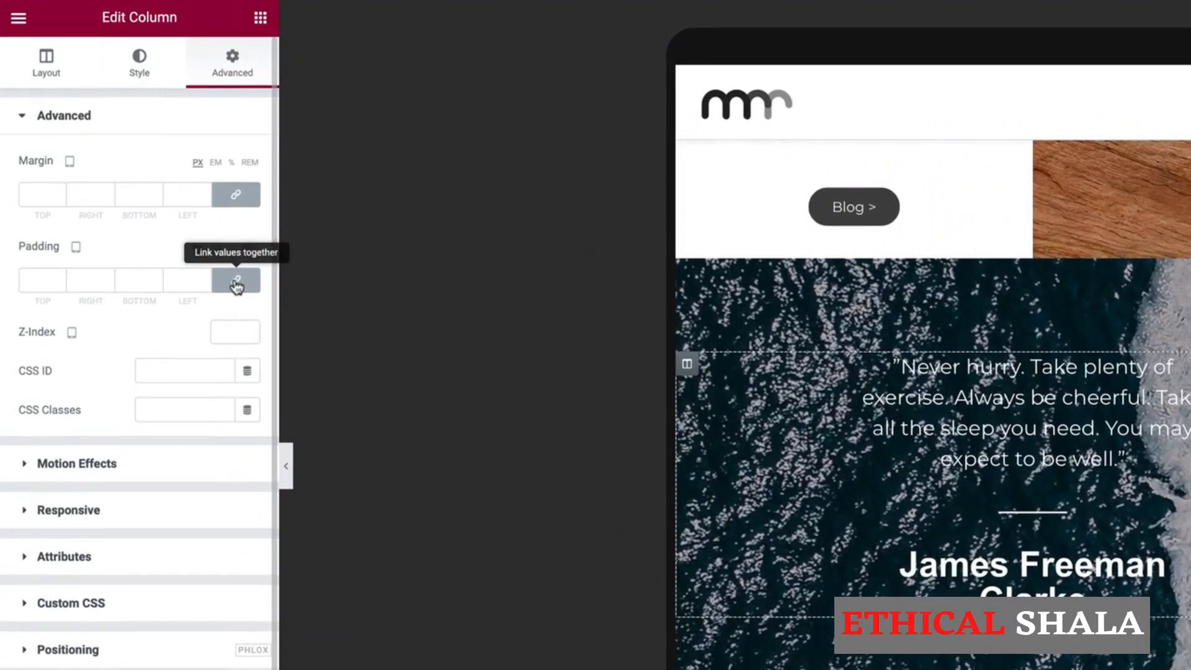
{"action": "left_click", "coordinate": [236, 282]}
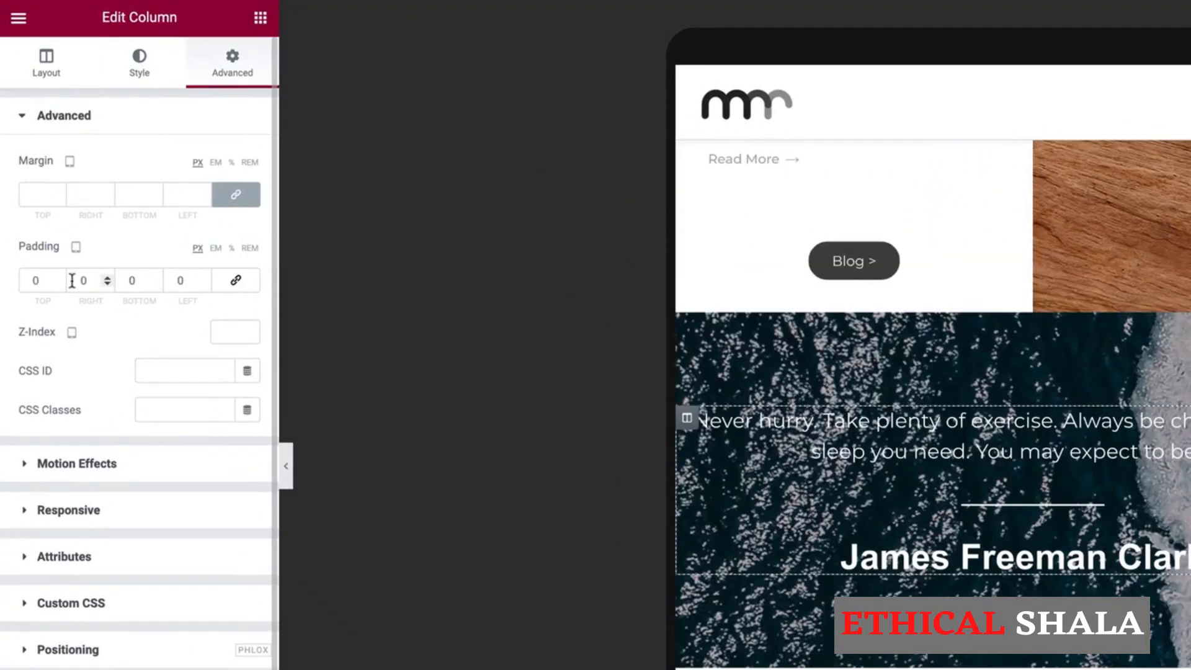
{"action": "type", "text": "100"}
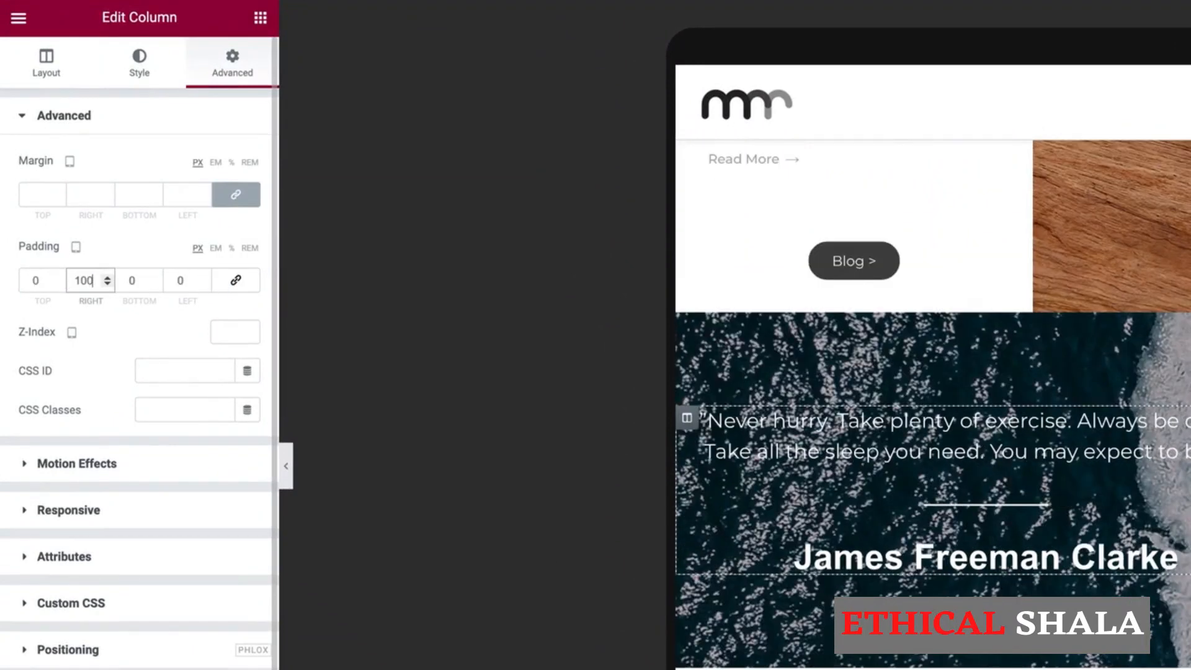
{"action": "key", "text": "Tab"}
{"action": "key", "text": "Tab"}
{"action": "type", "text": "100"}
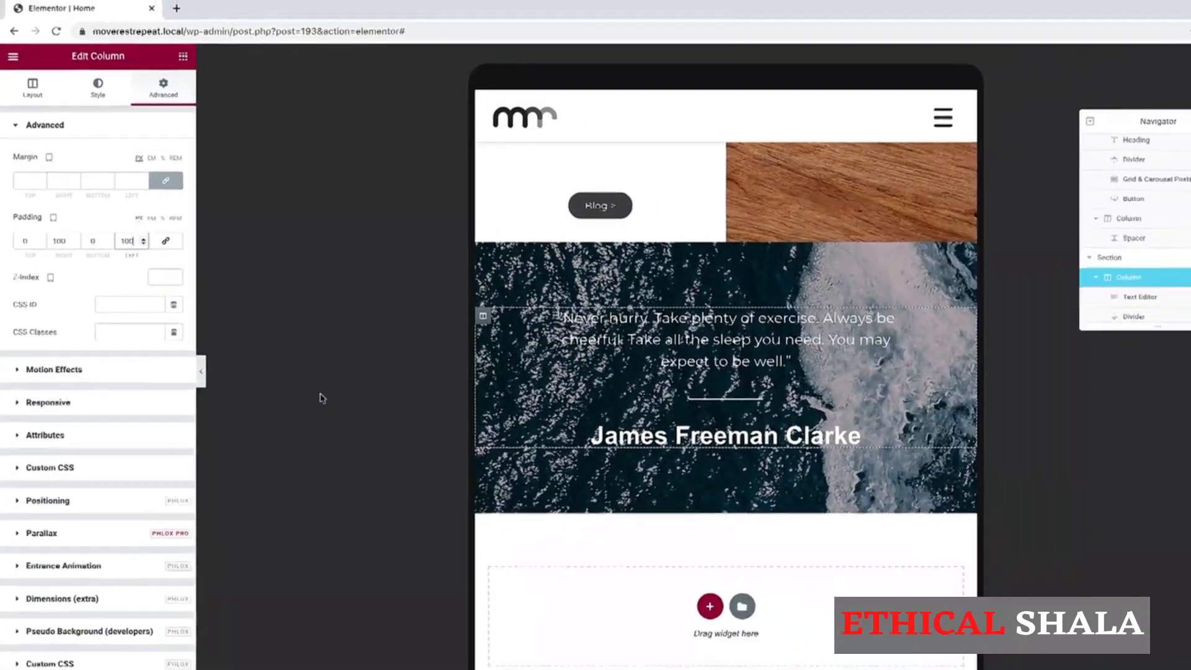
{"action": "scroll", "coordinate": [360, 402], "scroll_direction": "down", "scroll_amount": 1}
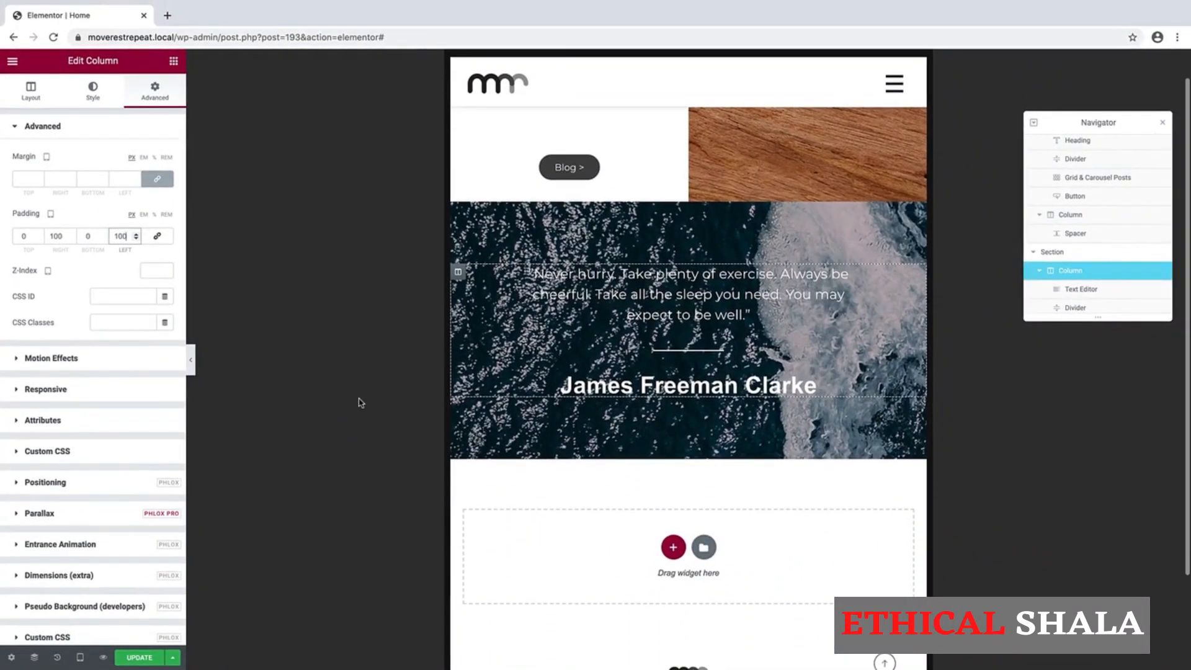
In the mobile preview, unlink the quote column's padding and set 0 px top and bottom, 25 px right and left
{"action": "left_click", "coordinate": [81, 659]}
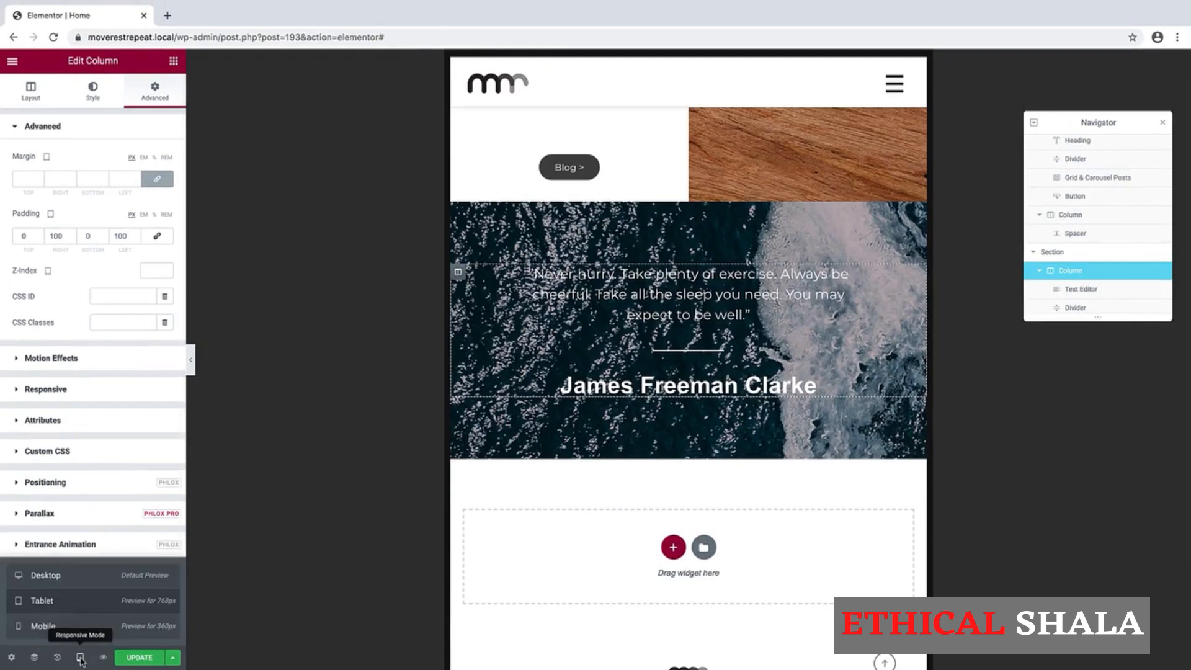
{"action": "left_click", "coordinate": [79, 626]}
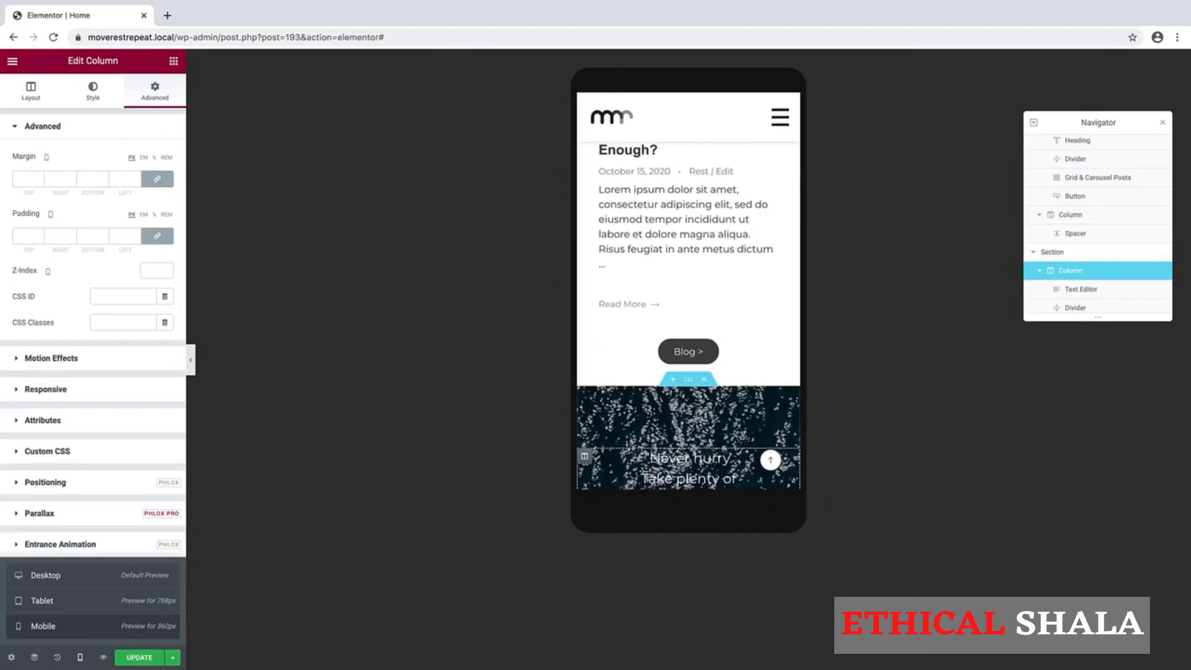
{"action": "scroll", "coordinate": [688, 316], "scroll_direction": "down", "scroll_amount": 5}
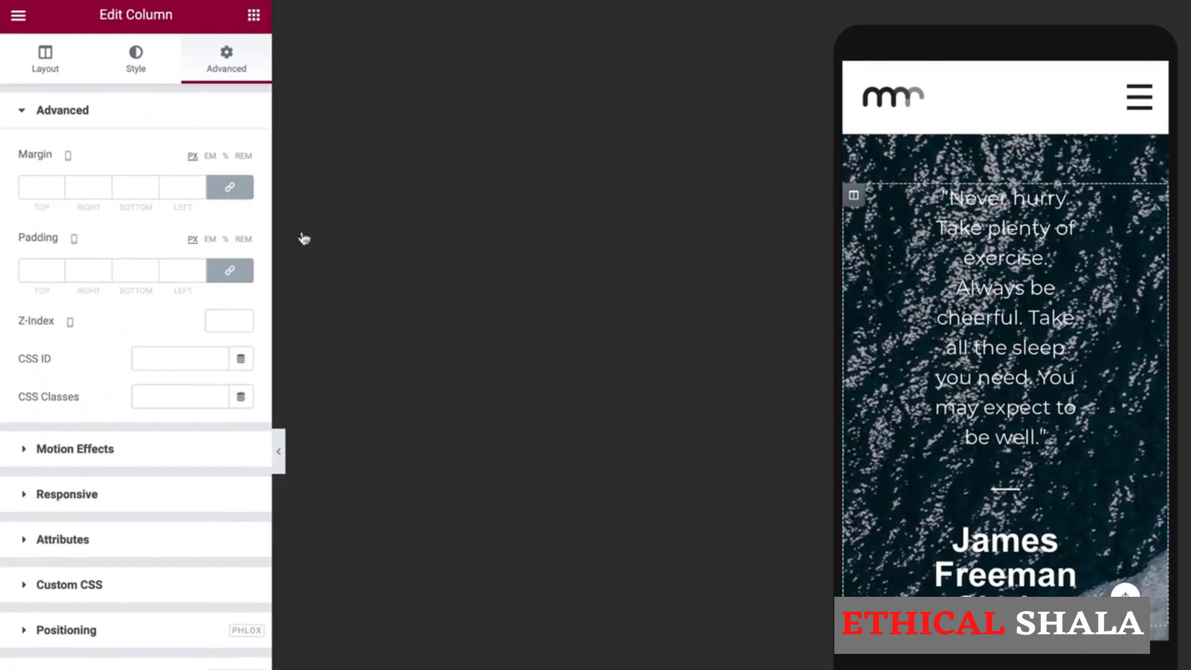
{"action": "left_click", "coordinate": [230, 271]}
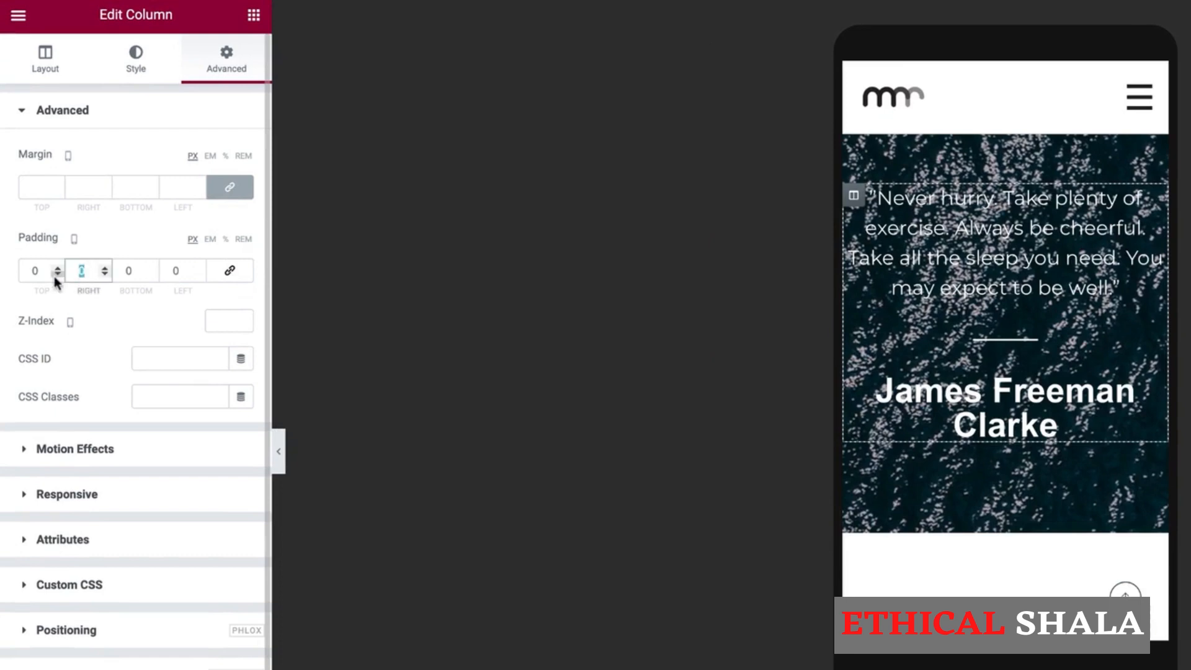
{"action": "type", "text": "25"}
{"action": "double_click", "coordinate": [173, 267]}
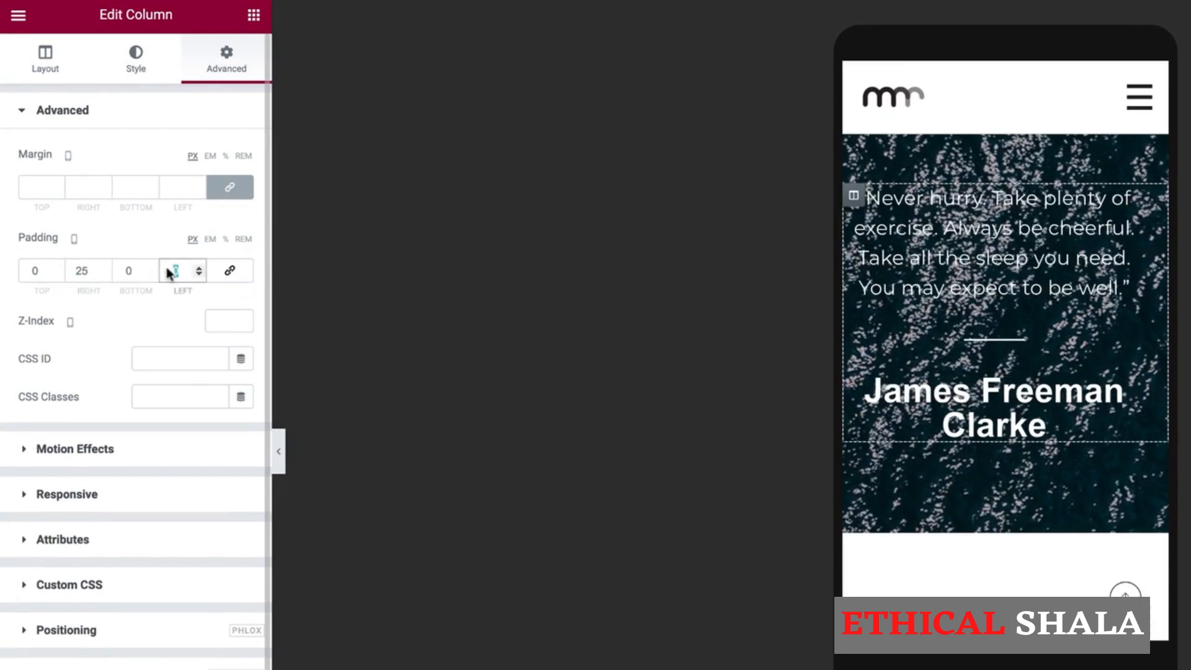
{"action": "type", "text": "25"}
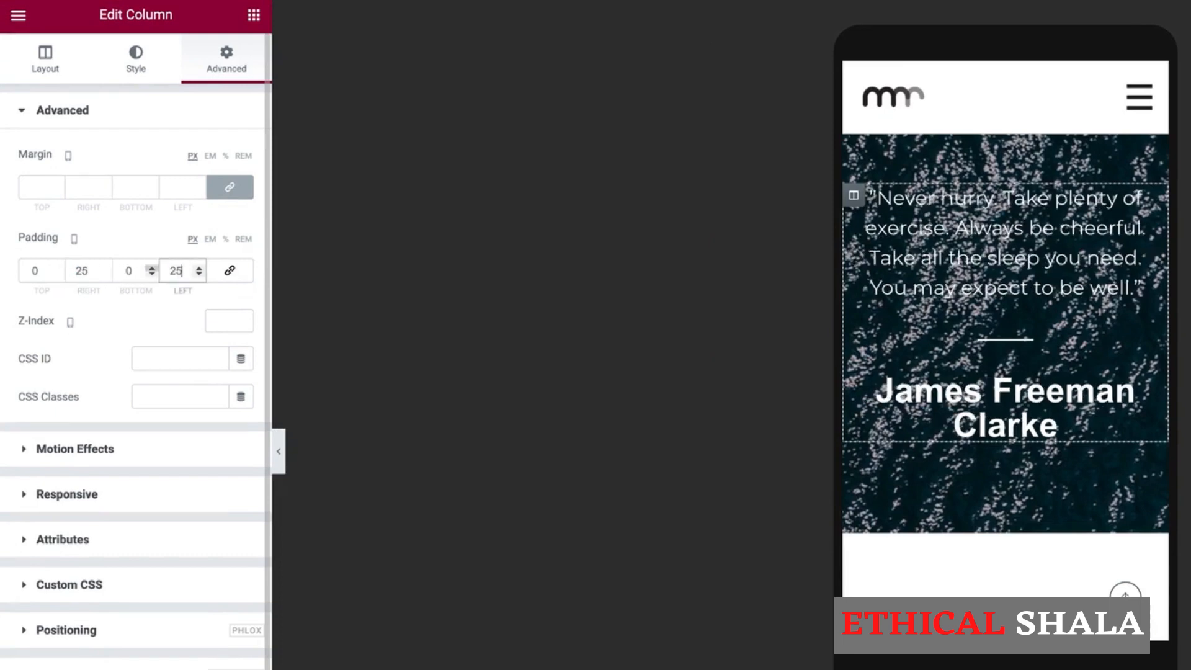
Set the quote section's background image position to Center Right for mobile
{"action": "scroll", "coordinate": [966, 366], "scroll_direction": "up", "scroll_amount": 3}
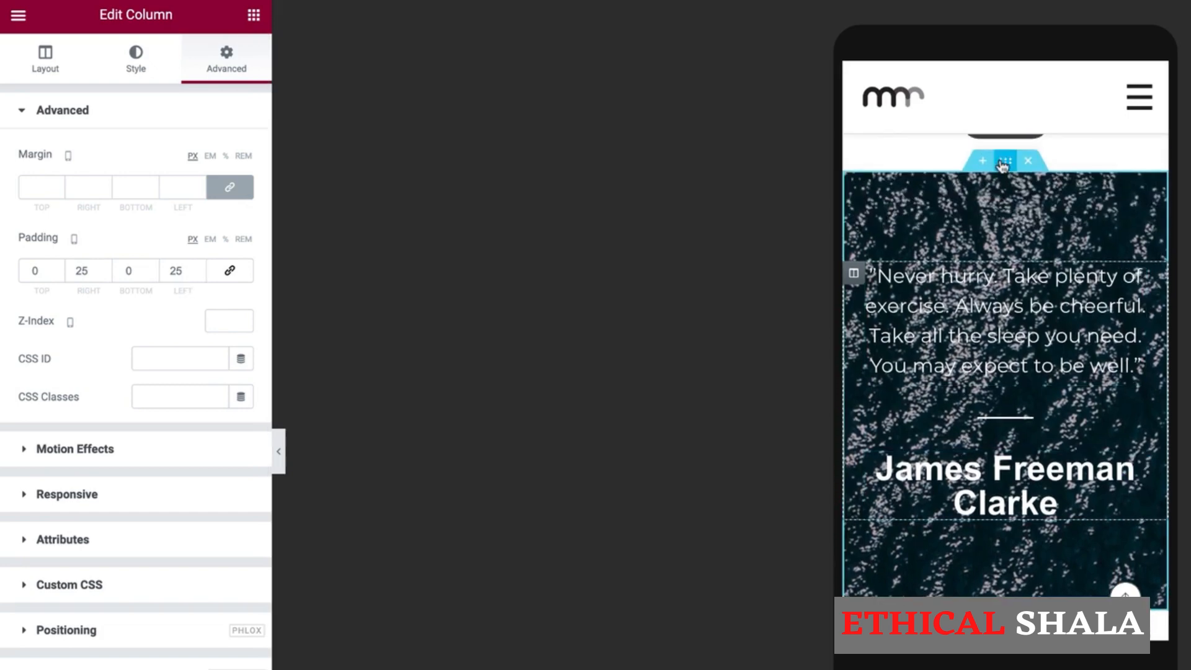
{"action": "left_click", "coordinate": [1003, 163]}
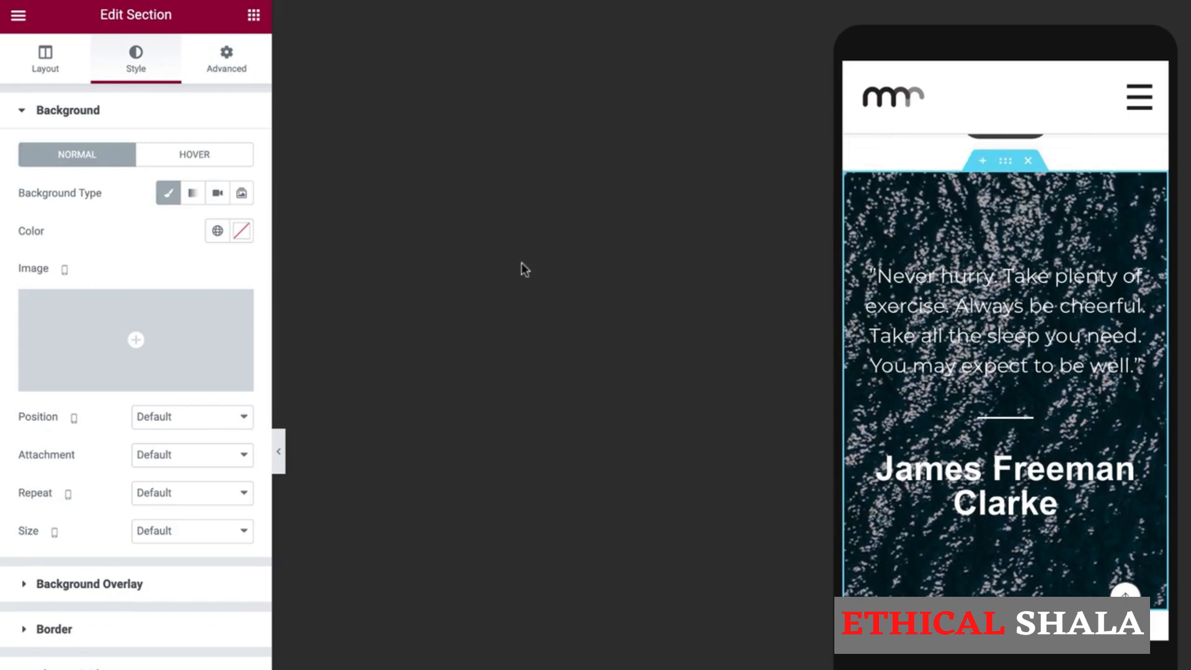
{"action": "left_click", "coordinate": [212, 425]}
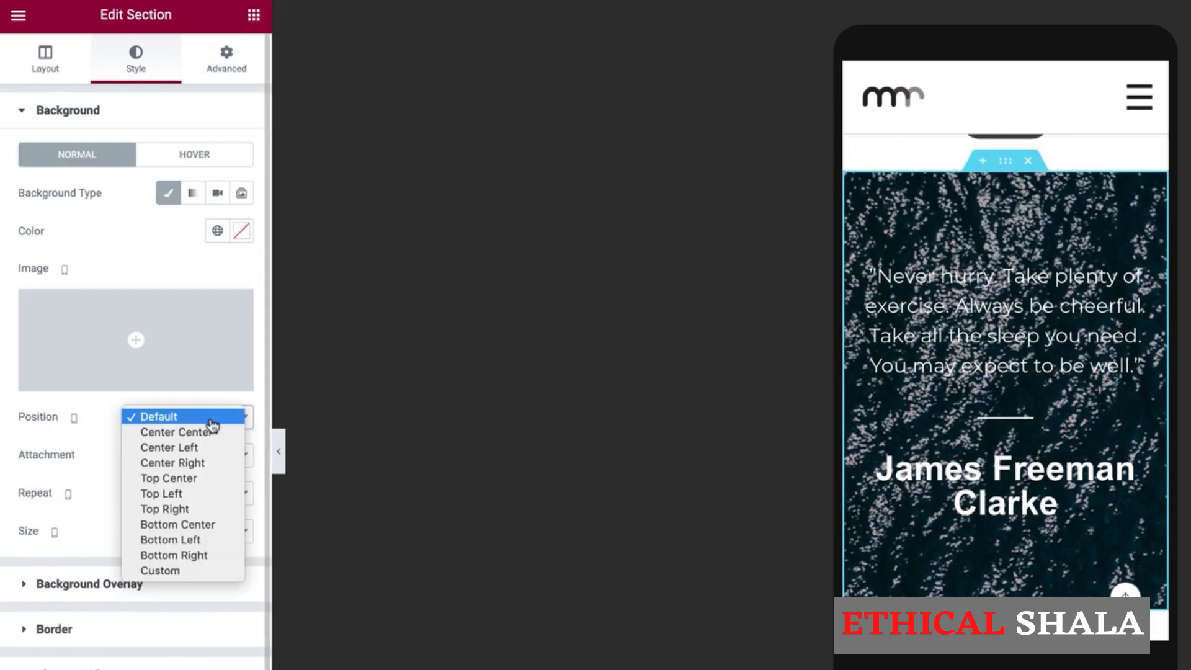
{"action": "left_click", "coordinate": [200, 464]}
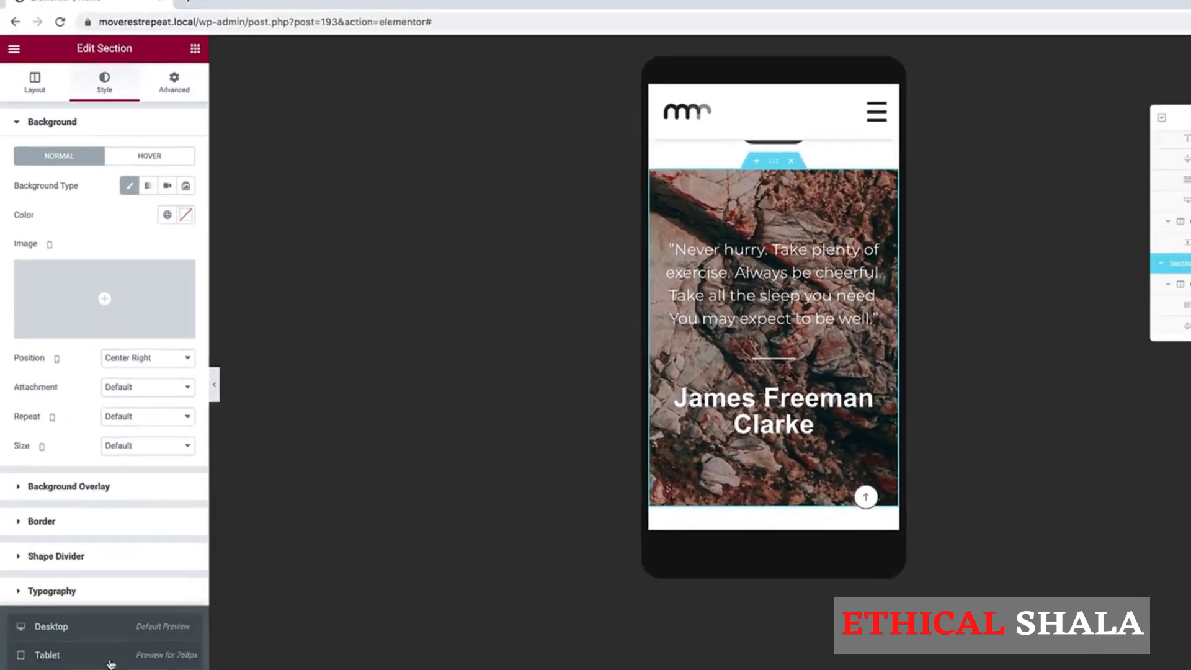
Review the whole home page from the quote section up to the hero, first in the tablet preview and then in the desktop preview
{"action": "left_click", "coordinate": [98, 603]}
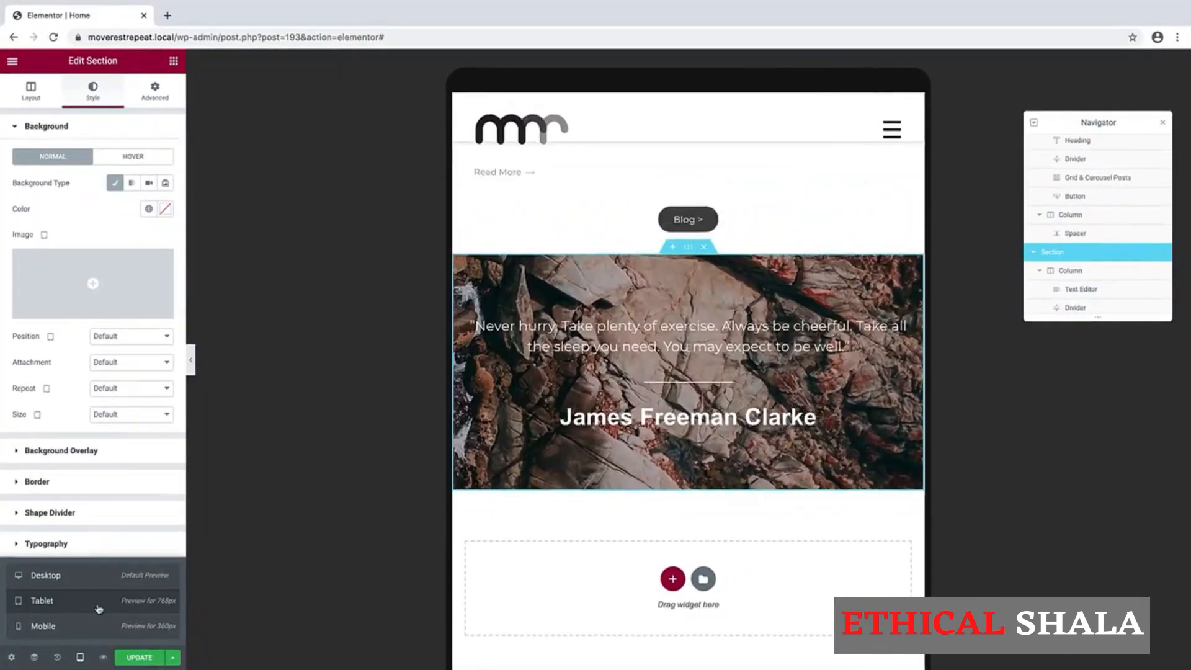
{"action": "scroll", "coordinate": [527, 336], "scroll_direction": "up", "scroll_amount": 5}
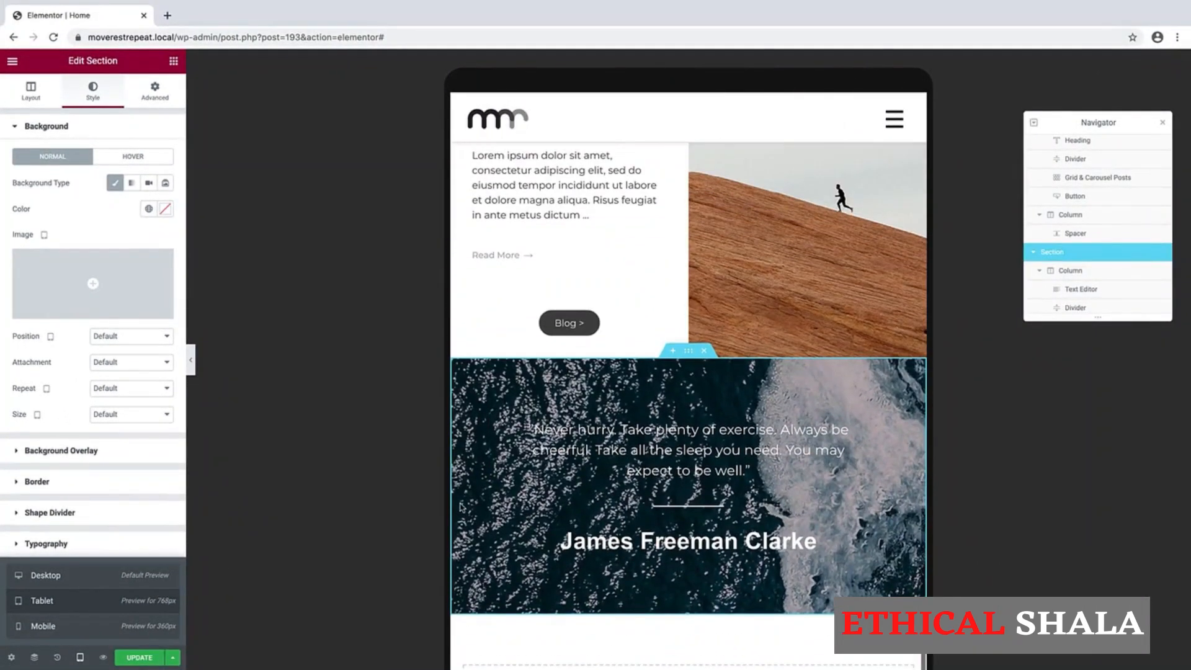
{"action": "scroll", "coordinate": [527, 335], "scroll_direction": "up", "scroll_amount": 5}
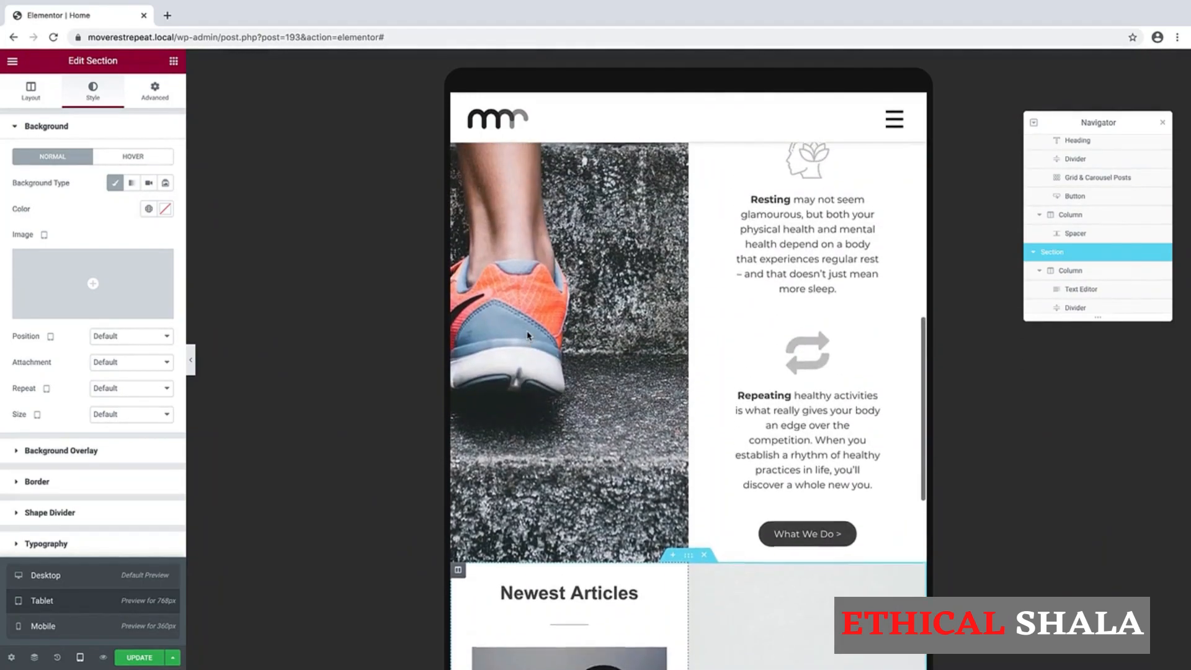
{"action": "scroll", "coordinate": [527, 335], "scroll_direction": "up", "scroll_amount": 3}
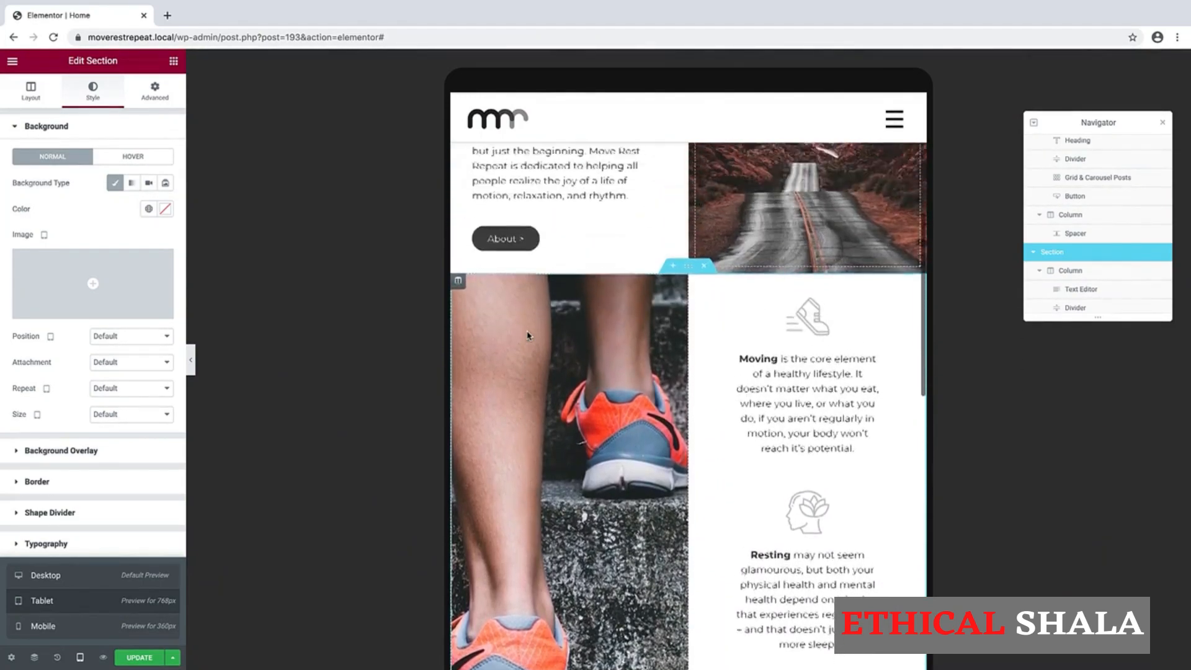
{"action": "scroll", "coordinate": [527, 335], "scroll_direction": "up", "scroll_amount": 7}
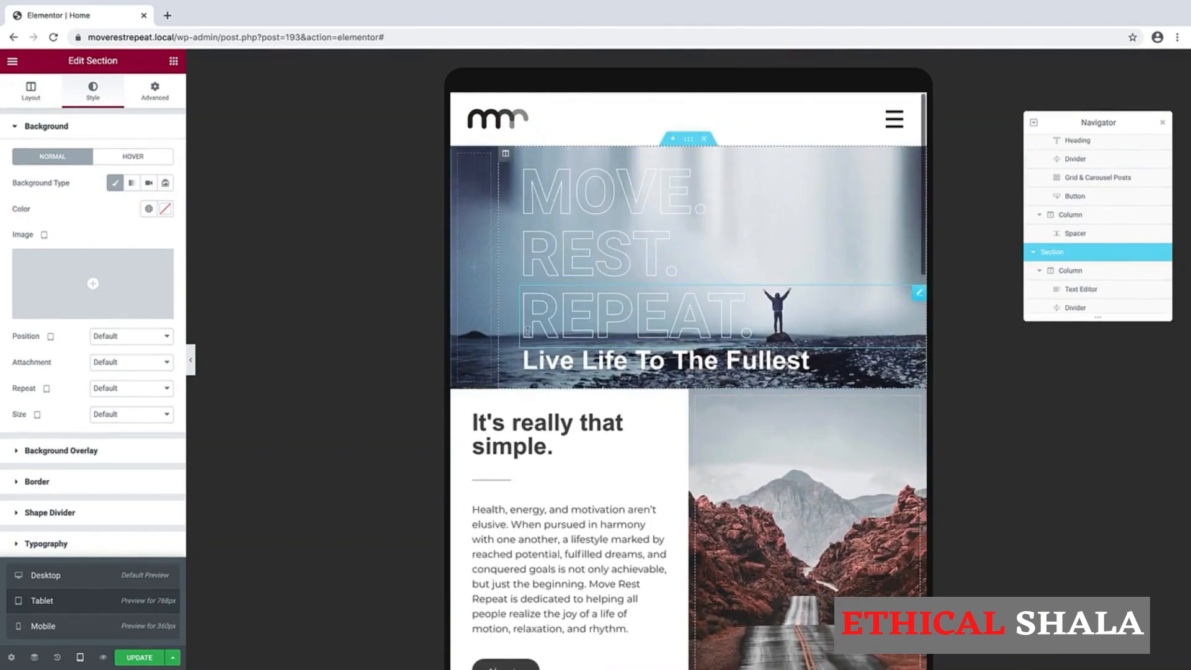
{"action": "left_click", "coordinate": [62, 578]}
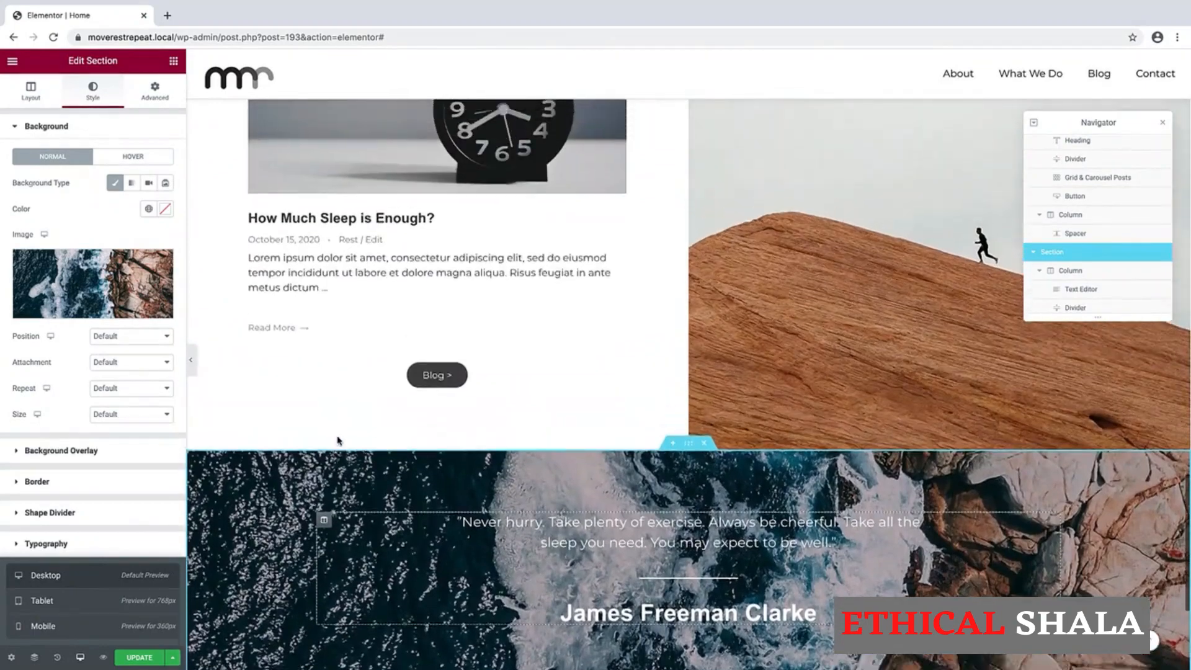
{"action": "scroll", "coordinate": [338, 441], "scroll_direction": "up", "scroll_amount": 7}
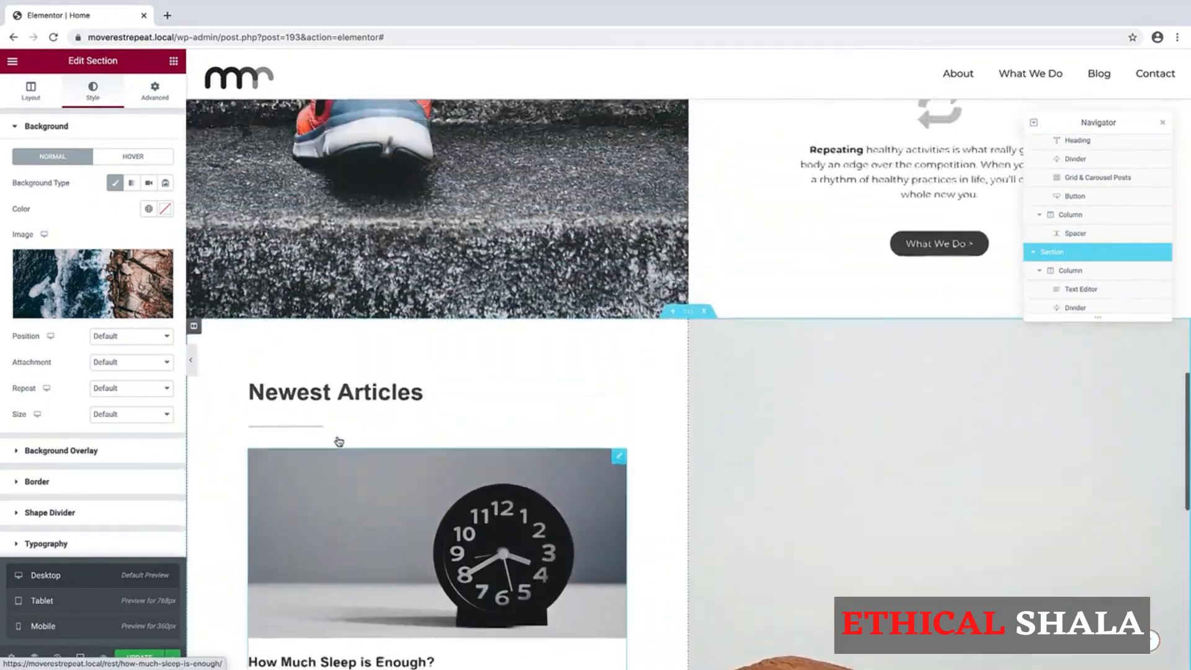
{"action": "scroll", "coordinate": [338, 441], "scroll_direction": "up", "scroll_amount": 10}
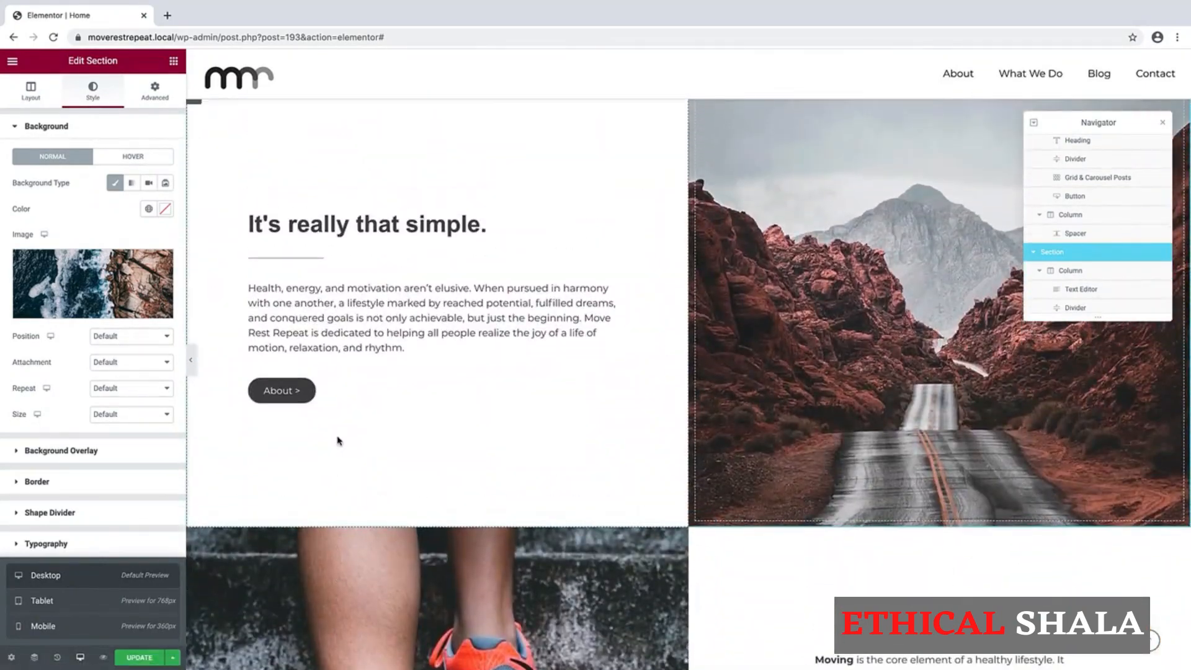
{"action": "scroll", "coordinate": [338, 441], "scroll_direction": "up", "scroll_amount": 7}
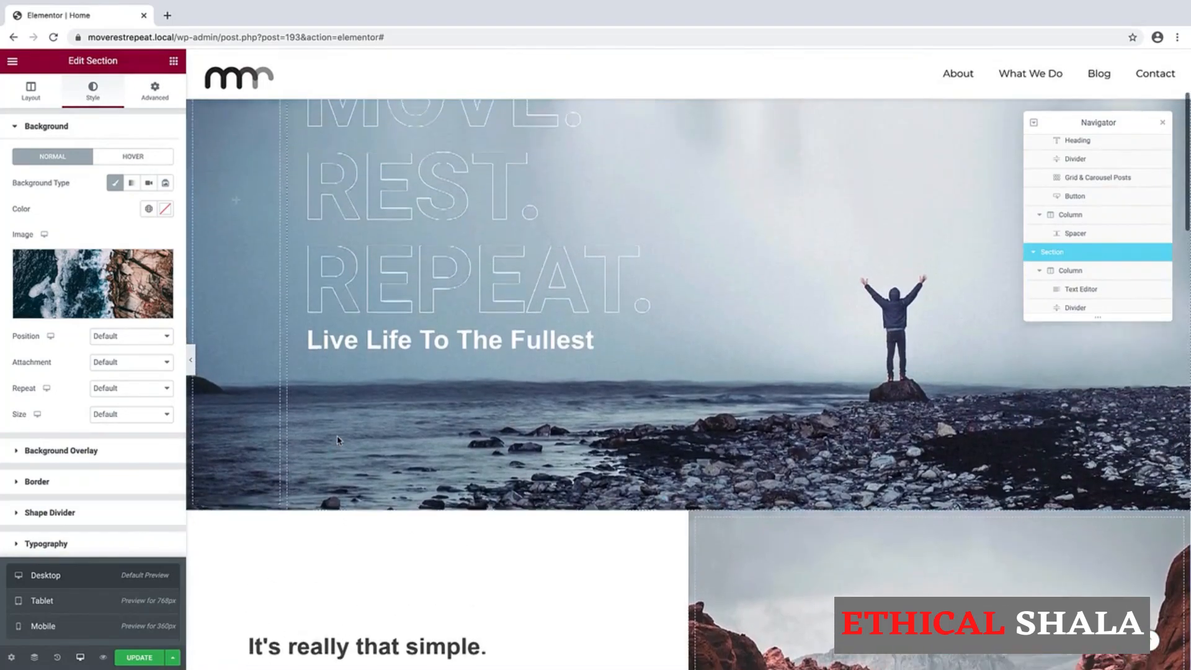
{"action": "scroll", "coordinate": [338, 441], "scroll_direction": "up", "scroll_amount": 4}
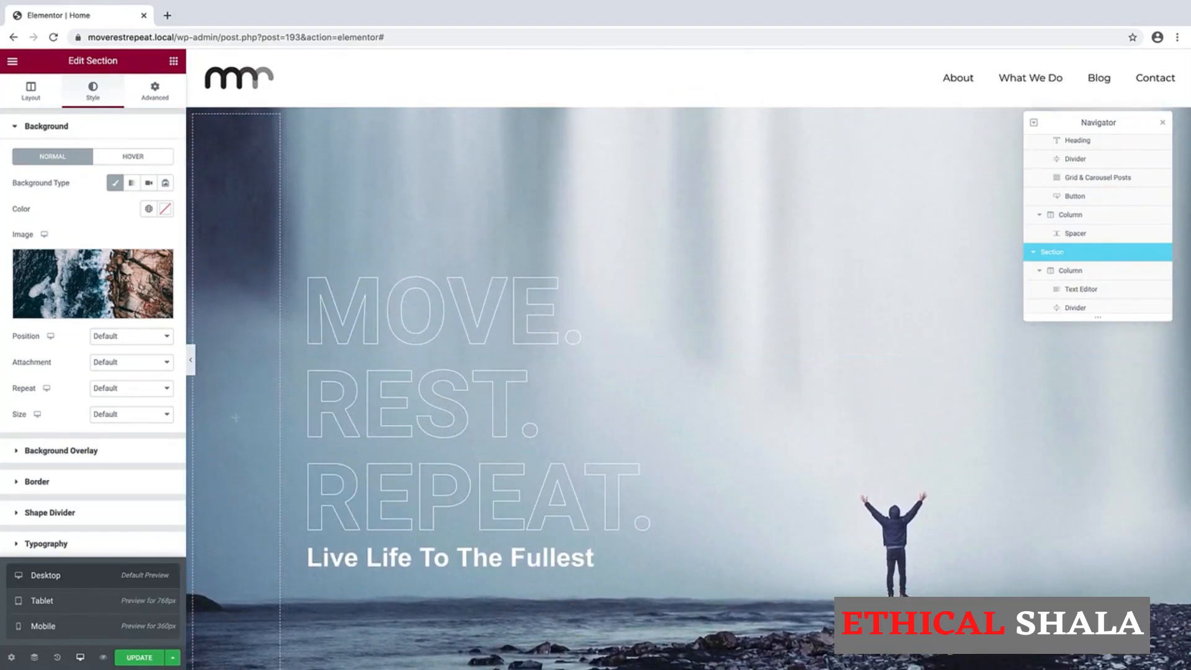